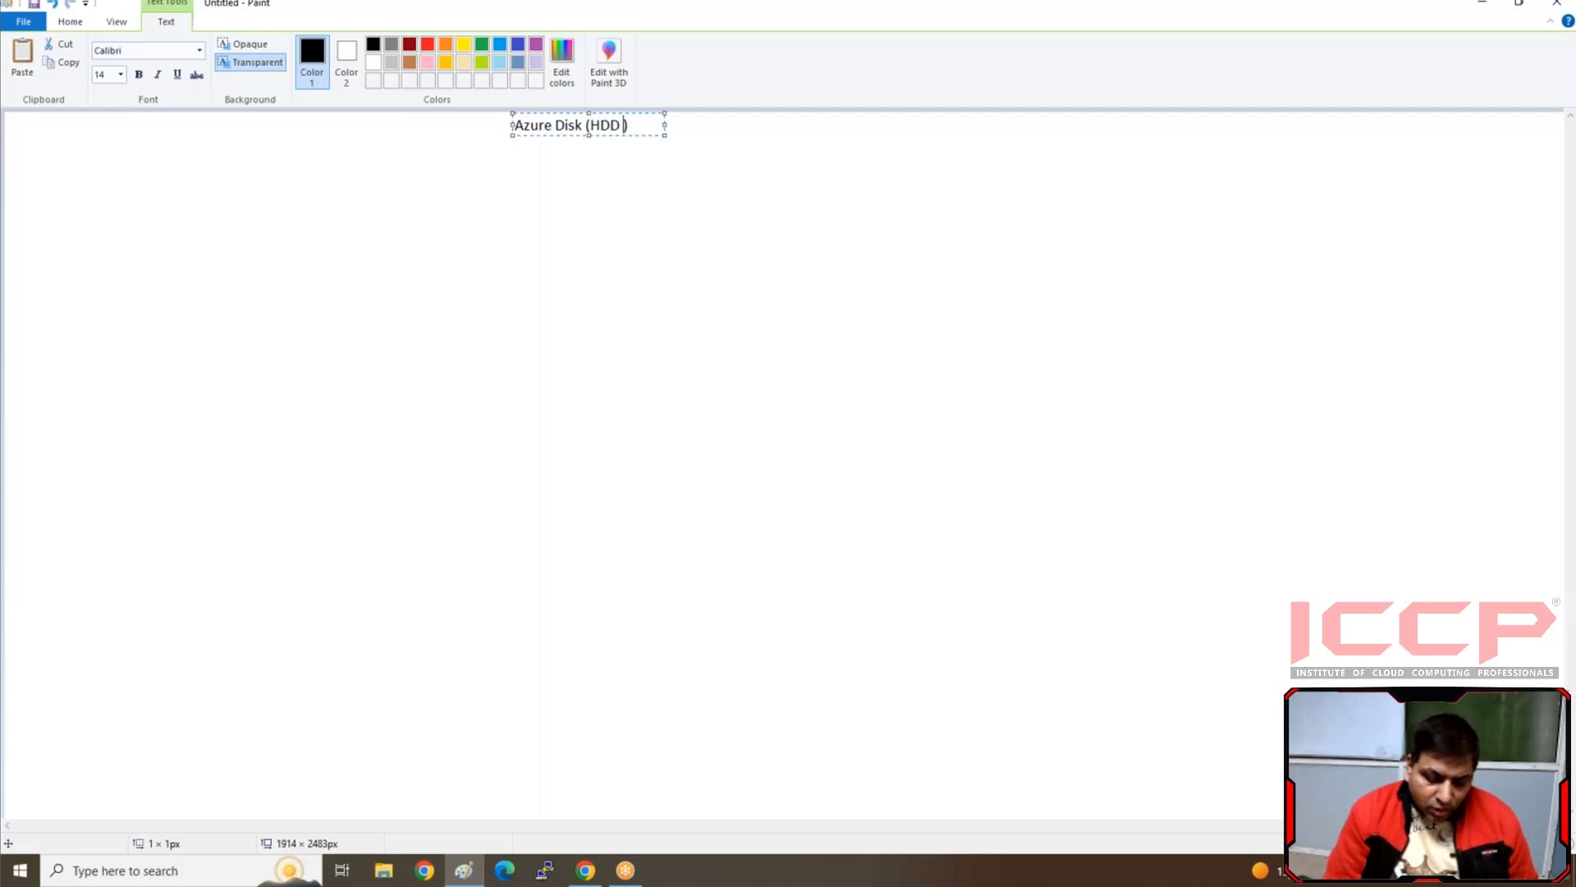
# Complete the heading as "Azure Disk (HDD (VHDD))" and widen its text box so it fits on one line
pyautogui.write(')')
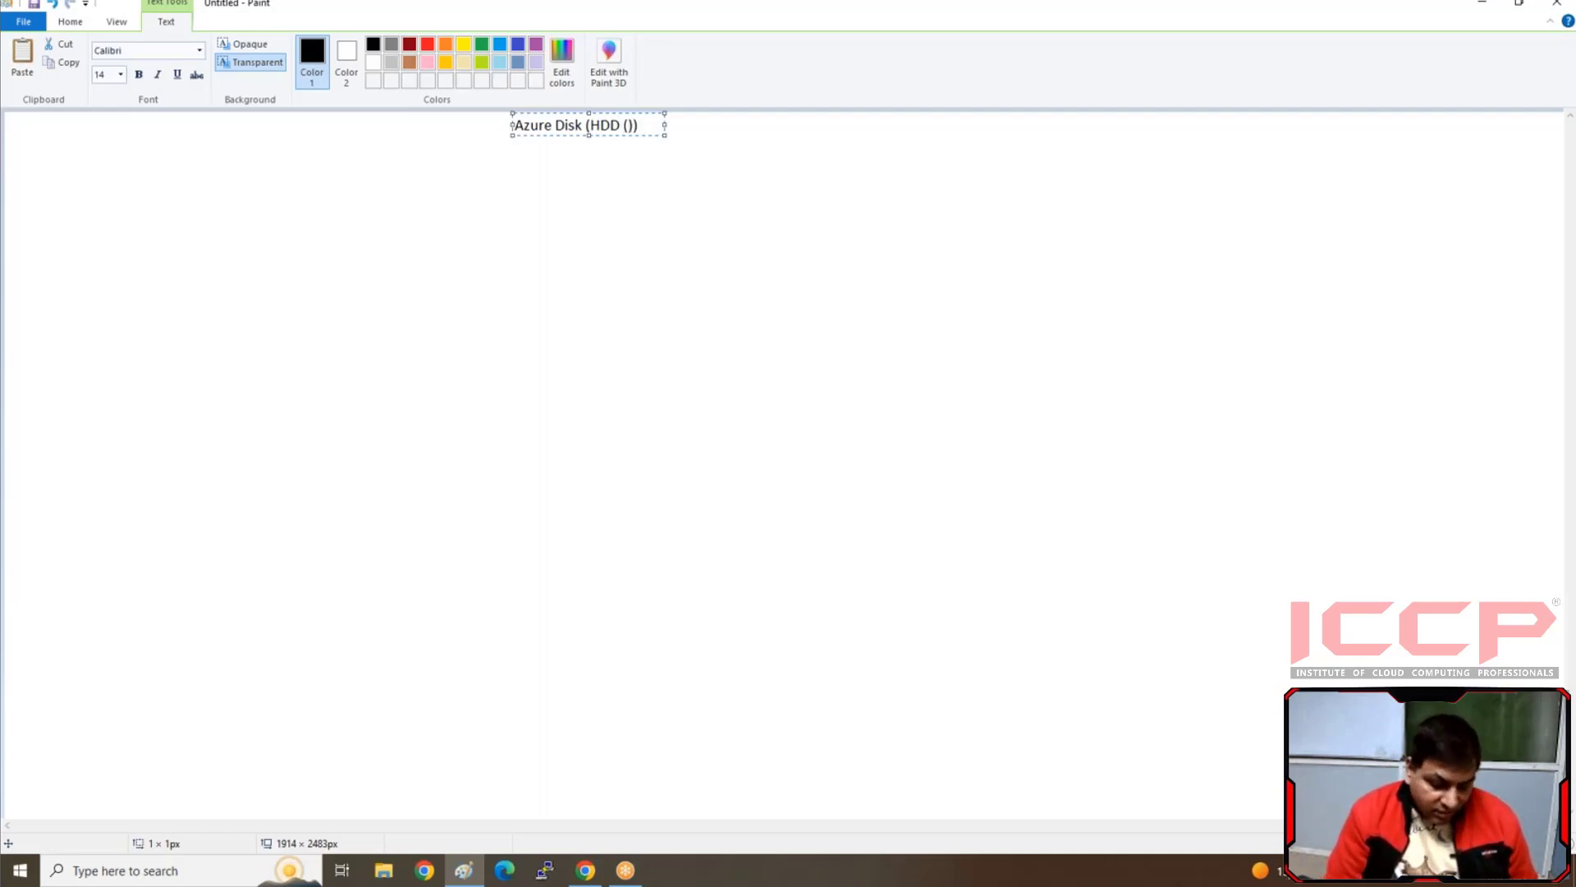
pyautogui.write('NHDD')
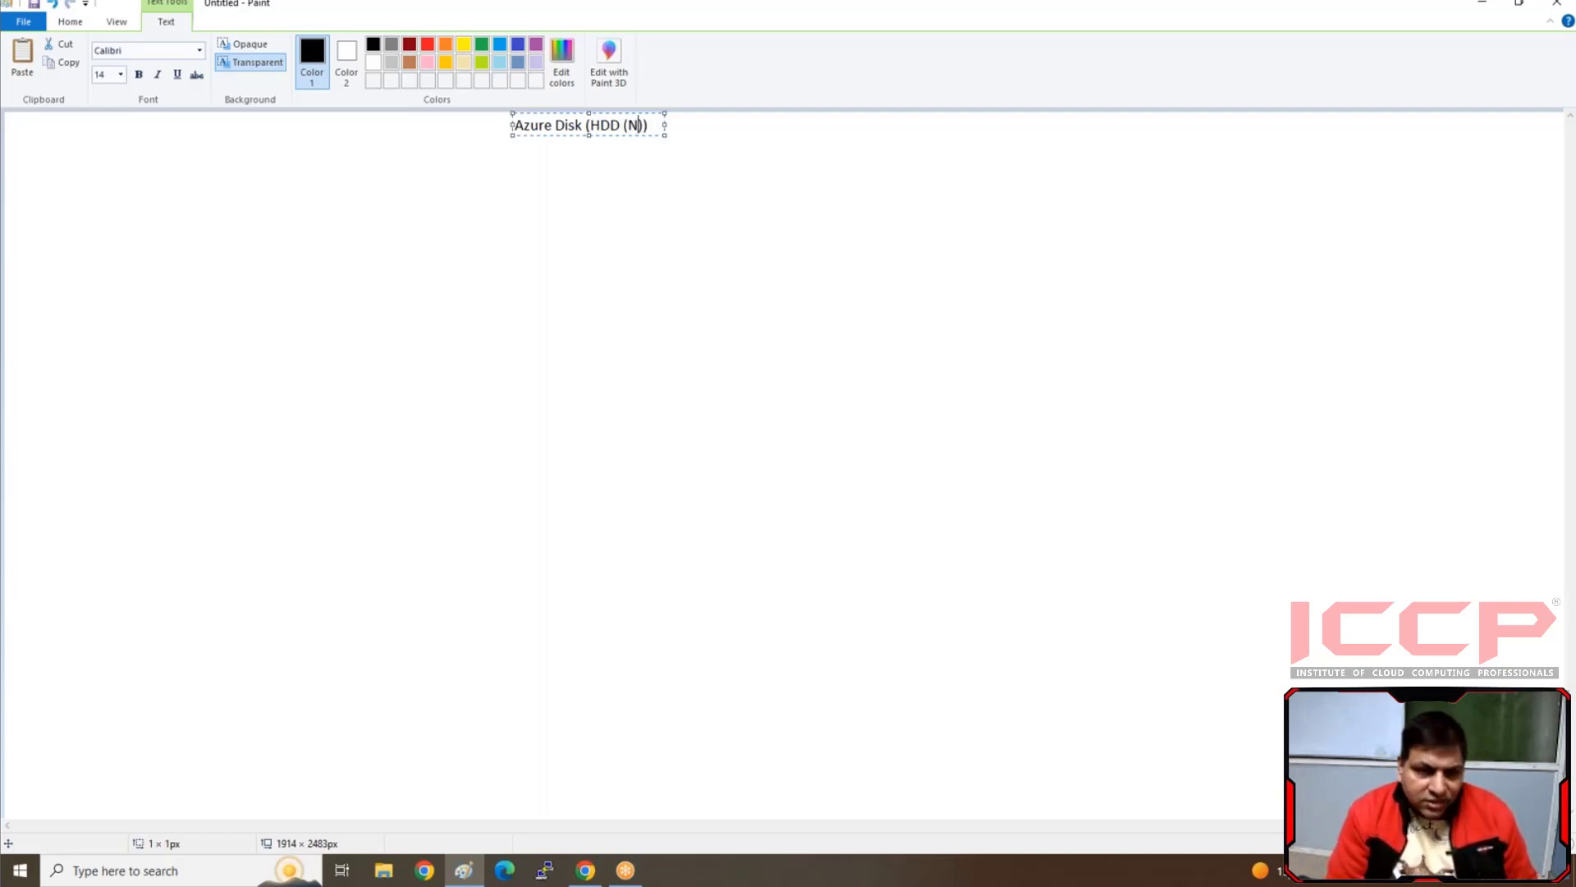
pyautogui.press('Left')
pyautogui.press('Left')
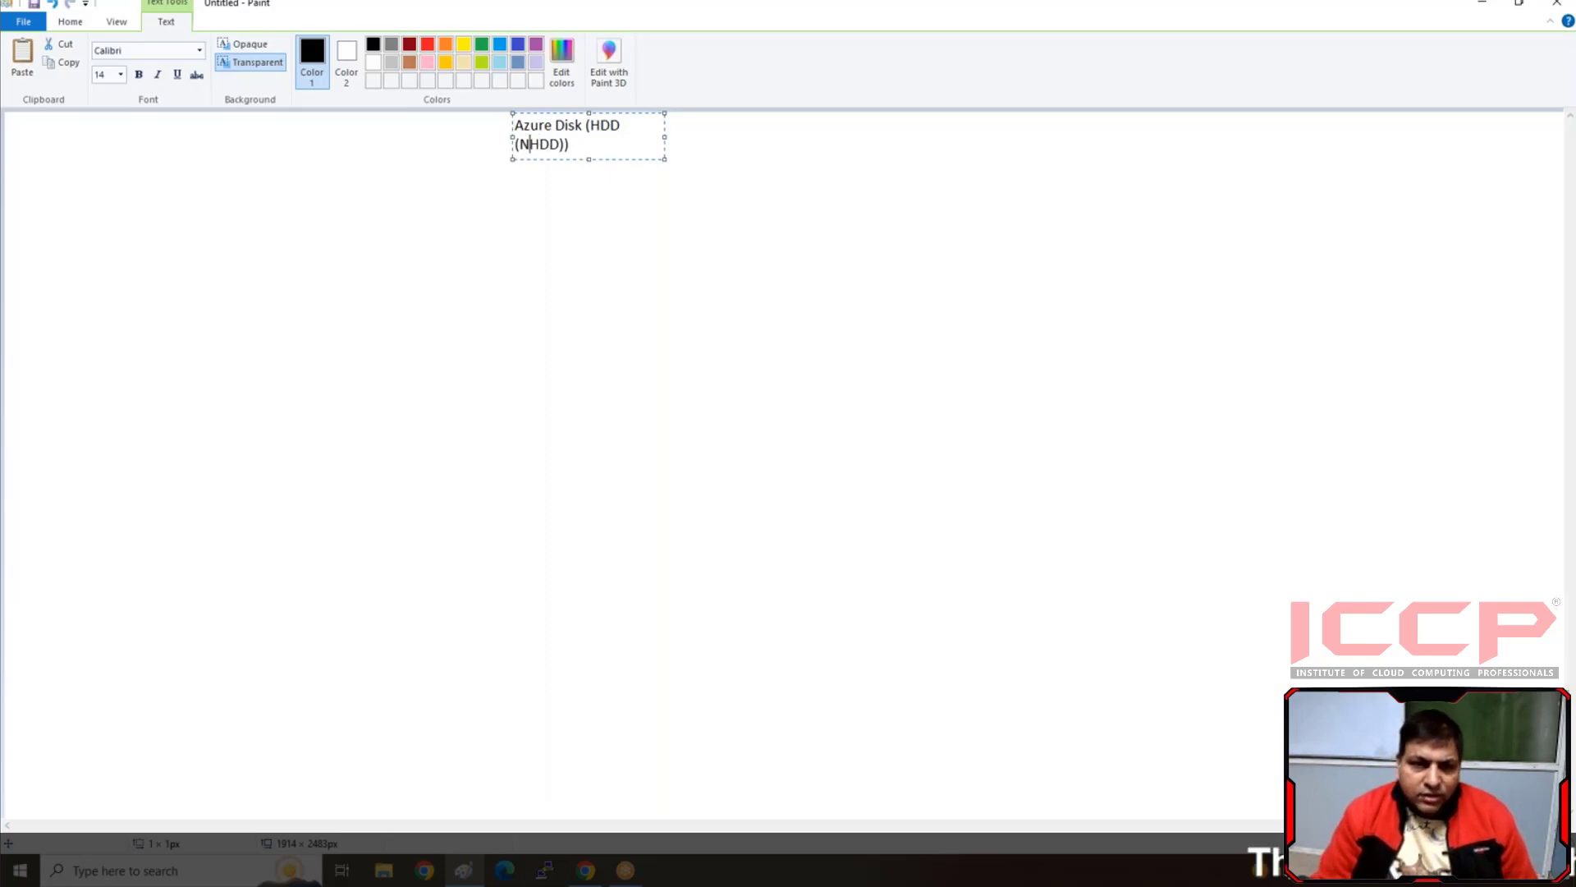
pyautogui.press('BackSpace')
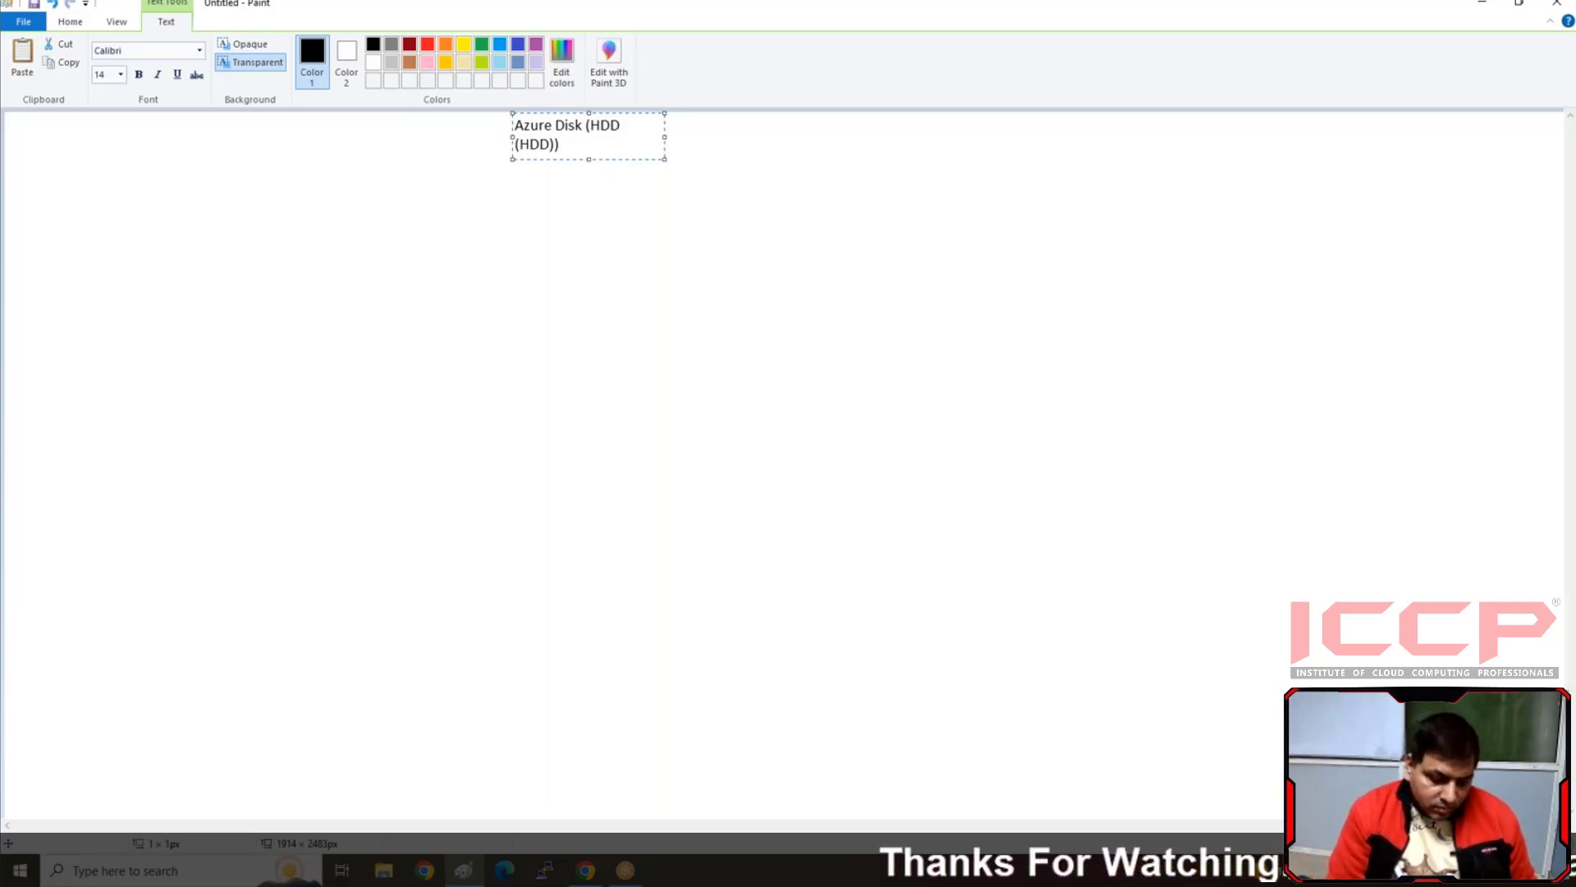
pyautogui.write('V')
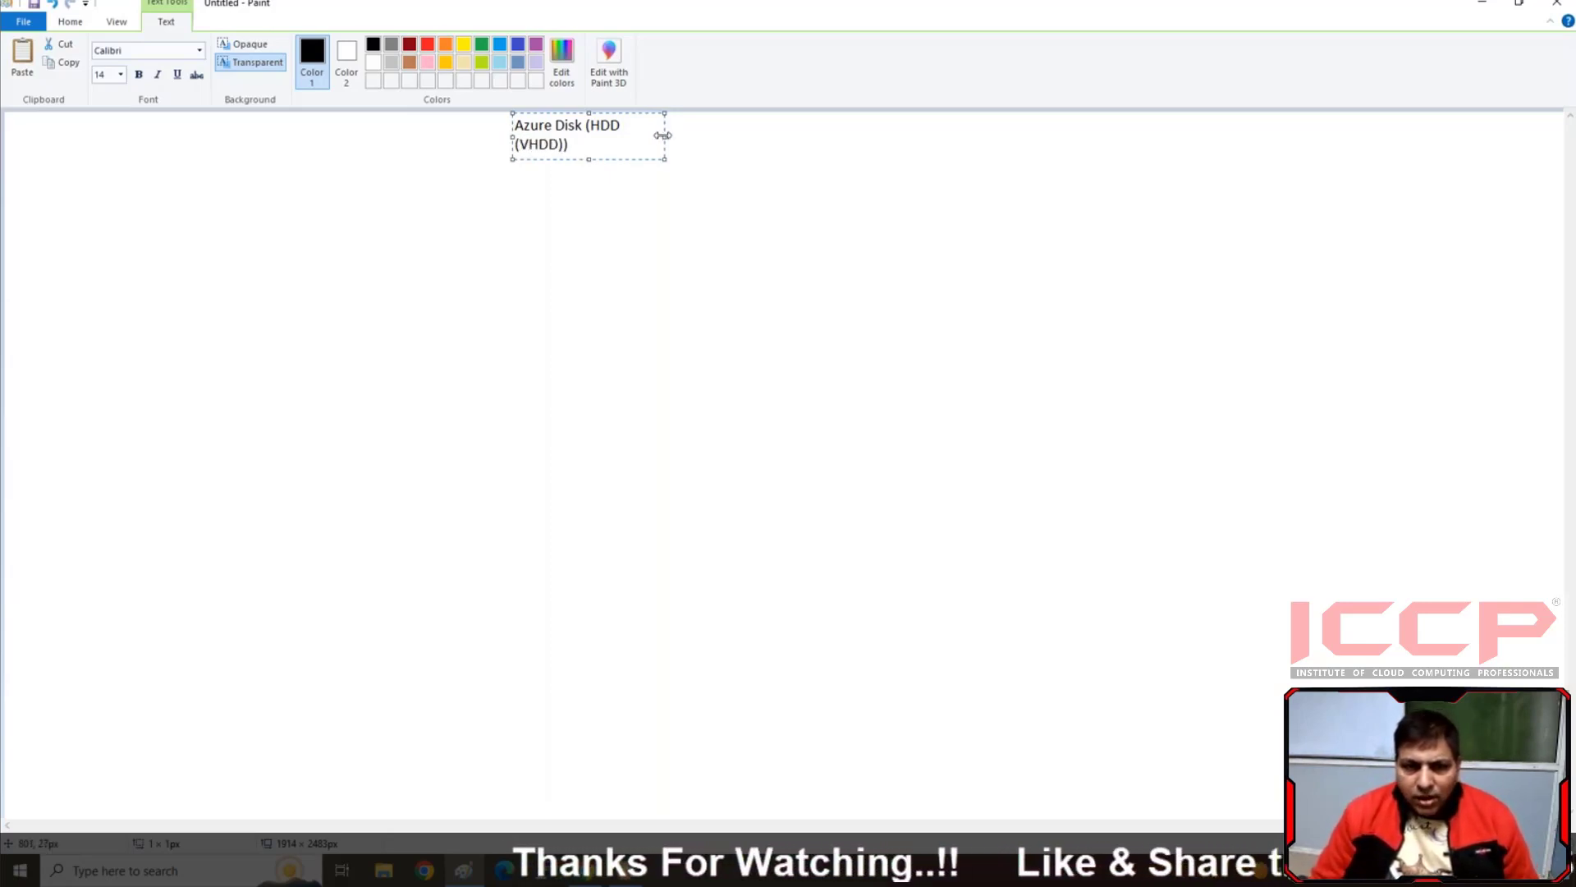
pyautogui.moveTo(665, 137); pyautogui.dragTo(829, 137)
pyautogui.click(681, 190)
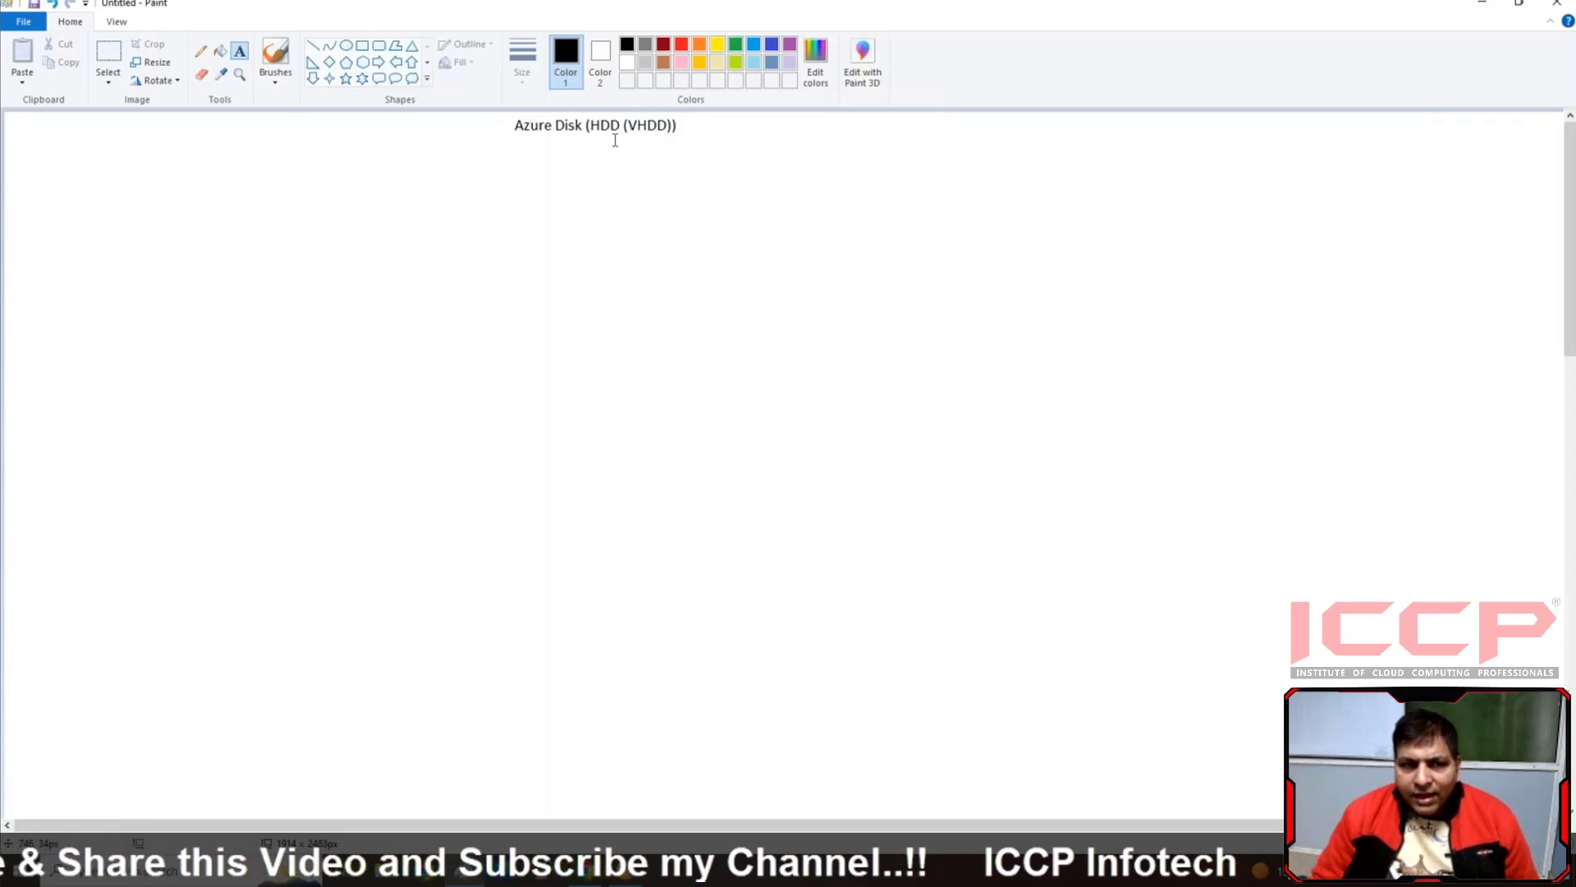
# Draw a tall rounded rectangular callout below and well to the left of the heading to represent the virtual machine
pyautogui.click(378, 78)
pyautogui.moveTo(88, 180)
pyautogui.mouseDown()
pyautogui.moveTo(121, 411)
pyautogui.moveTo(229, 397)
pyautogui.mouseUp()
pyautogui.moveTo(108, 281)
pyautogui.mouseDown()
pyautogui.moveTo(130, 323)
pyautogui.moveTo(125, 291)
pyautogui.mouseUp()
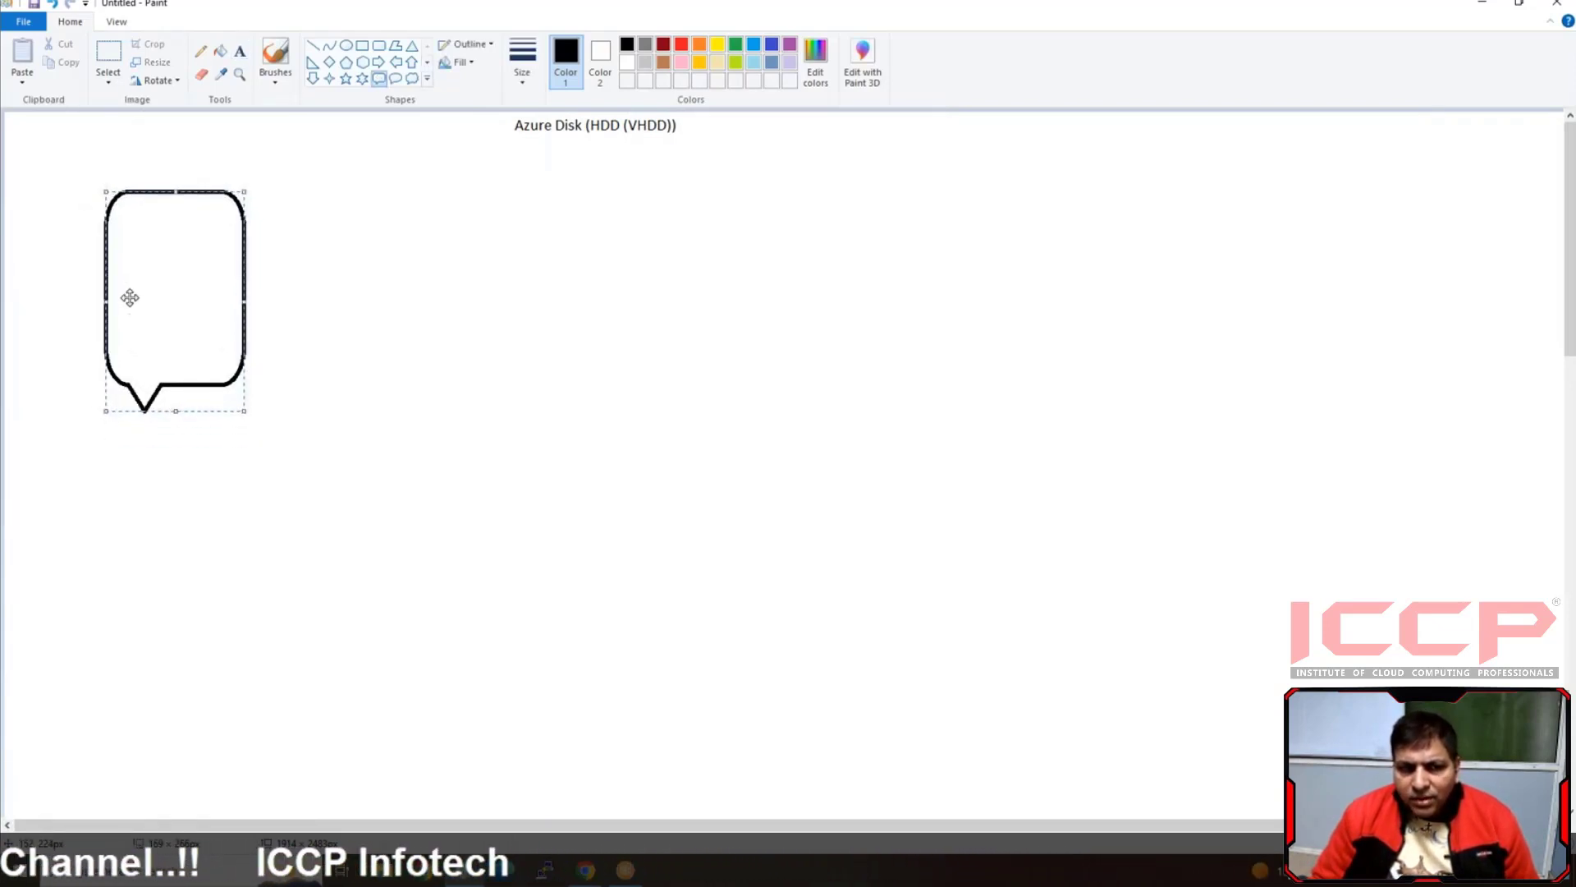
pyautogui.click(323, 222)
# Add the text label "create VM" just above the rounded callout
pyautogui.click(239, 51)
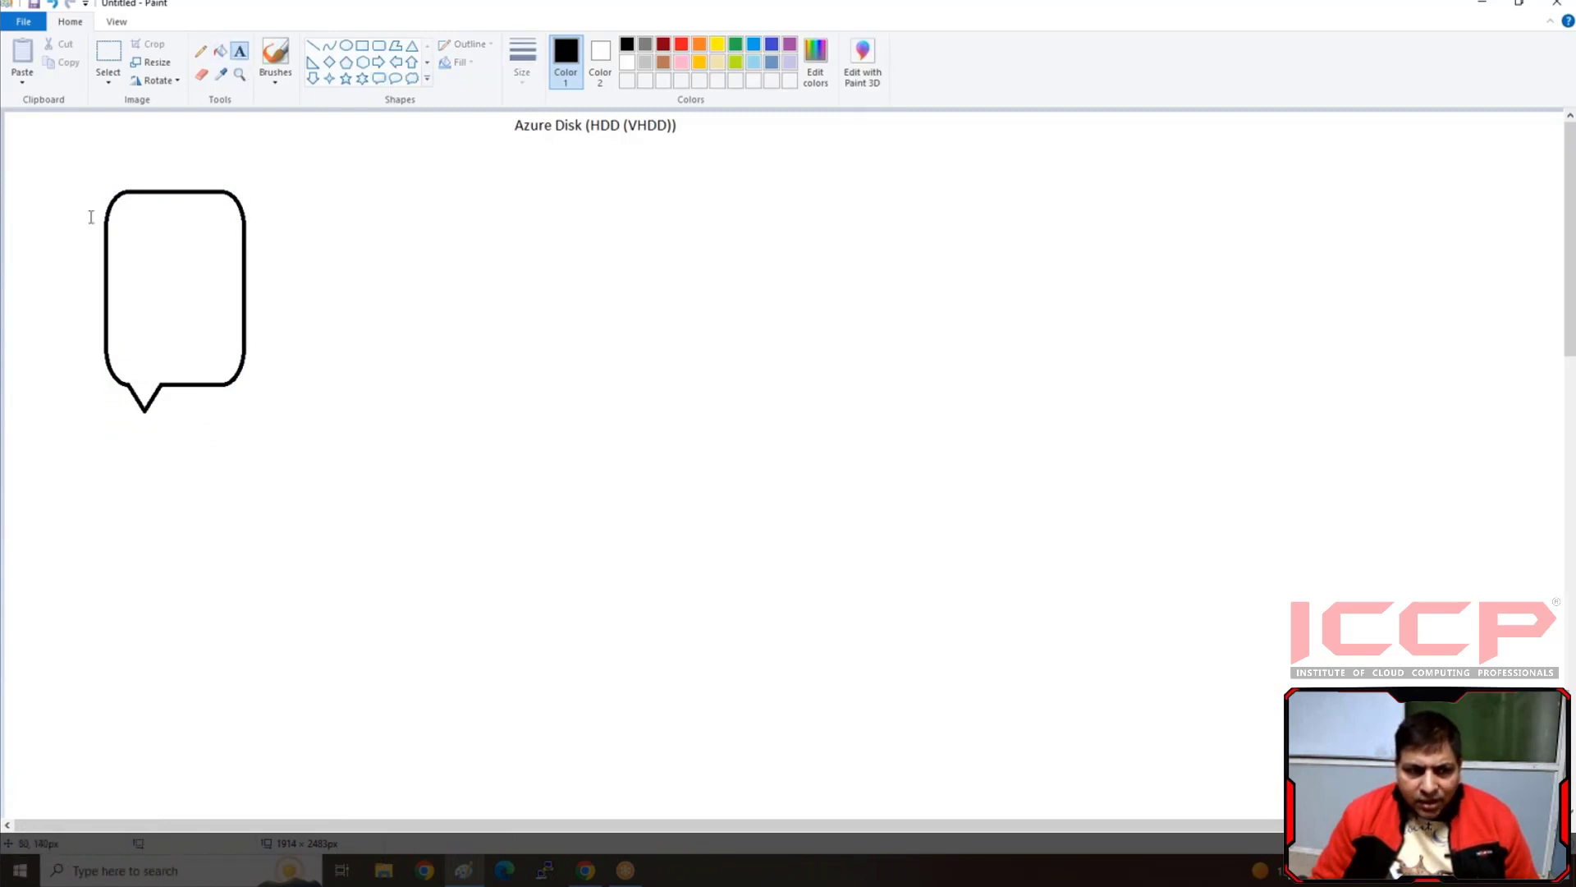
pyautogui.click(132, 174)
pyautogui.write('crea')
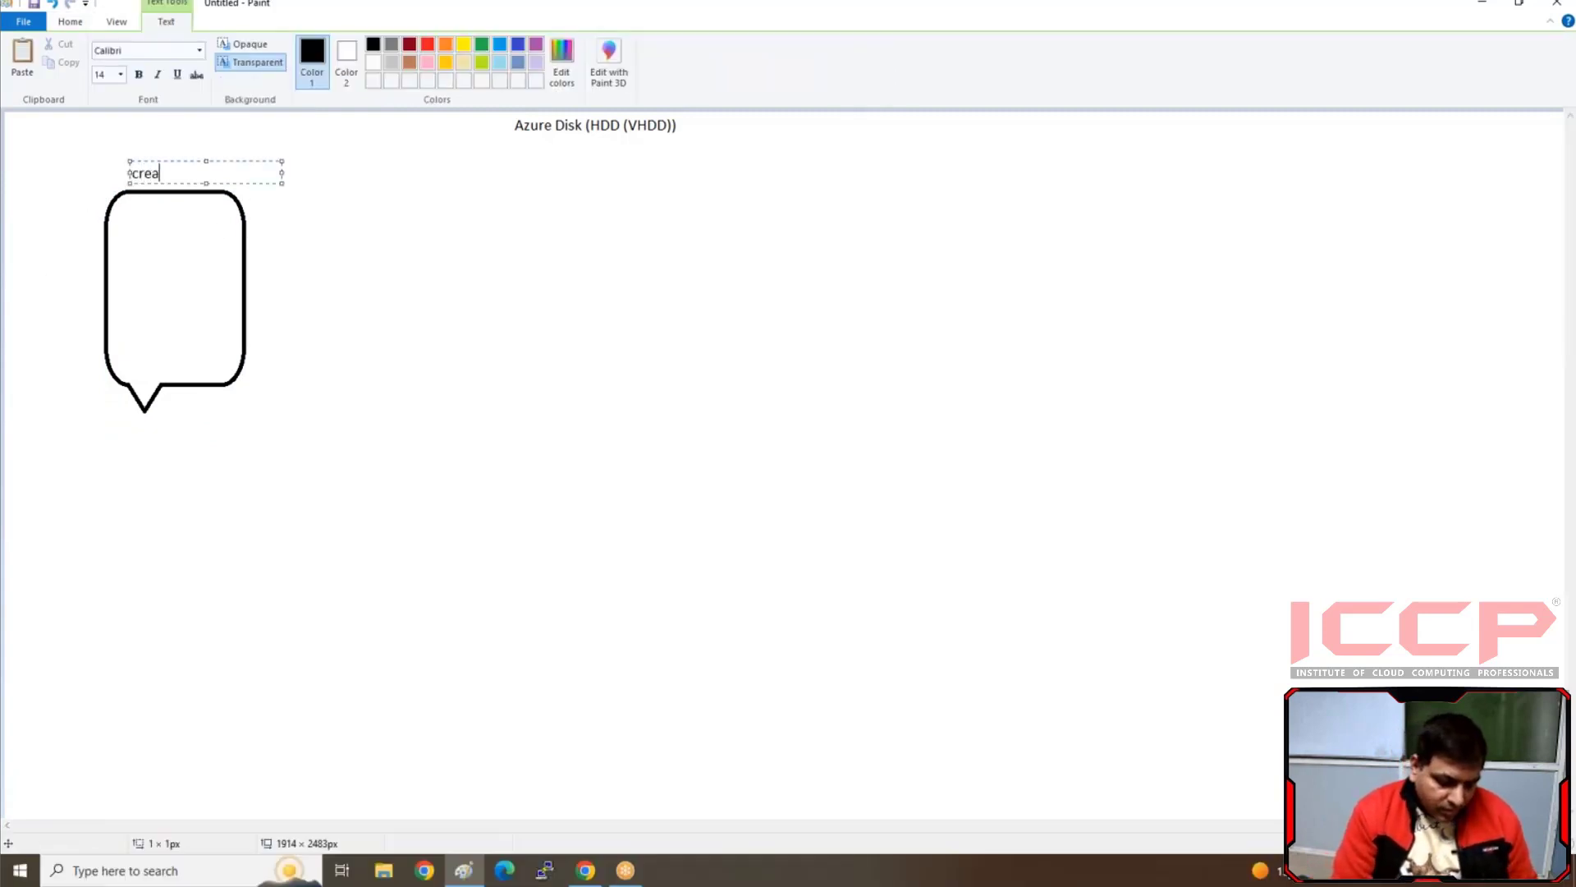
pyautogui.write('te VM')
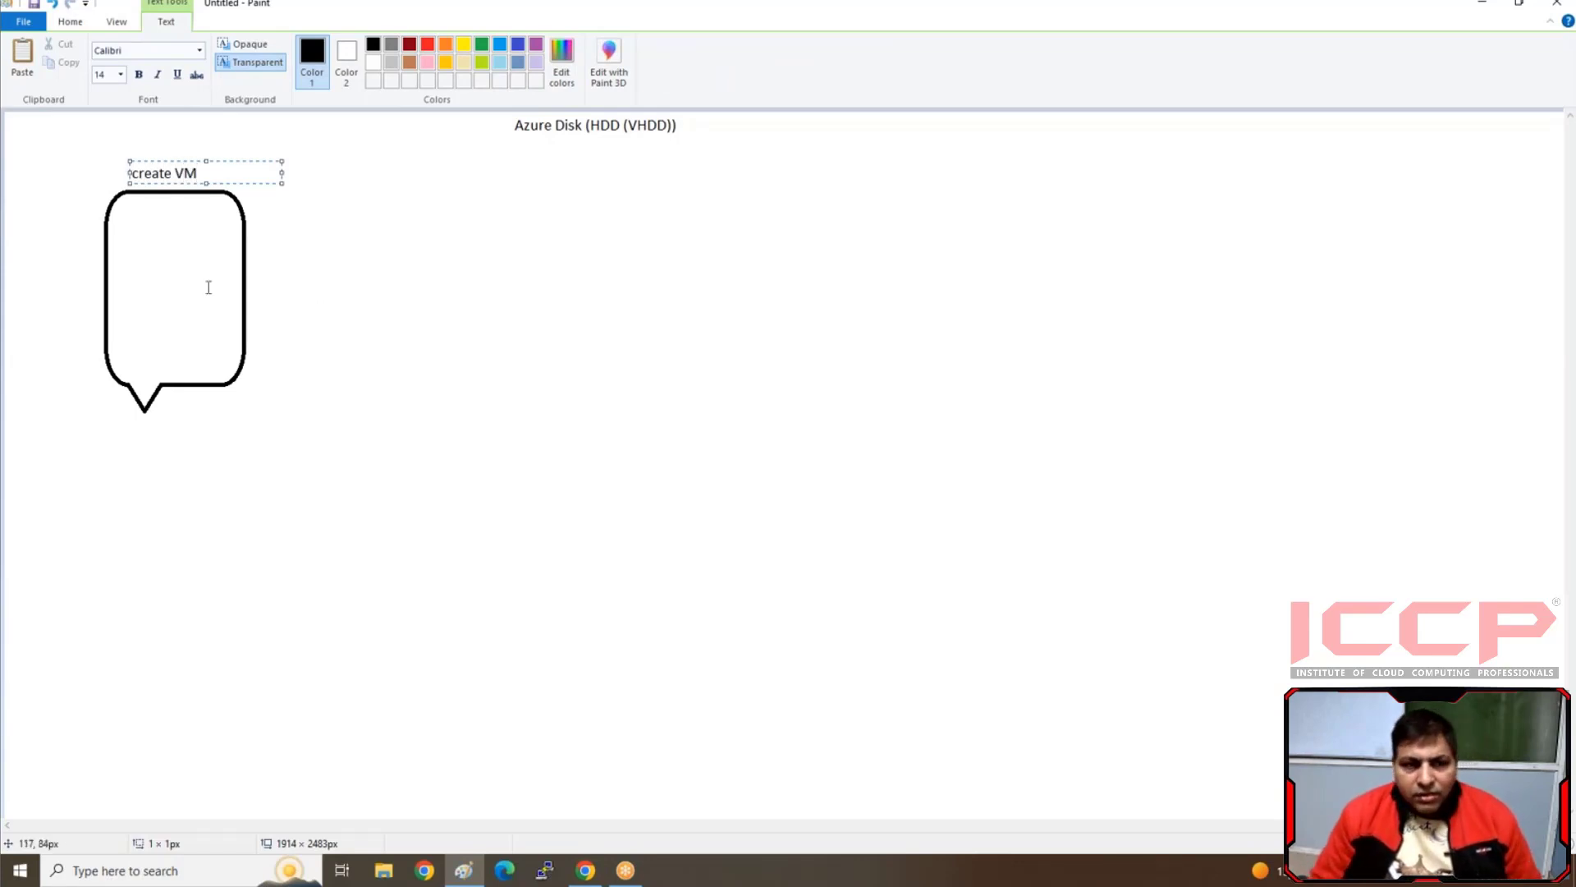
pyautogui.click(344, 278)
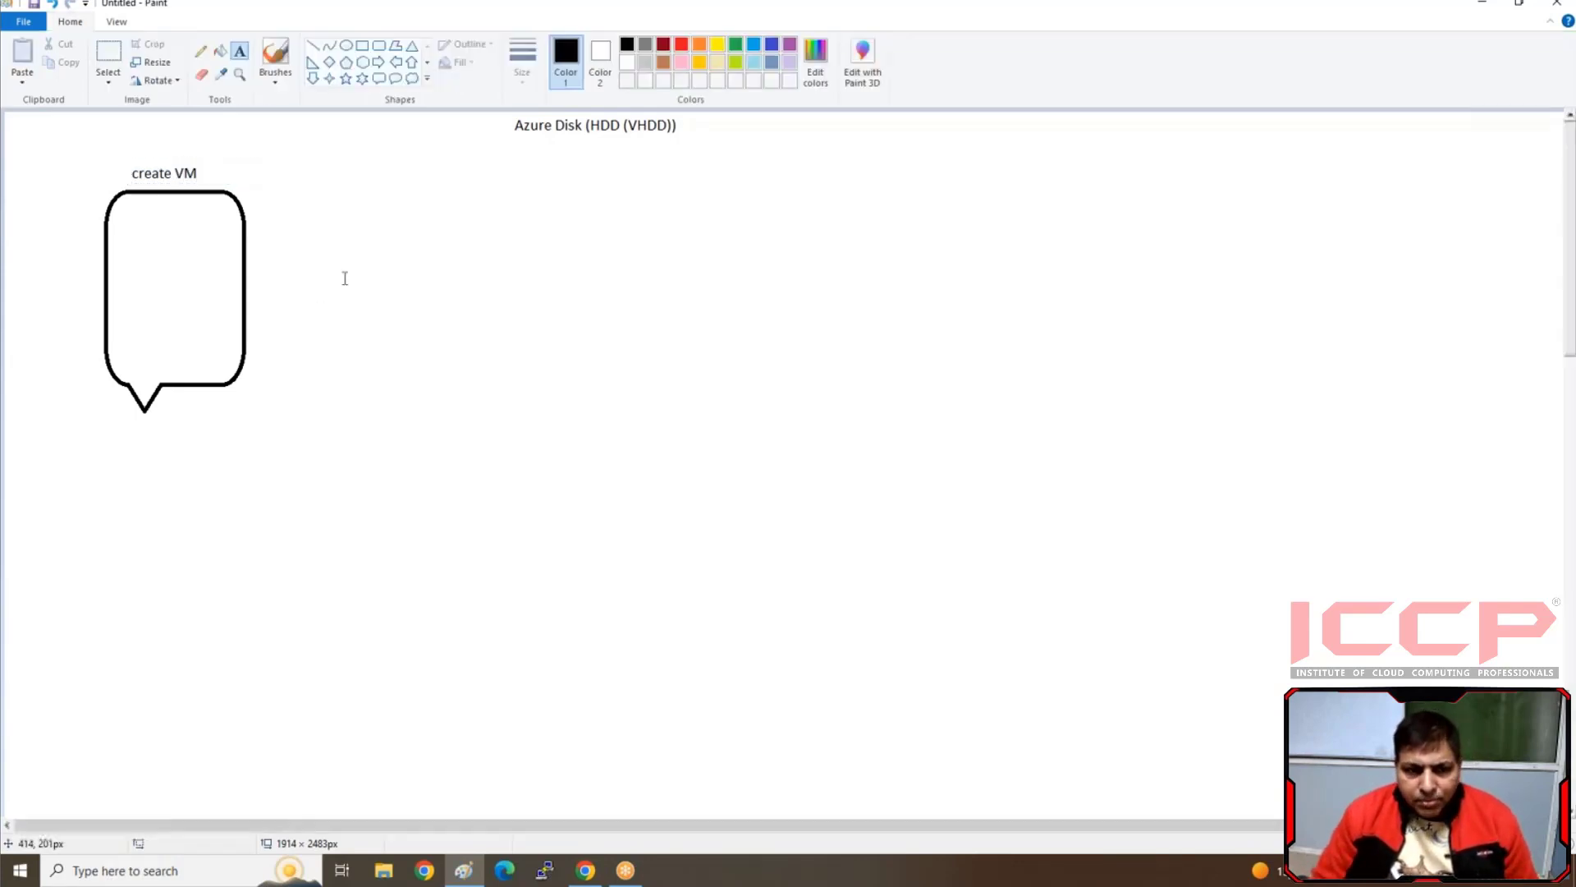
# Draw a disk cylinder beside the callout from two stacked ellipses, the lower about 169 × 58 px, joined by two vertical side lines
pyautogui.click(346, 46)
pyautogui.moveTo(387, 188); pyautogui.dragTo(532, 237)
pyautogui.moveTo(389, 344); pyautogui.dragTo(531, 386)
pyautogui.moveTo(447, 359); pyautogui.dragTo(448, 349)
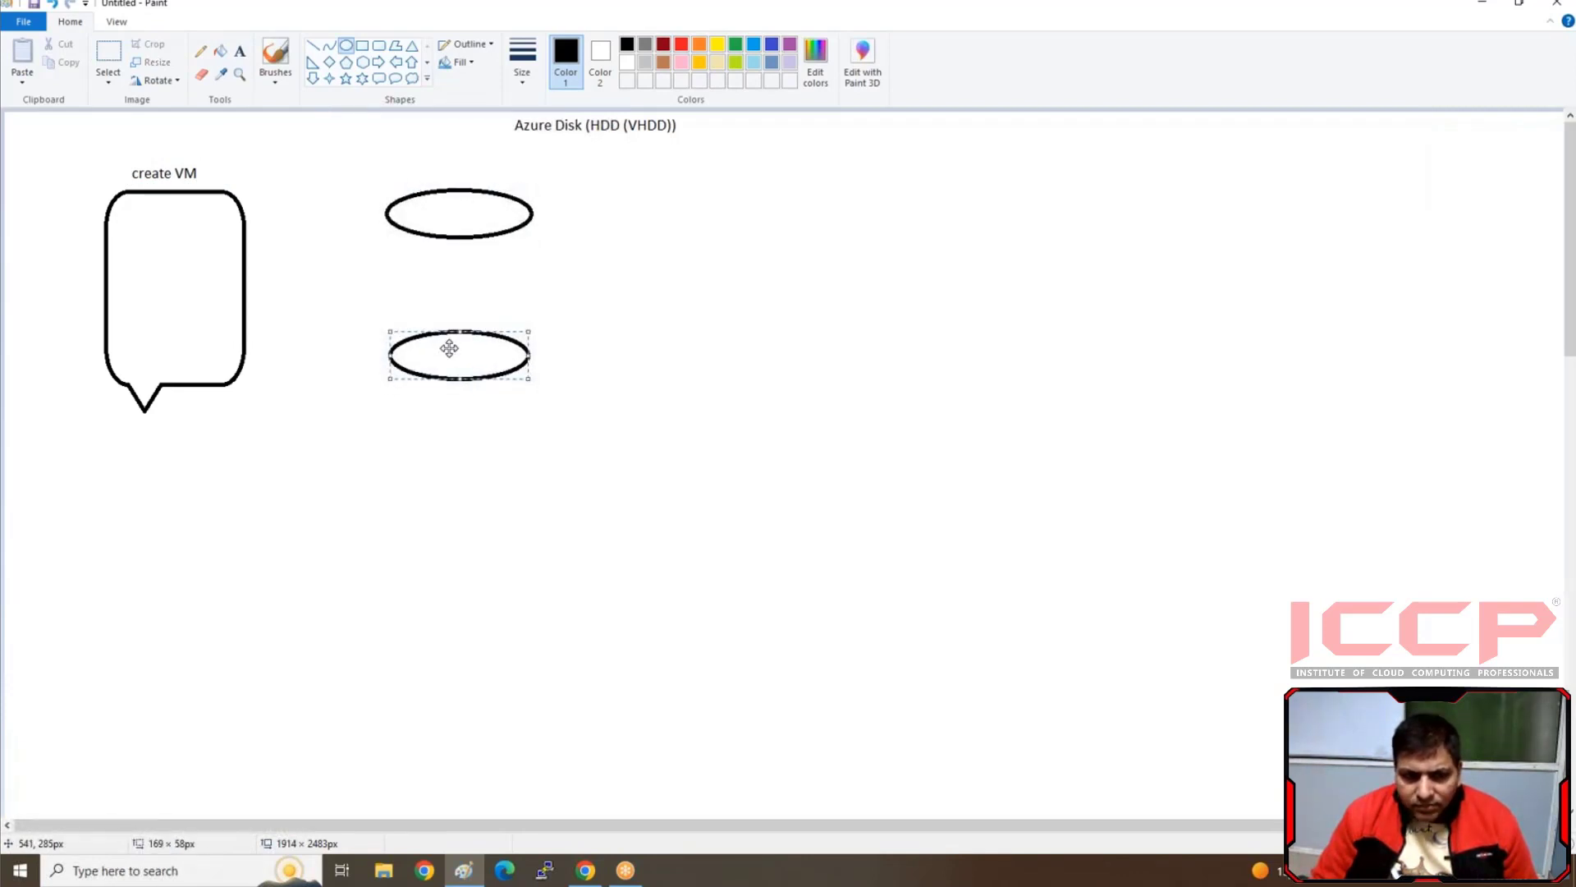
pyautogui.click(312, 46)
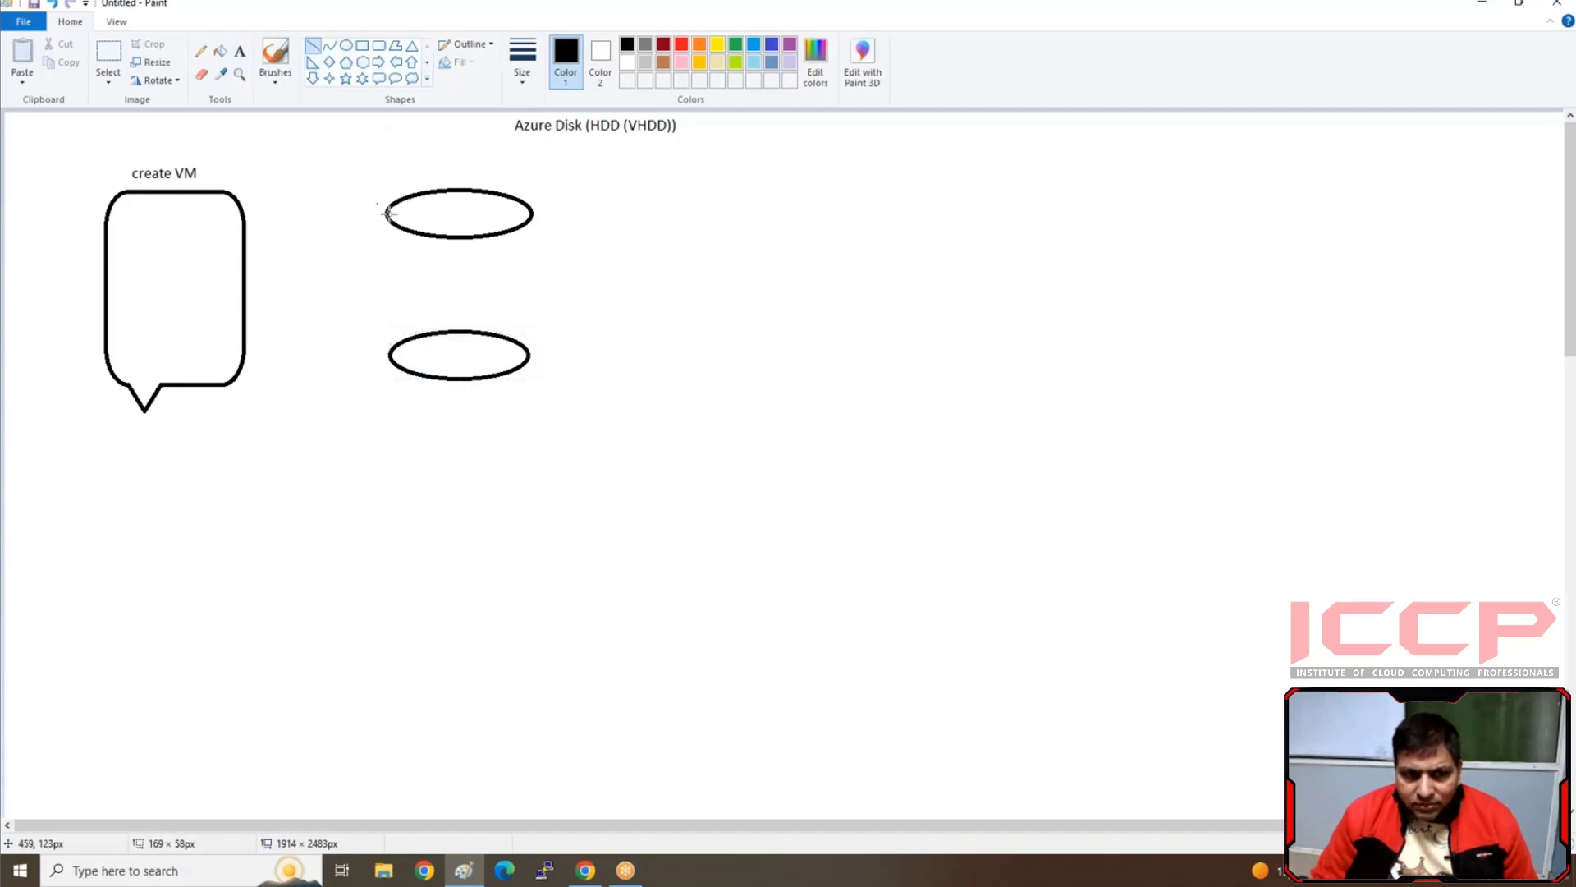
pyautogui.moveTo(385, 212); pyautogui.dragTo(388, 353)
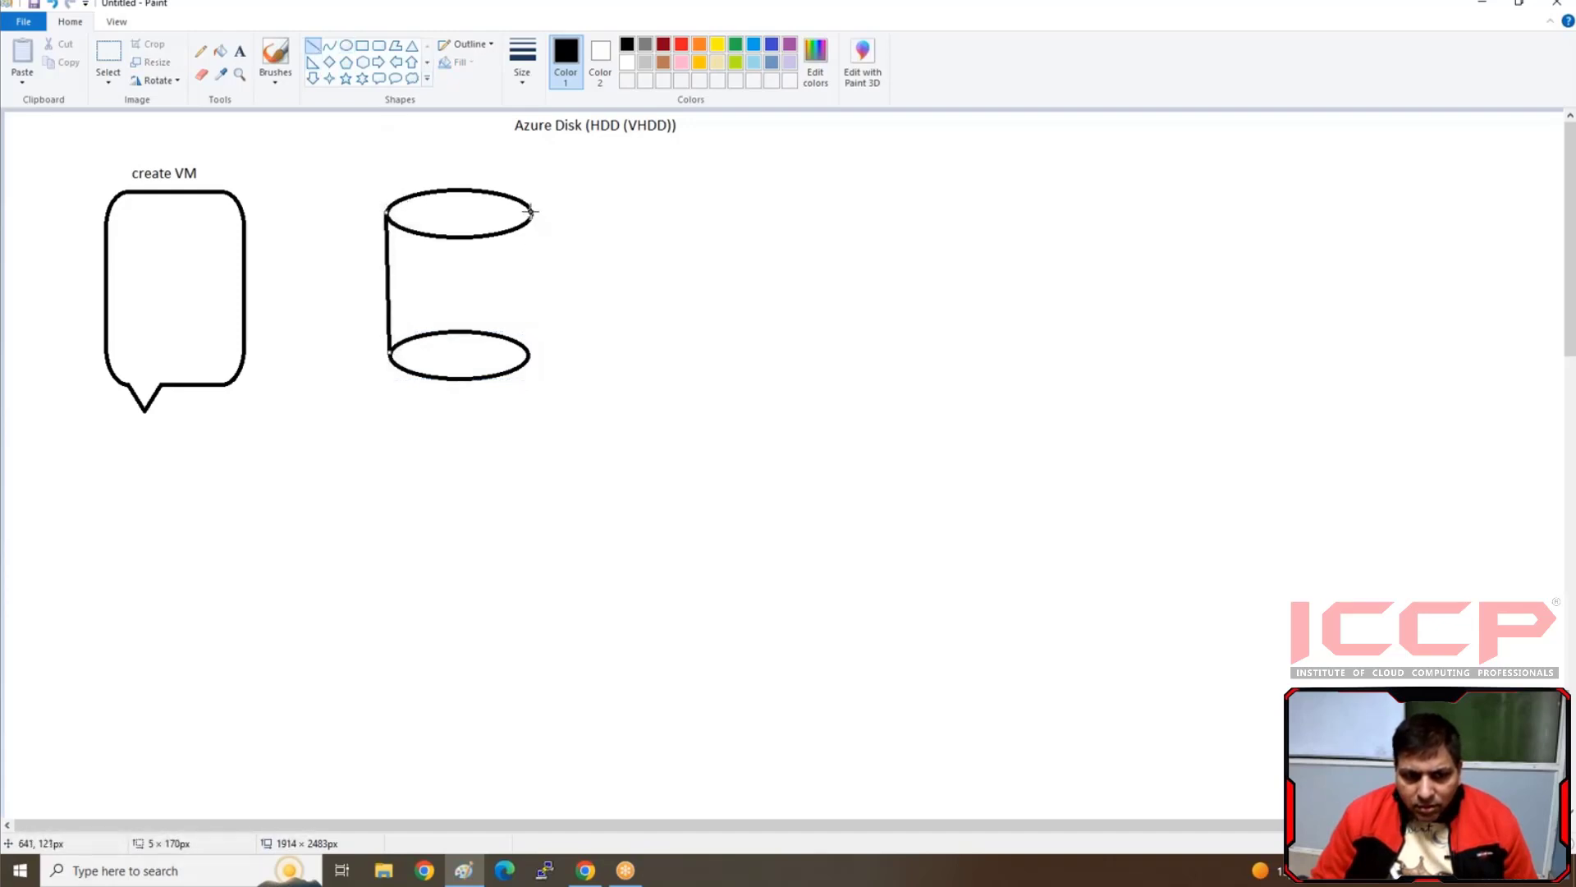
pyautogui.moveTo(533, 210); pyautogui.dragTo(530, 362)
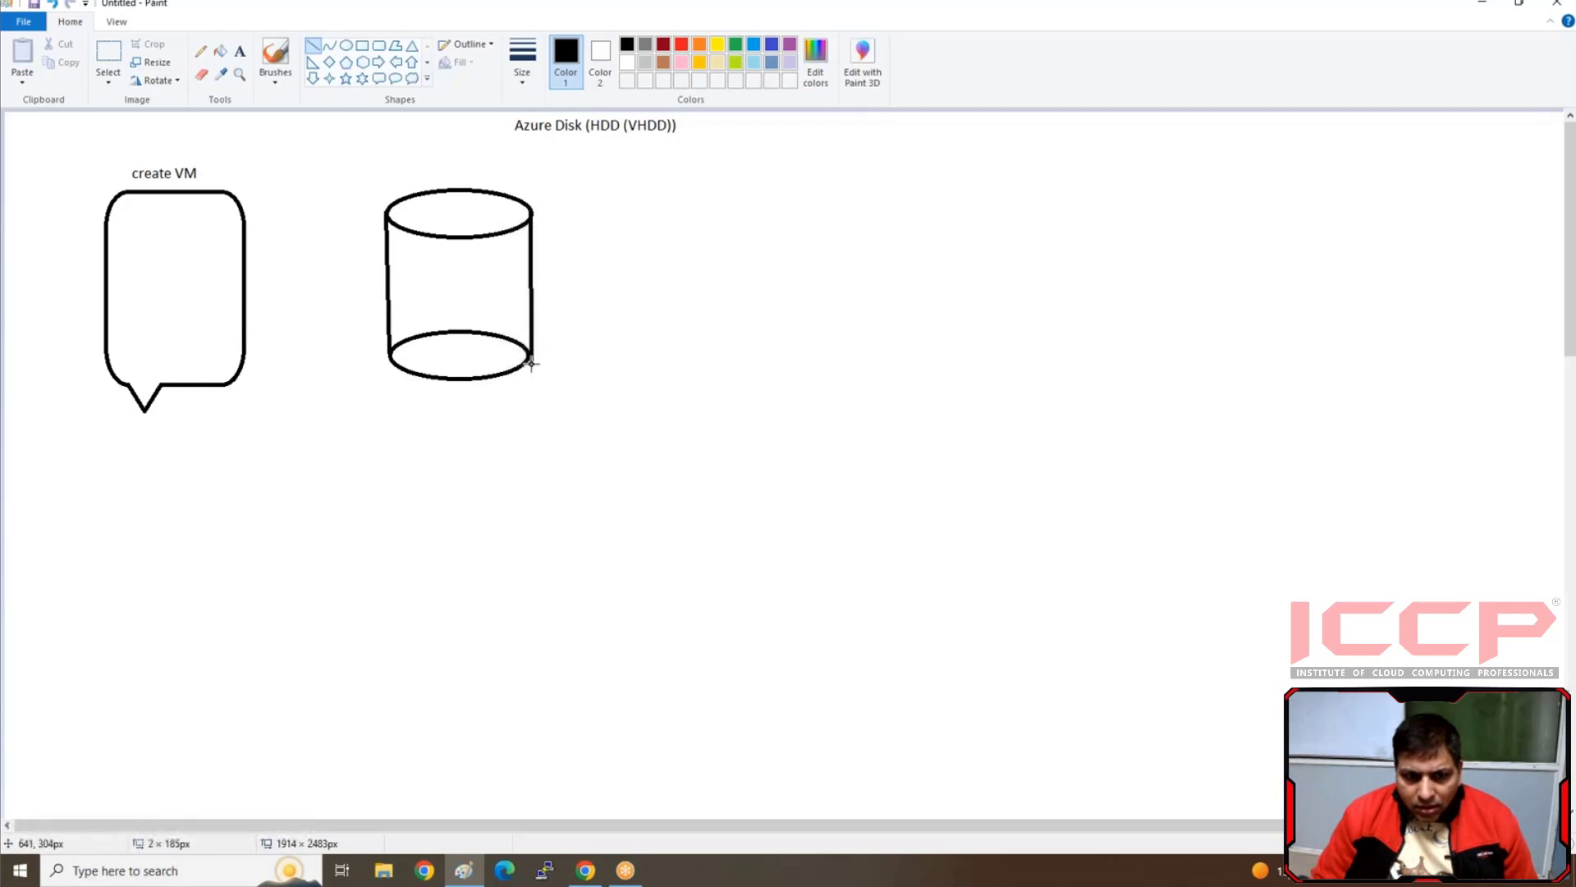
# Add a flat ellipse about 173 × 31 px across the middle of the cylinder
pyautogui.click(346, 45)
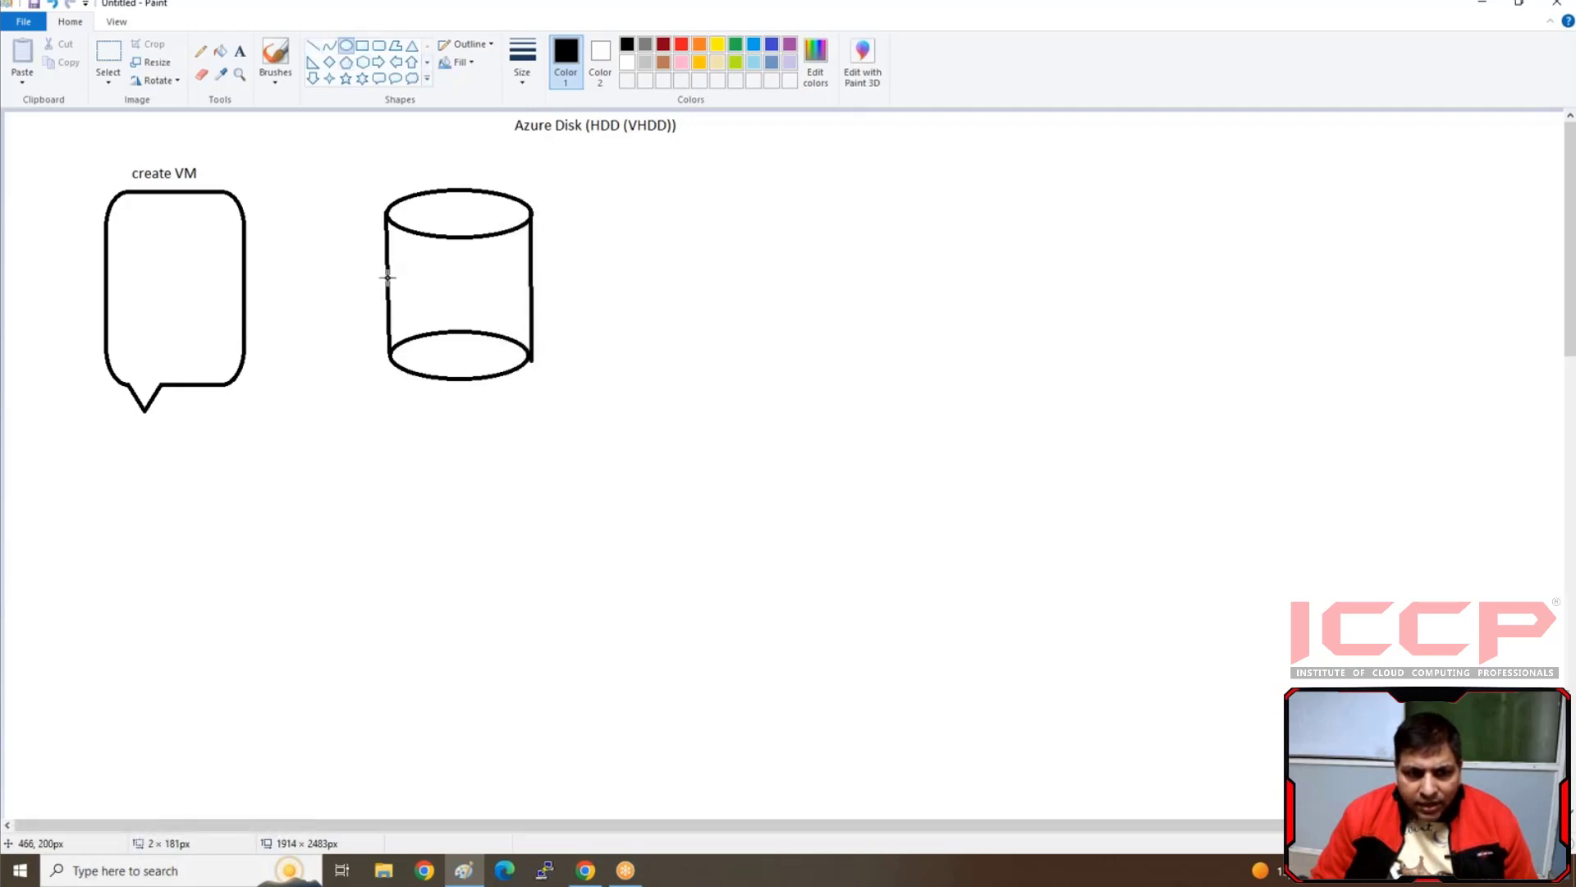
pyautogui.moveTo(389, 278); pyautogui.dragTo(529, 302)
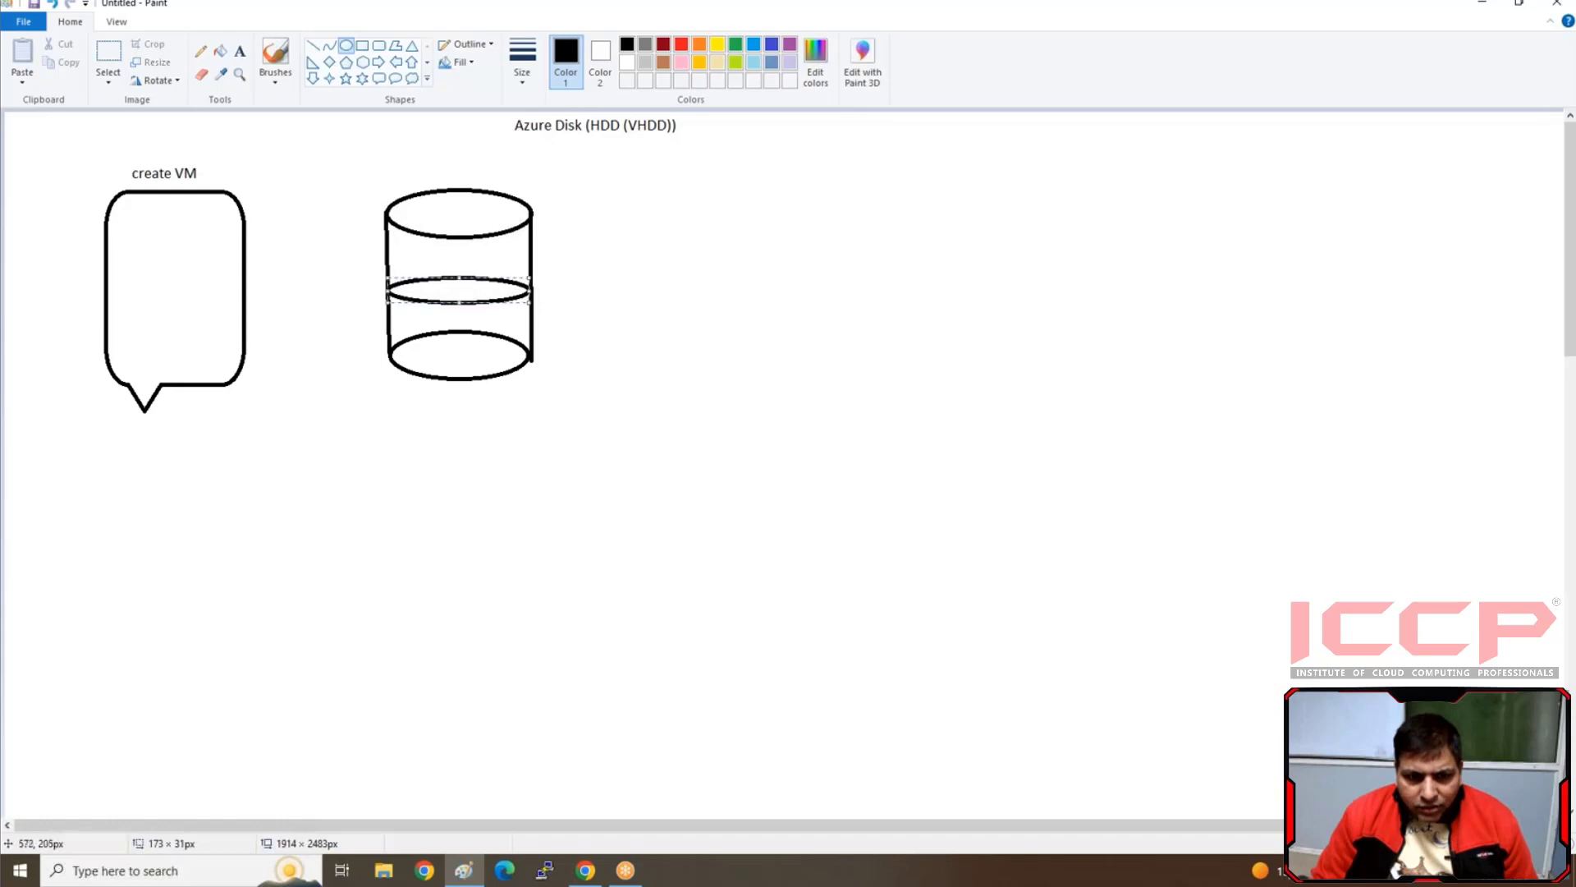
pyautogui.click(318, 155)
# Label the cylinder's upper ellipse with the text "127 gb vhd for vms" on two lines
pyautogui.click(238, 57)
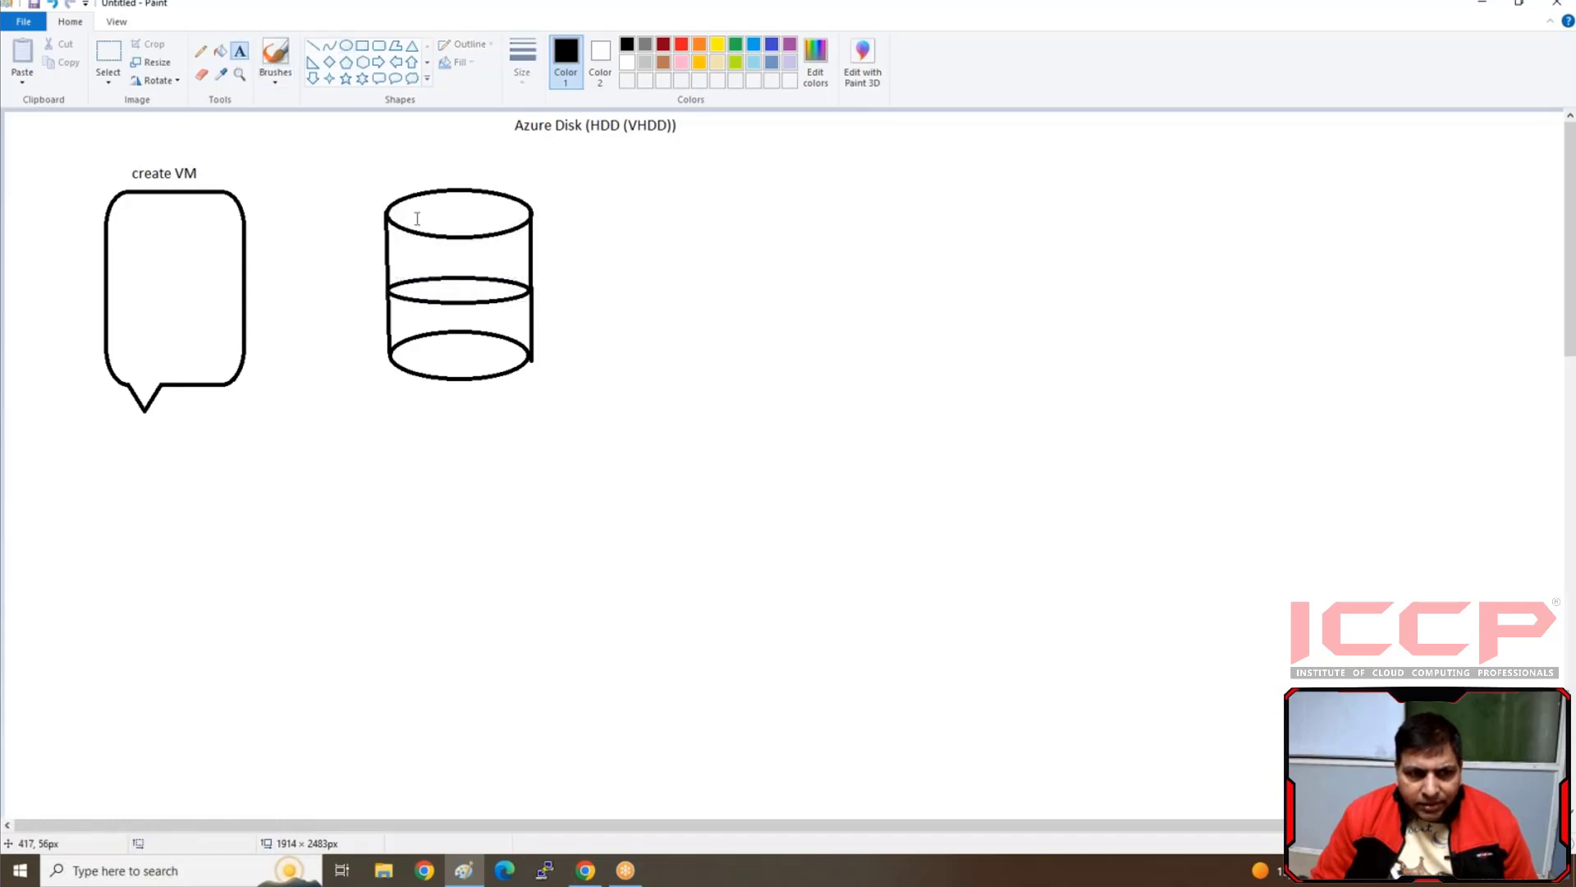
pyautogui.click(412, 199)
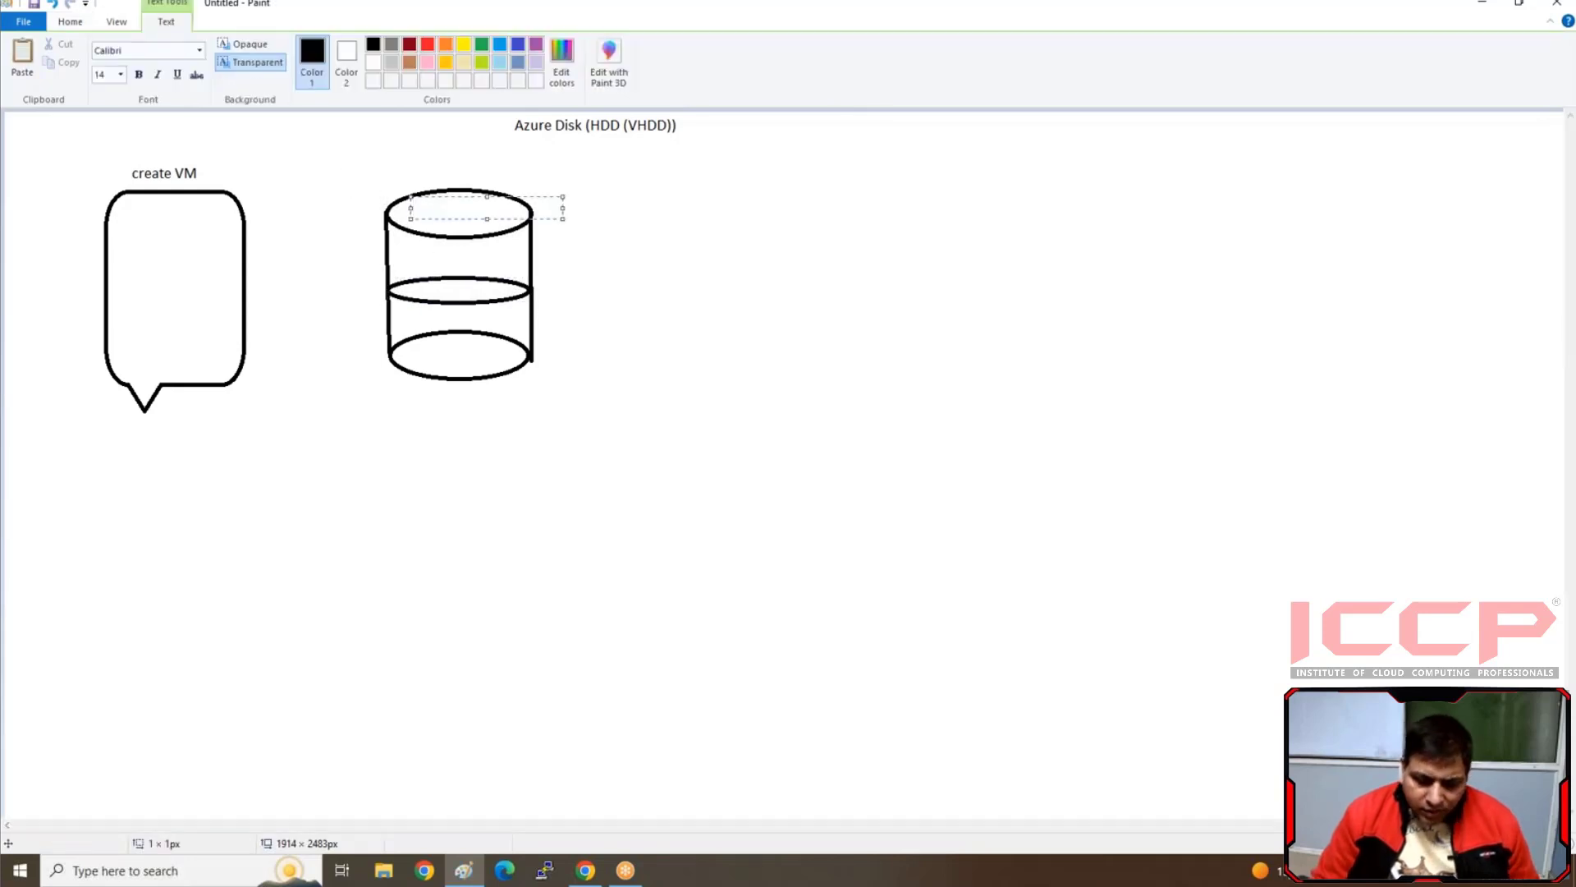
pyautogui.write('127 gb vhd f')
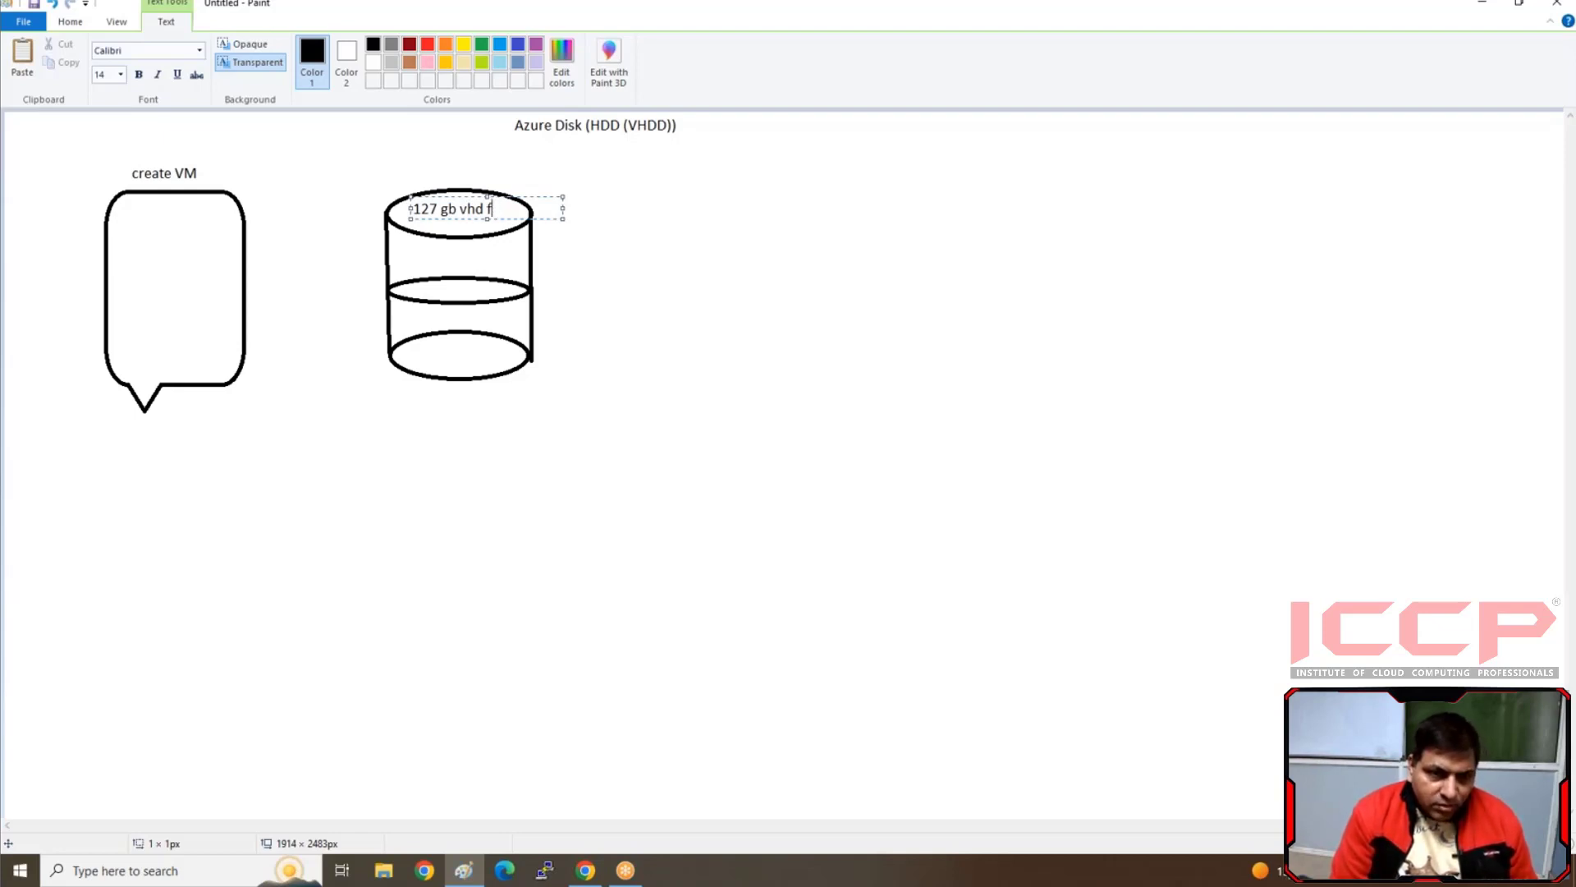
pyautogui.write('r')
pyautogui.press('Return')
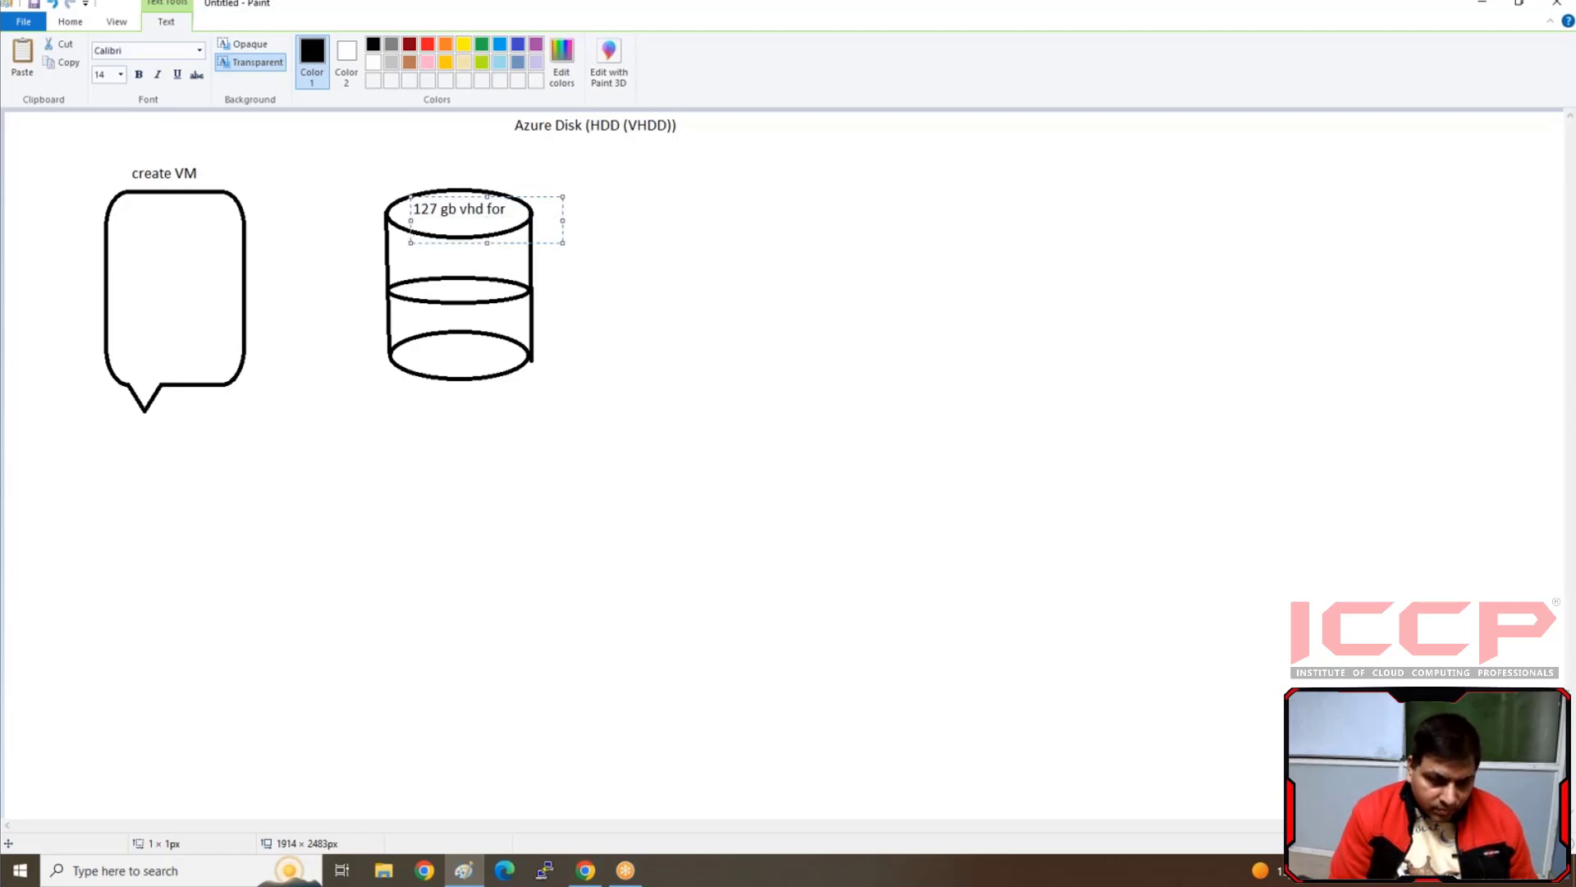
pyautogui.write('vms')
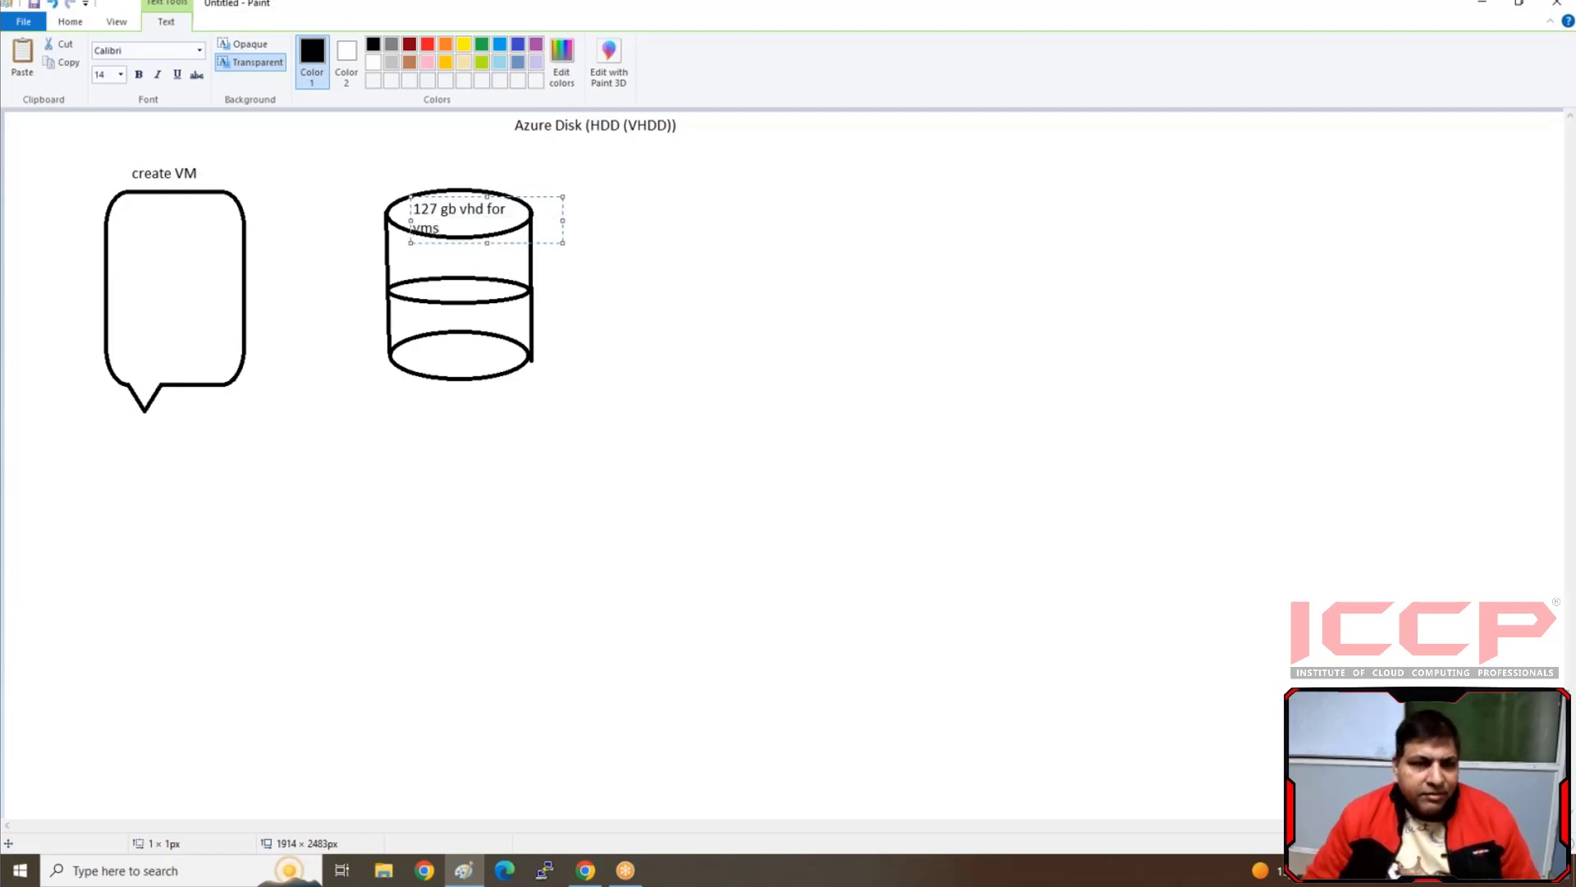
pyautogui.click(312, 309)
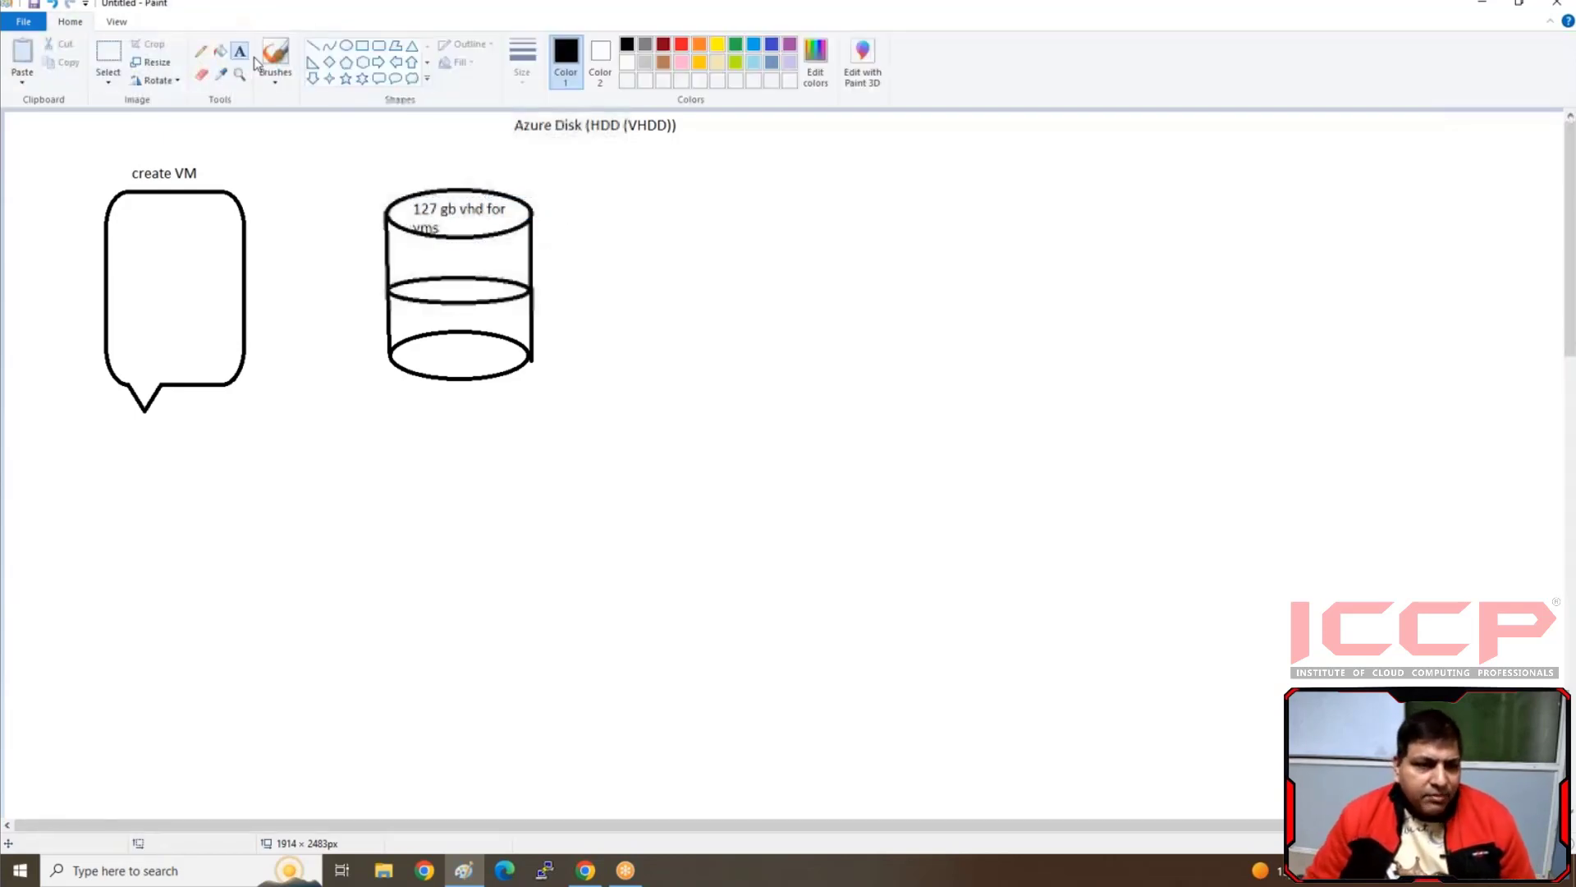
# Draw a left-pointing block arrow from the labelled cylinder to the "create VM" callout
pyautogui.click(386, 63)
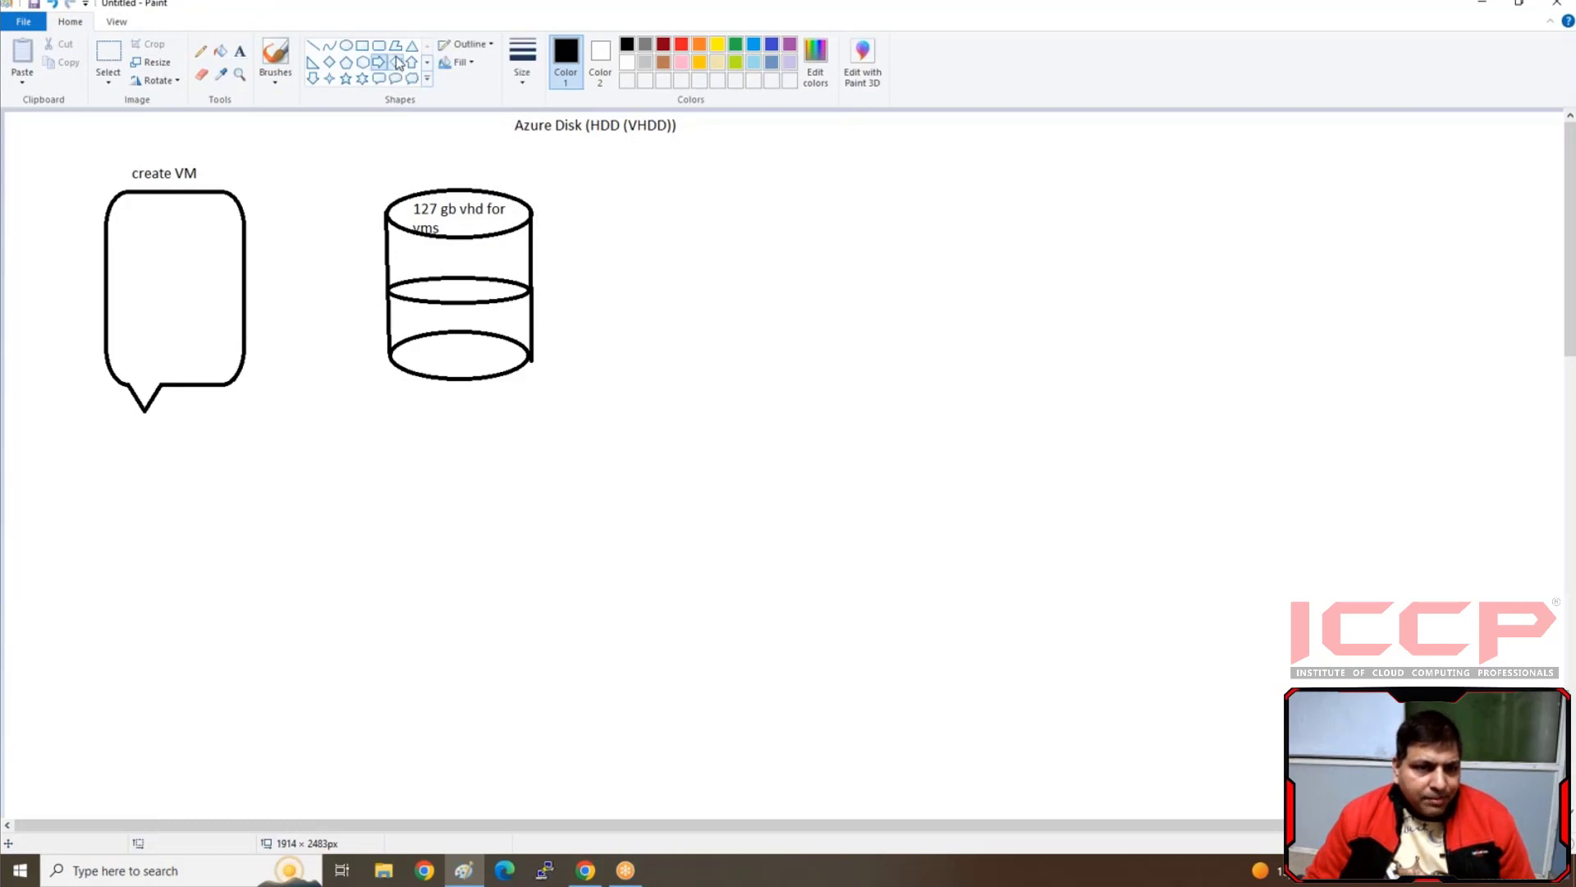
pyautogui.click(397, 62)
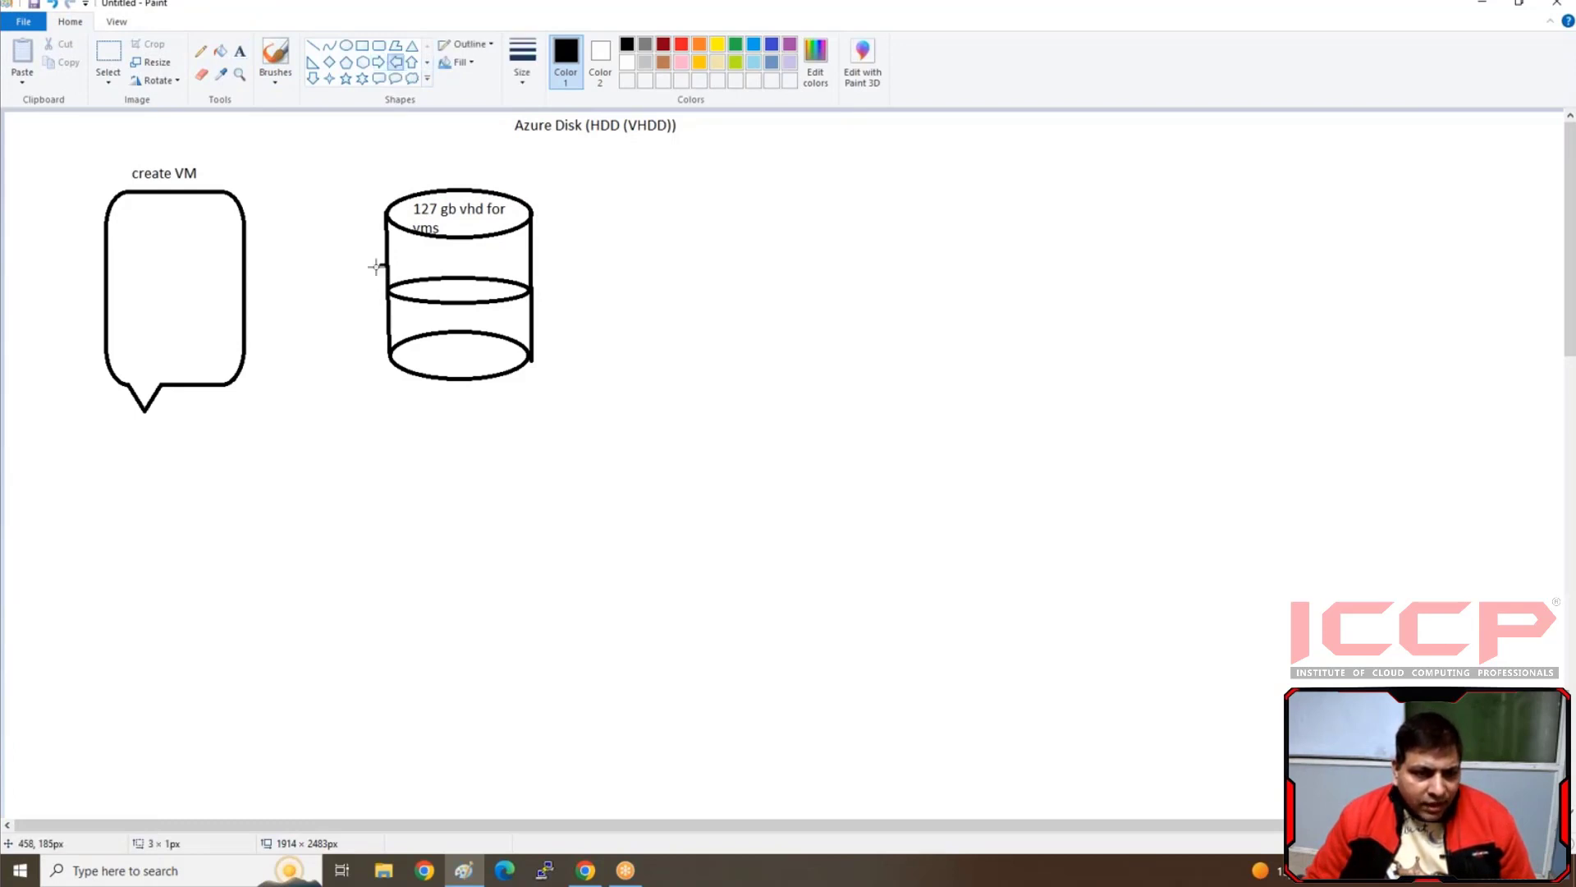
pyautogui.moveTo(376, 266); pyautogui.dragTo(246, 294)
pyautogui.click(281, 335)
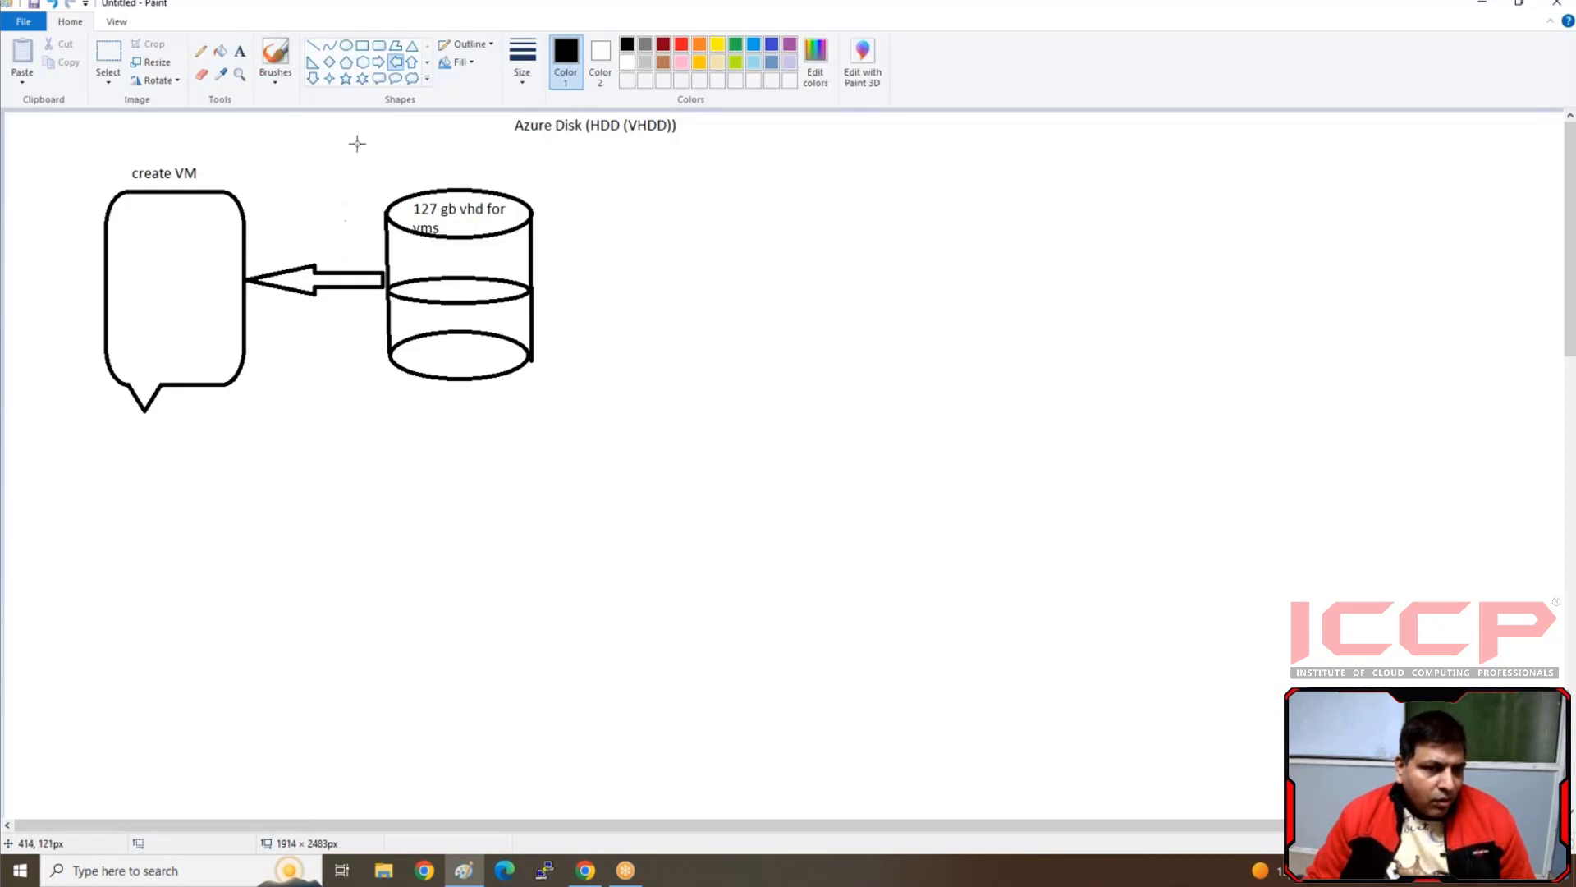
# Draw a second cylinder below the first from two ellipses, the lower about 172 × 49 px, joined by two side lines
pyautogui.click(346, 45)
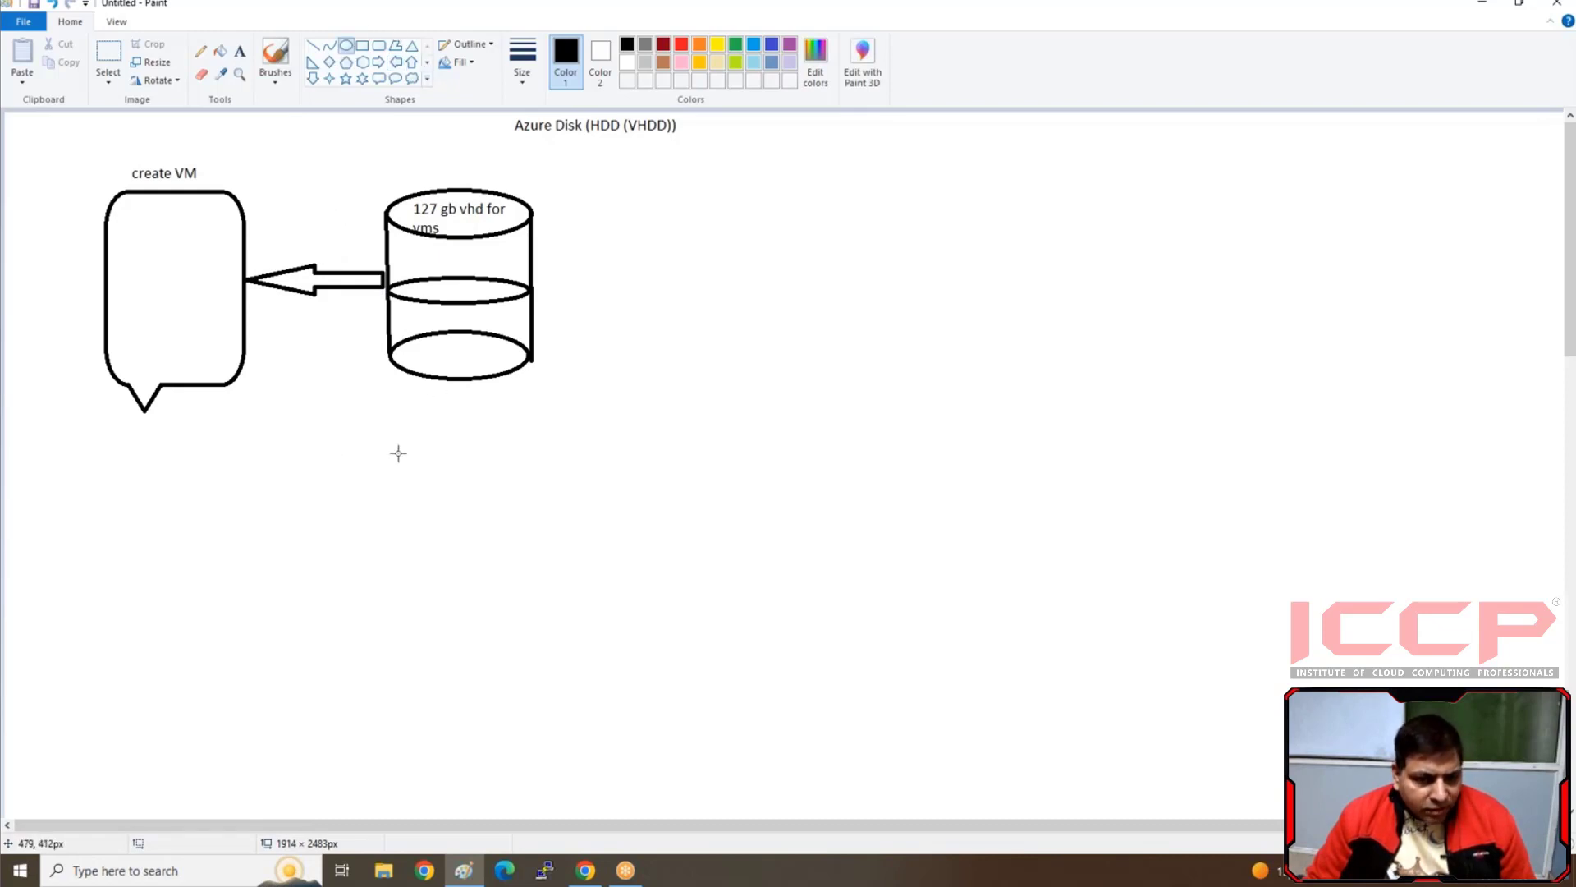
pyautogui.moveTo(392, 436); pyautogui.dragTo(539, 462)
pyautogui.moveTo(401, 591); pyautogui.dragTo(465, 592)
pyautogui.click(312, 50)
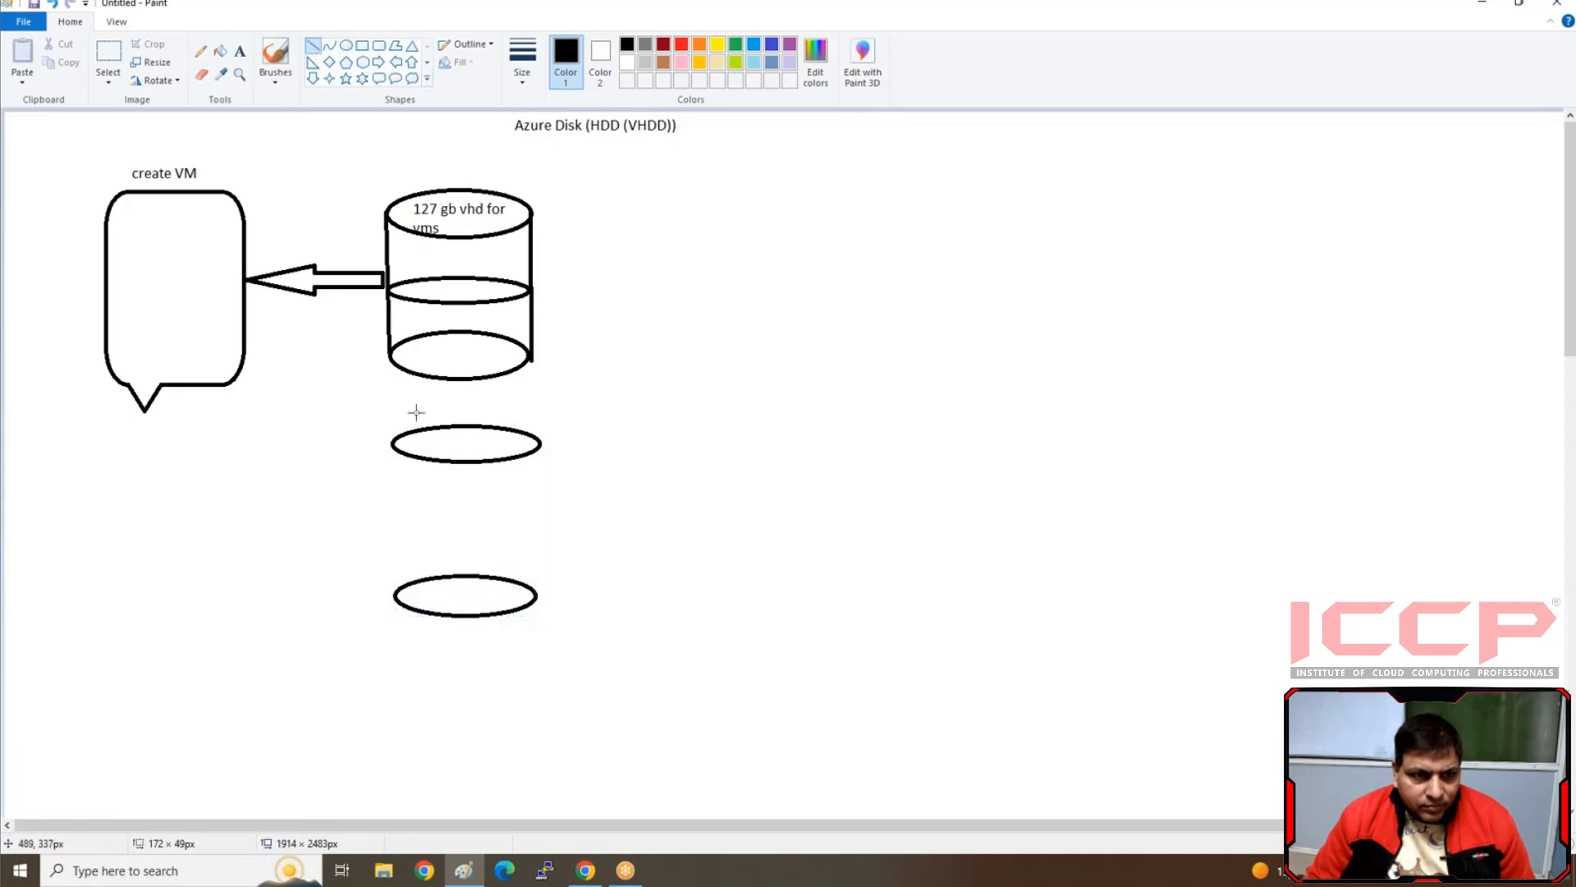
pyautogui.moveTo(391, 441); pyautogui.dragTo(391, 601)
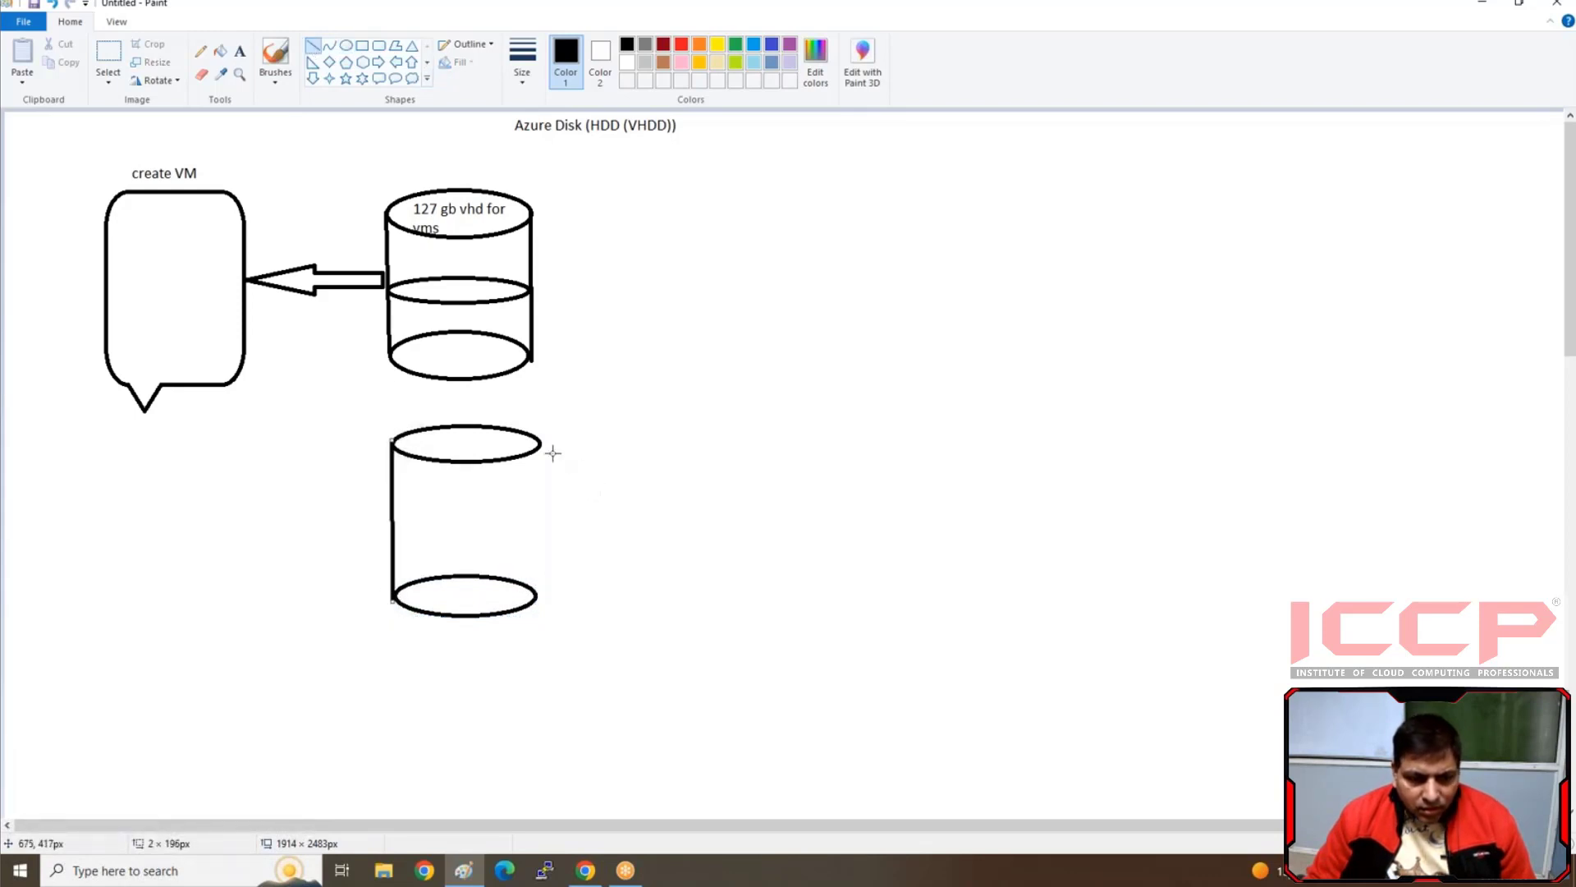
pyautogui.moveTo(539, 443); pyautogui.dragTo(530, 598)
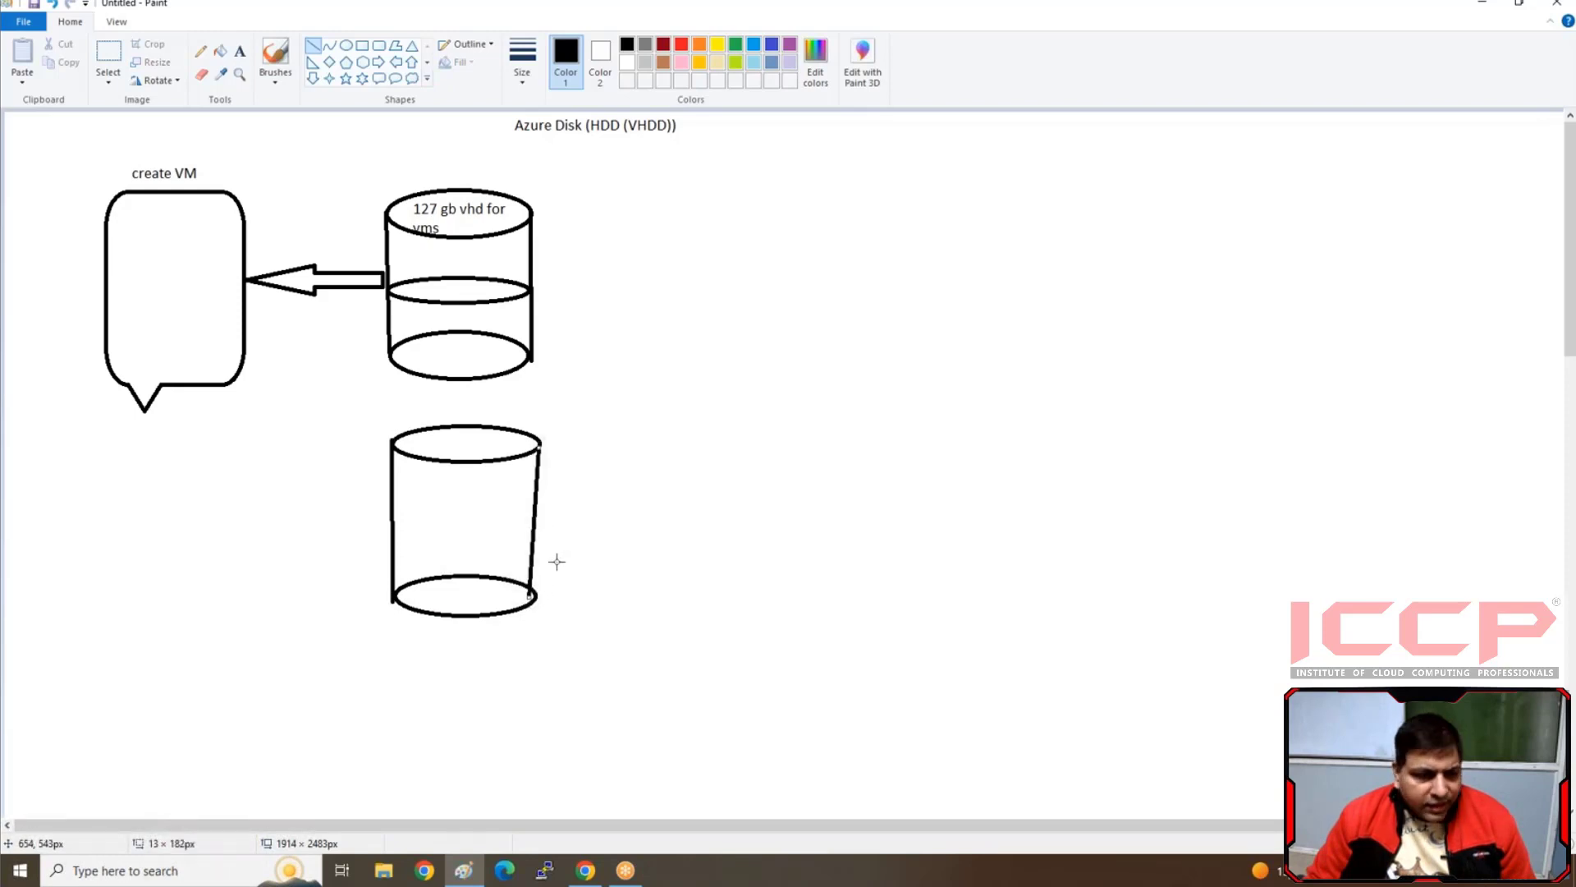
# Label the upper ellipse of the second cylinder with the text "Tem"
pyautogui.click(240, 51)
pyautogui.click(423, 440)
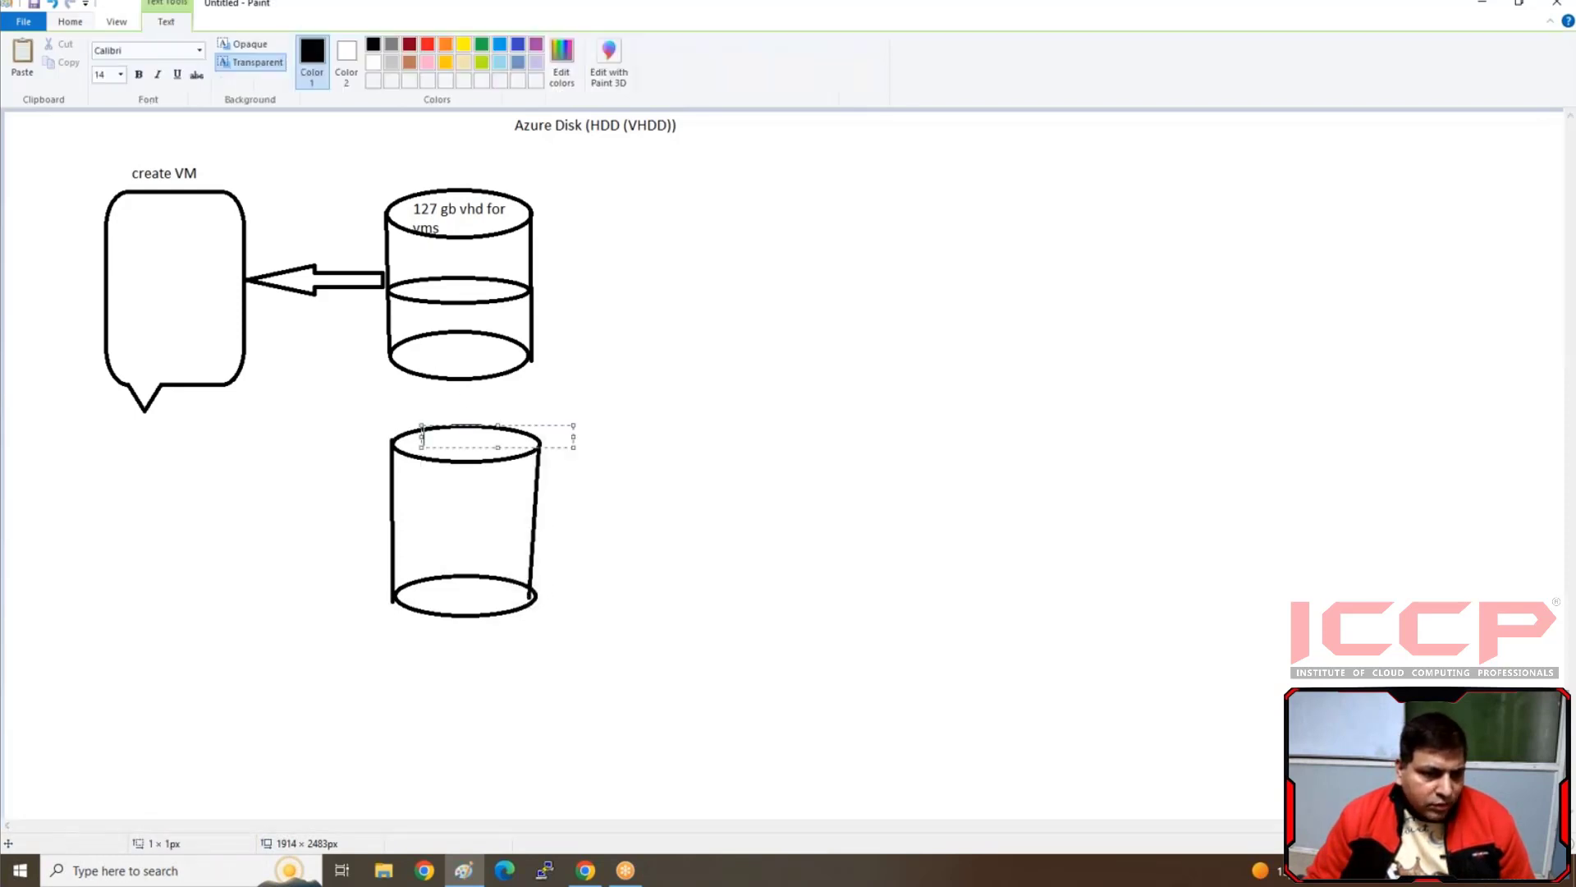
pyautogui.write('Tem')
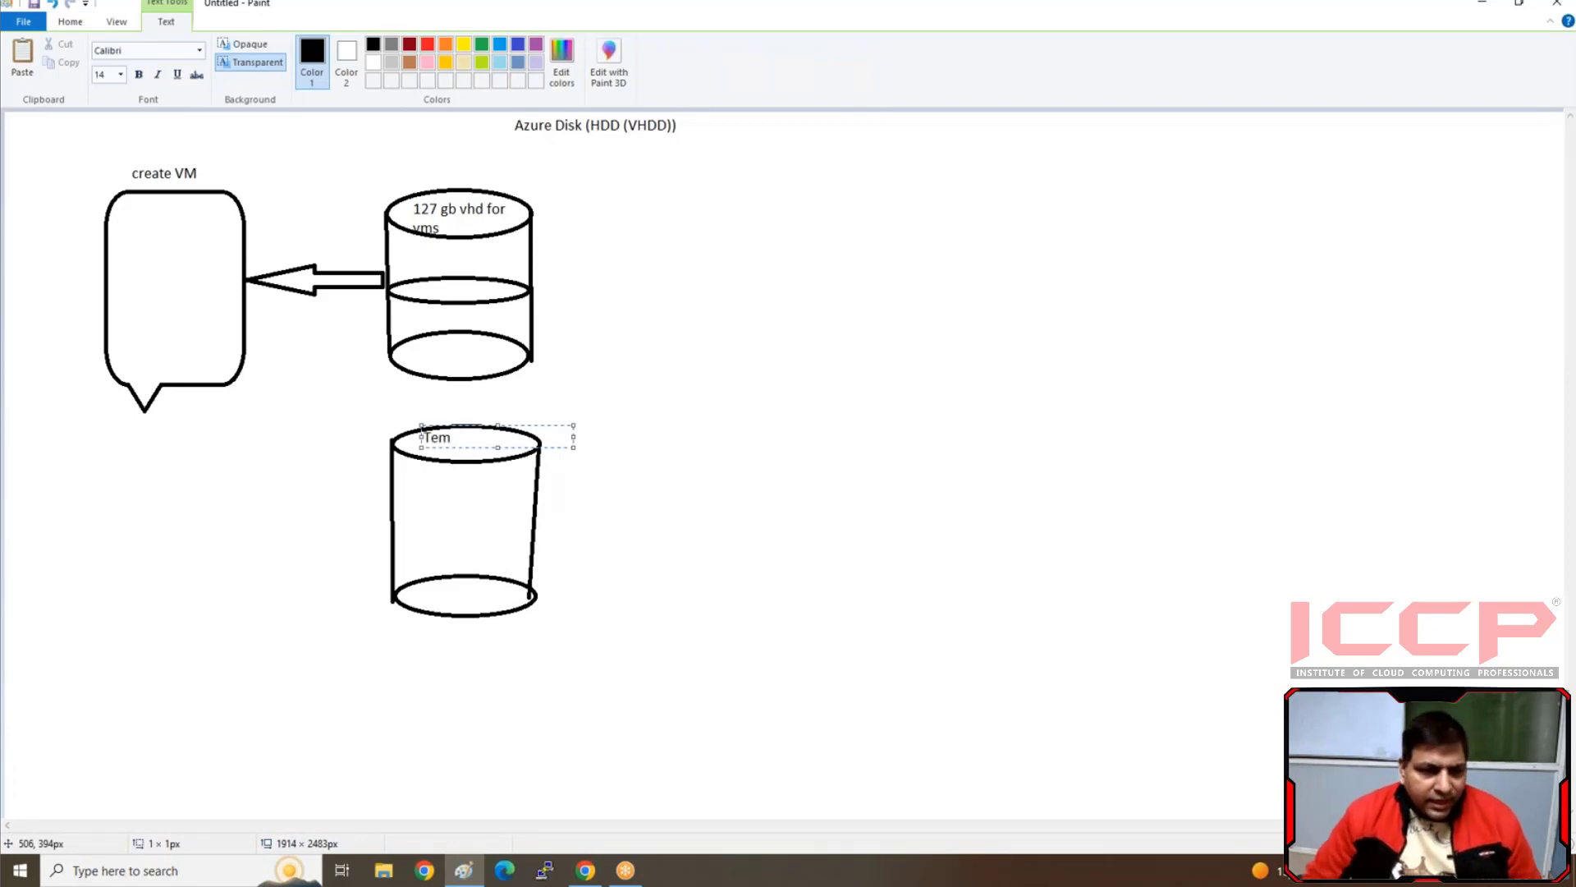
pyautogui.click(331, 503)
# Connect the "Tem" cylinder to the "create VM" callout with a diagonal line spanning about 187 × 237 px
pyautogui.click(313, 45)
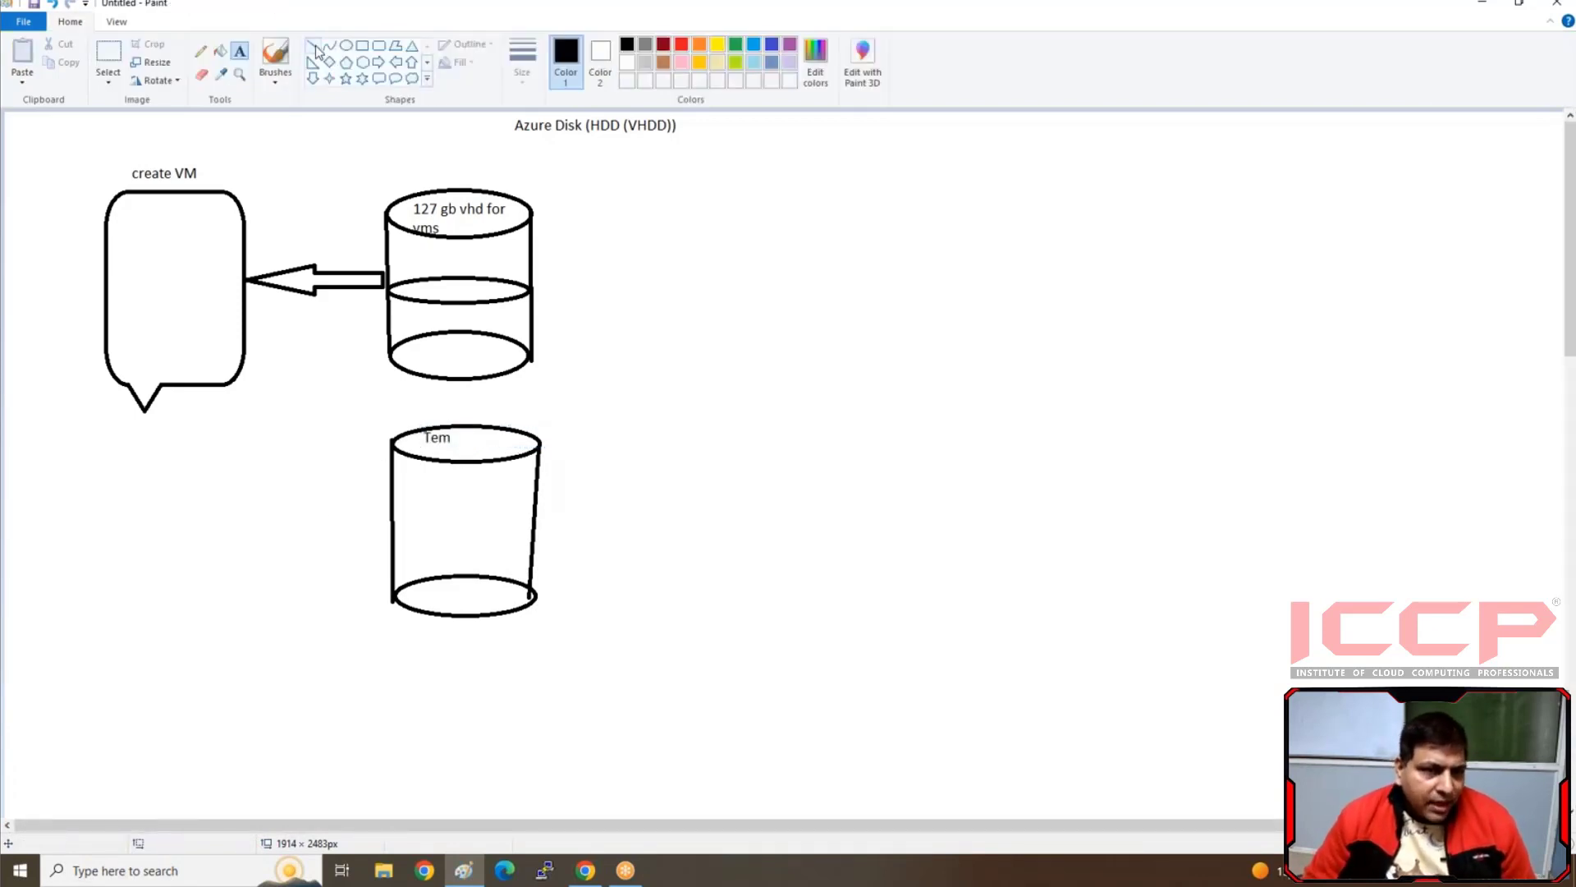
pyautogui.moveTo(393, 511); pyautogui.dragTo(241, 317)
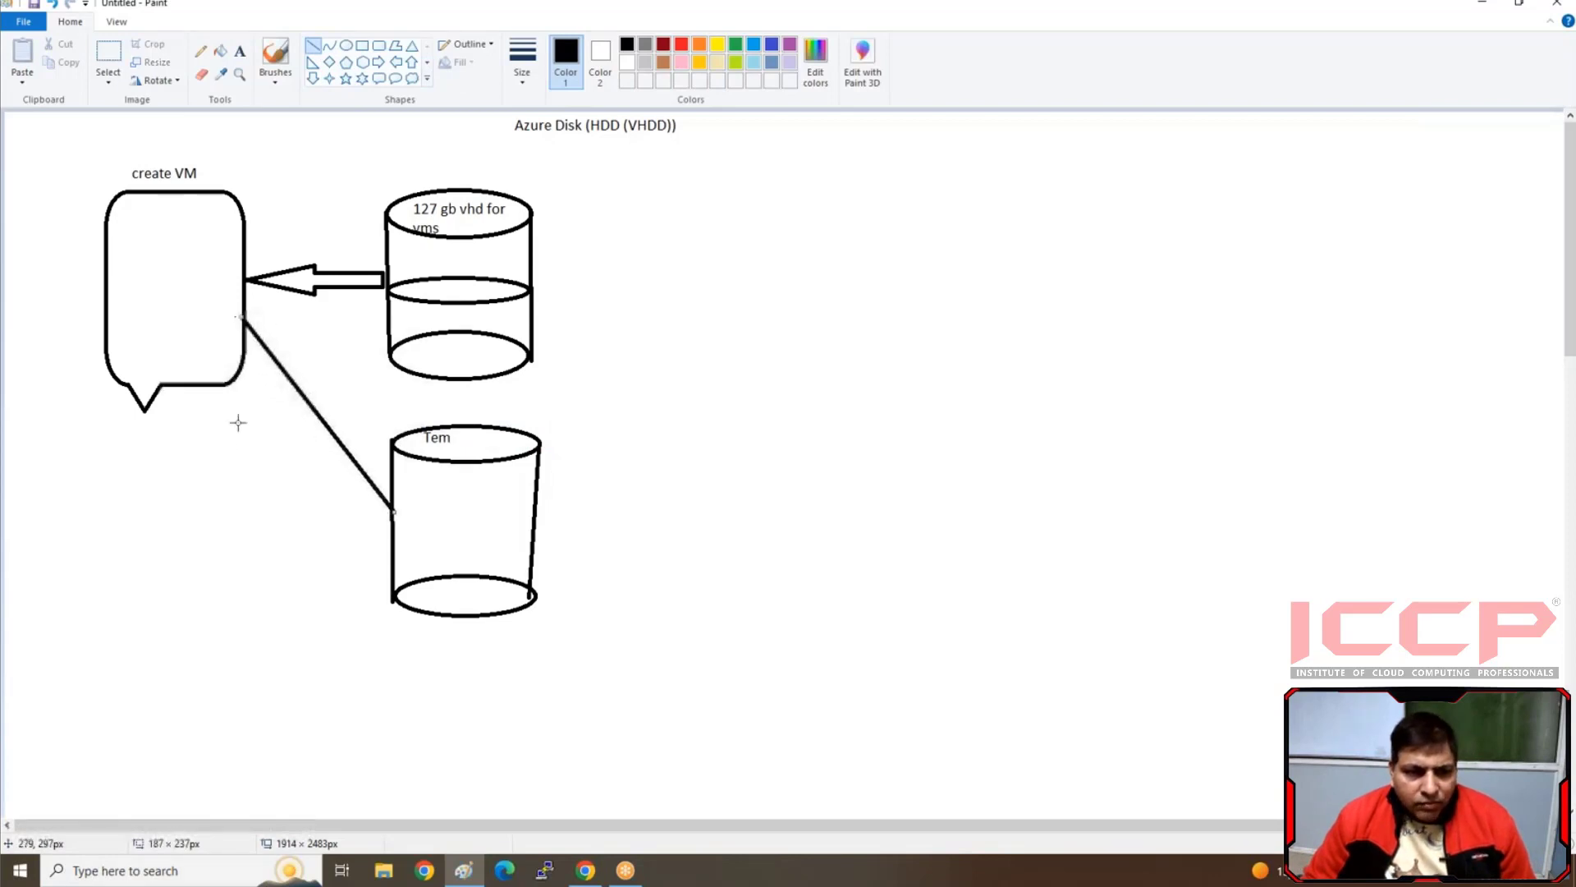
pyautogui.click(244, 432)
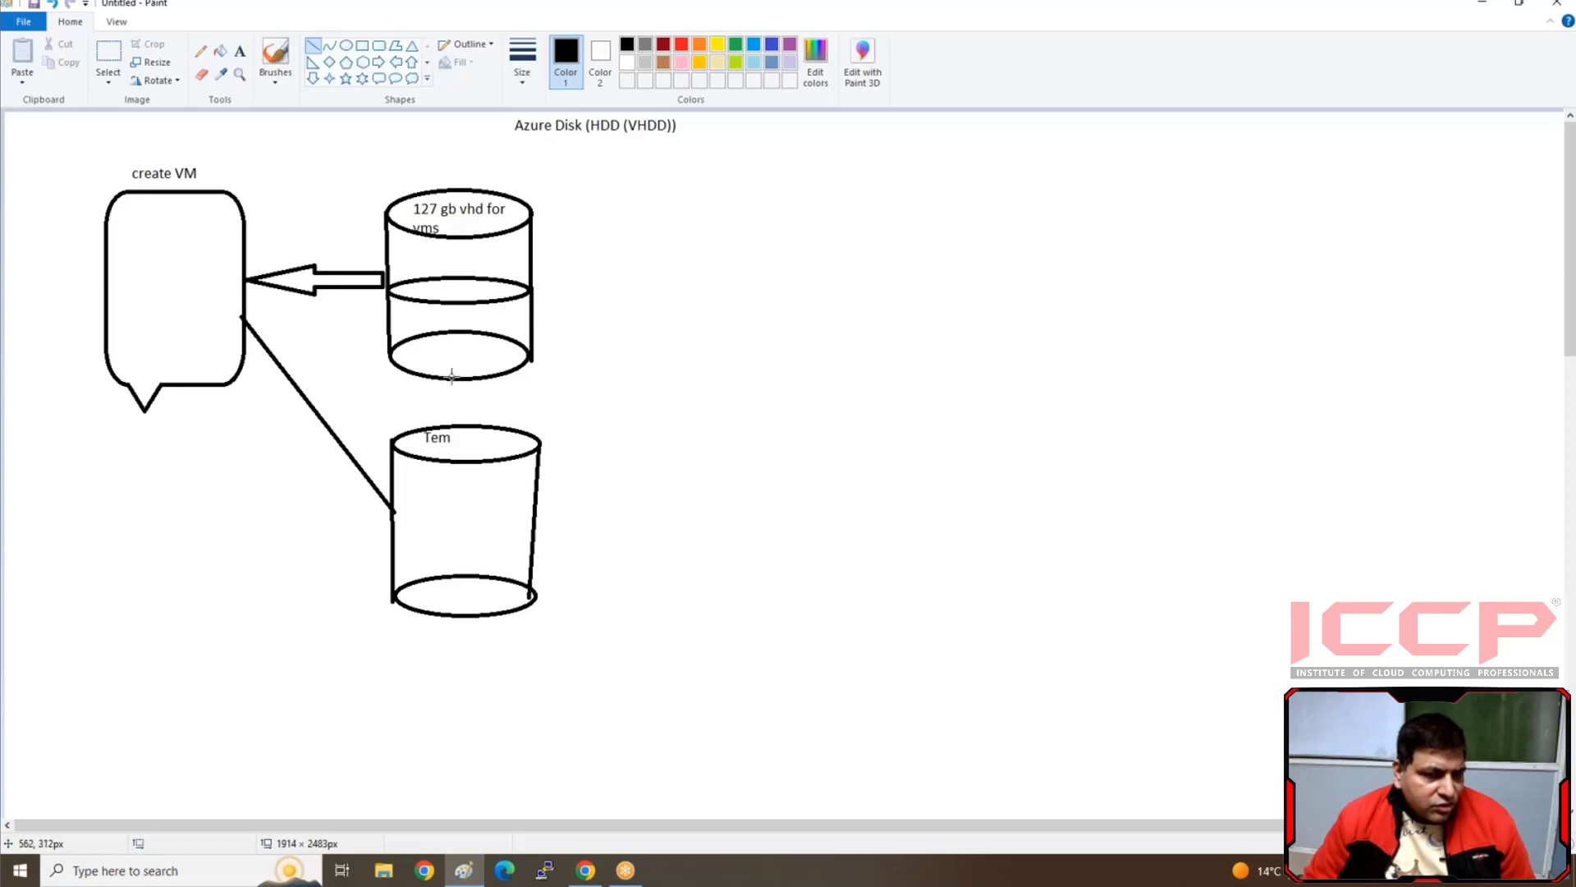
# Label the bottom ellipse of the first cylinder with the text "p/M"
pyautogui.click(239, 50)
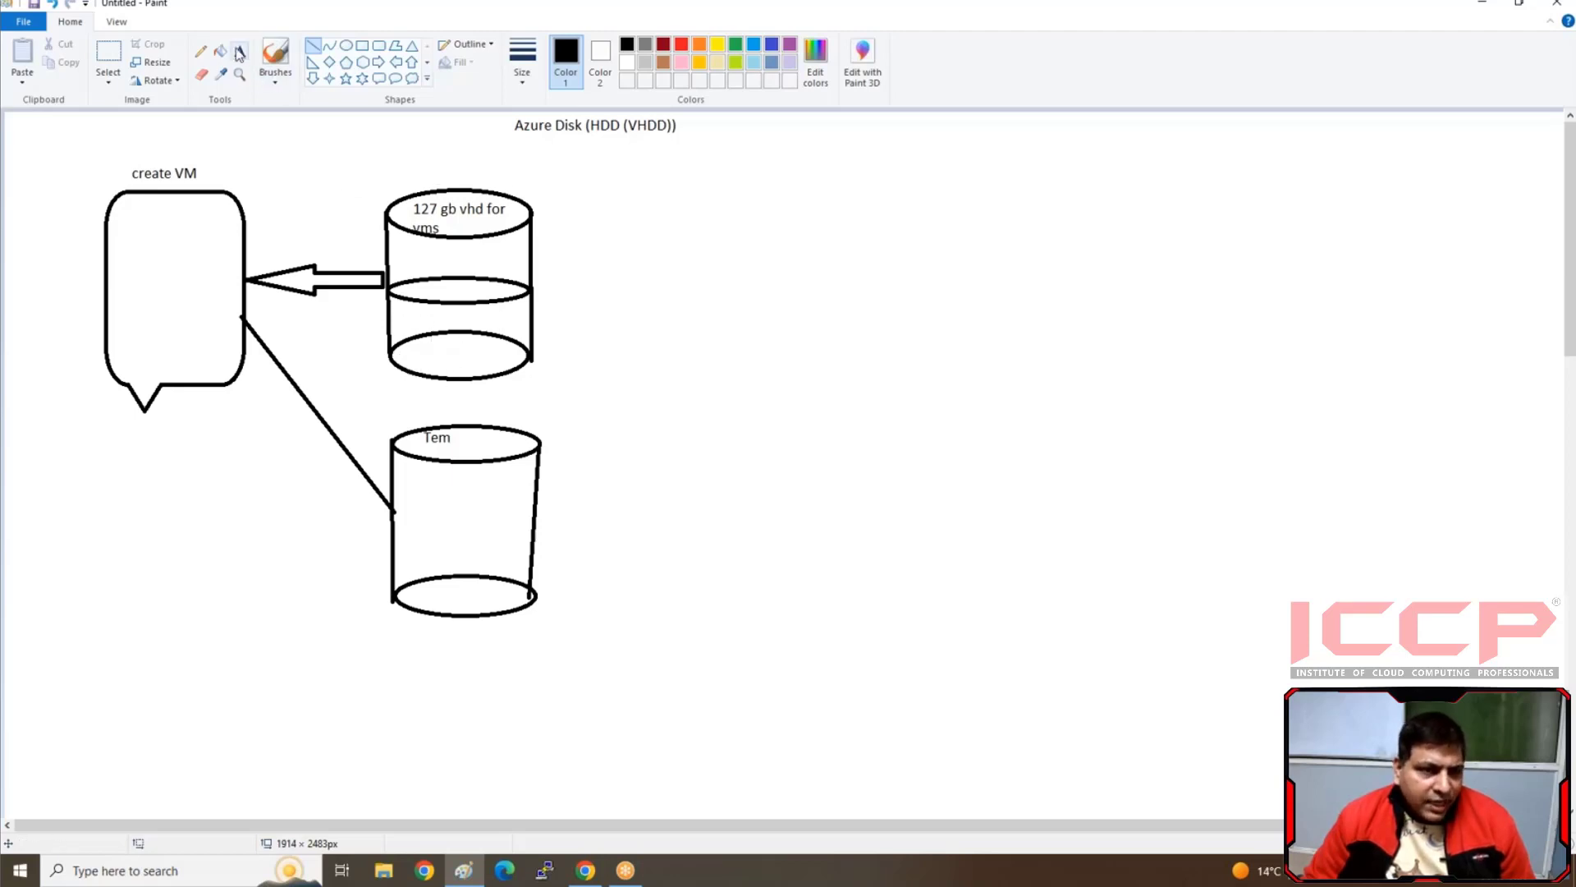
pyautogui.click(418, 351)
pyautogui.write('p/M')
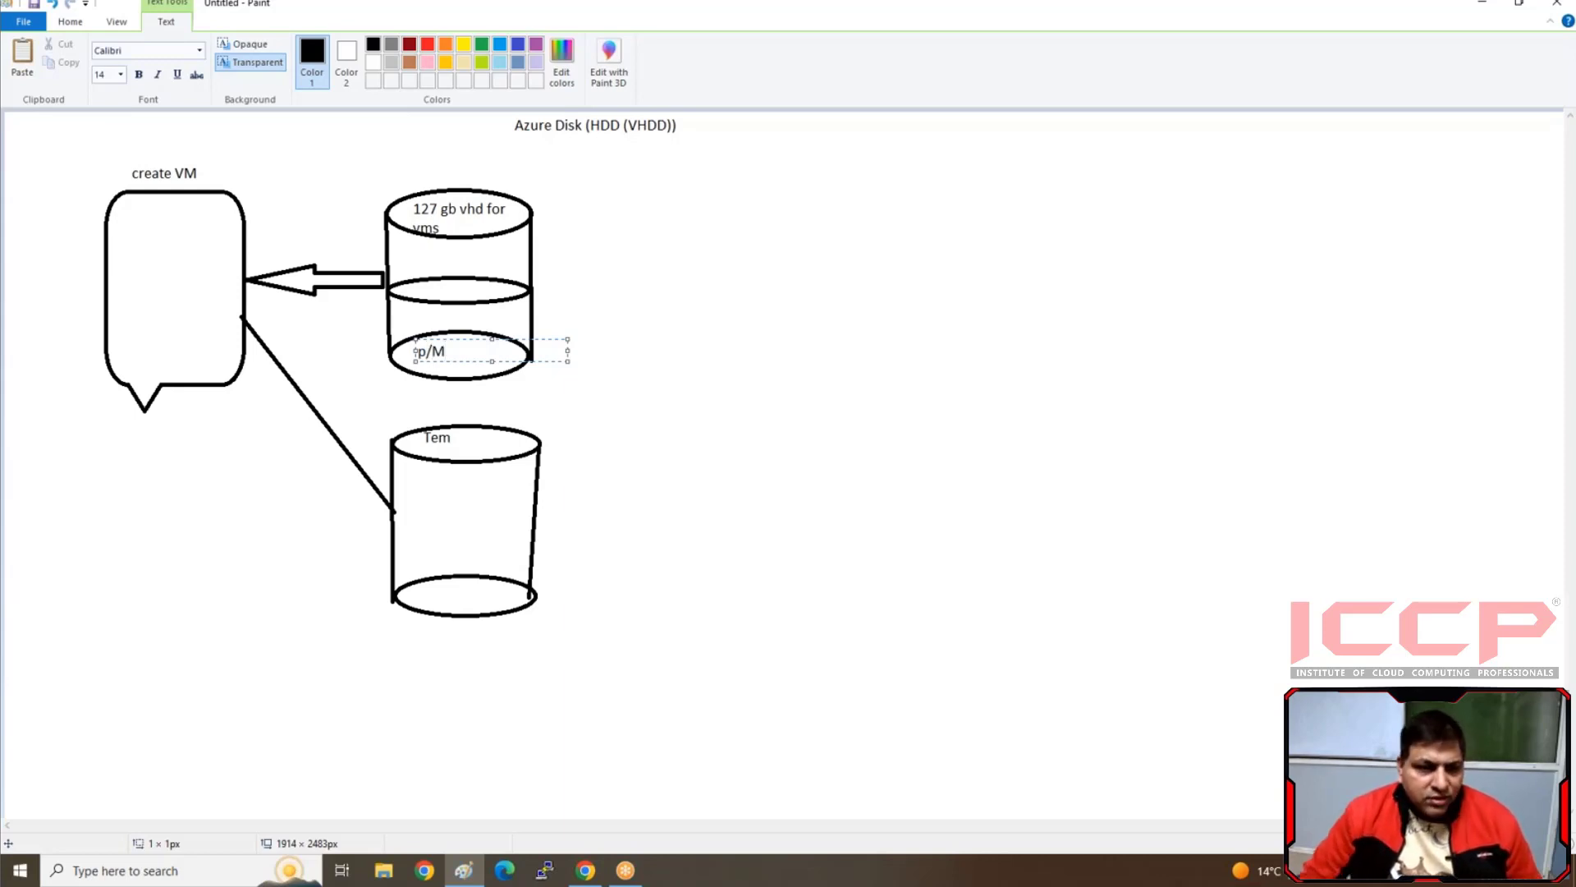
pyautogui.click(470, 450)
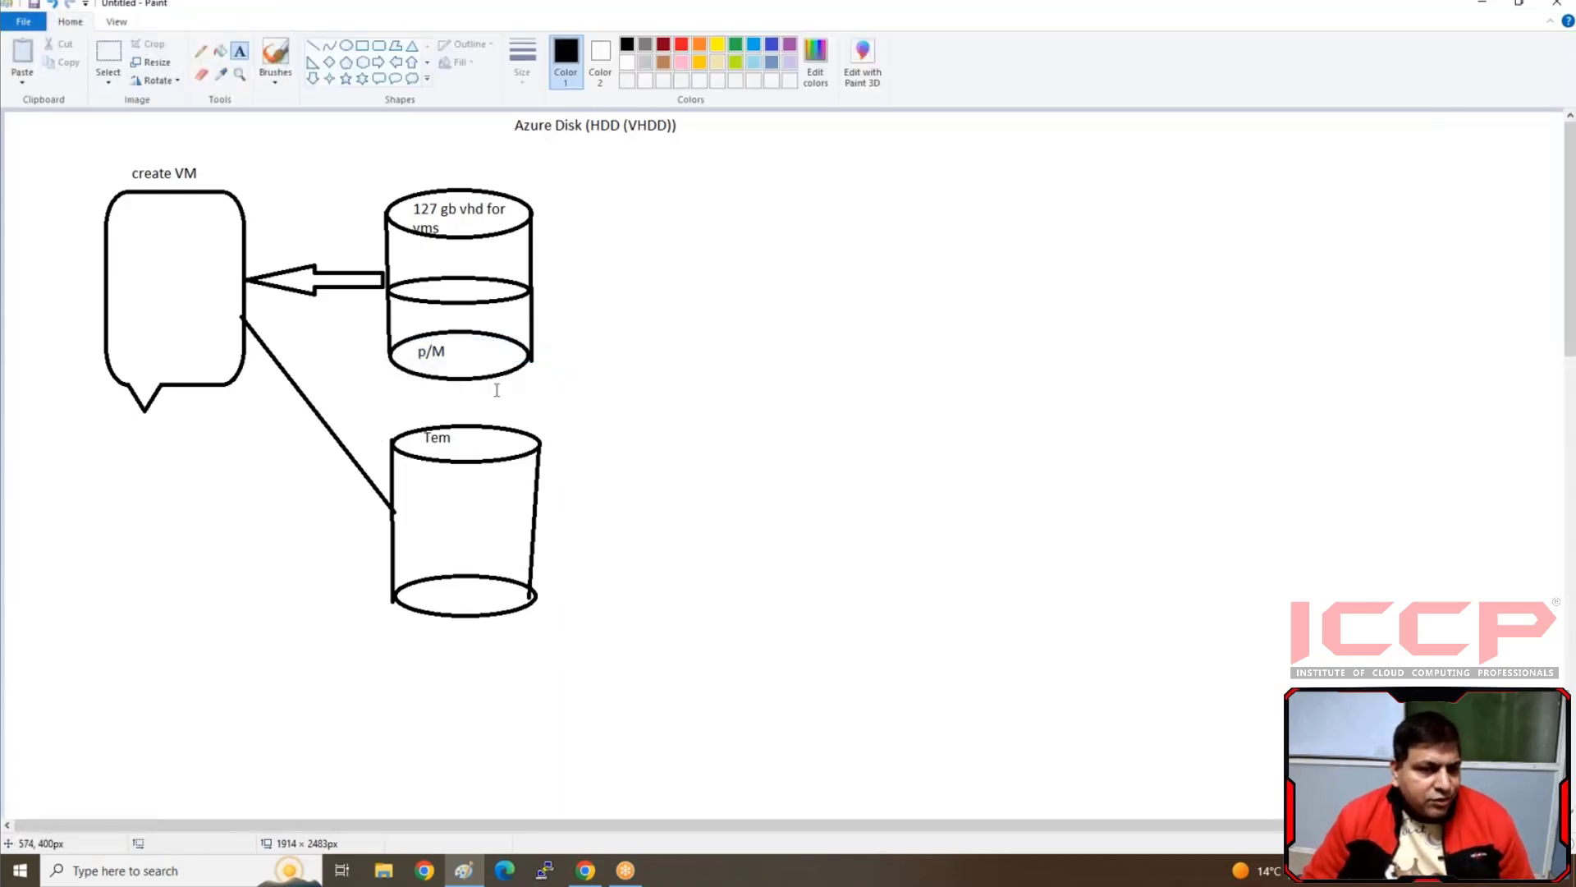
# Brush three check marks and three crosses inside the "Tem" cylinder, and three check marks inside the "127 gb vhd for vms" cylinder
pyautogui.click(275, 54)
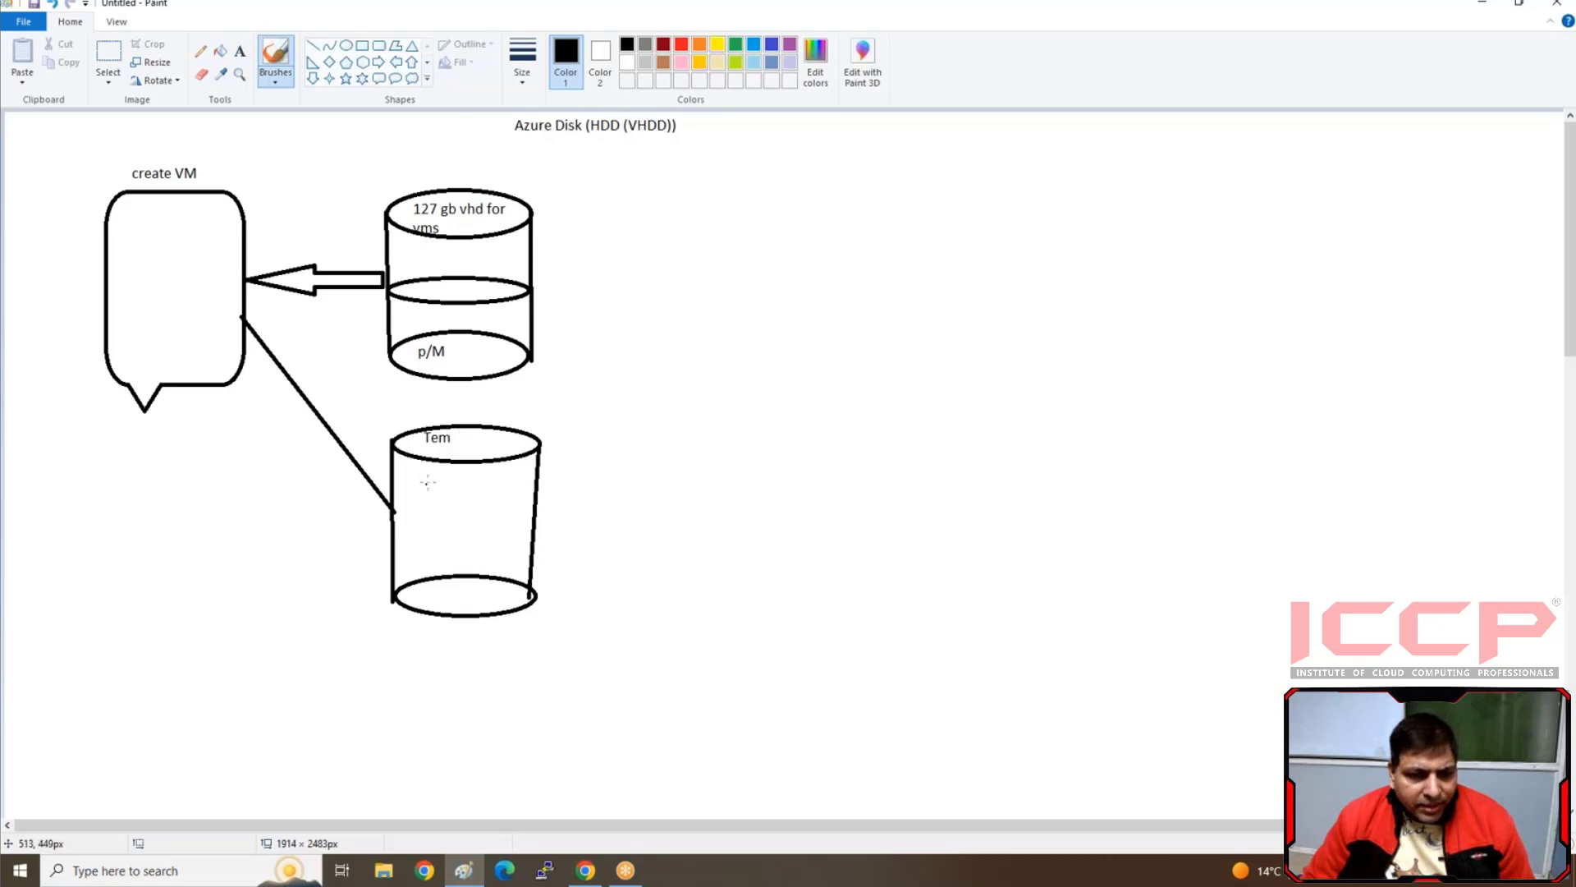
pyautogui.moveTo(421, 492)
pyautogui.mouseDown()
pyautogui.moveTo(480, 486)
pyautogui.moveTo(477, 537)
pyautogui.mouseUp()
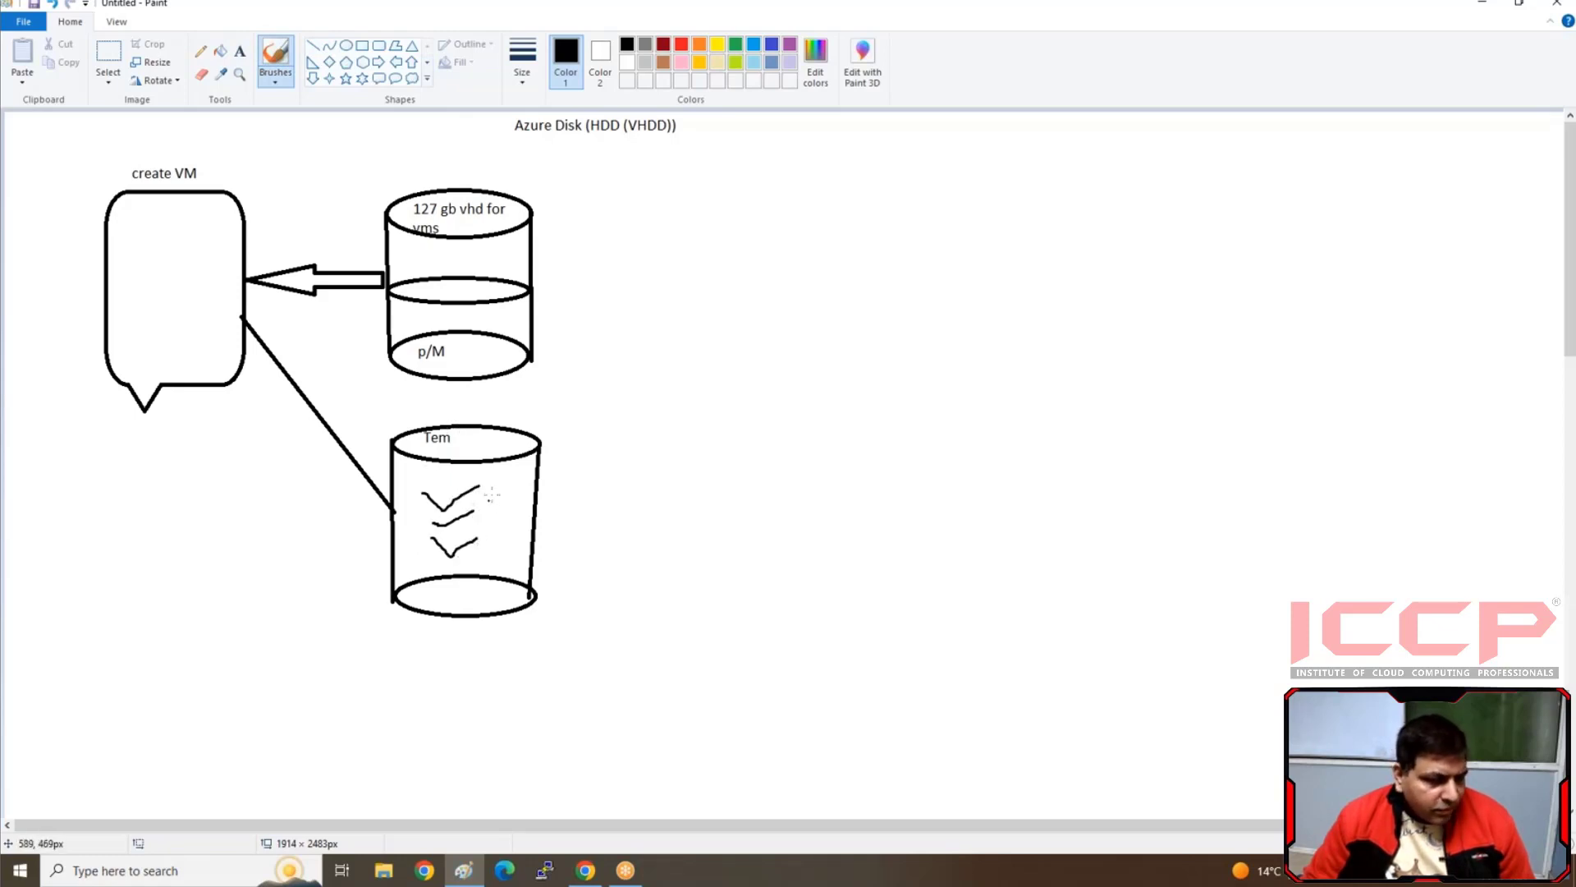
pyautogui.moveTo(490, 466)
pyautogui.mouseDown()
pyautogui.moveTo(510, 518)
pyautogui.moveTo(484, 525)
pyautogui.moveTo(484, 564)
pyautogui.mouseUp()
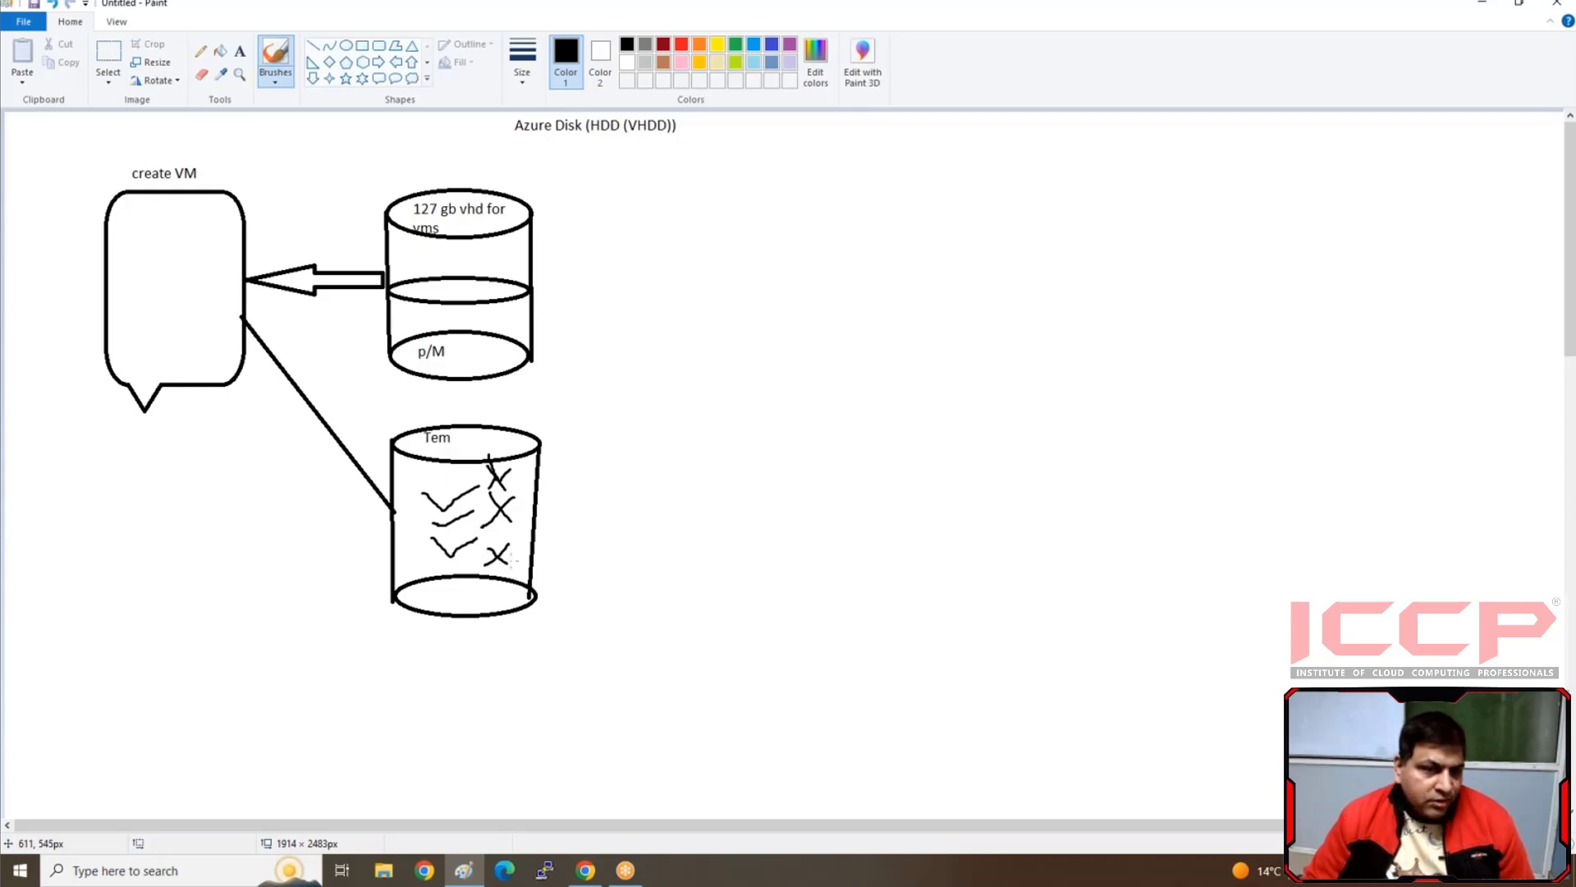
pyautogui.moveTo(437, 268)
pyautogui.mouseDown()
pyautogui.moveTo(485, 234)
pyautogui.moveTo(524, 315)
pyautogui.mouseUp()
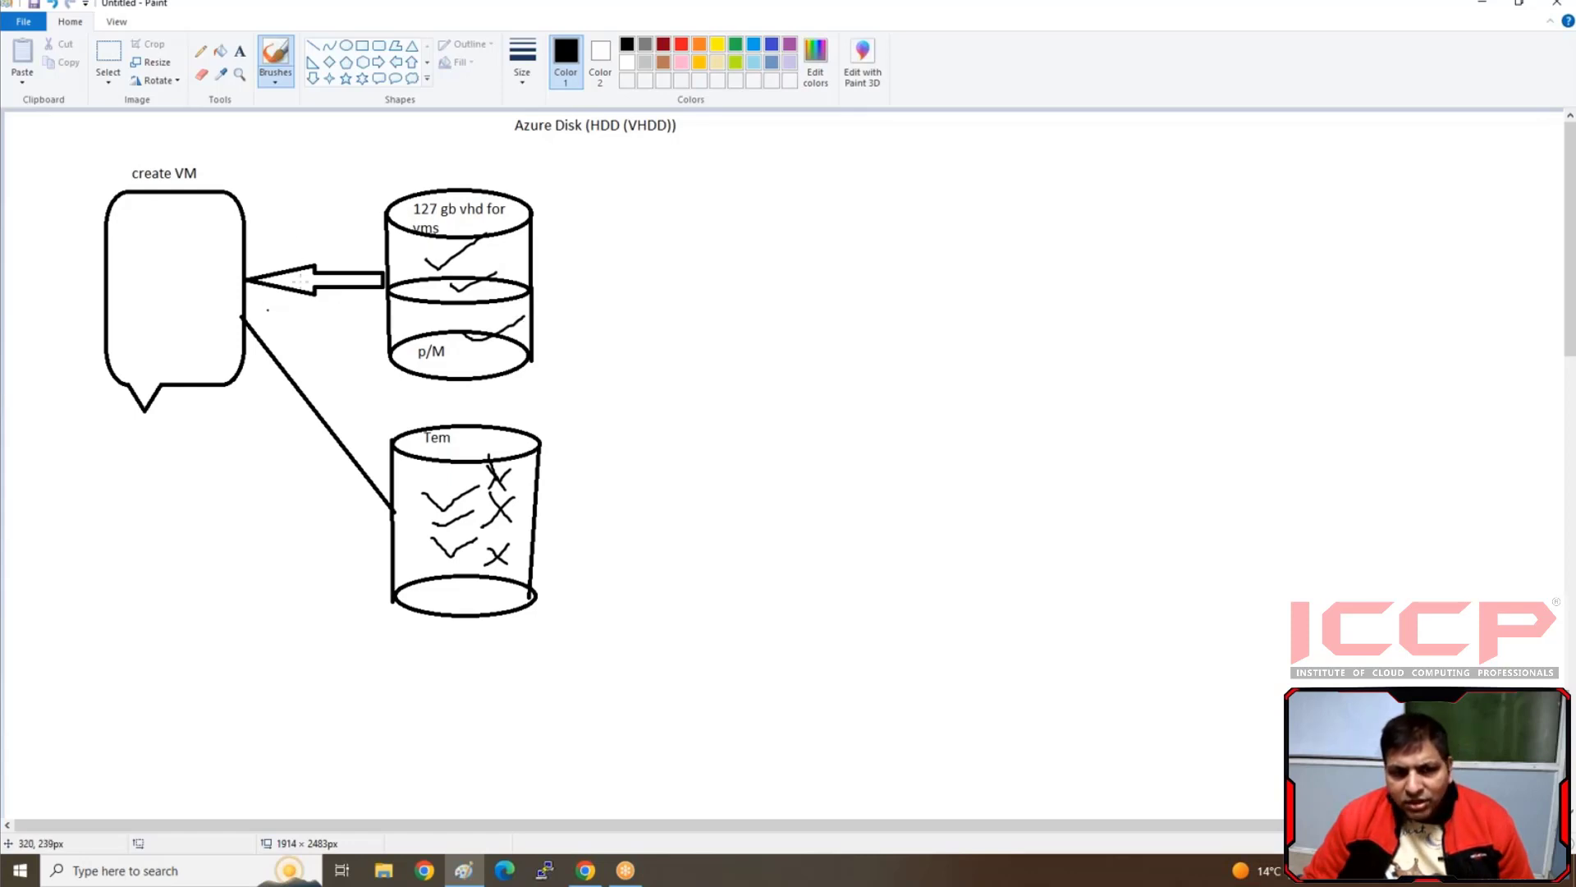
# Enclose the callout and both cylinders in a rounded rectangle about 581 × 622 px
pyautogui.click(380, 45)
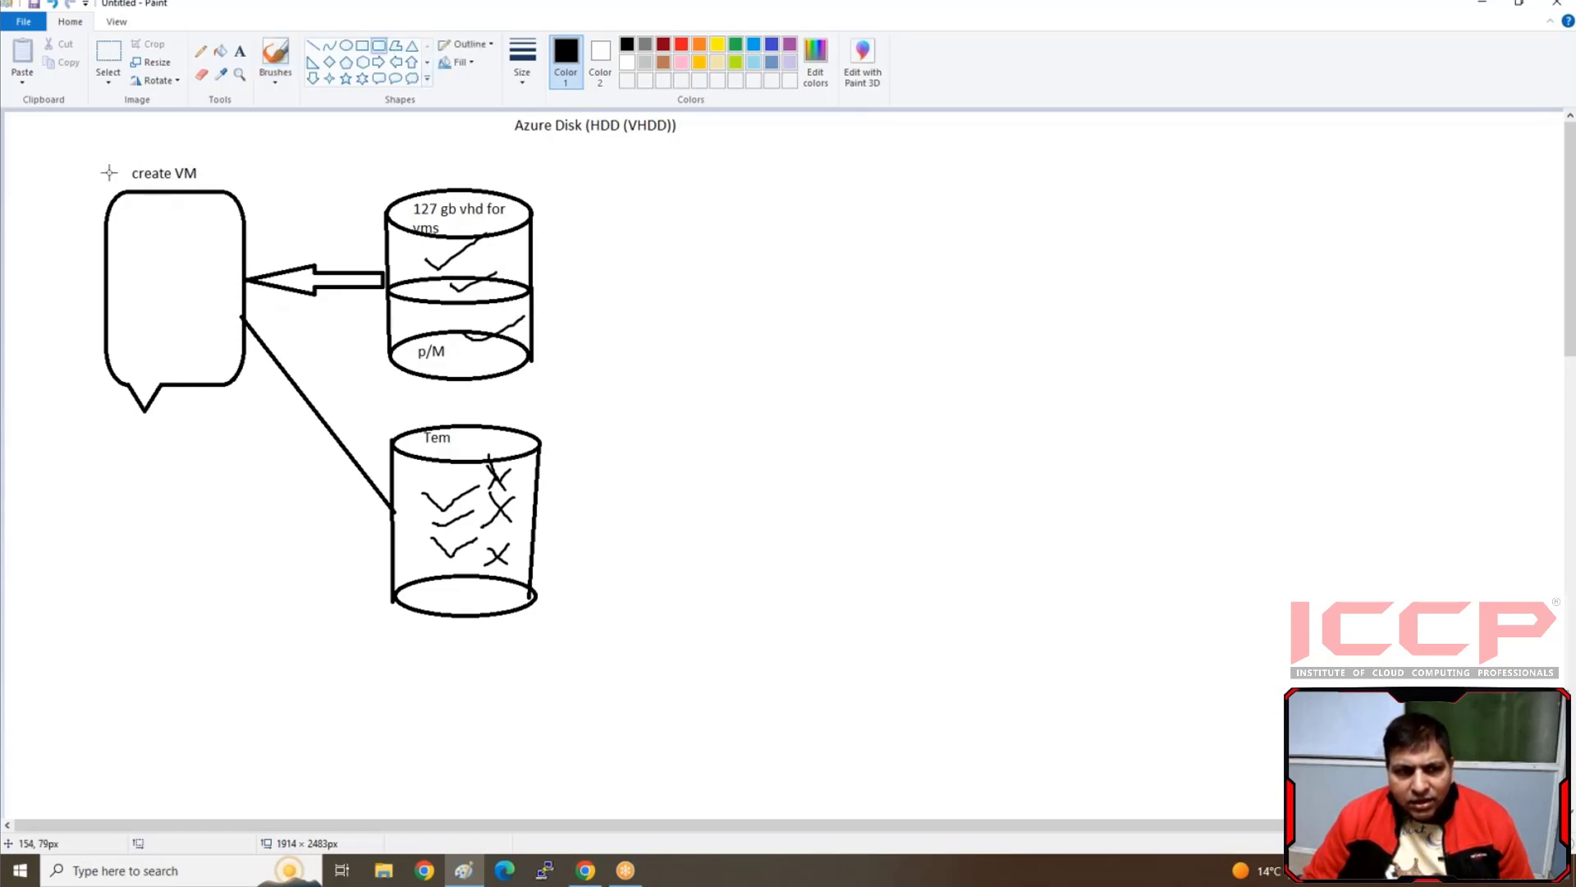
pyautogui.moveTo(80, 155)
pyautogui.mouseDown()
pyautogui.moveTo(395, 637)
pyautogui.moveTo(557, 670)
pyautogui.mouseUp()
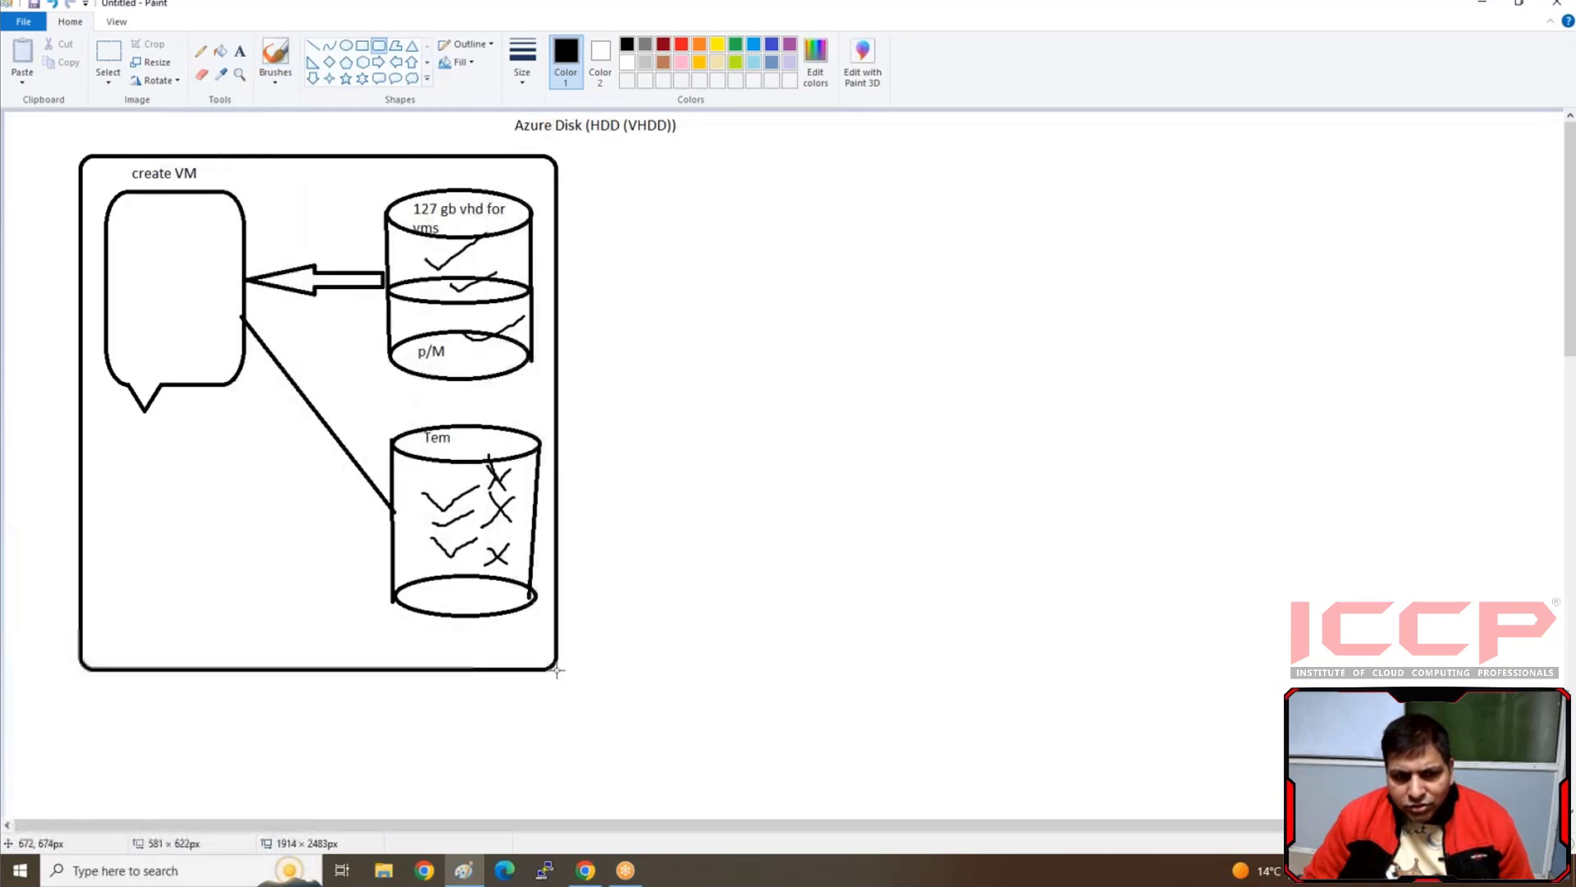
pyautogui.click(668, 601)
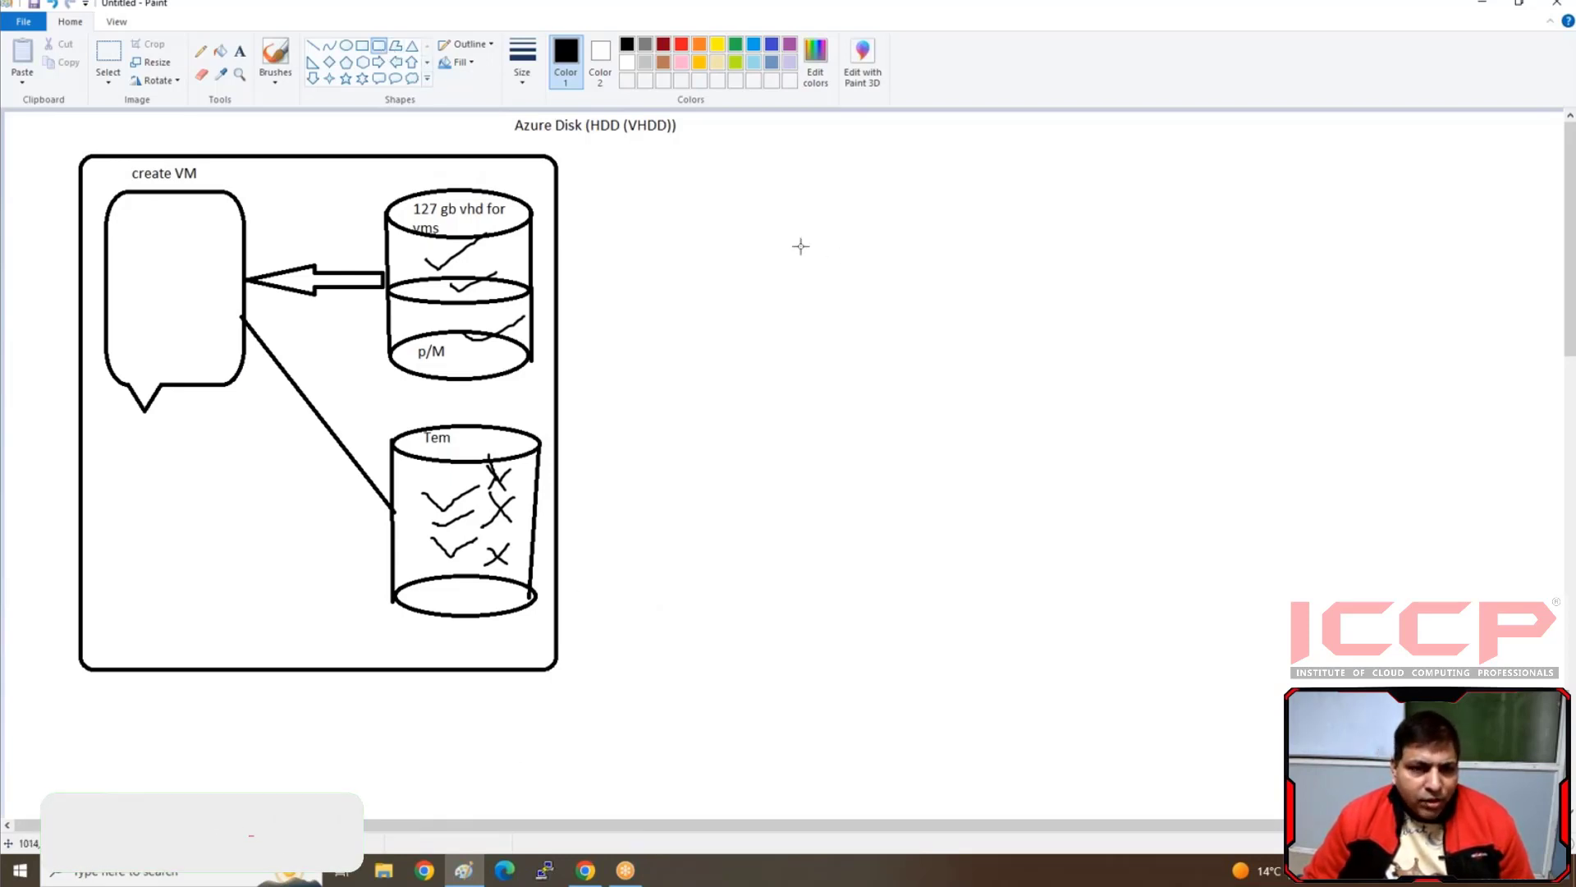
# Draw a wide rounded rectangle to the right of the framed diagram and write "1 :- Login with portal" inside it
pyautogui.moveTo(675, 171); pyautogui.dragTo(981, 246)
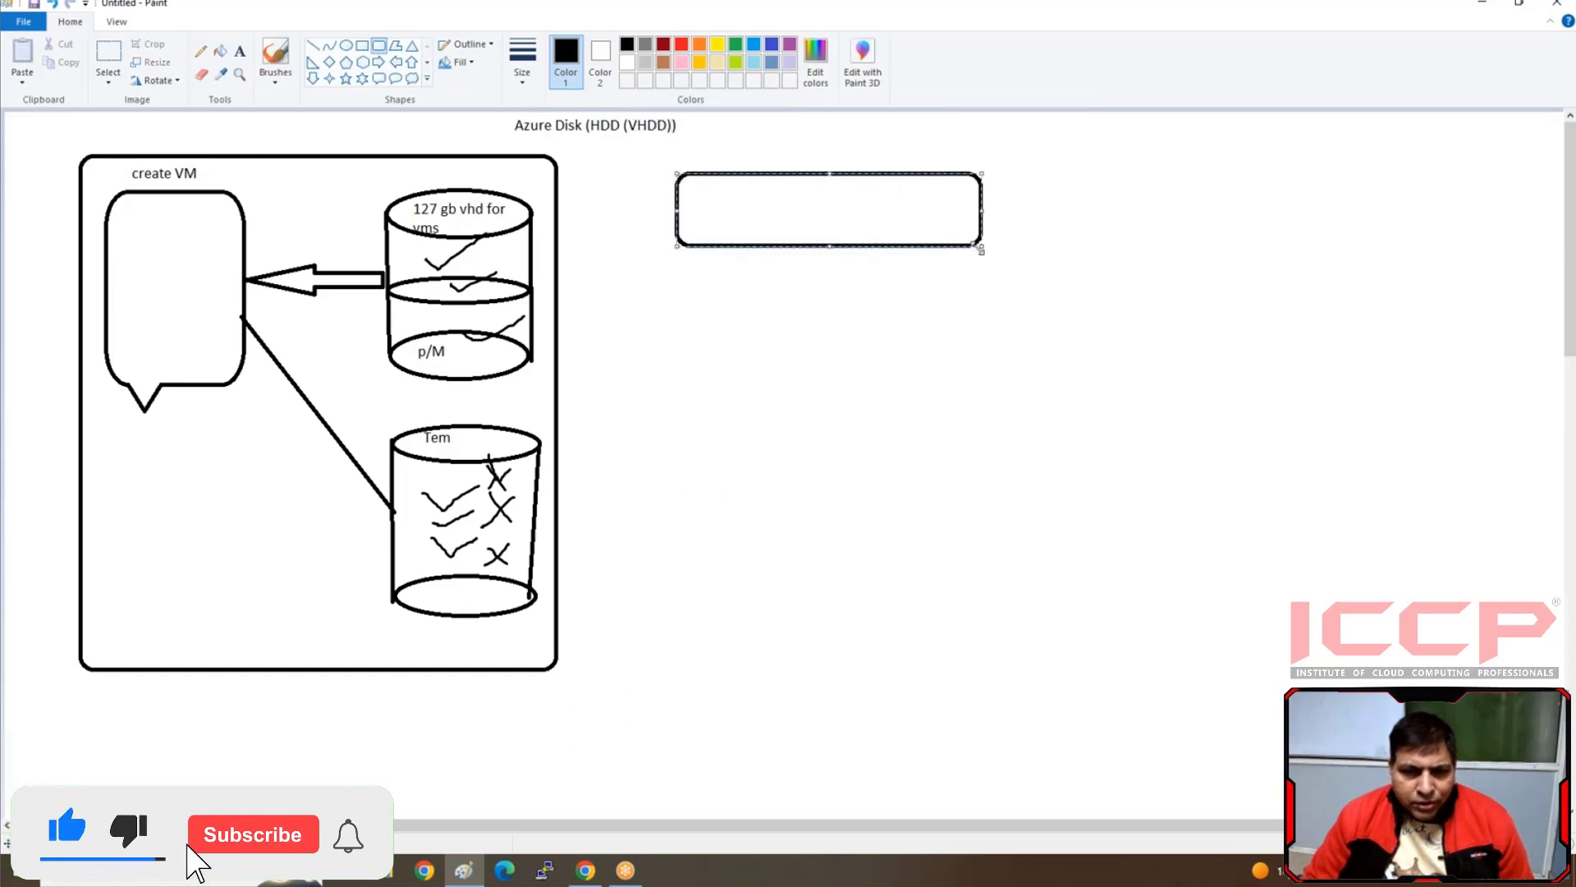
pyautogui.click(239, 51)
pyautogui.click(695, 184)
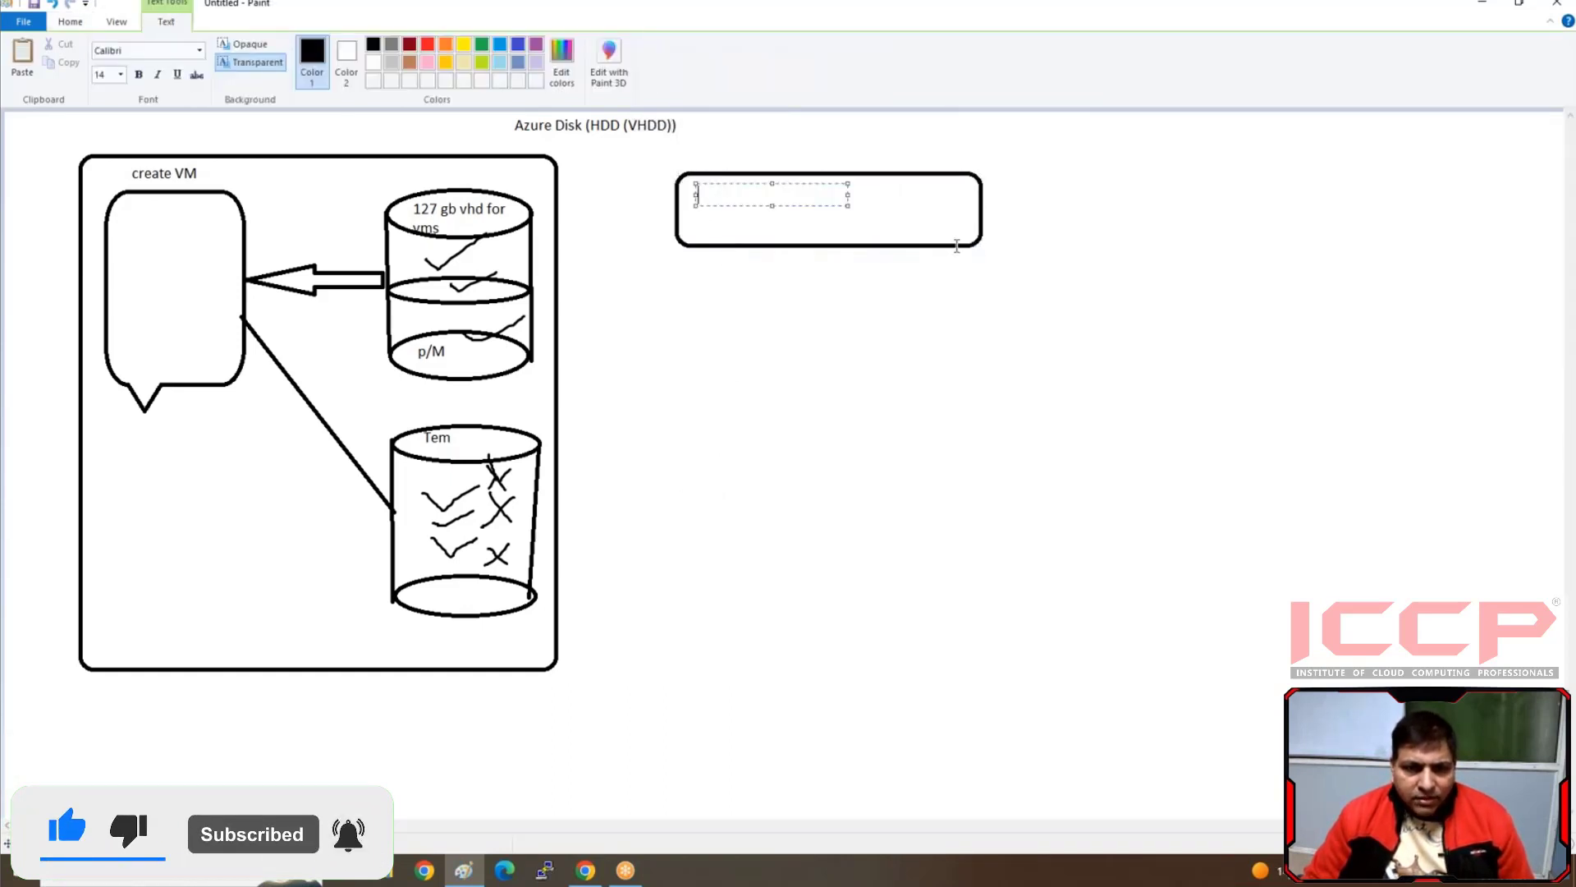
pyautogui.write('1 :-')
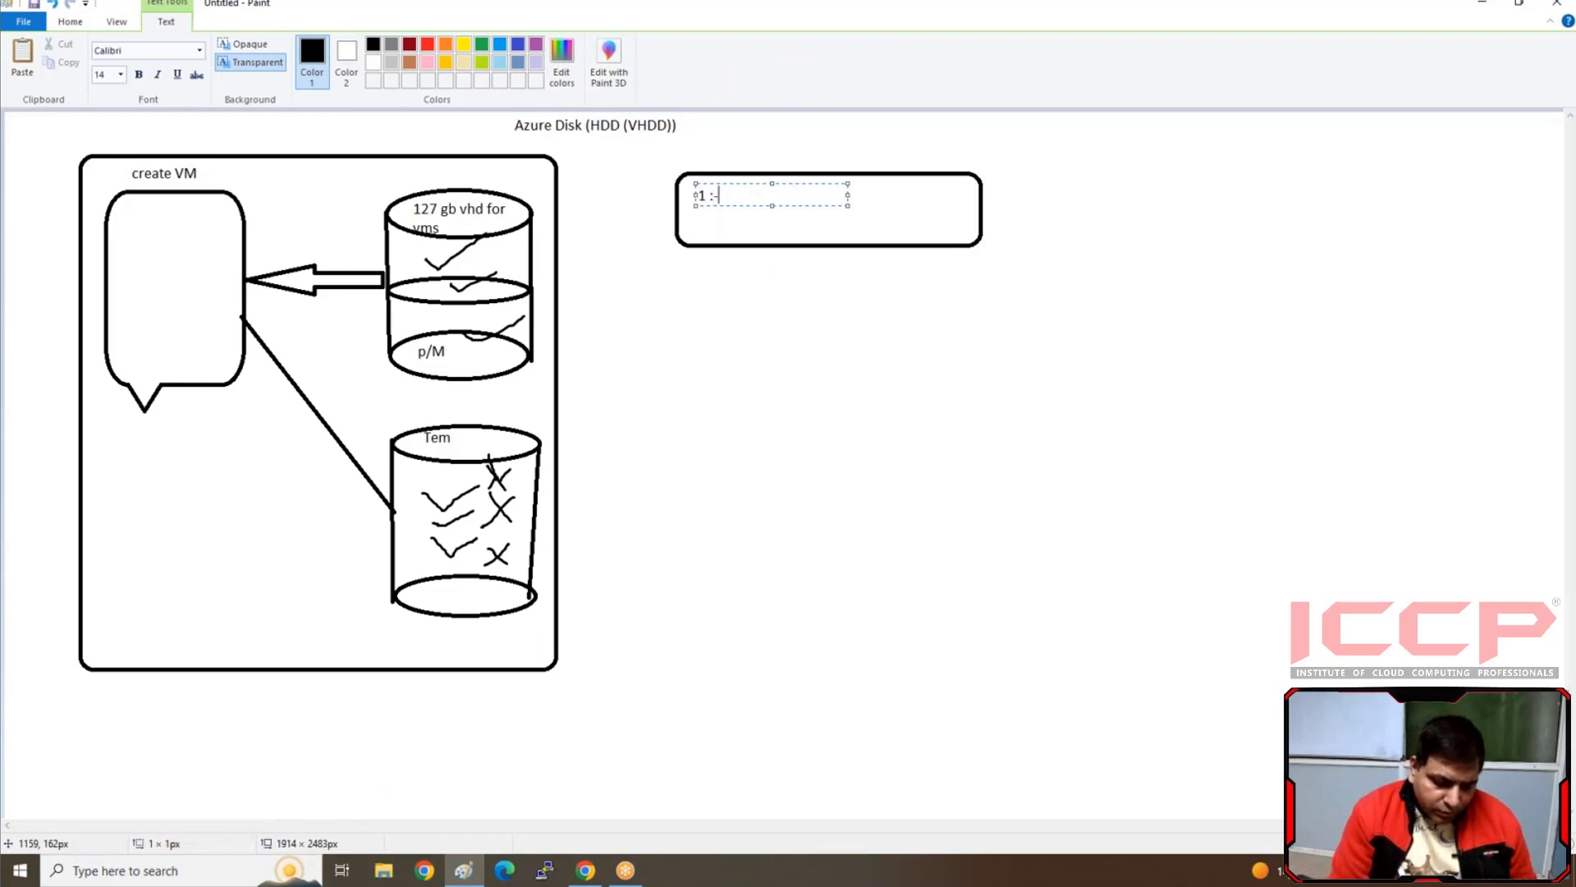
pyautogui.write(' Login')
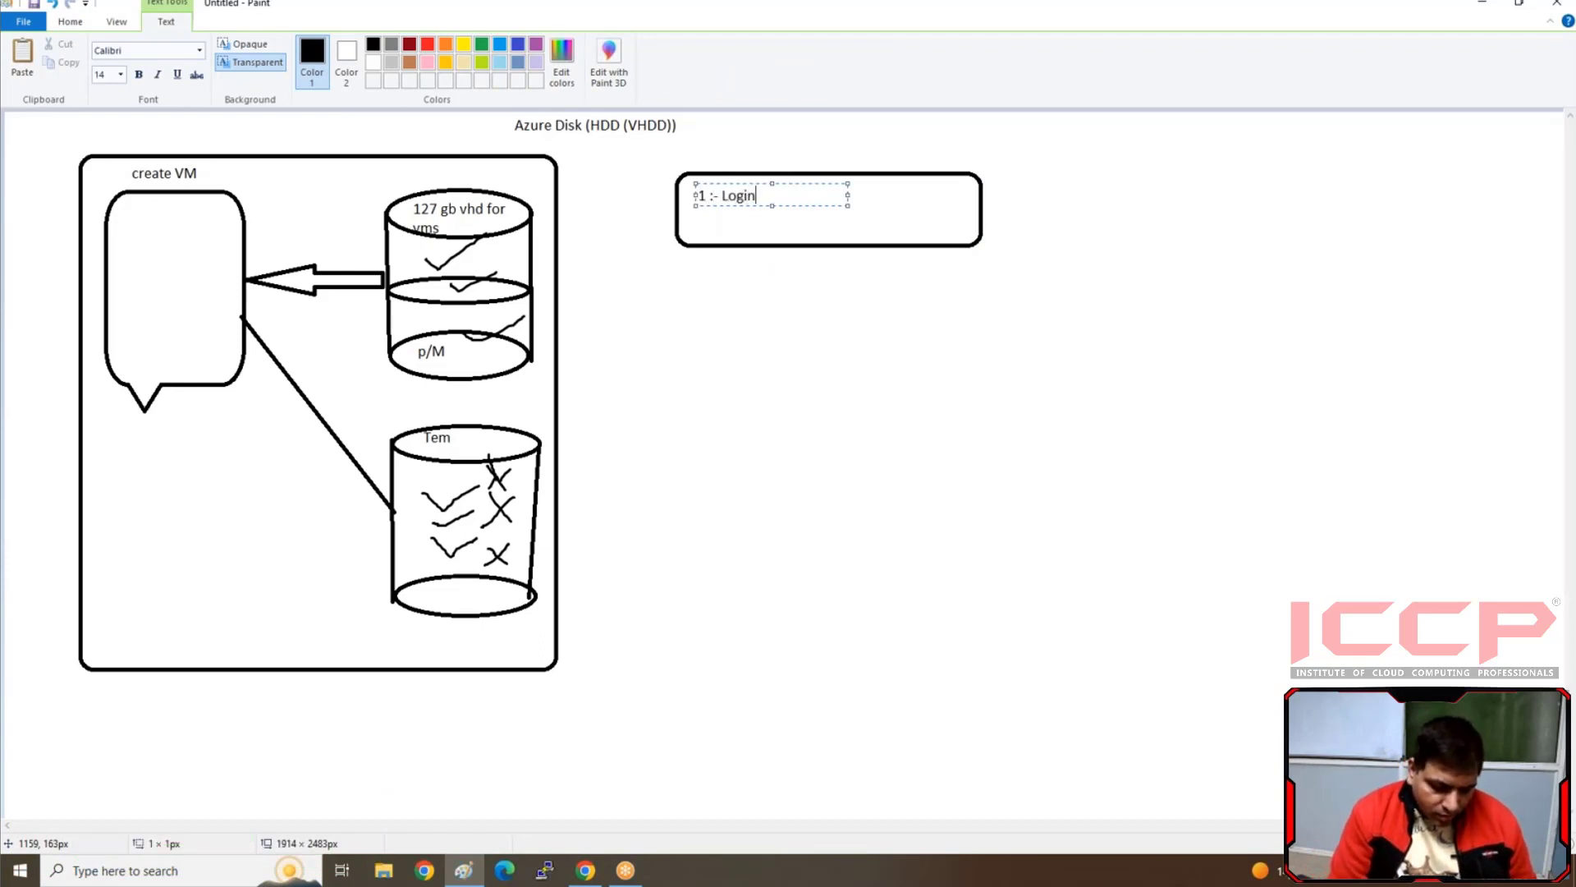
pyautogui.write(' with')
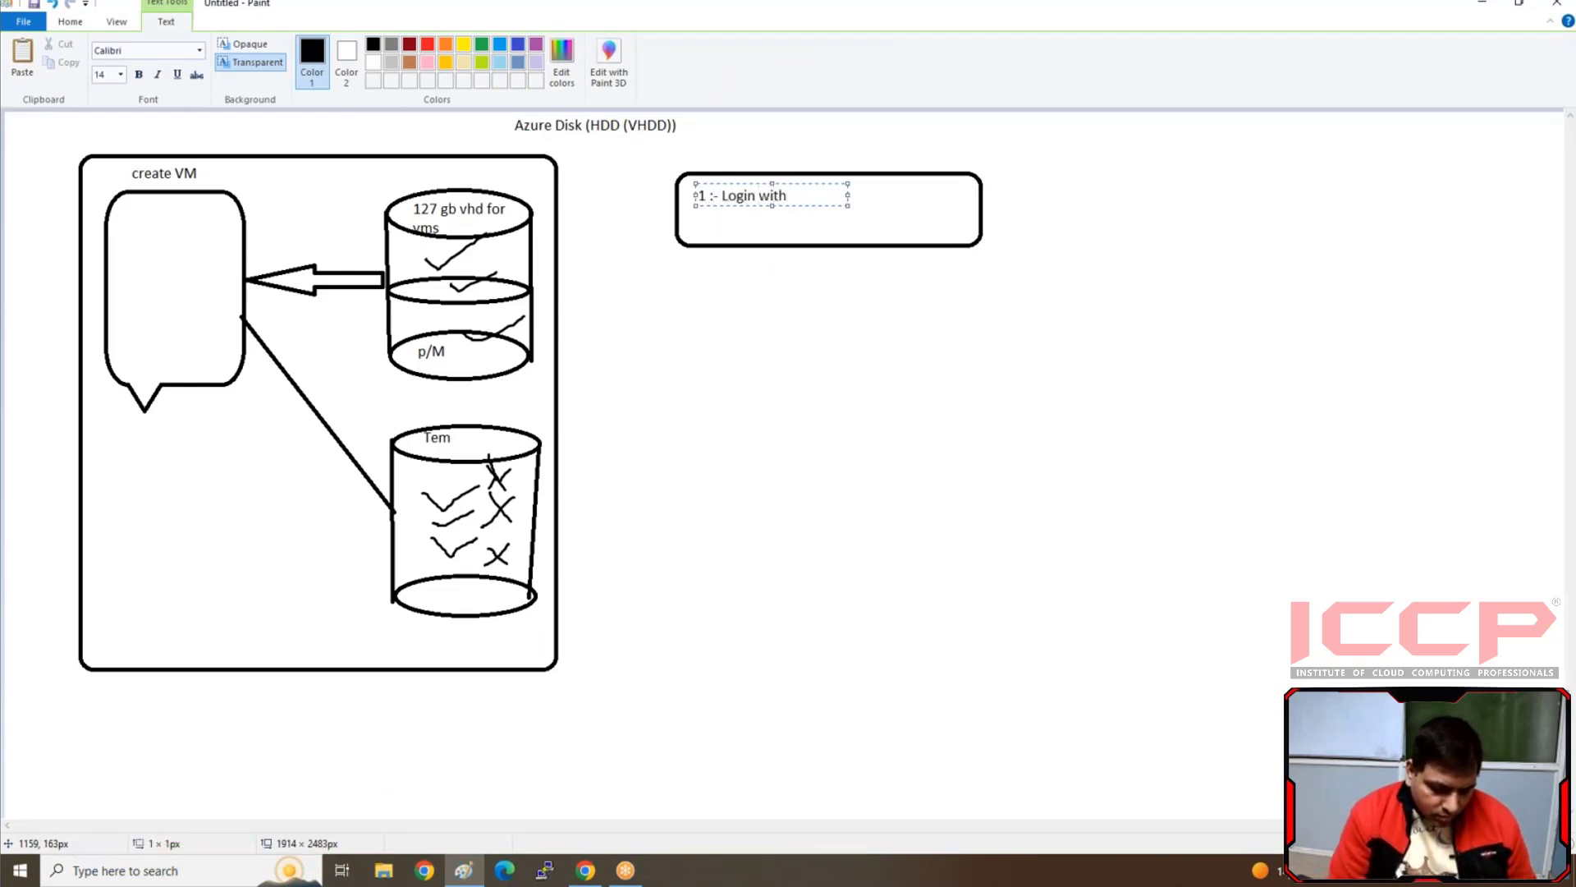
pyautogui.write(' portal')
pyautogui.press('Return')
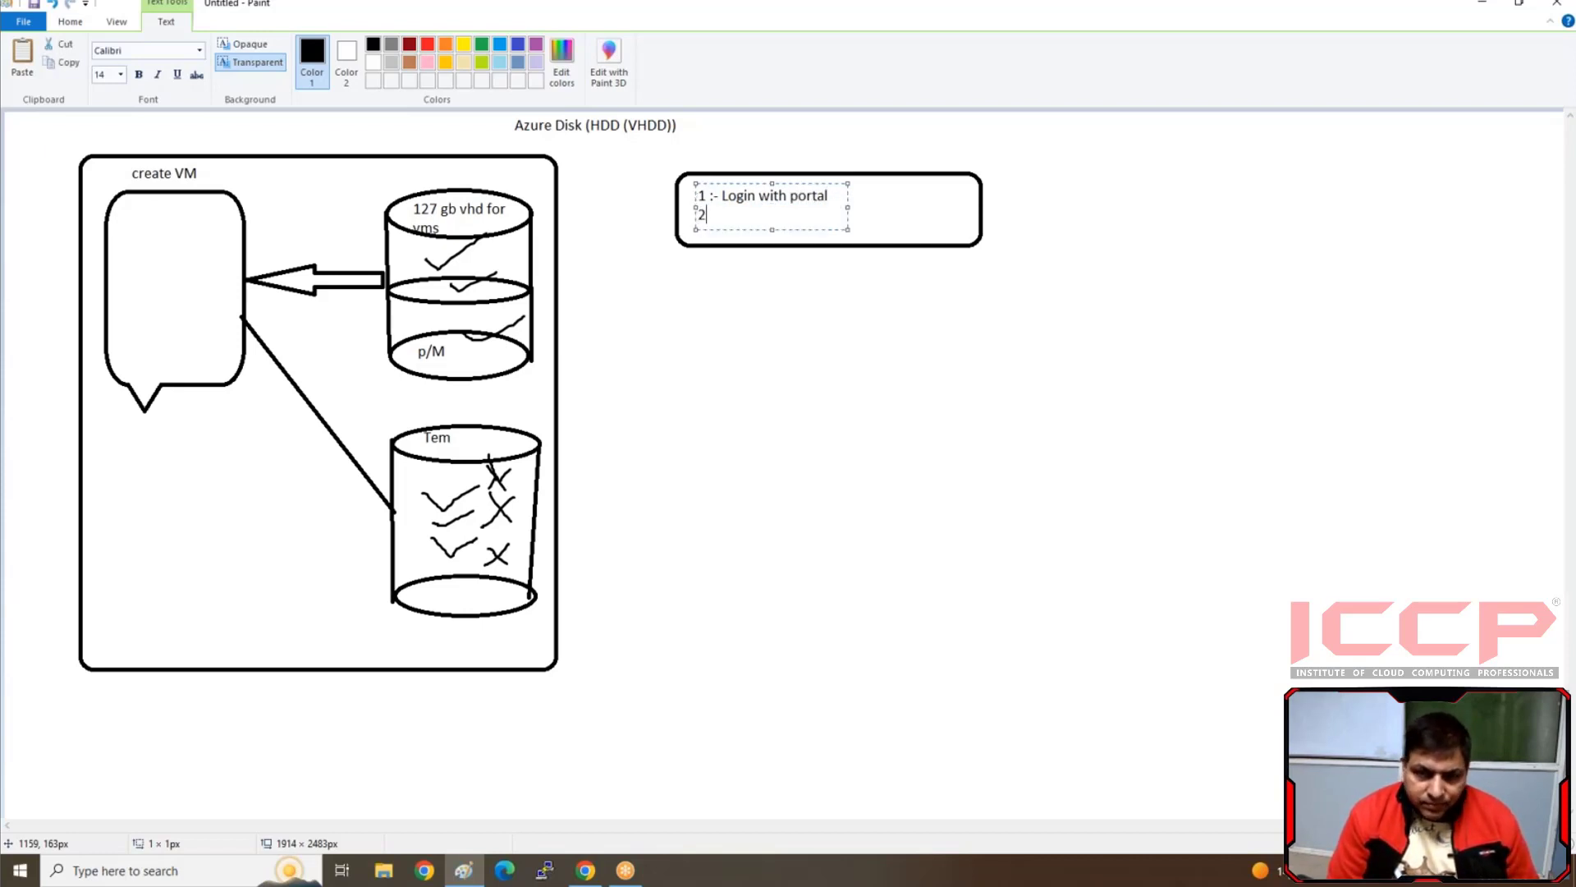
# Add the second line "2:- Cretate Resource group , NSG ,vnet and vm" and widen the text box to fit inside the rounded rectangle
pyautogui.write('2:-')
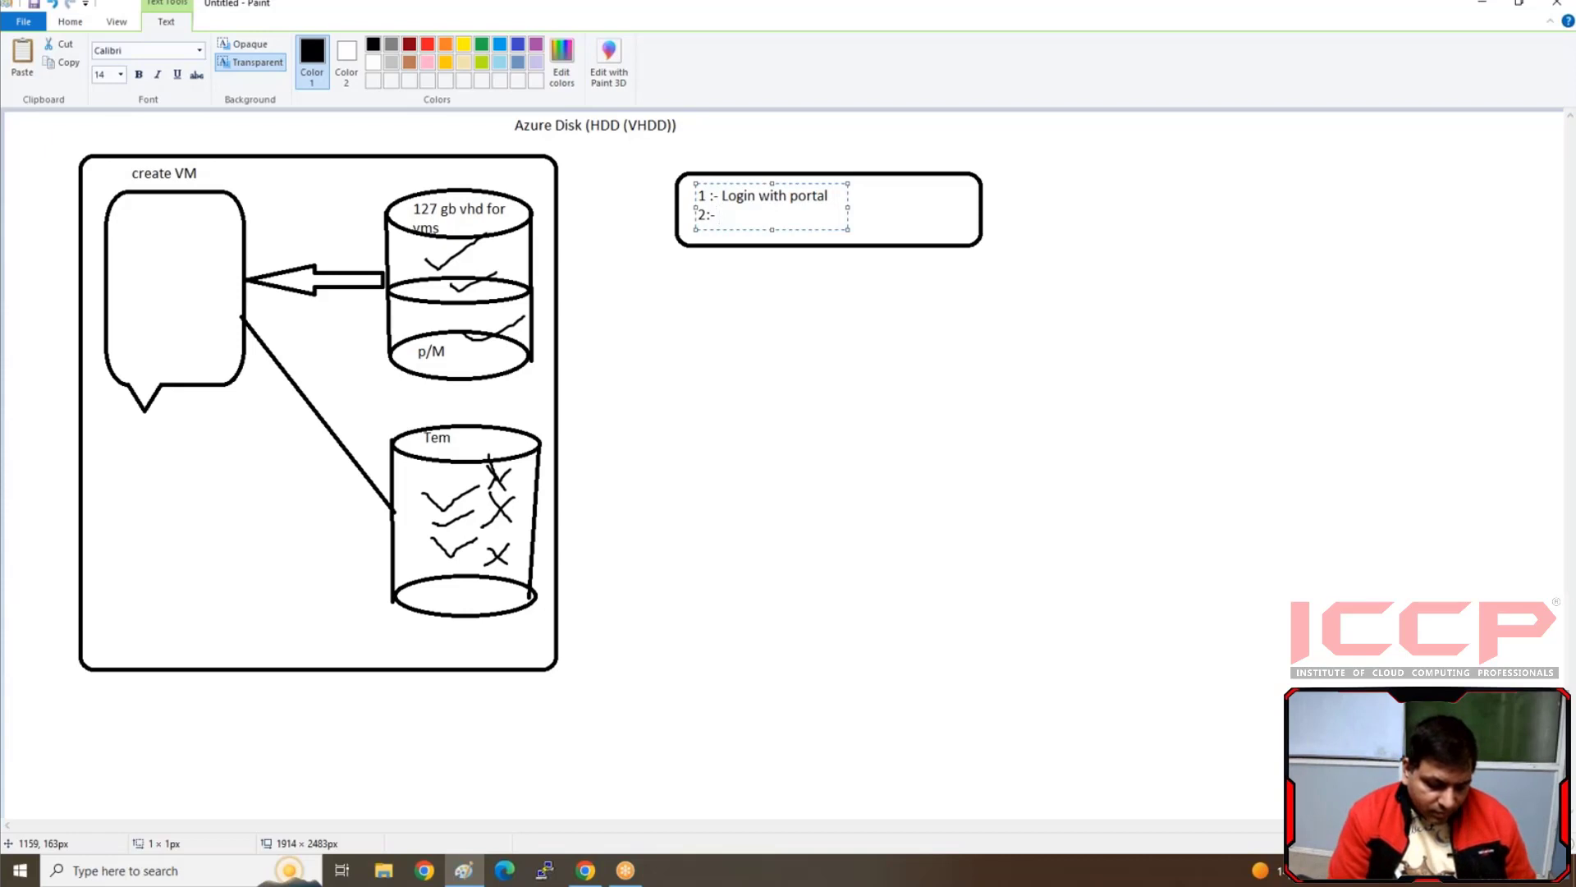
pyautogui.write(' Creta')
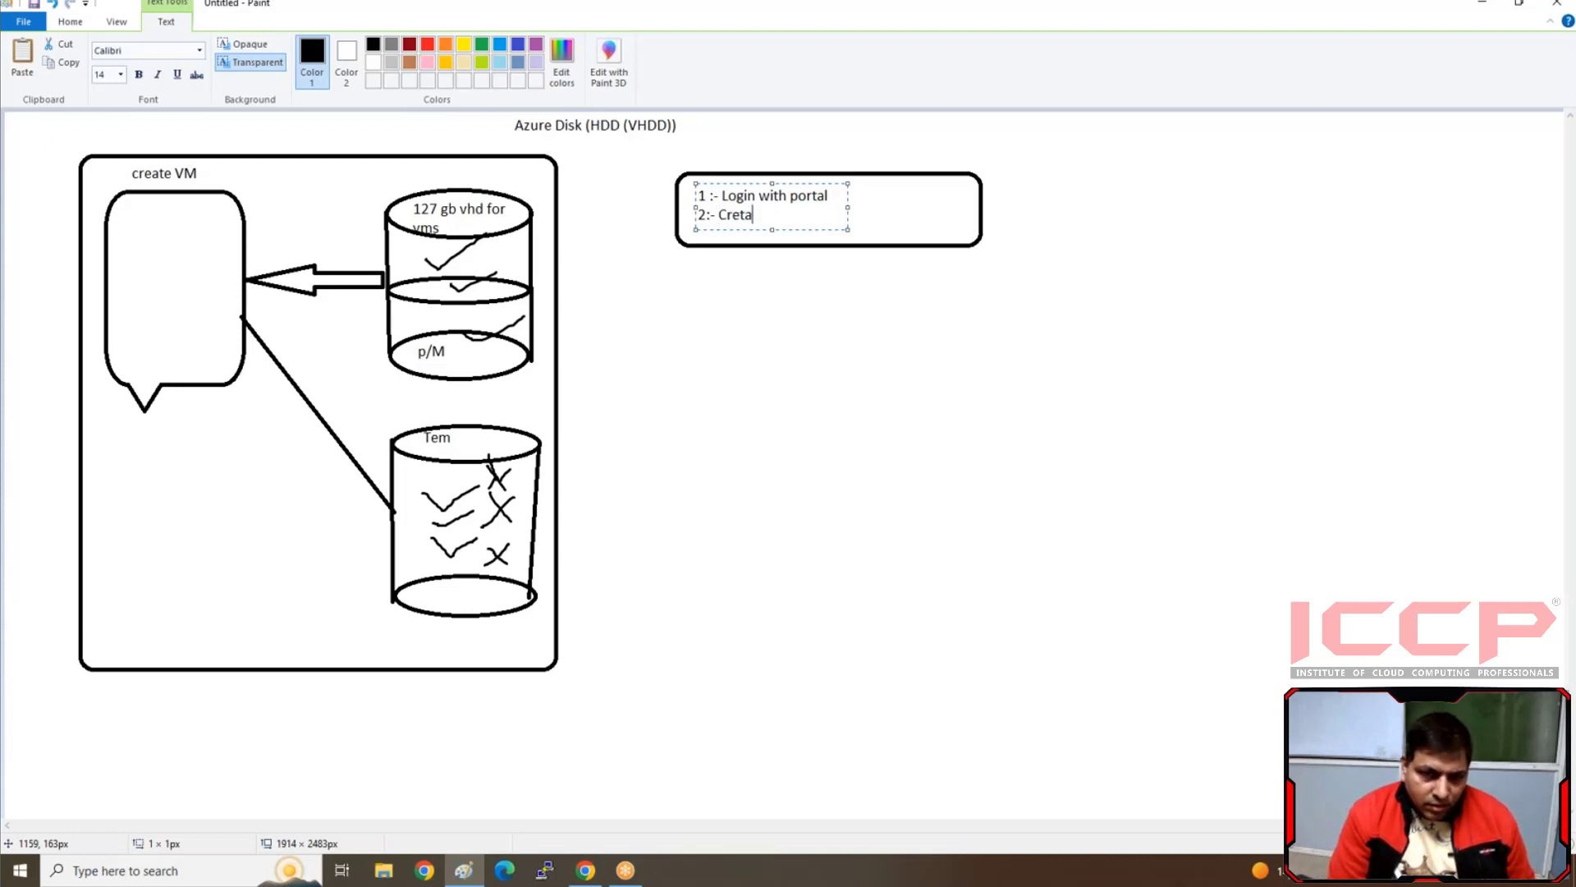
pyautogui.write('te')
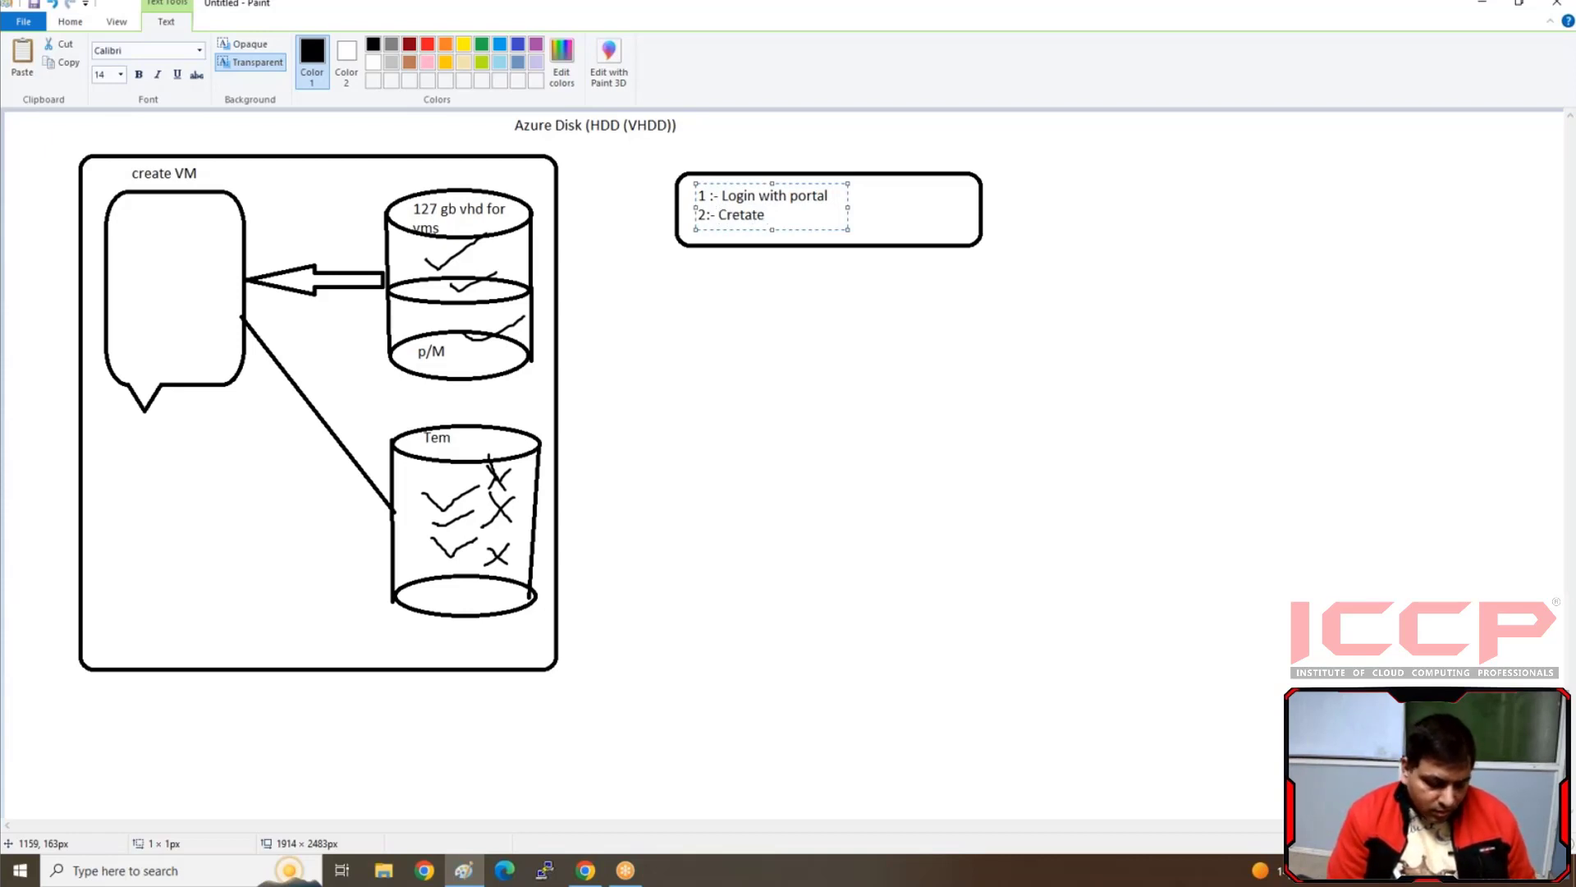
pyautogui.write(' Resourc')
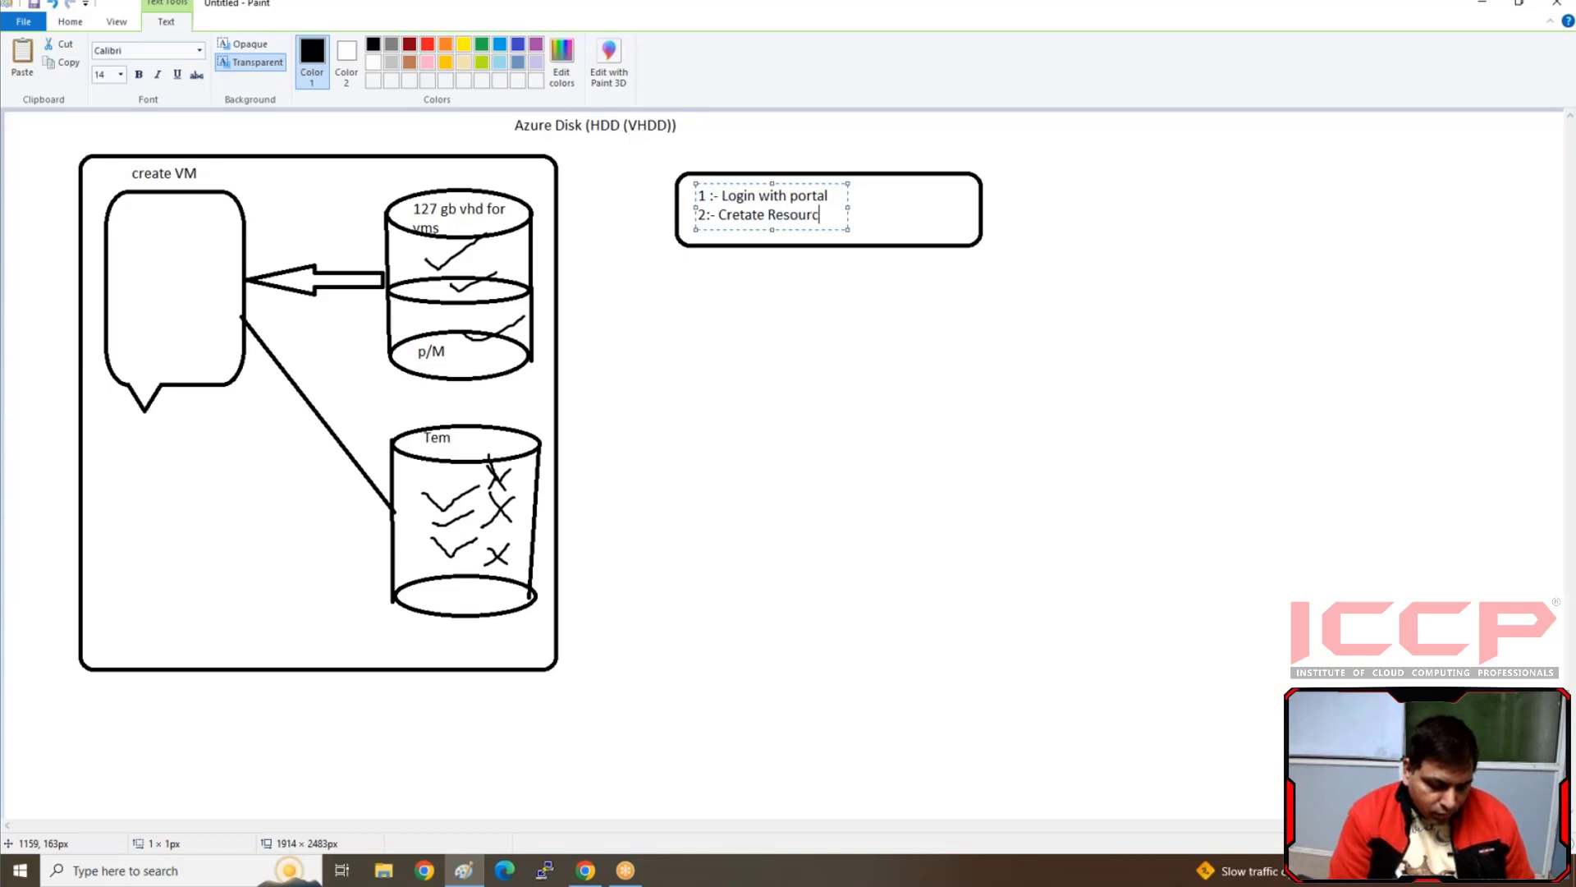
pyautogui.write('e group')
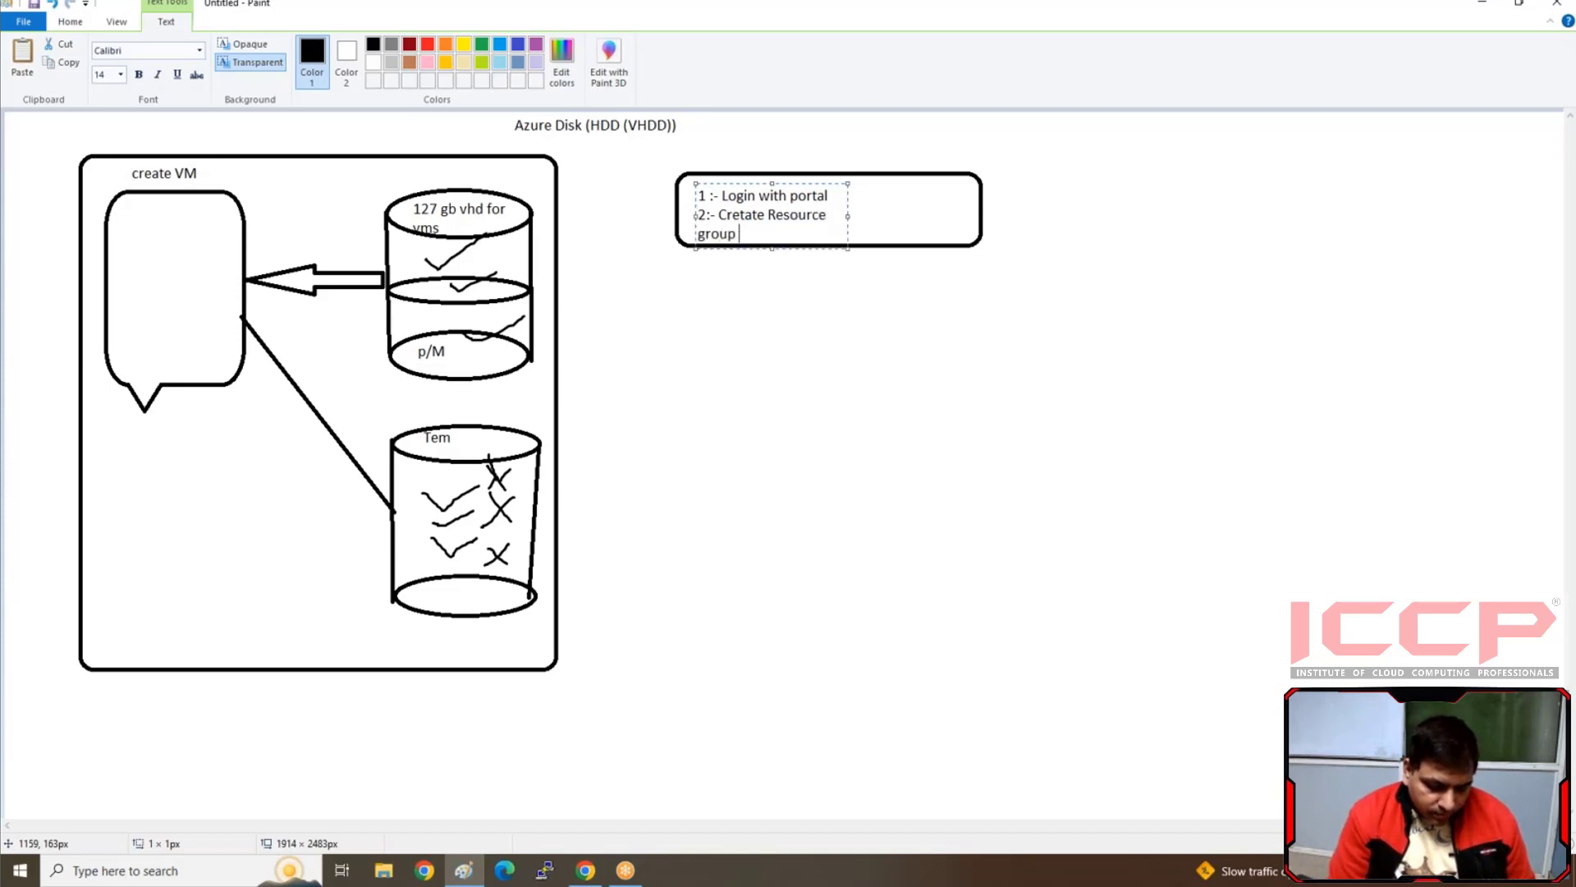
pyautogui.write(' , NSG')
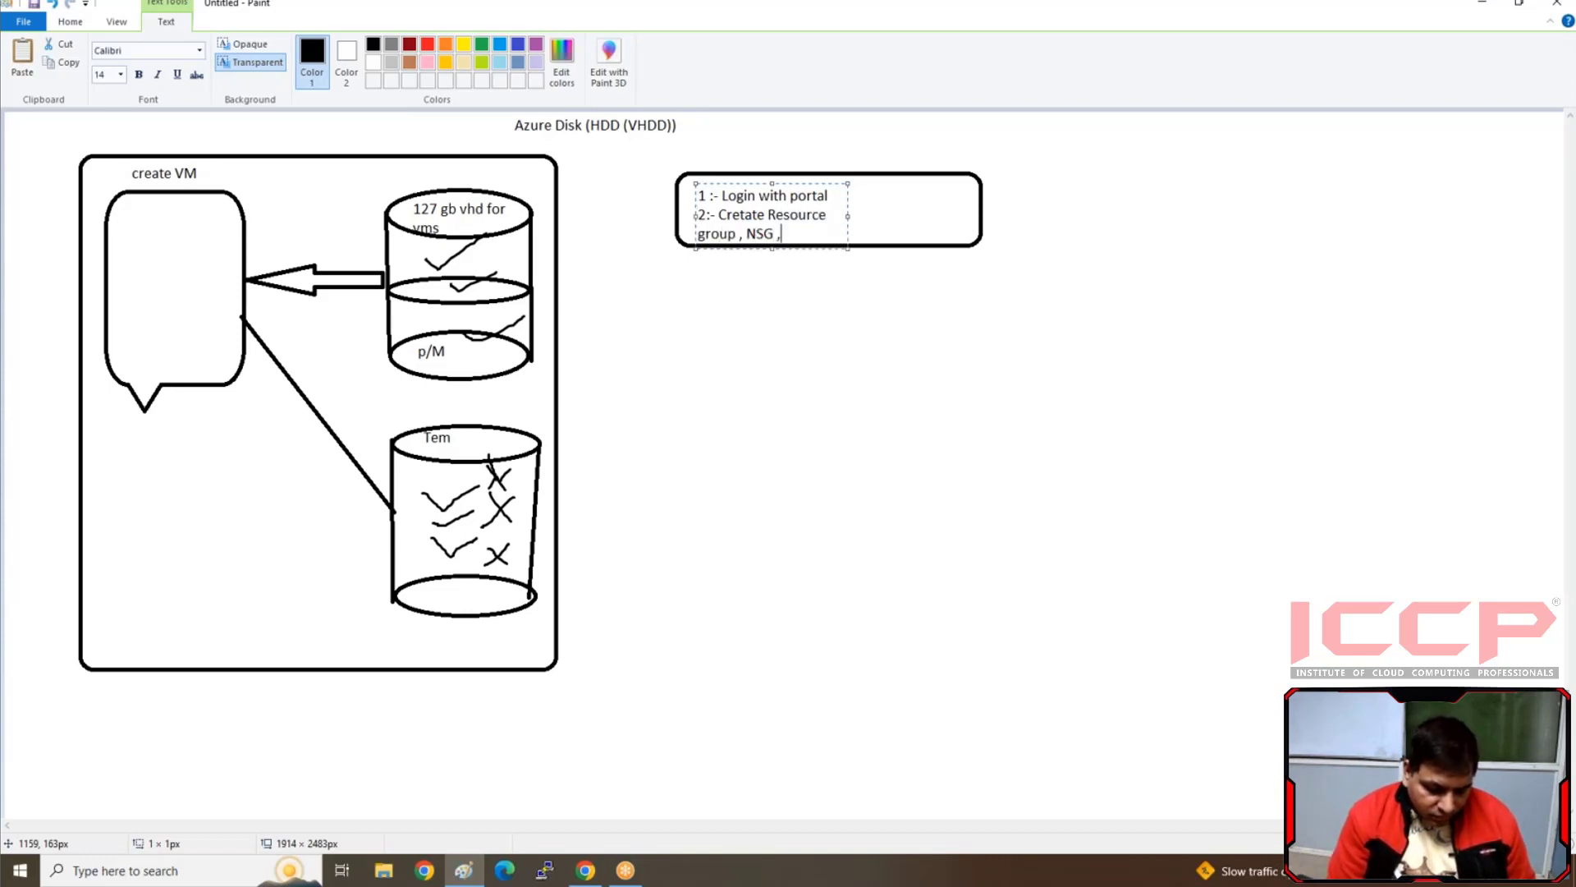
pyautogui.write(' ,ven')
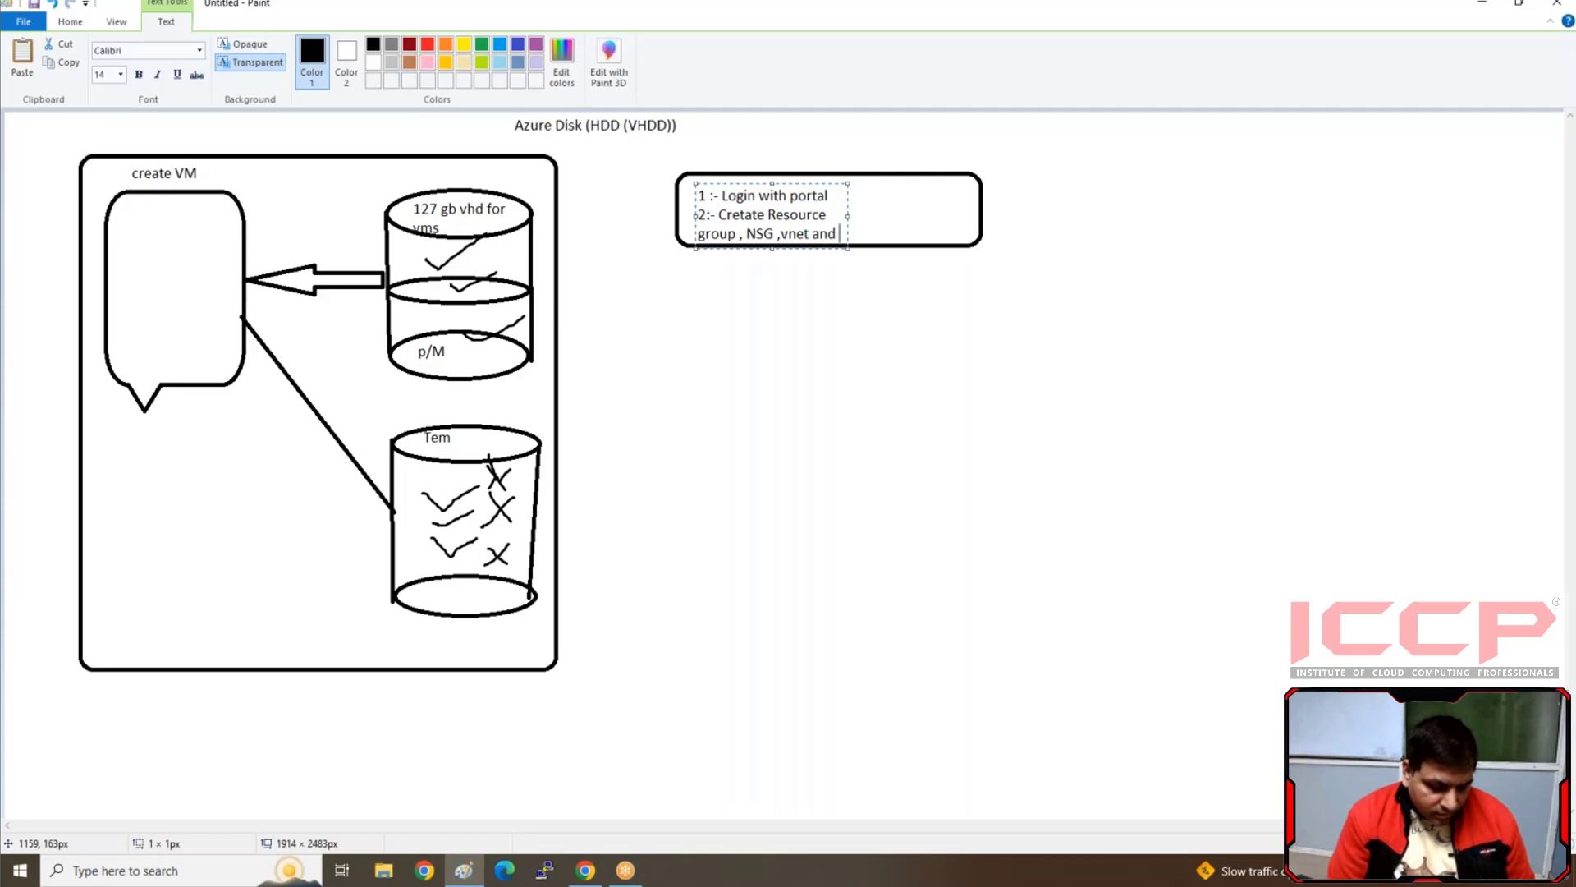
pyautogui.write('t and vms')
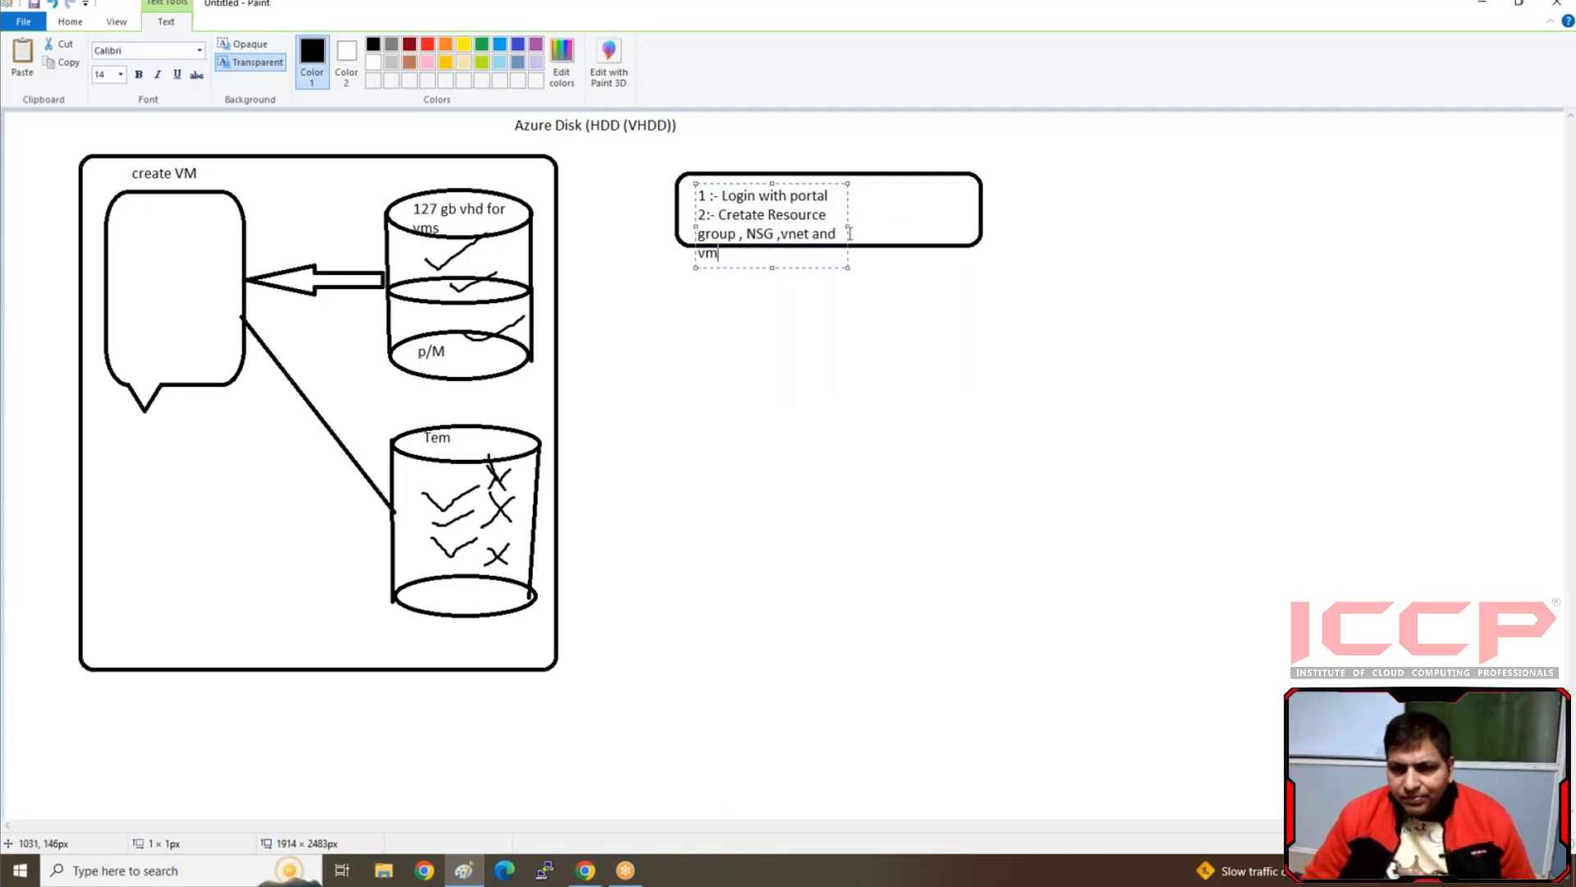
pyautogui.moveTo(850, 227); pyautogui.dragTo(969, 212)
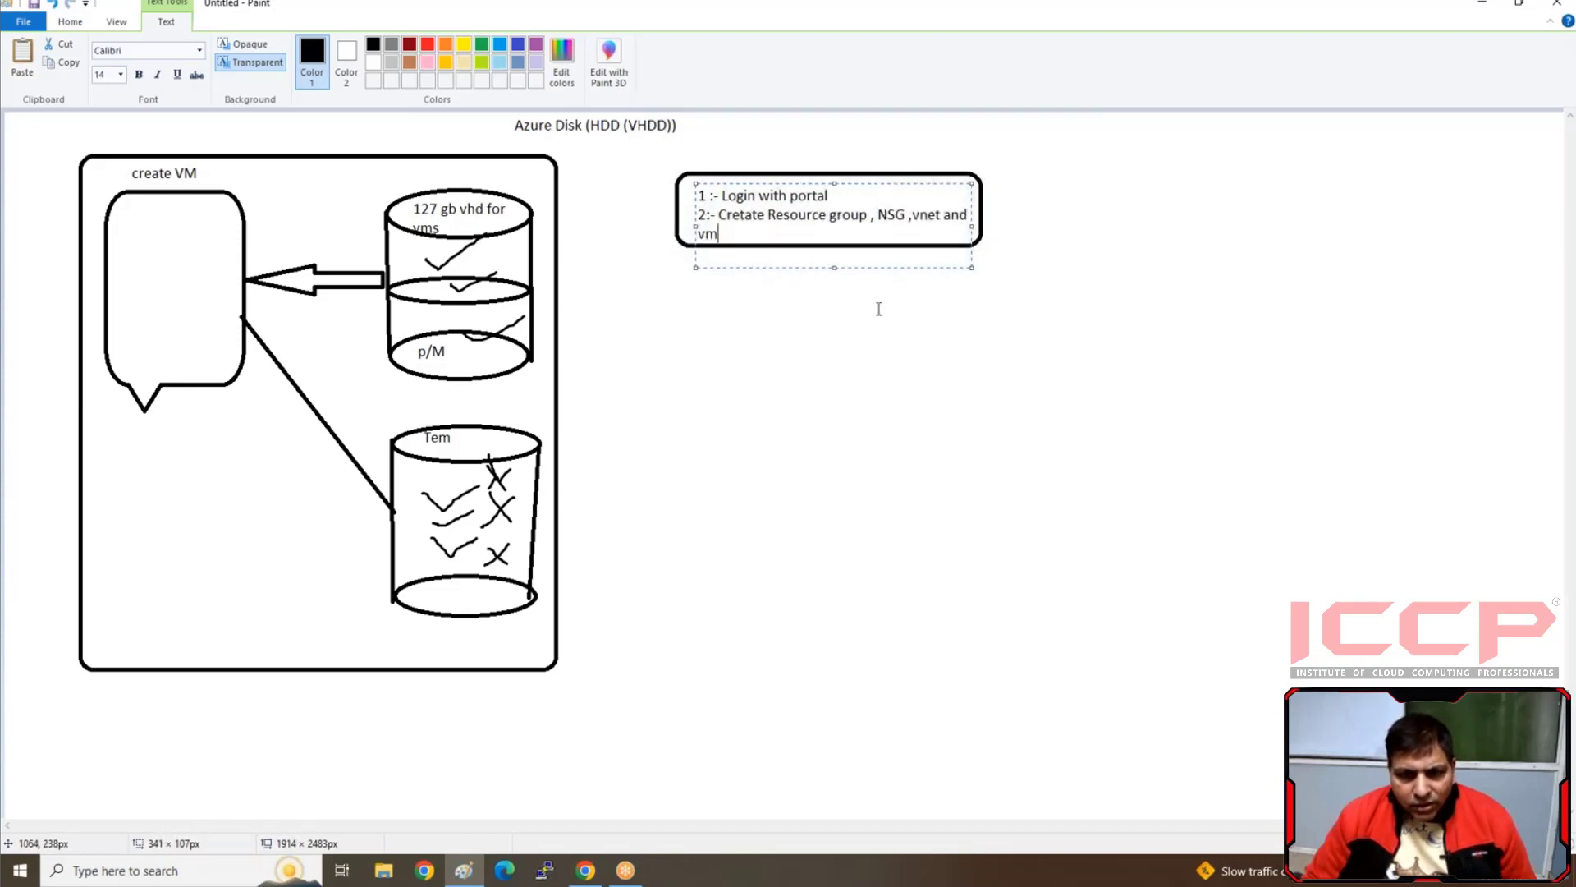
pyautogui.click(700, 327)
pyautogui.click(687, 340)
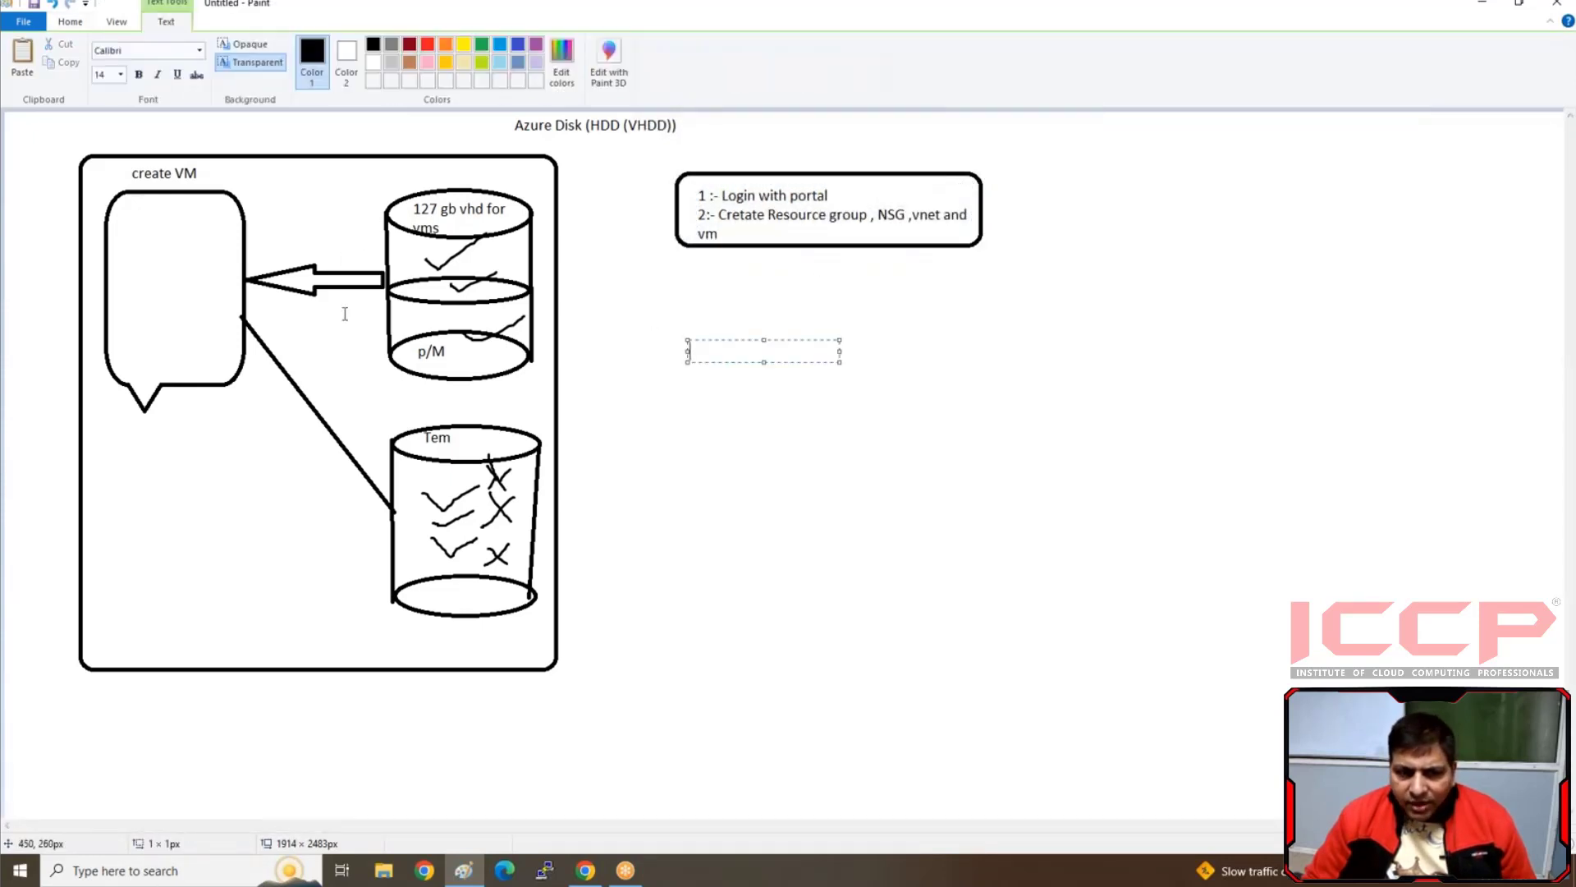
pyautogui.click(792, 484)
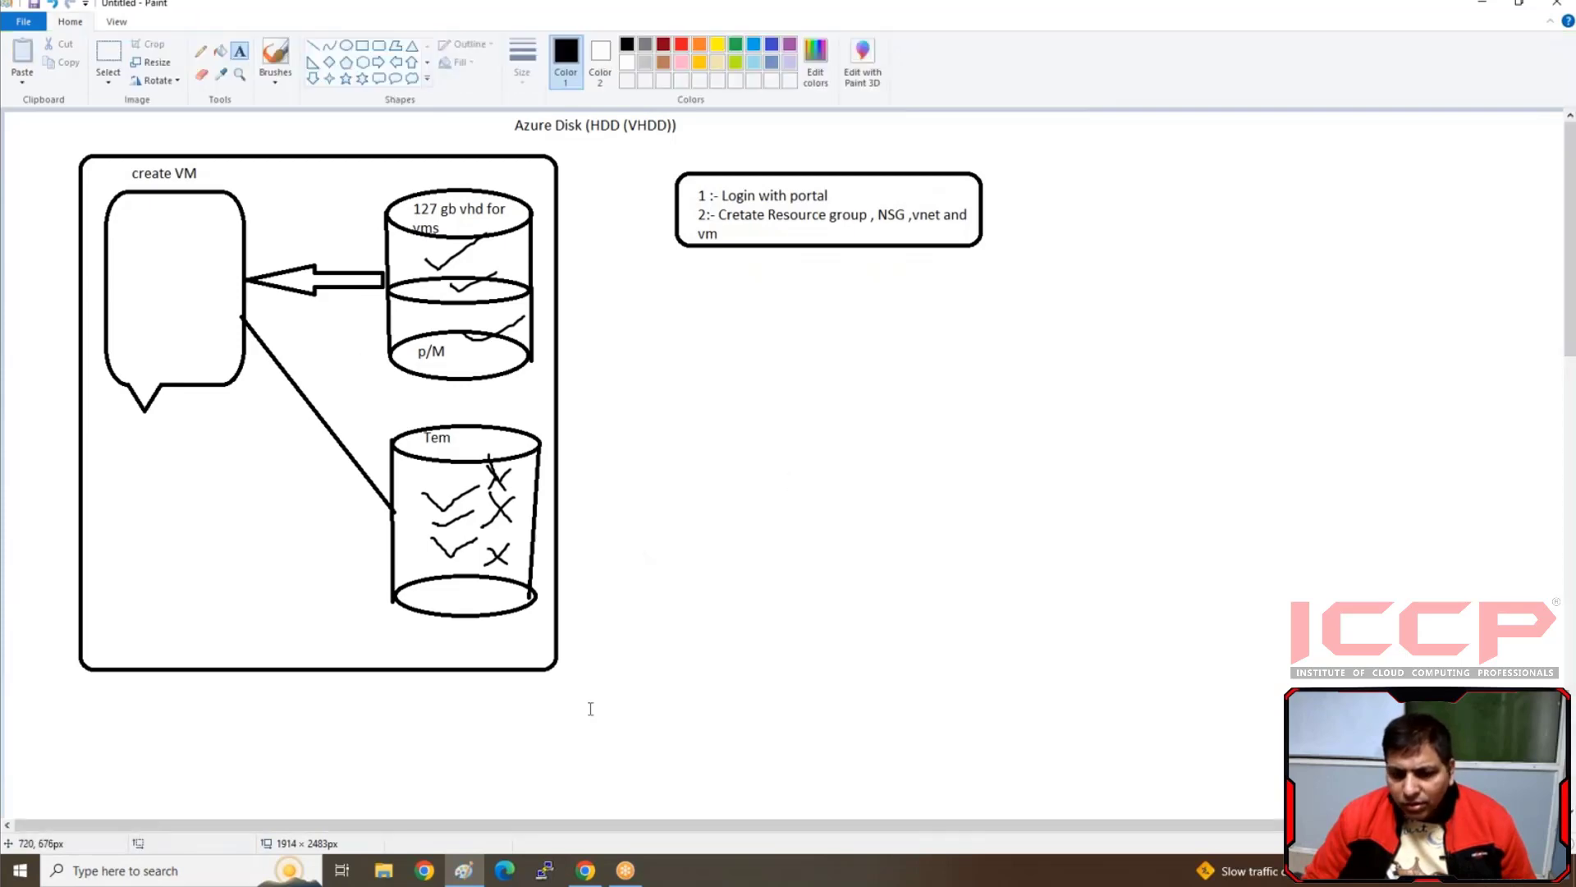
# Switch to the Azure portal in Chrome and open the Resource groups list
pyautogui.click(586, 872)
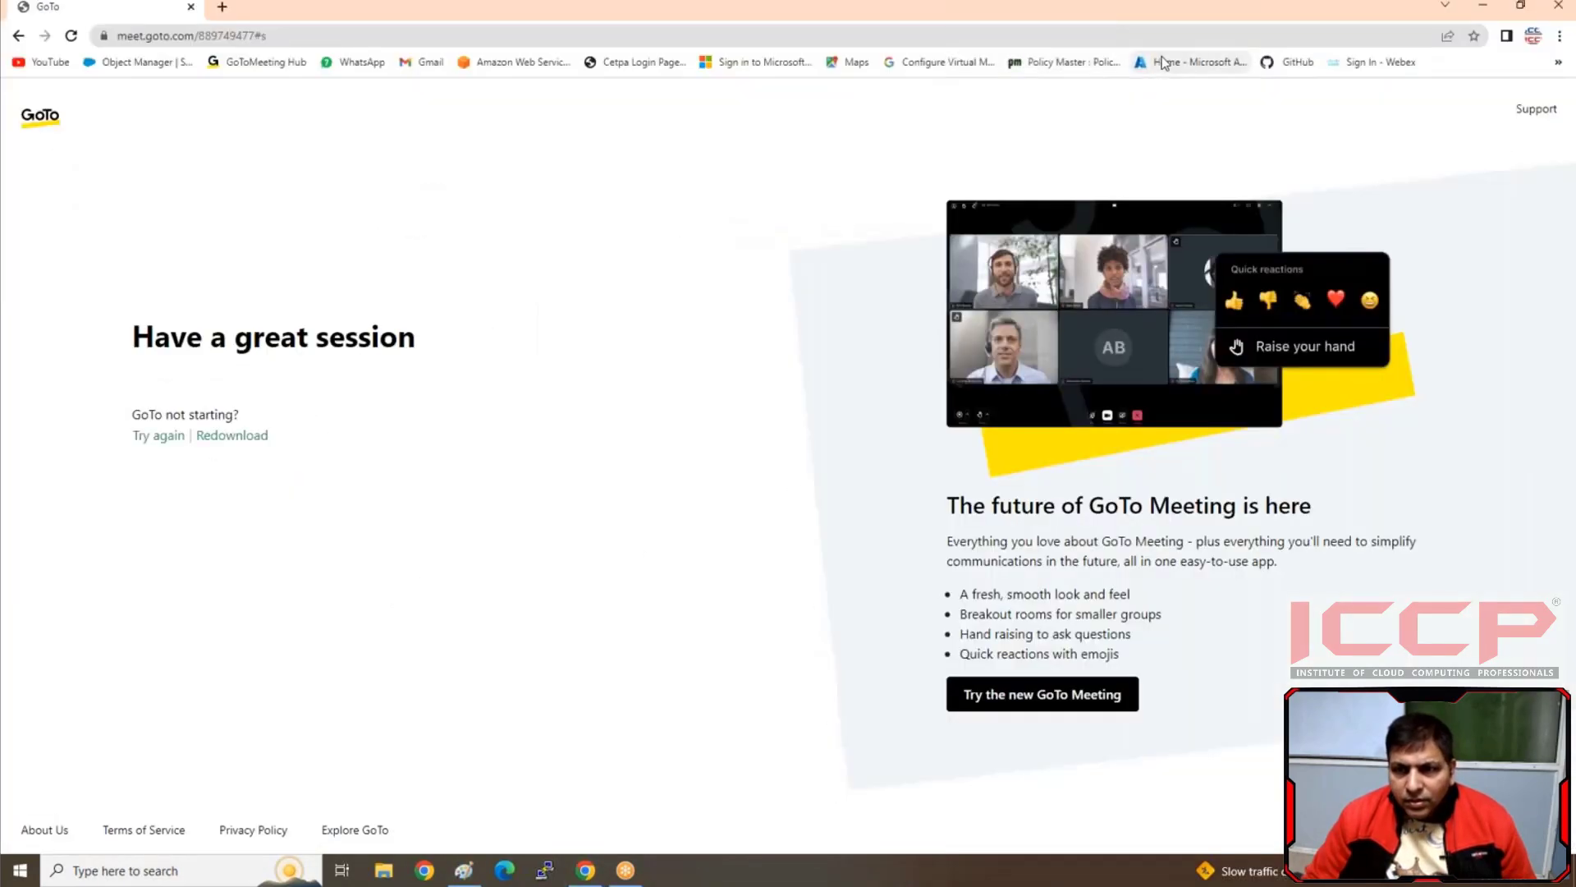
pyautogui.click(1166, 63)
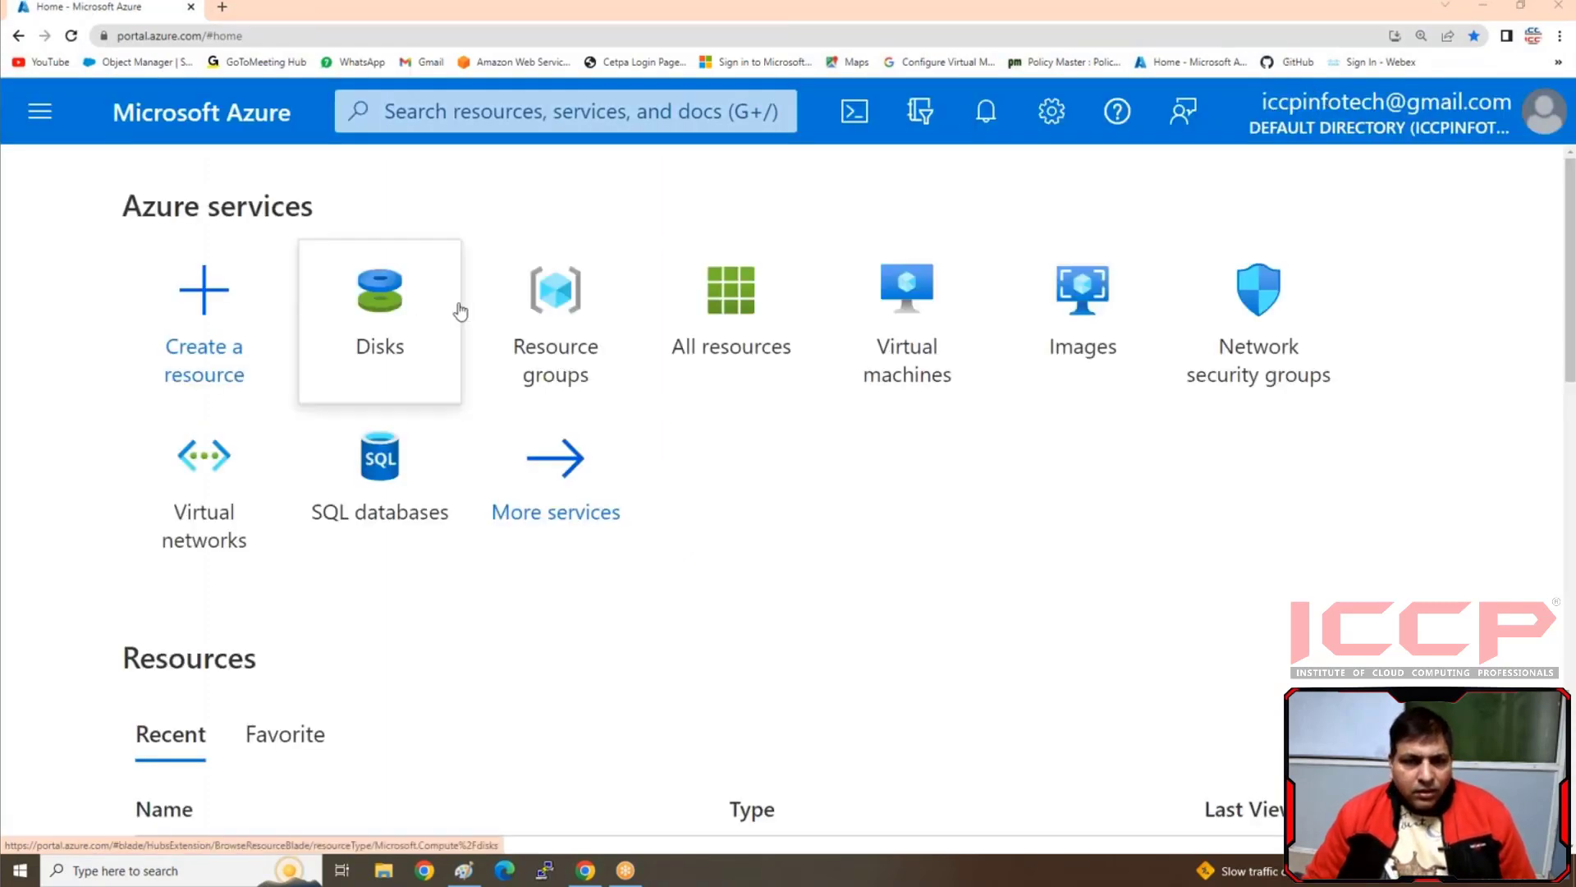
pyautogui.click(558, 355)
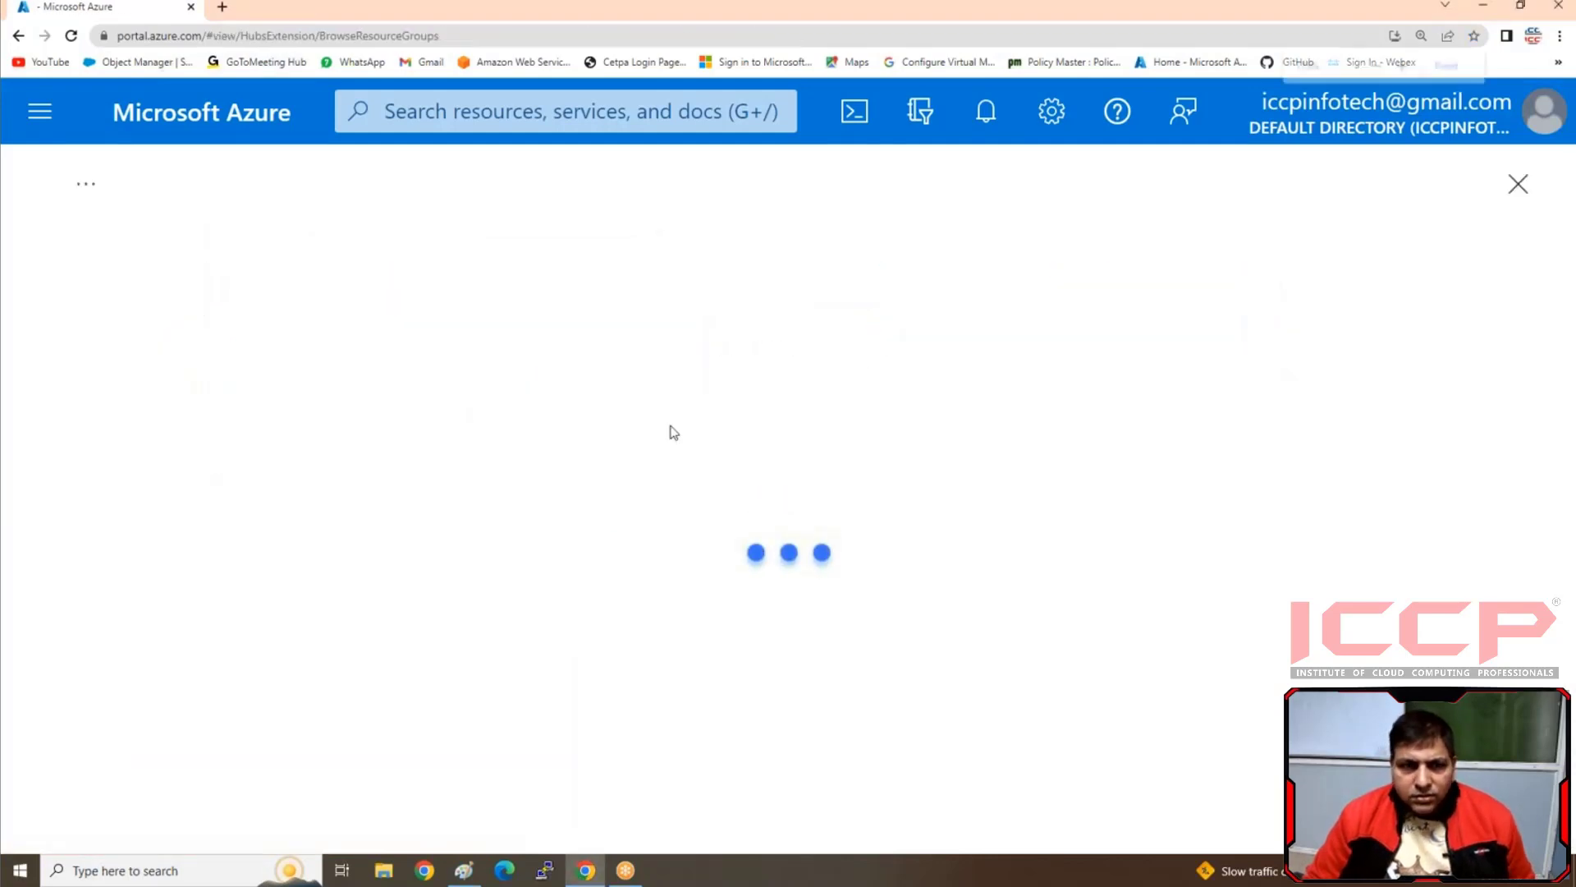
pyautogui.hotkey('ctrl', '-')
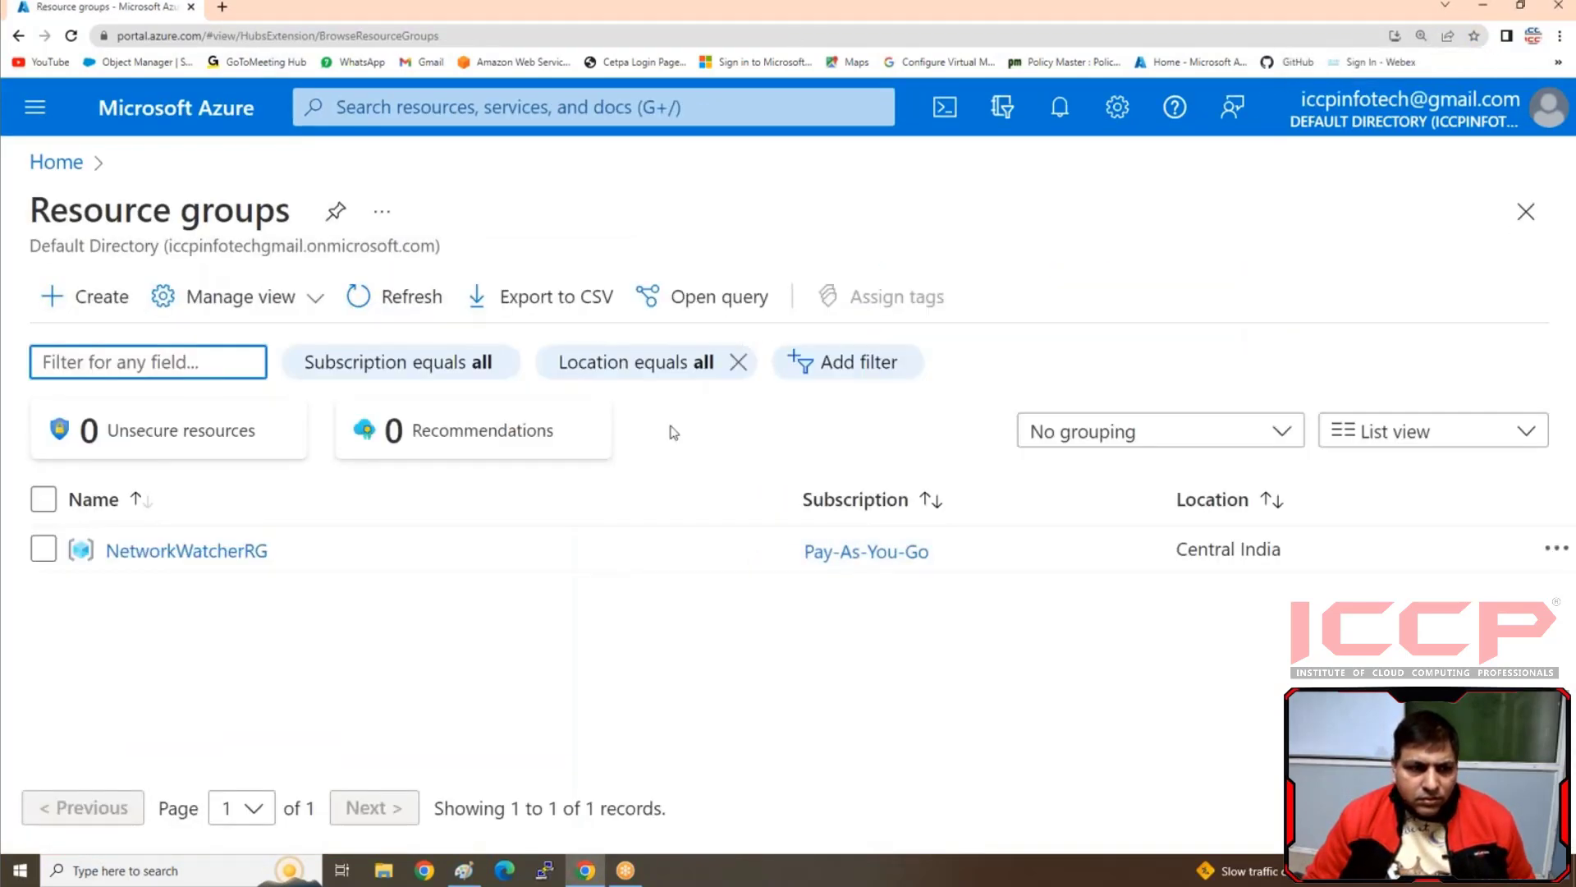
pyautogui.hotkey('ctrl', '-')
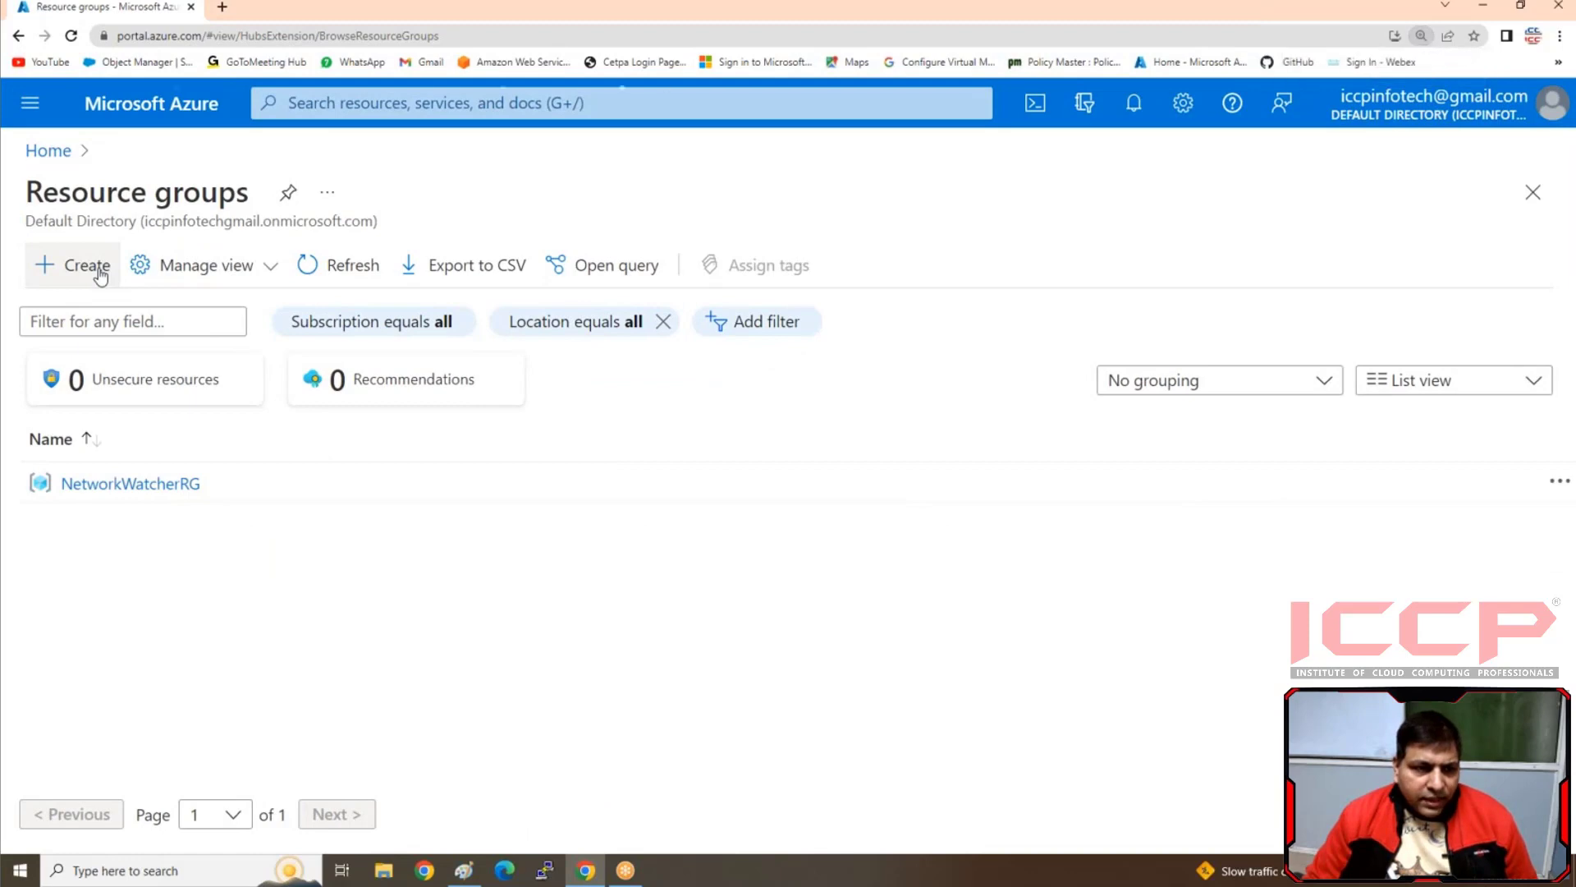
# Create a resource group named Didk-RG in the (Asia Pacific) Central India region
pyautogui.click(100, 275)
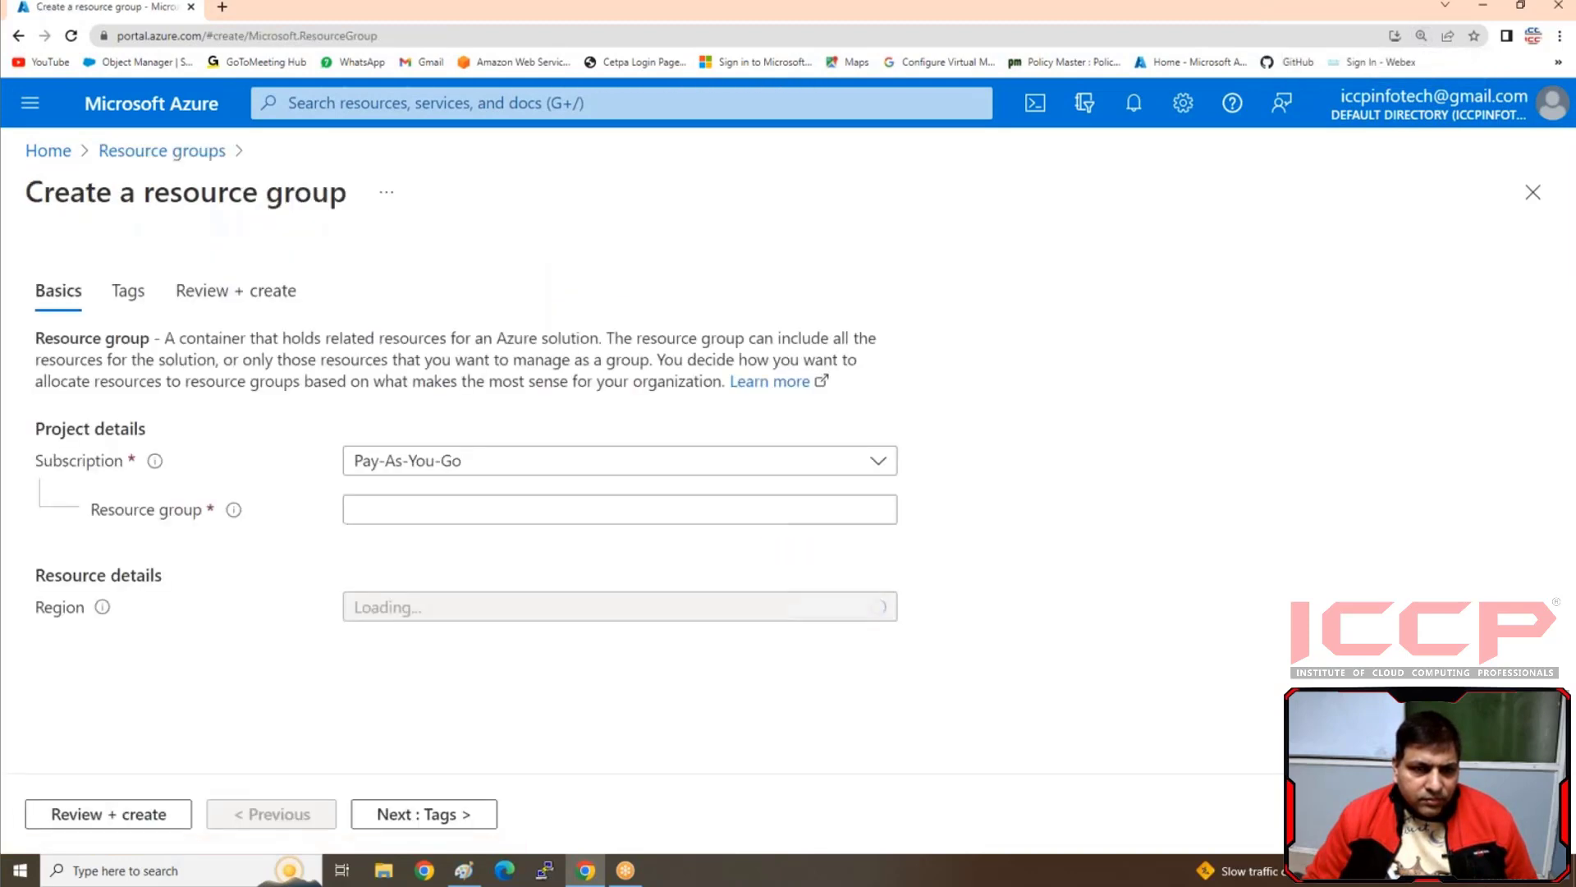
pyautogui.click(419, 508)
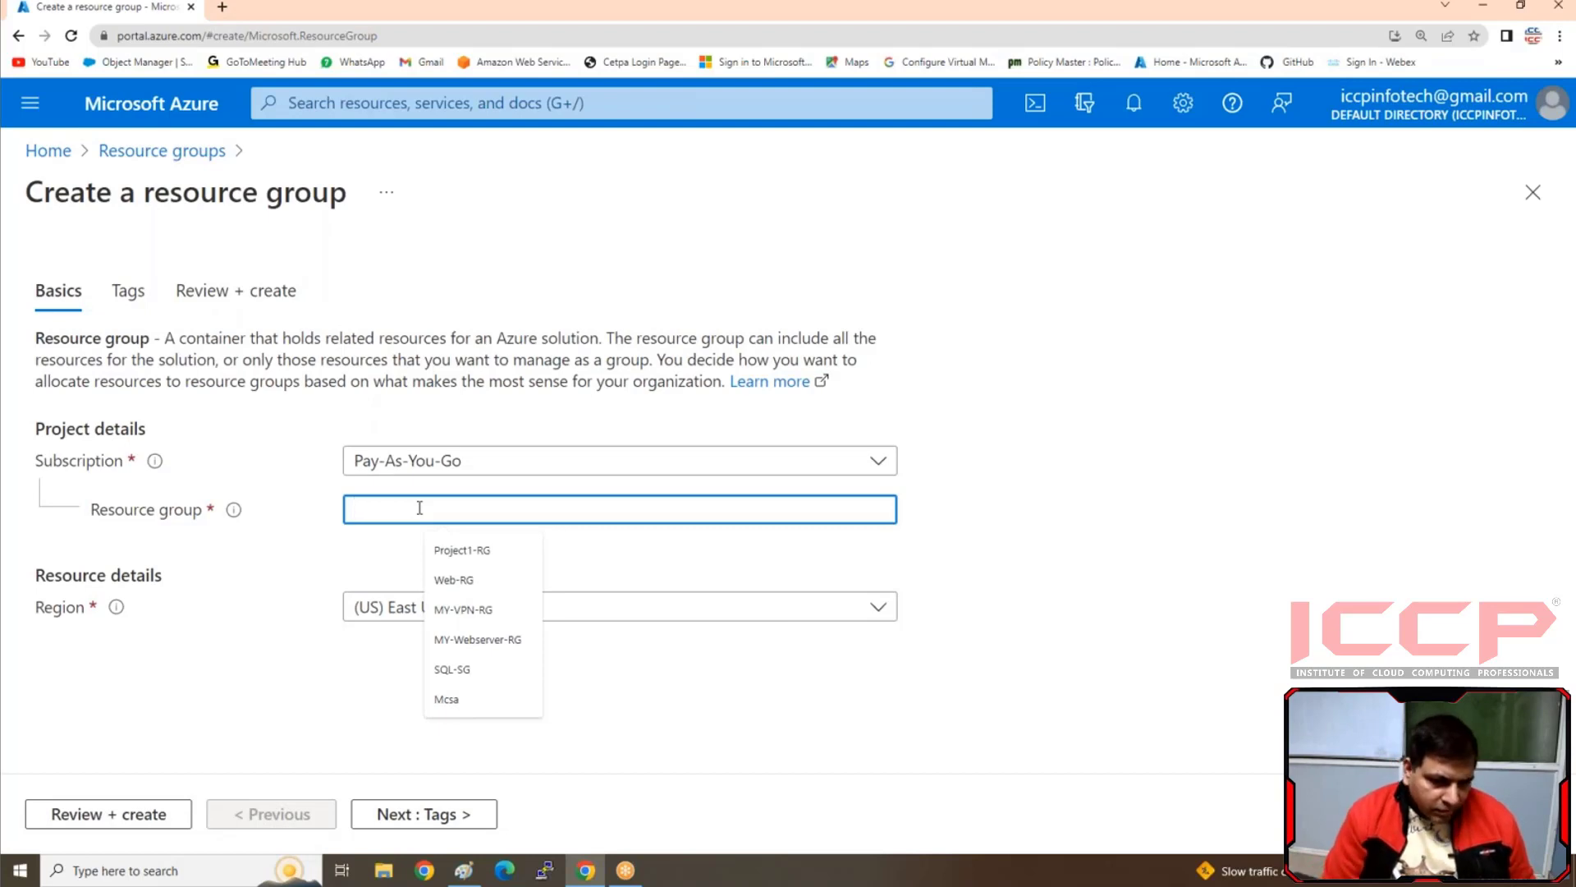
pyautogui.write('Didk-RG')
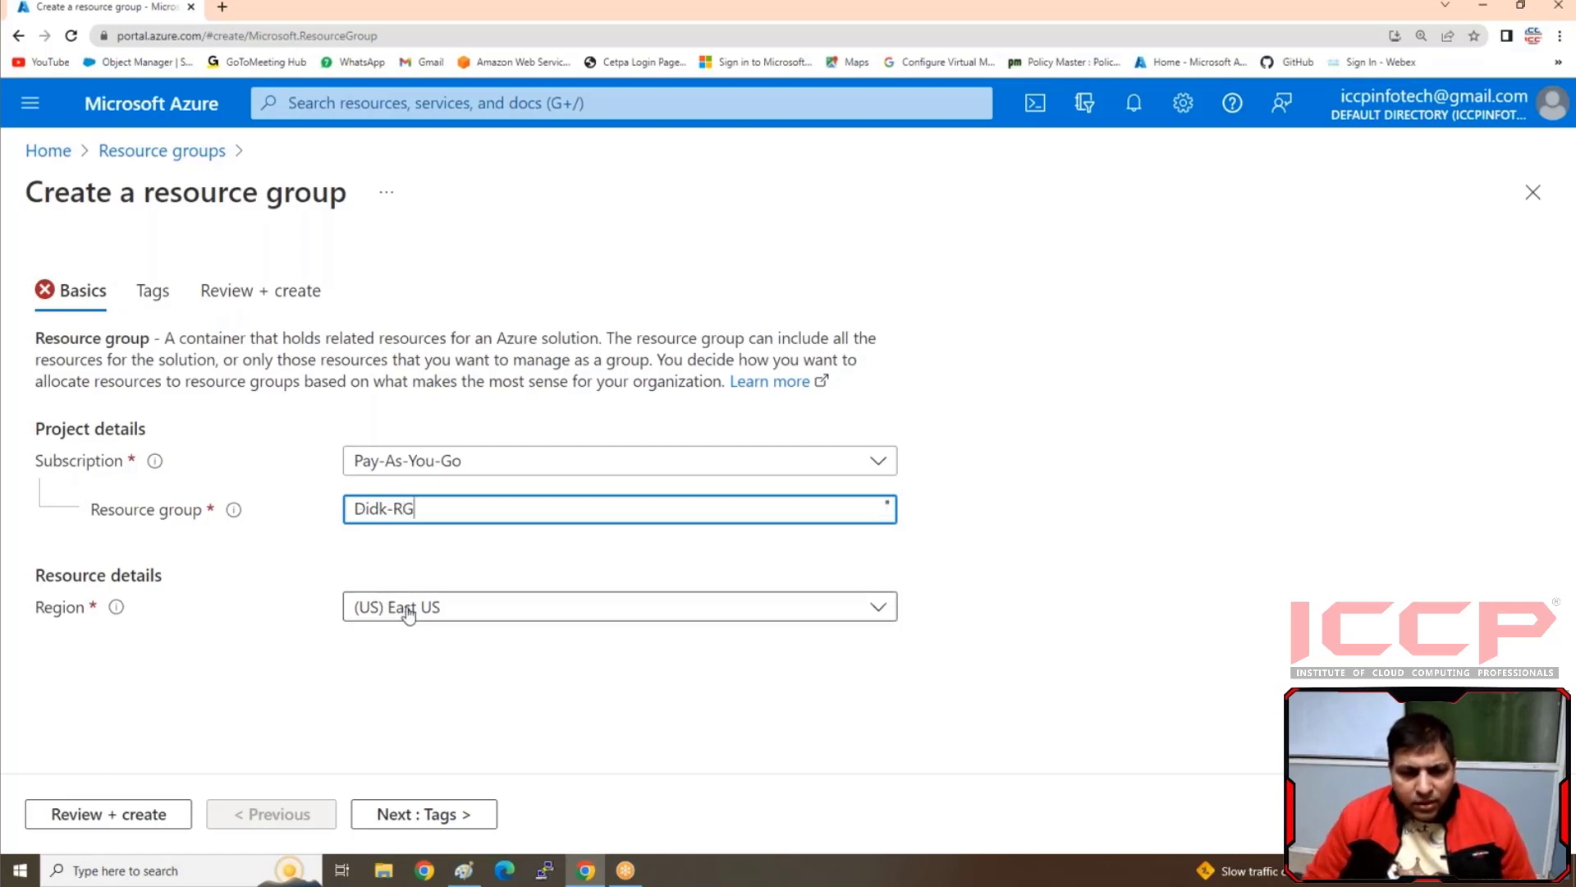
pyautogui.click(408, 607)
pyautogui.scroll(-5, 486, 322)
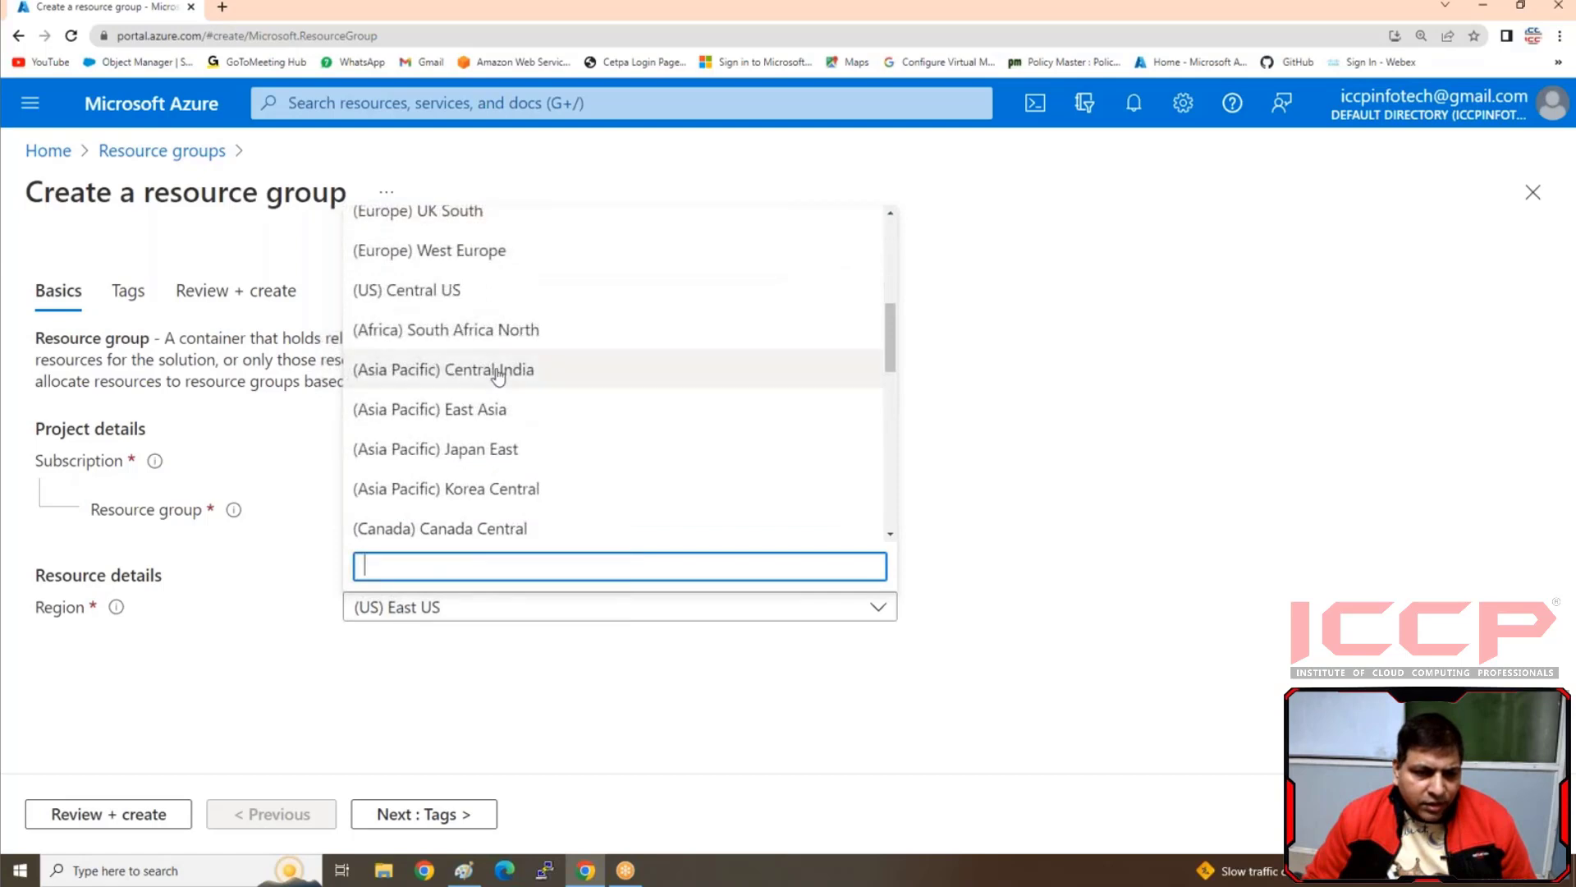
pyautogui.click(503, 369)
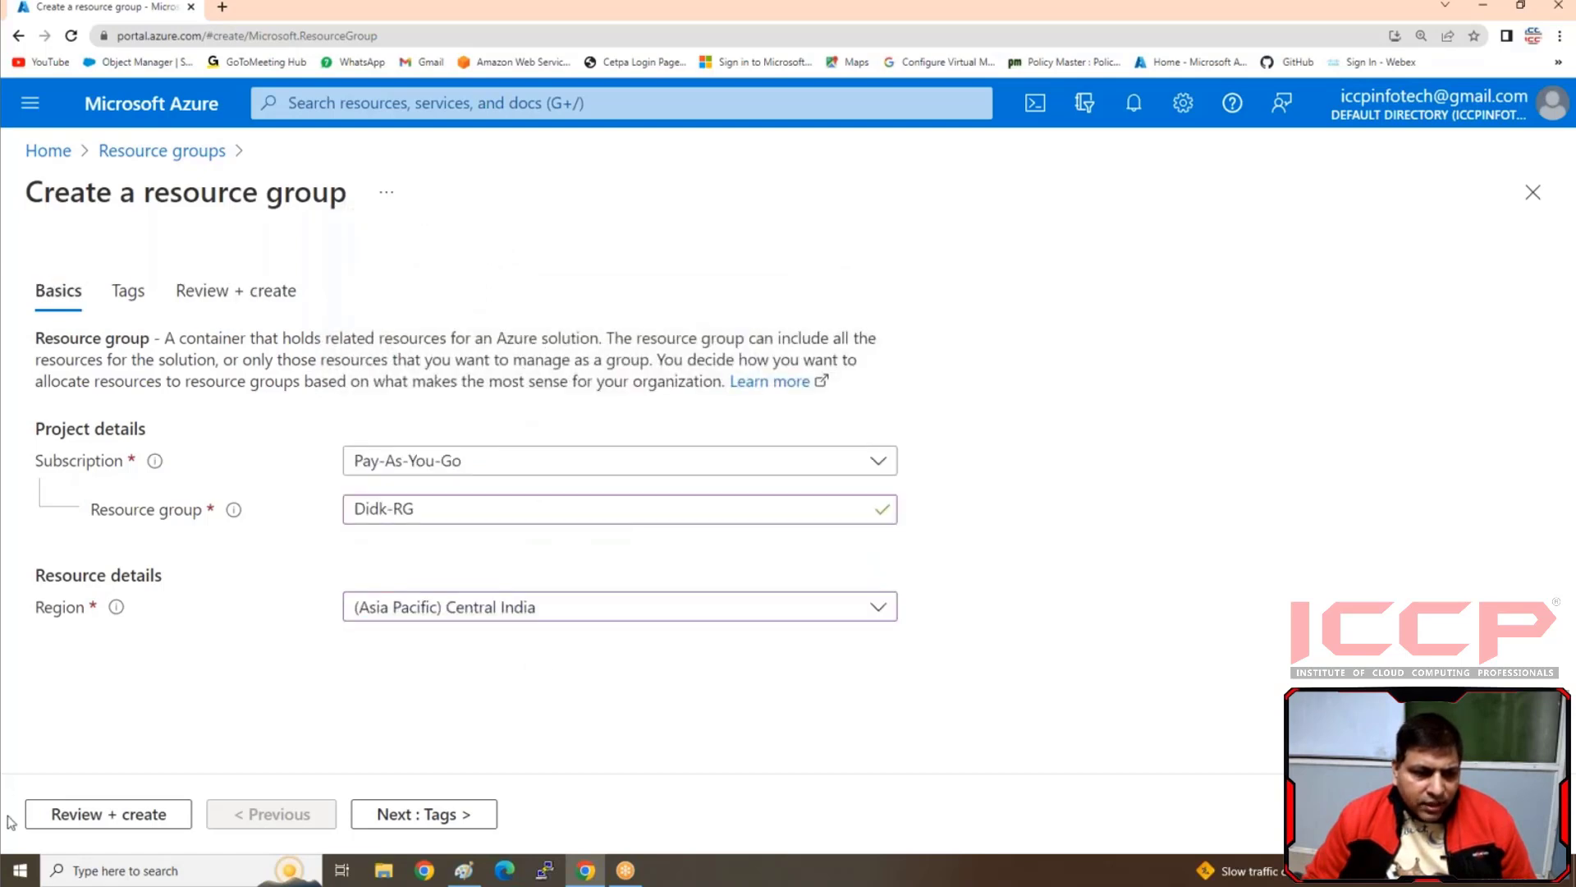
pyautogui.click(106, 816)
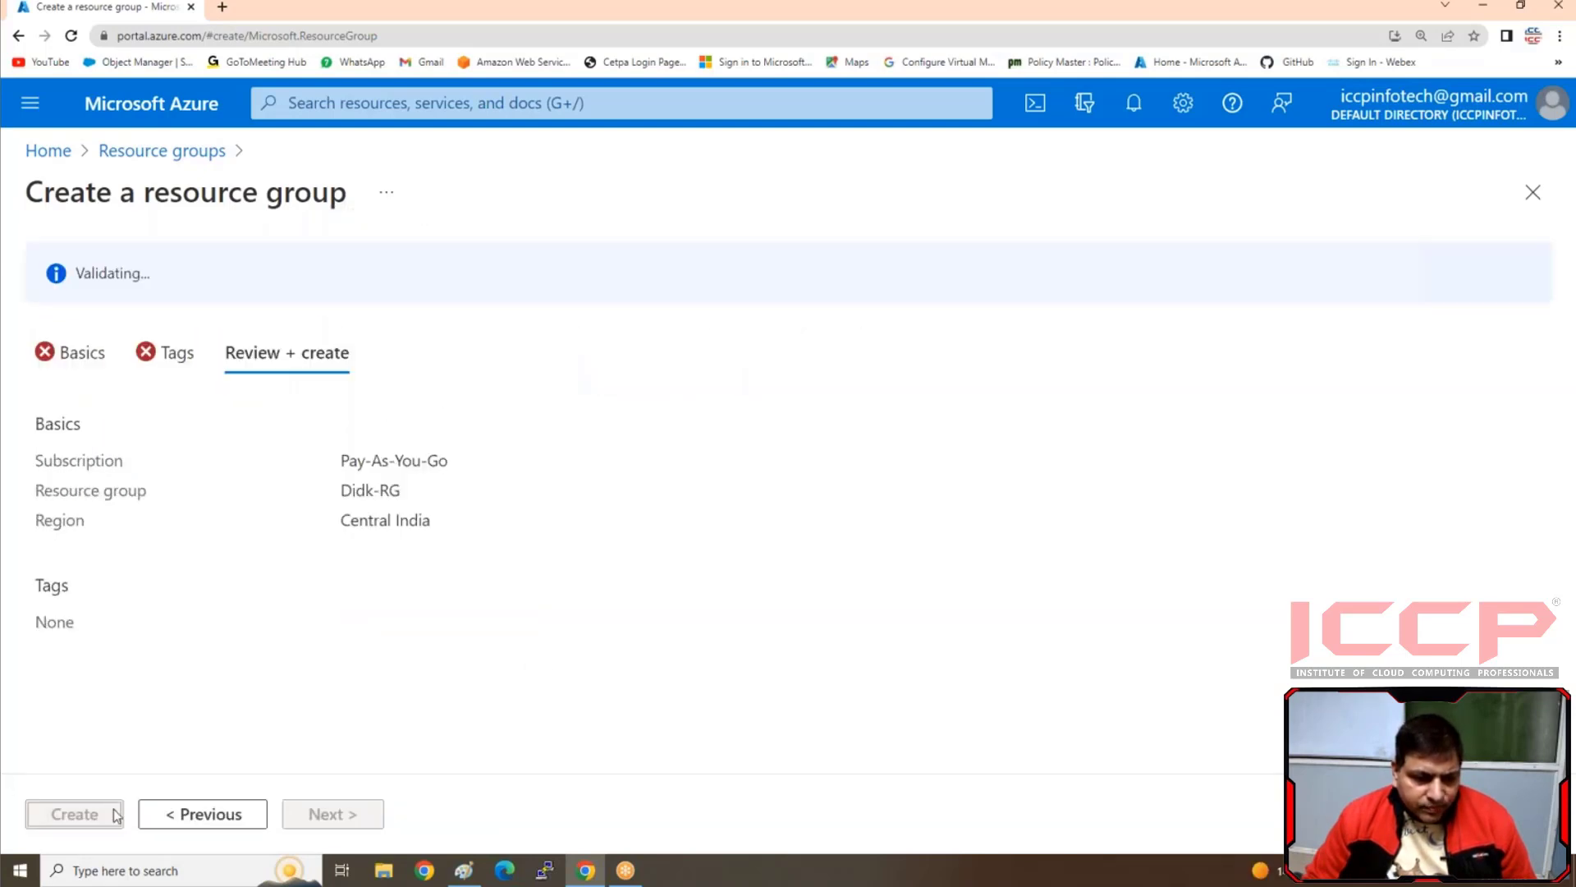
pyautogui.click(104, 812)
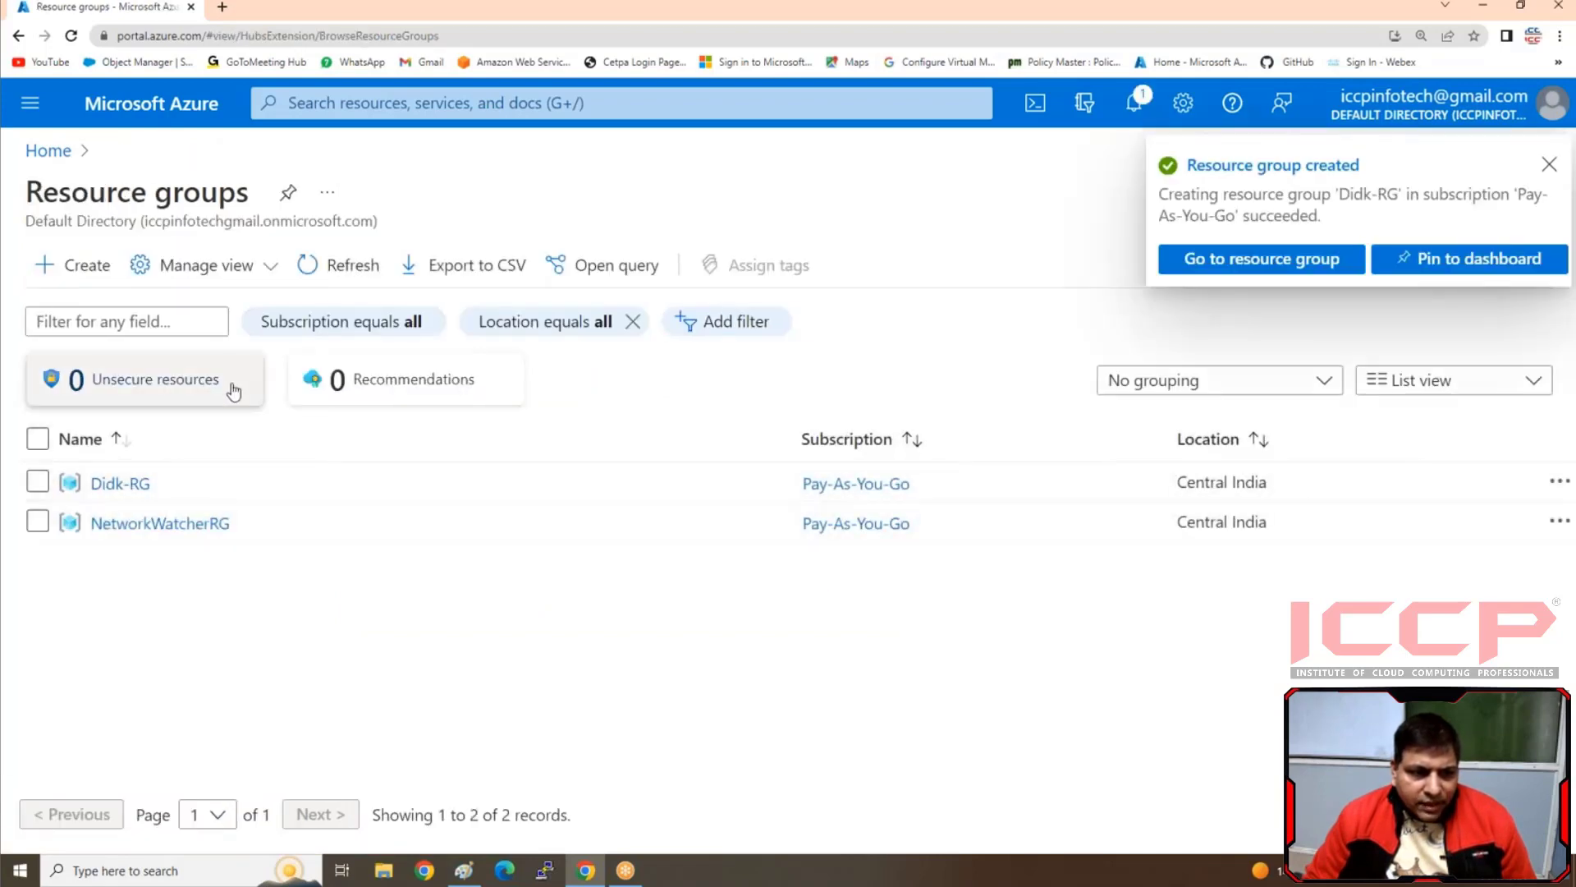
# Start a new network security group and assign it to the Didk-RG resource group
pyautogui.click(35, 154)
pyautogui.click(983, 279)
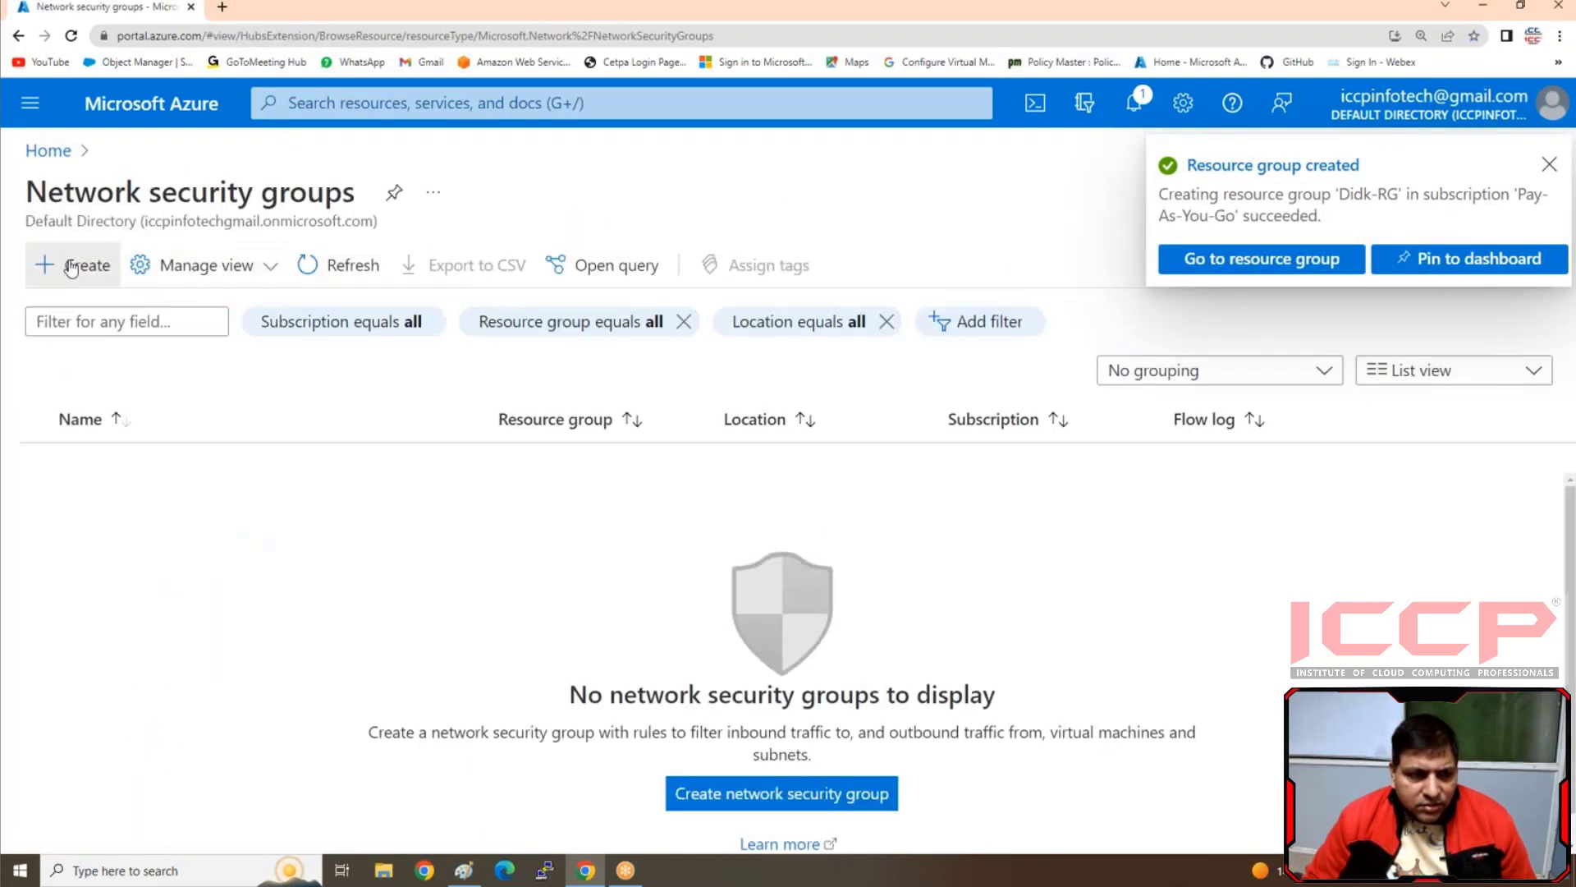
pyautogui.click(71, 267)
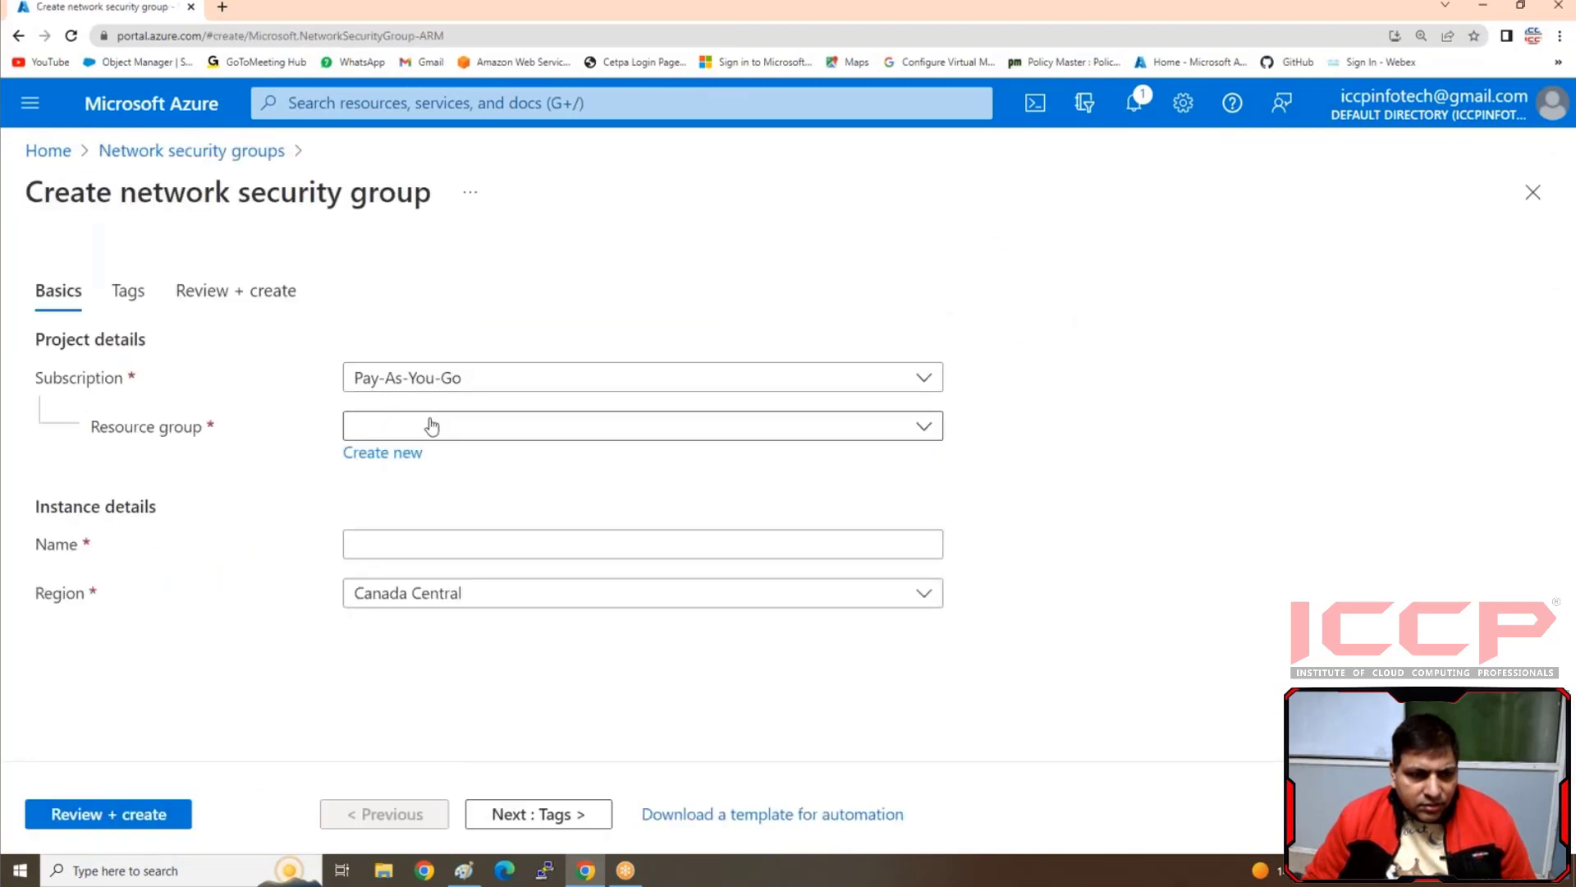
pyautogui.click(432, 425)
pyautogui.click(386, 516)
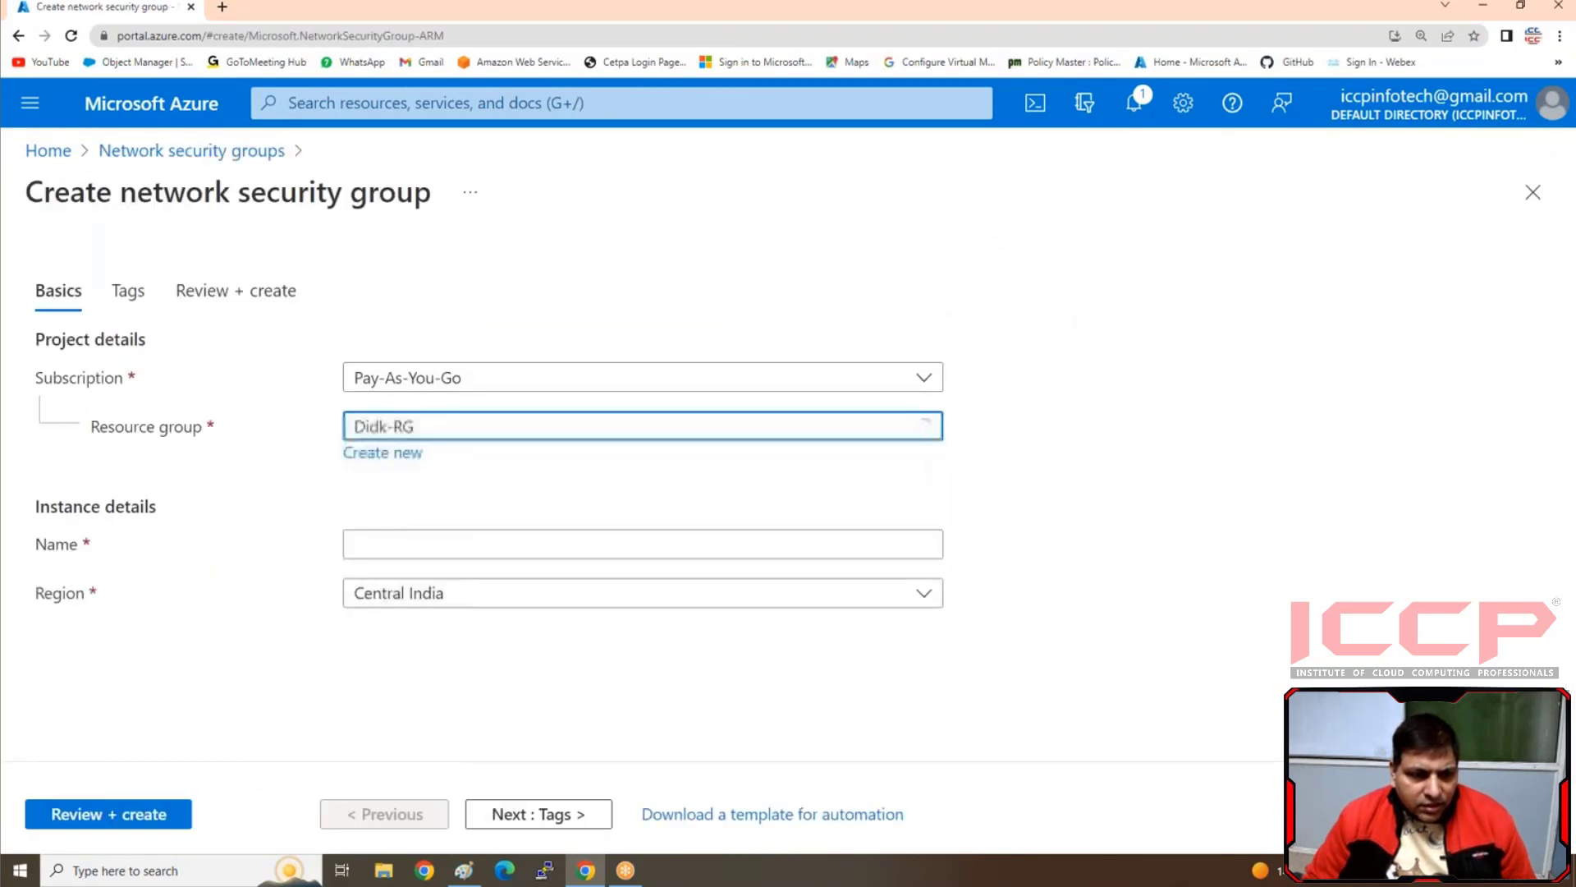
# Name the network security group Disk-NSG, then validate and create it
pyautogui.click(387, 539)
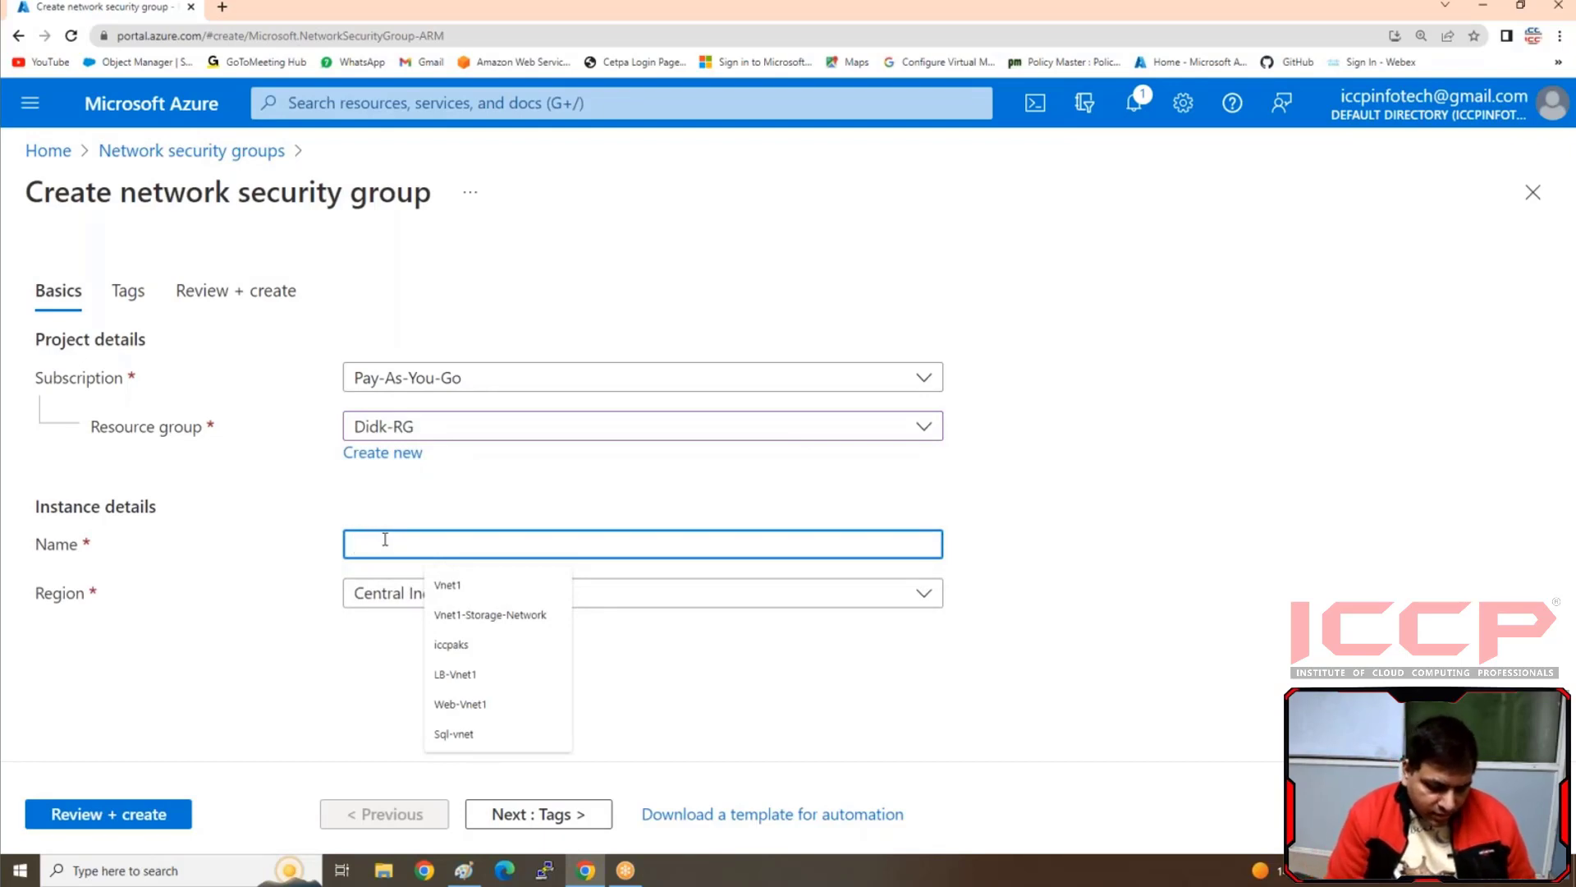
pyautogui.write('Dis')
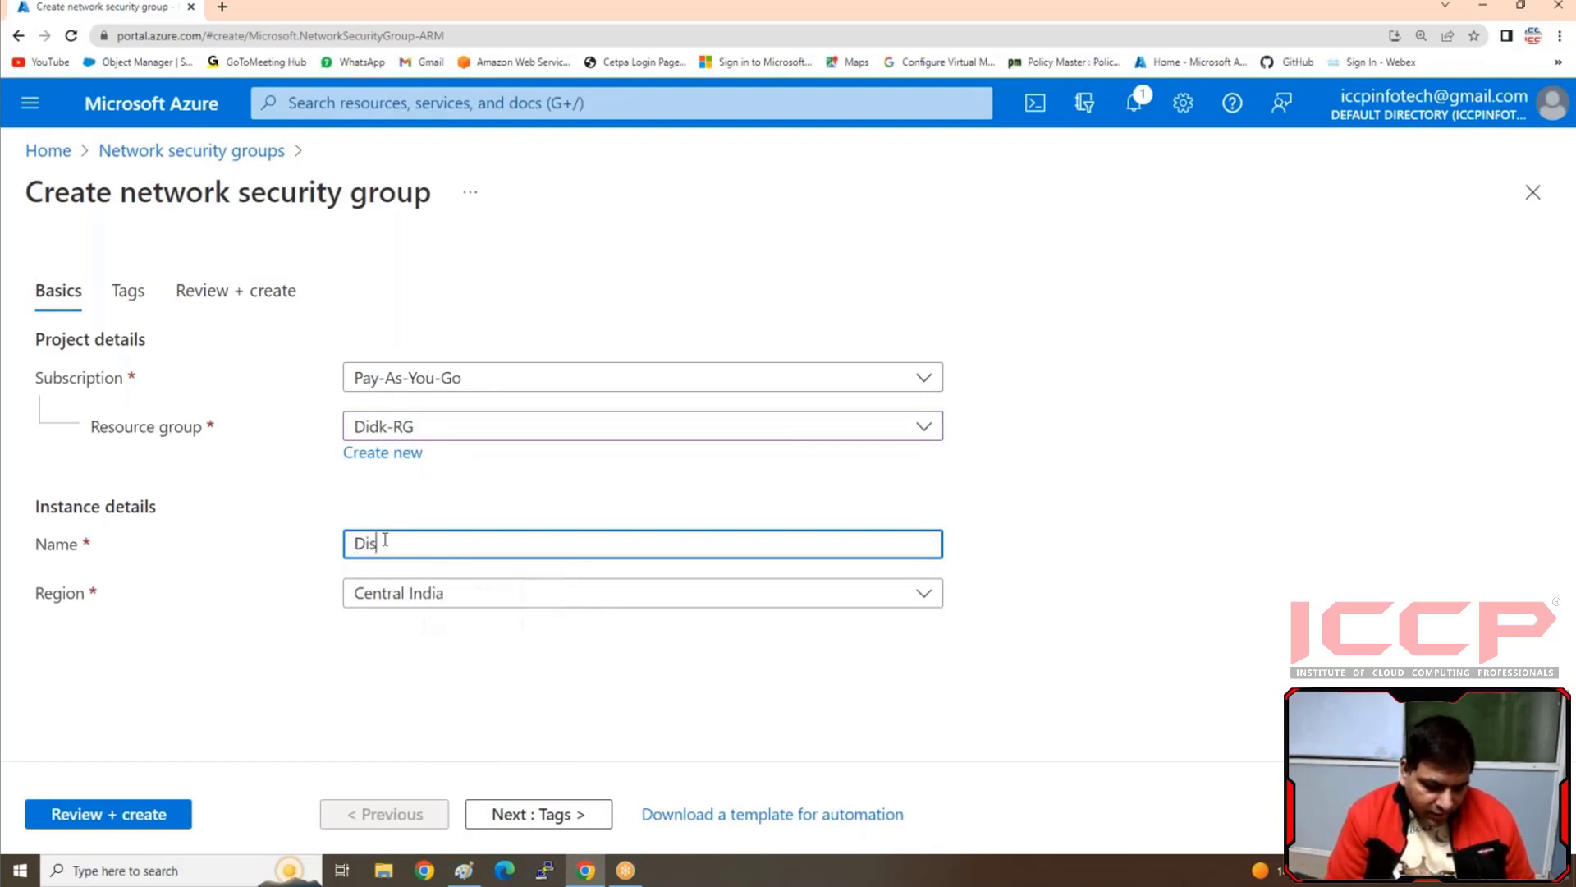
pyautogui.write('k NSG')
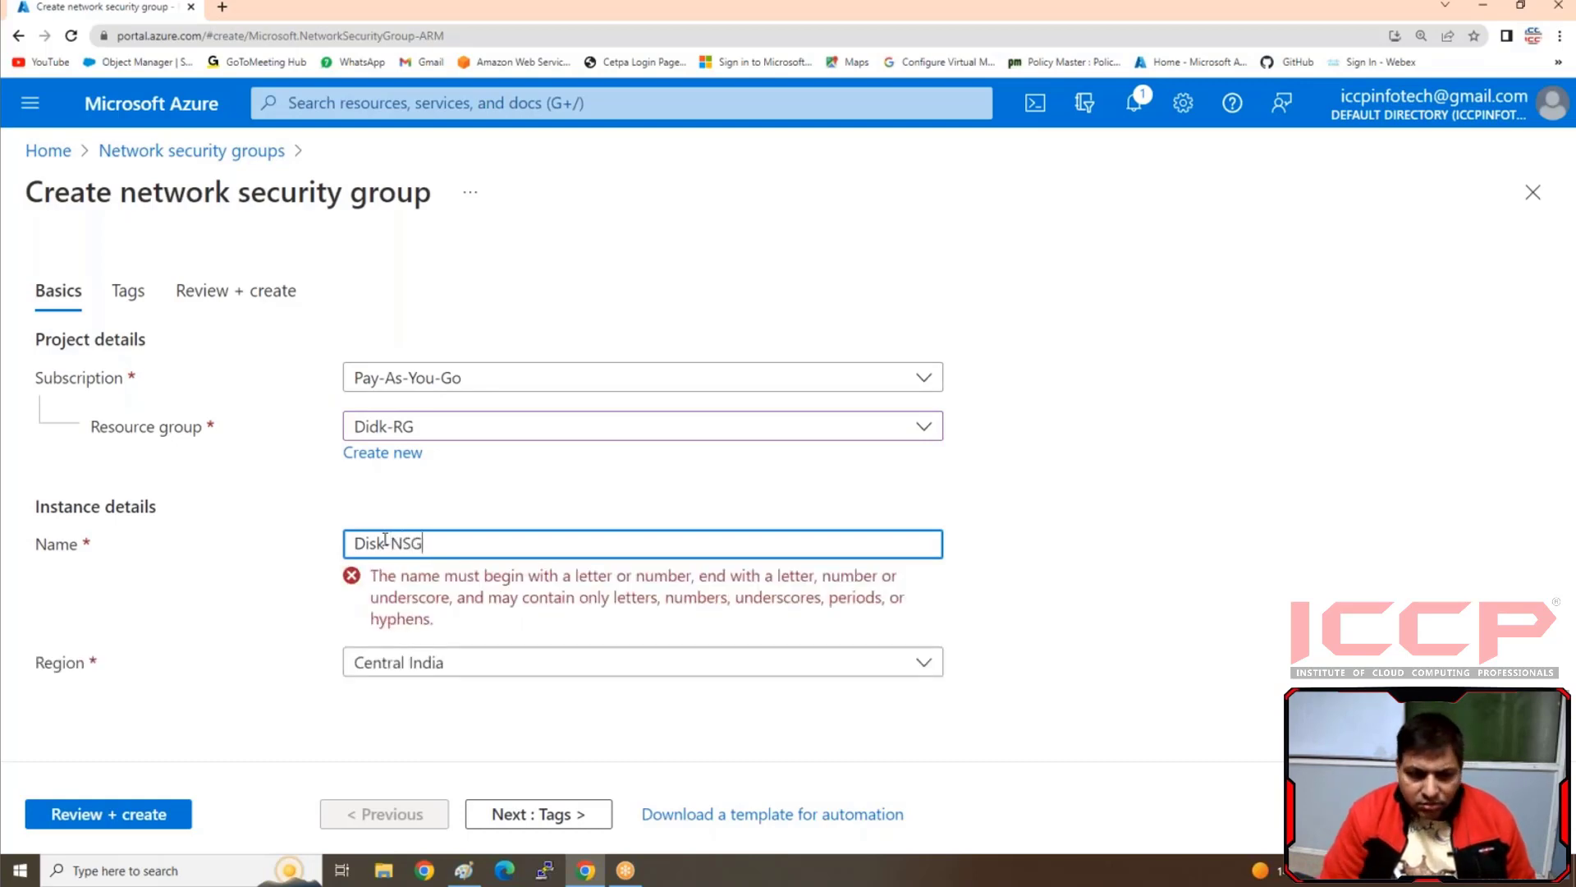
pyautogui.click(386, 542)
pyautogui.press('BackSpace')
pyautogui.write('-')
pyautogui.click(151, 814)
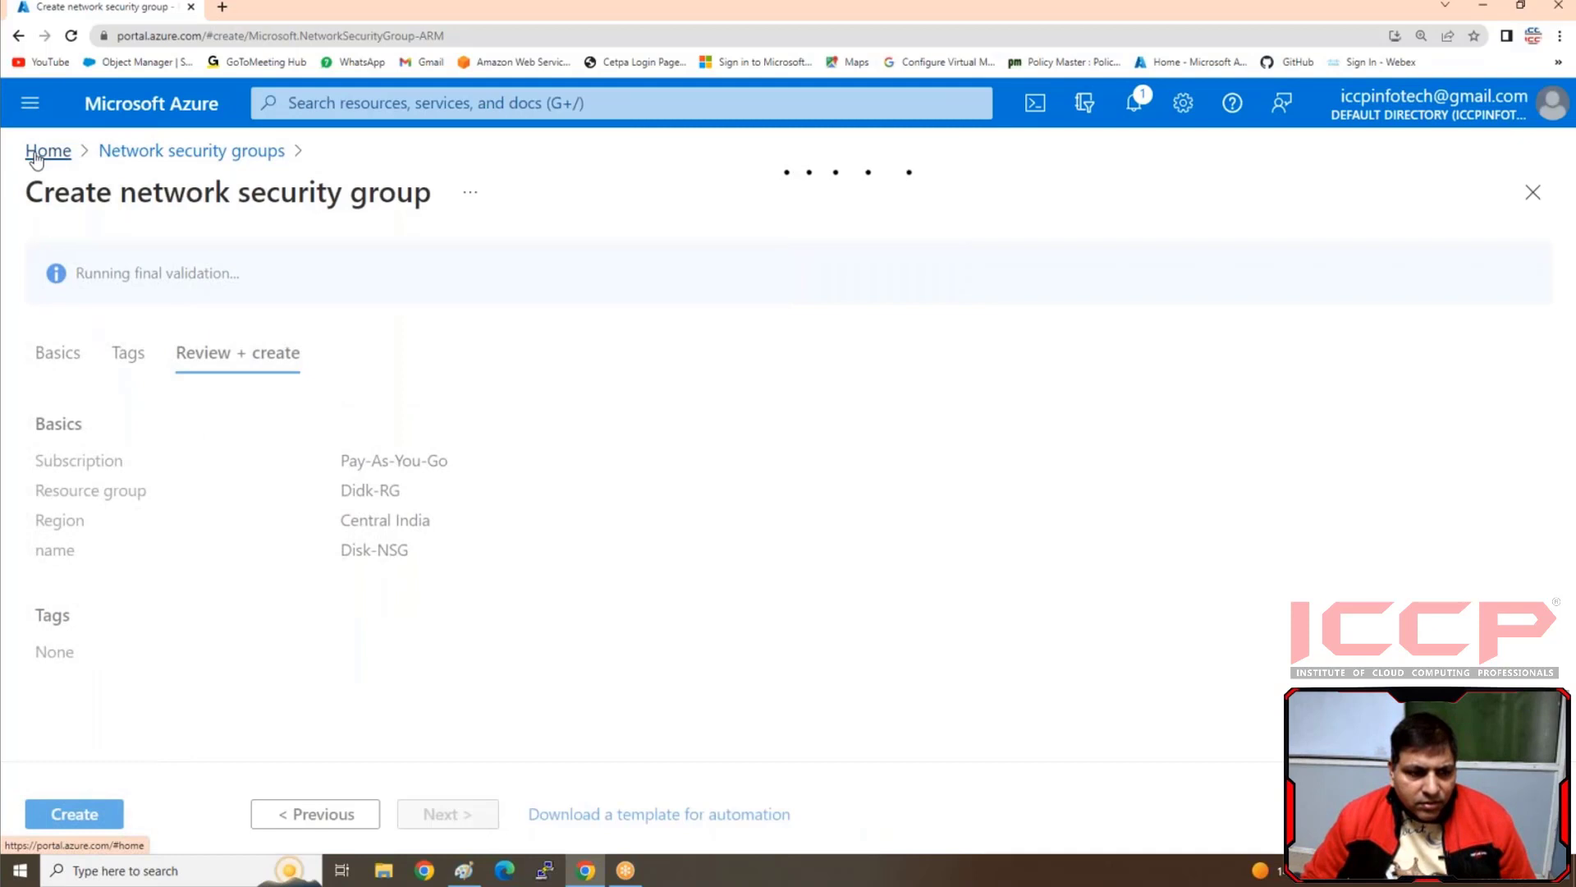
pyautogui.click(64, 808)
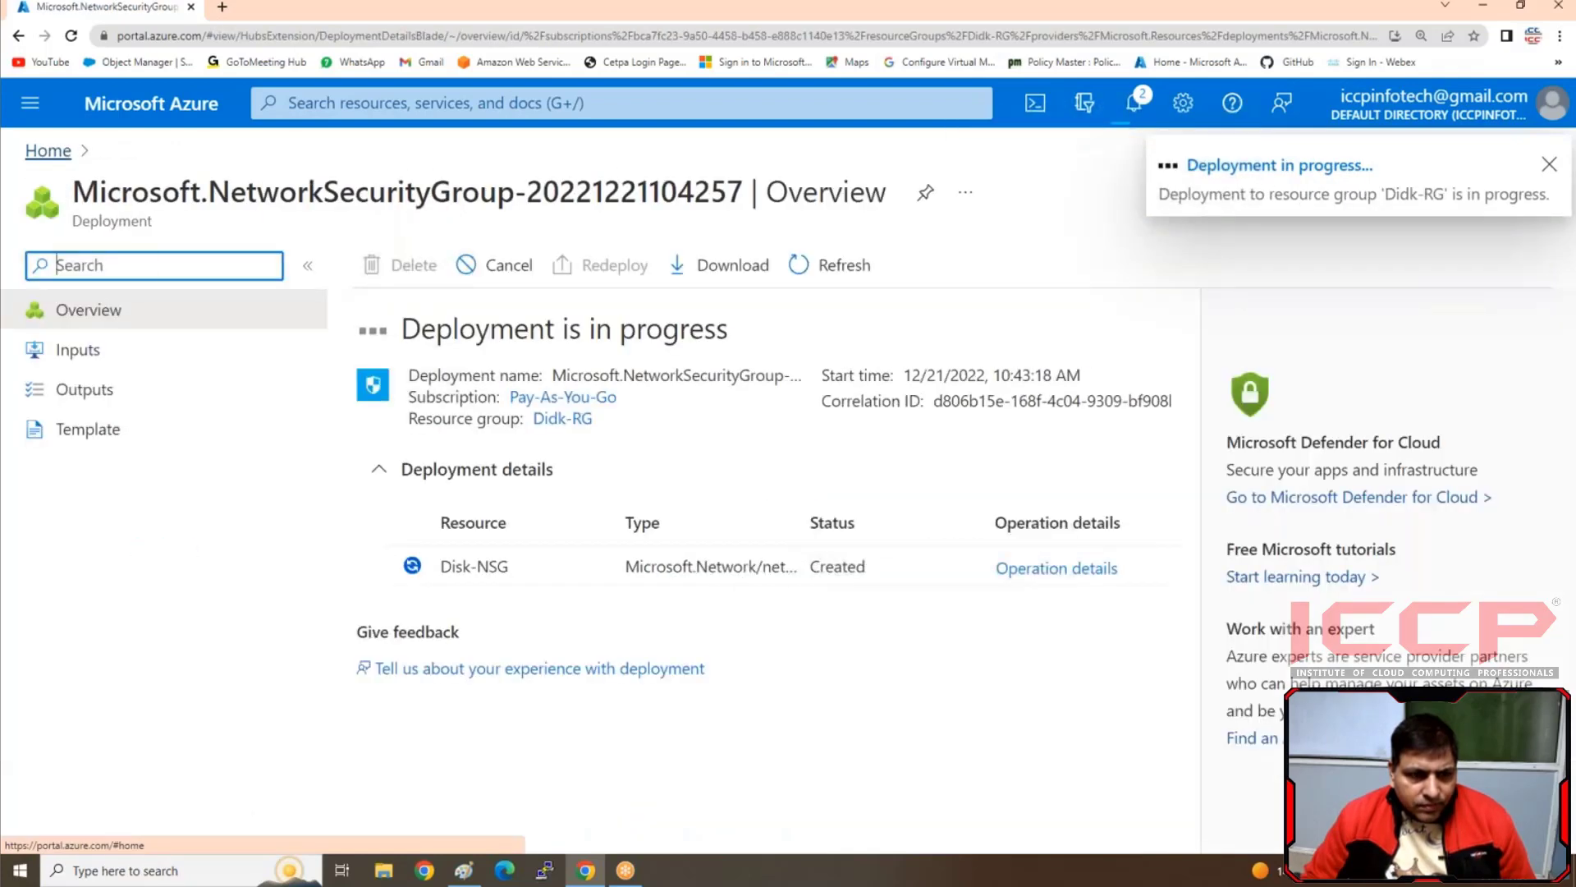
# Start a new virtual network in the Didk-RG resource group and name it Disk-Vnet
pyautogui.click(49, 151)
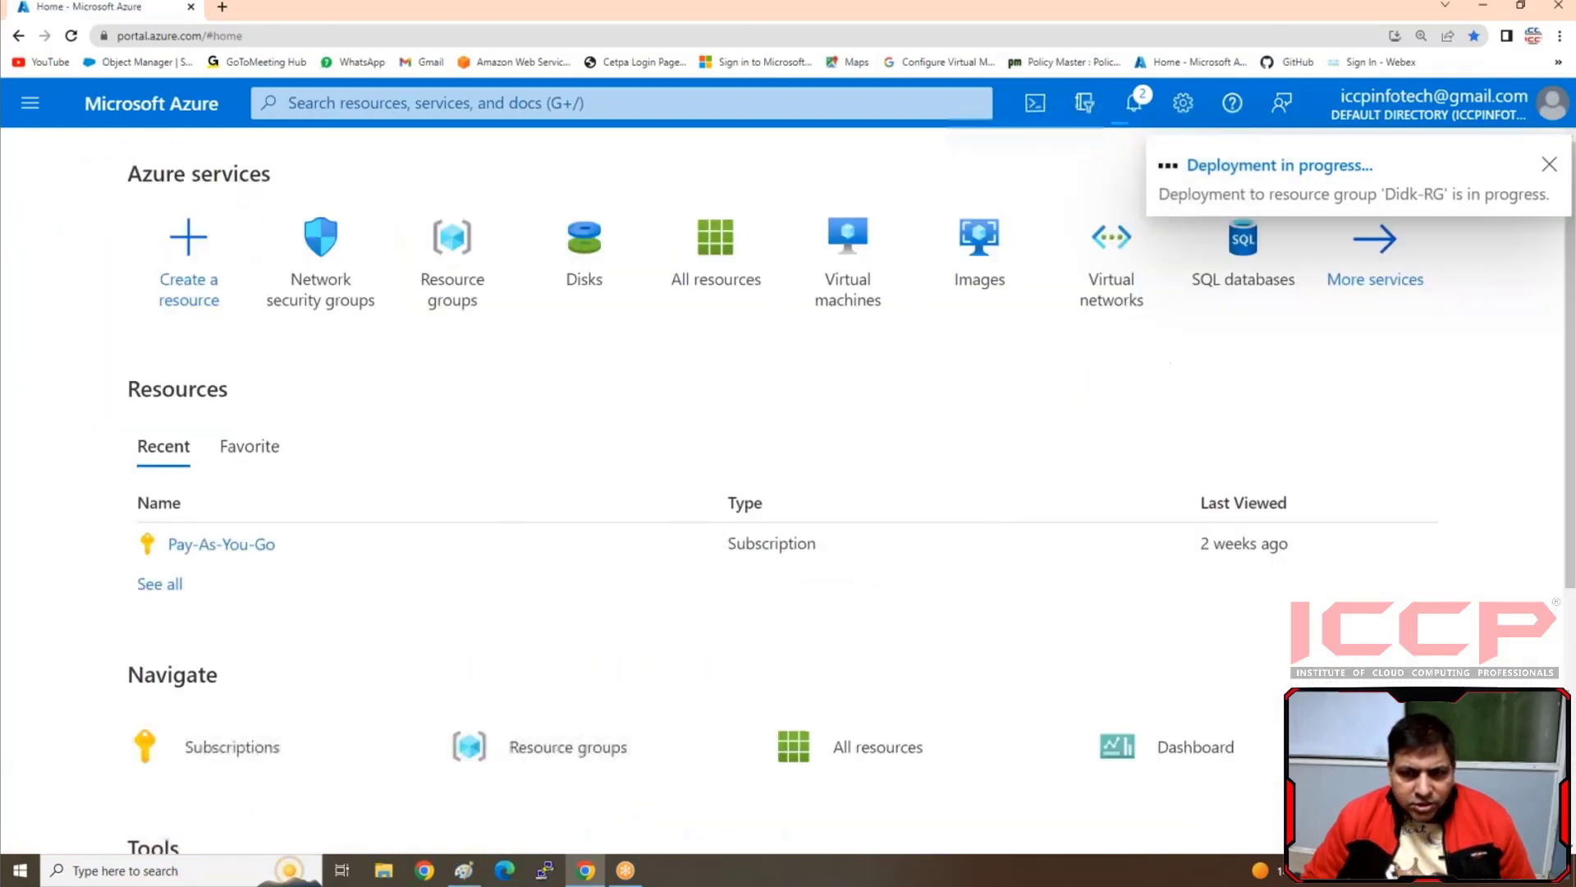
pyautogui.click(1108, 291)
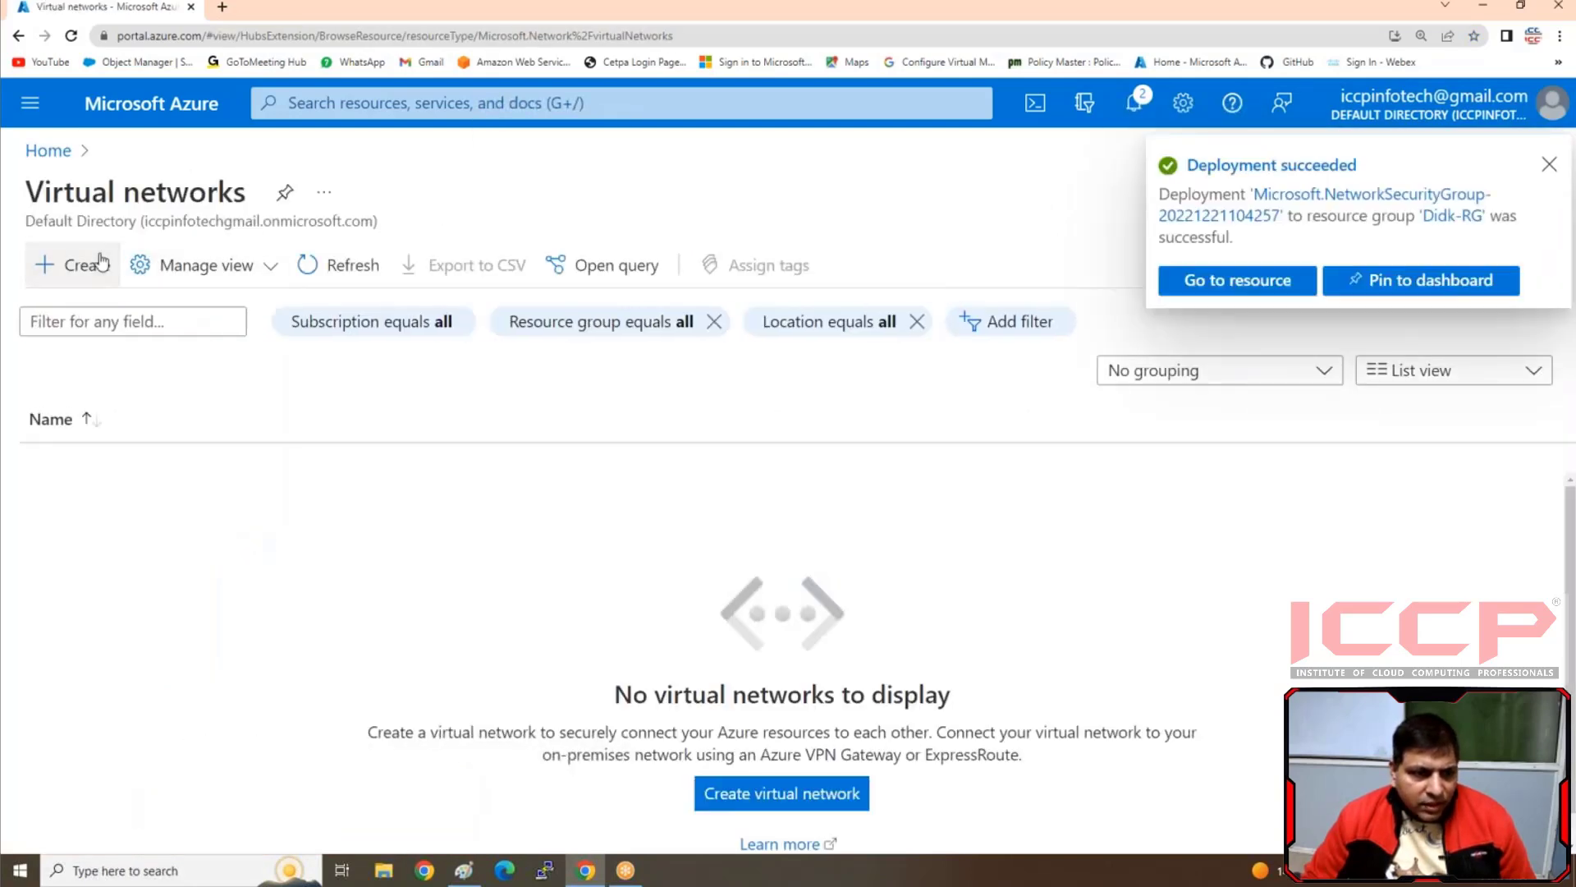
pyautogui.click(100, 263)
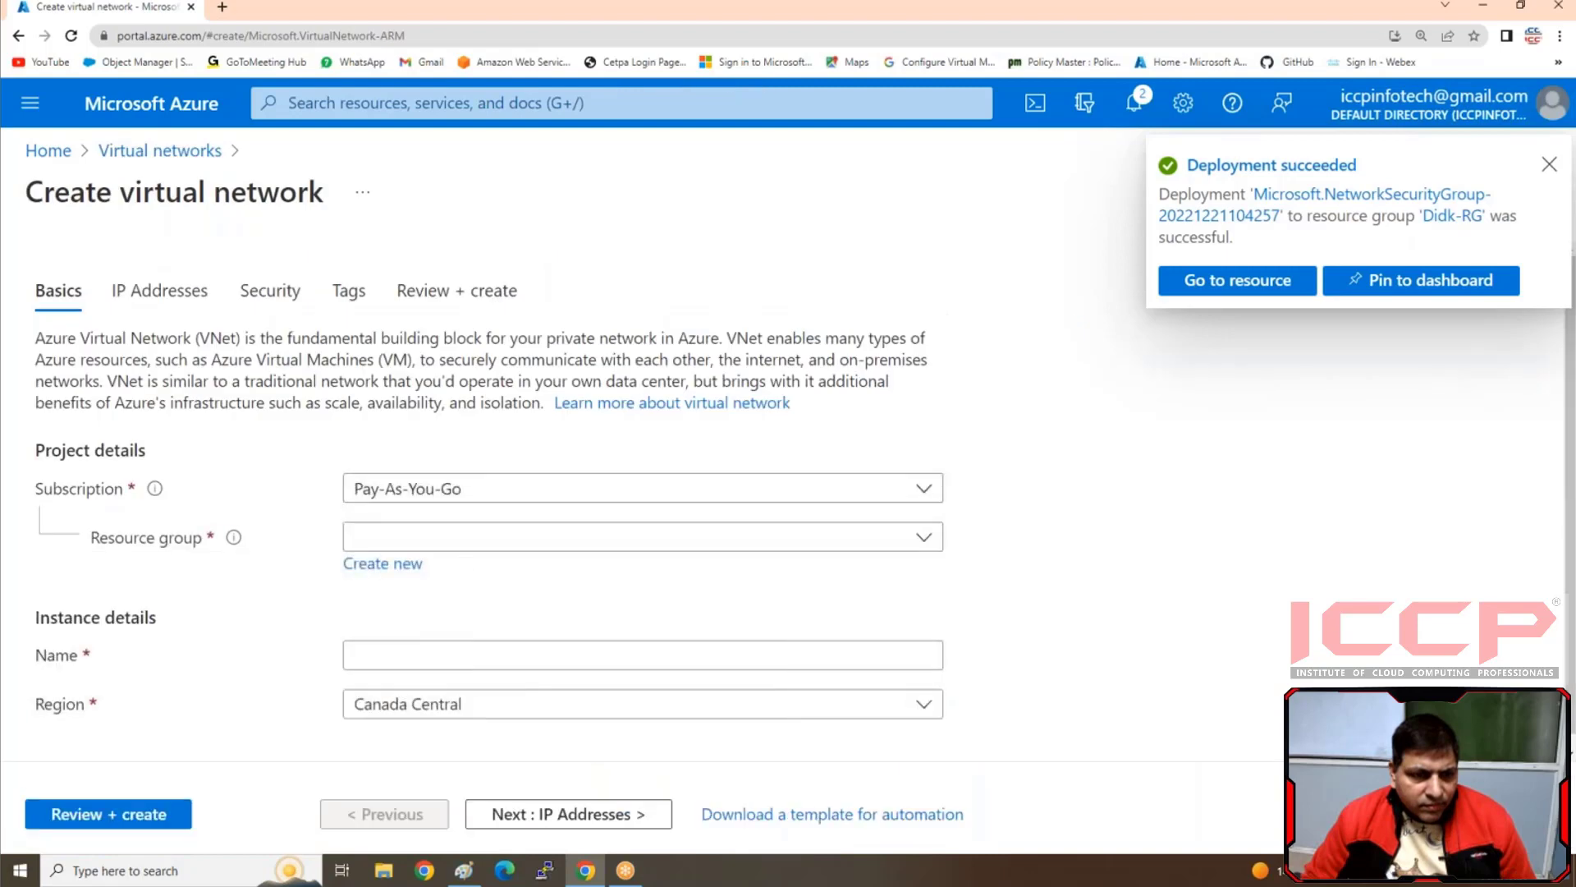
pyautogui.click(383, 622)
pyautogui.click(409, 654)
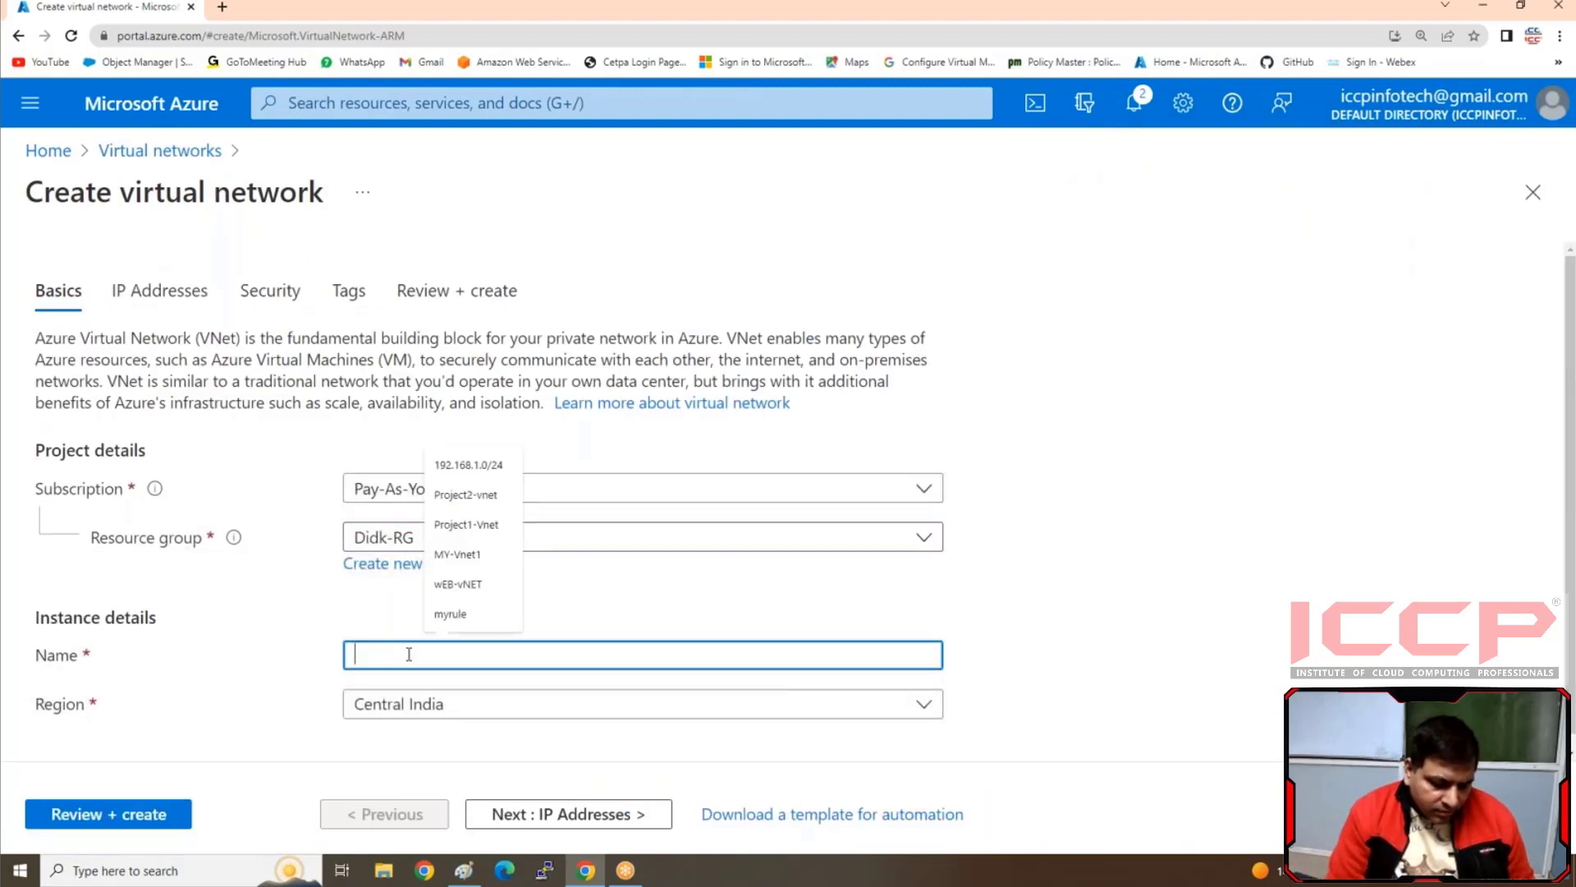
pyautogui.write('Disk')
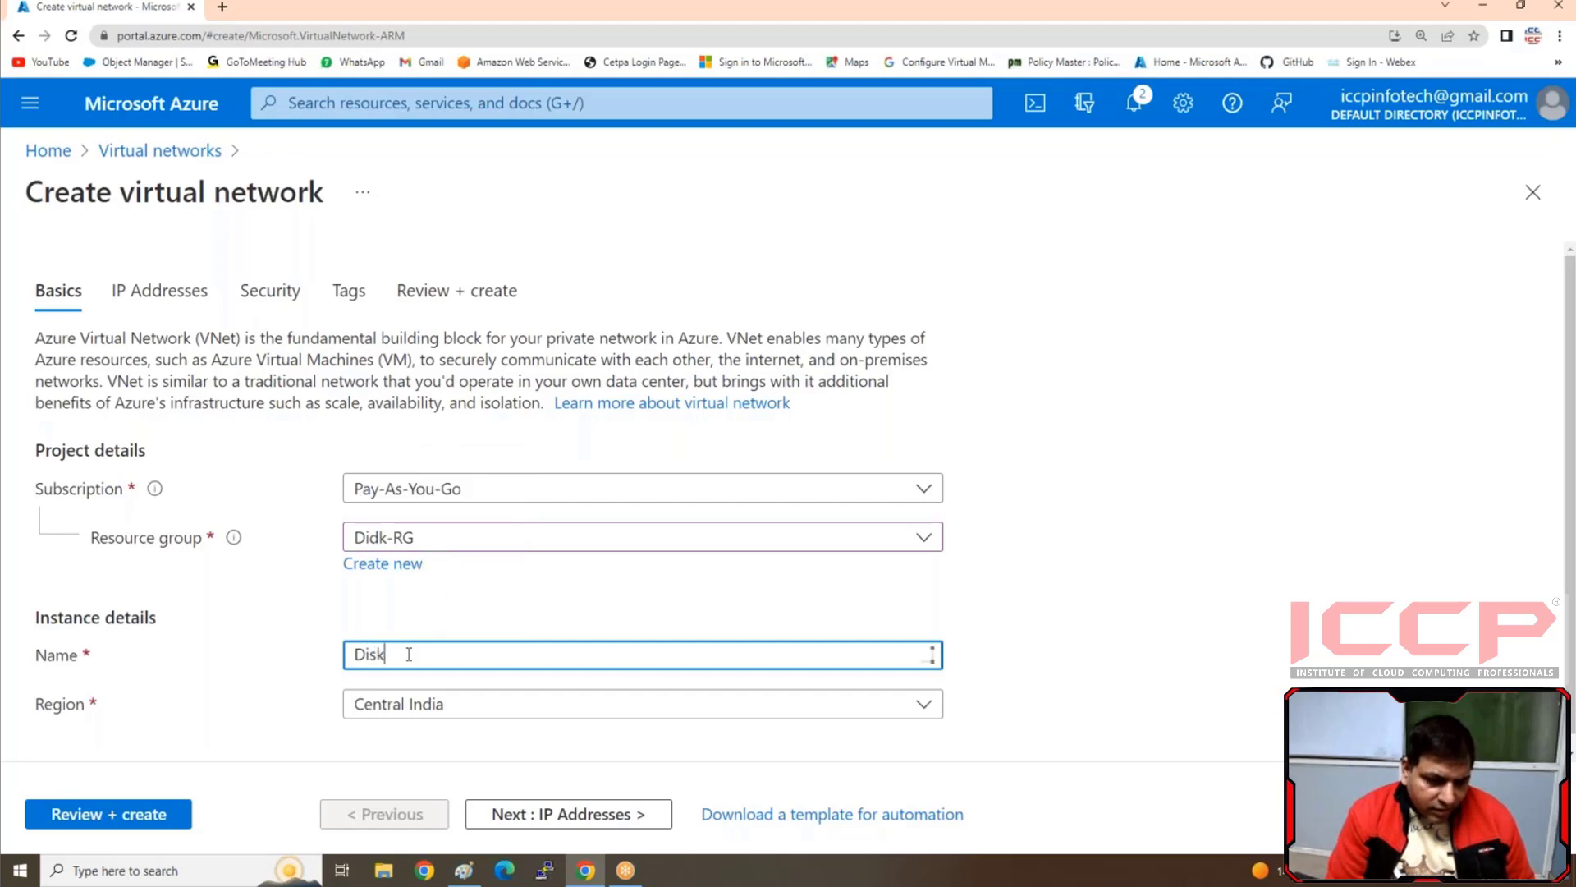
pyautogui.write('-Vn')
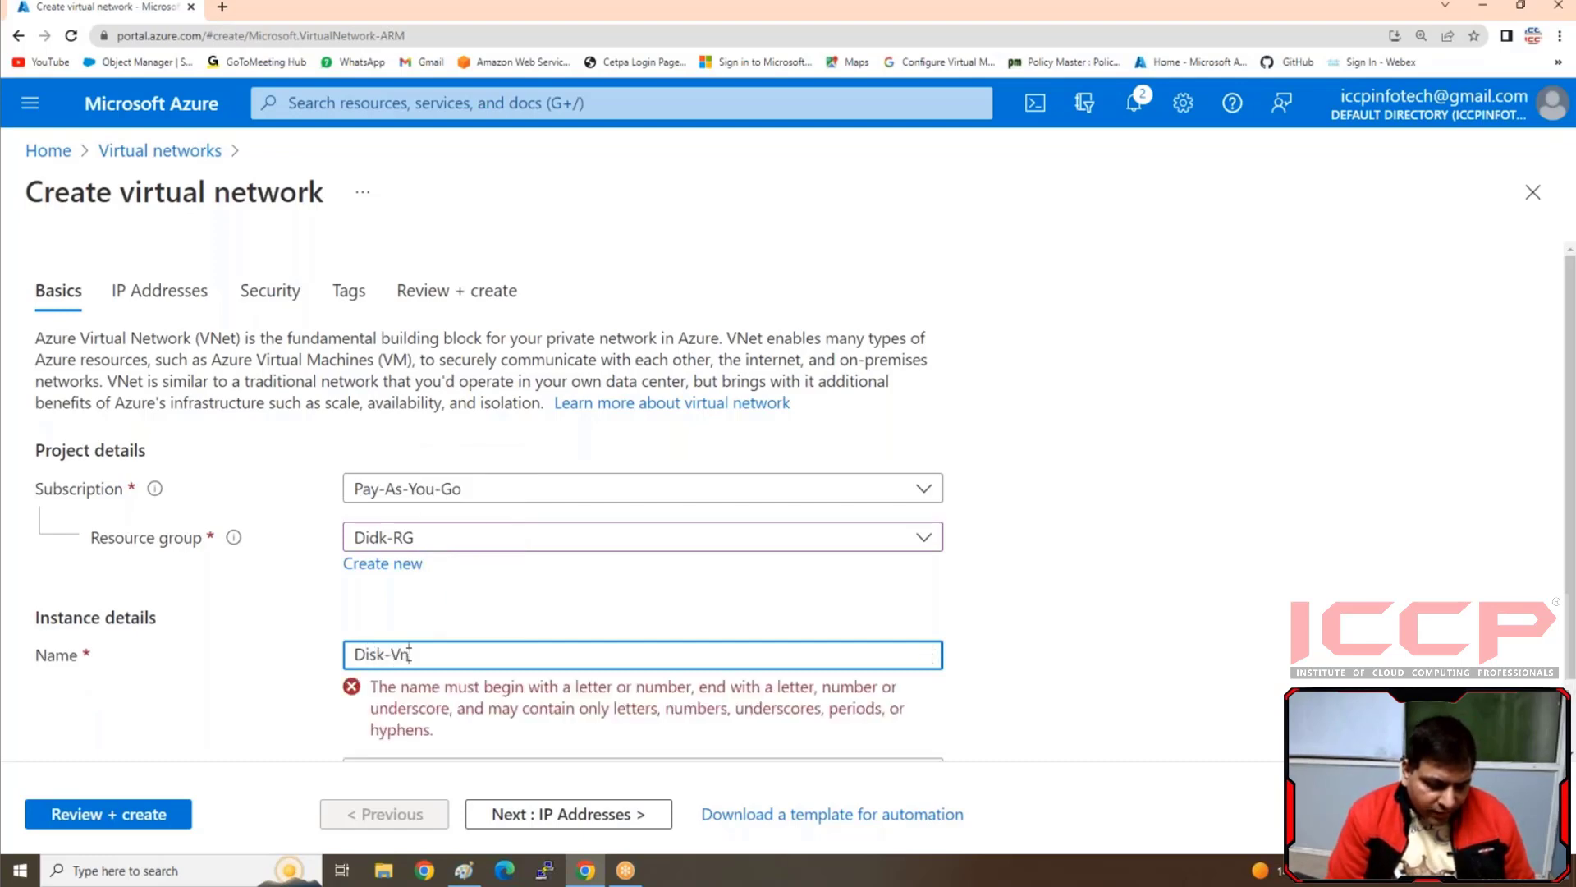
pyautogui.write('et')
pyautogui.scroll(-1, 474, 633)
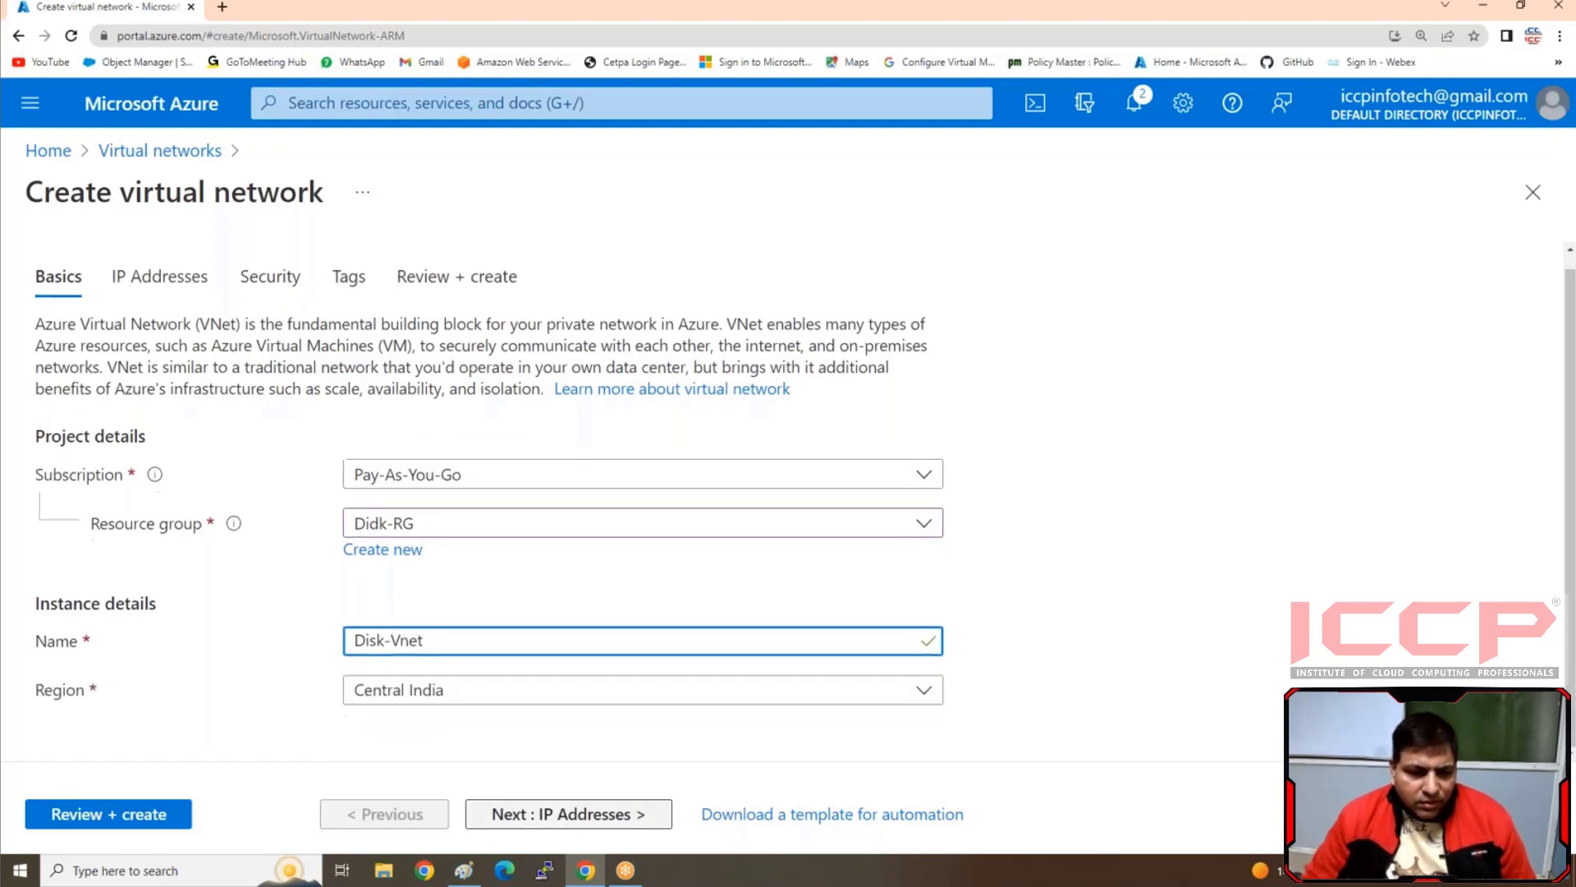
# Replace the virtual network's default IPv4 address space with 192.168.1.0/24
pyautogui.click(499, 820)
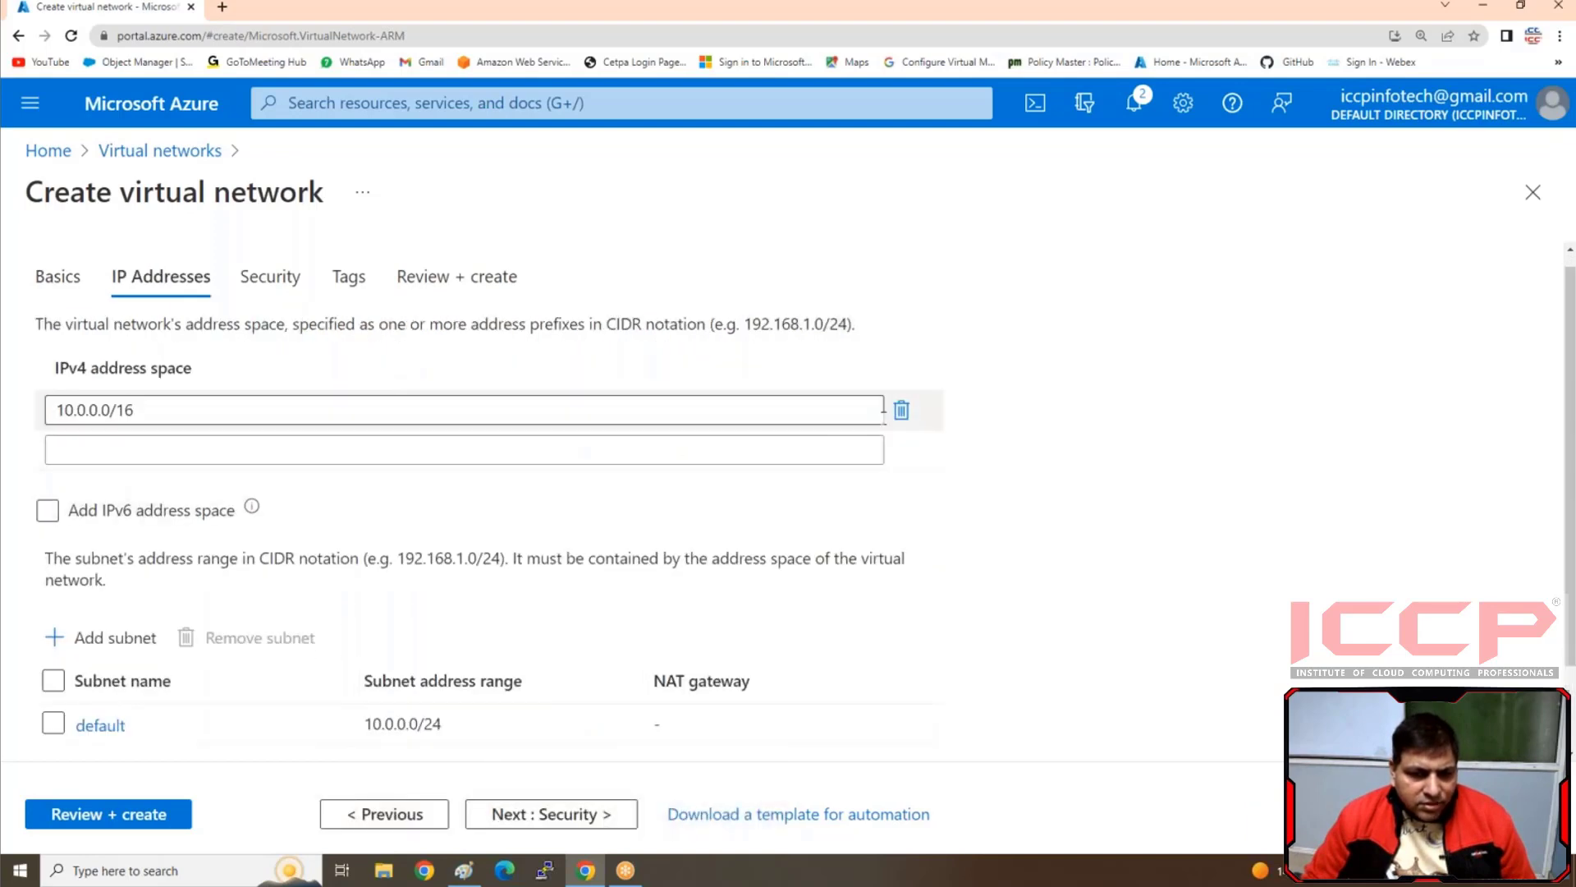
pyautogui.moveTo(823, 408); pyautogui.dragTo(46, 324)
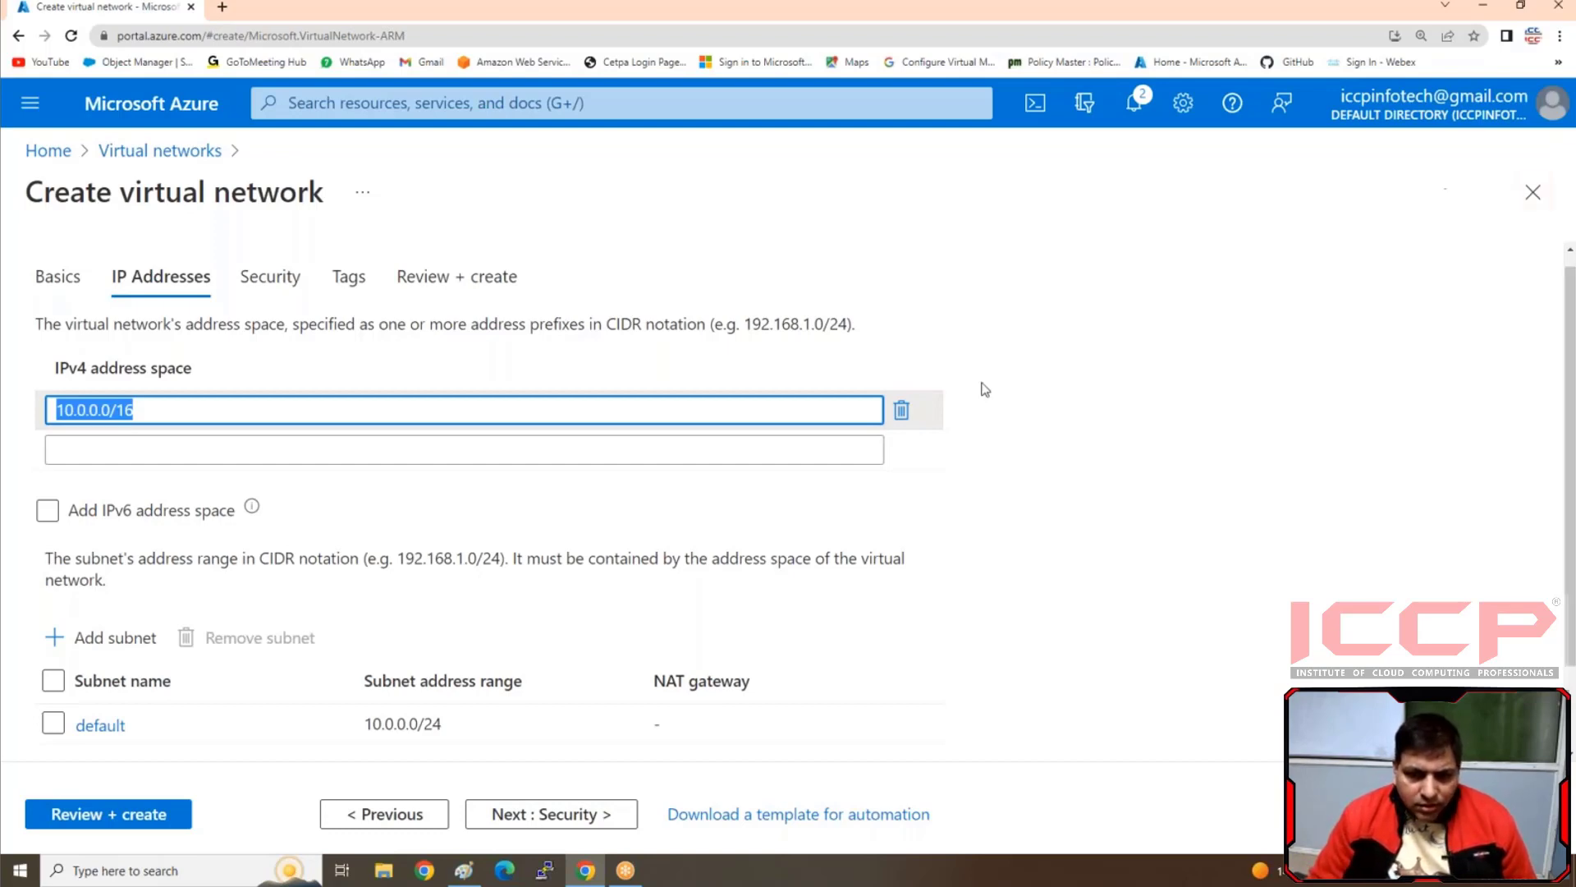
pyautogui.click(901, 412)
pyautogui.click(688, 415)
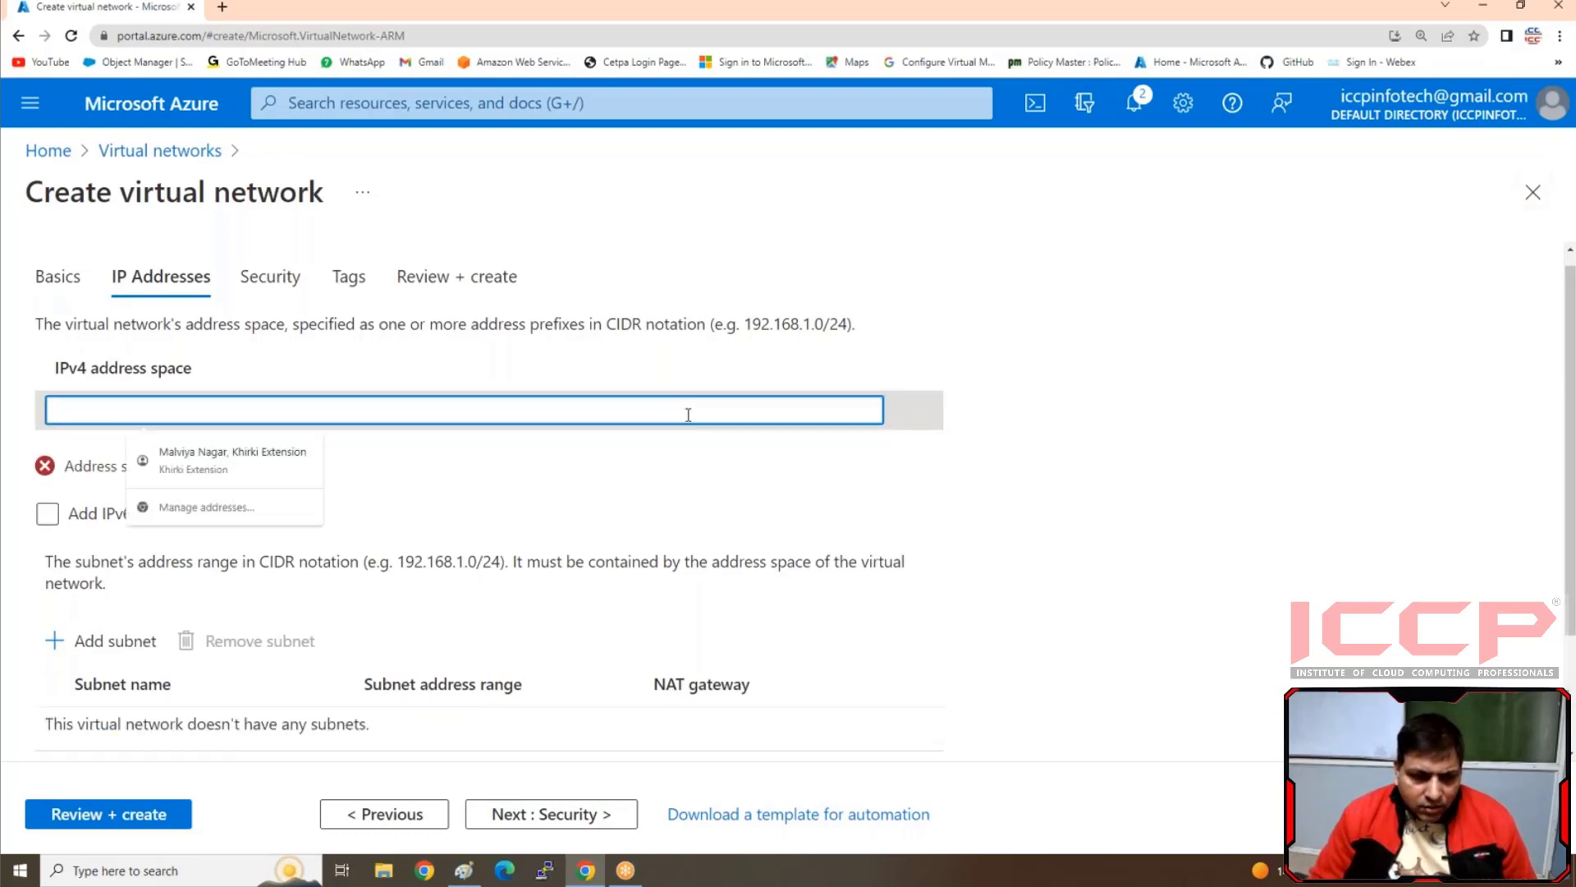
pyautogui.write('192.168.1')
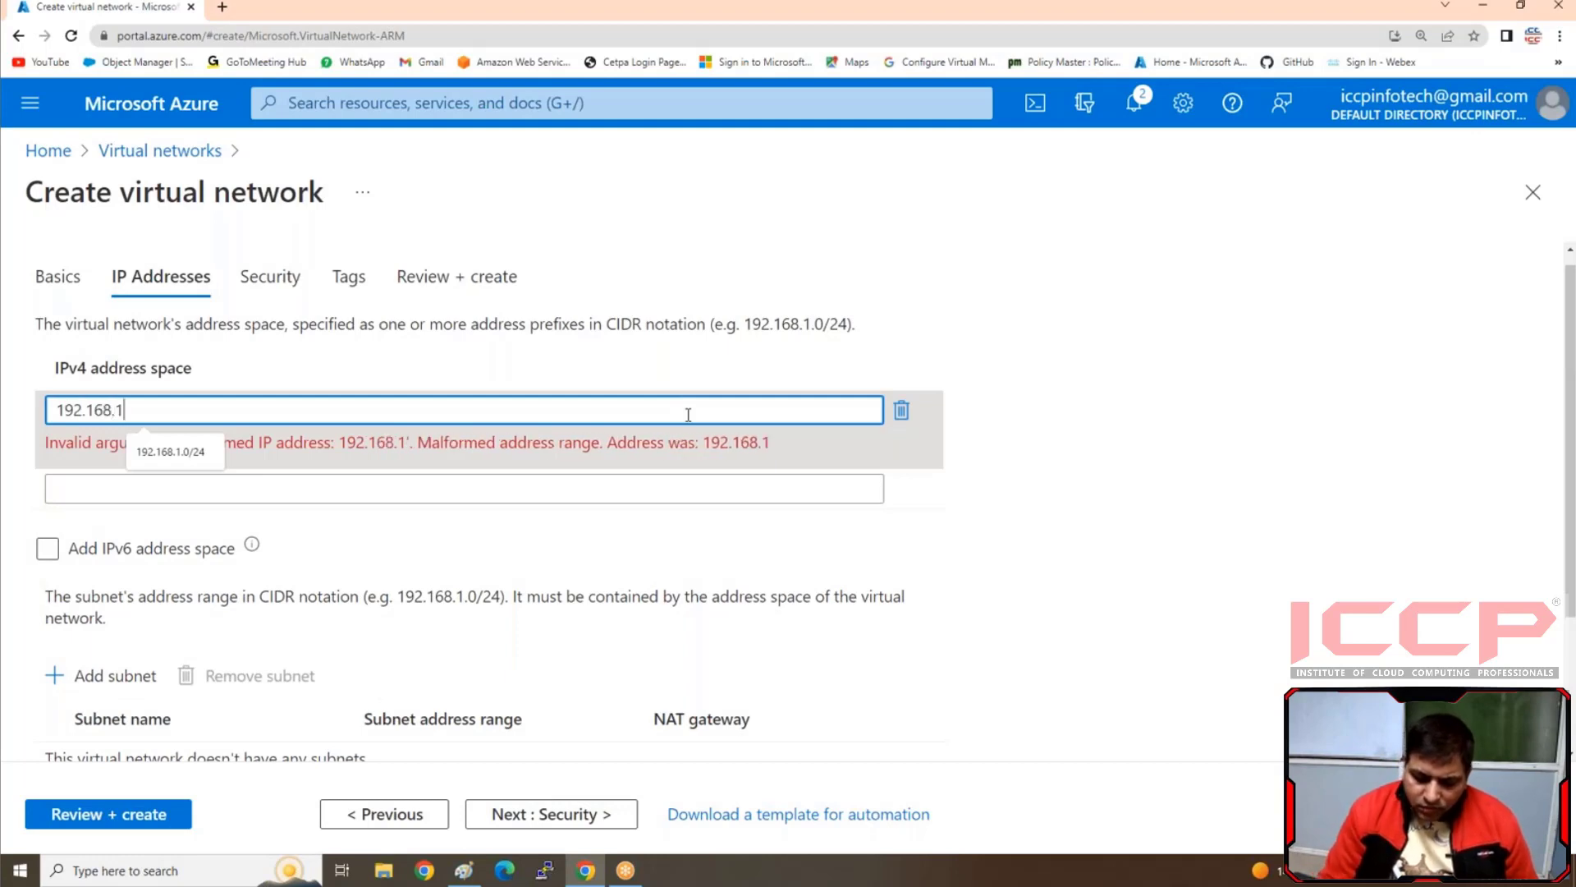
pyautogui.write('.0/24')
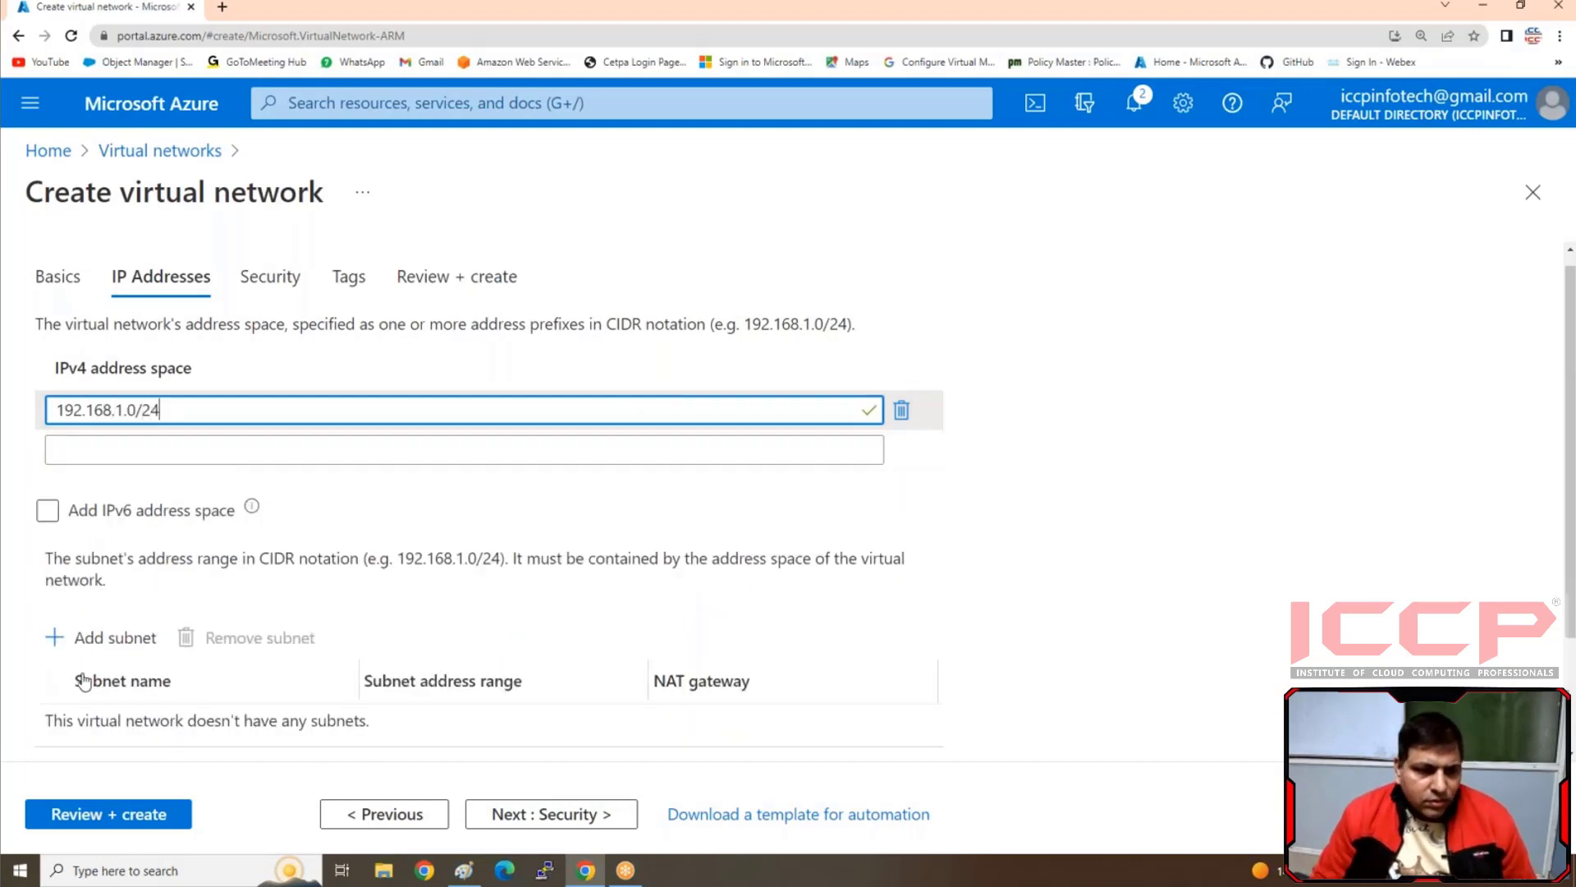
# Add a subnet named Sub1 with address range 192.168.1.0/25, then validate and create the virtual network
pyautogui.click(109, 652)
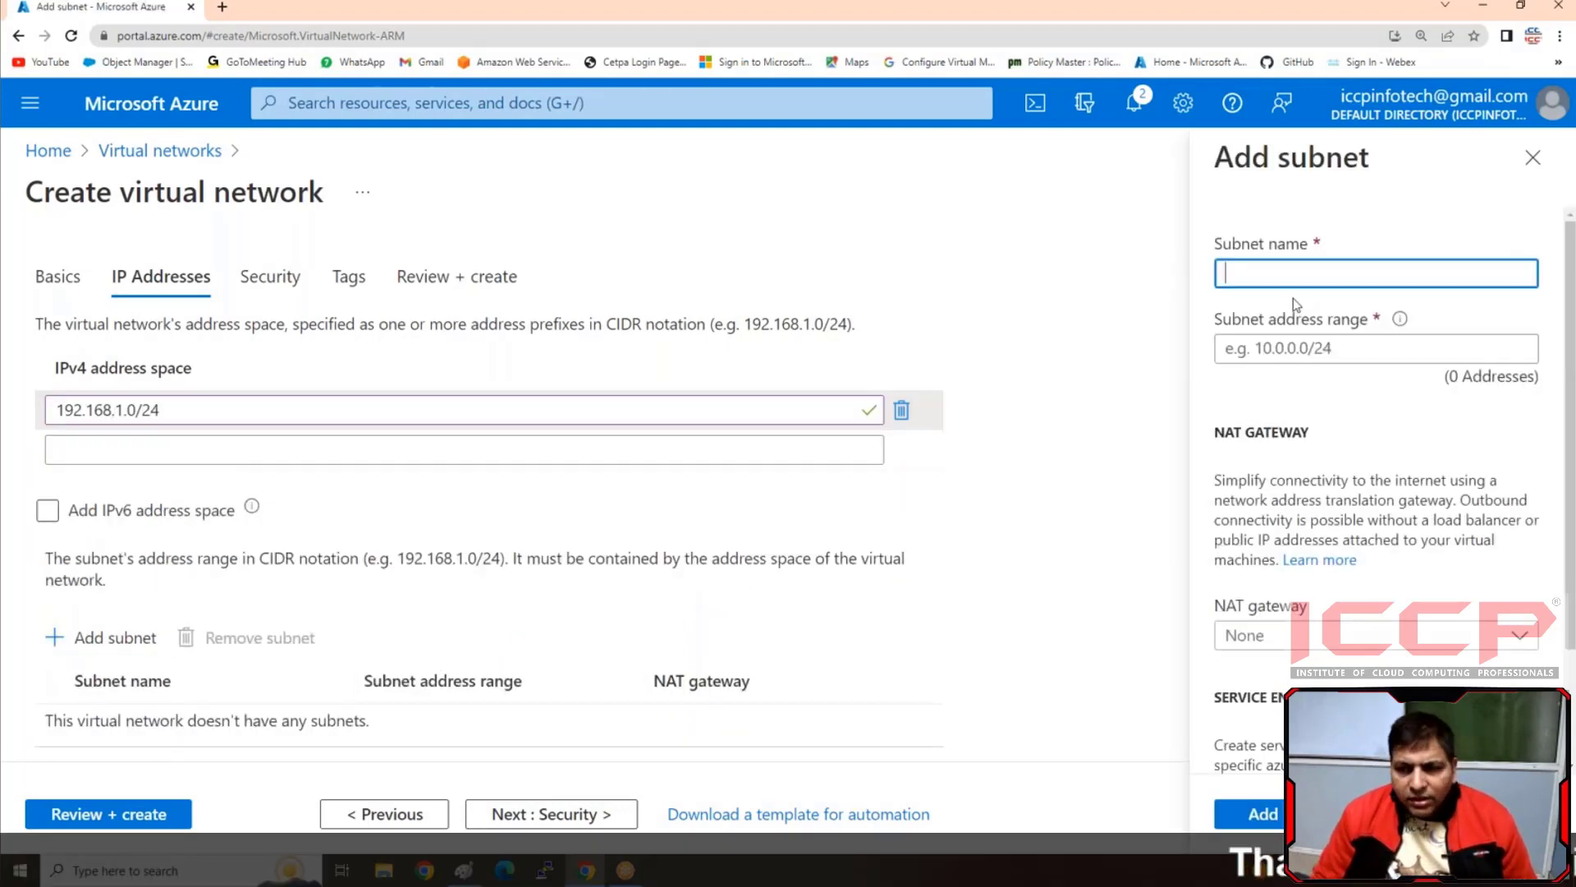
pyautogui.write('Sub1')
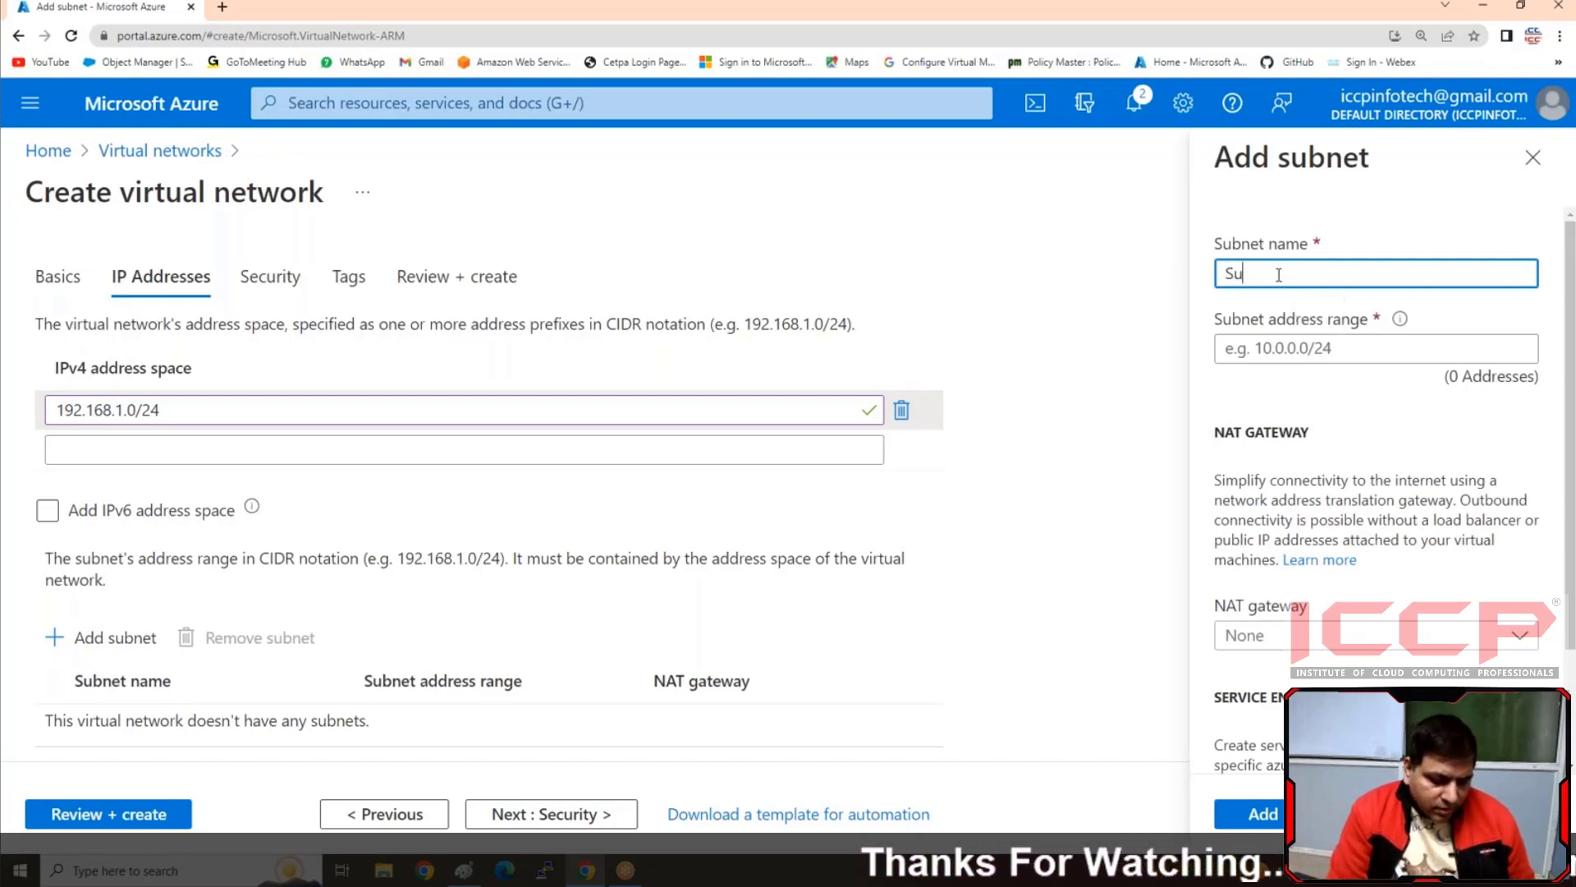
pyautogui.click(1330, 352)
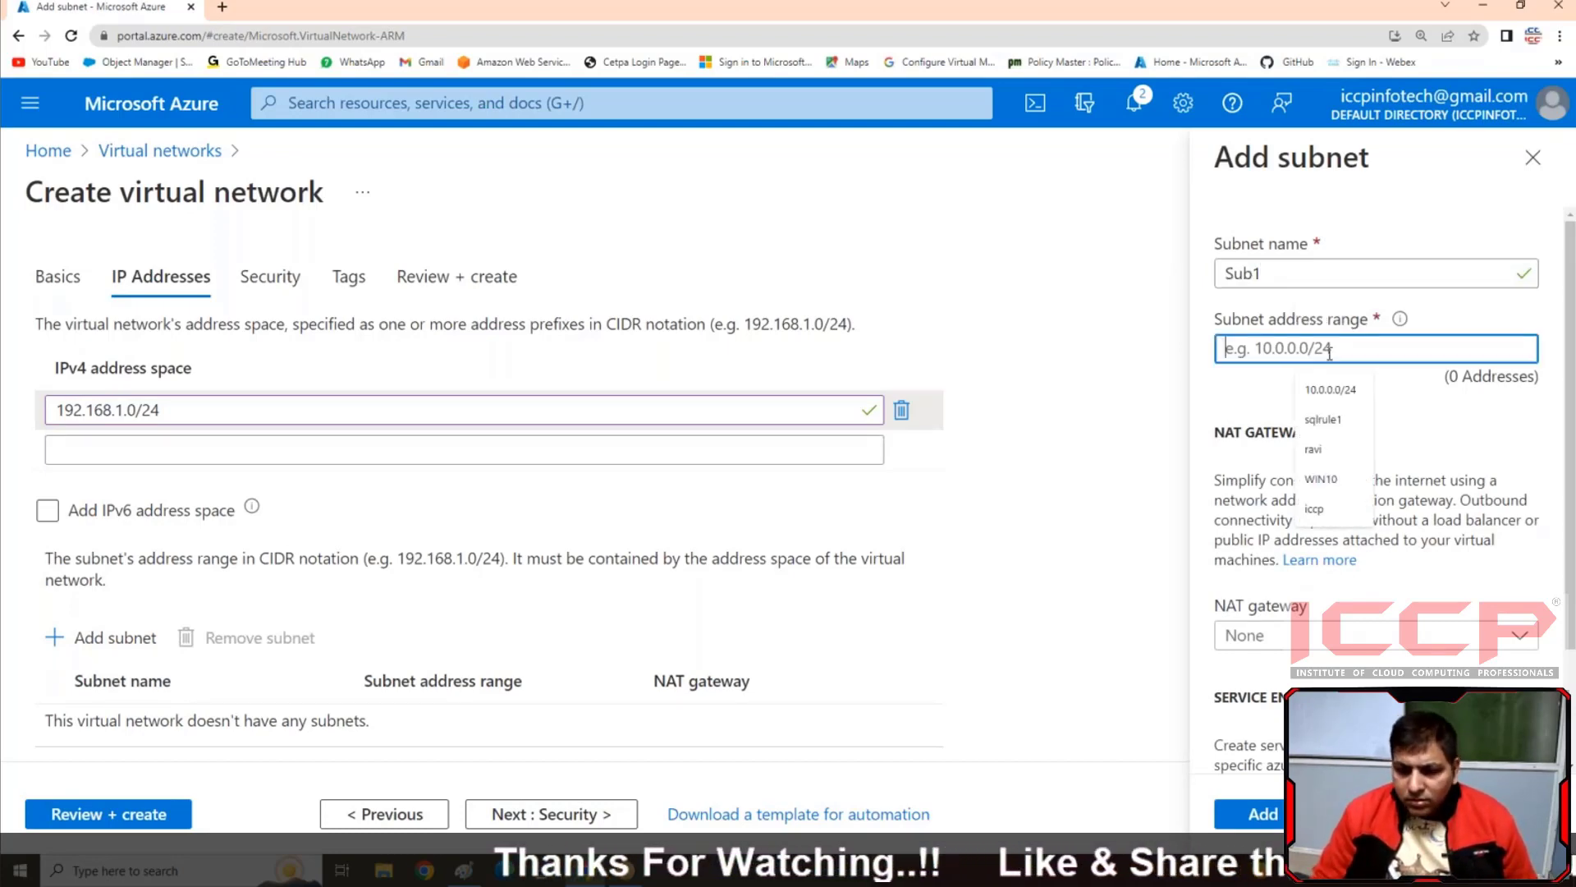
pyautogui.write('192.158.1')
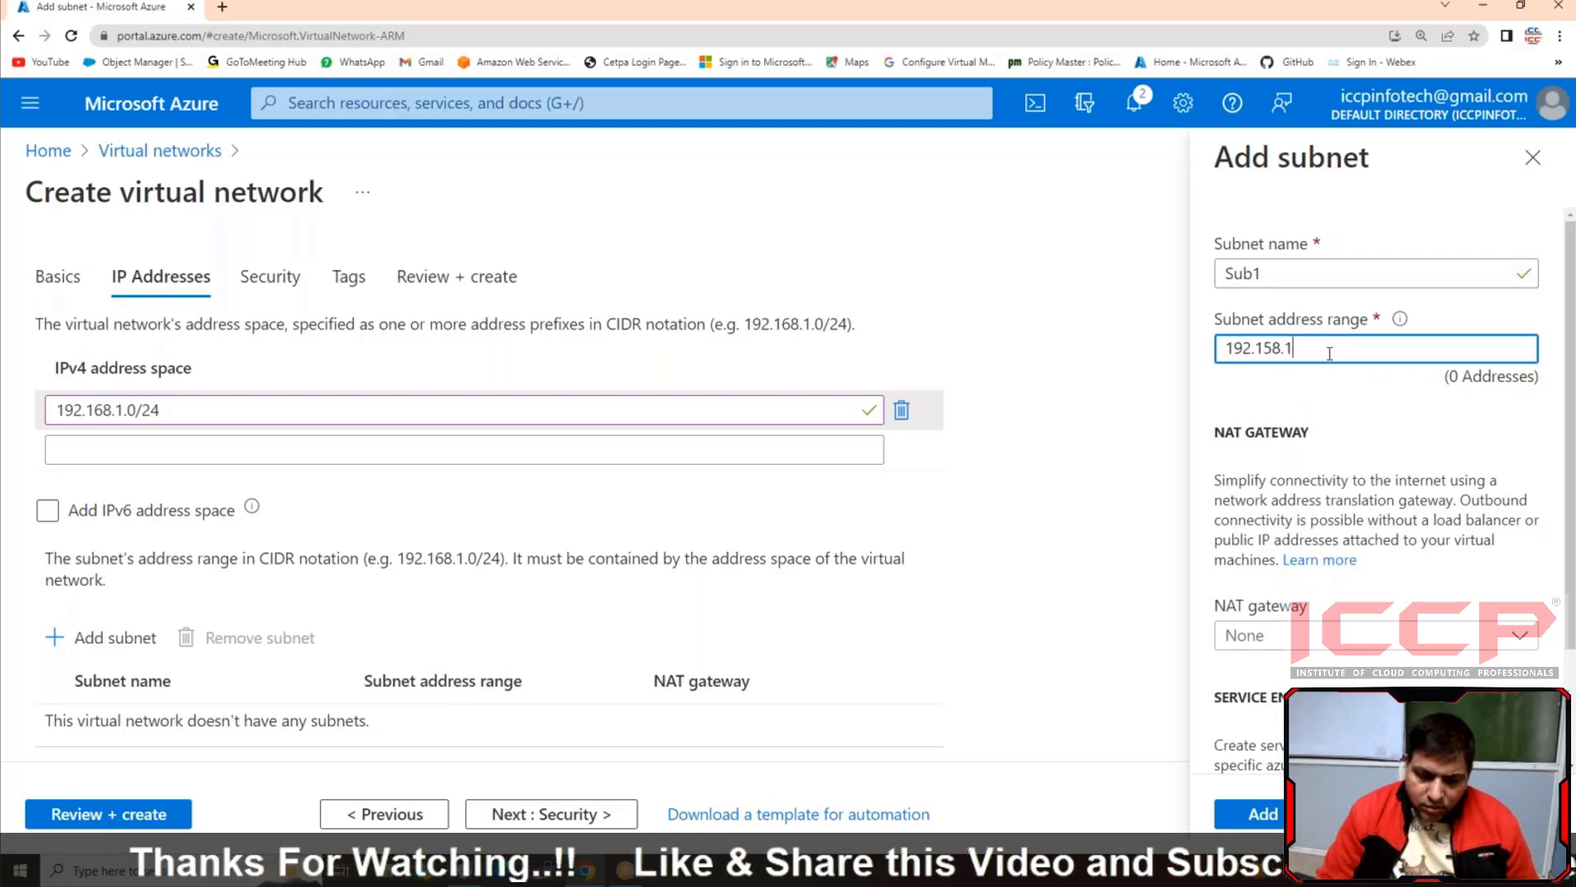
pyautogui.write('.0/24')
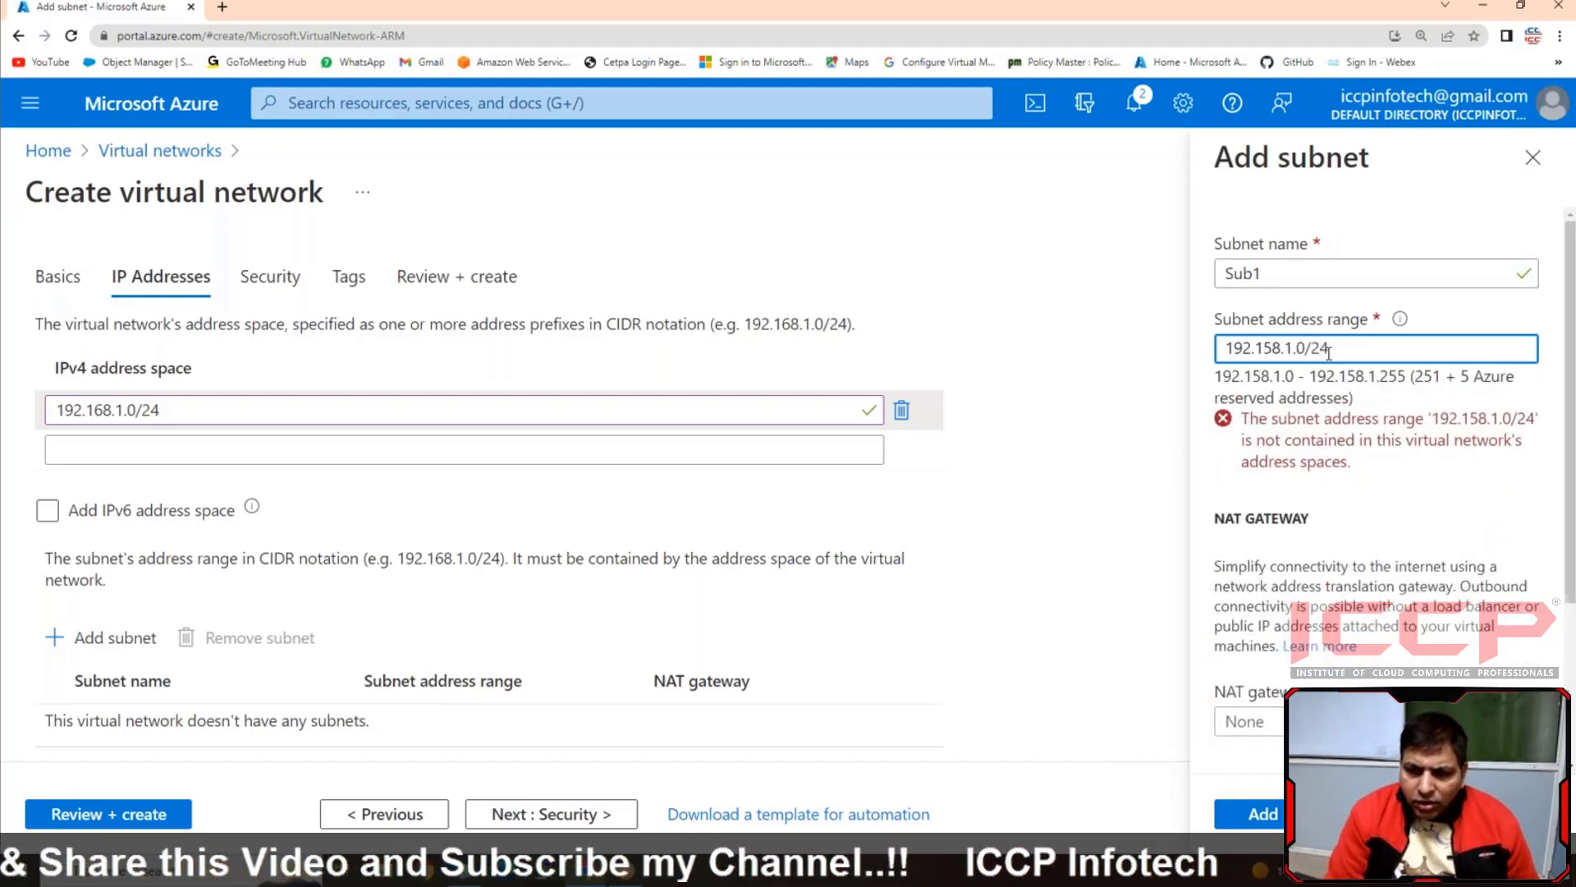
pyautogui.press('BackSpace')
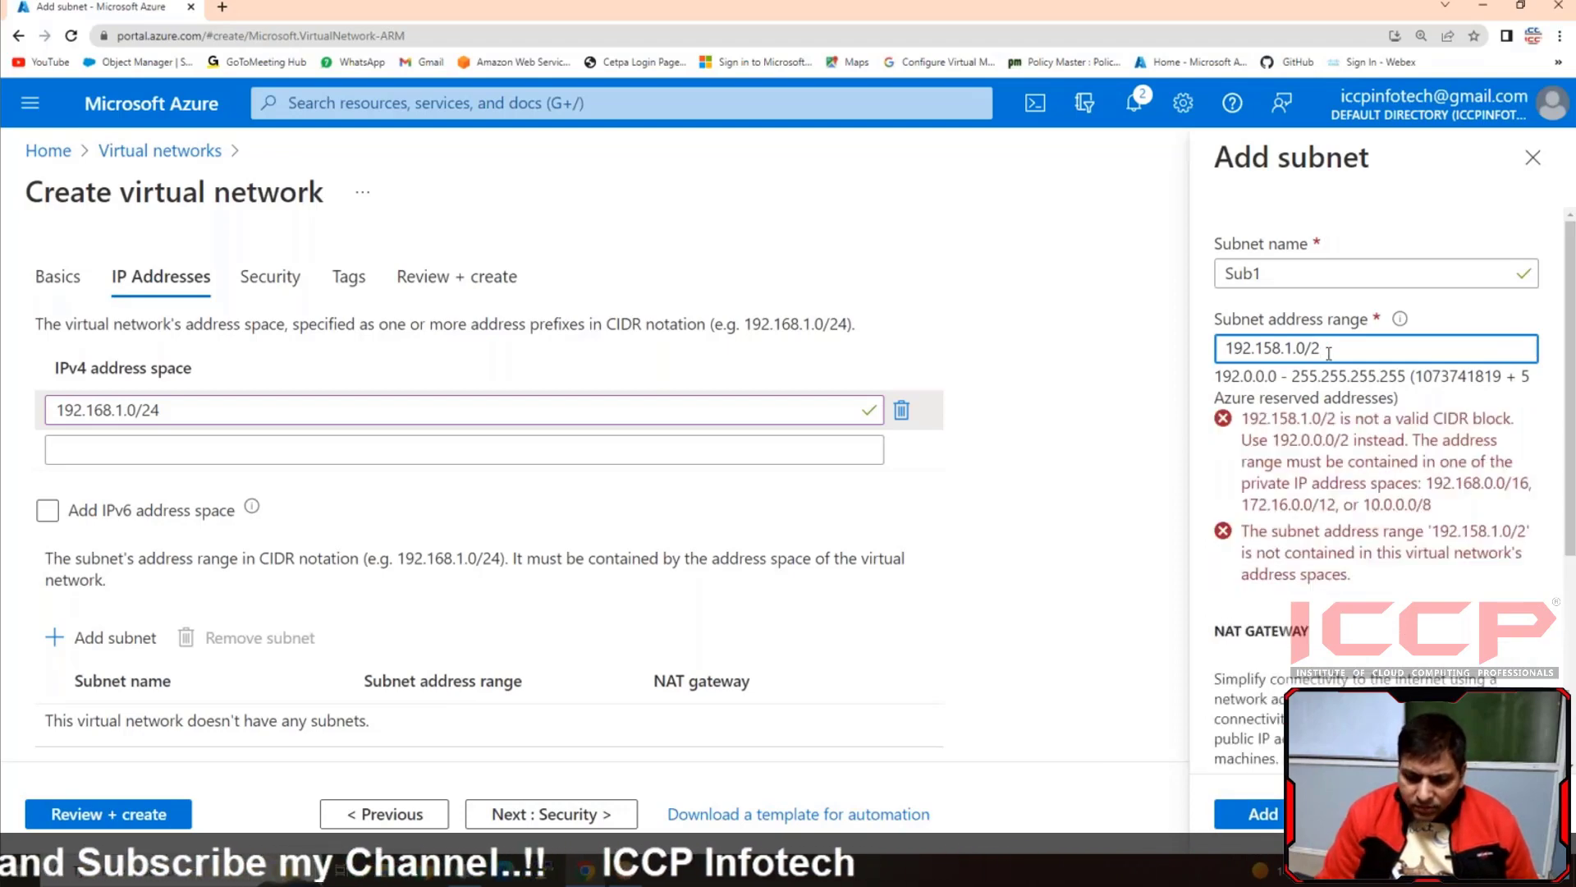
pyautogui.write('5')
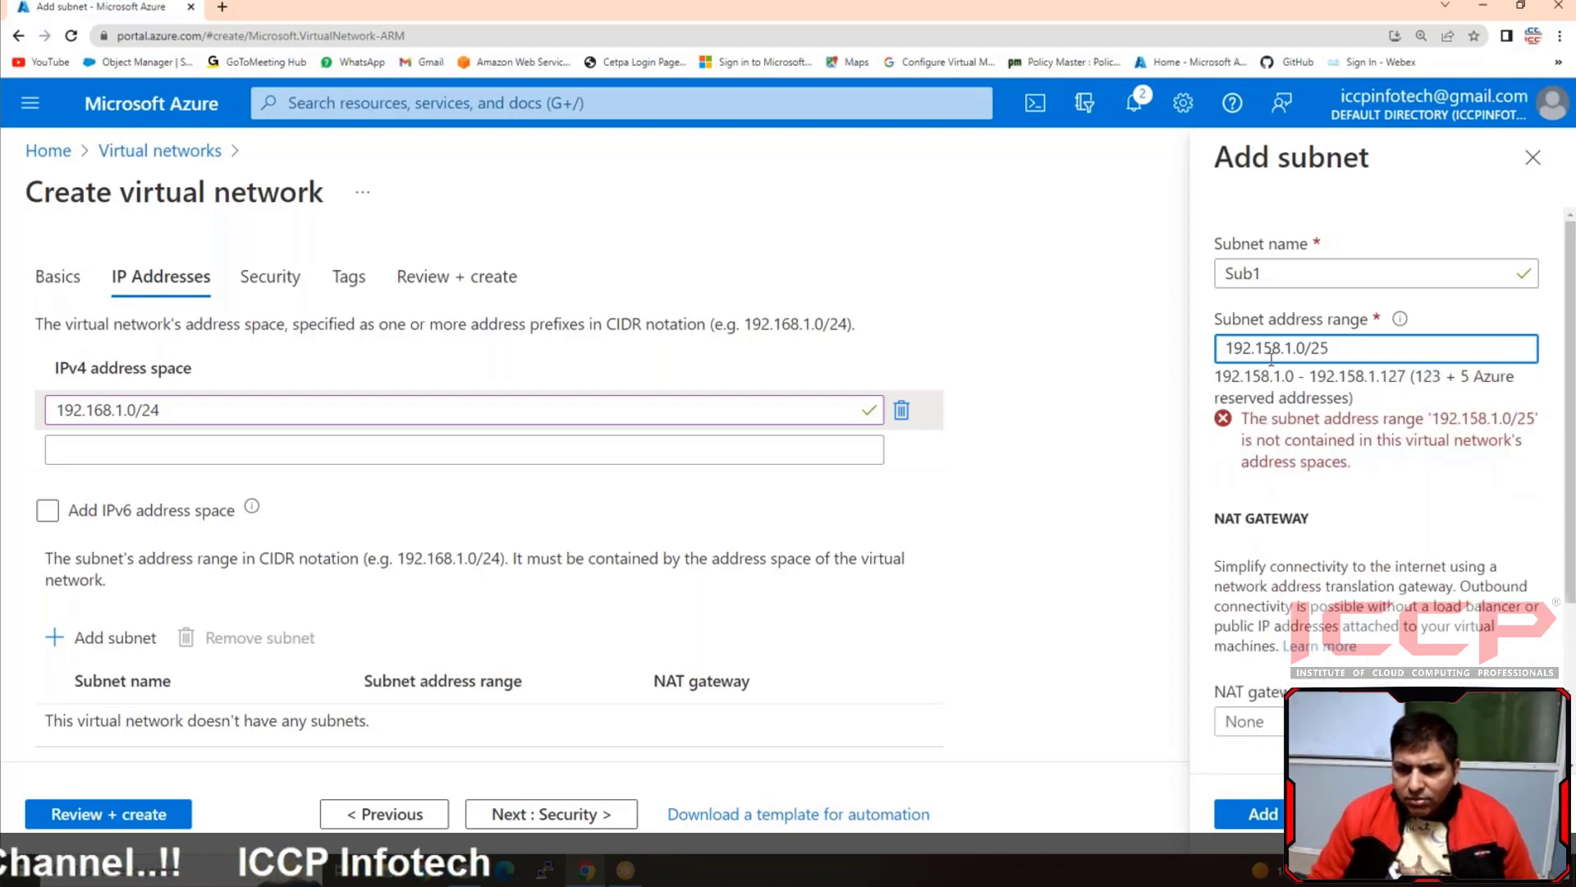
pyautogui.click(1281, 347)
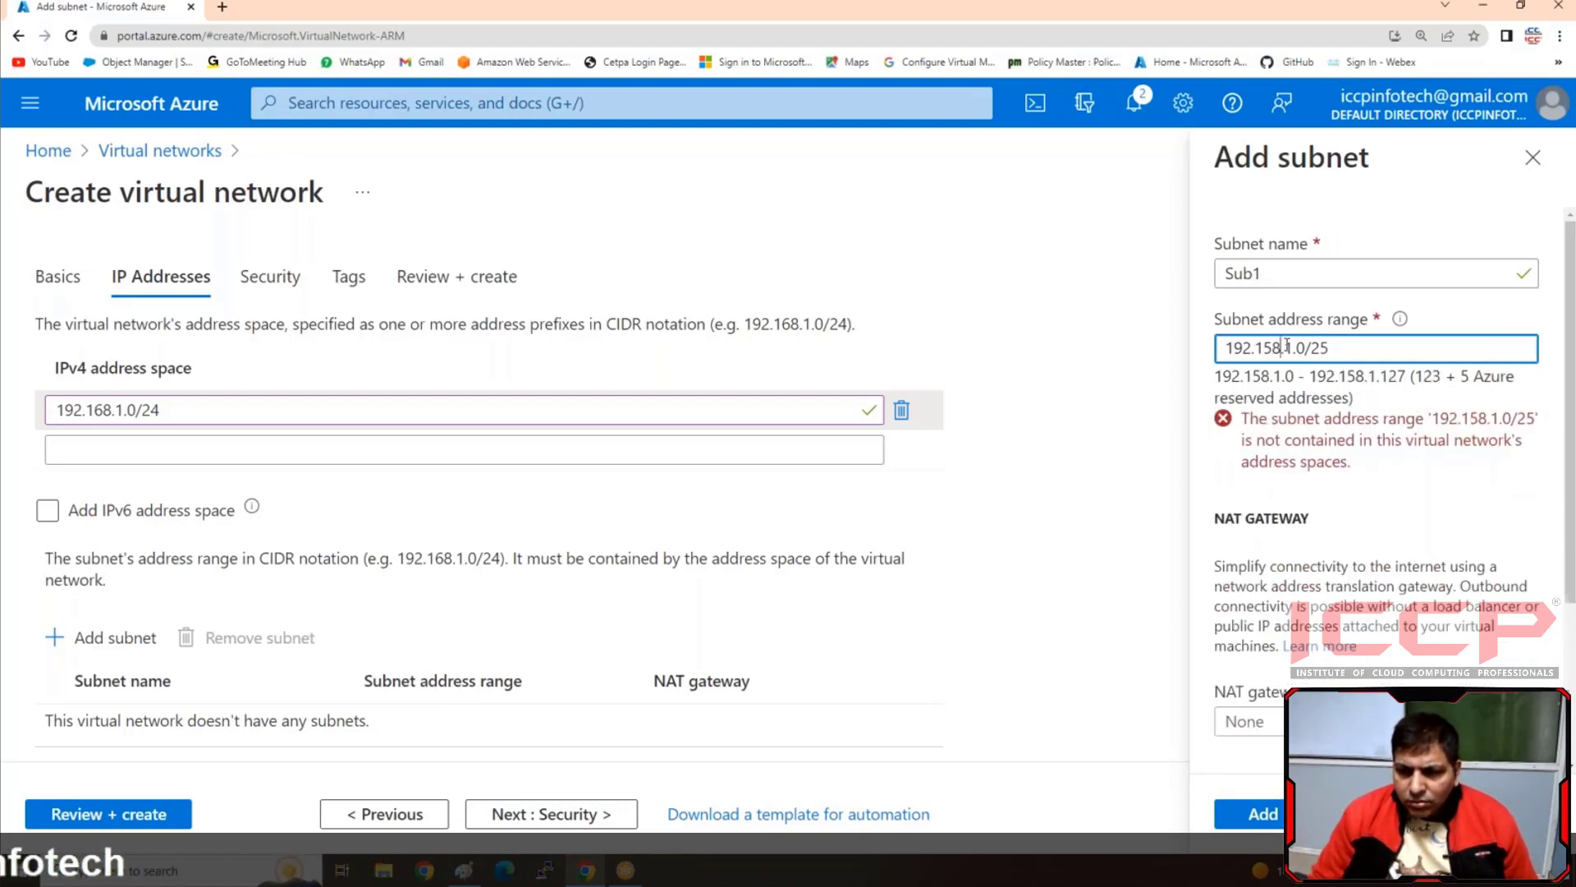
pyautogui.press('BackSpace')
pyautogui.press('BackSpace')
pyautogui.write('68')
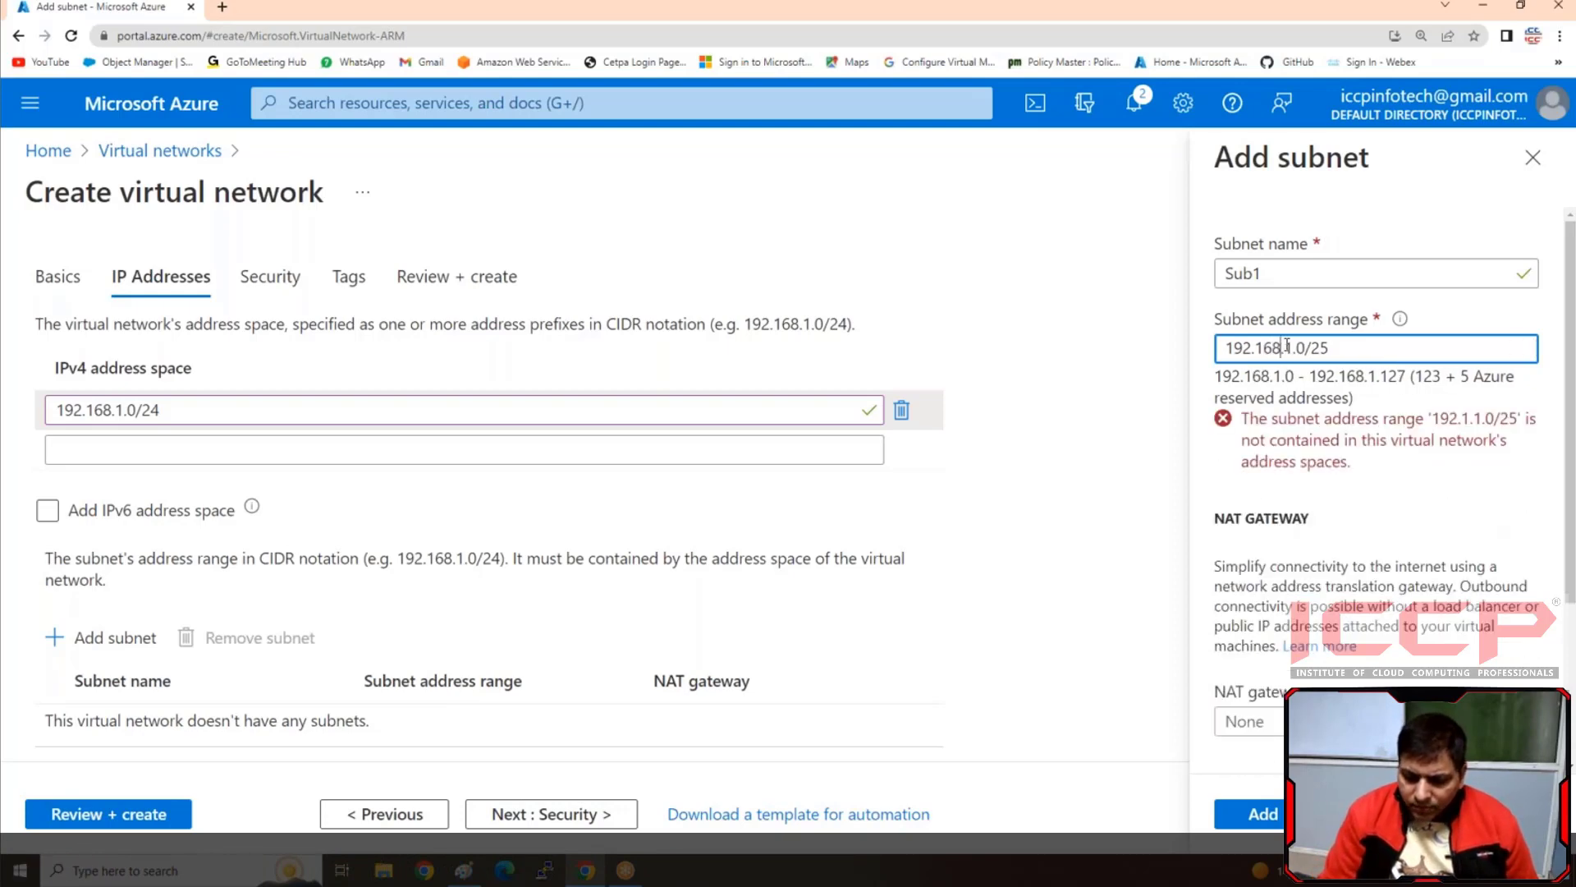
pyautogui.click(1268, 816)
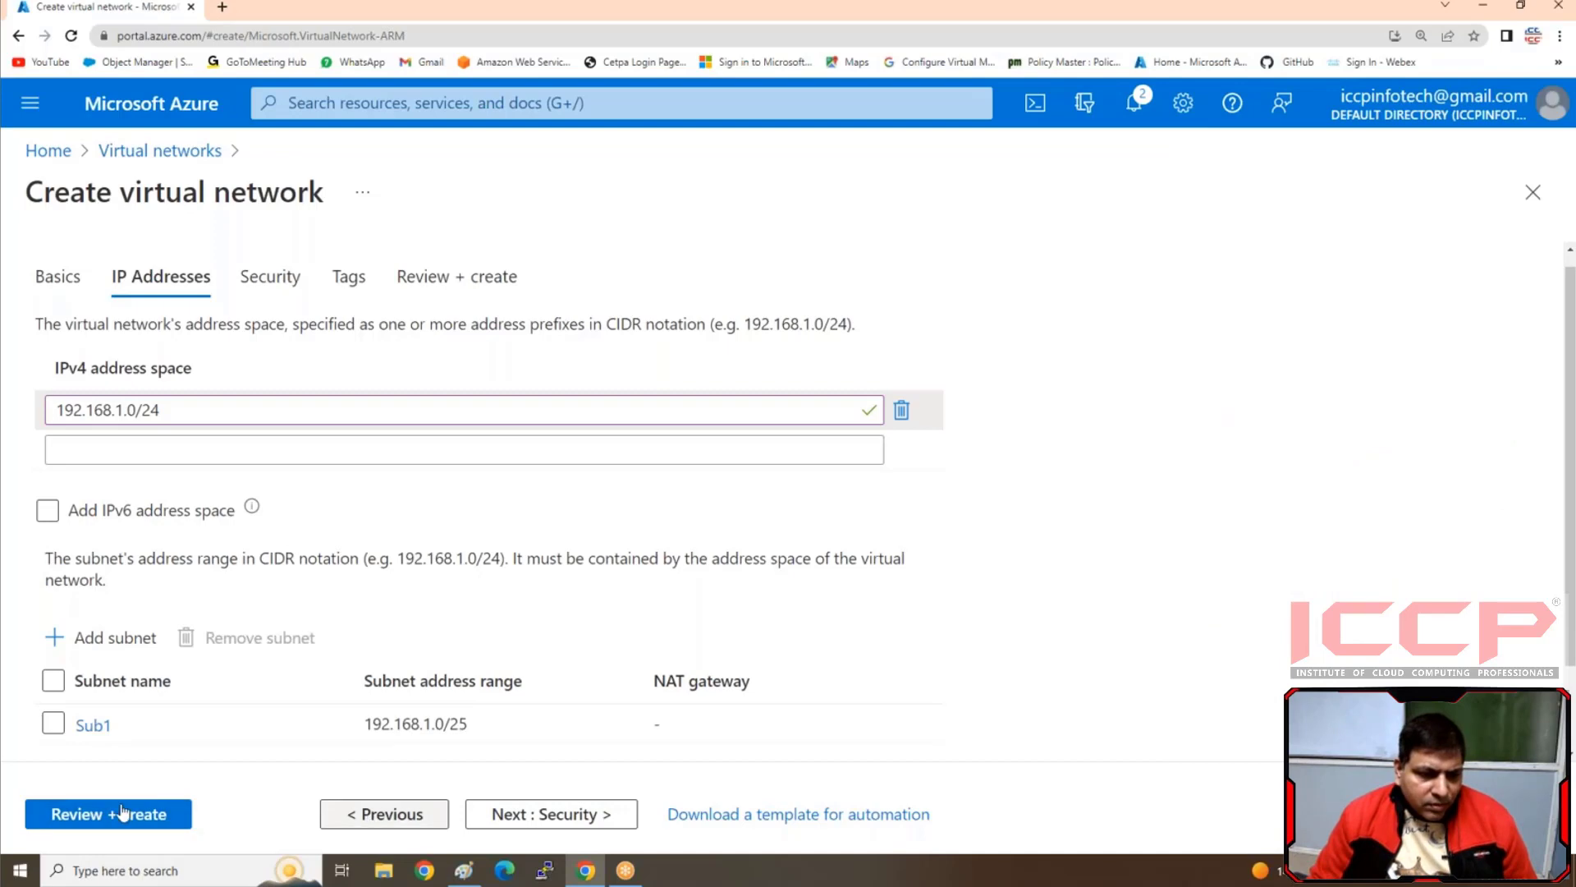
pyautogui.click(115, 817)
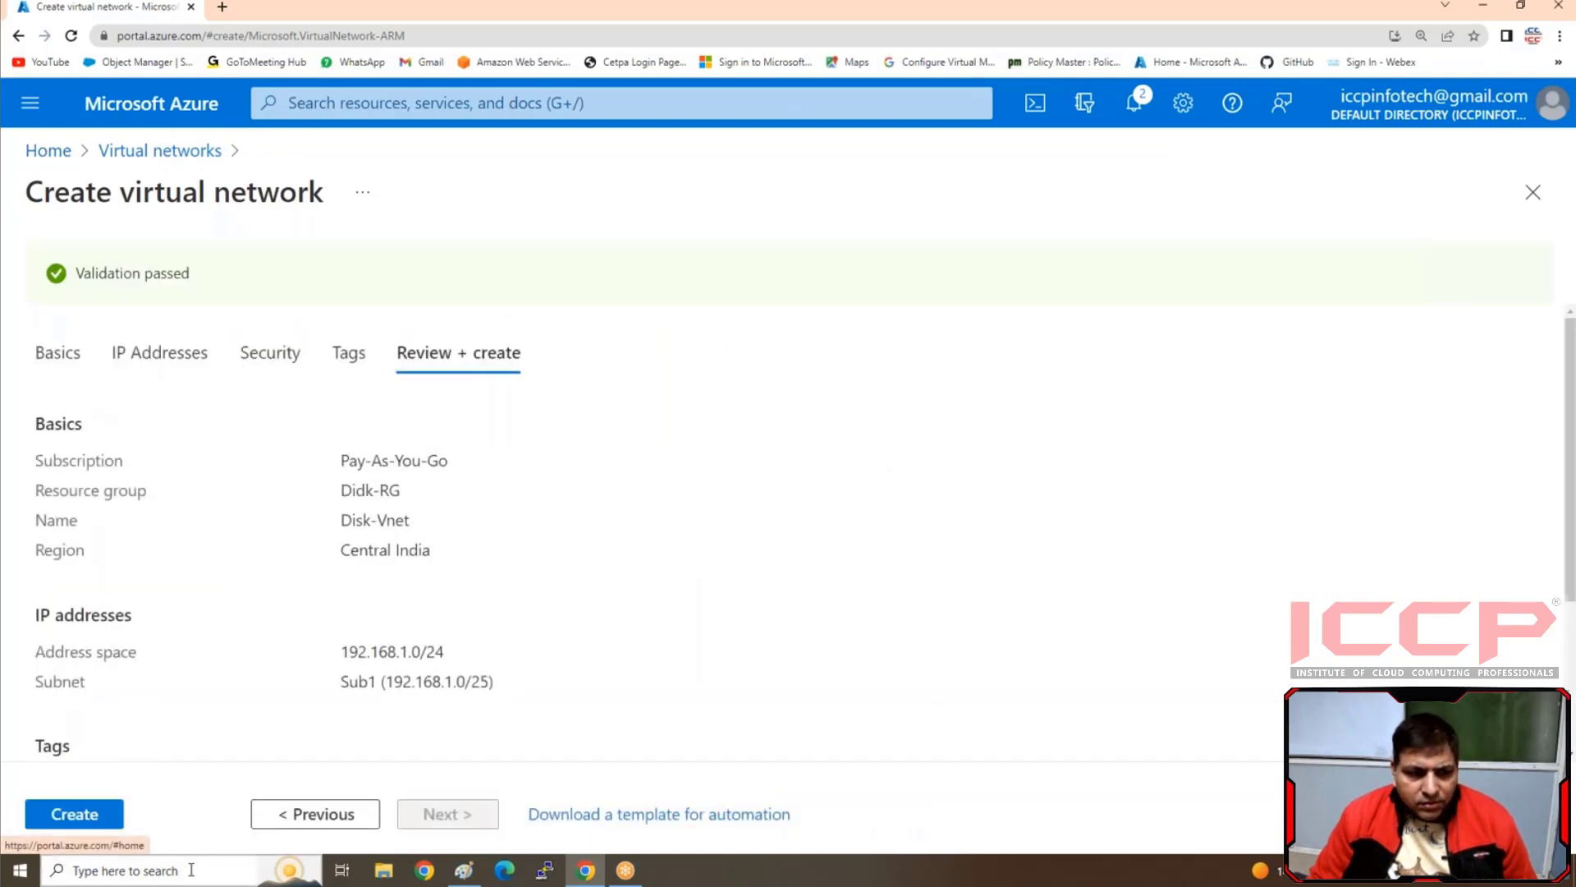
pyautogui.click(62, 817)
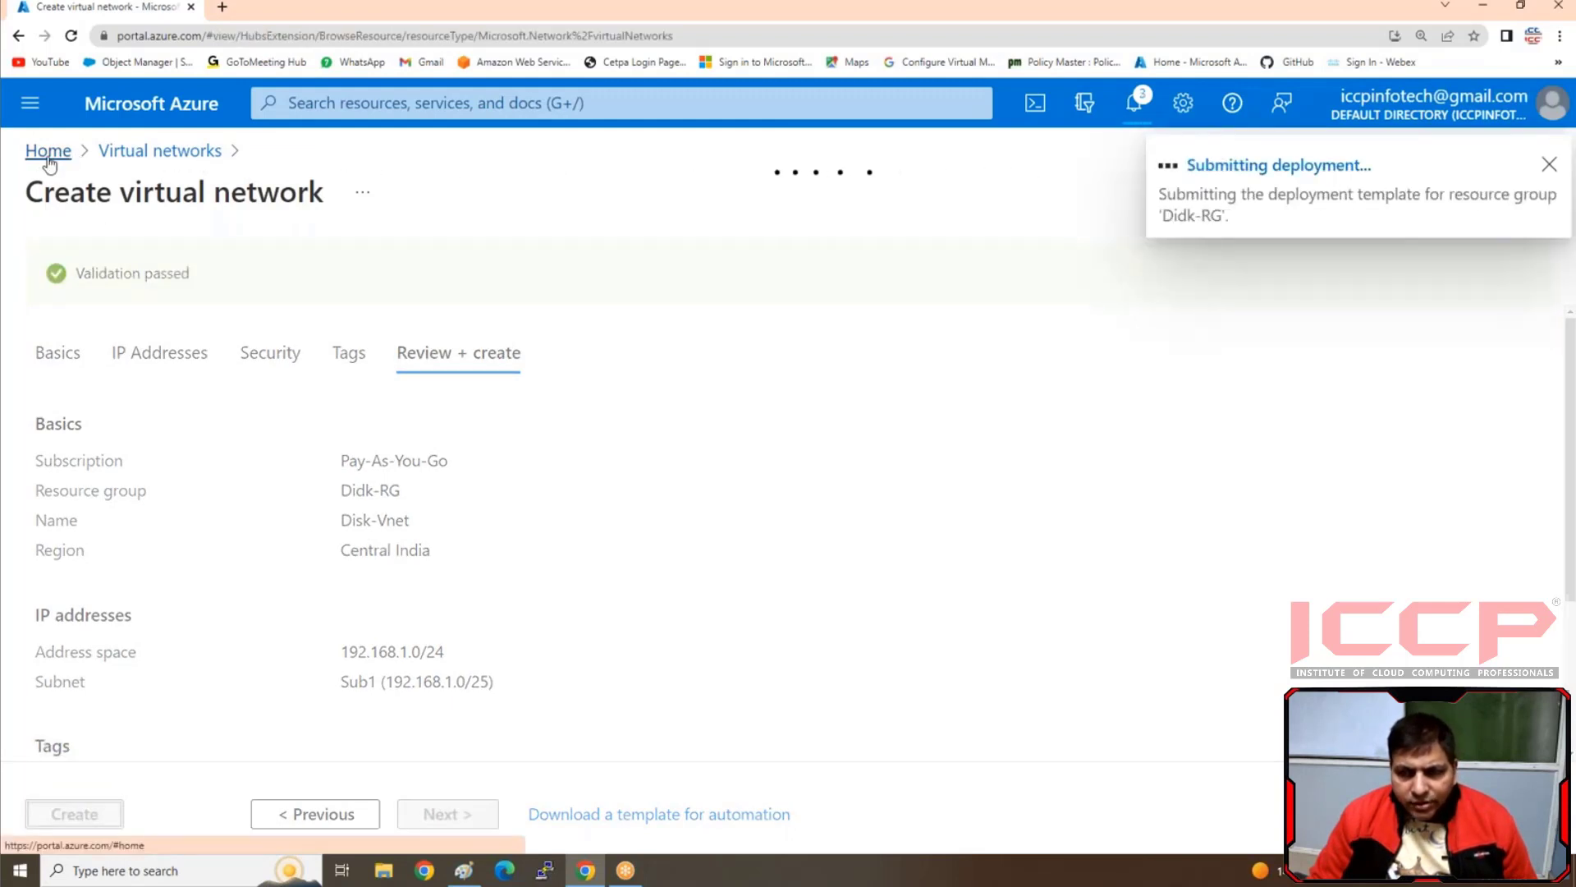
# Add an inbound security rule to the Disk-NSG network security group with * as the destination port range
pyautogui.click(48, 156)
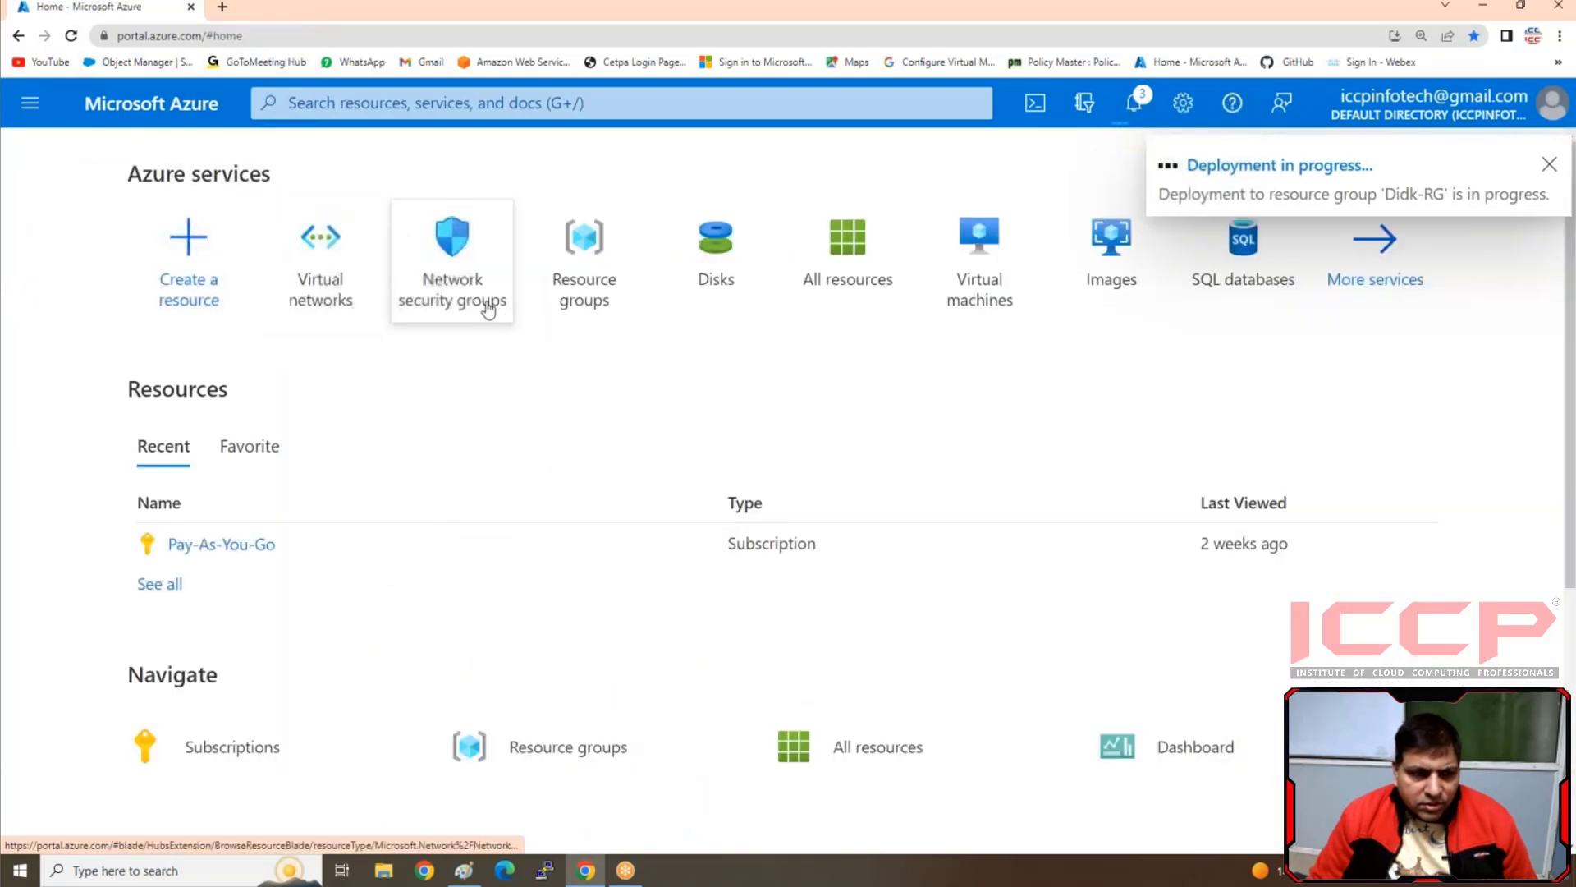
pyautogui.click(462, 304)
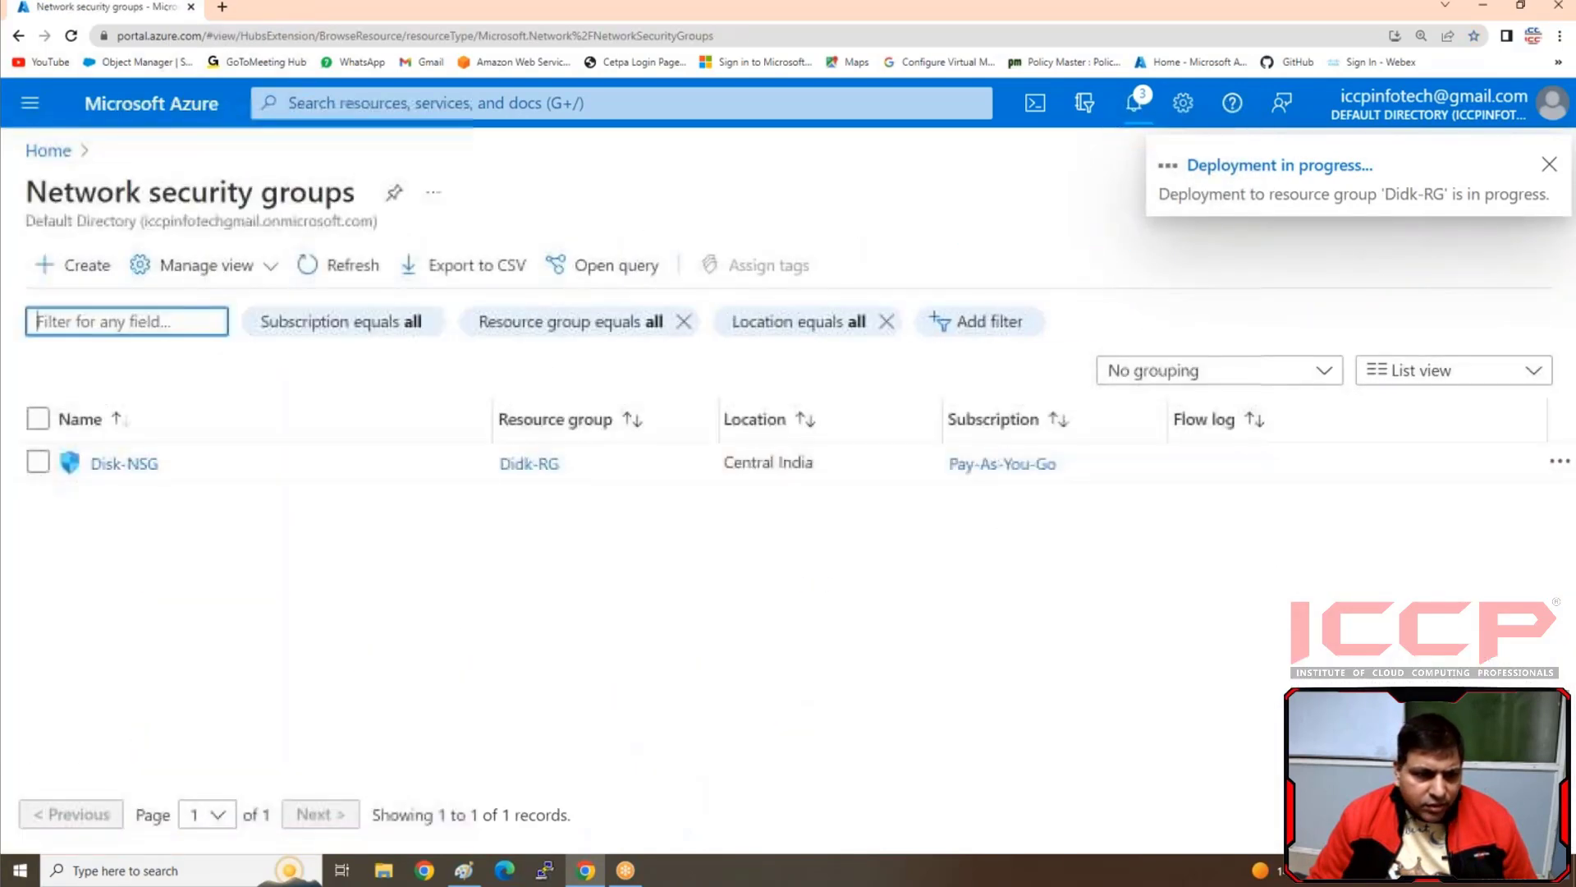
pyautogui.click(128, 463)
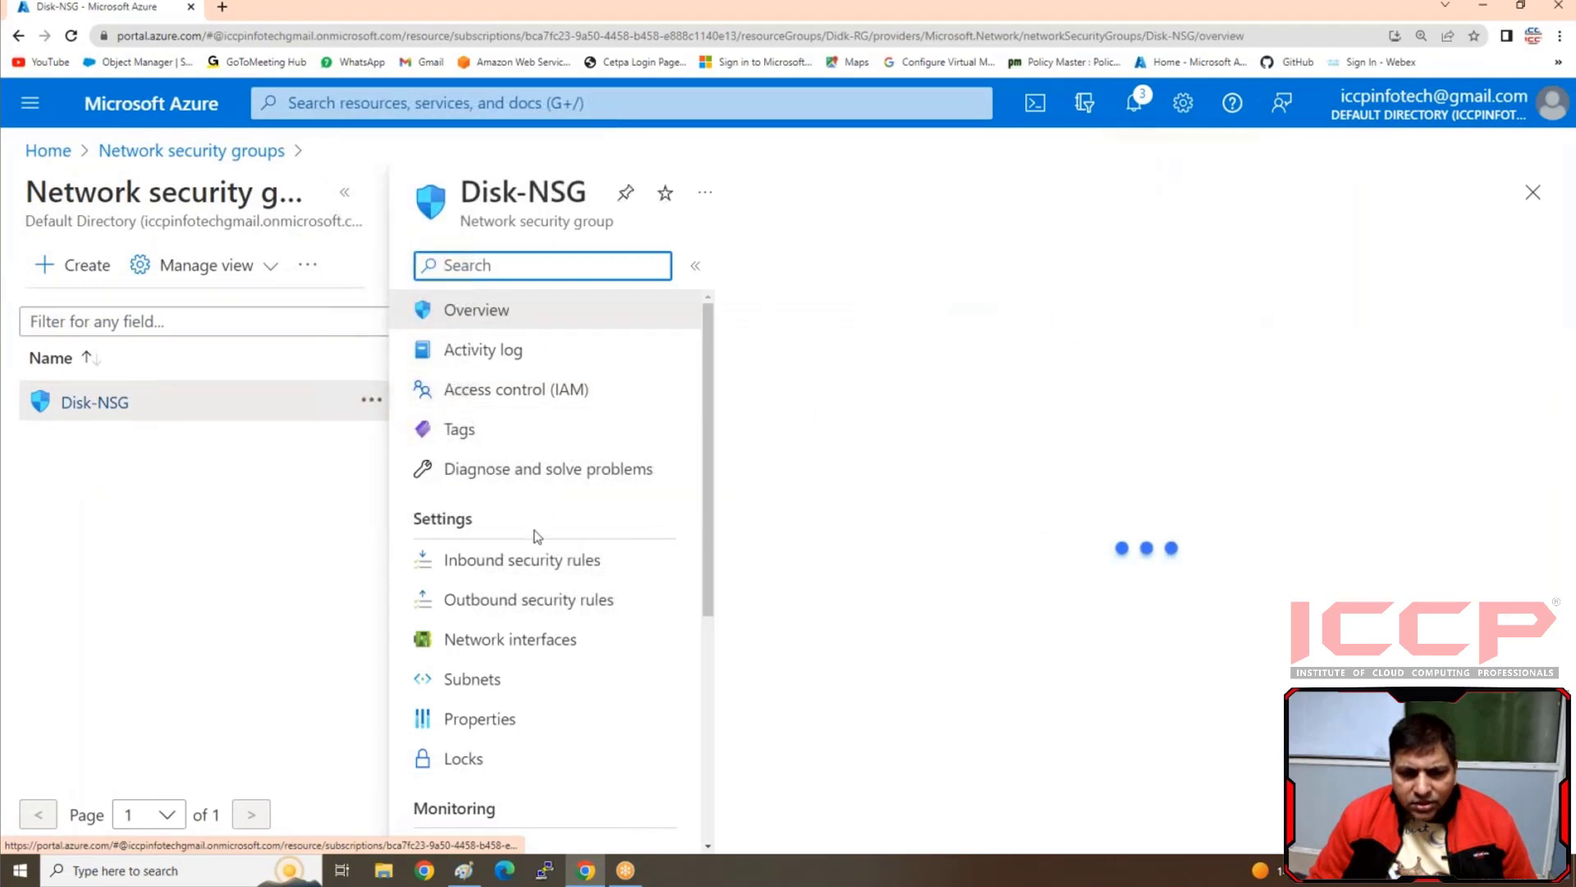
pyautogui.click(529, 563)
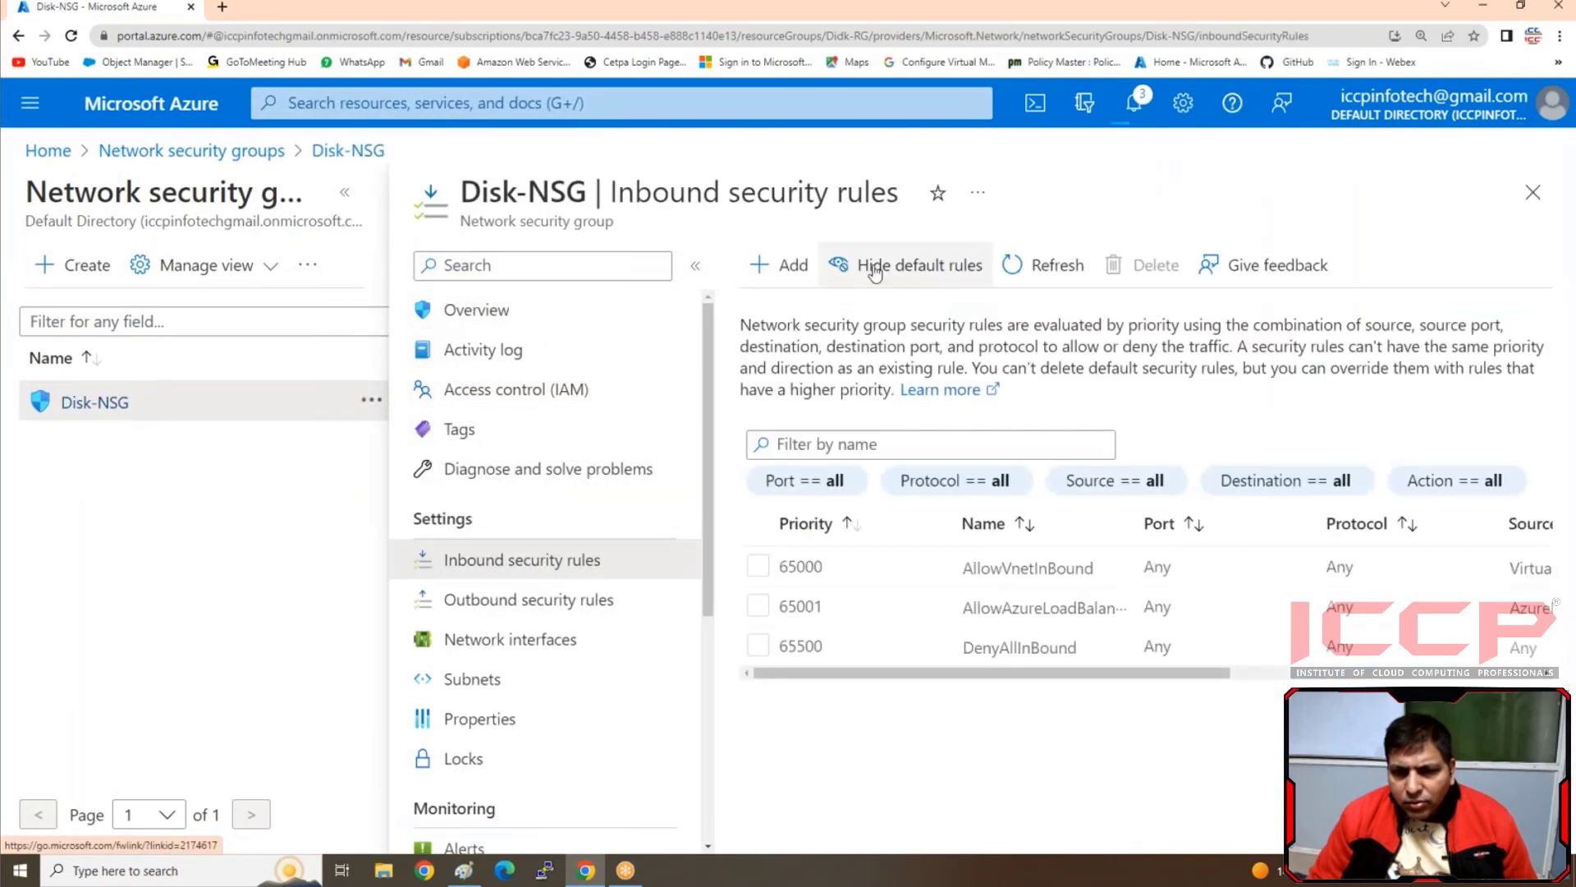
pyautogui.click(790, 266)
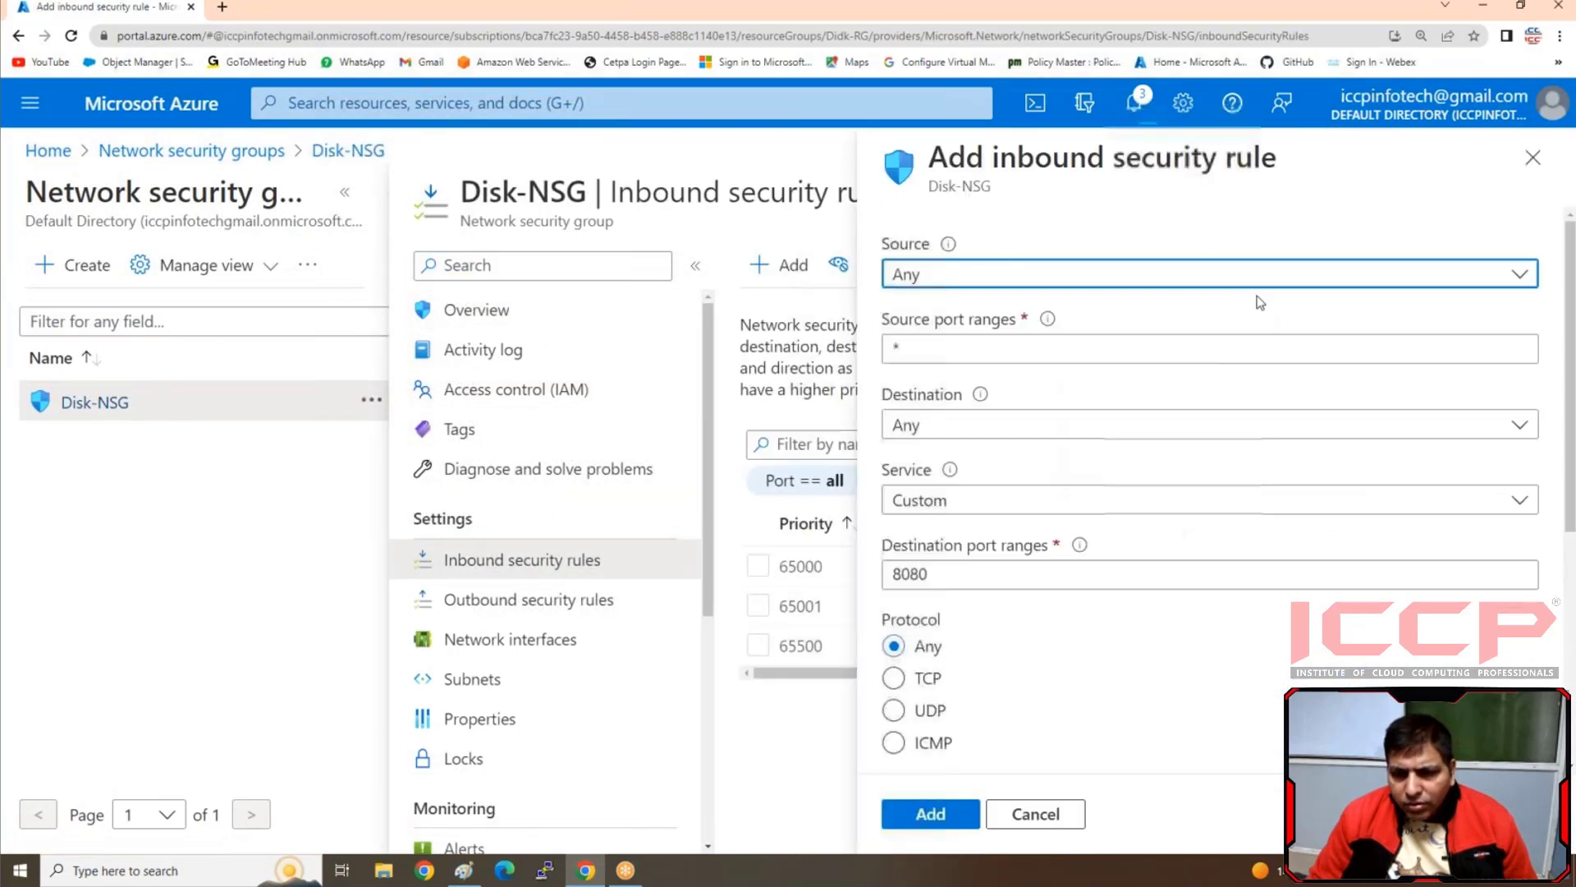
pyautogui.doubleClick(908, 574)
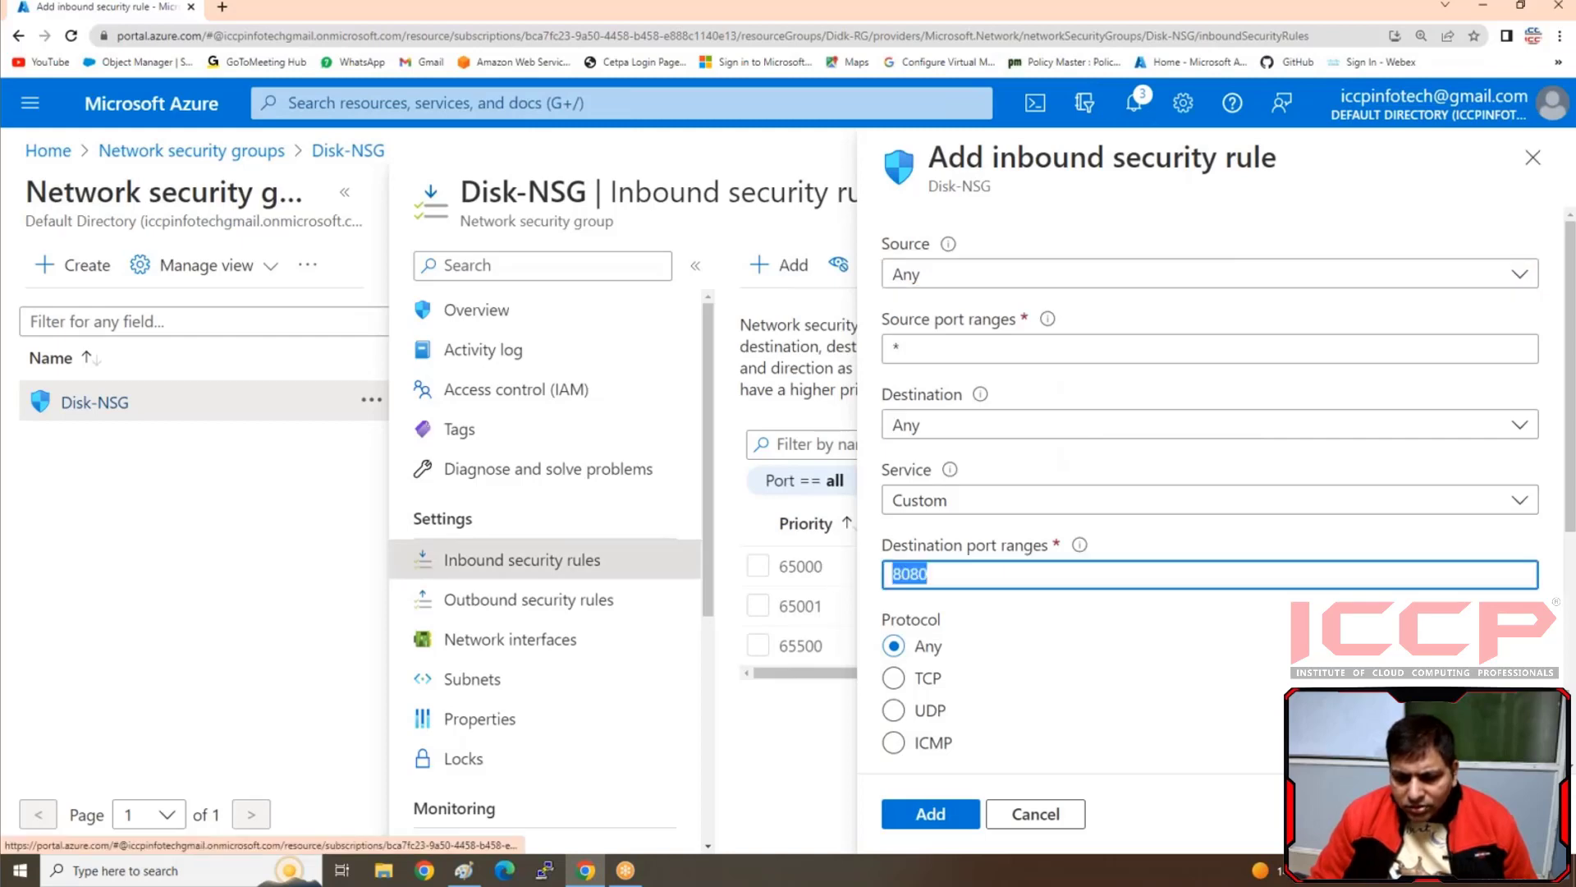
pyautogui.write('*')
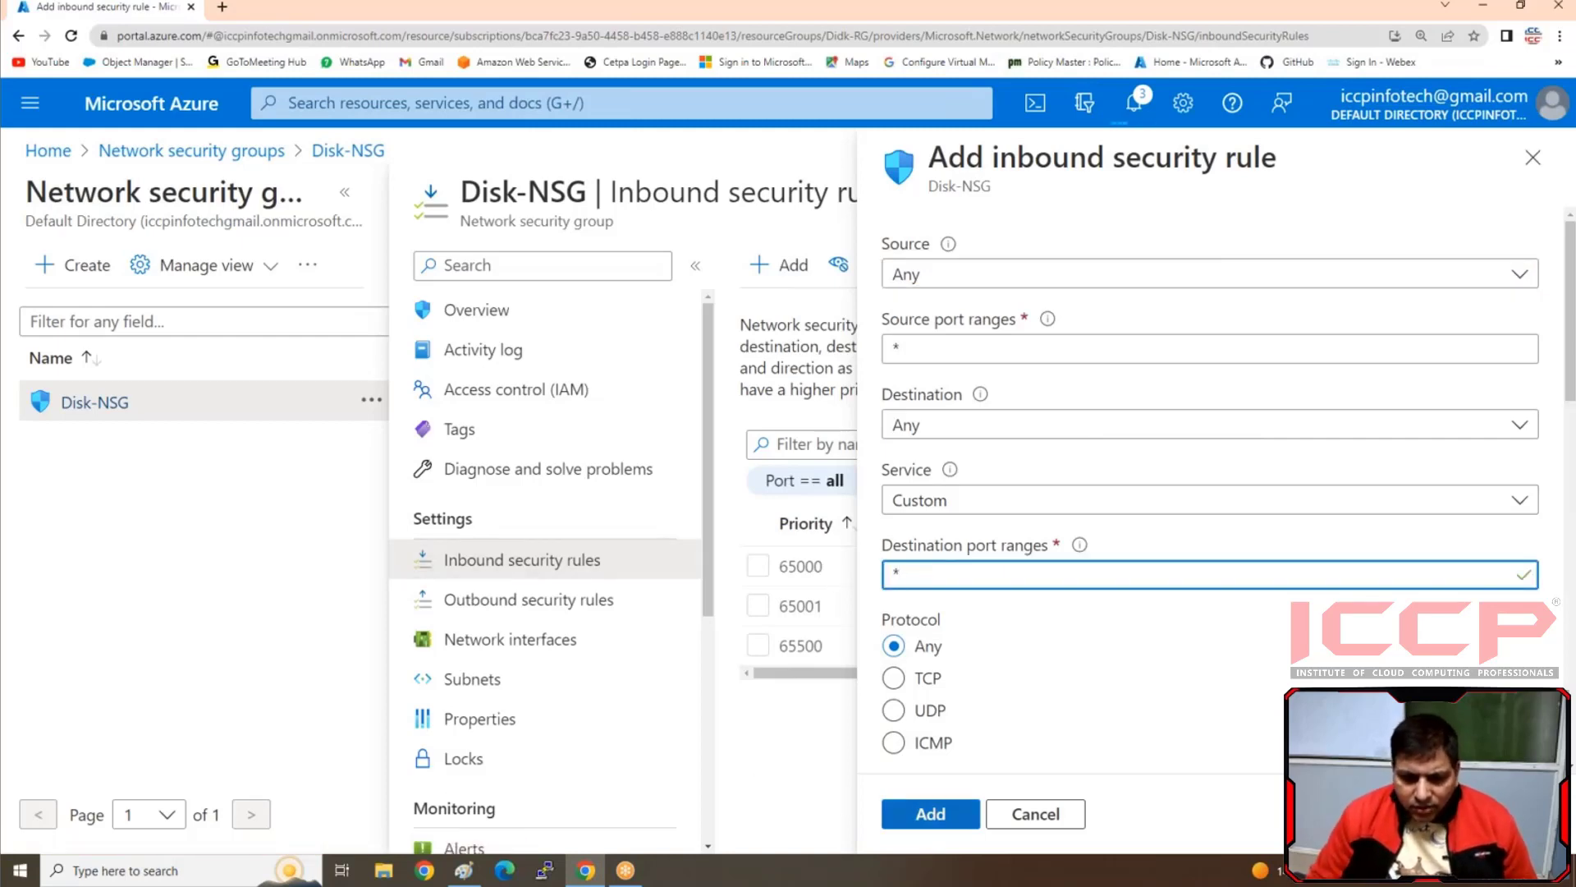
pyautogui.click(930, 814)
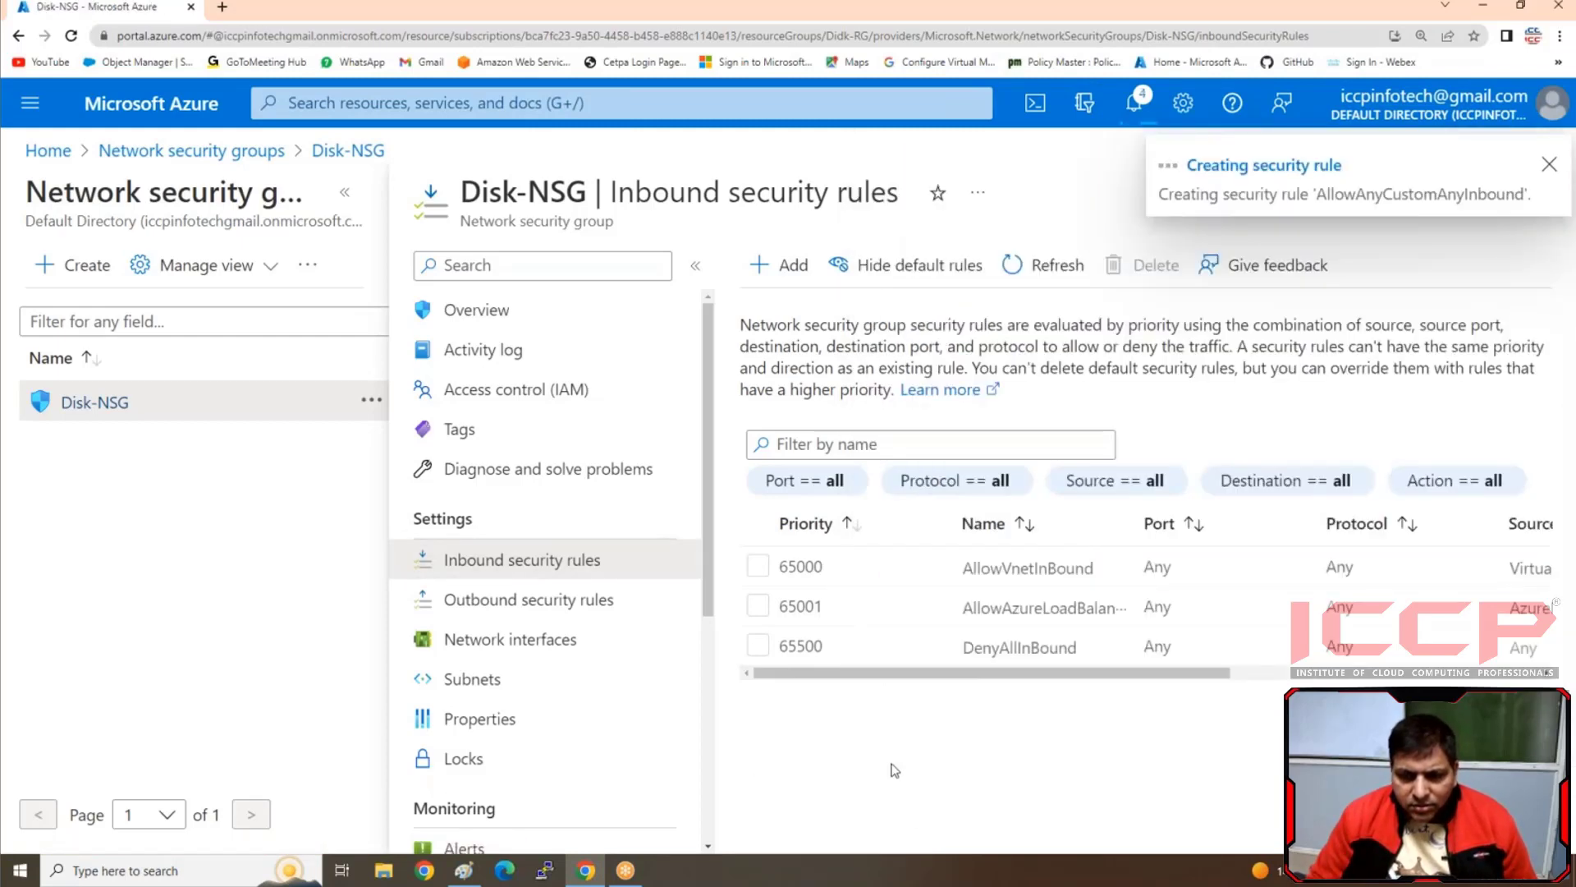
# Add a second inbound security rule to Disk-NSG for the RDP service with priority 110
pyautogui.click(781, 265)
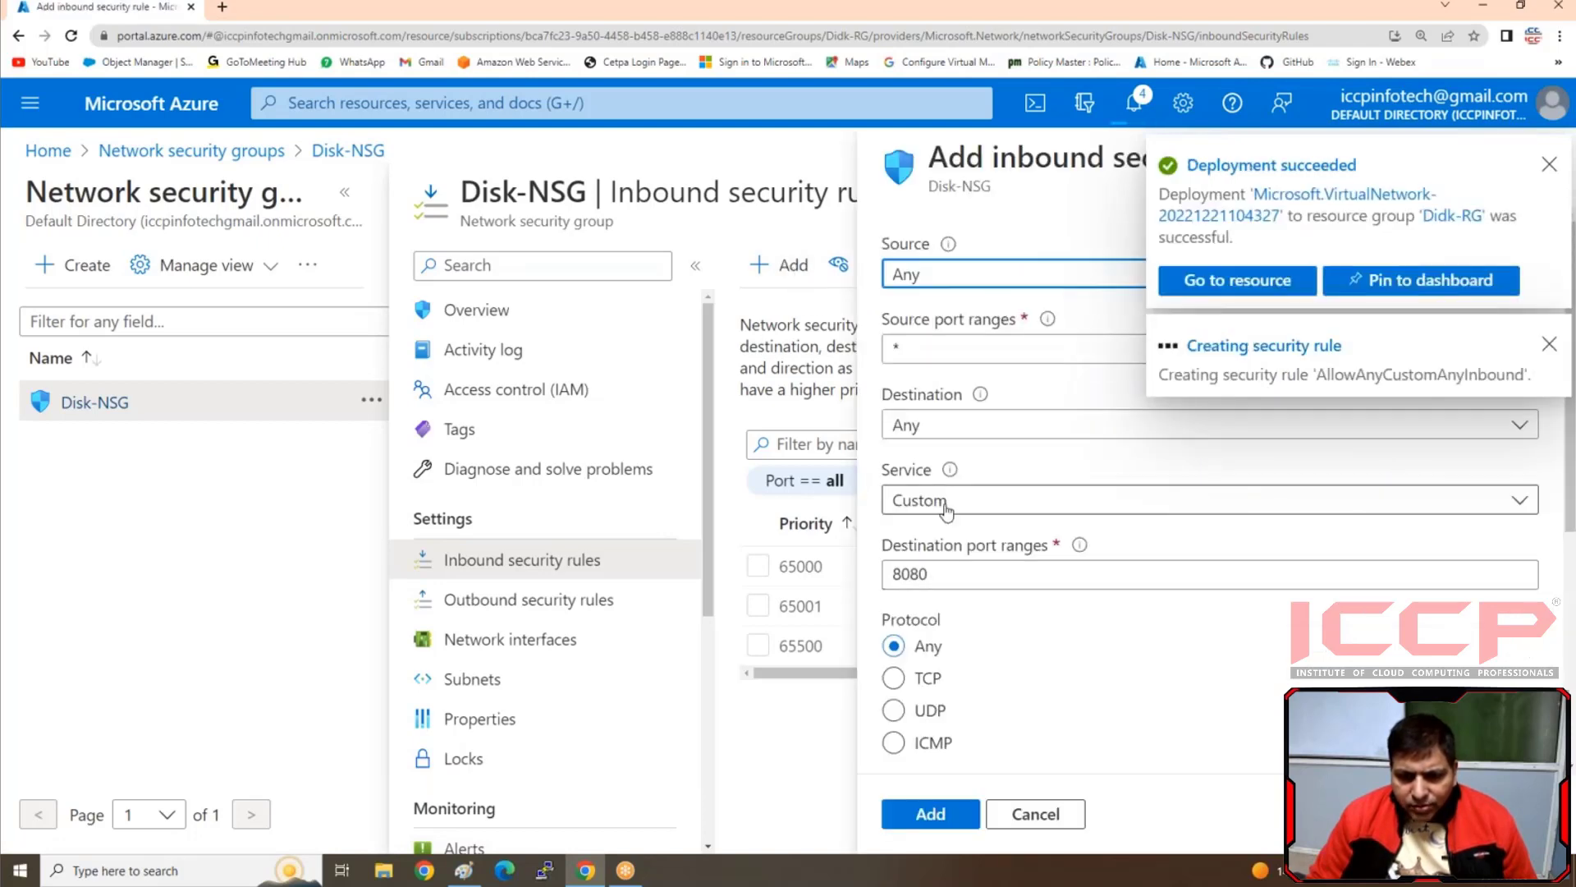
pyautogui.click(1198, 500)
pyautogui.scroll(-1, 936, 621)
pyautogui.scroll(5, 935, 622)
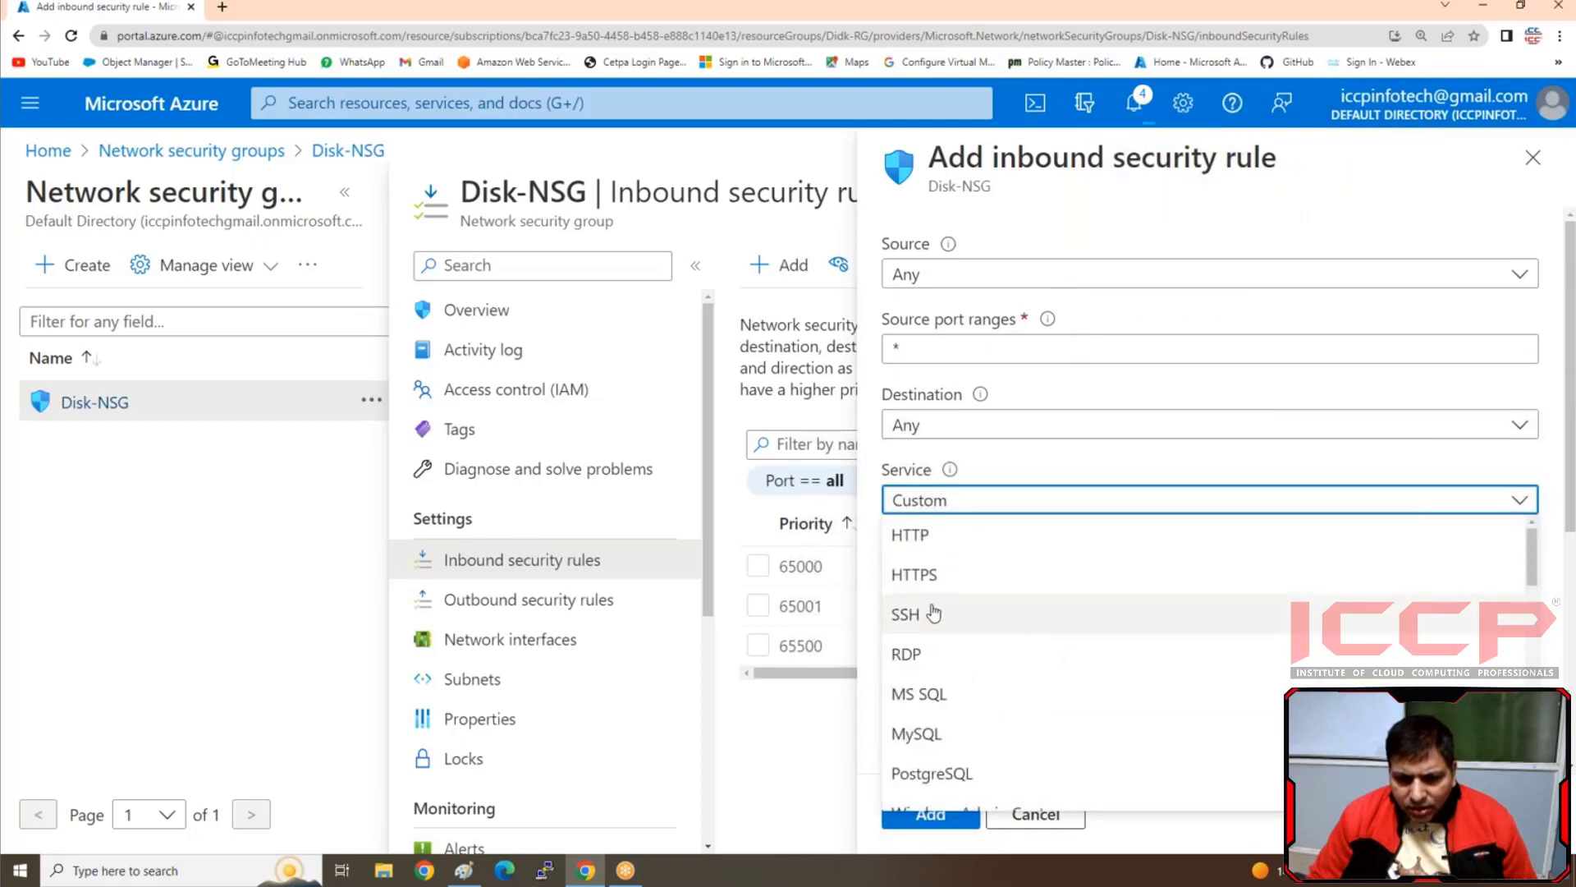
pyautogui.click(919, 654)
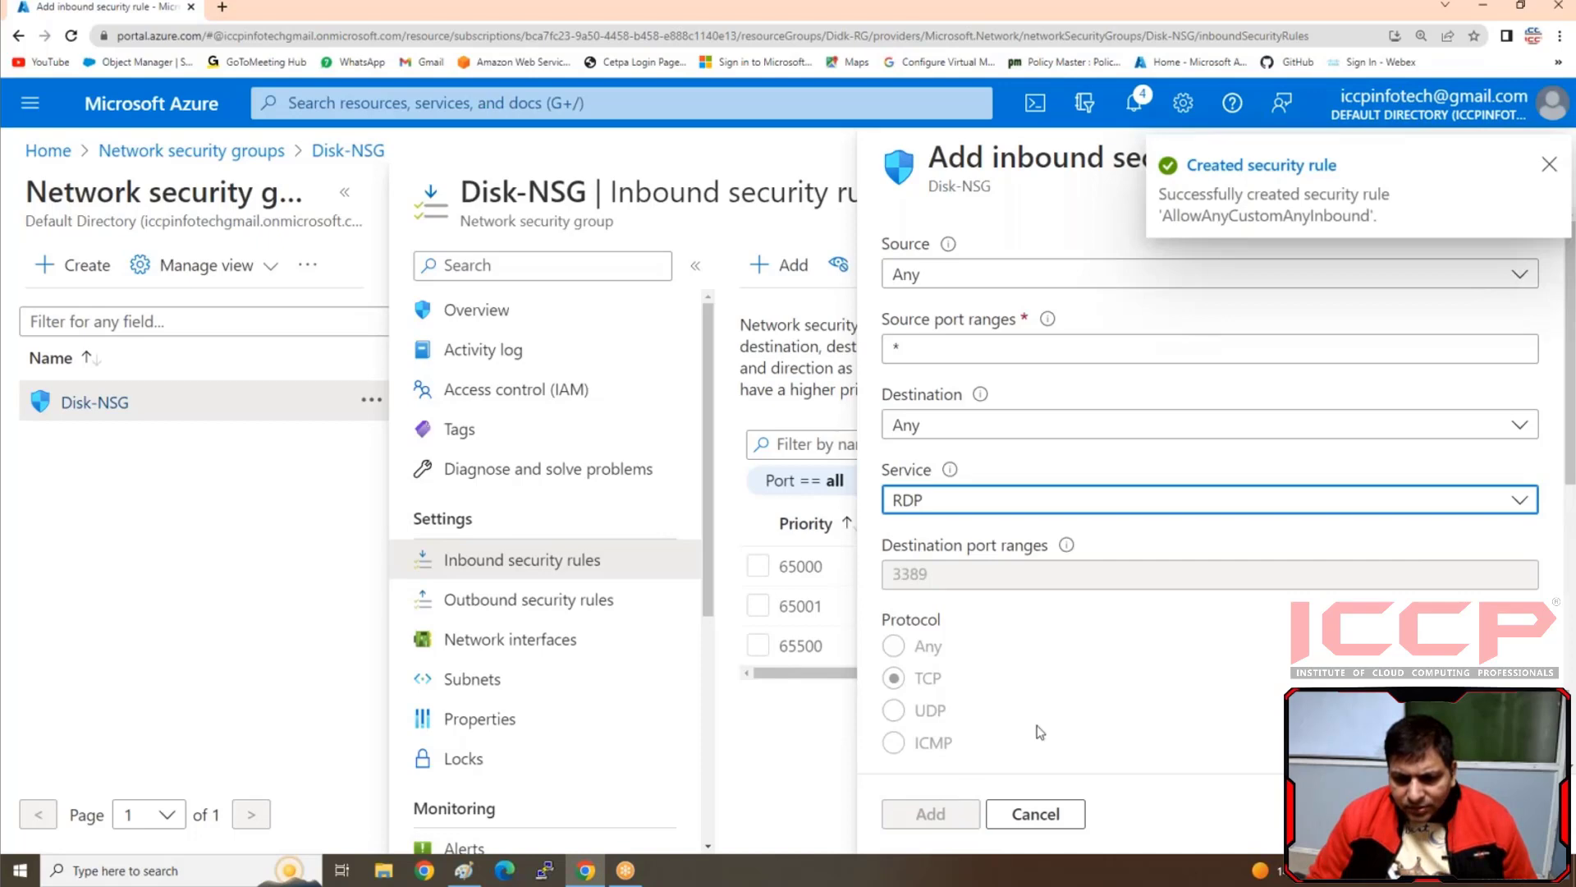
pyautogui.scroll(-3, 1092, 672)
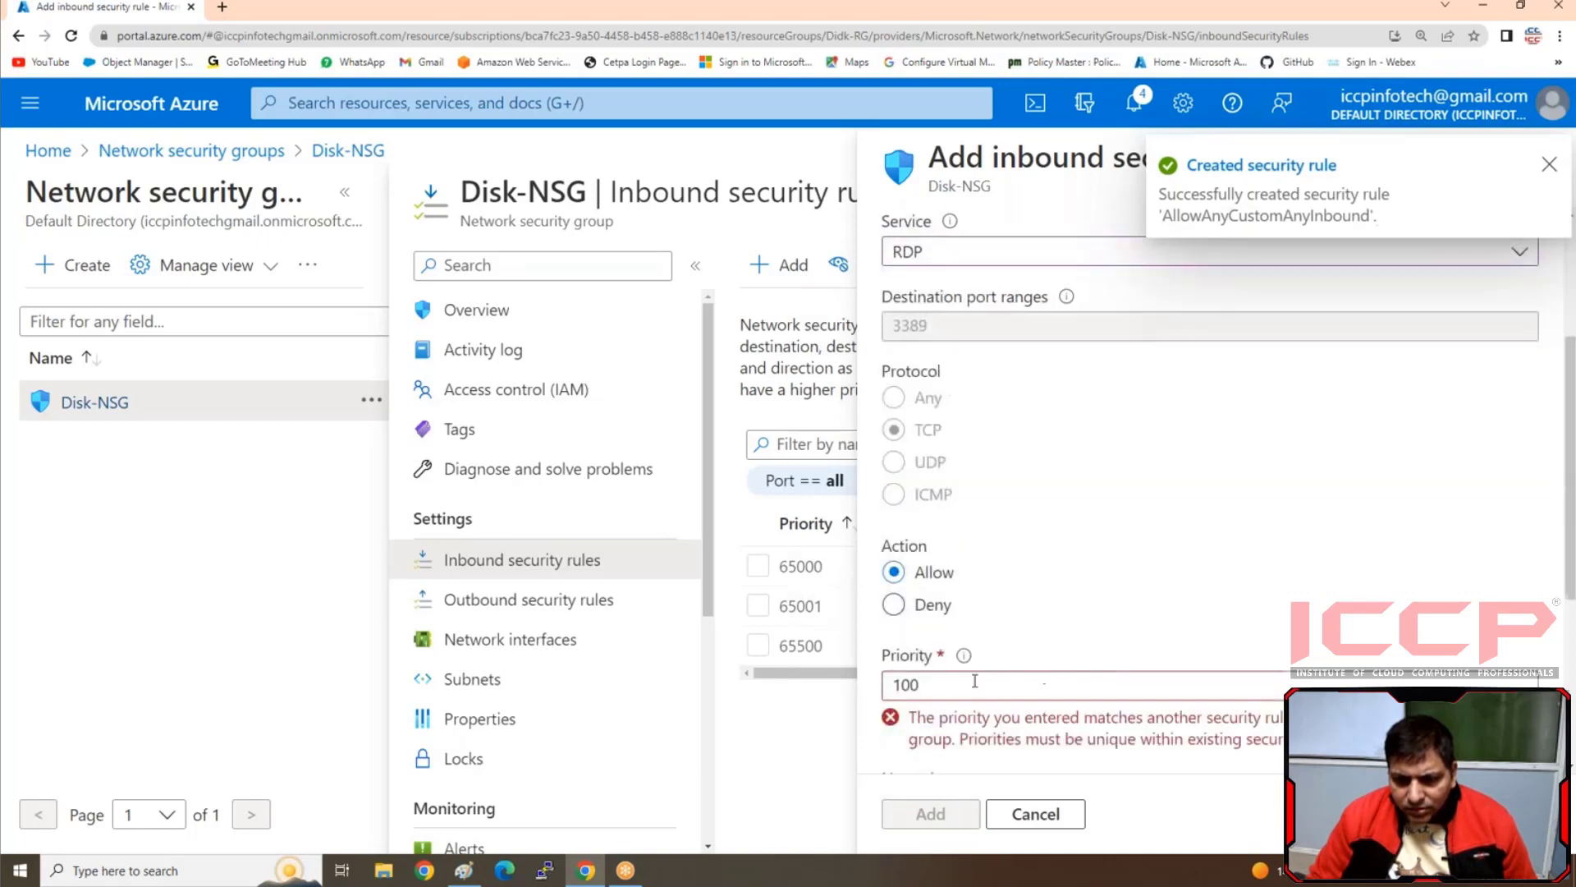
pyautogui.doubleClick(974, 684)
pyautogui.write('11')
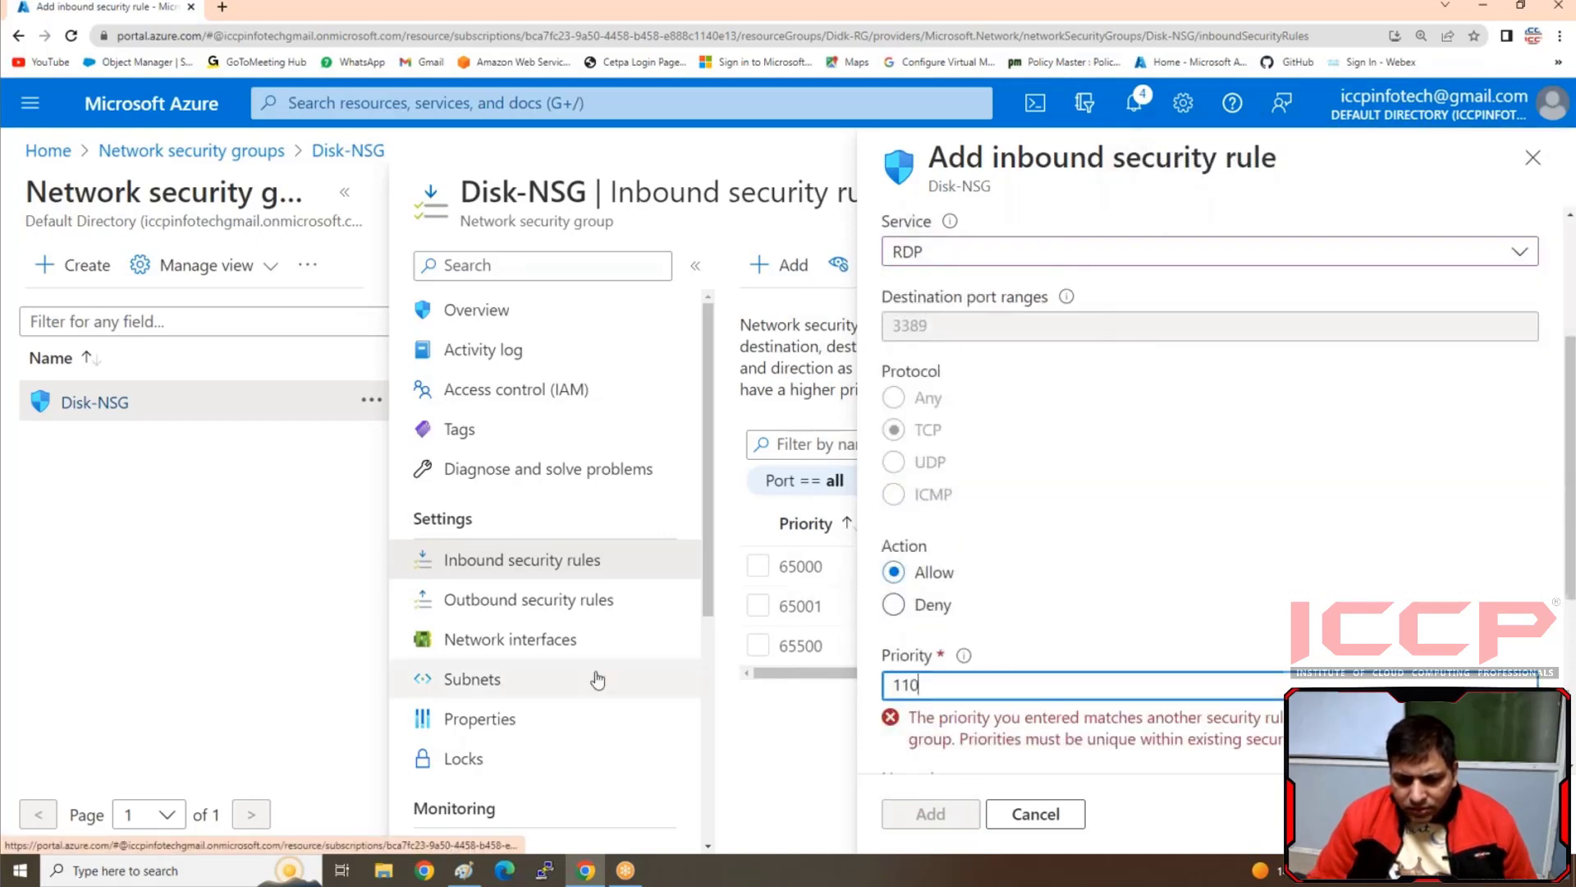
pyautogui.click(921, 814)
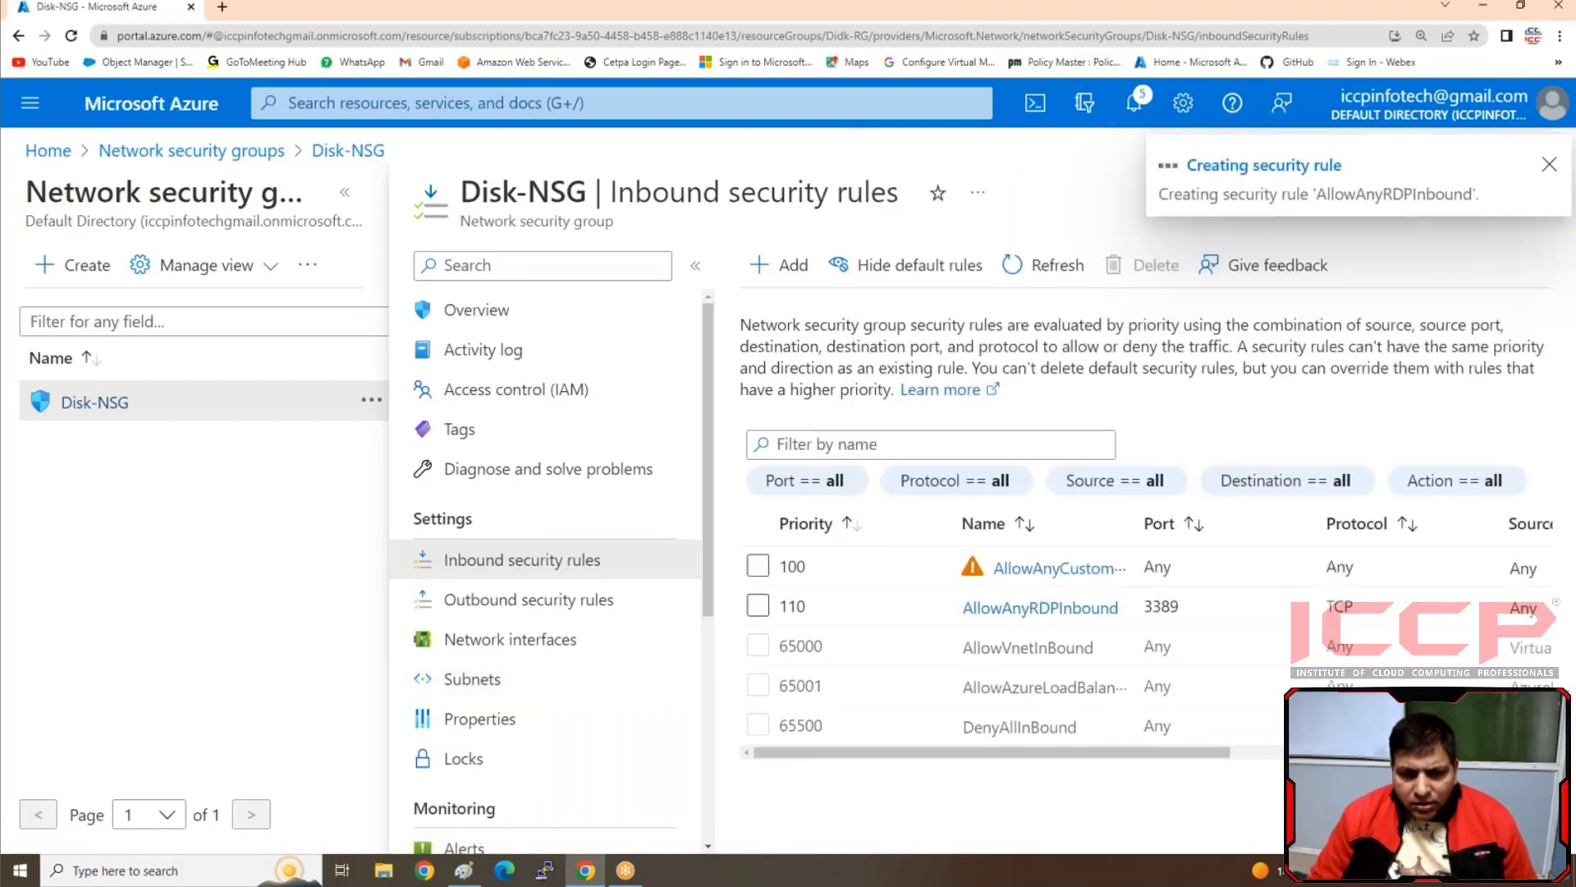
# Associate the Disk-NSG network security group with the Sub1 subnet of Disk-Vnet
pyautogui.scroll(-1, 519, 557)
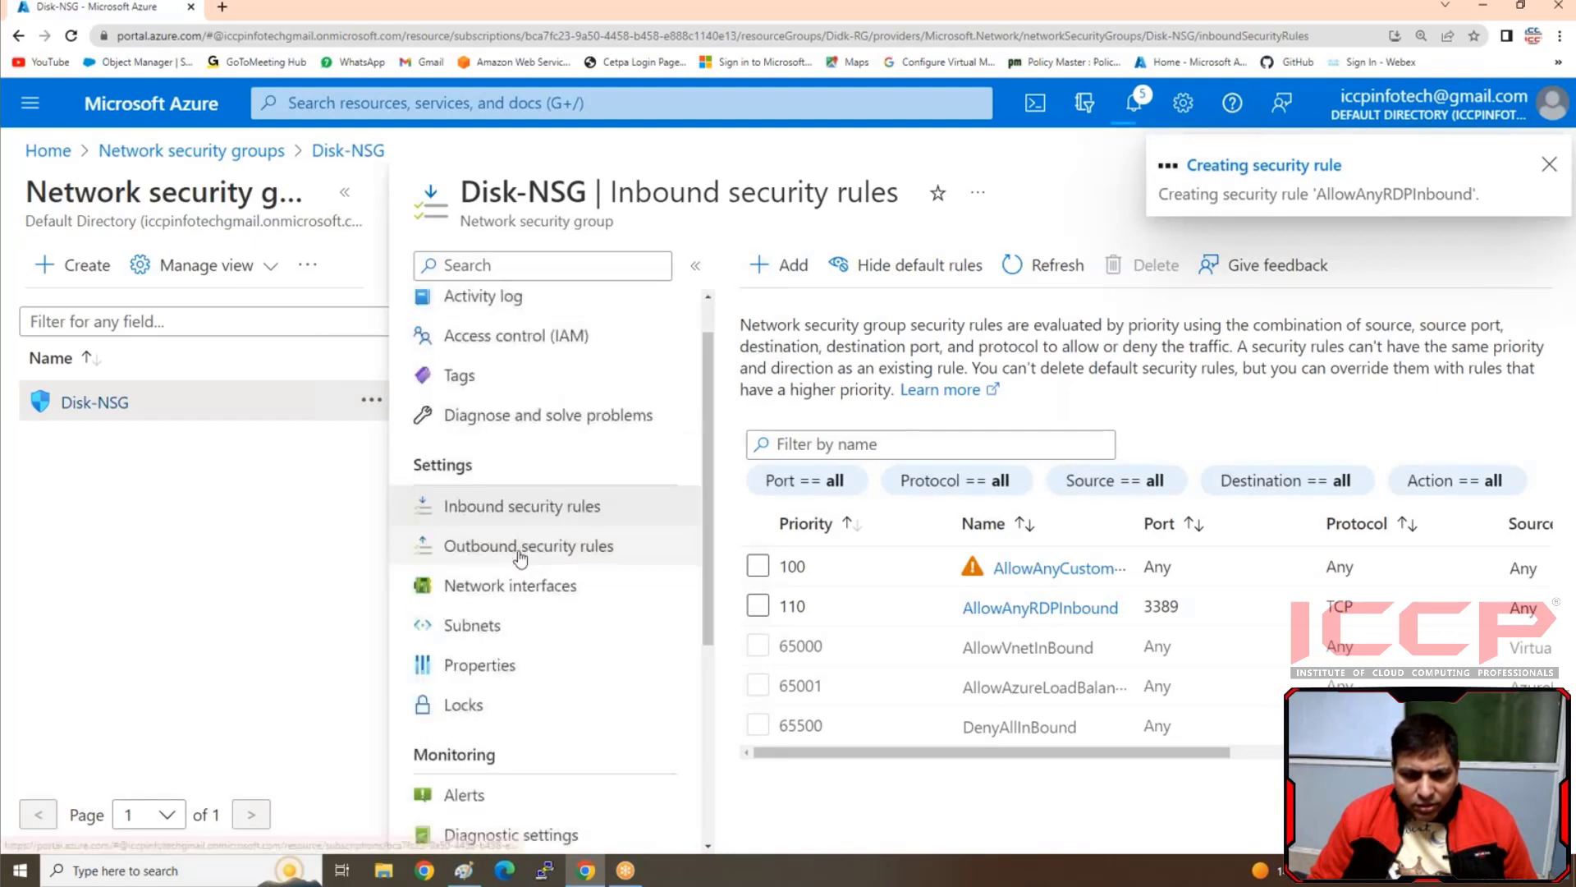
pyautogui.scroll(-2, 518, 557)
pyautogui.click(485, 515)
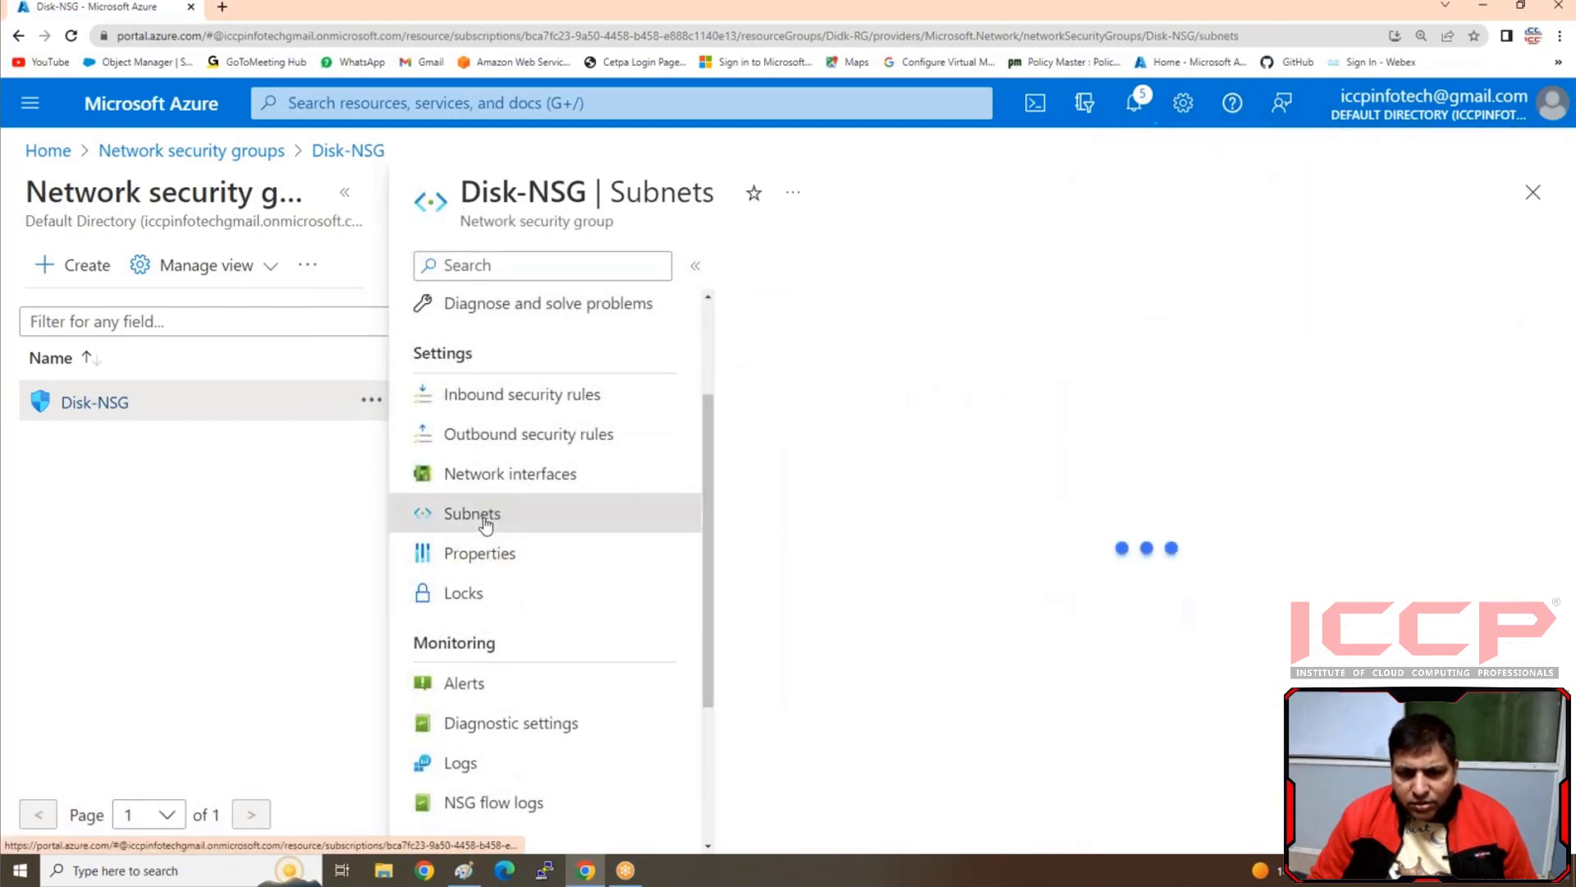
pyautogui.click(811, 271)
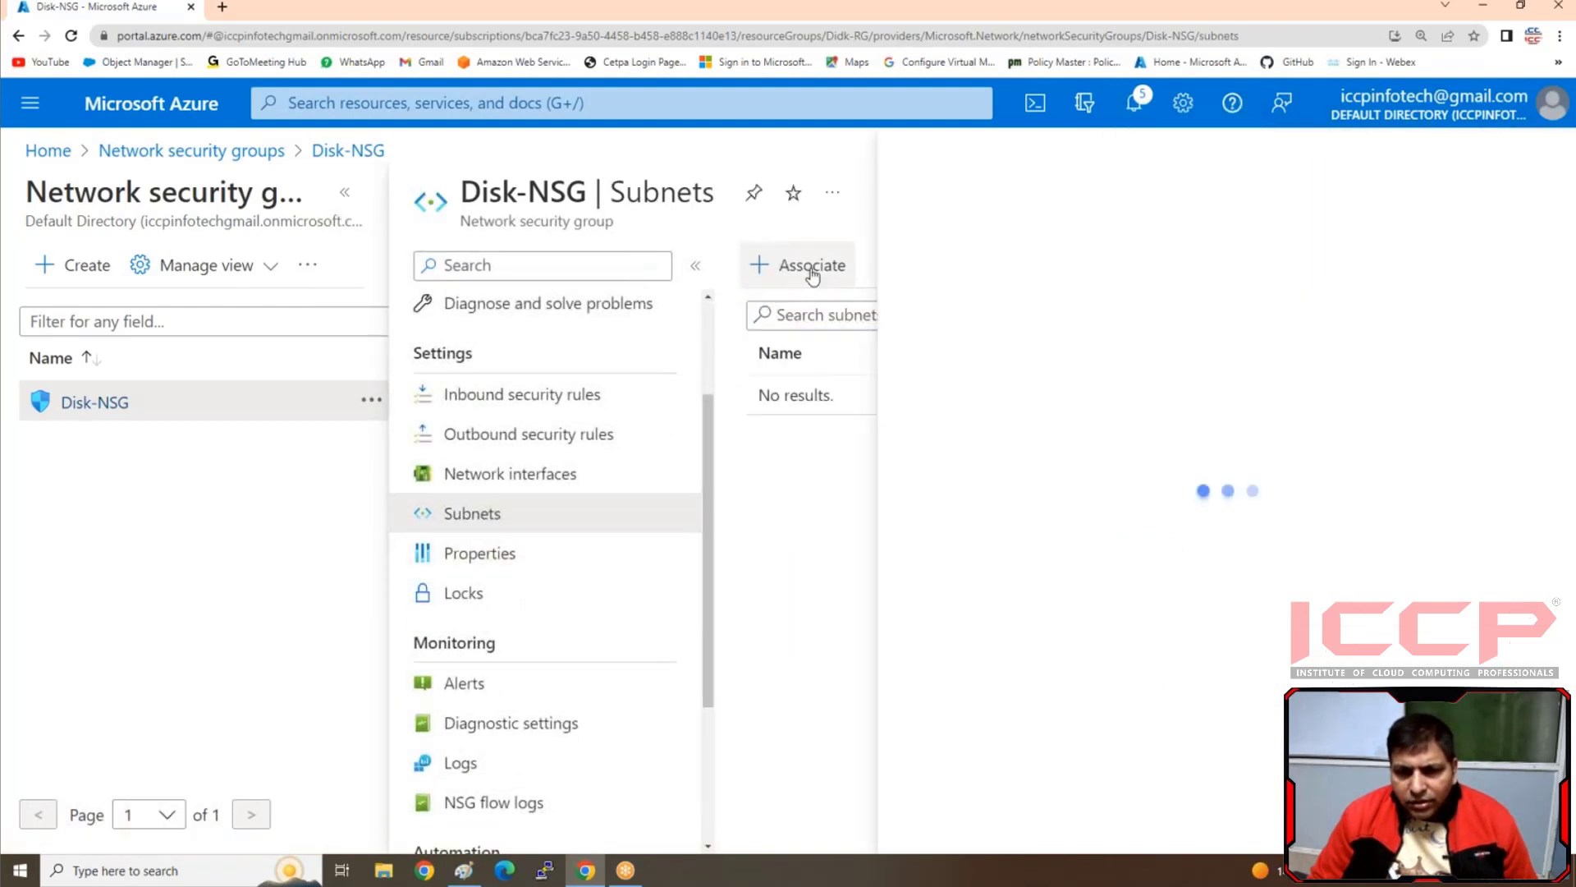
pyautogui.click(921, 821)
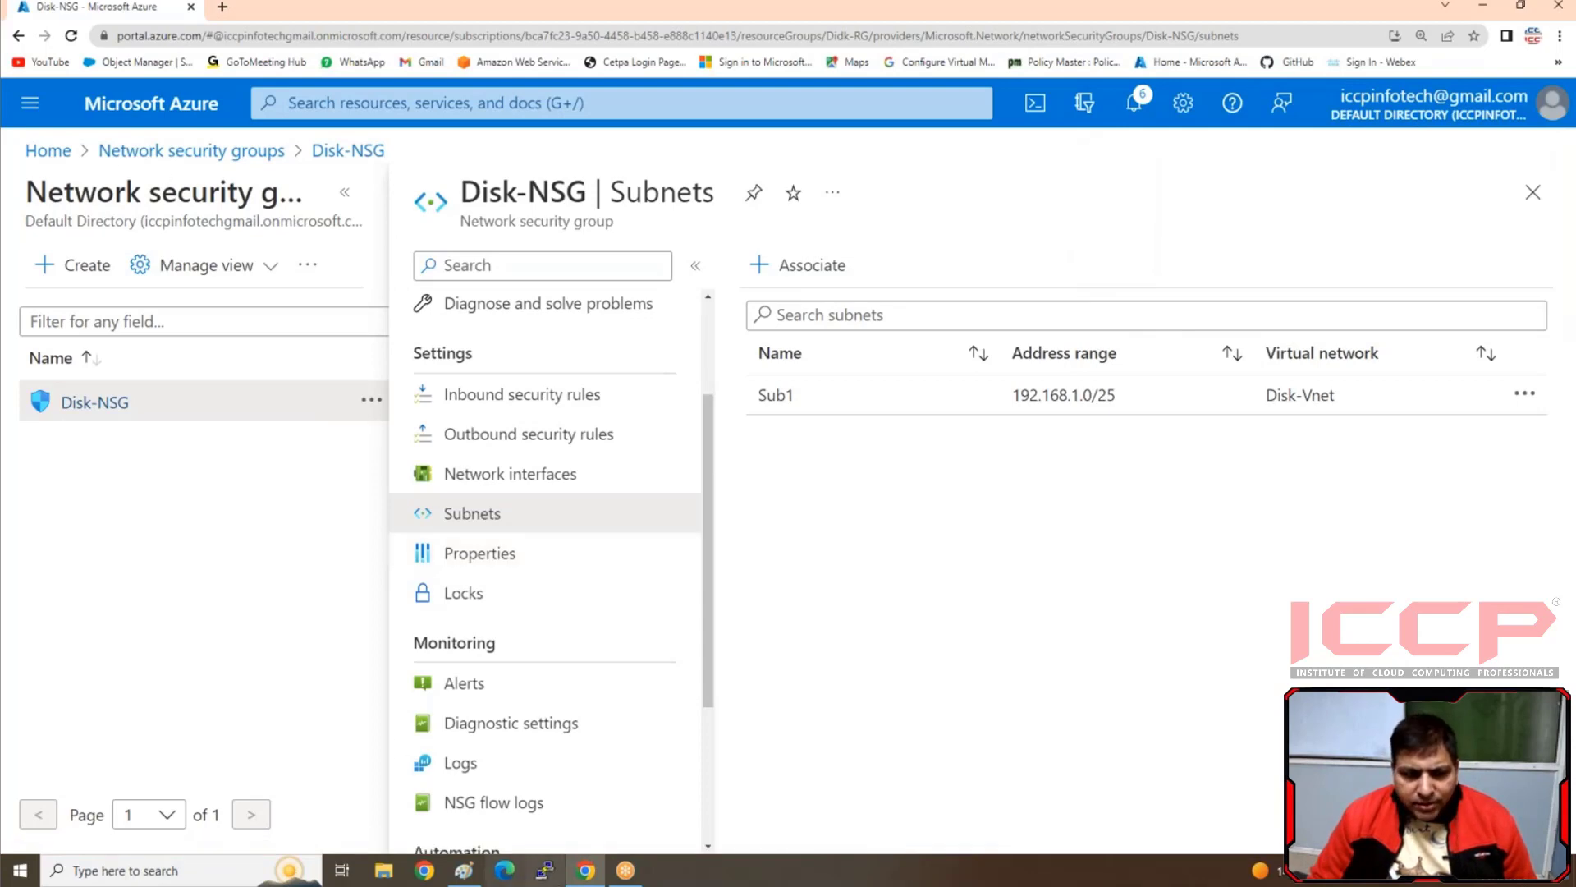
# Switch to Paint to check the written setup steps, then return to the Azure portal
pyautogui.click(471, 871)
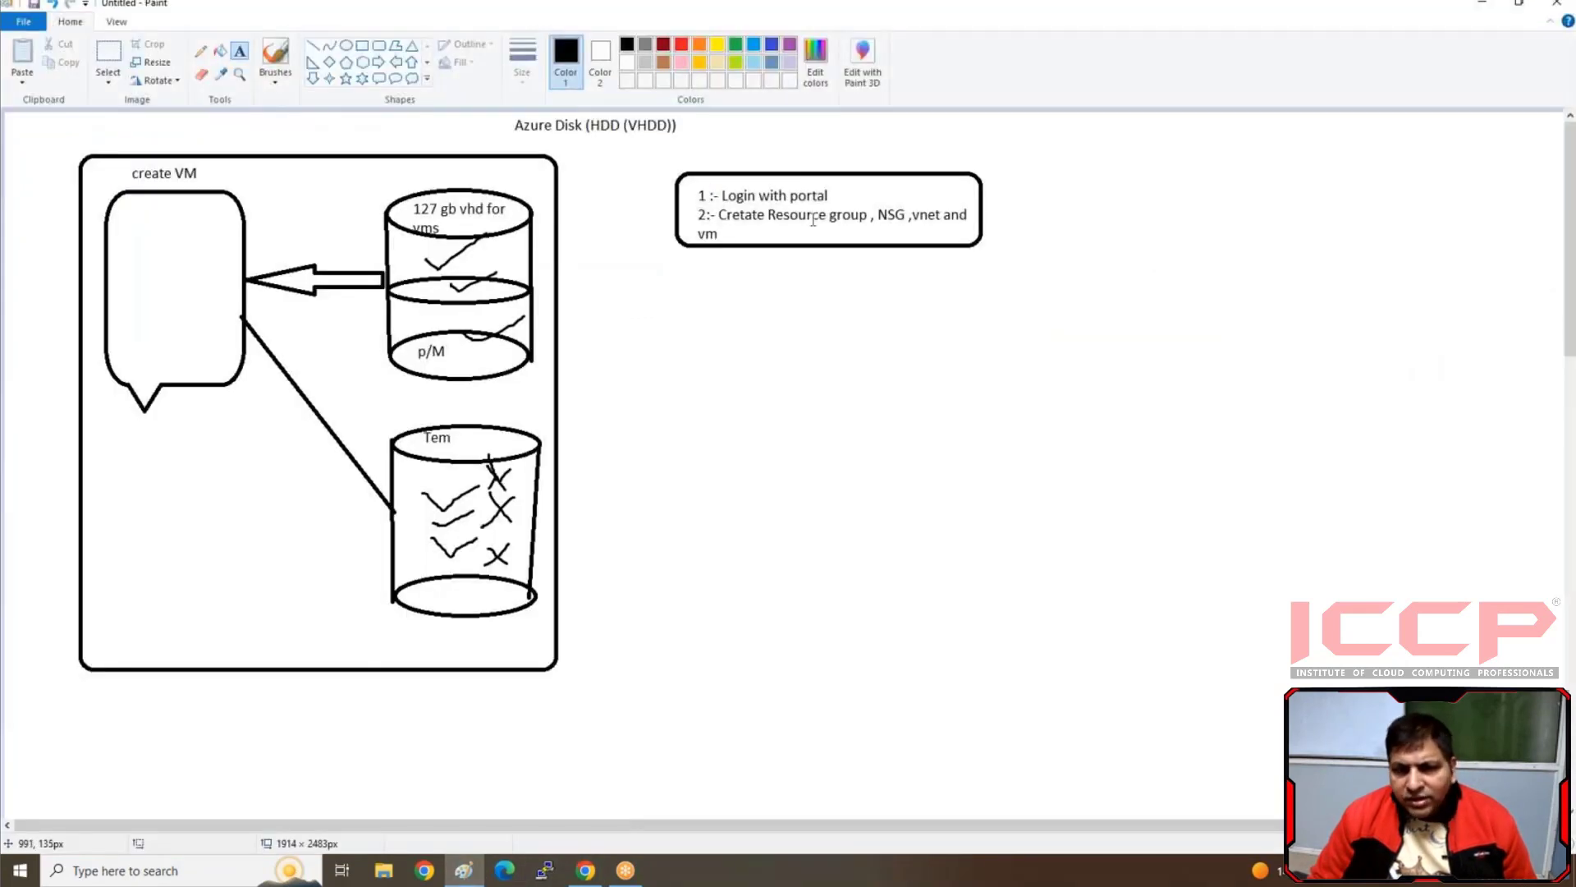
pyautogui.click(710, 200)
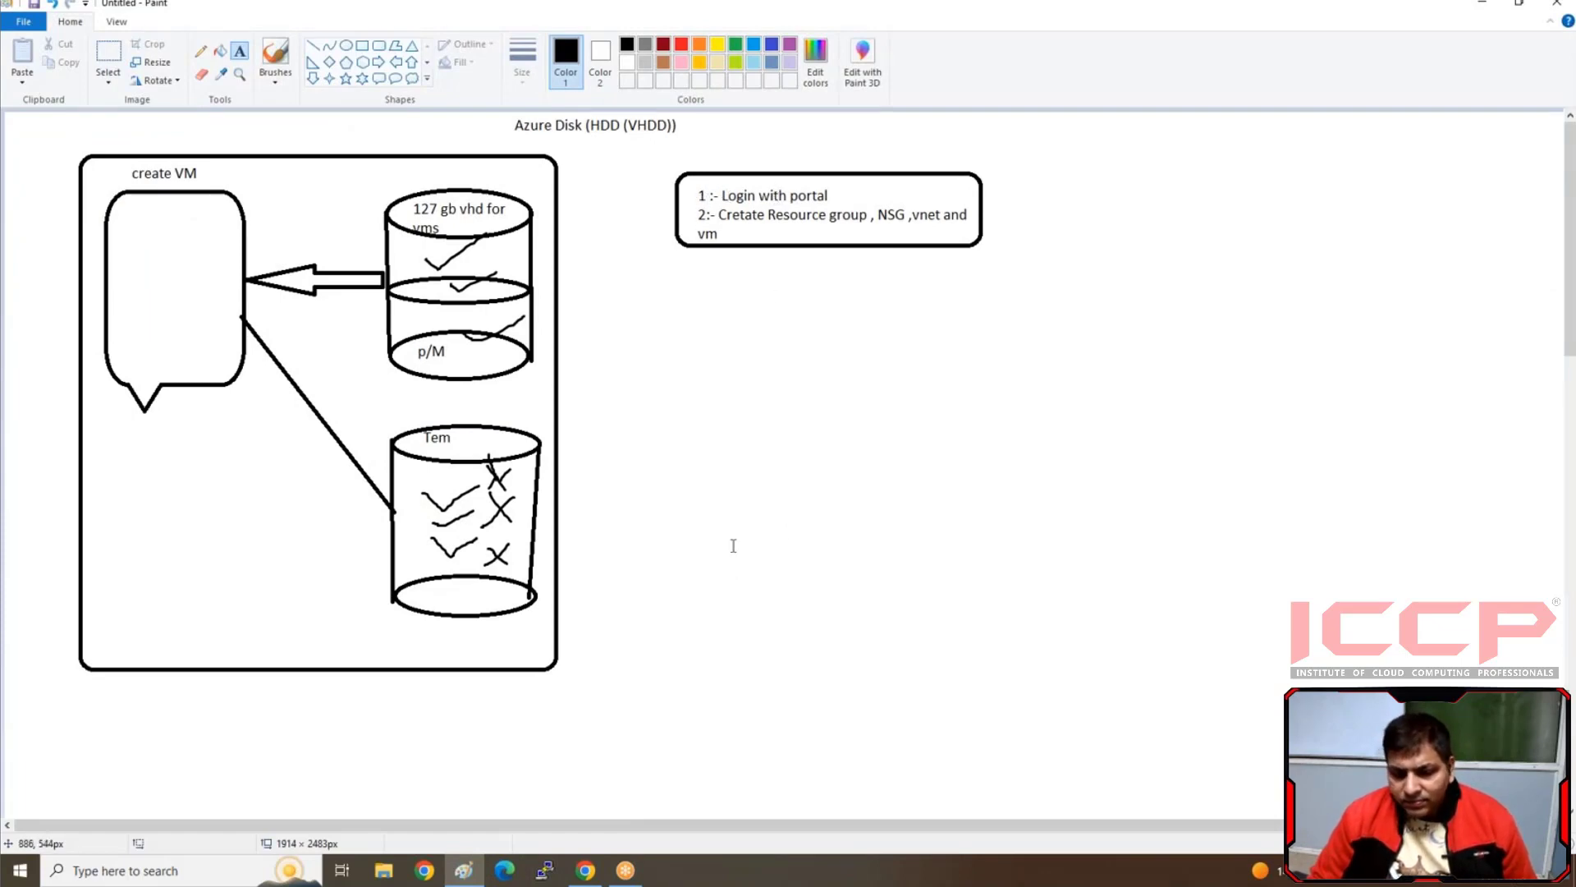
pyautogui.click(461, 873)
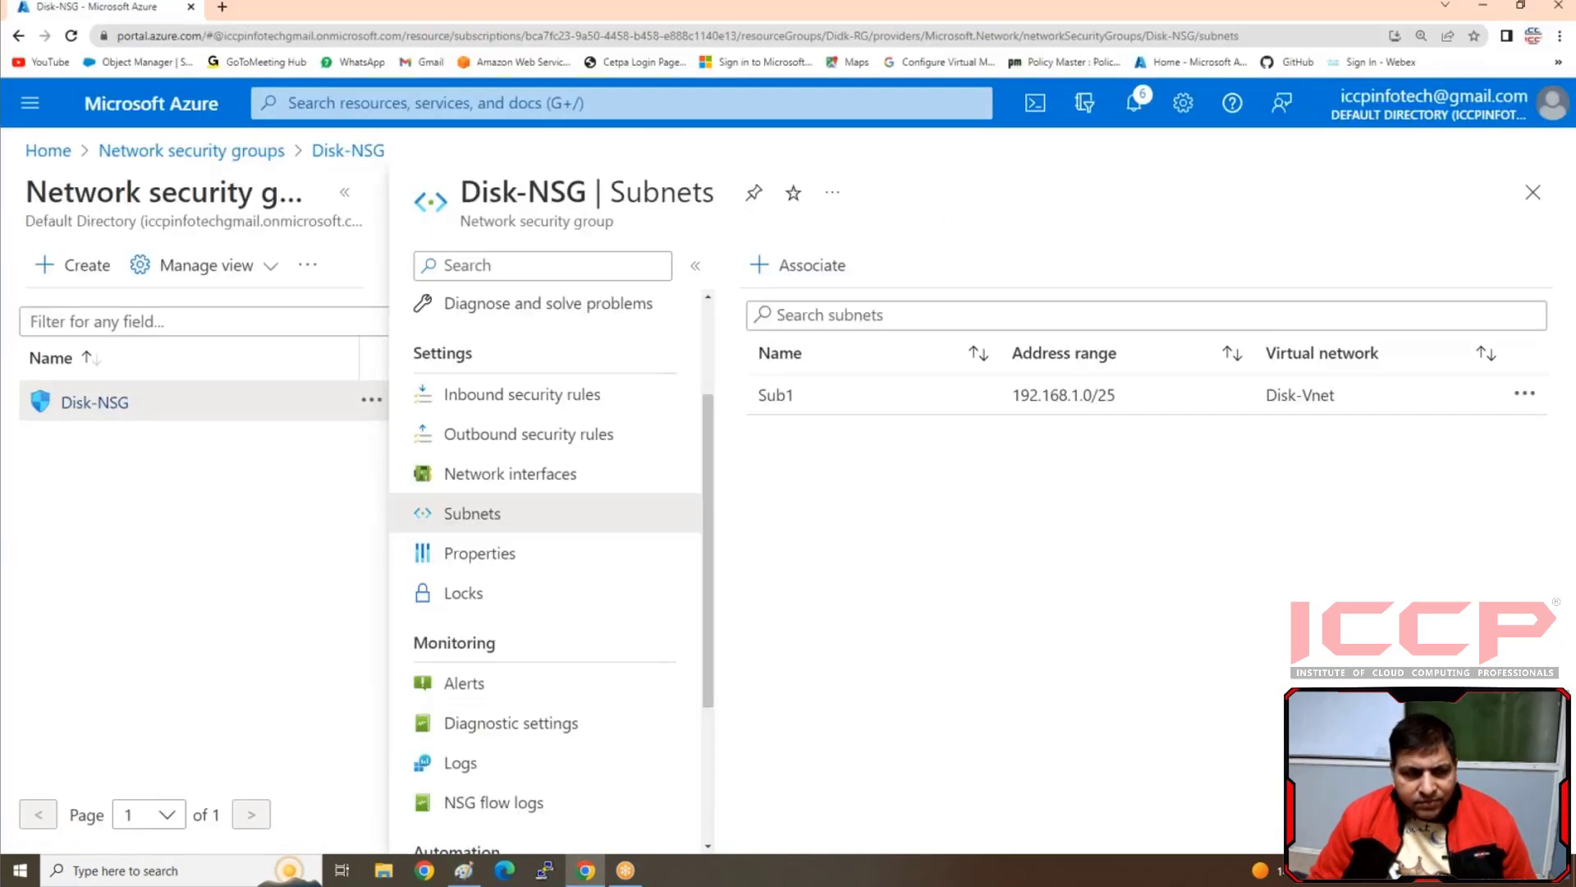
# Go to the virtual machines service and start creating an Azure virtual machine
pyautogui.click(49, 153)
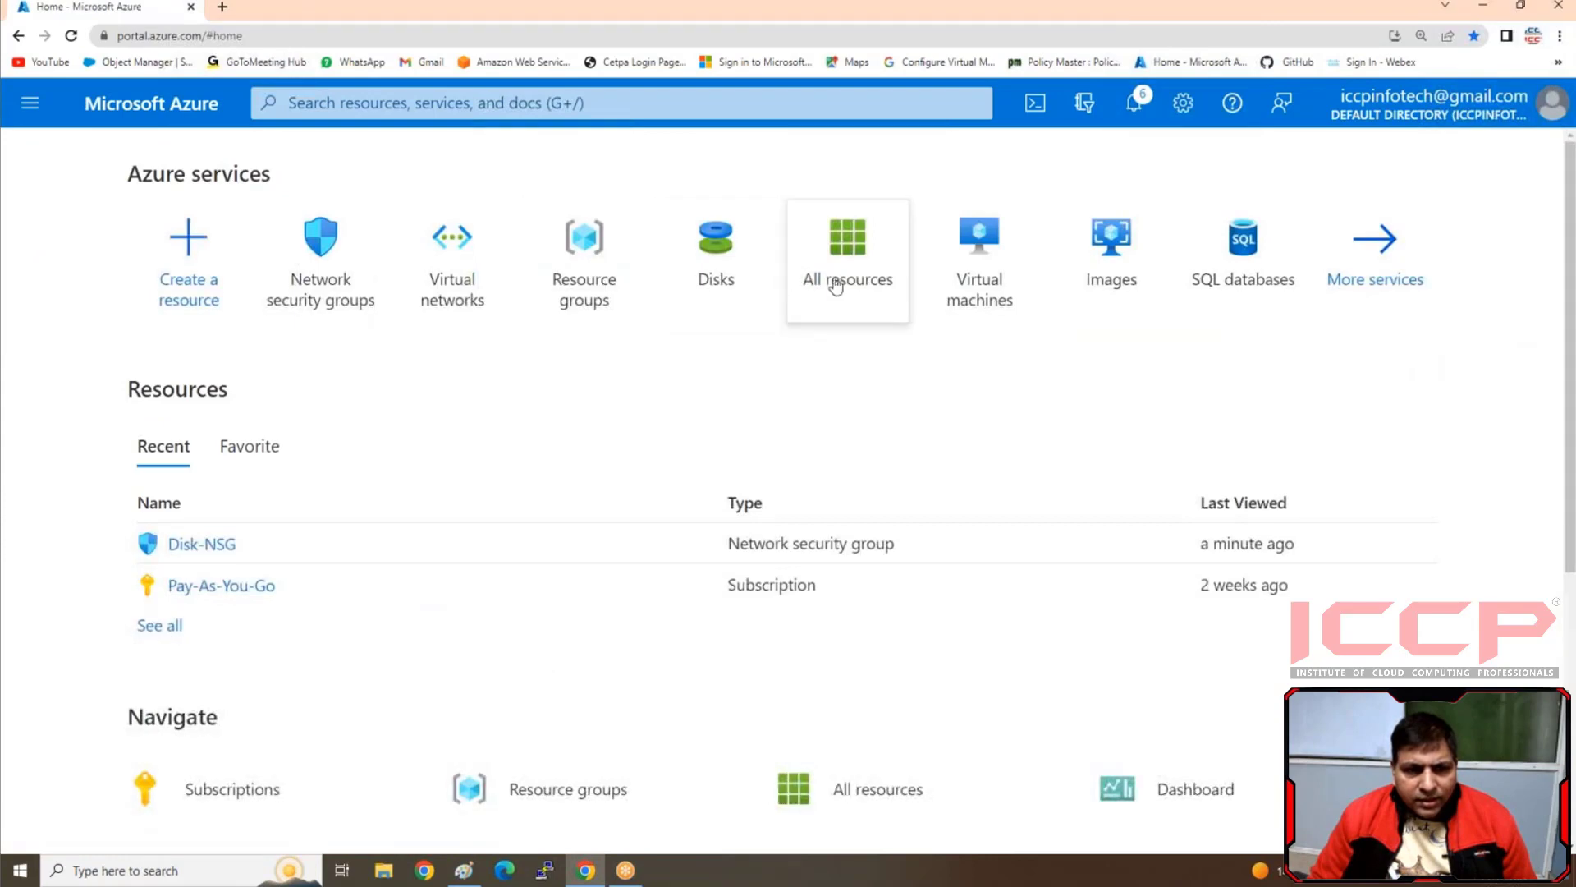
pyautogui.click(963, 286)
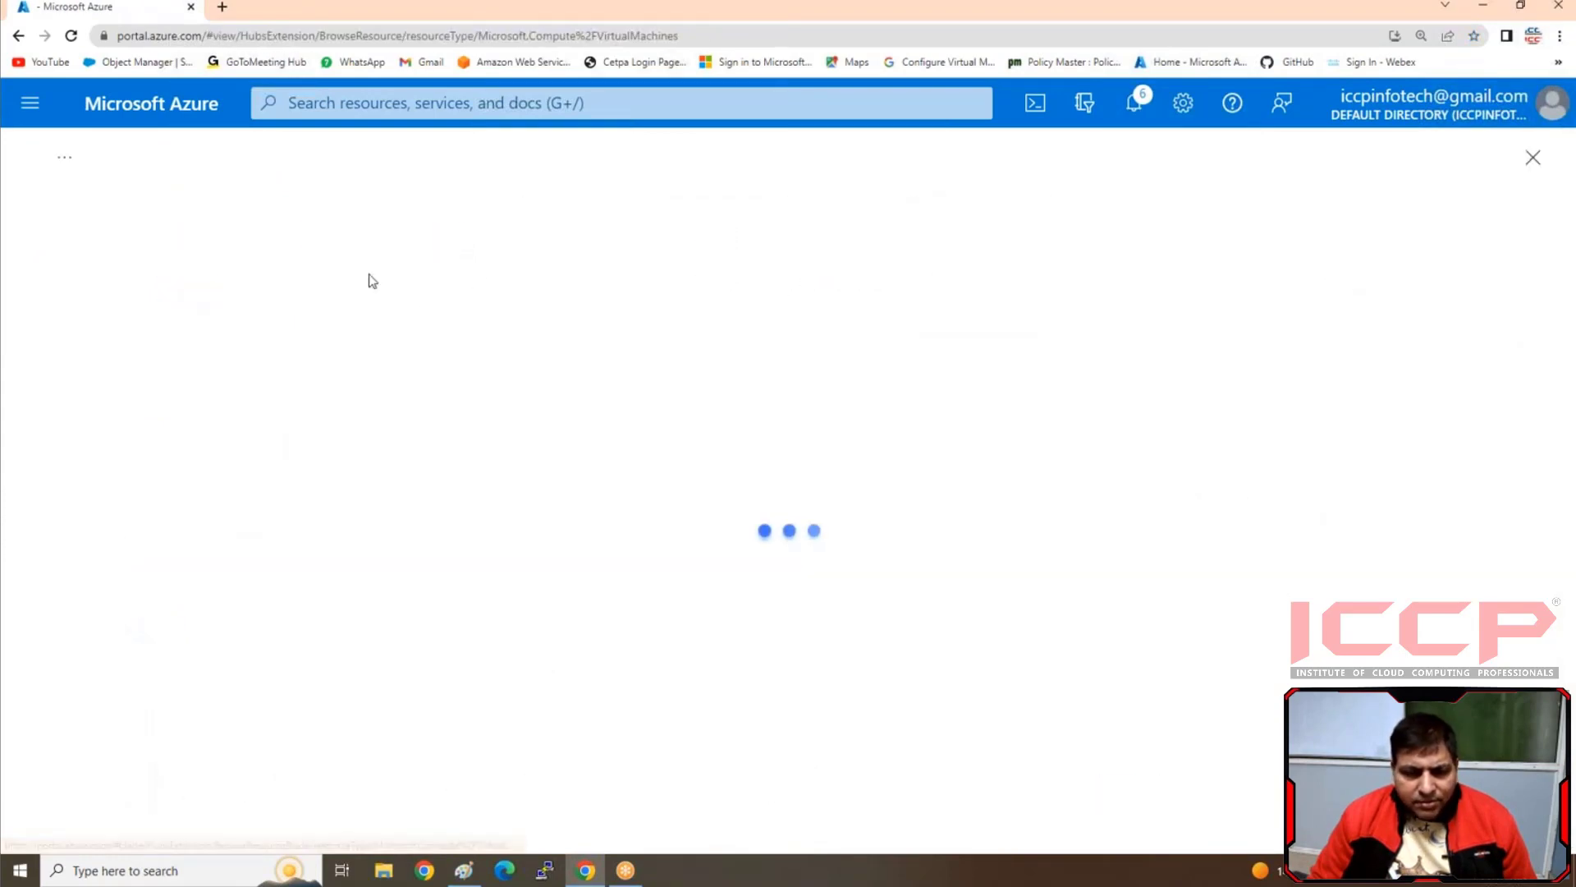
pyautogui.click(77, 265)
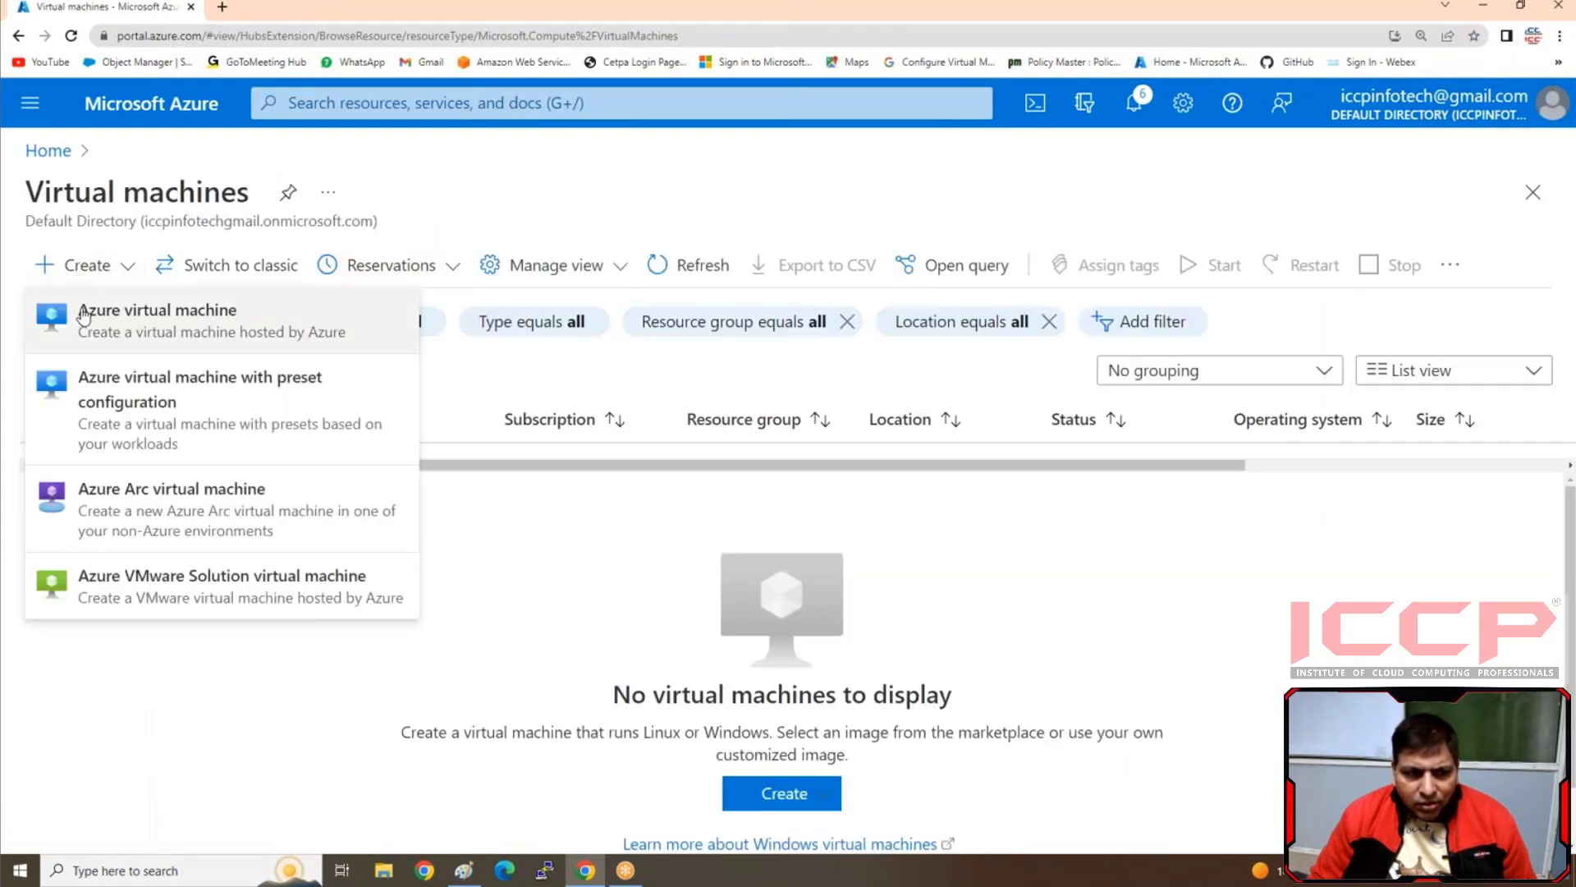
pyautogui.click(90, 312)
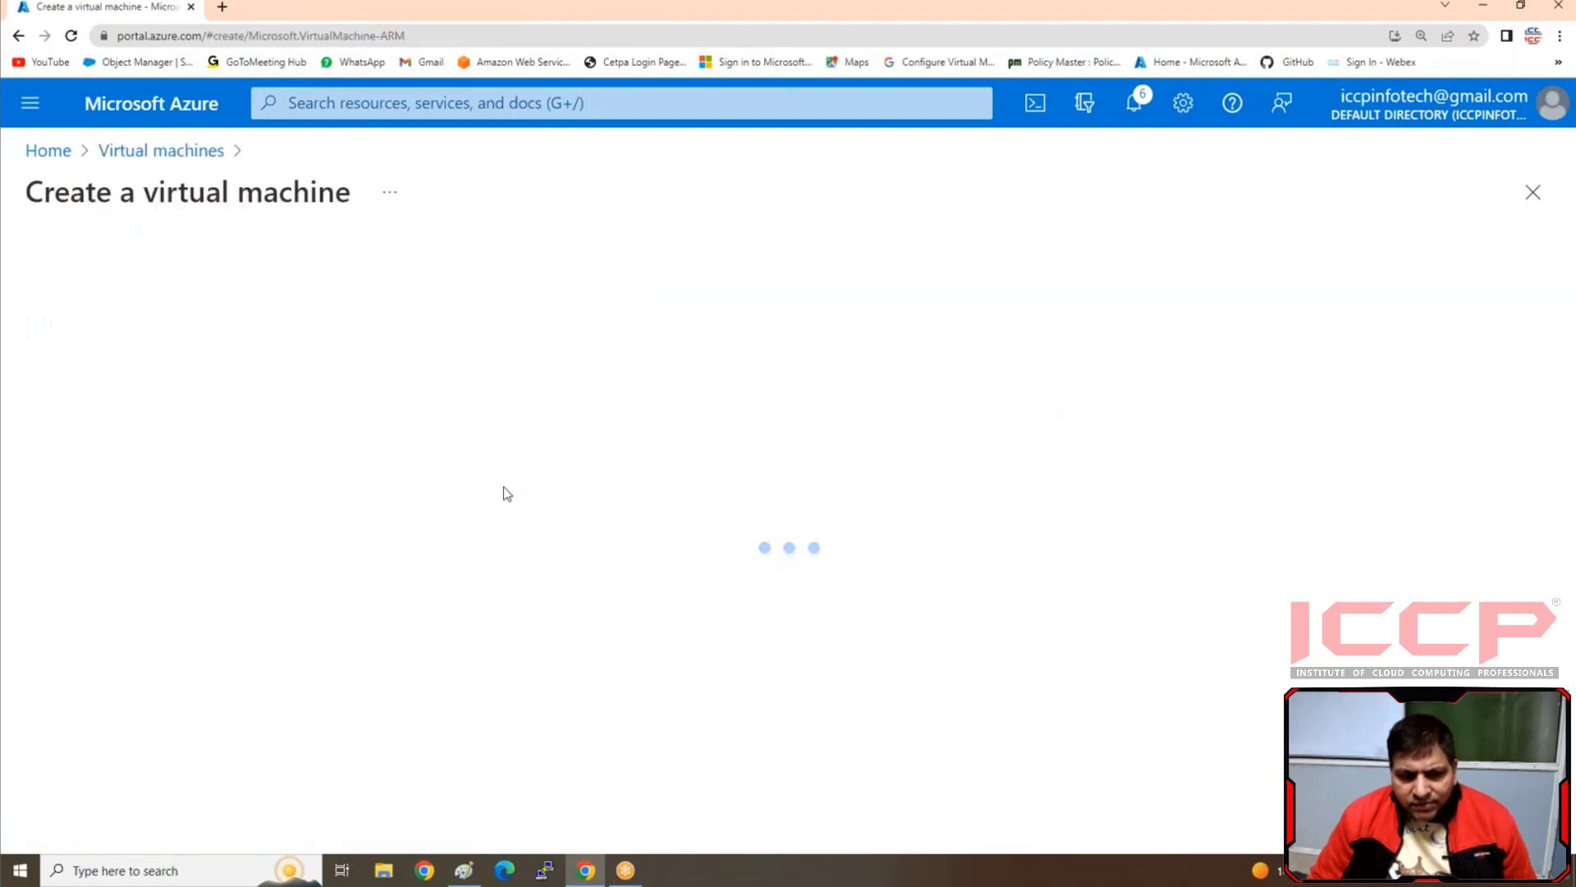
# Assign the new virtual machine to the Didk-RG resource group and name it vm1
pyautogui.click(456, 584)
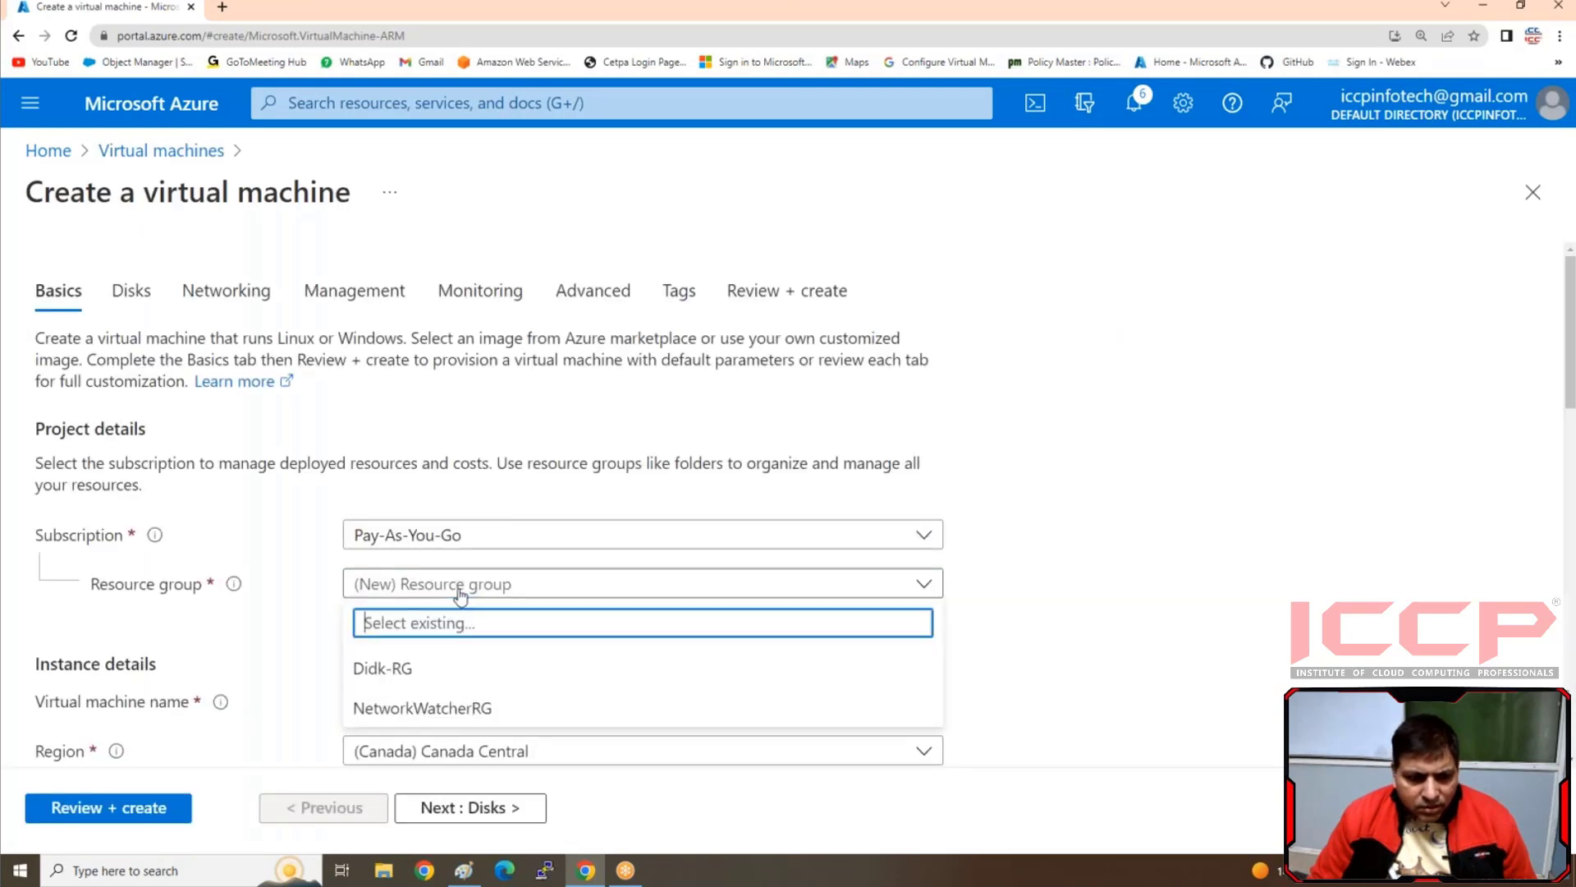
pyautogui.click(383, 668)
pyautogui.scroll(-2, 525, 542)
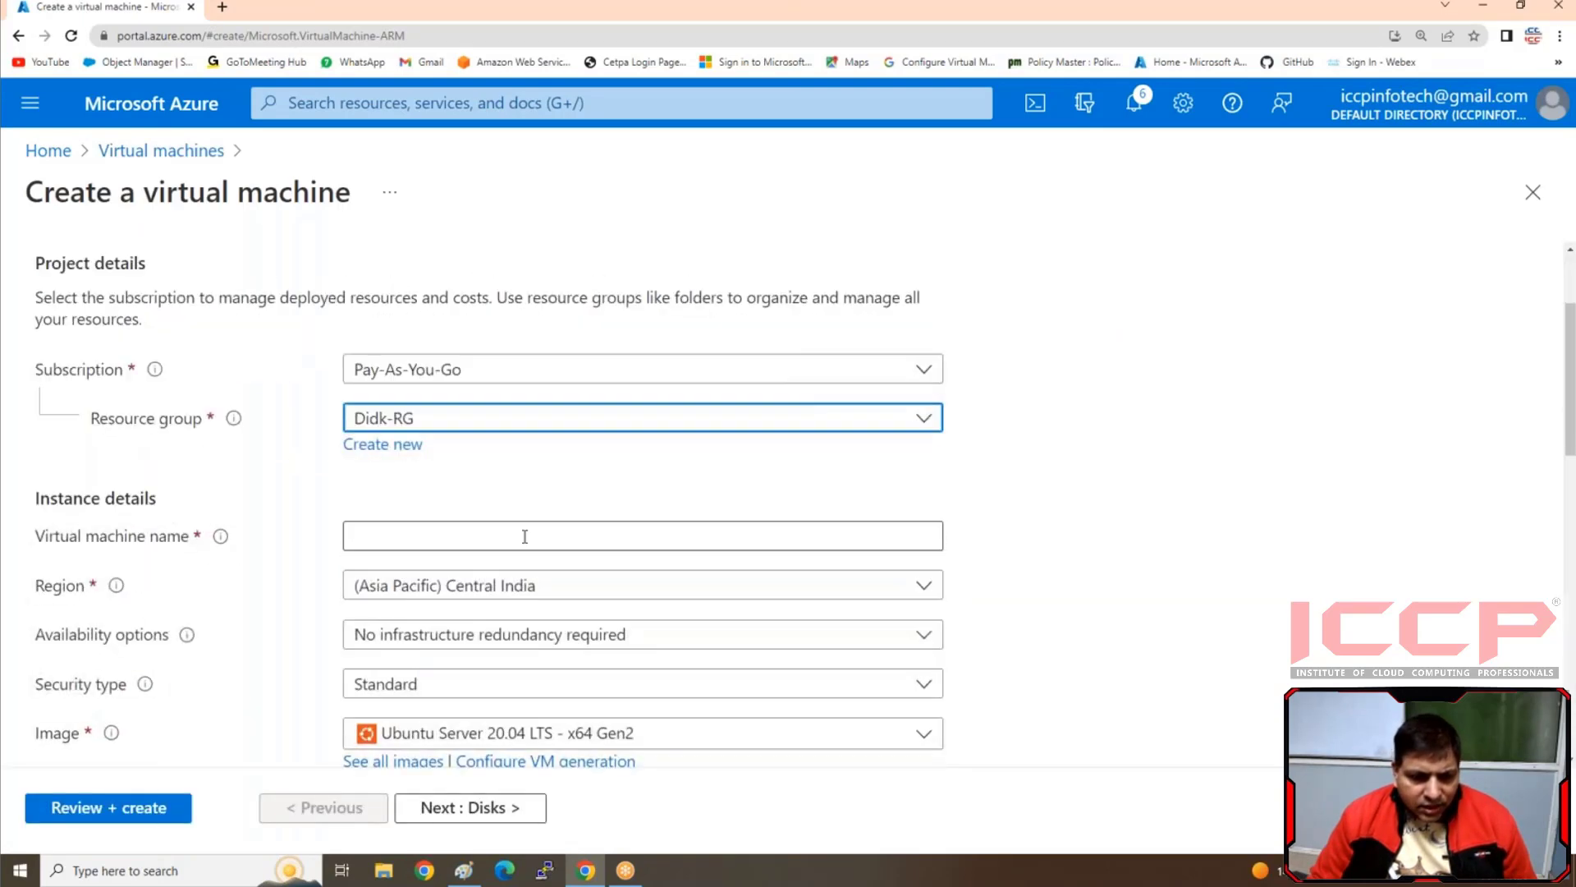
pyautogui.click(525, 536)
pyautogui.write('vm1')
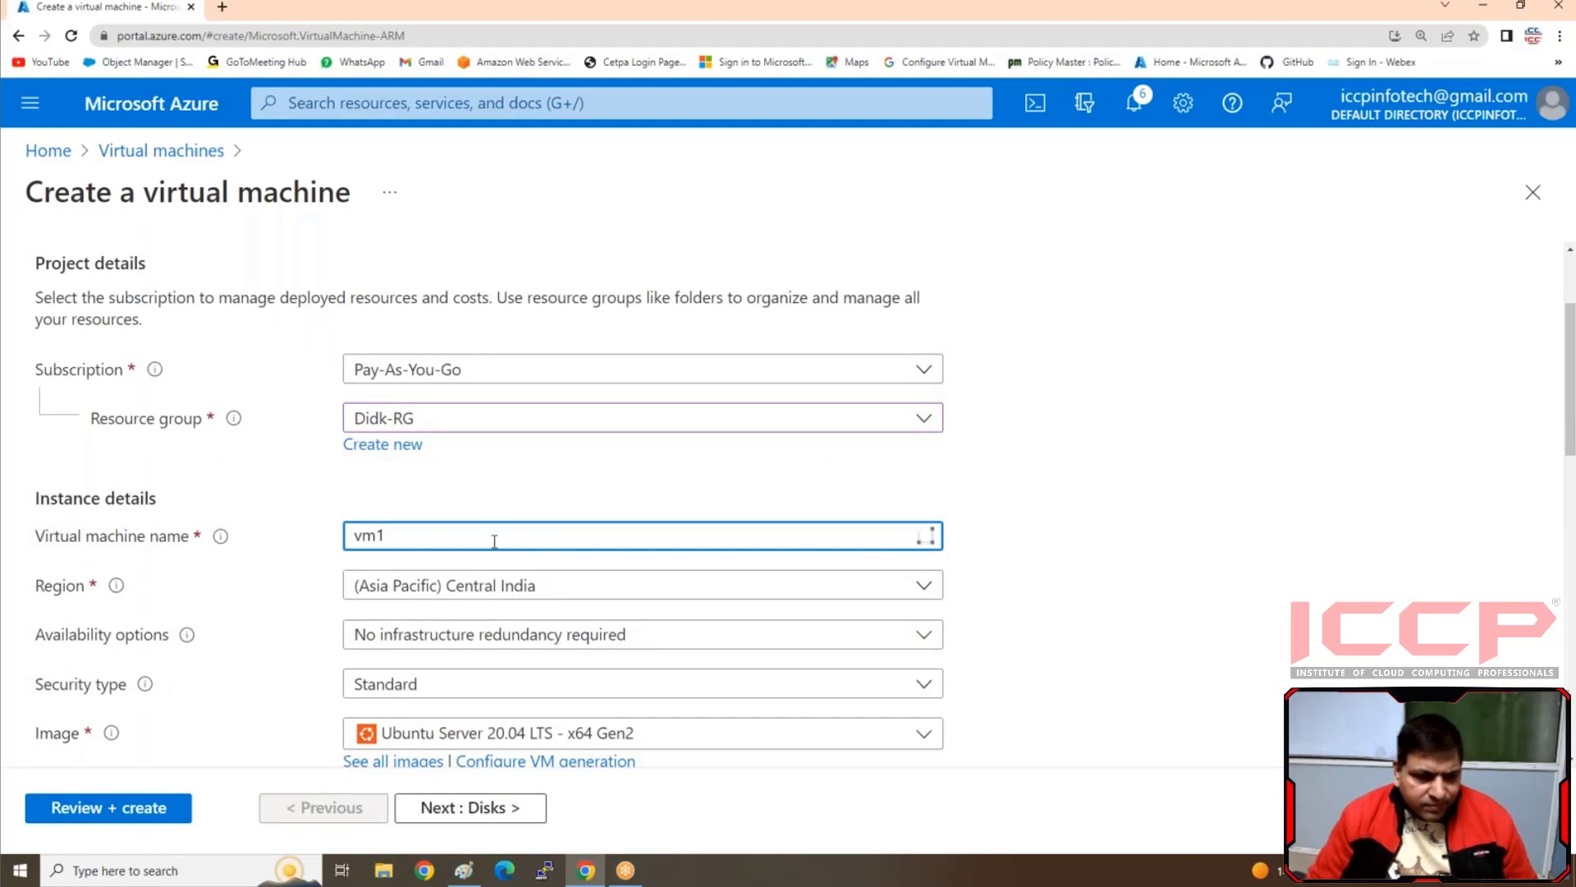
# Set the virtual machine's image to Windows Server 2012 R2 Datacenter - x64 Gen2
pyautogui.scroll(-1, 565, 583)
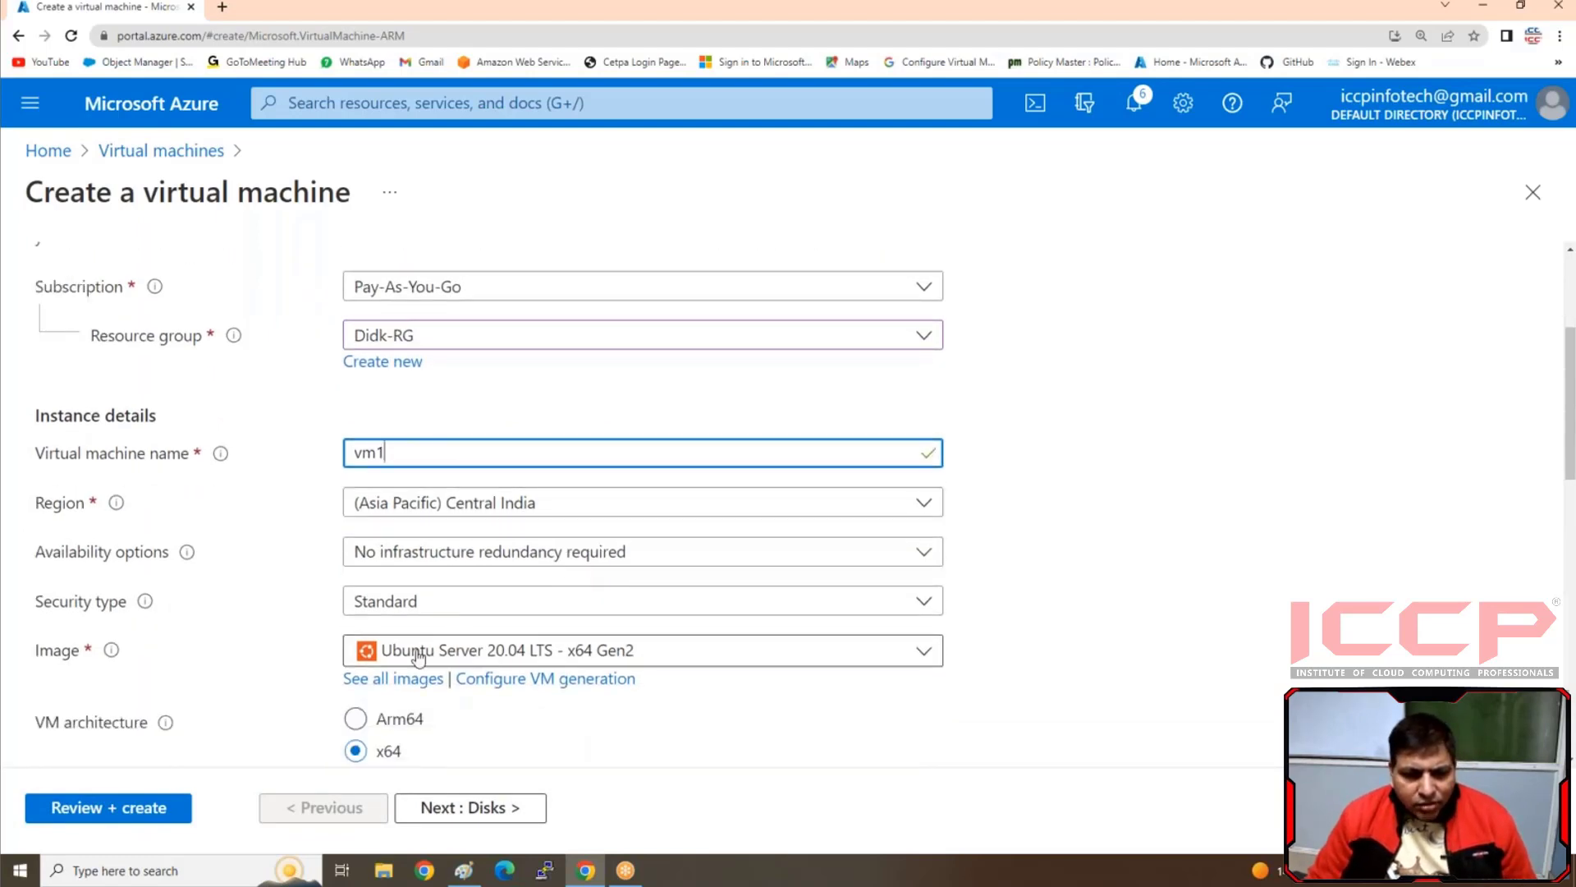
pyautogui.click(590, 659)
pyautogui.click(228, 534)
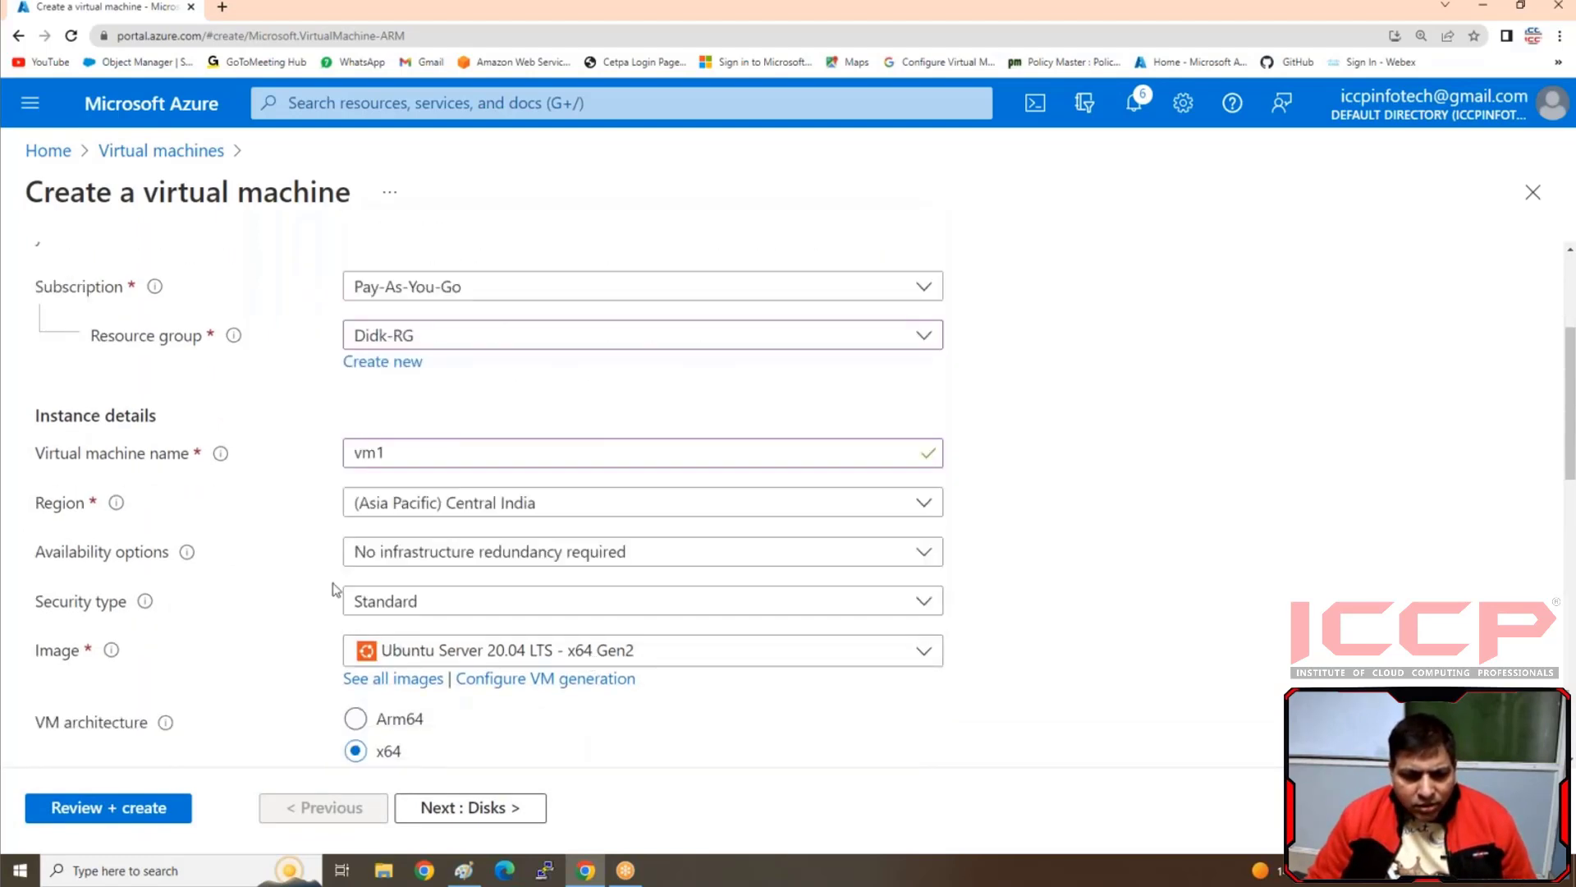
pyautogui.click(462, 657)
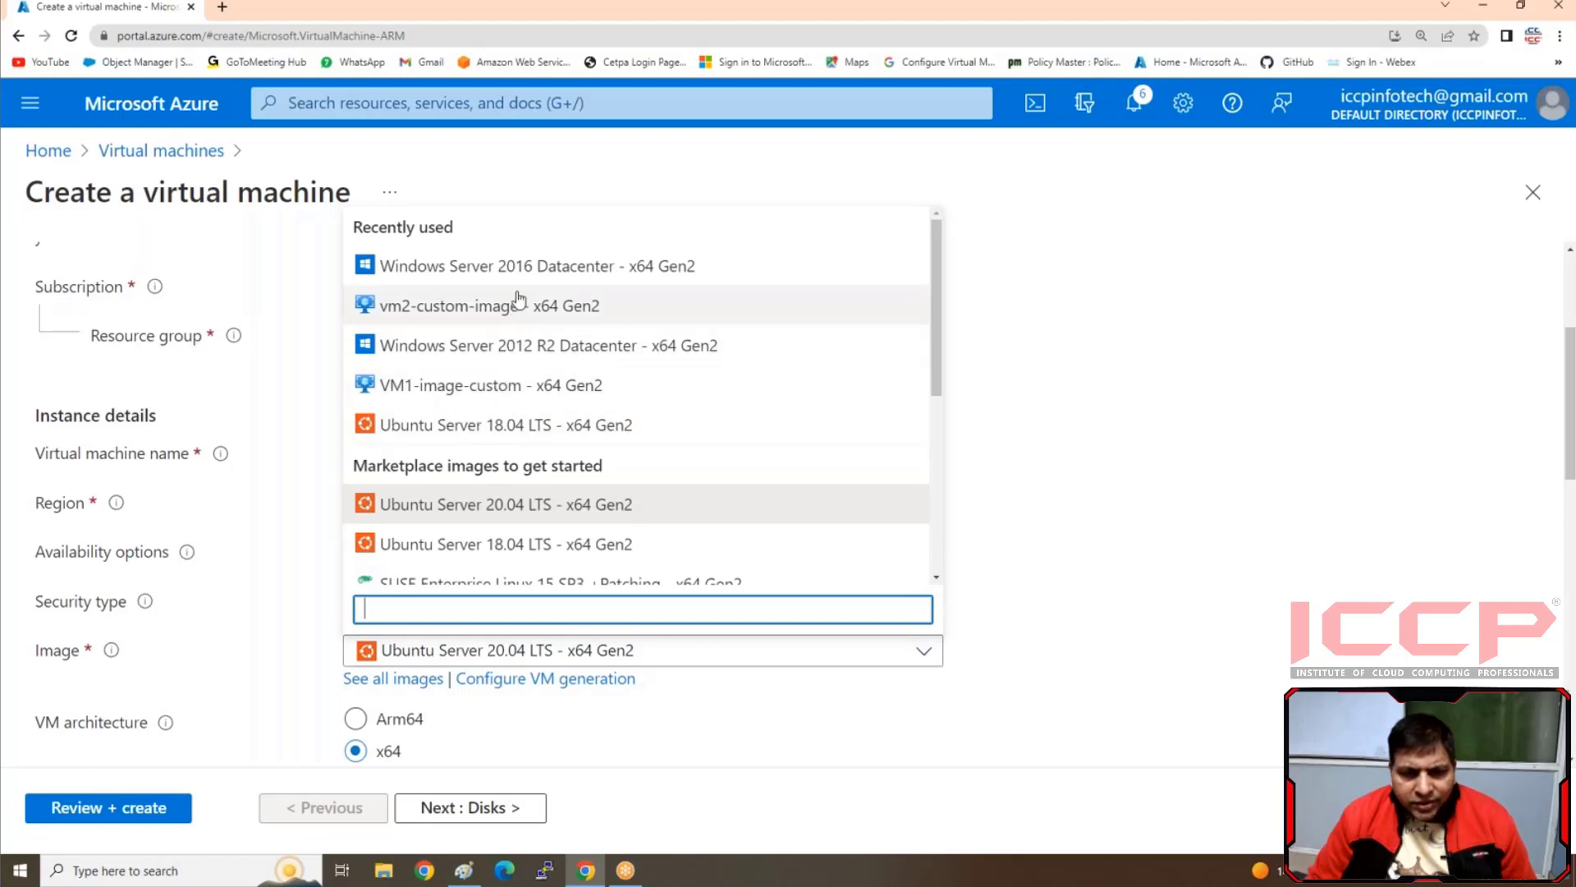
pyautogui.click(542, 348)
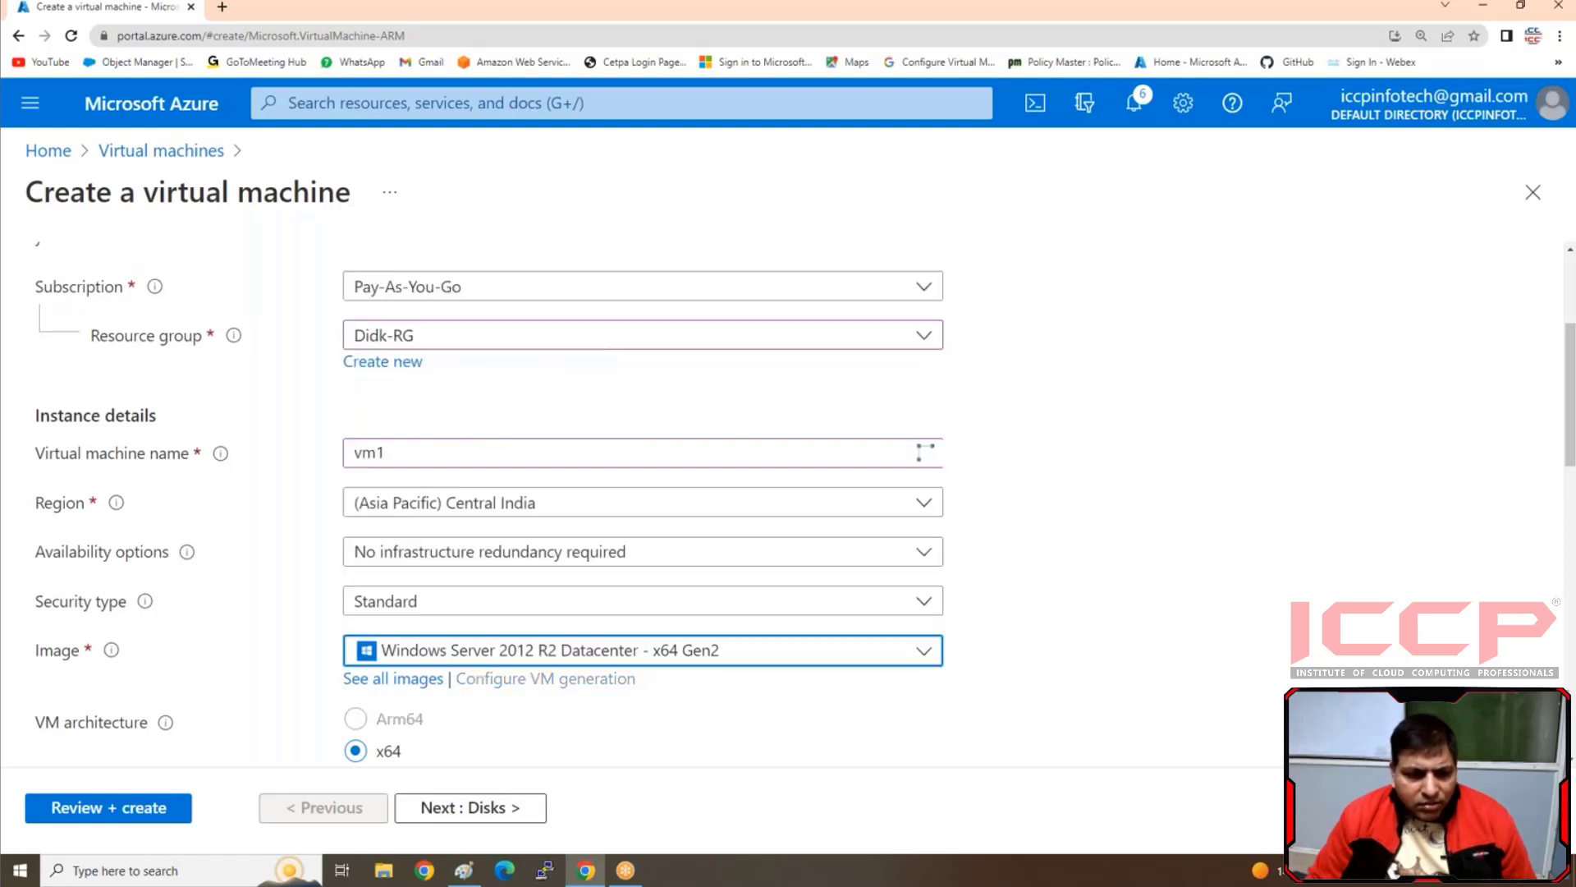
# Review the available virtual machine sizes, keeping Standard_DS1_v2 with 1 vcpu and 3.5 GiB memory
pyautogui.scroll(-5, 445, 366)
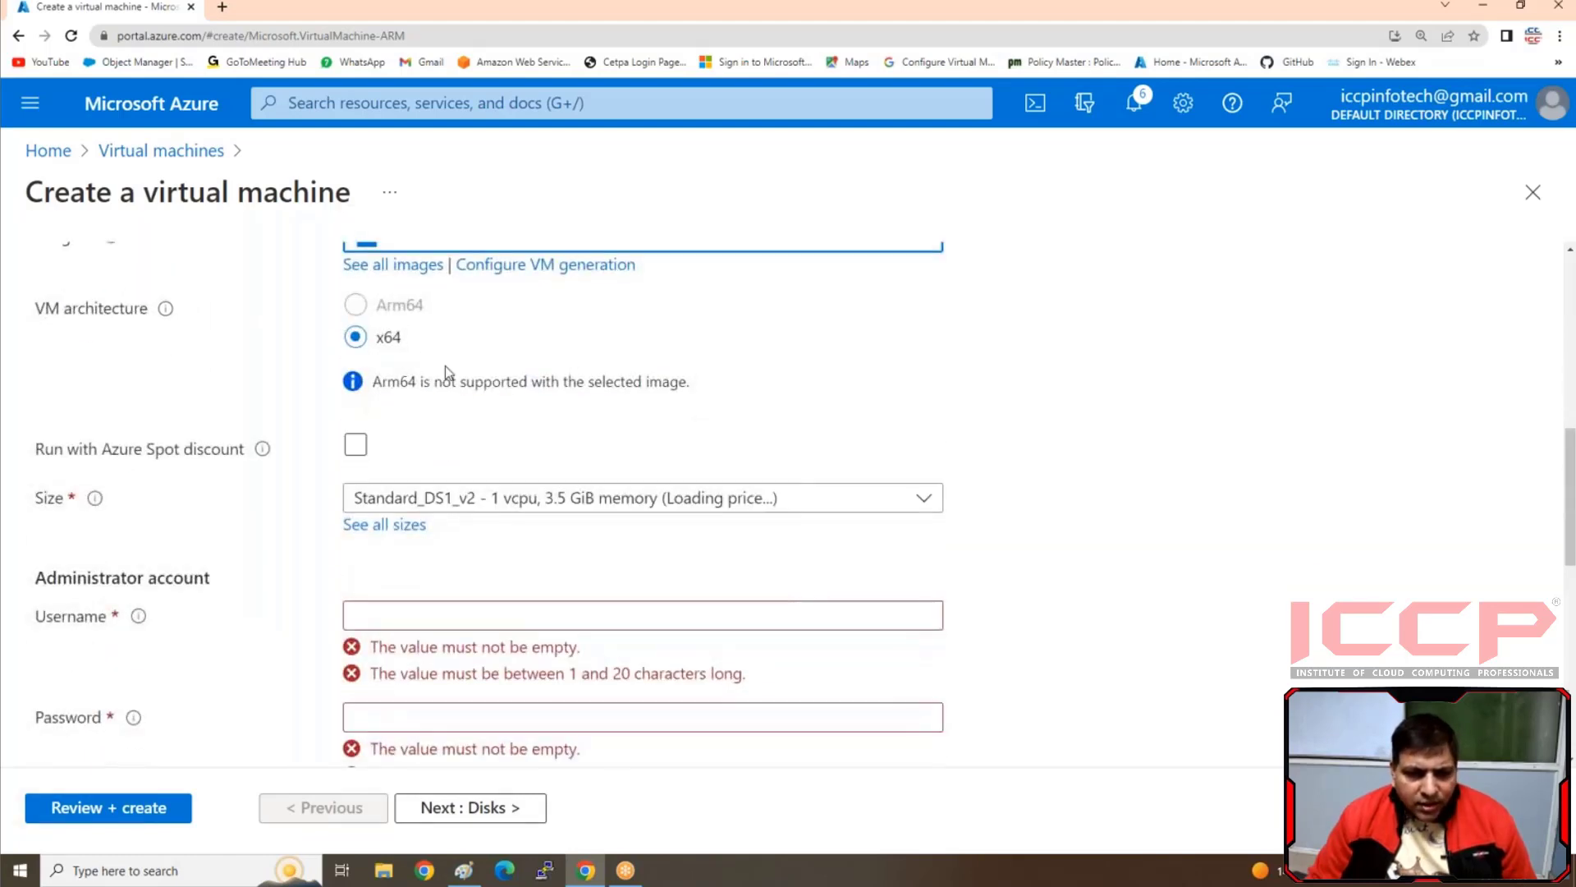
pyautogui.click(628, 502)
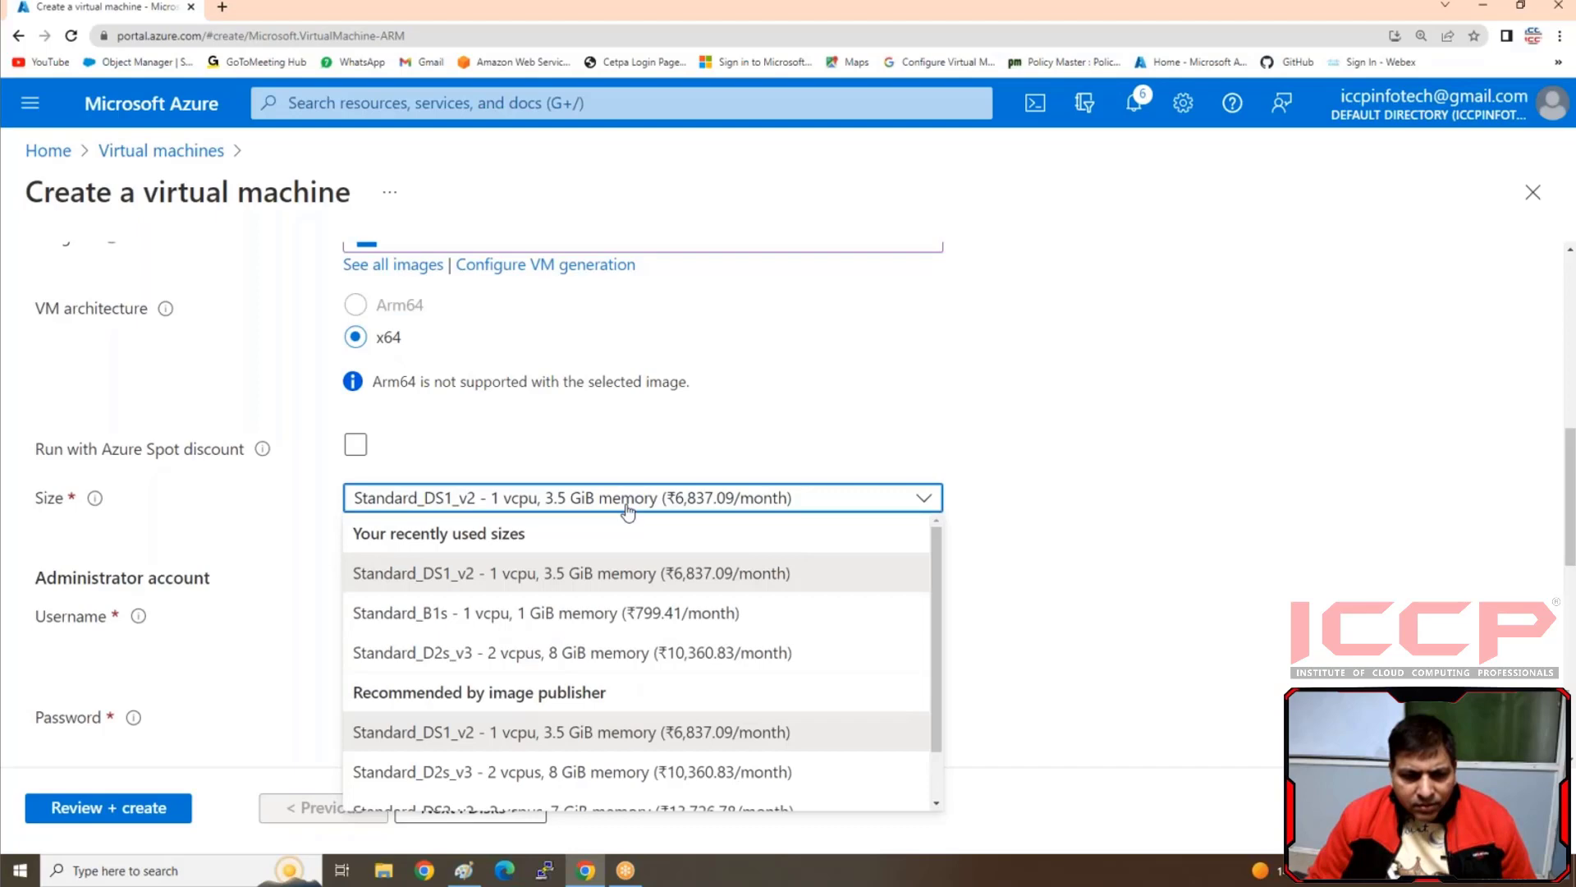
pyautogui.click(624, 509)
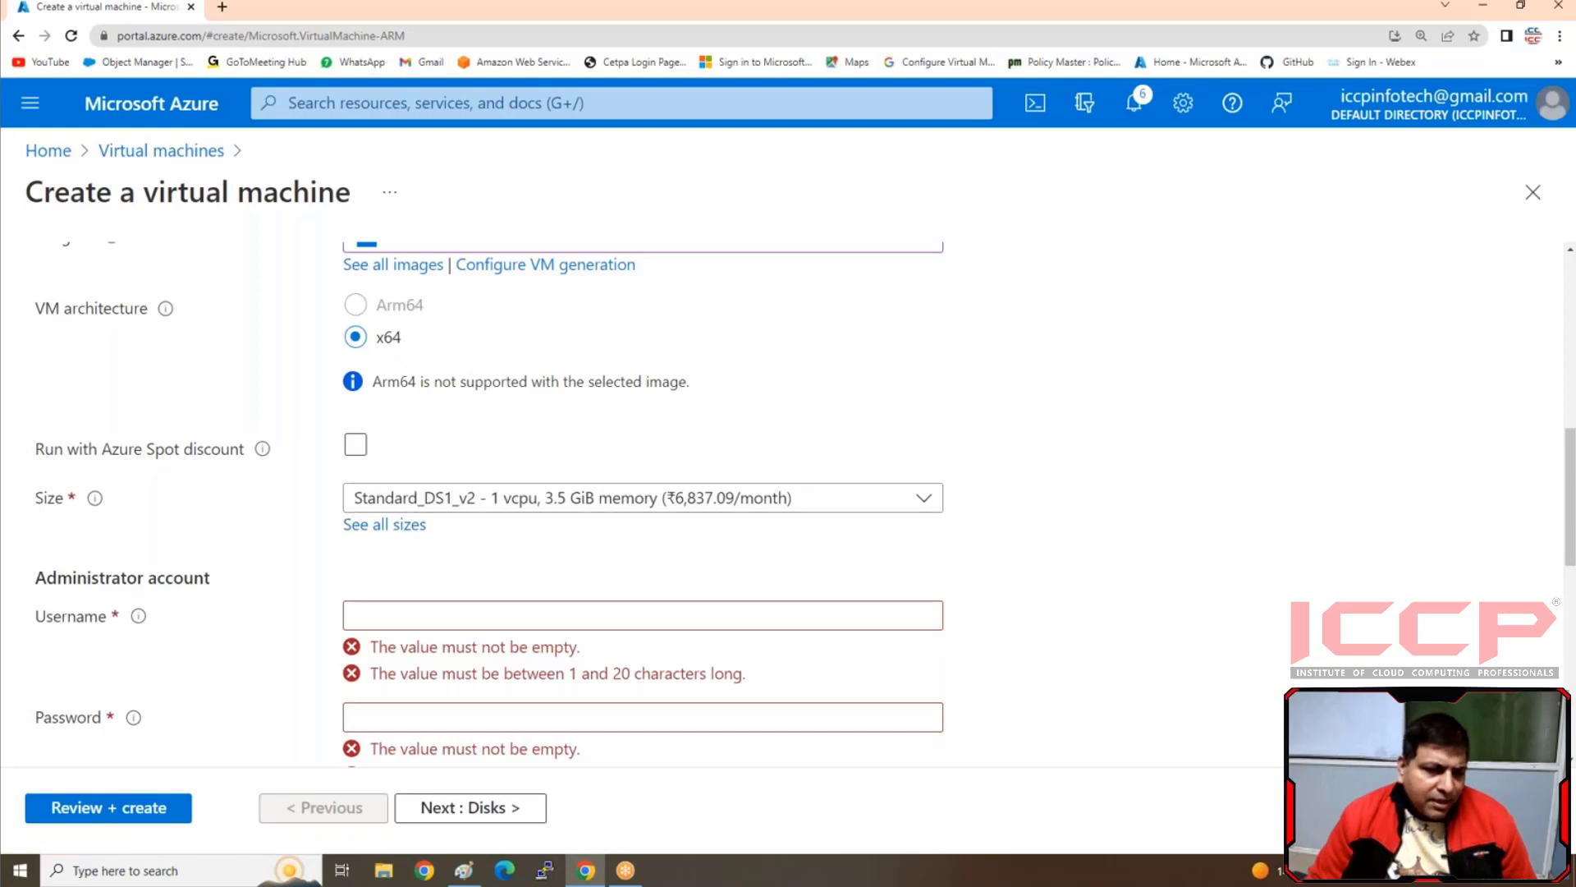
# Set the administrator username to iccp, then enter and confirm the administrator password
pyautogui.click(460, 616)
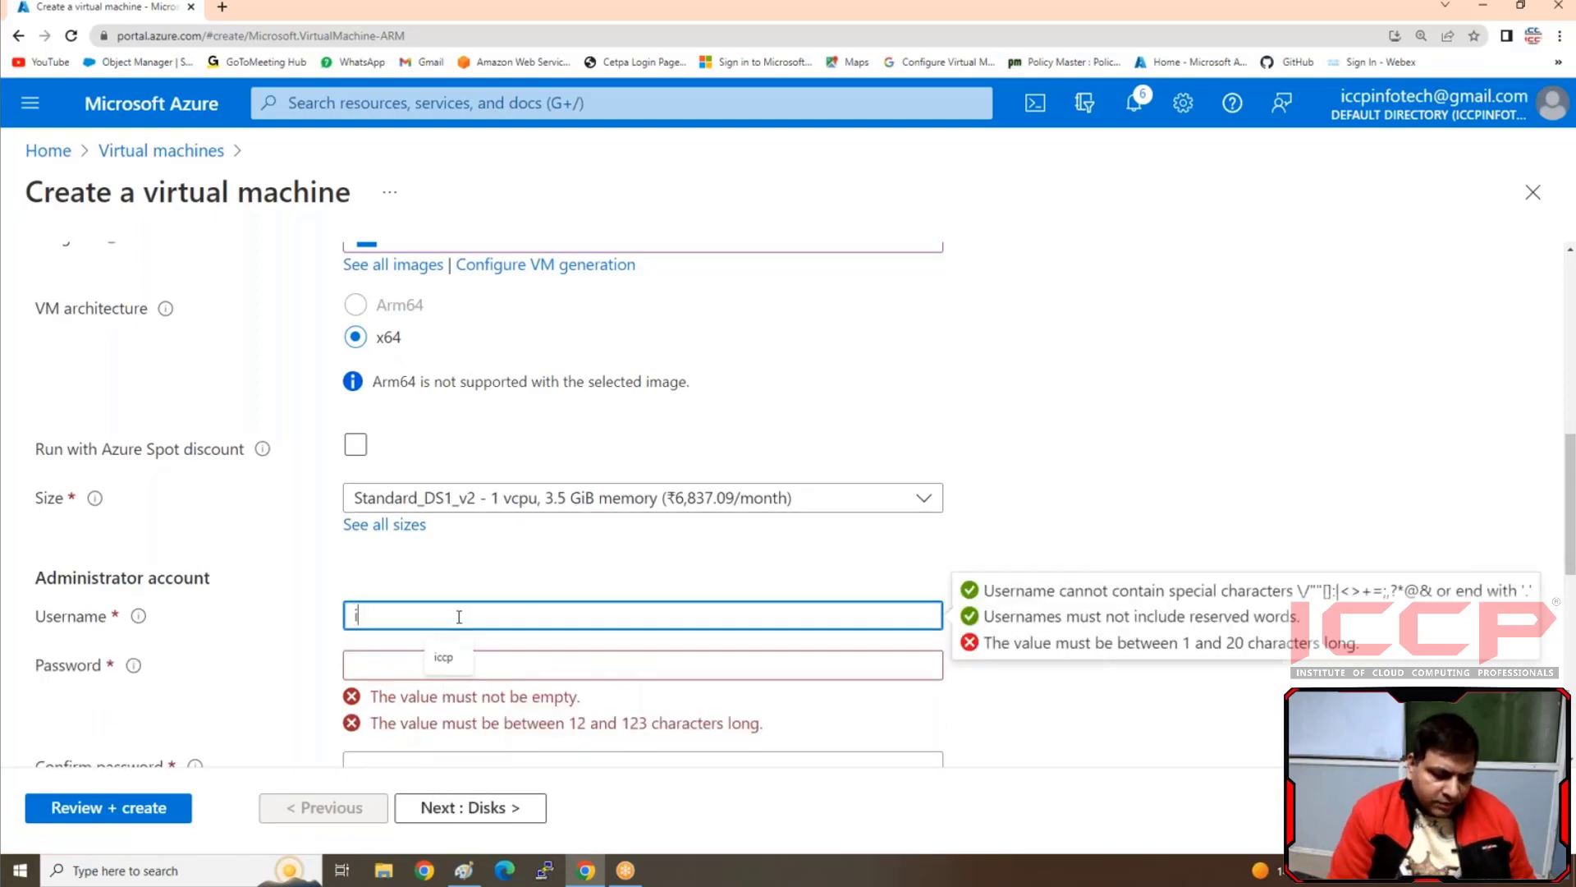
pyautogui.write('iccp')
pyautogui.press('Tab')
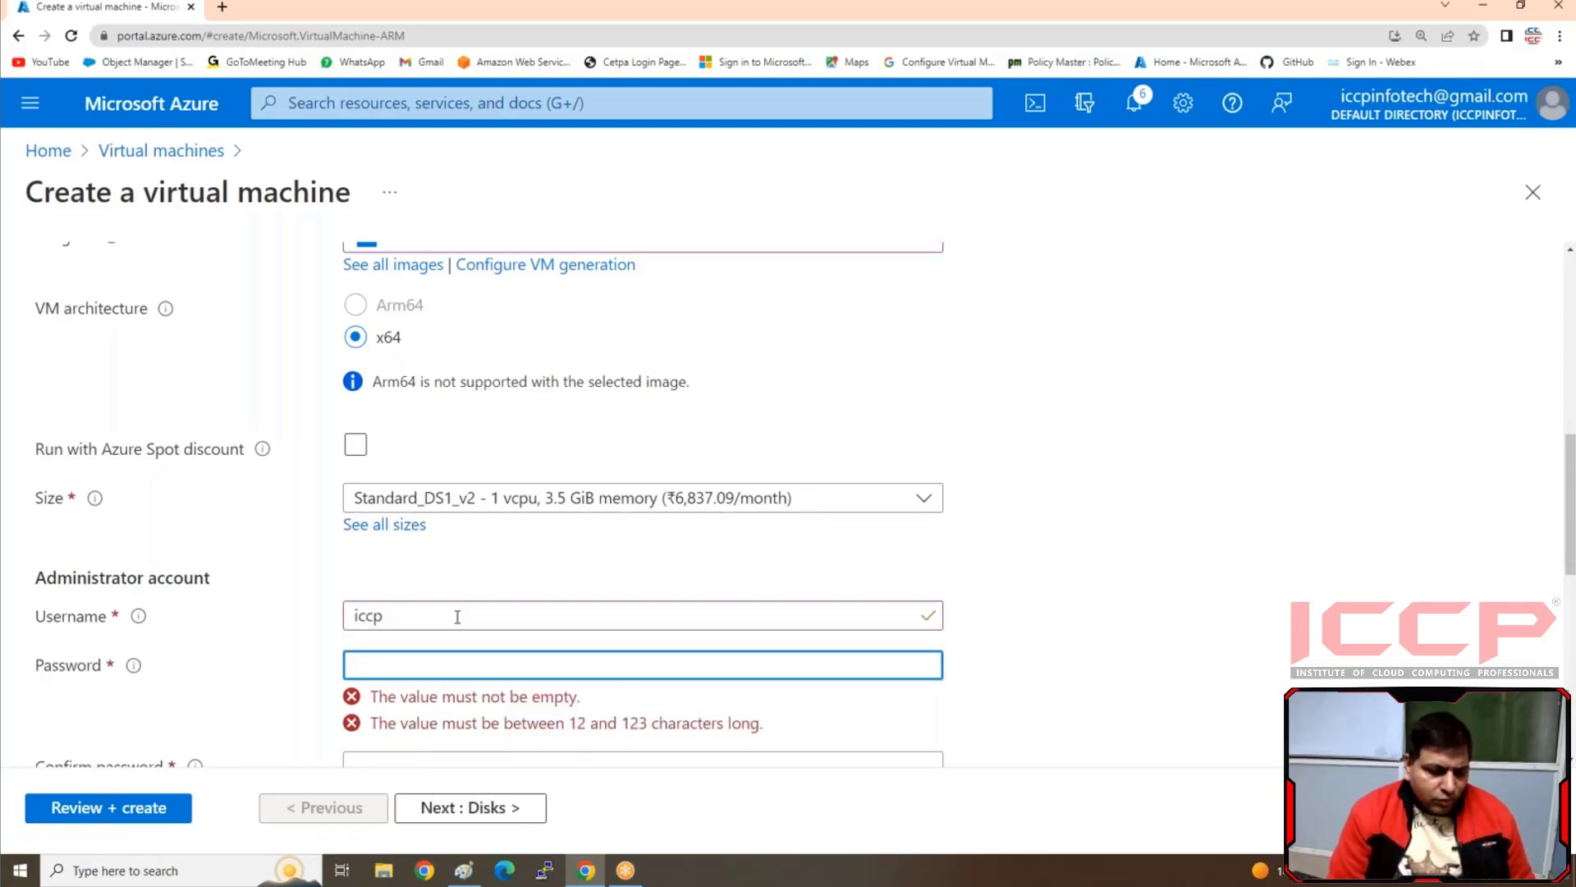
pyautogui.write('••••••')
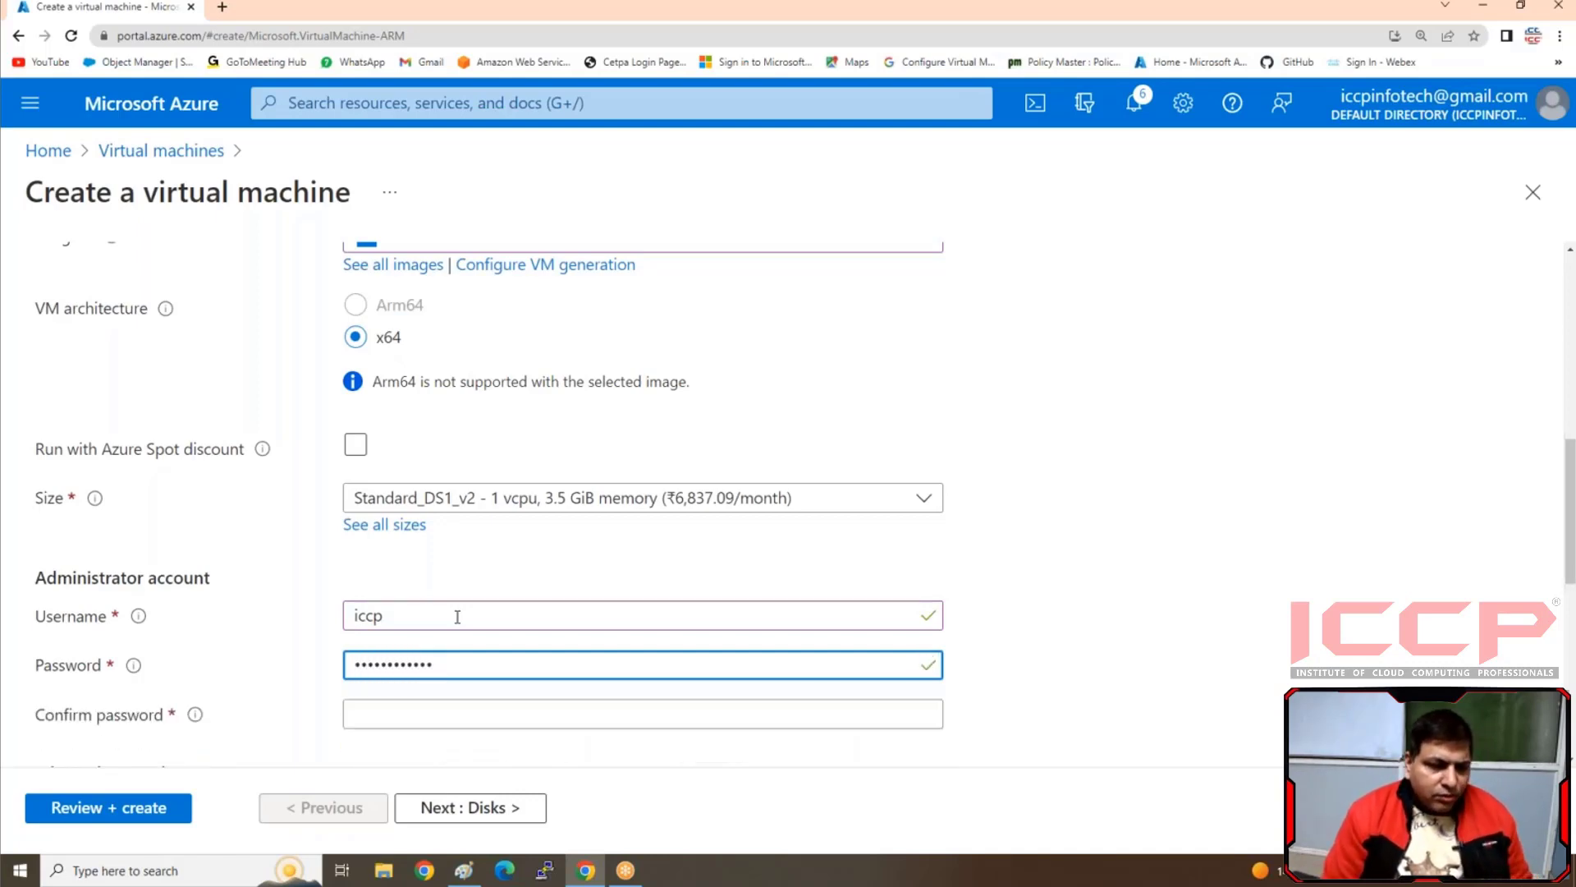
pyautogui.press('Tab')
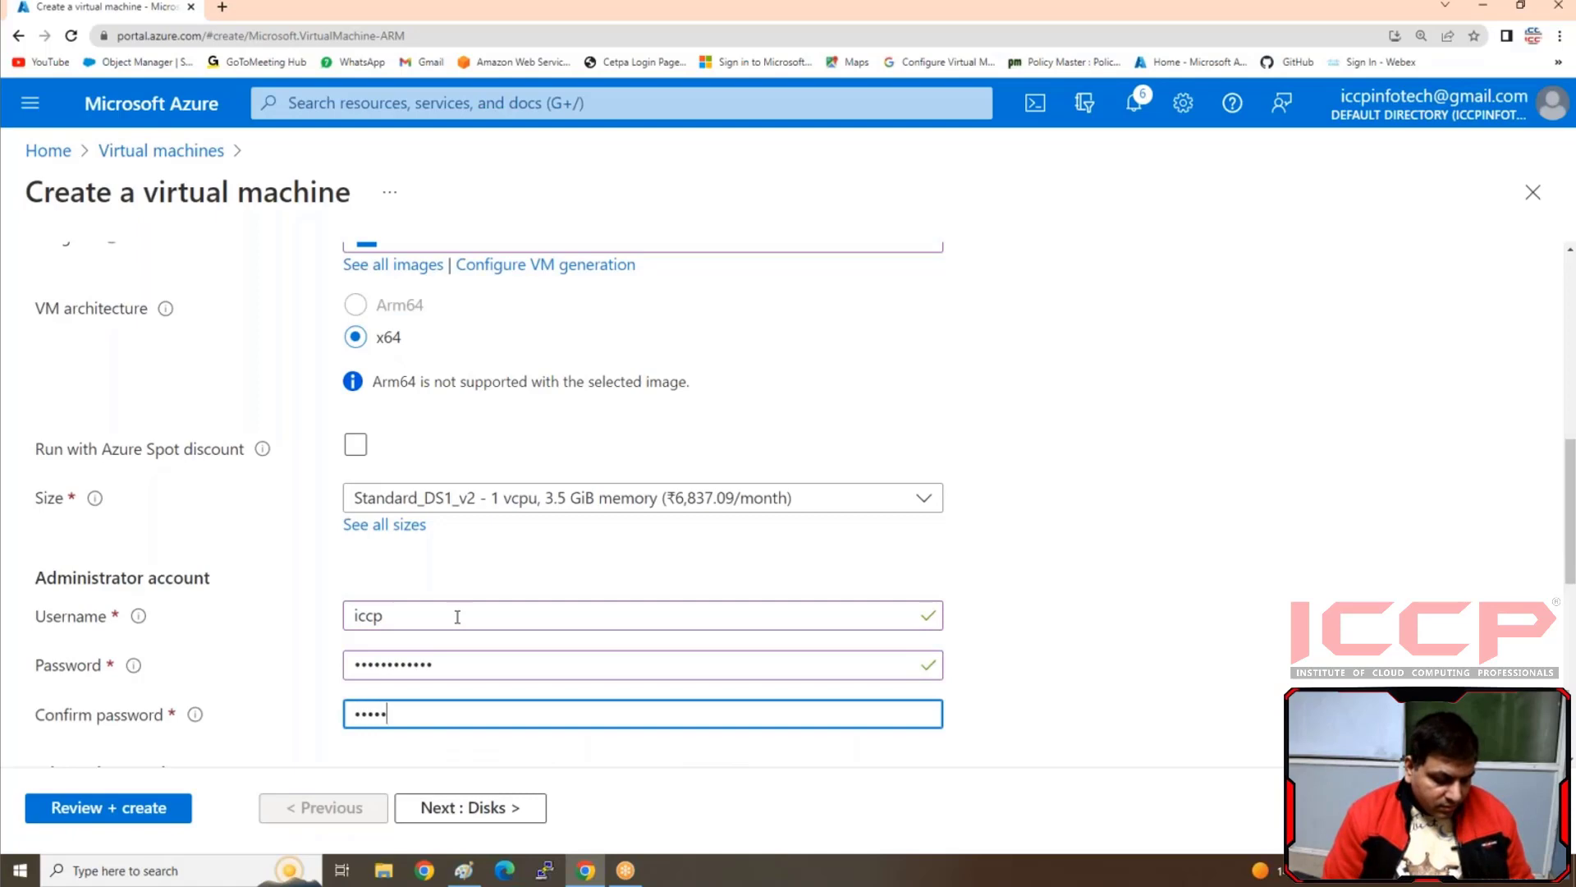
pyautogui.write('••••••••••••')
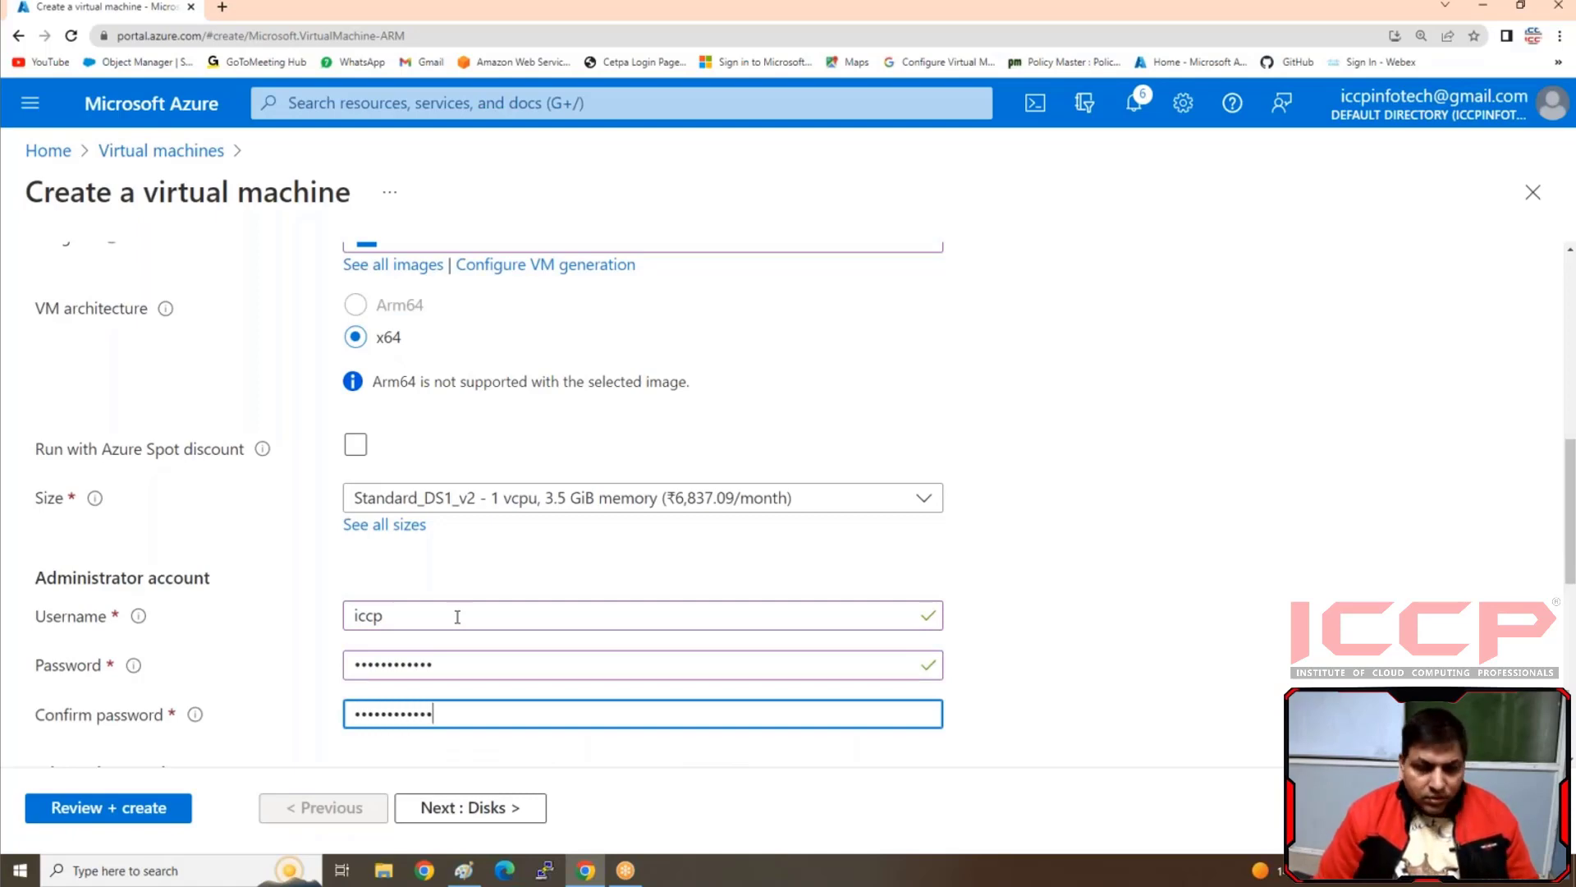
# Set the virtual machine's public inbound ports to None and check the remaining basic settings
pyautogui.scroll(-3, 517, 560)
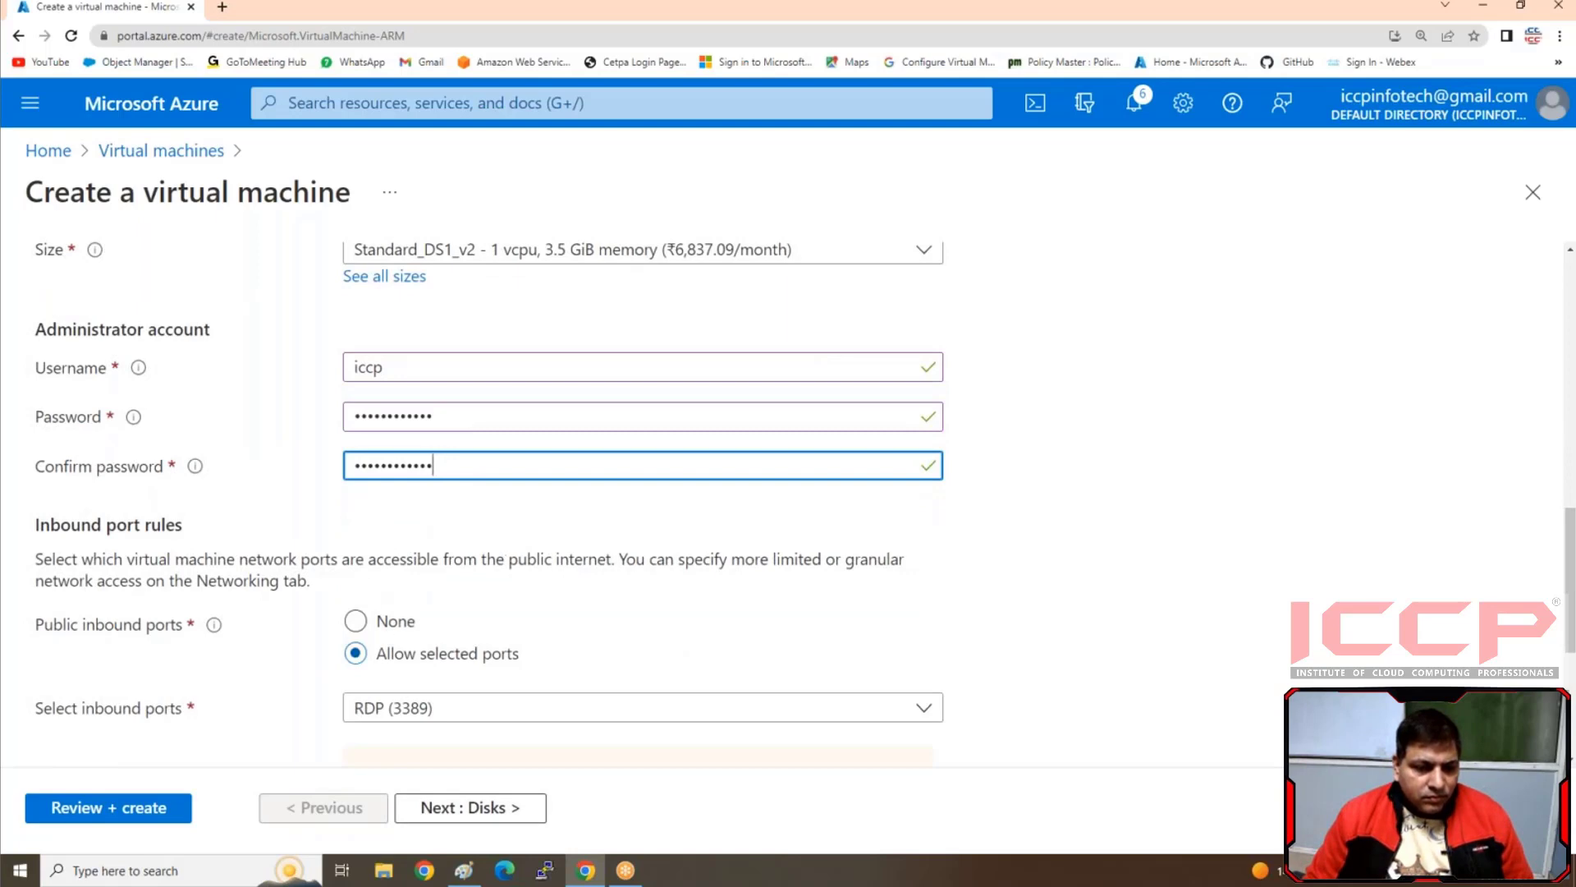
pyautogui.click(380, 624)
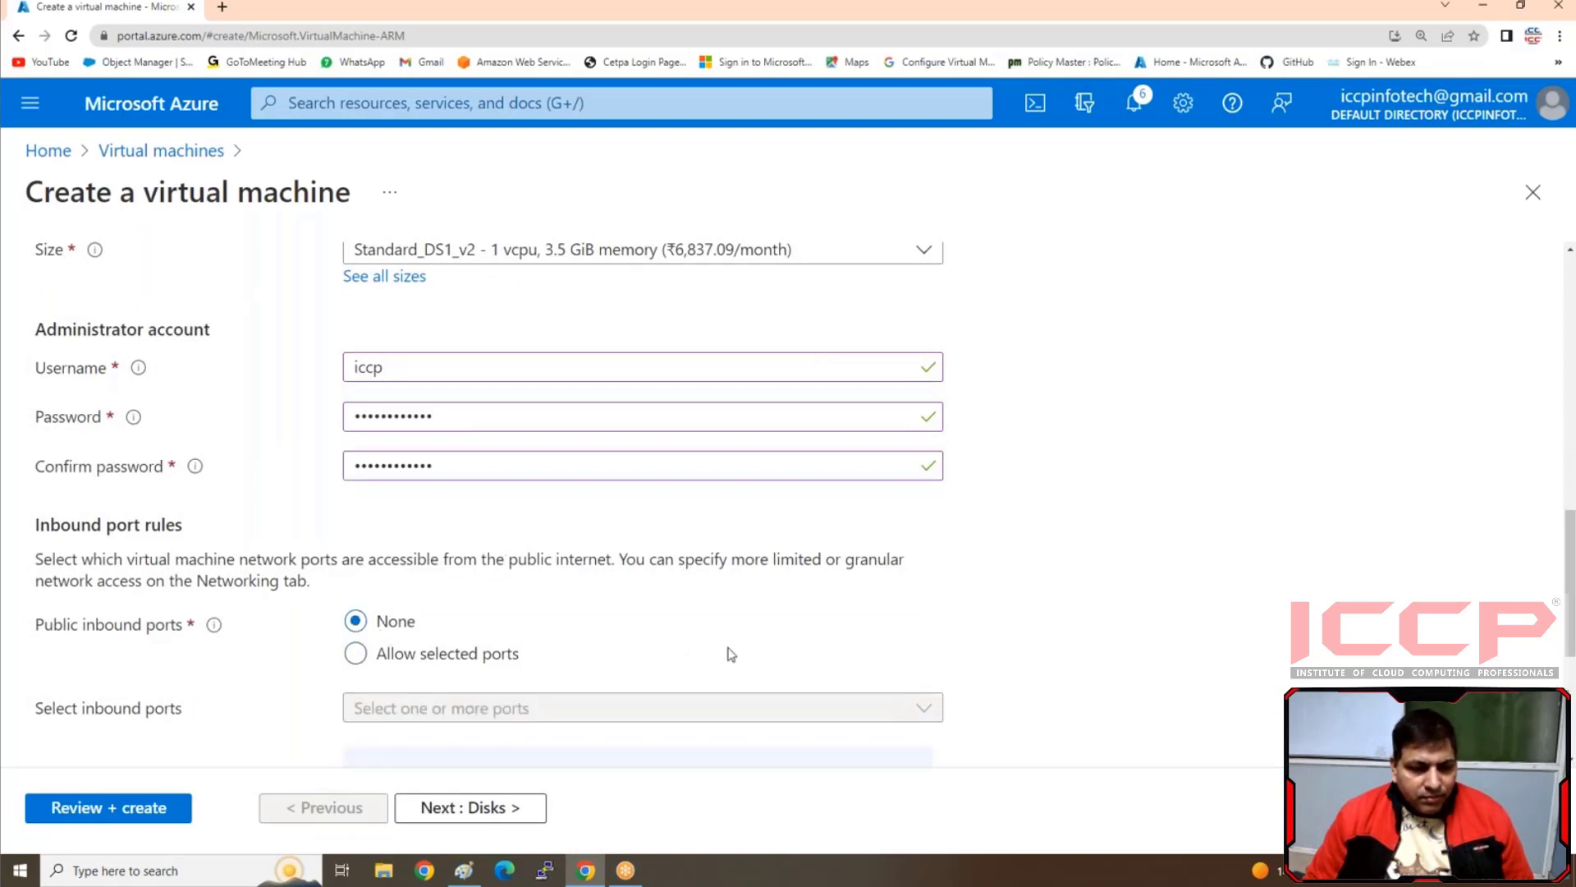
pyautogui.scroll(-4, 730, 654)
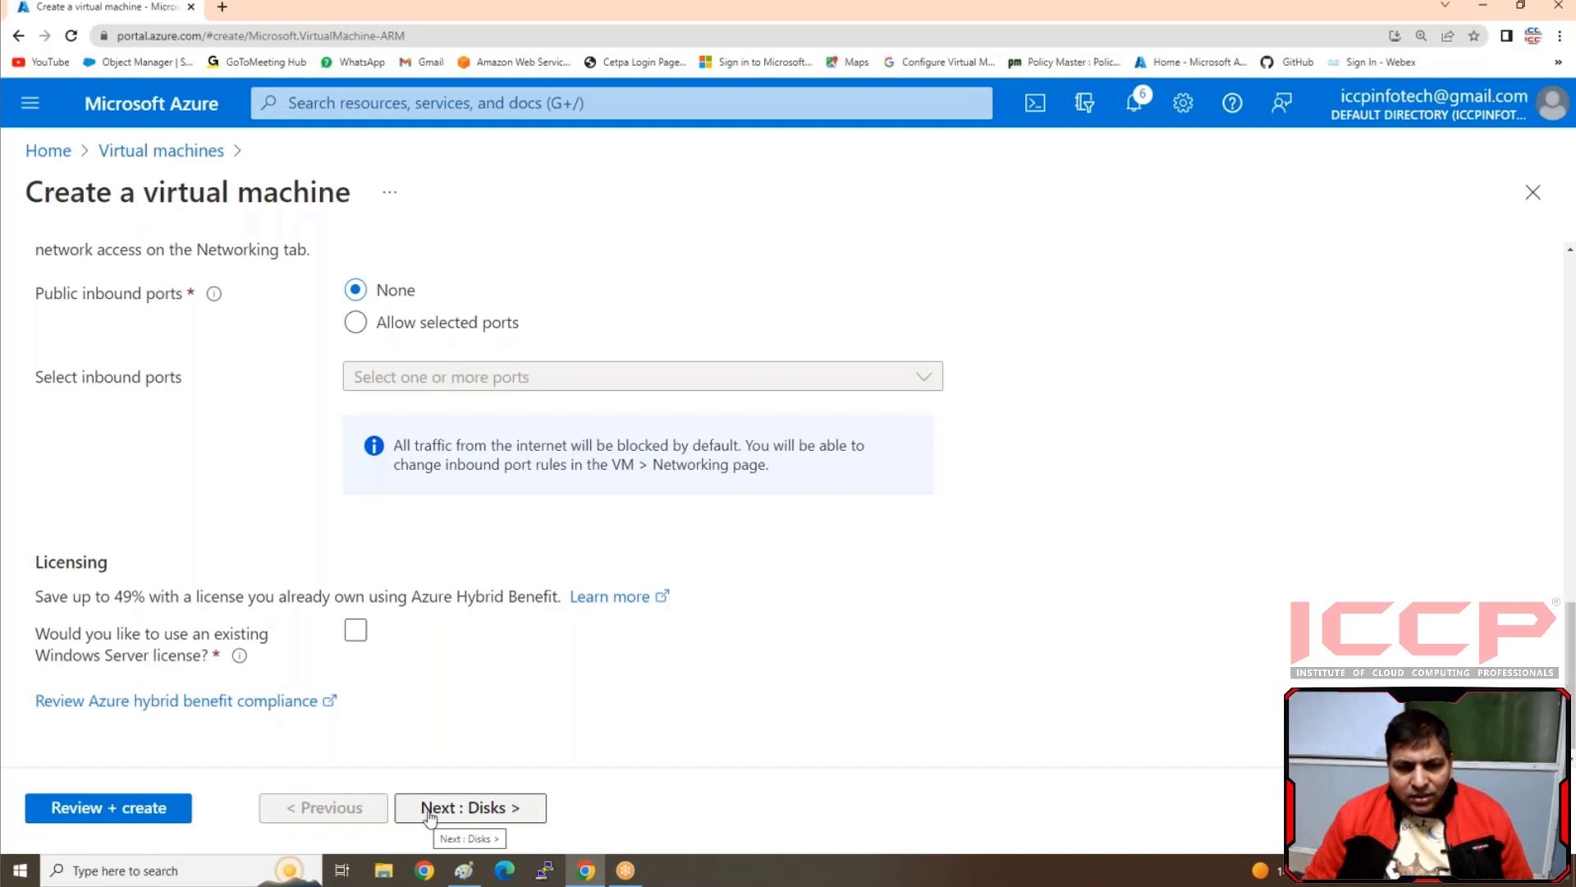
pyautogui.scroll(1, 482, 722)
pyautogui.scroll(-2, 482, 721)
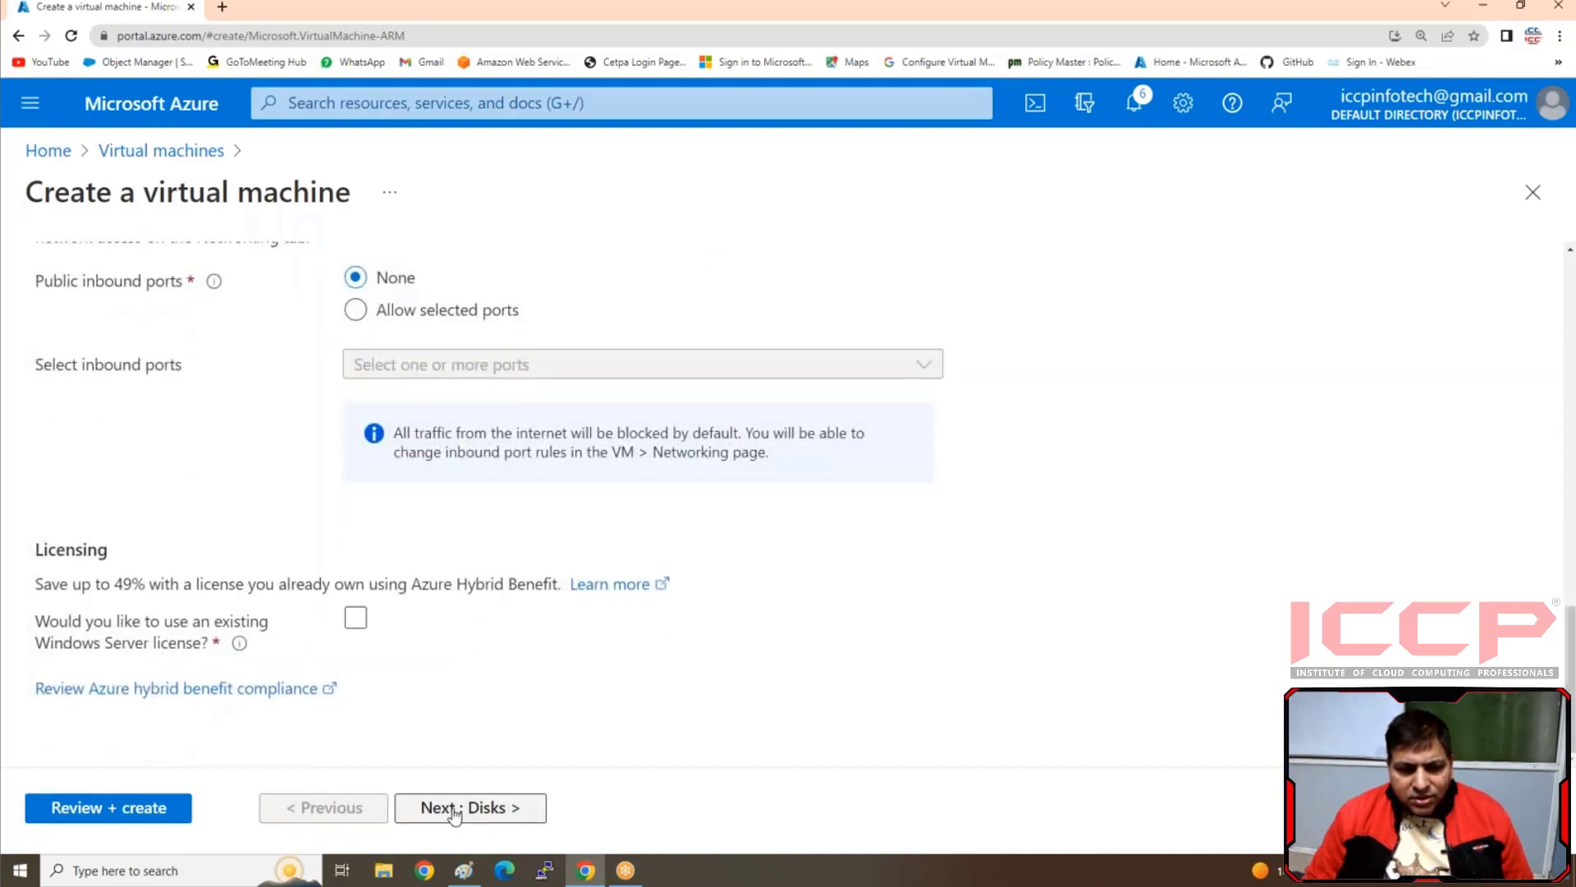
# Select Premium SSD (locally-redundant storage) as the OS disk type and turn off deleting the disk with the VM
pyautogui.click(454, 810)
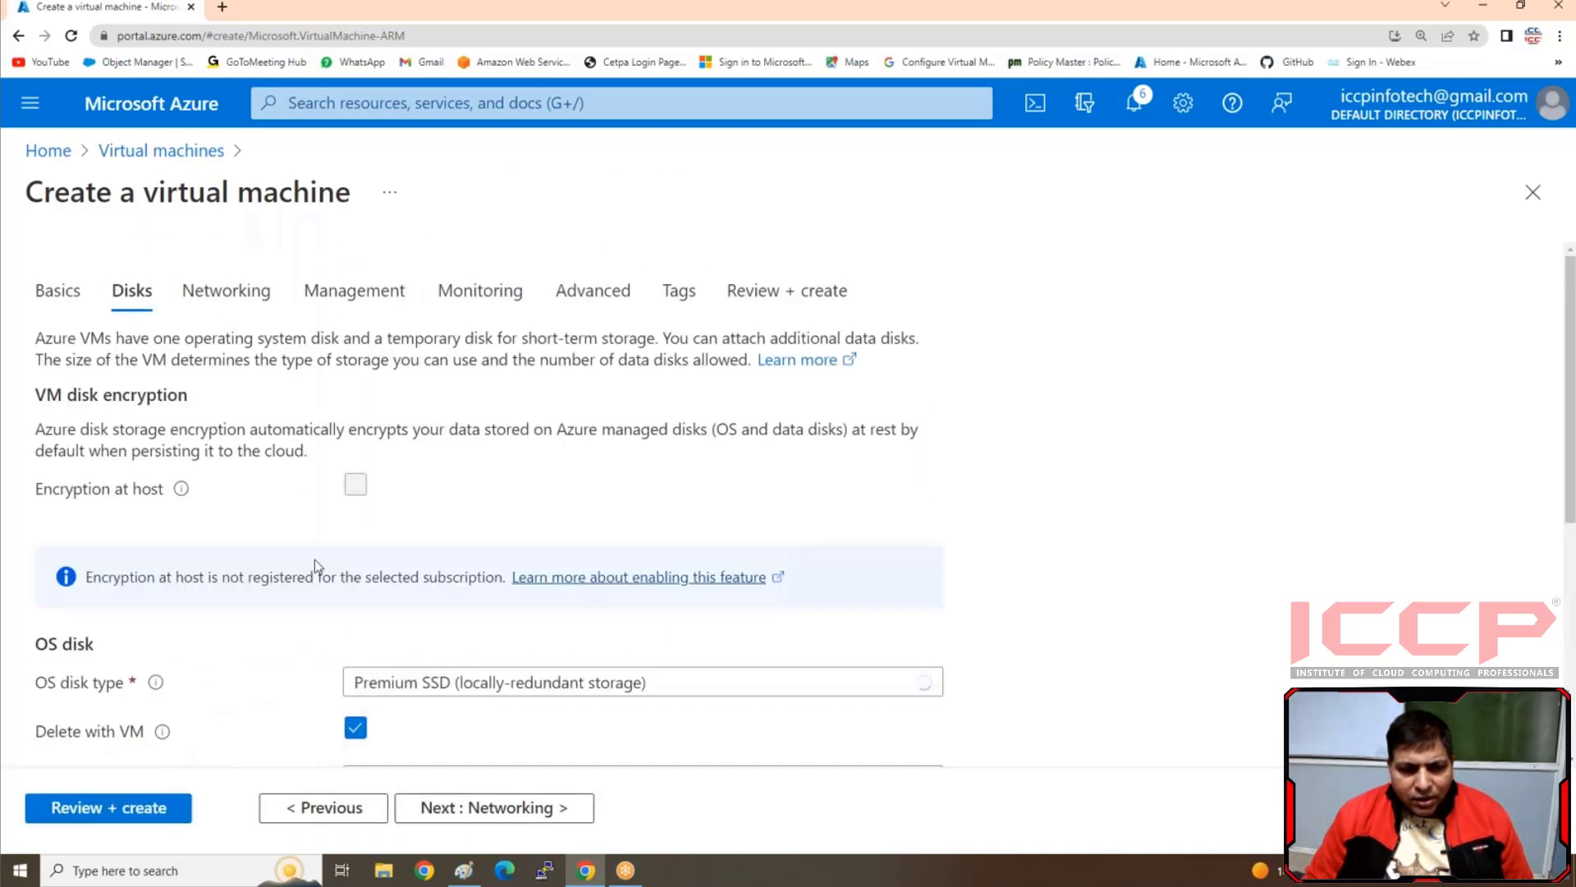
pyautogui.scroll(-3, 313, 559)
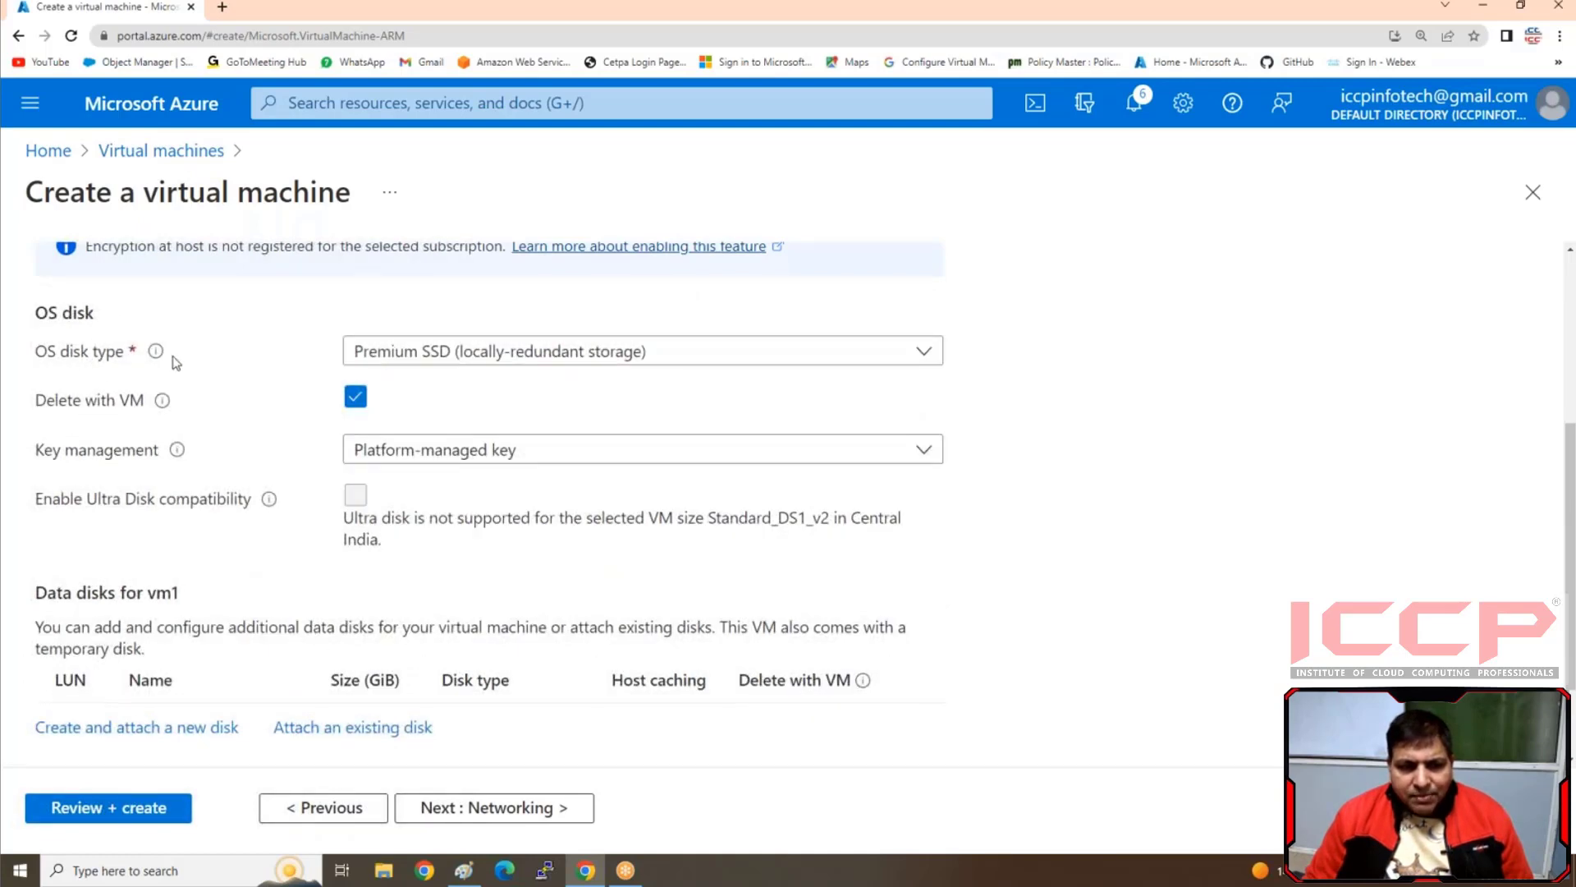
pyautogui.click(426, 353)
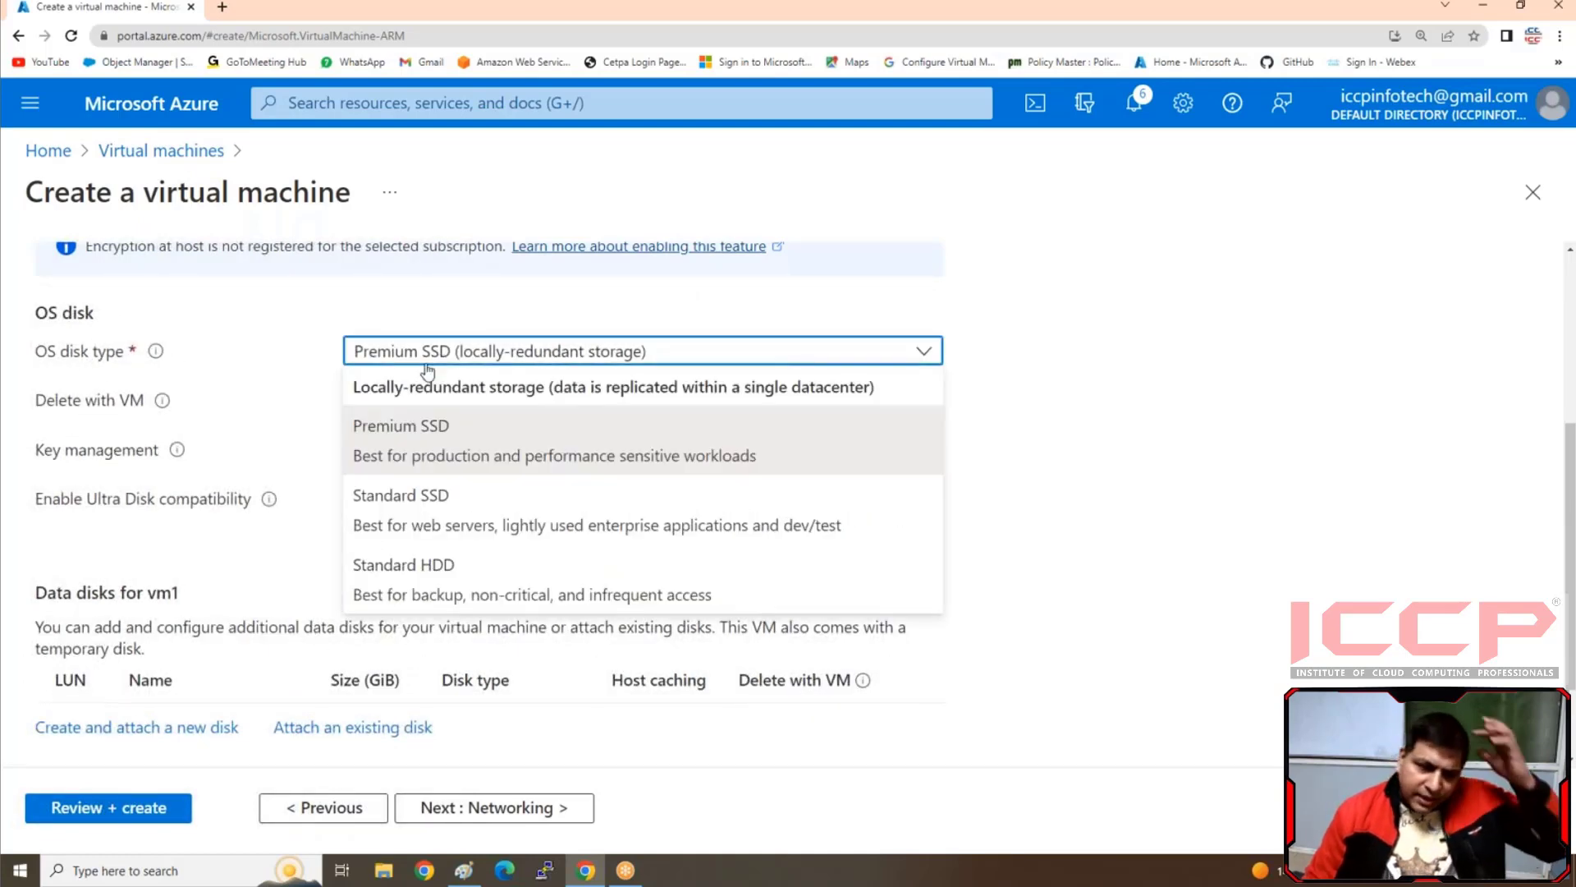
pyautogui.click(415, 454)
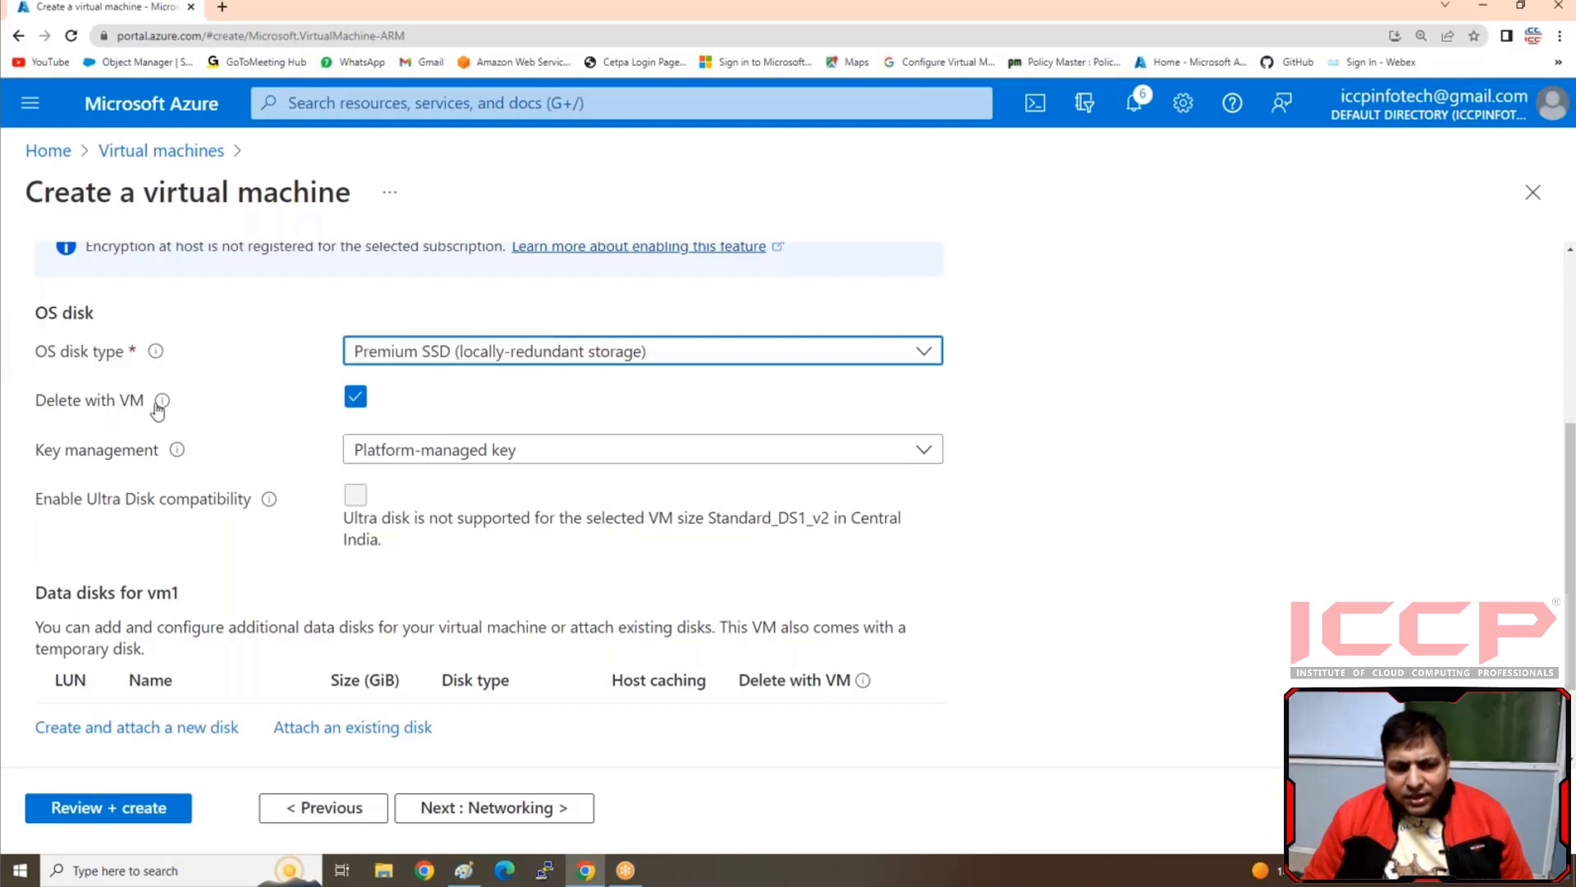
pyautogui.click(355, 398)
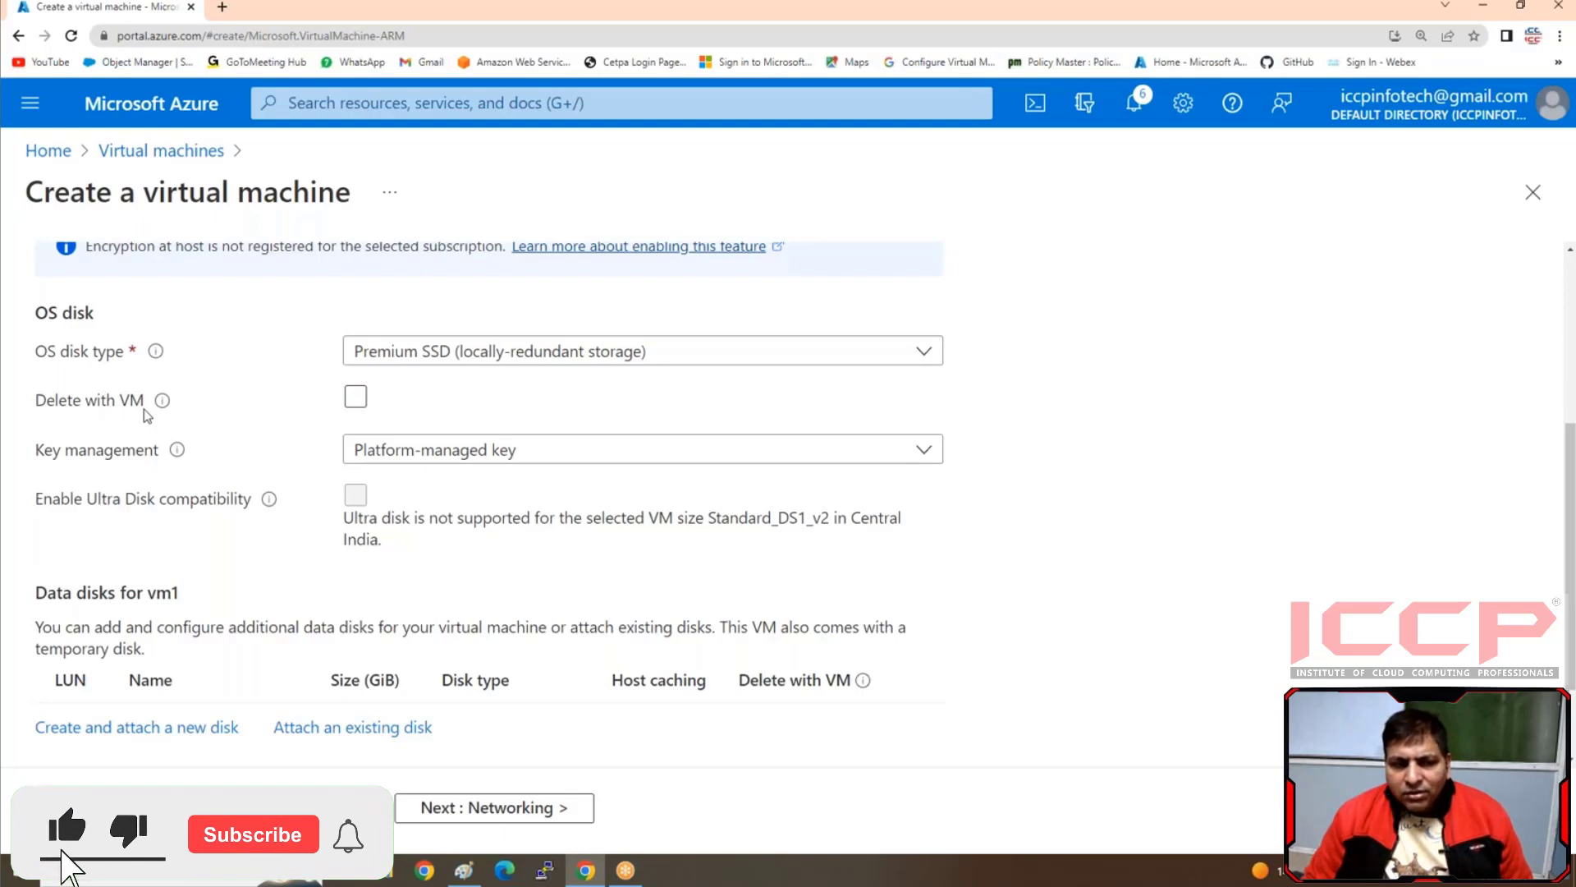
pyautogui.click(355, 397)
pyautogui.click(739, 400)
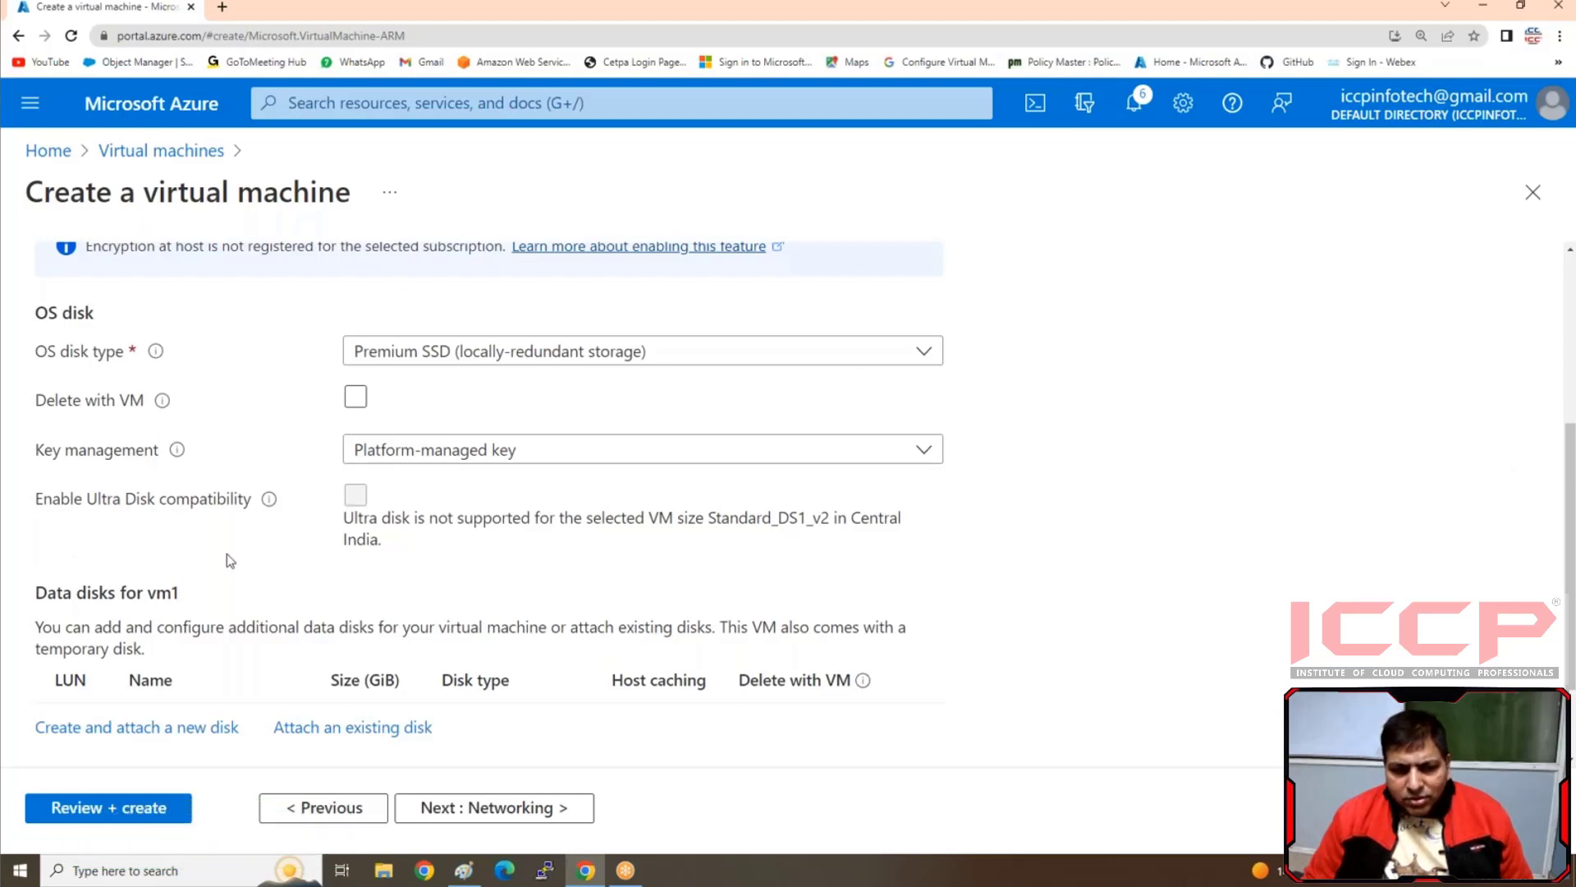
# In the networking settings, choose Disk-NSG as the network security group and turn off accelerated networking
pyautogui.click(450, 821)
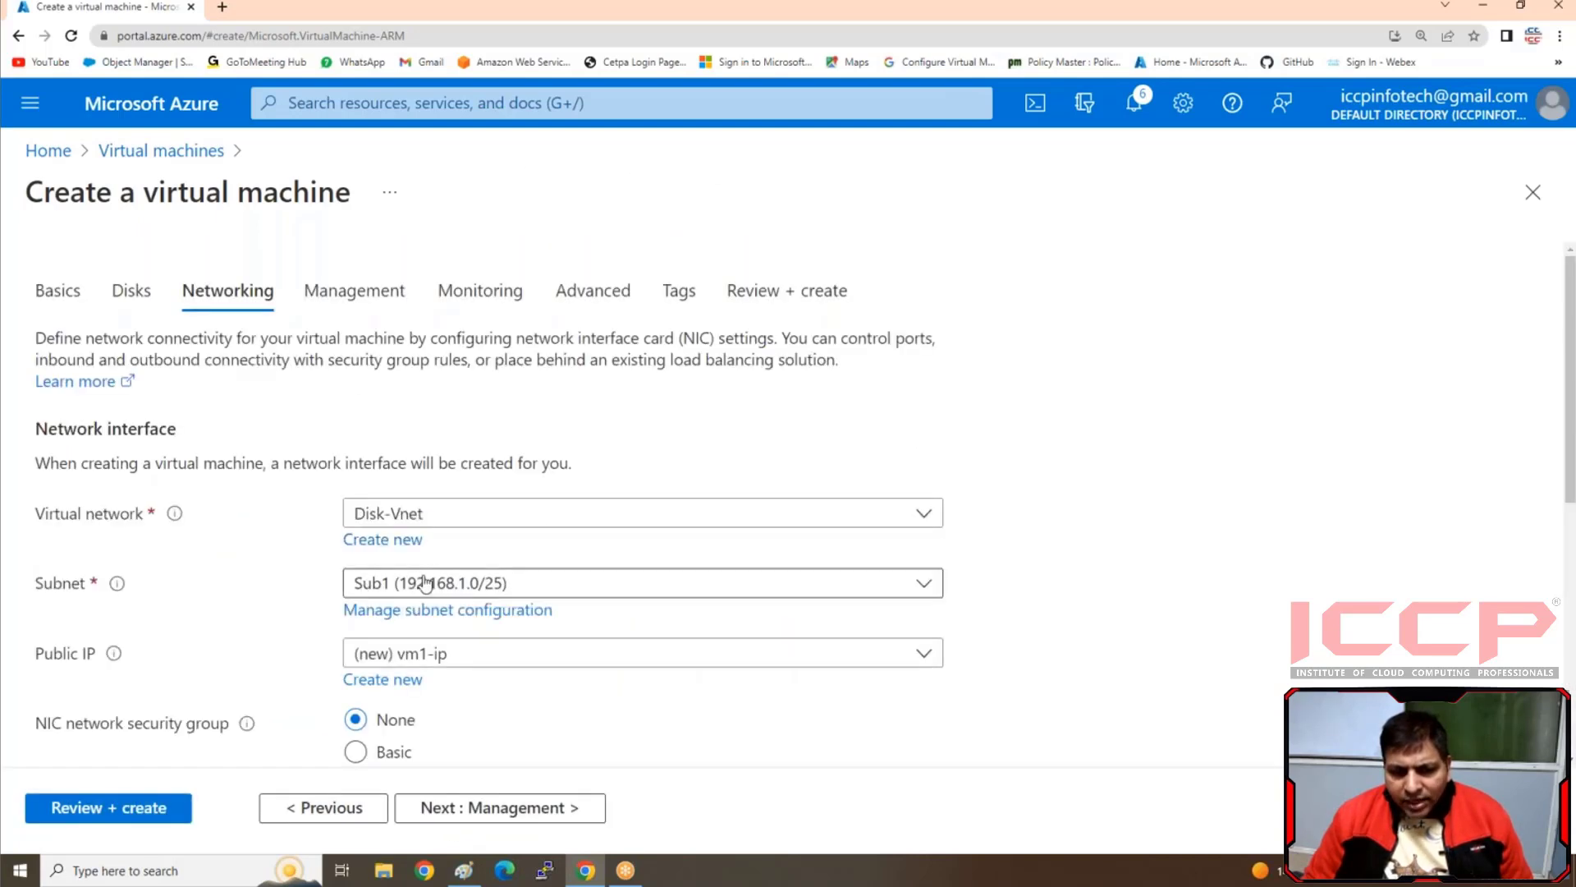
pyautogui.scroll(-2, 156, 489)
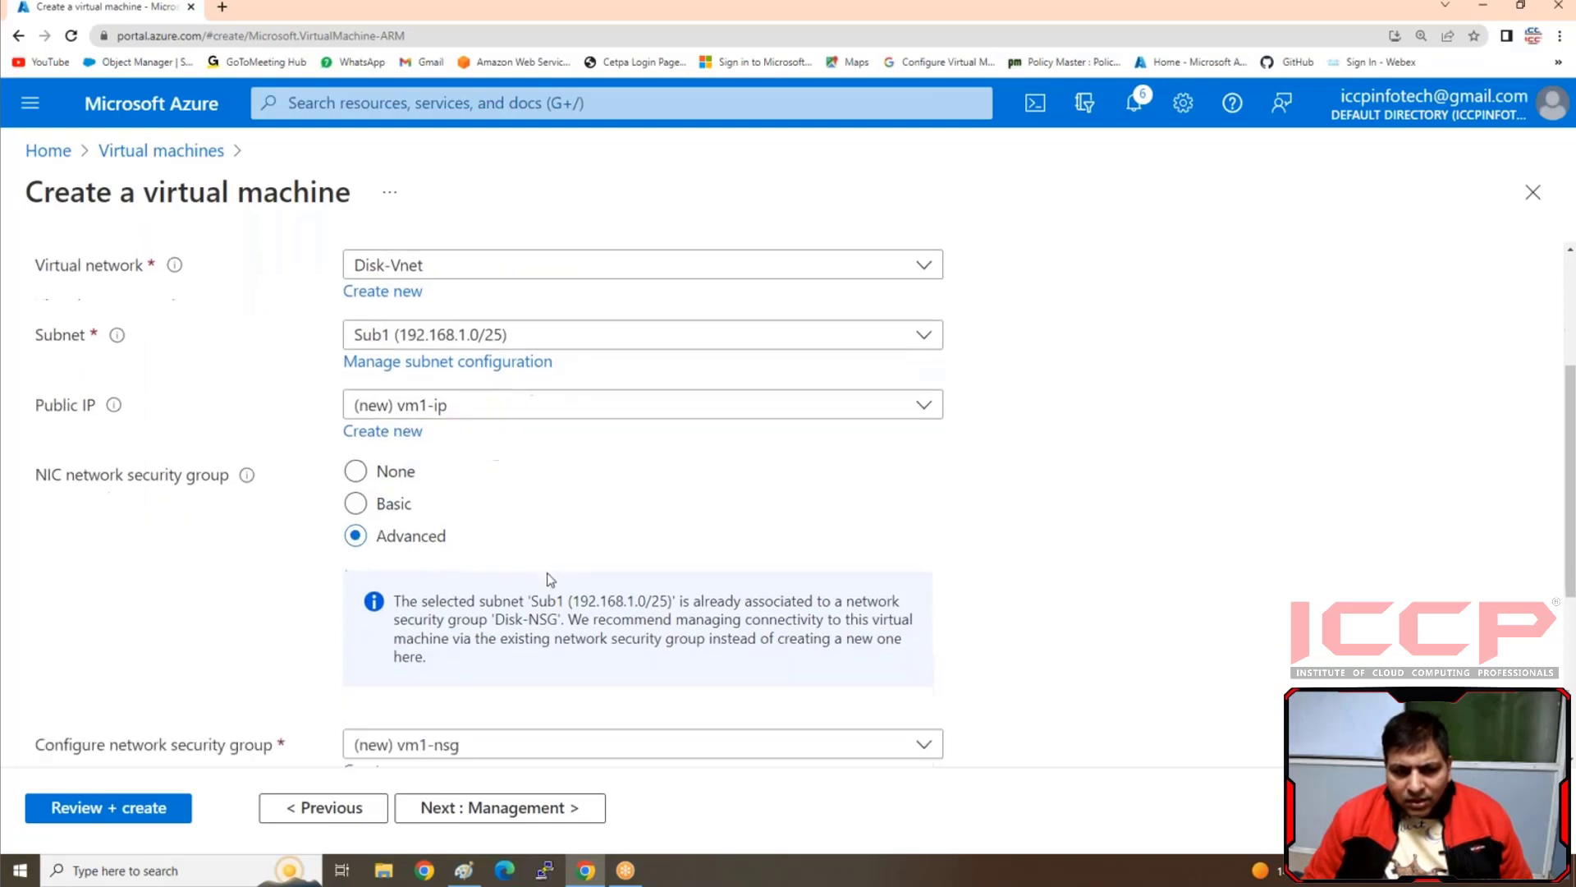
pyautogui.scroll(-3, 546, 573)
pyautogui.click(488, 588)
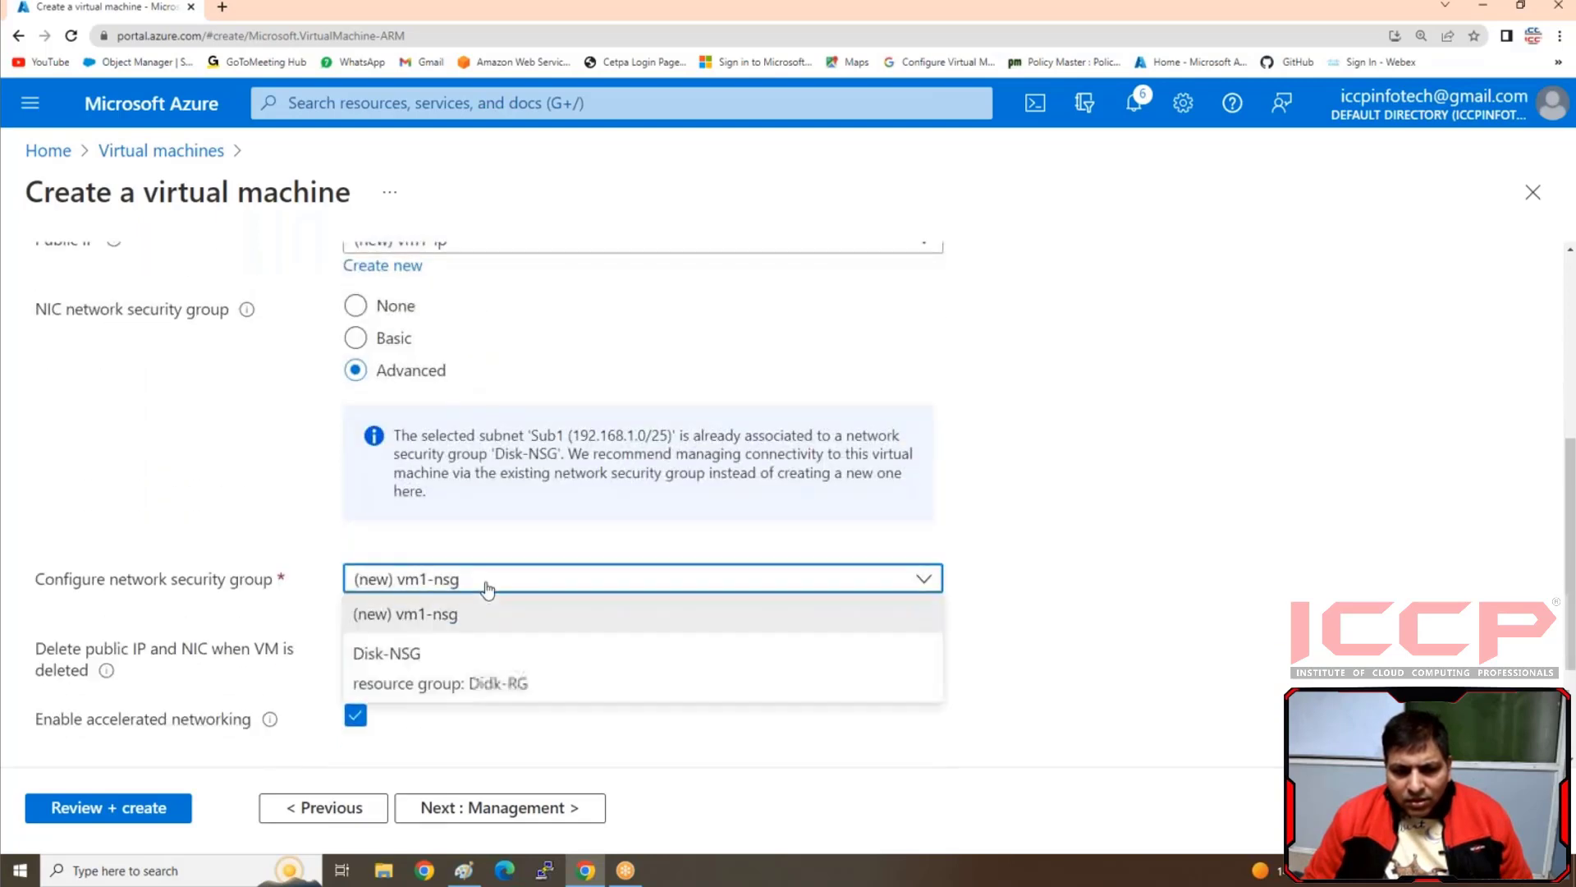
pyautogui.click(408, 654)
pyautogui.scroll(2, 459, 297)
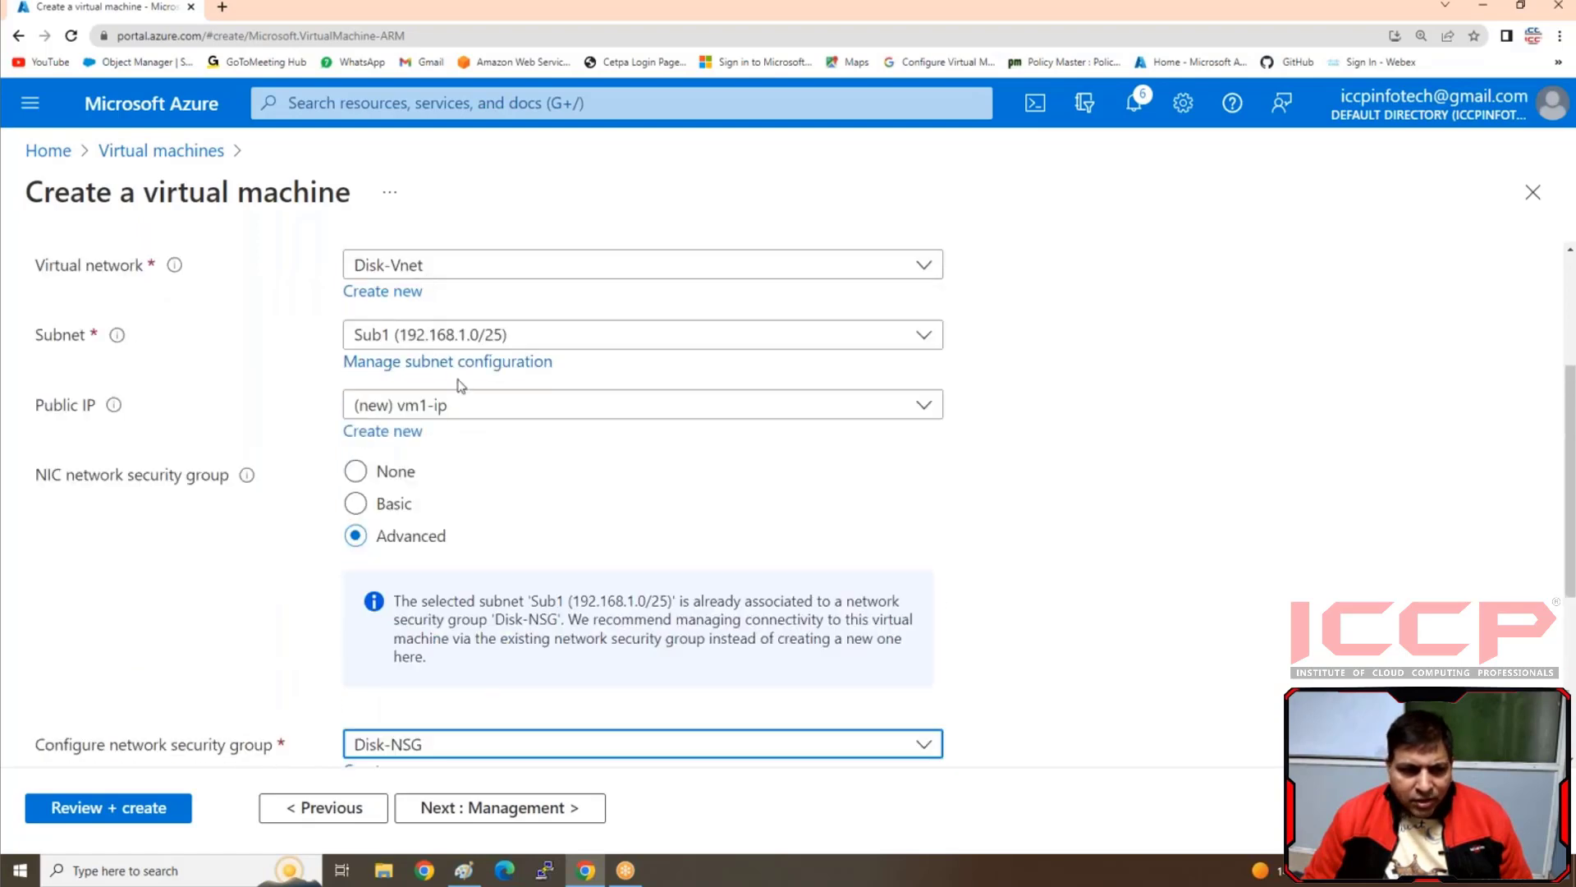
pyautogui.scroll(-4, 557, 541)
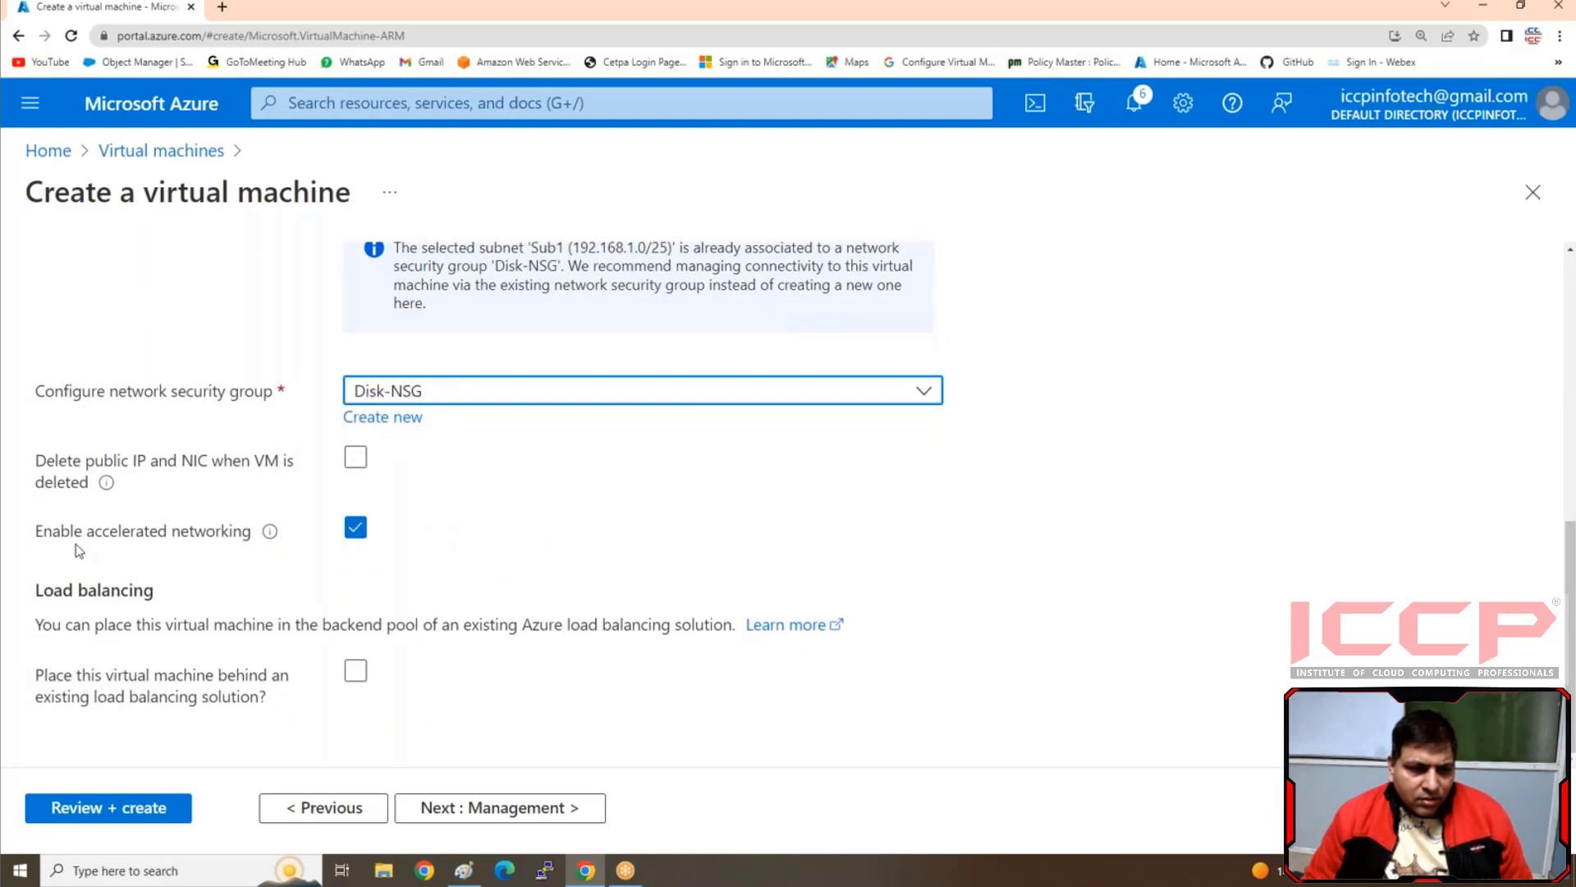
pyautogui.click(531, 533)
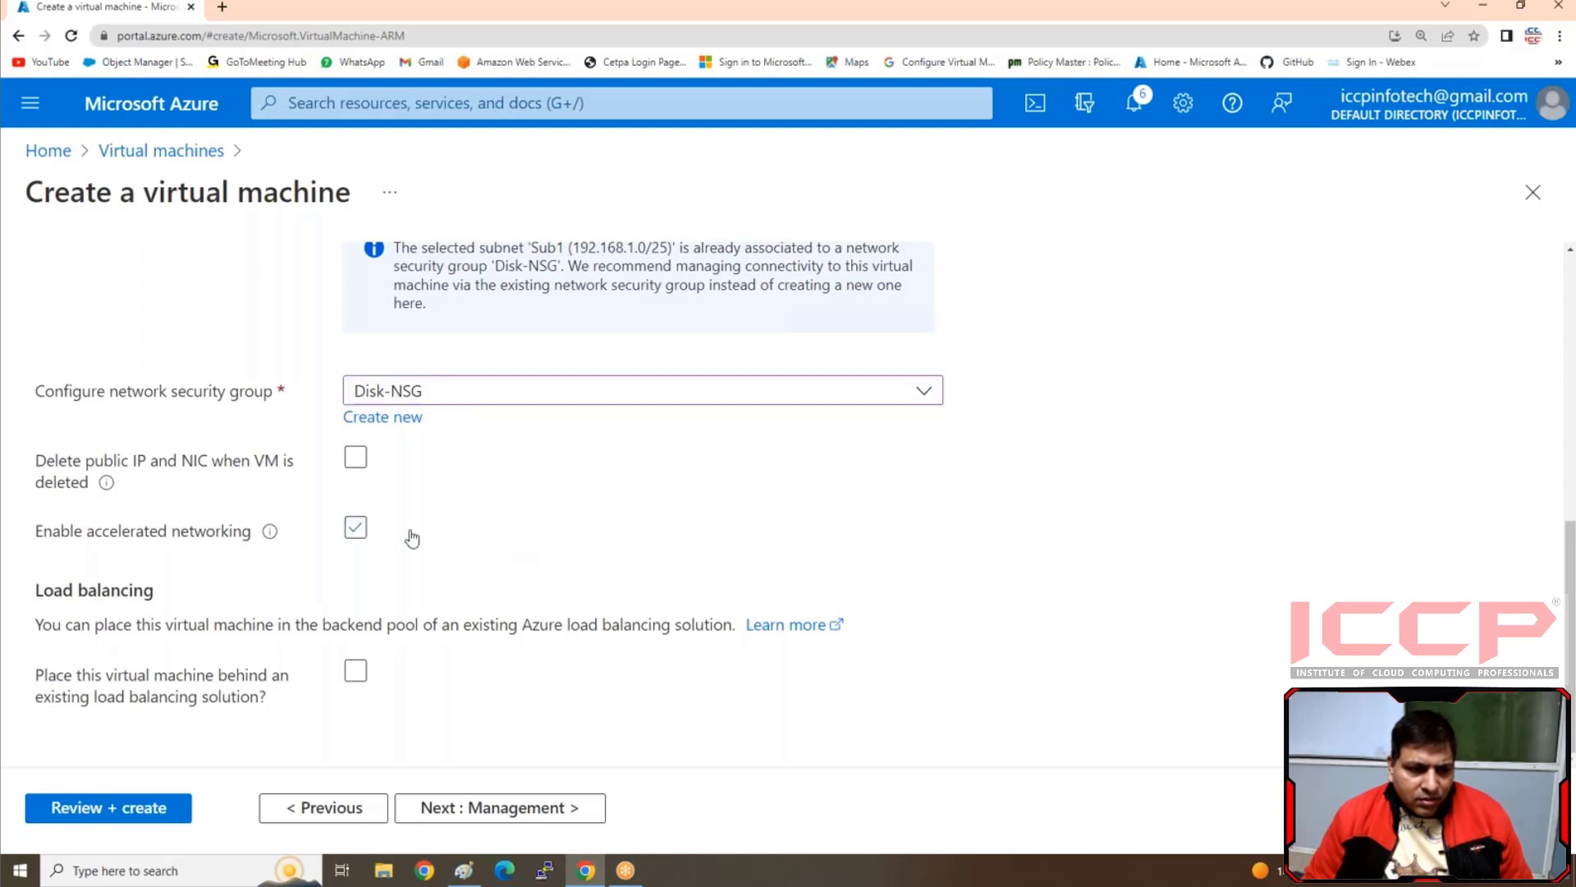
# Enable accelerated networking, validate the virtual machine configuration and submit the deployment
pyautogui.click(356, 528)
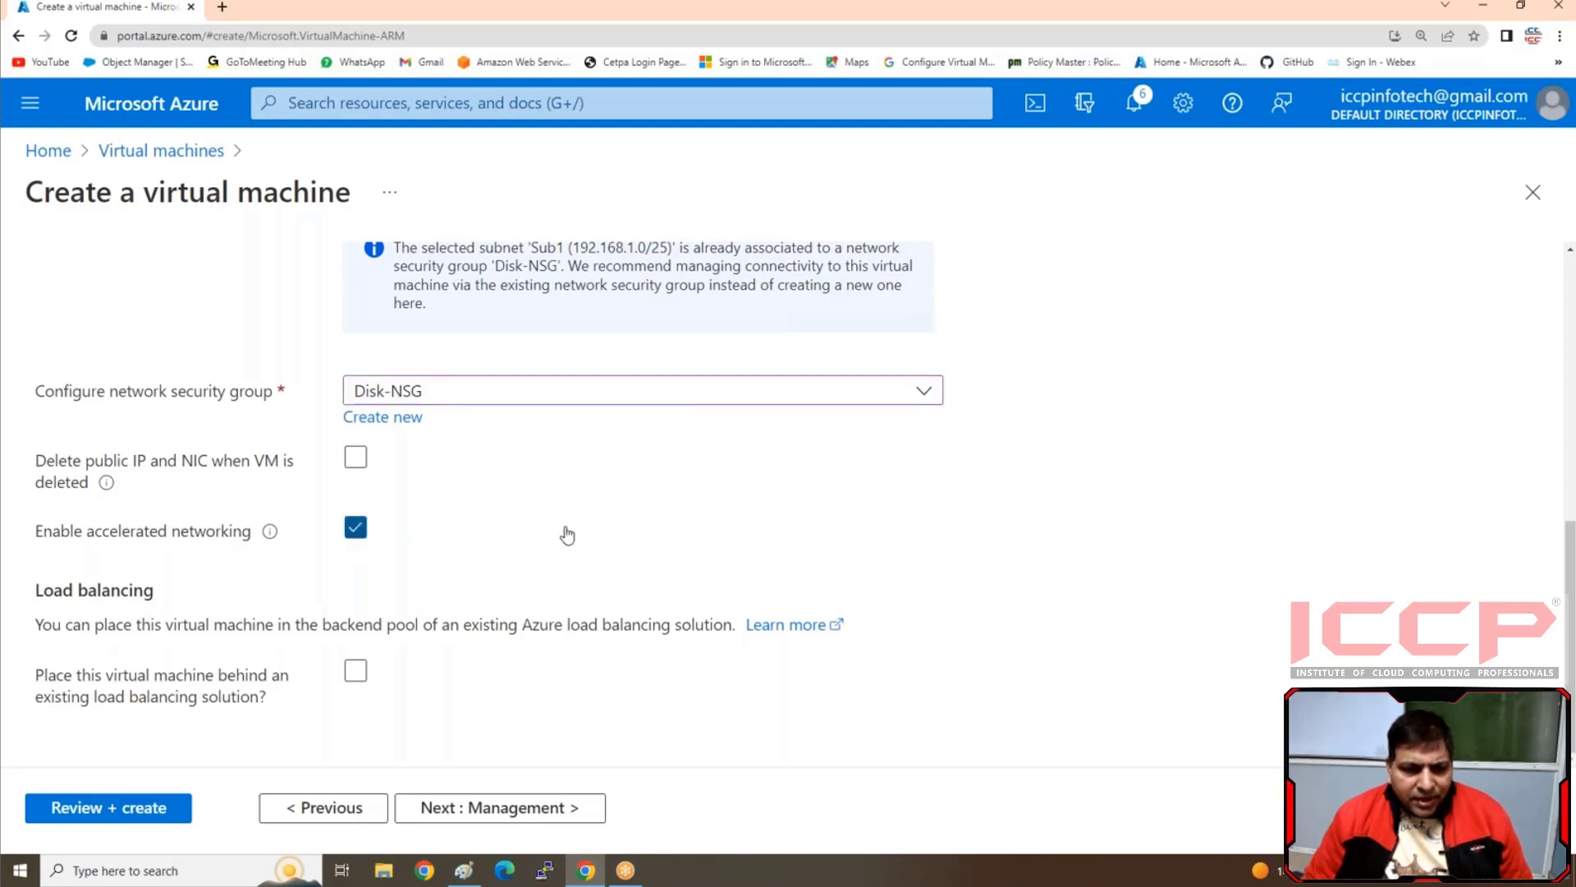
pyautogui.click(57, 807)
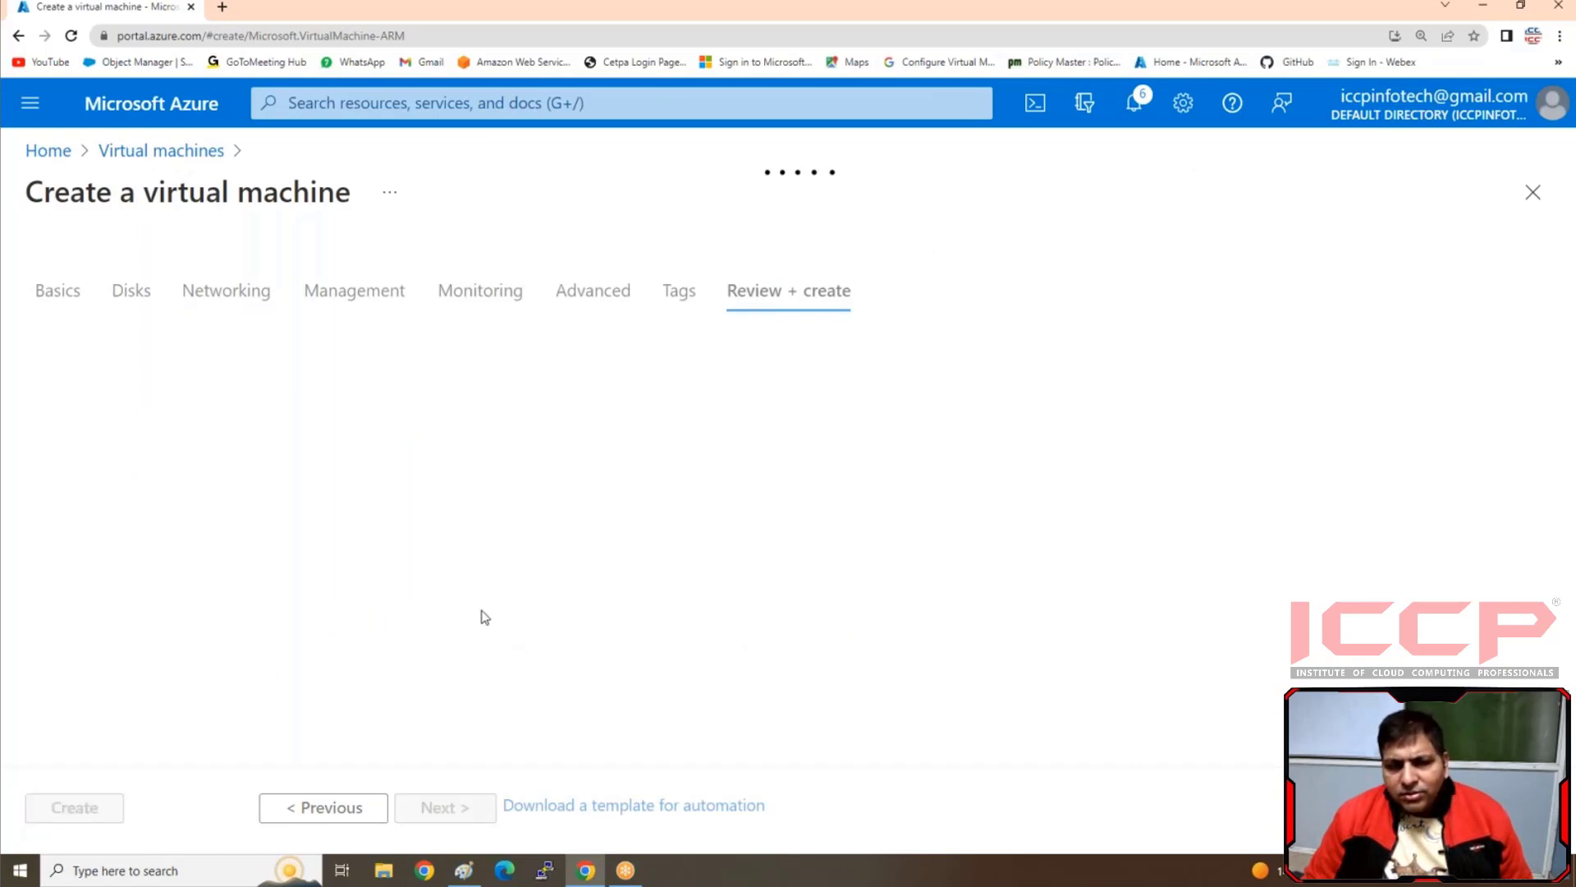
pyautogui.click(466, 872)
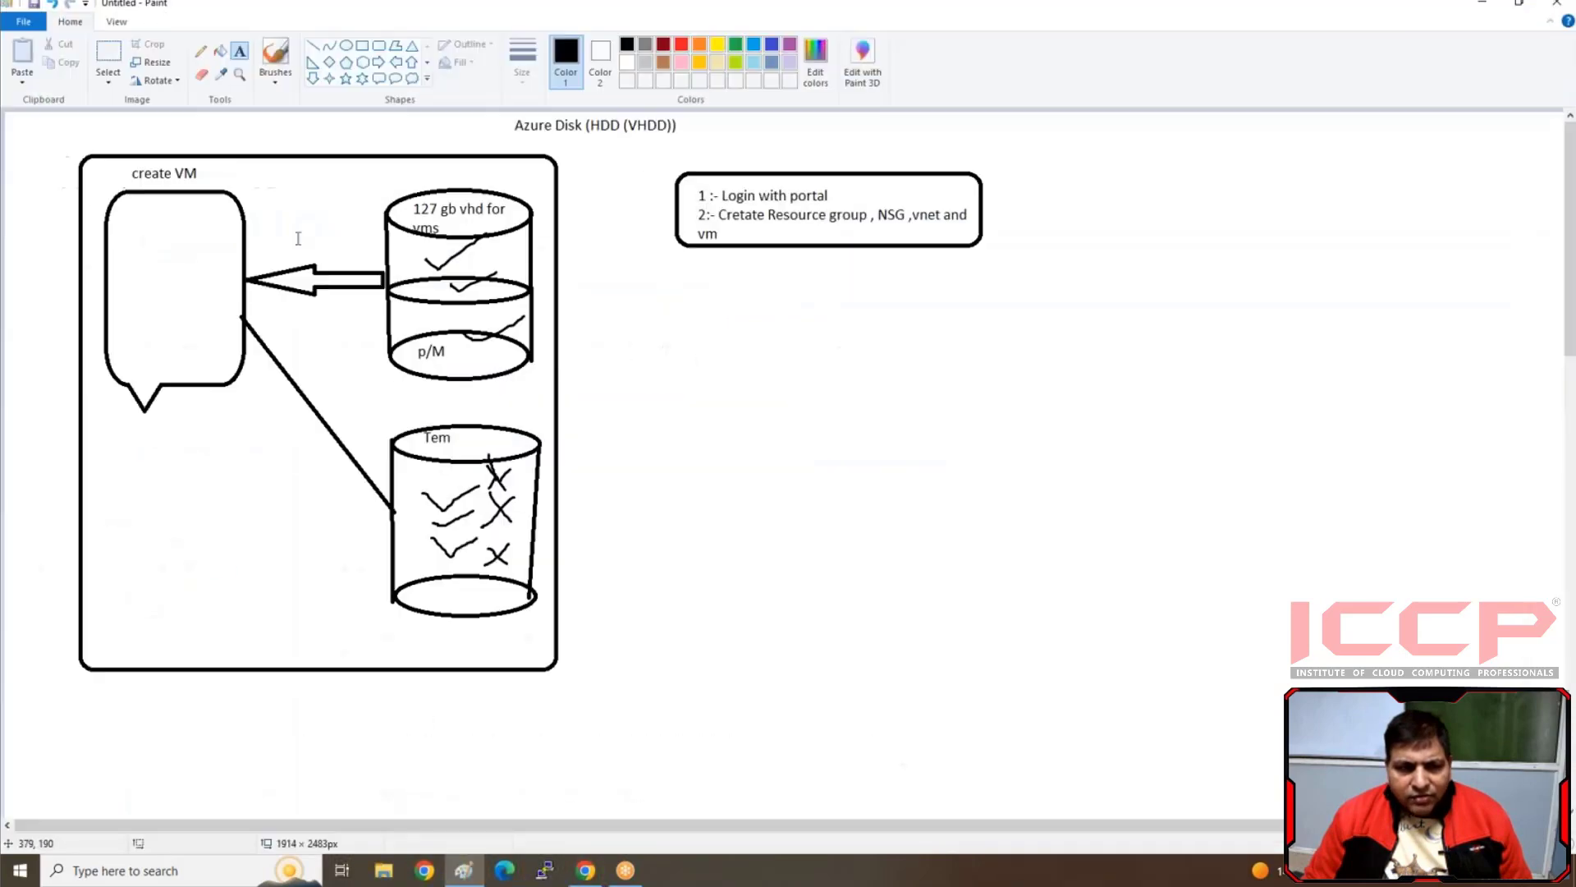
pyautogui.click(585, 870)
pyautogui.click(72, 807)
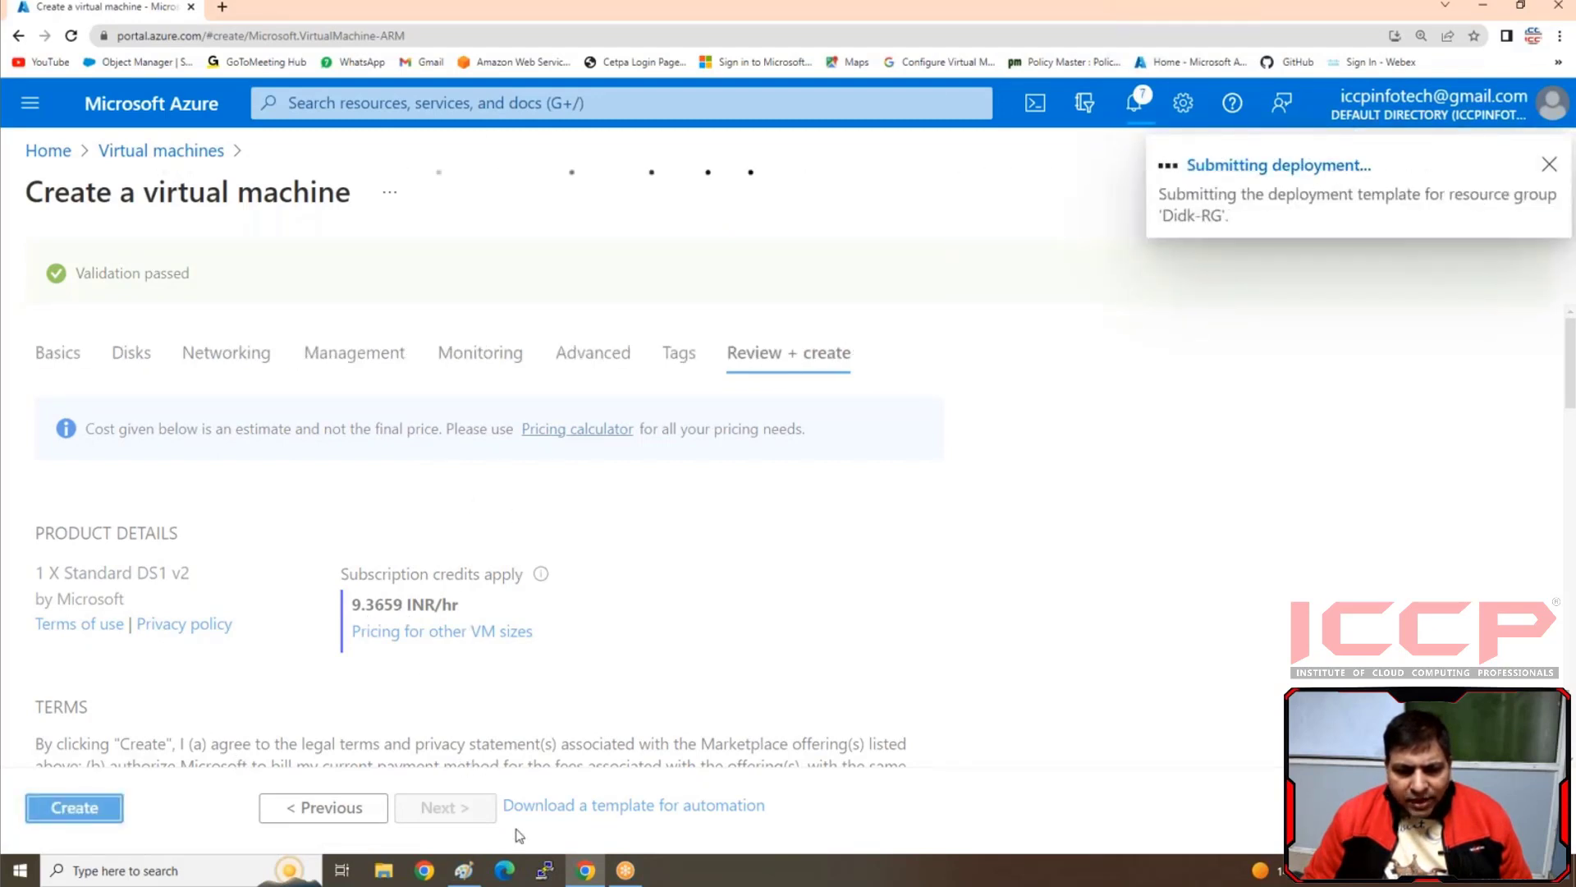
# Switch to Paint and add a "1" directly after the "create VM" label in the diagram
pyautogui.click(464, 870)
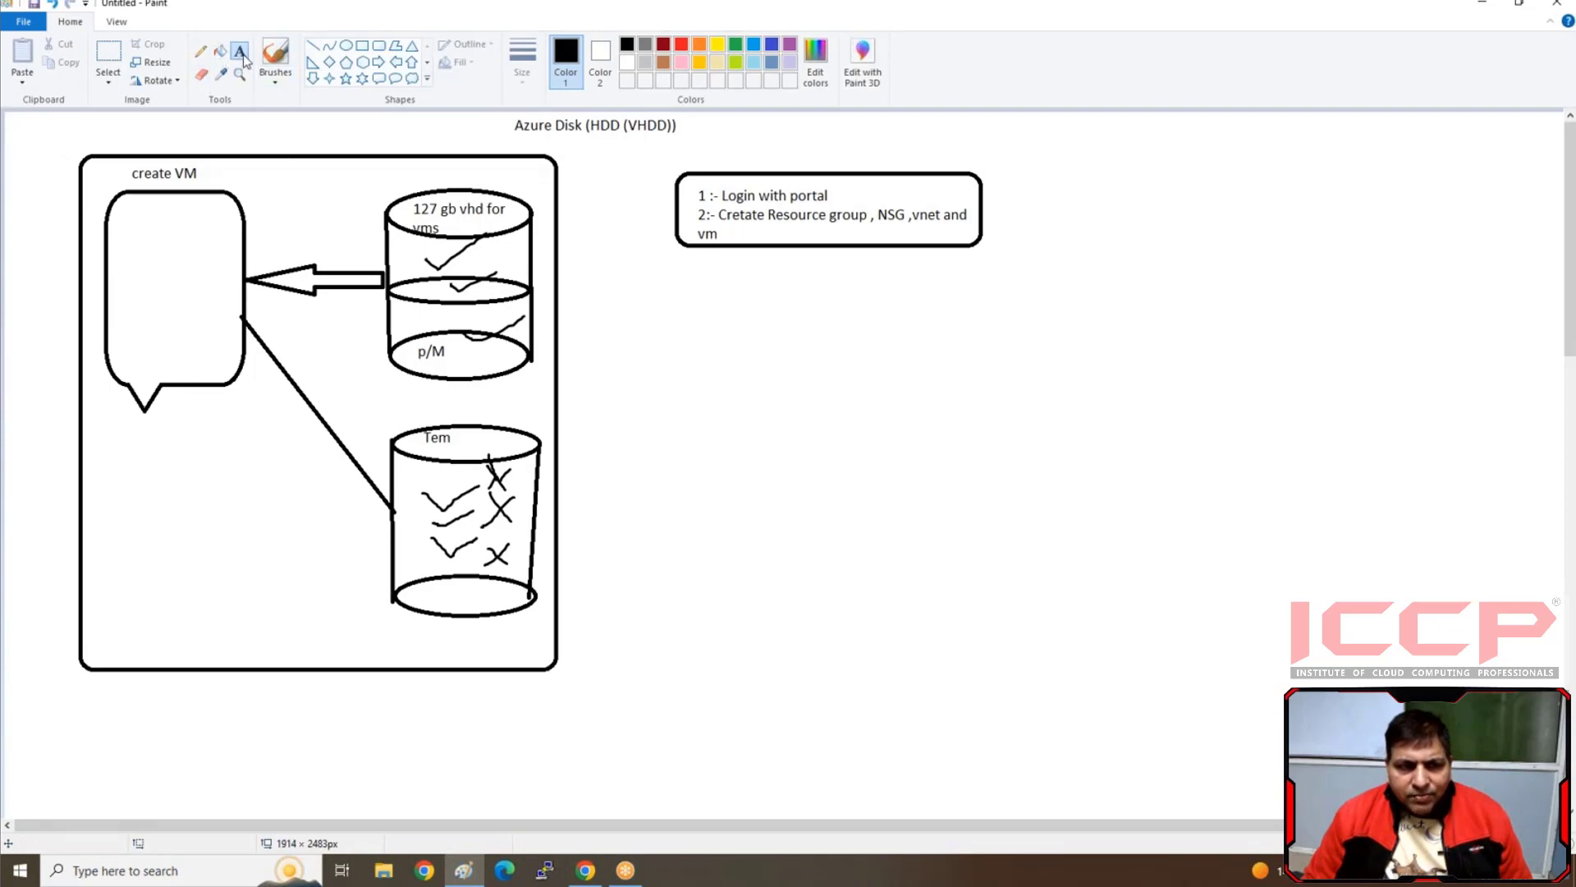
pyautogui.click(200, 171)
pyautogui.write('1')
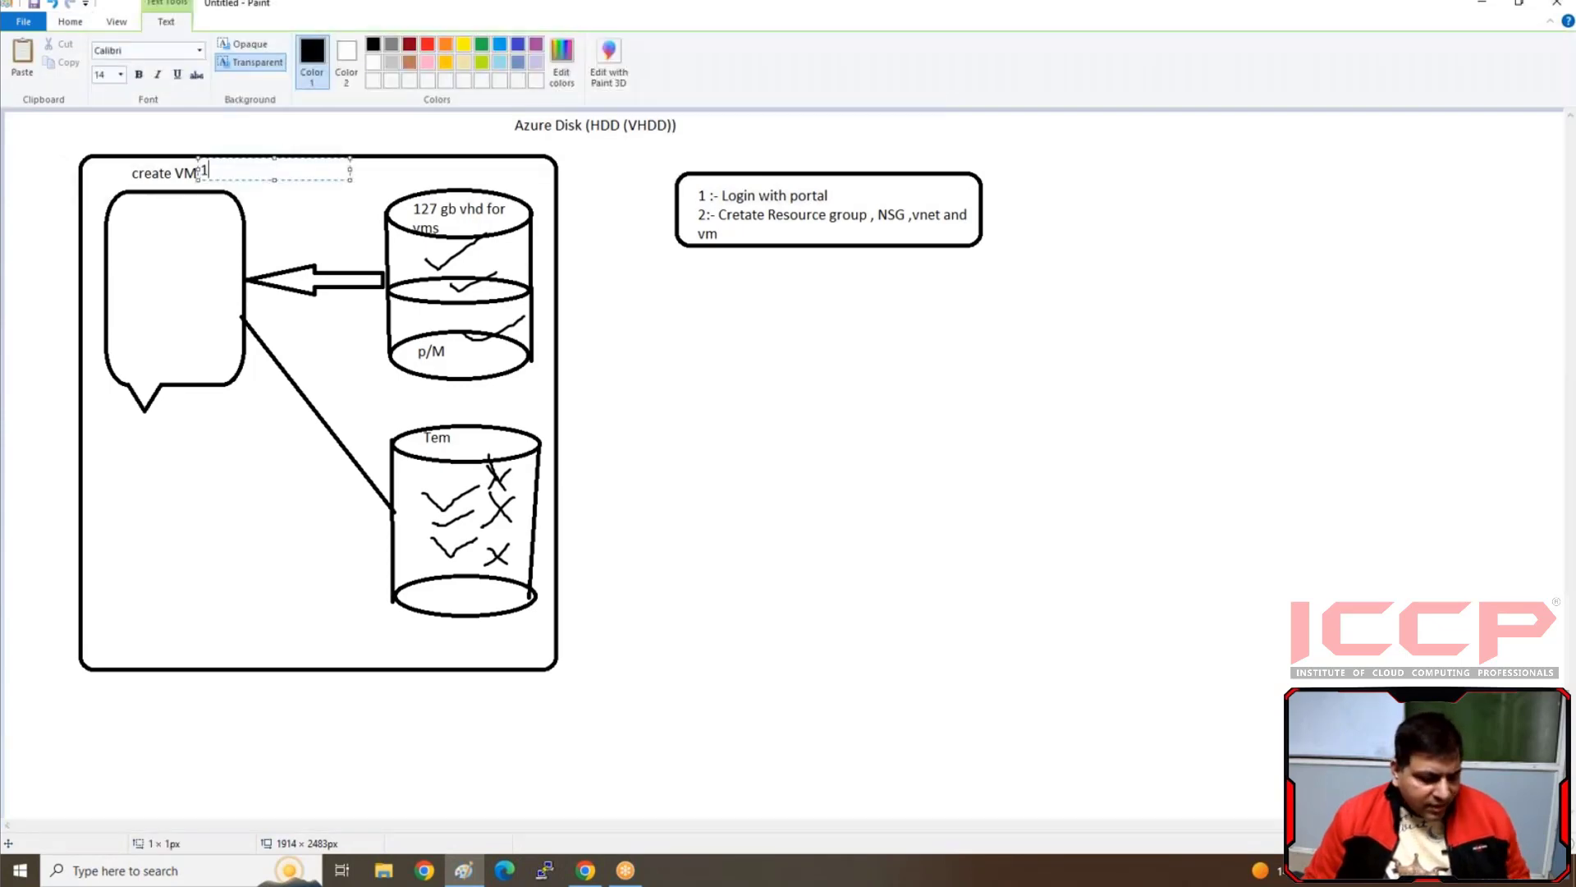
pyautogui.click(214, 423)
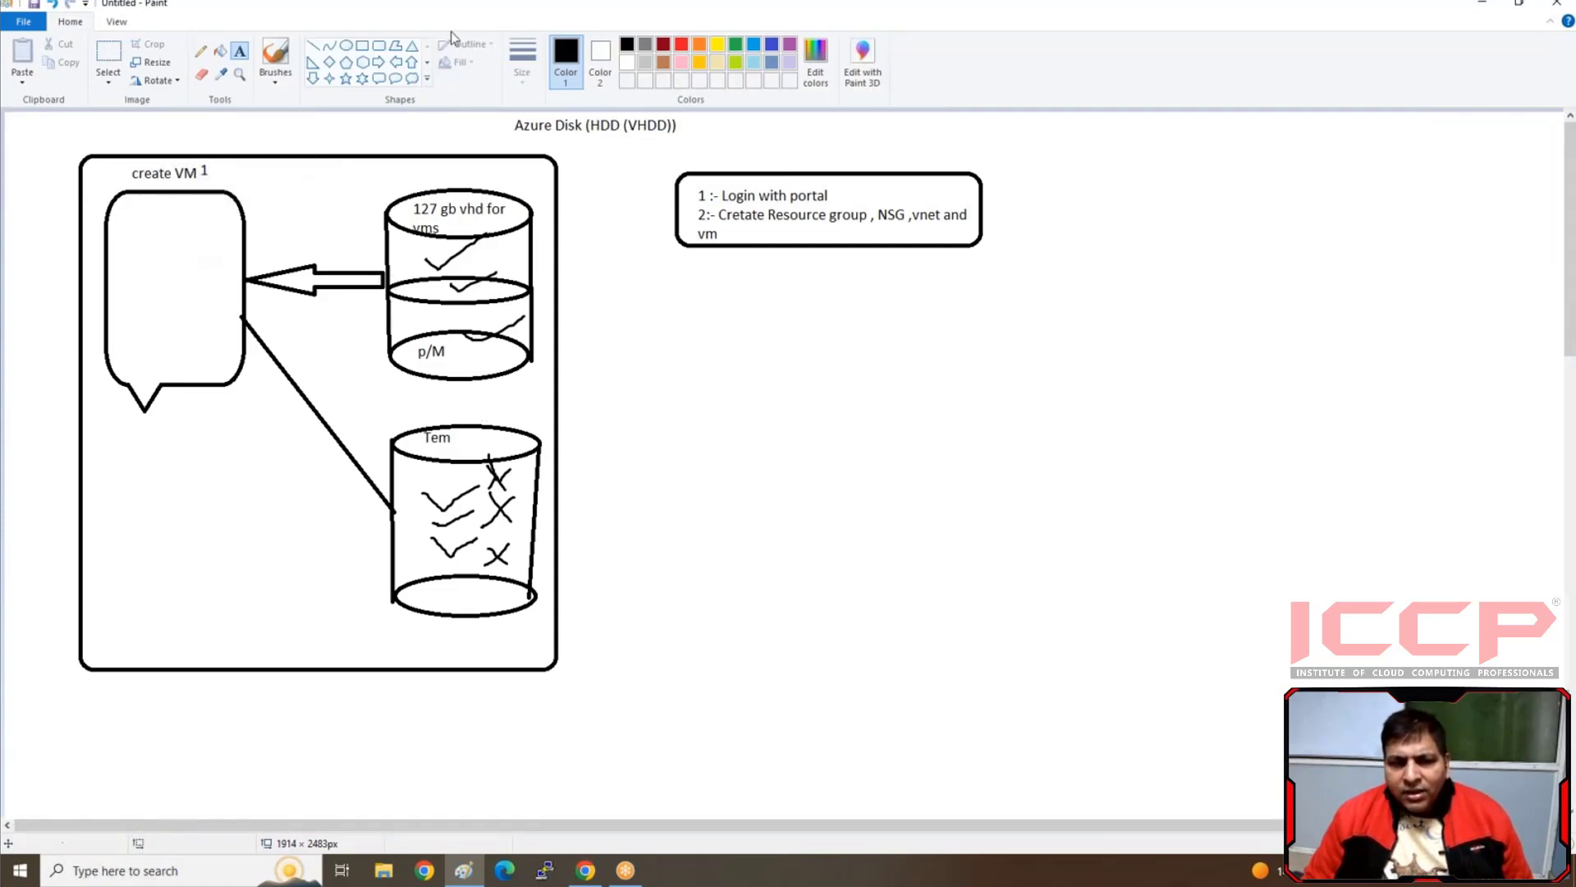
# Add the text label "win" above the 127 gb vhd cylinder
pyautogui.click(347, 47)
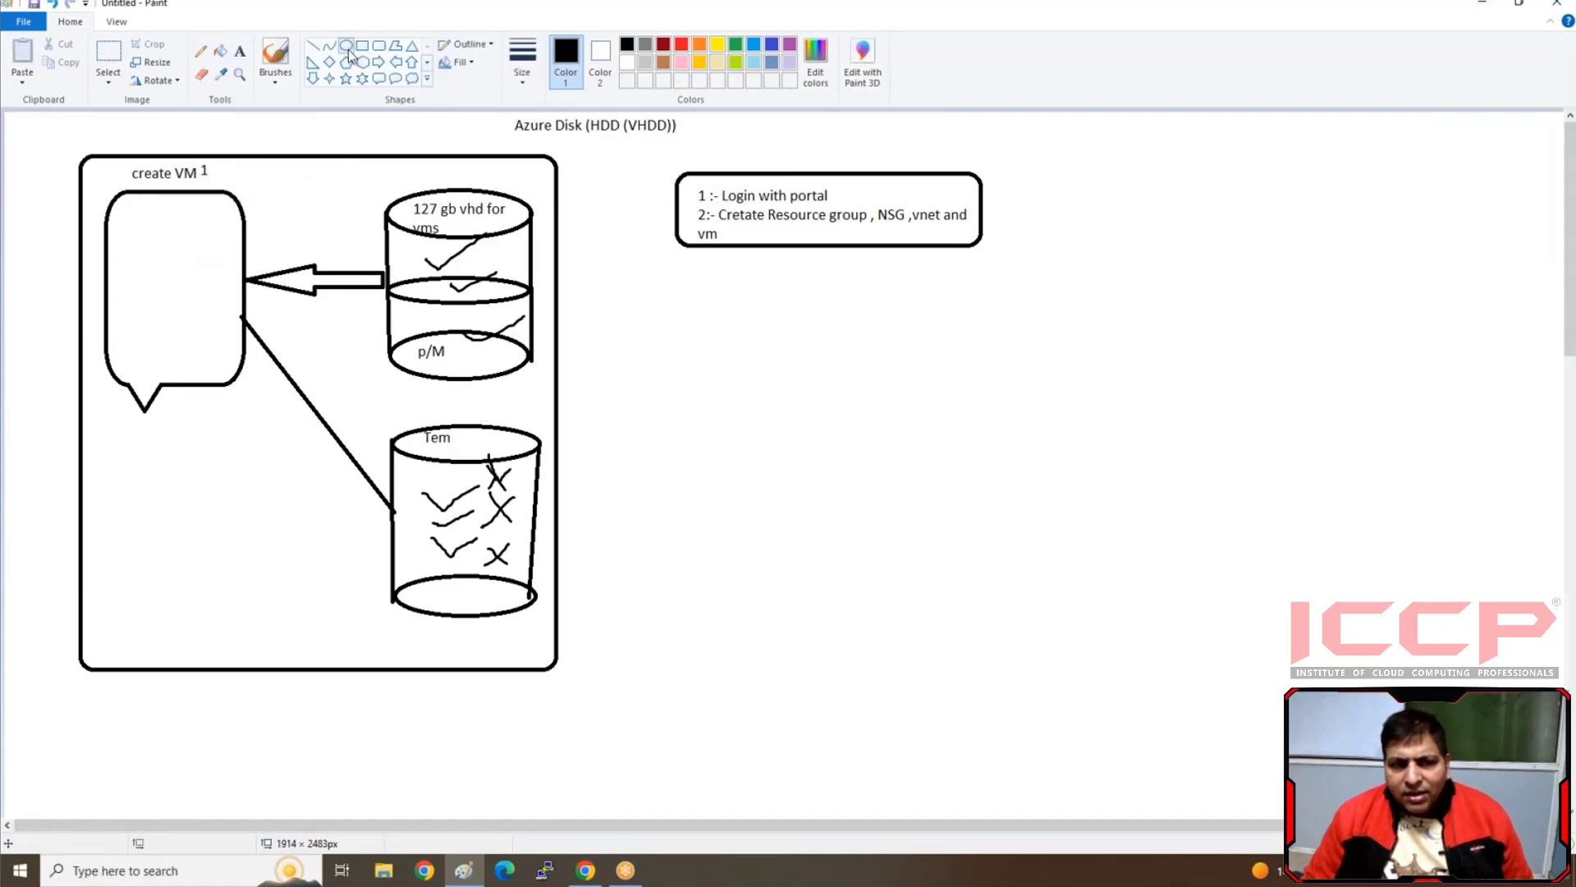
pyautogui.click(239, 52)
pyautogui.click(402, 164)
pyautogui.write('win')
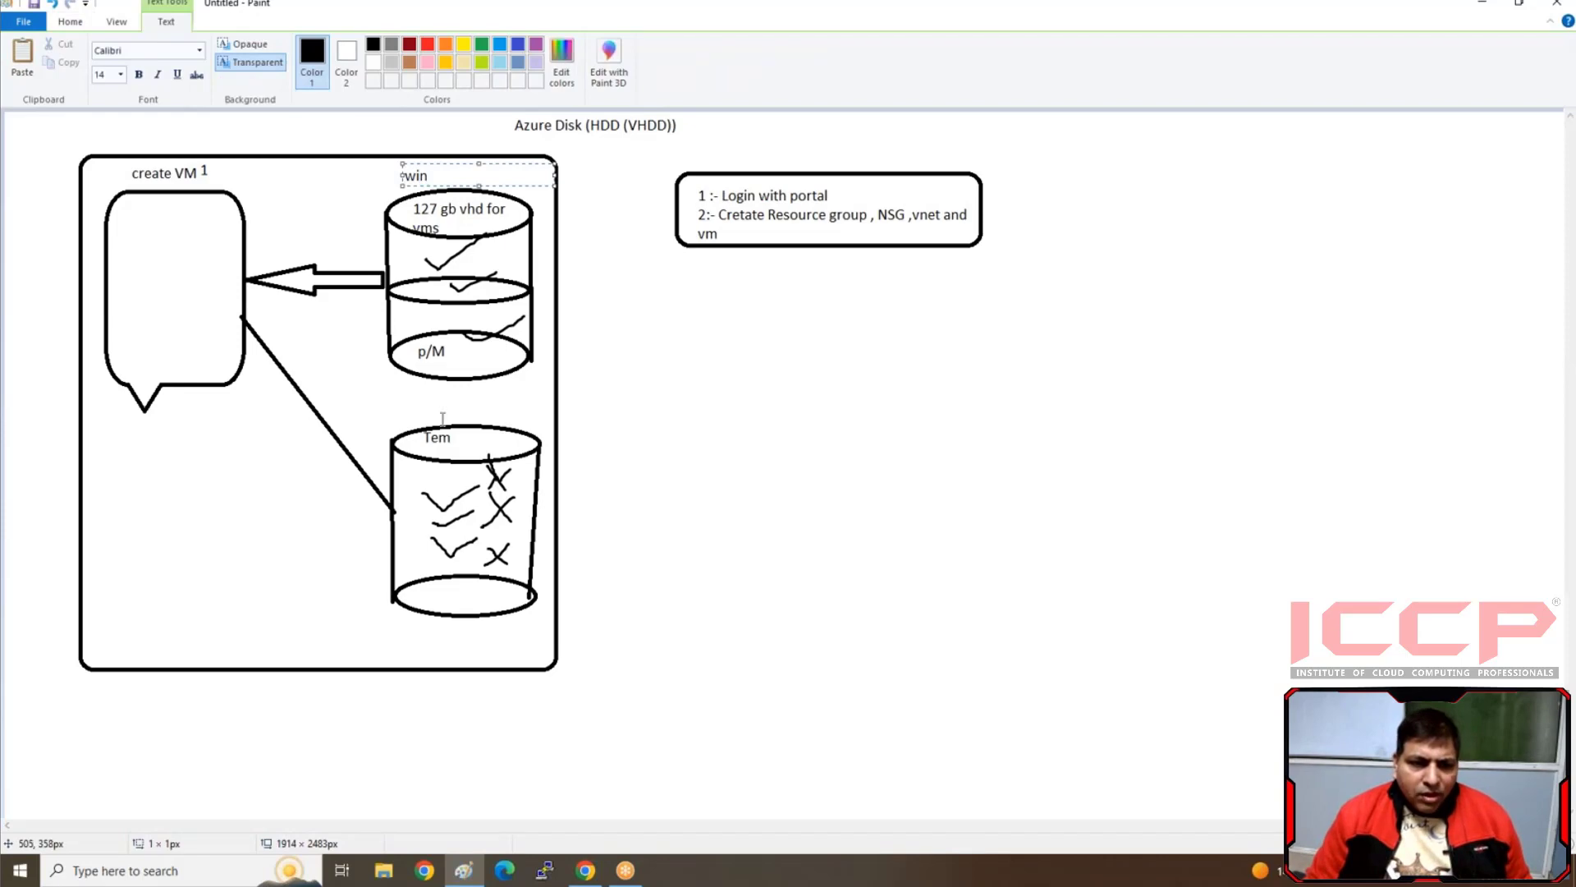
pyautogui.click(350, 486)
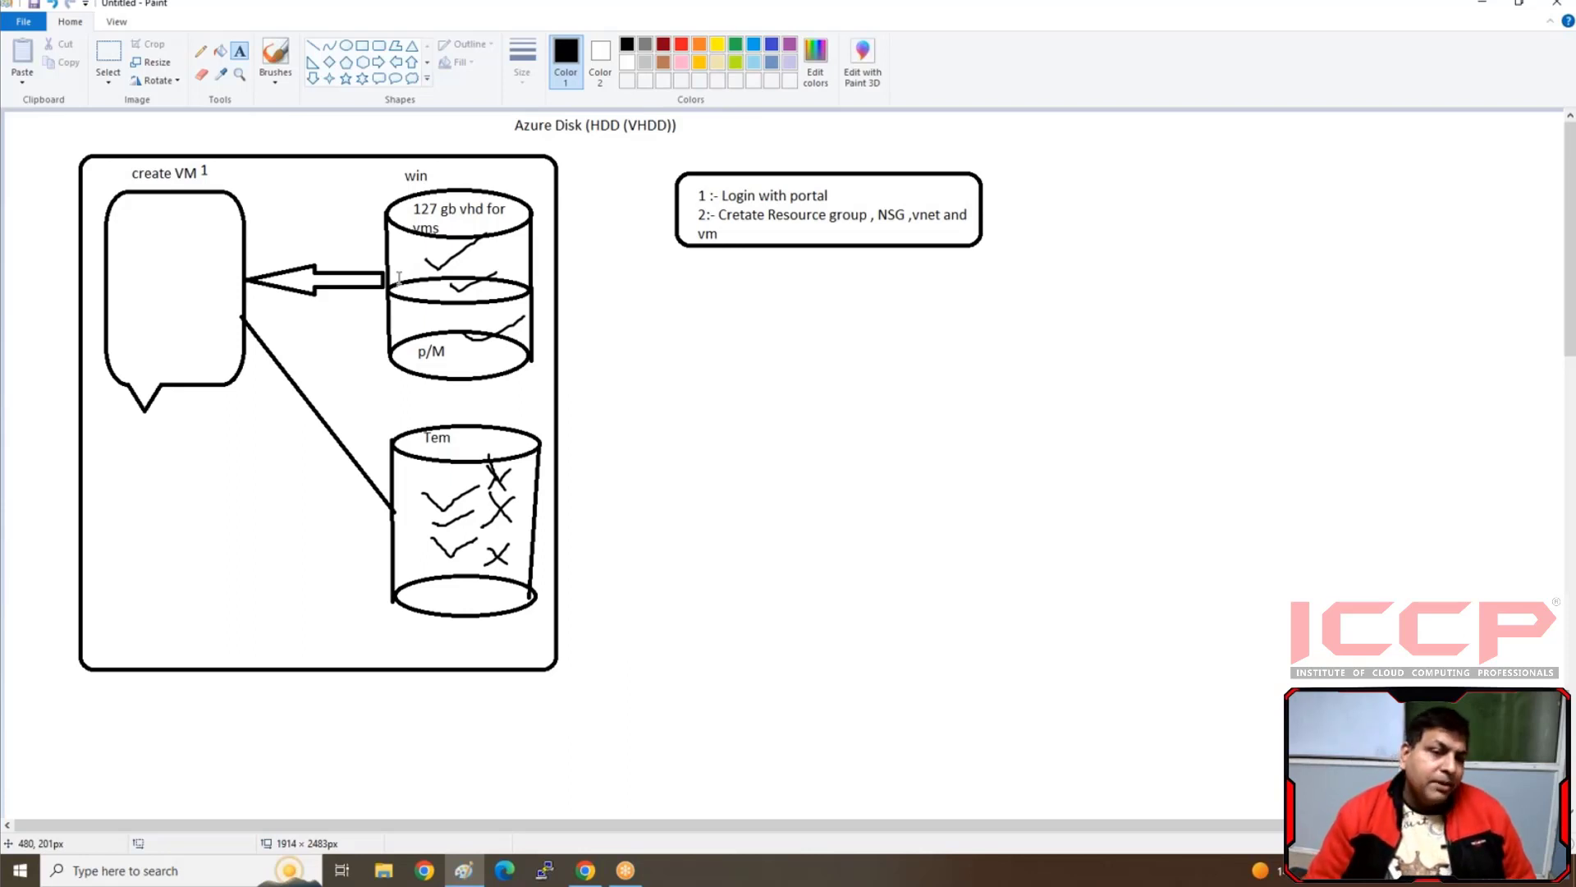
# Draw a third cylinder beneath the VM callout from two ellipses and two side lines about 185 px tall, with an up arrow linking it to the callout
pyautogui.click(345, 45)
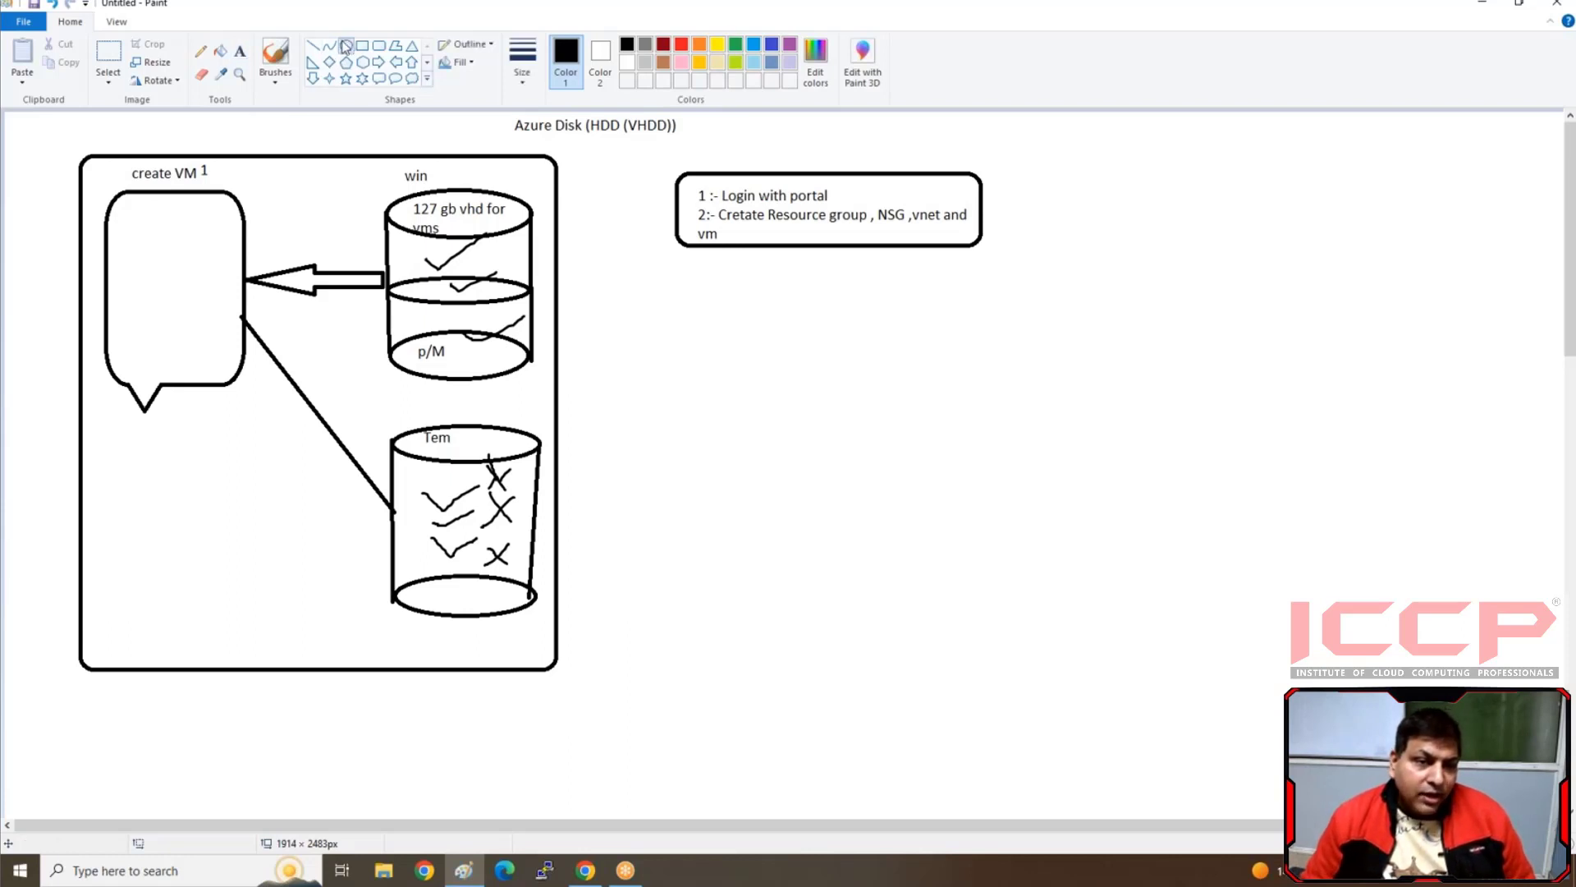
pyautogui.moveTo(125, 451); pyautogui.dragTo(279, 493)
pyautogui.moveTo(125, 589); pyautogui.dragTo(270, 641)
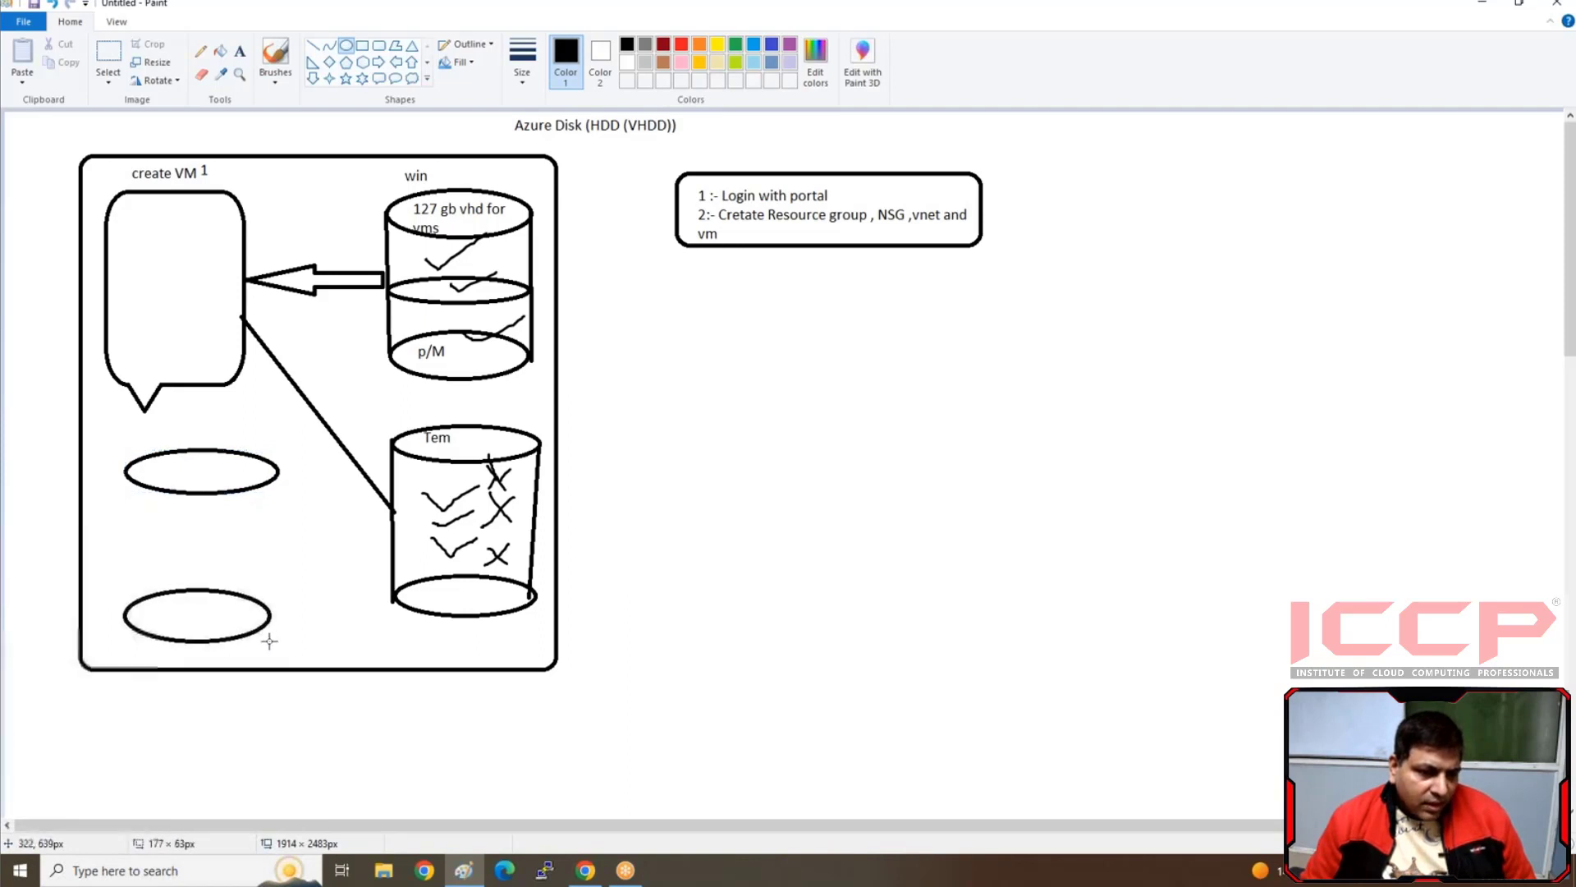
pyautogui.click(312, 46)
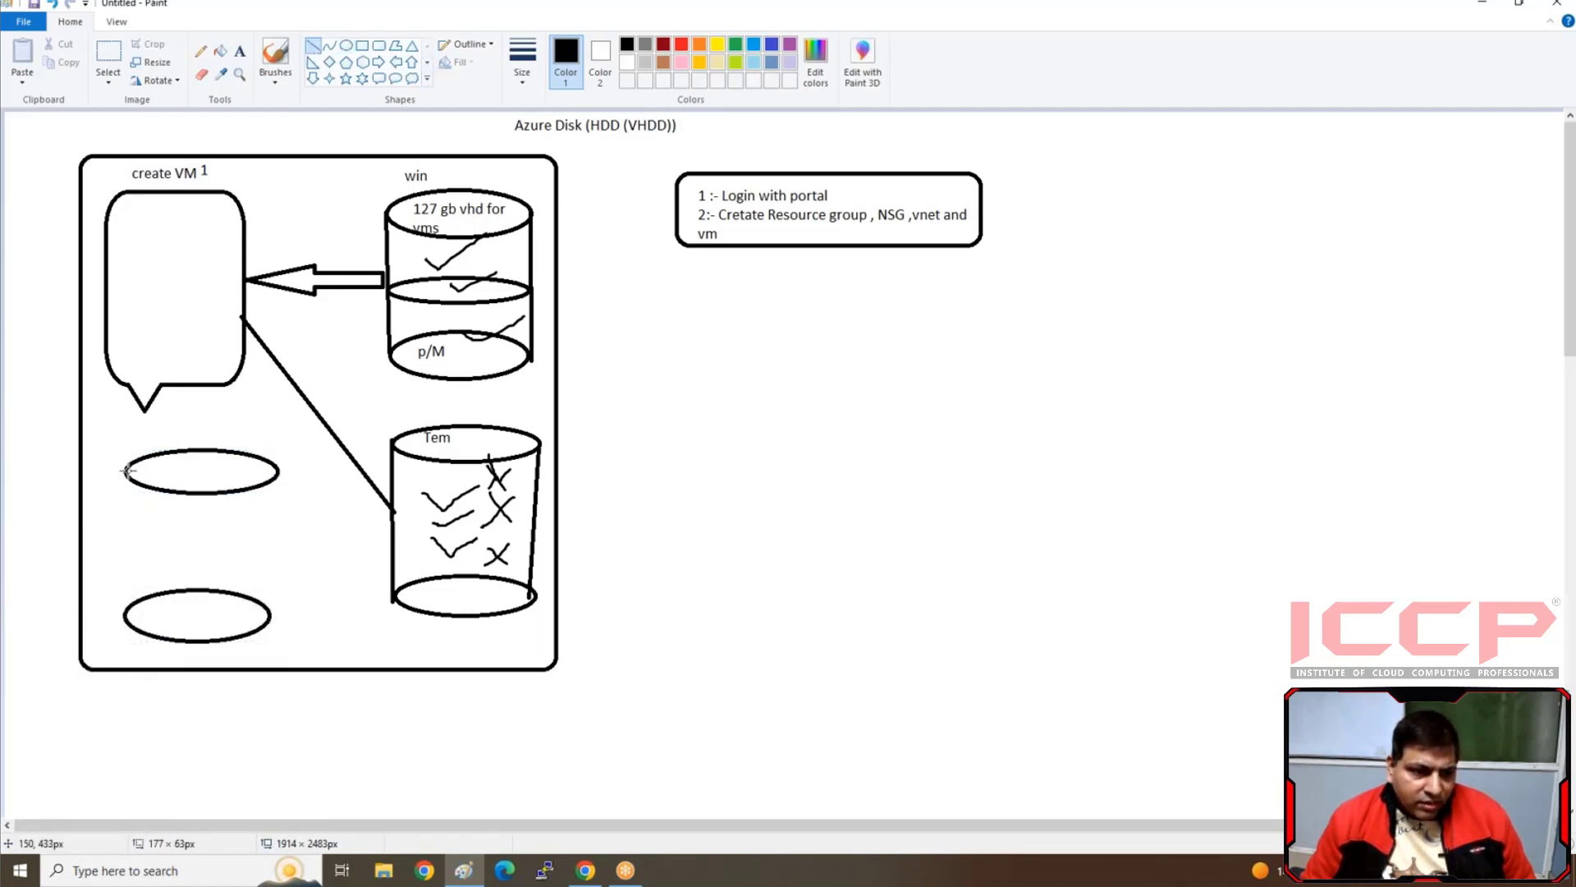
pyautogui.moveTo(125, 470); pyautogui.dragTo(122, 618)
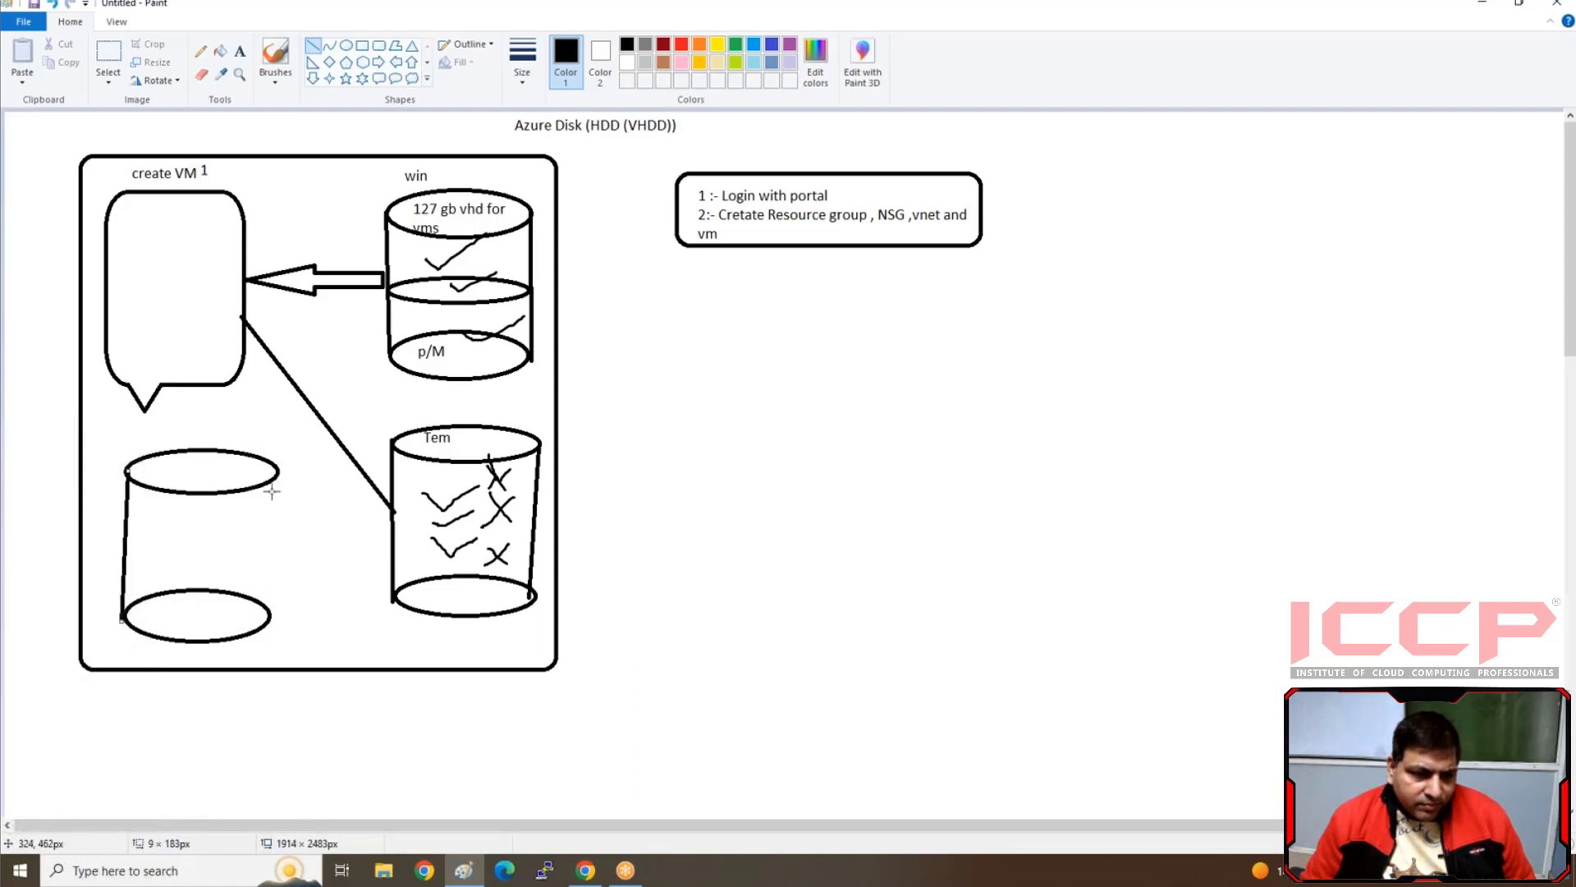
pyautogui.moveTo(277, 469); pyautogui.dragTo(268, 617)
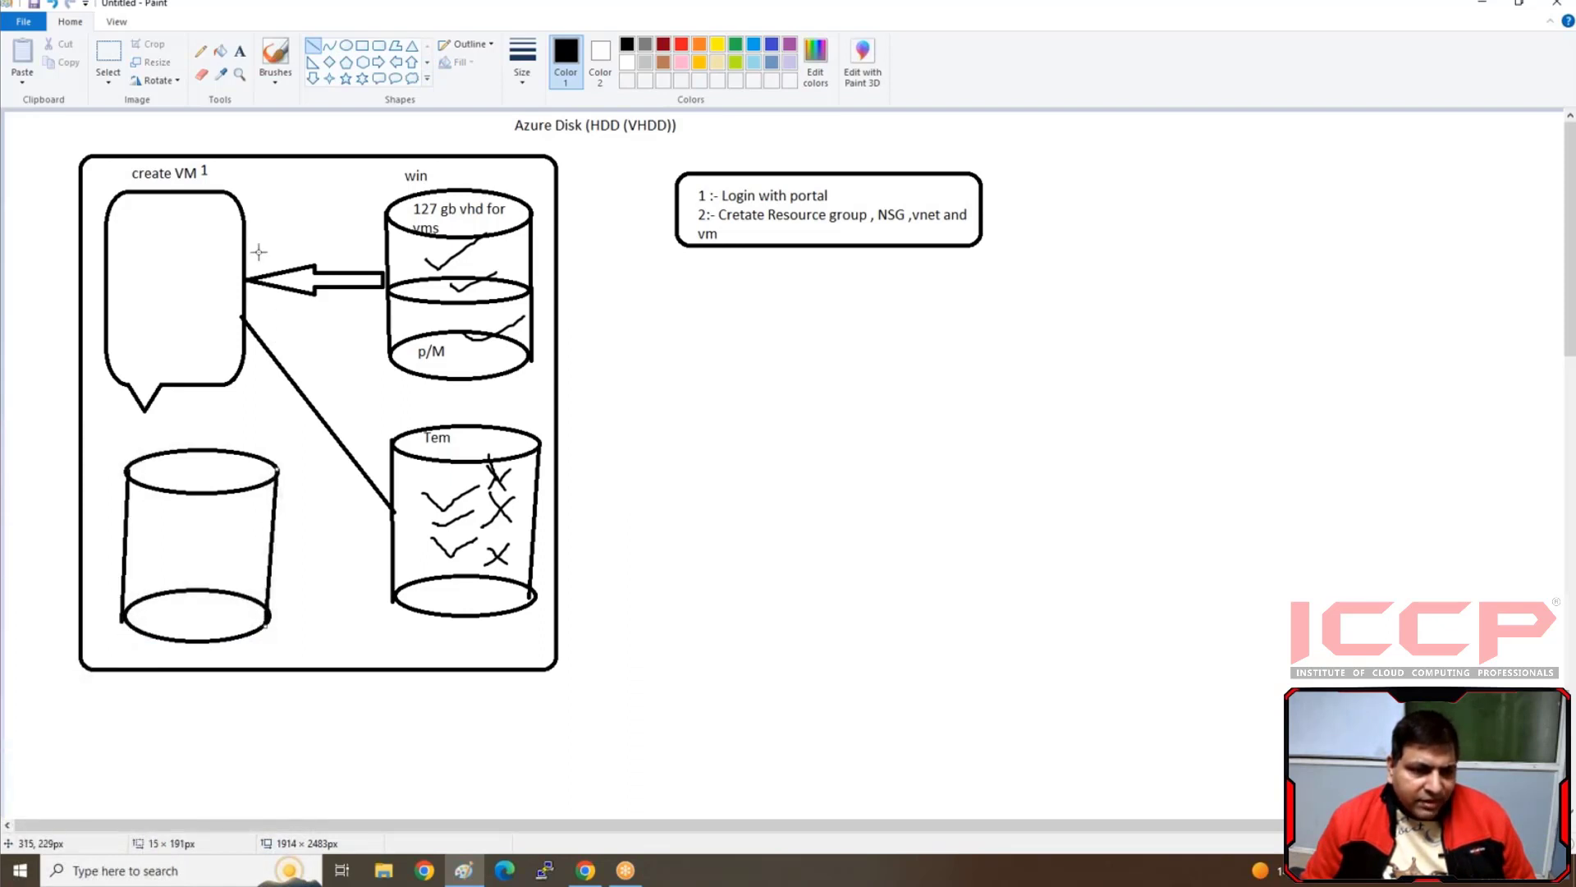
pyautogui.click(411, 62)
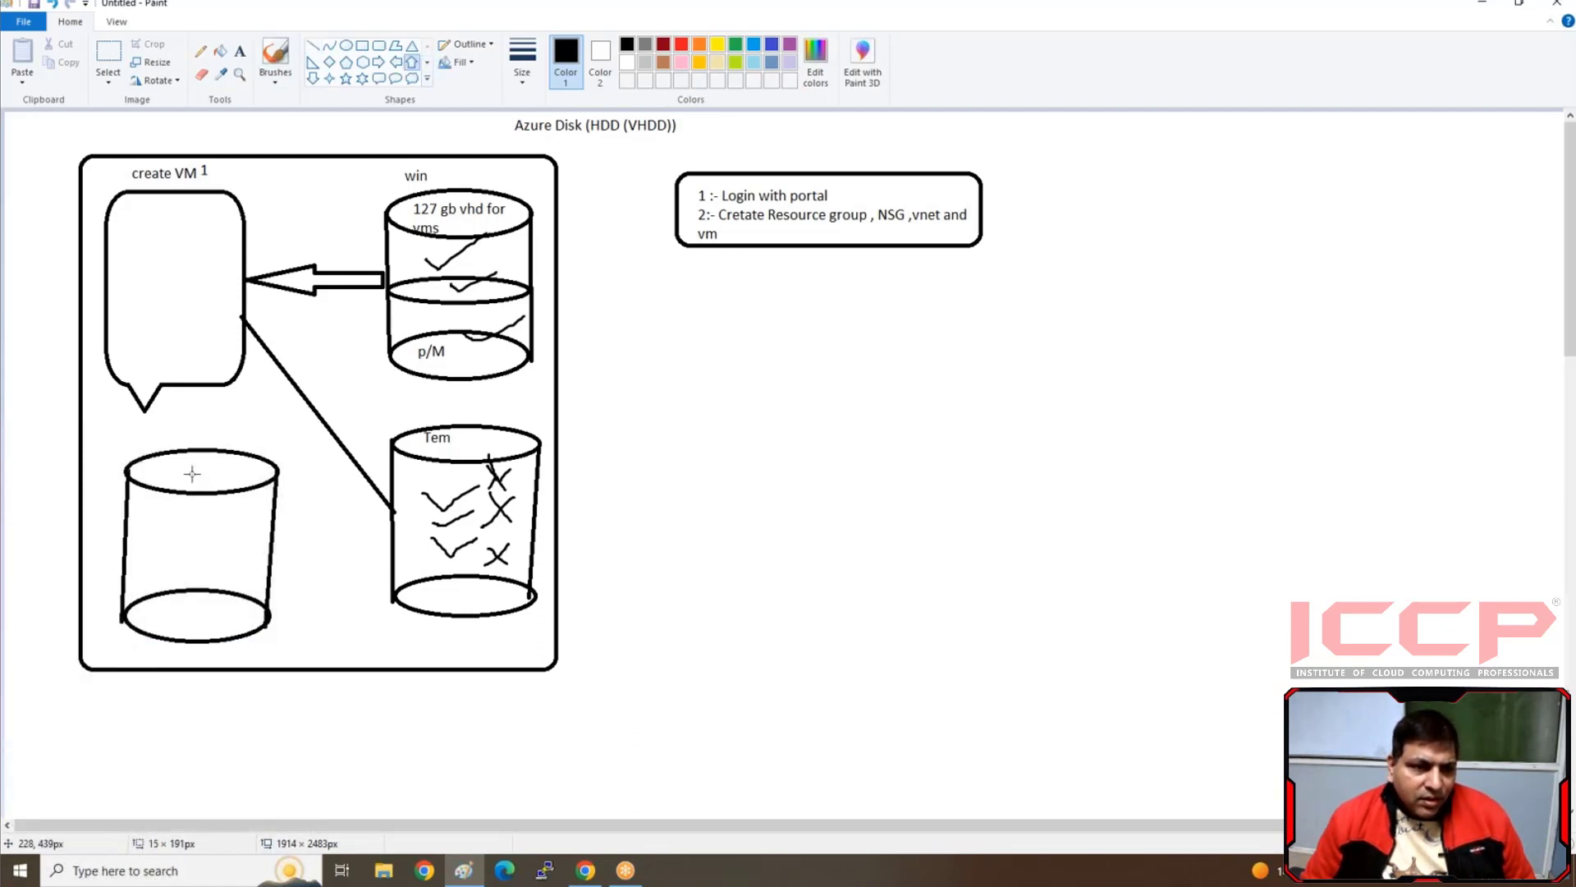
pyautogui.moveTo(191, 460); pyautogui.dragTo(230, 384)
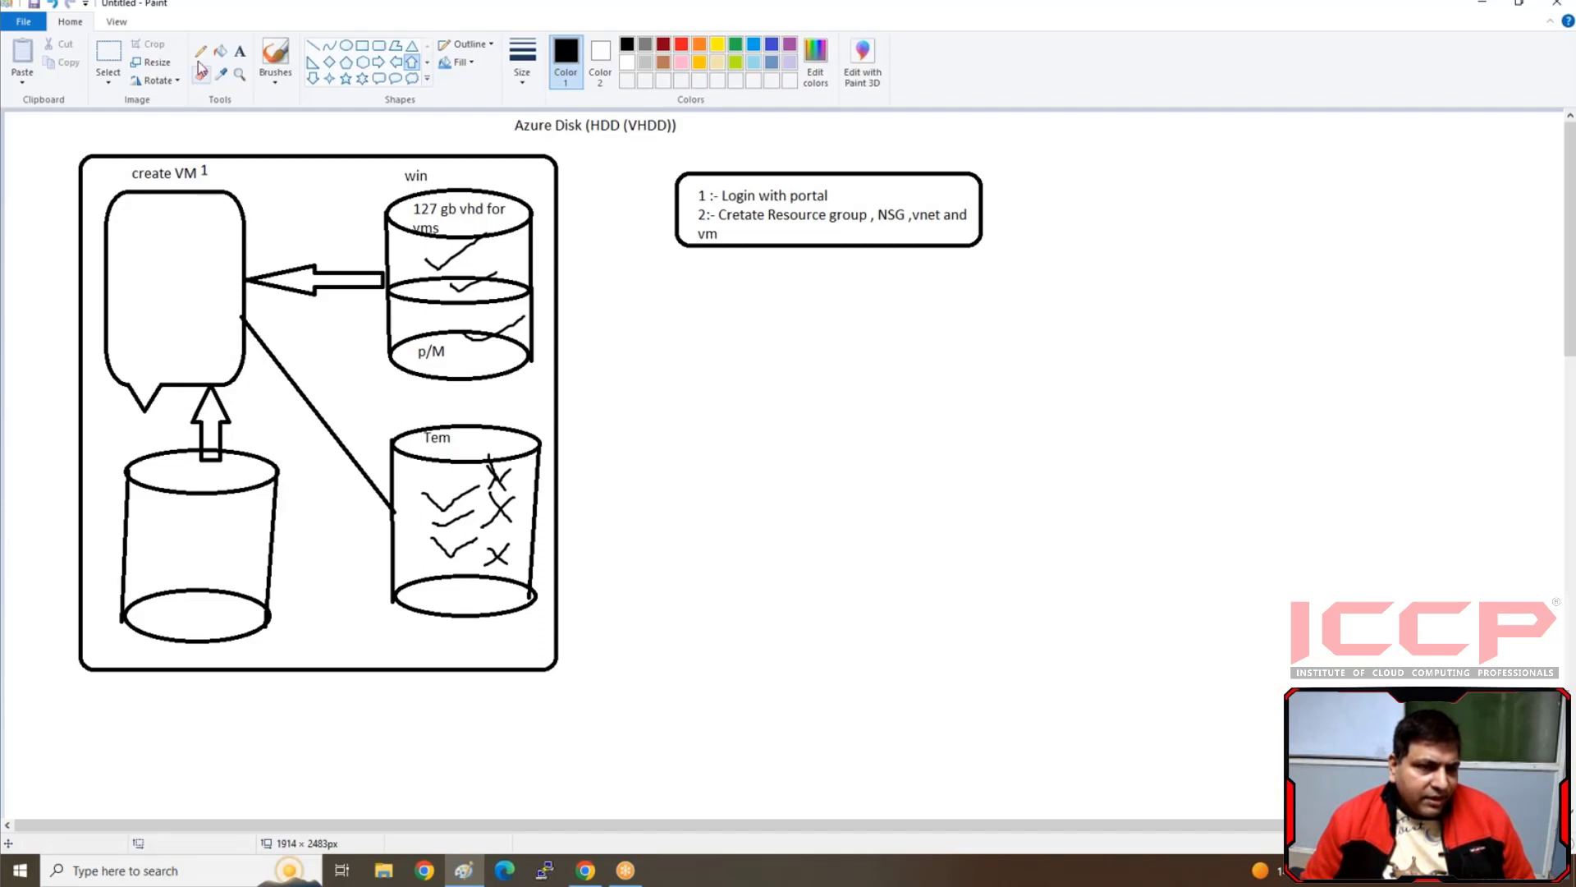
# Label the new cylinder under the callout with the text "create Disk attach with VM" over several lines
pyautogui.click(239, 50)
pyautogui.click(158, 513)
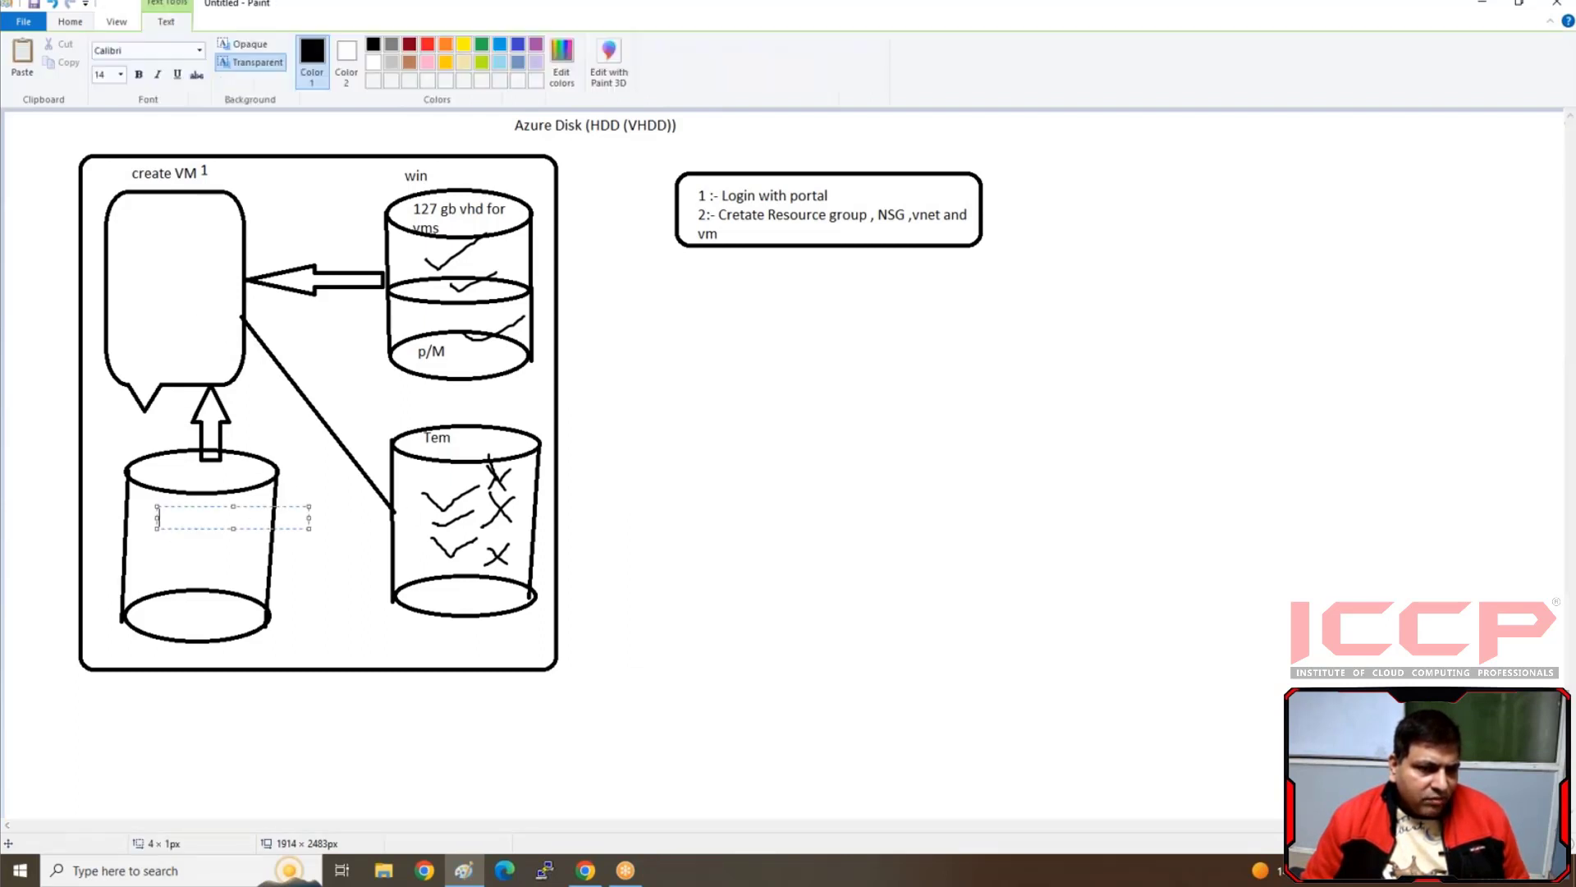
pyautogui.write('creat')
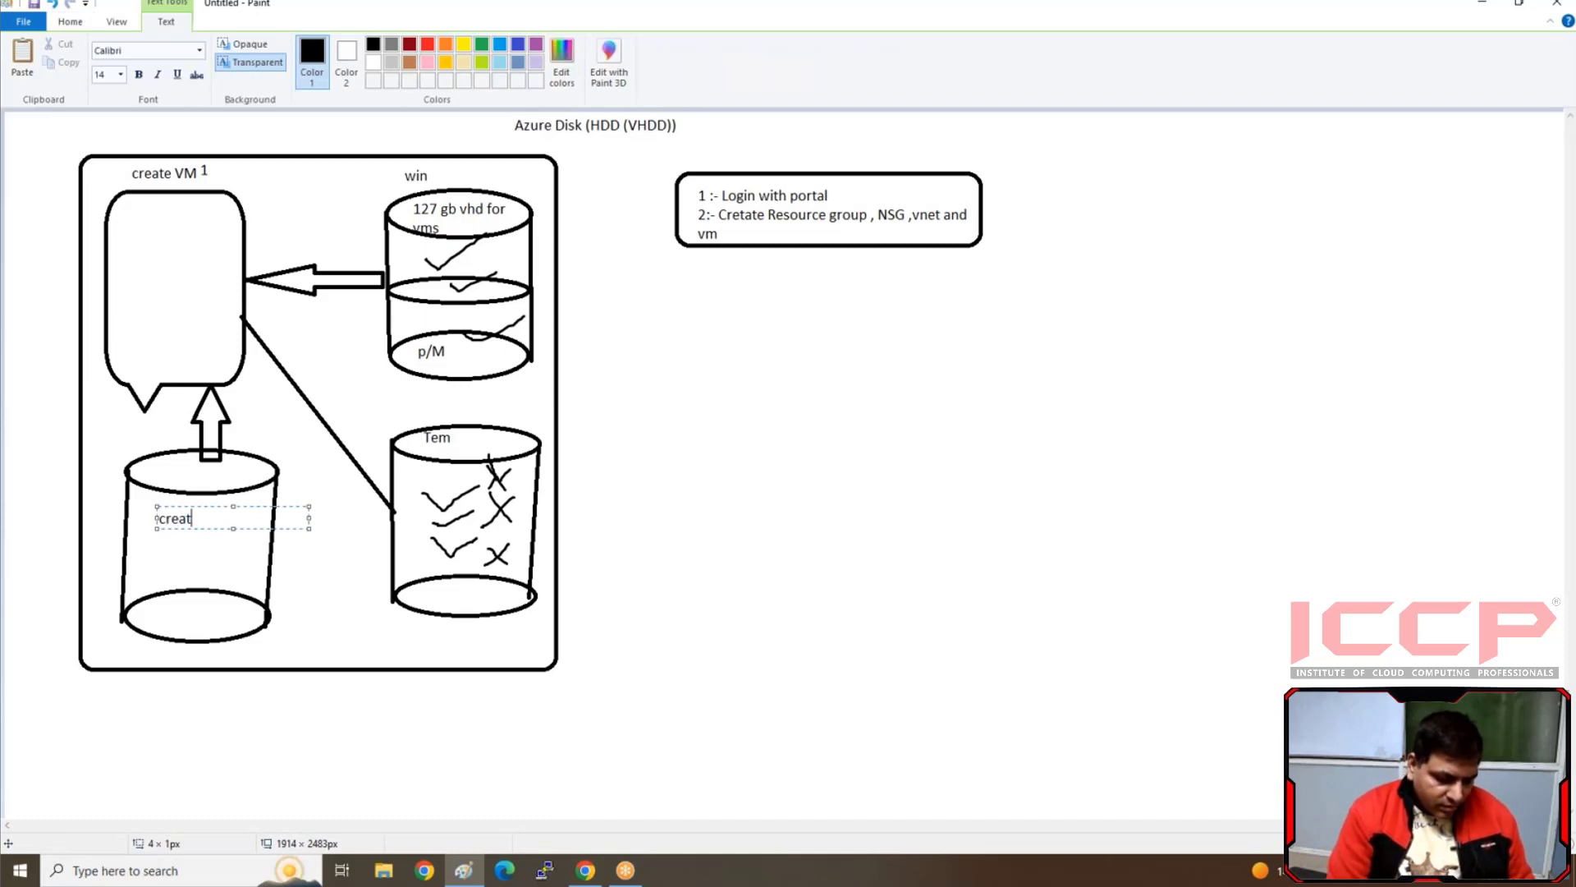
pyautogui.write('e Disk')
pyautogui.press('Return')
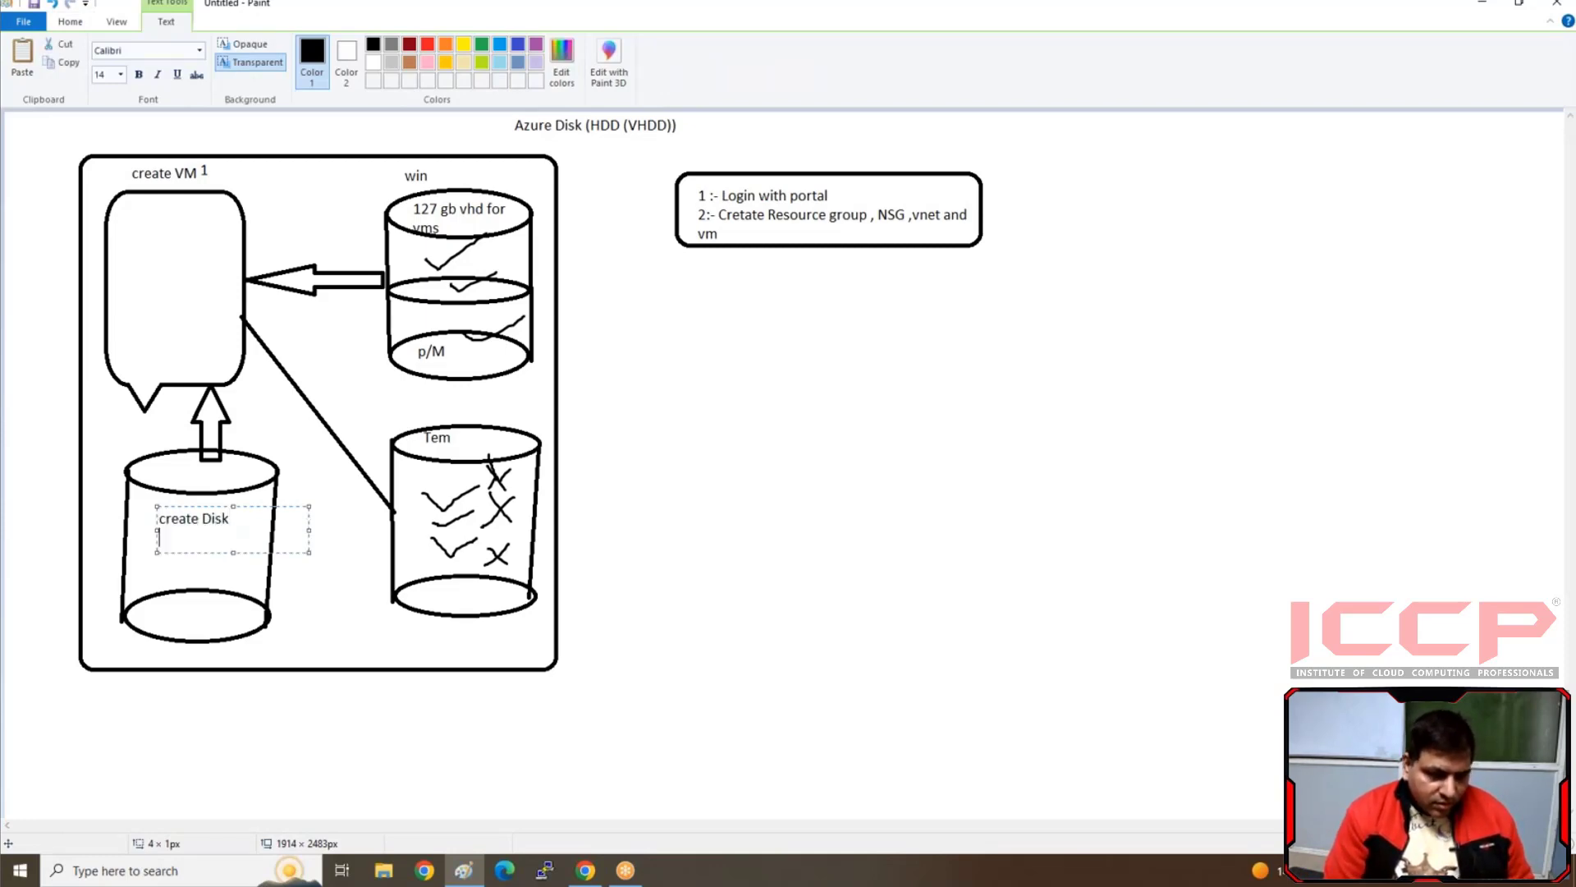
pyautogui.write('attach with')
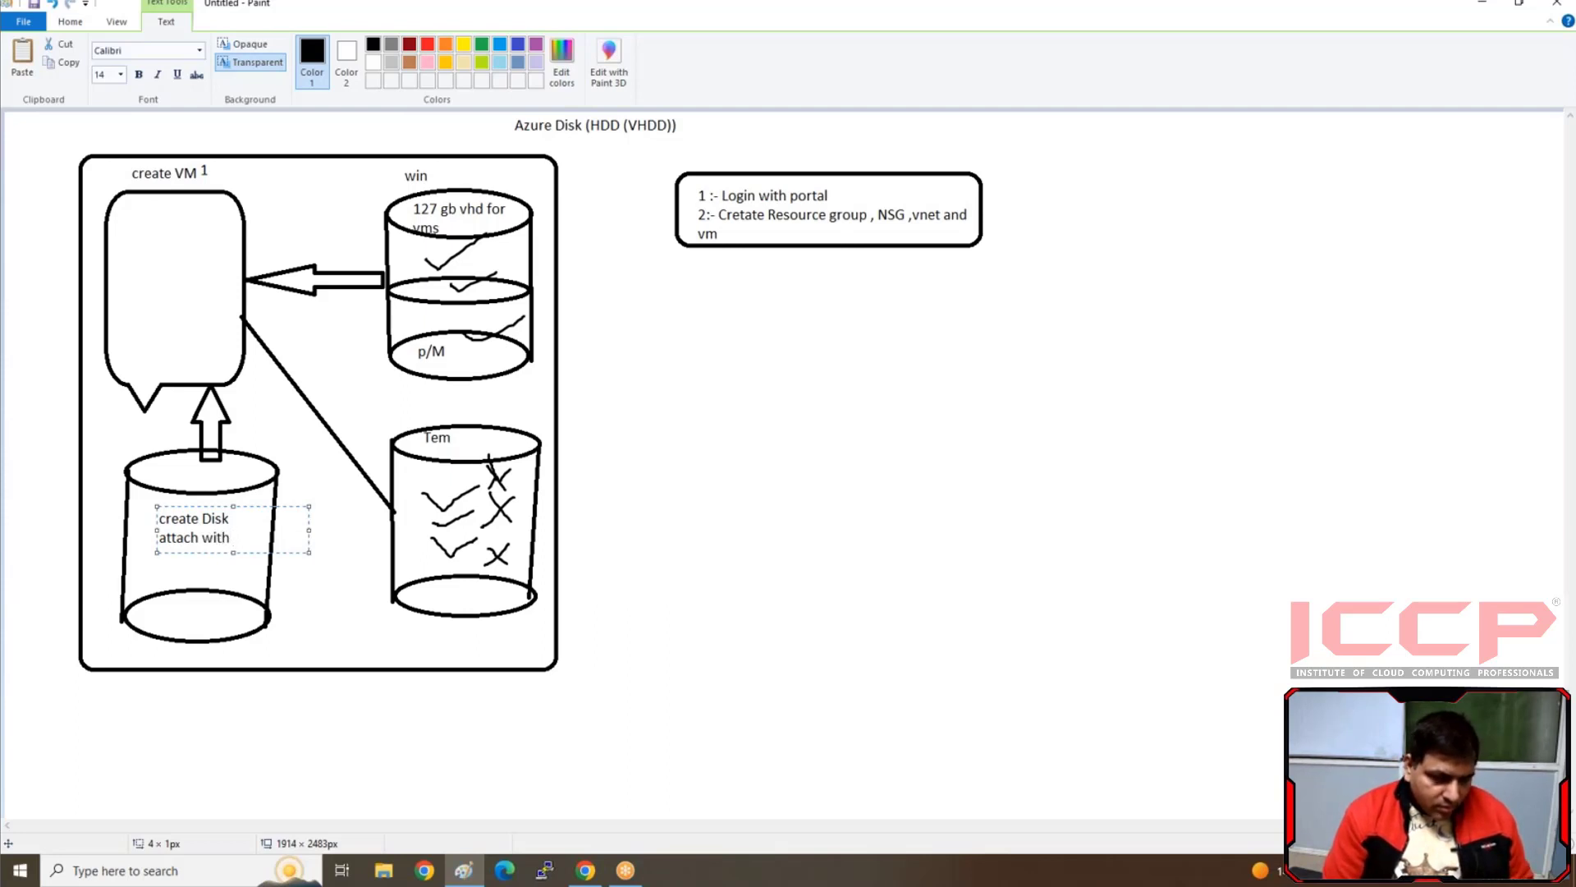
pyautogui.press('Return')
pyautogui.press('Return')
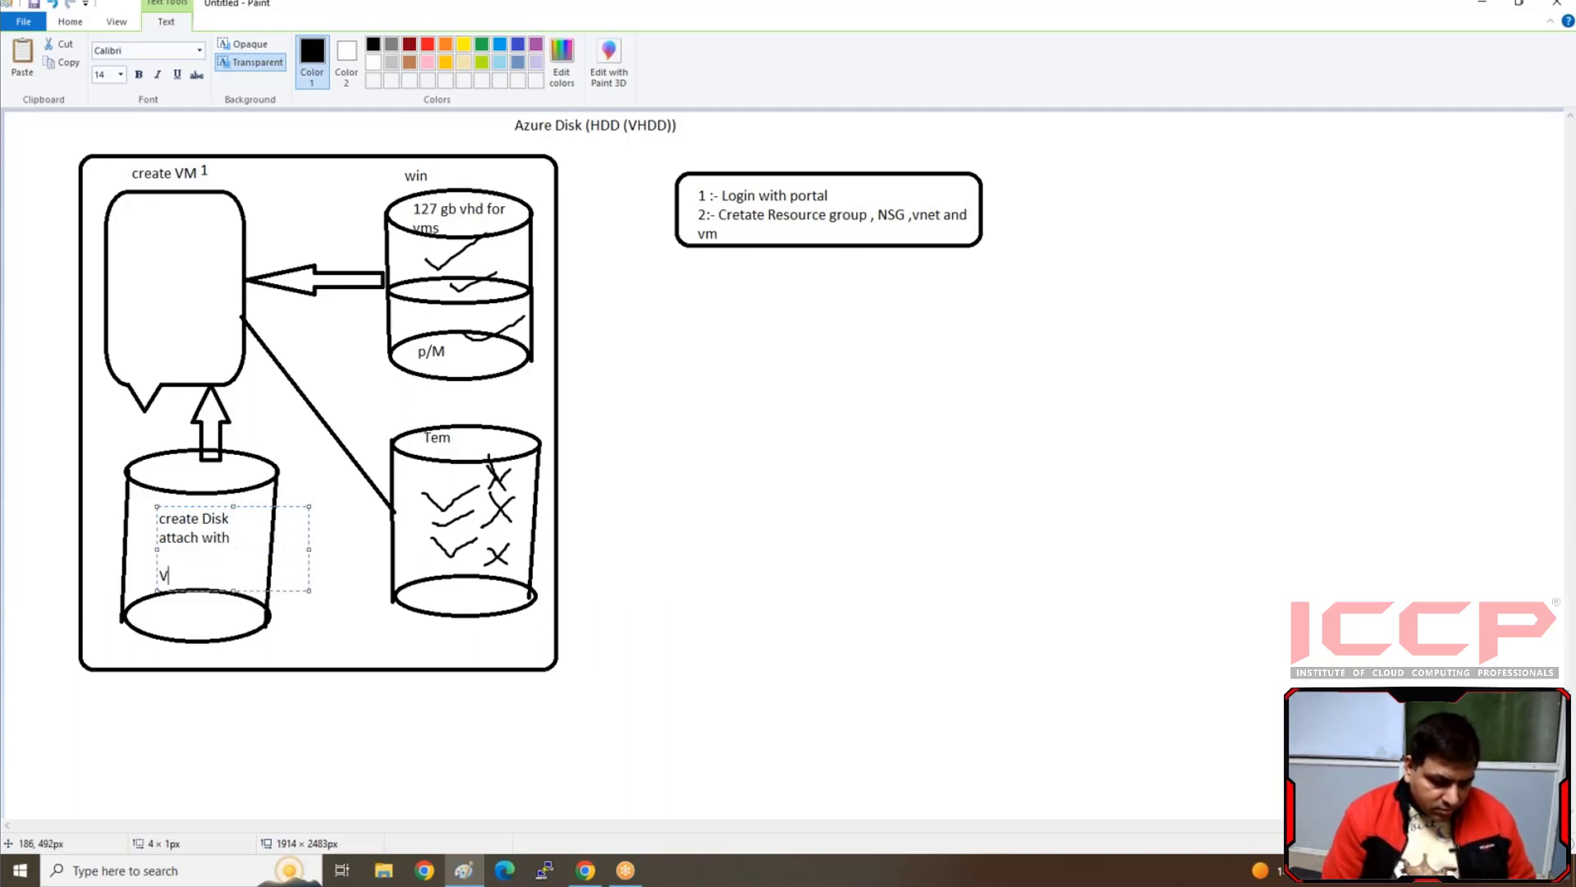
pyautogui.click(697, 528)
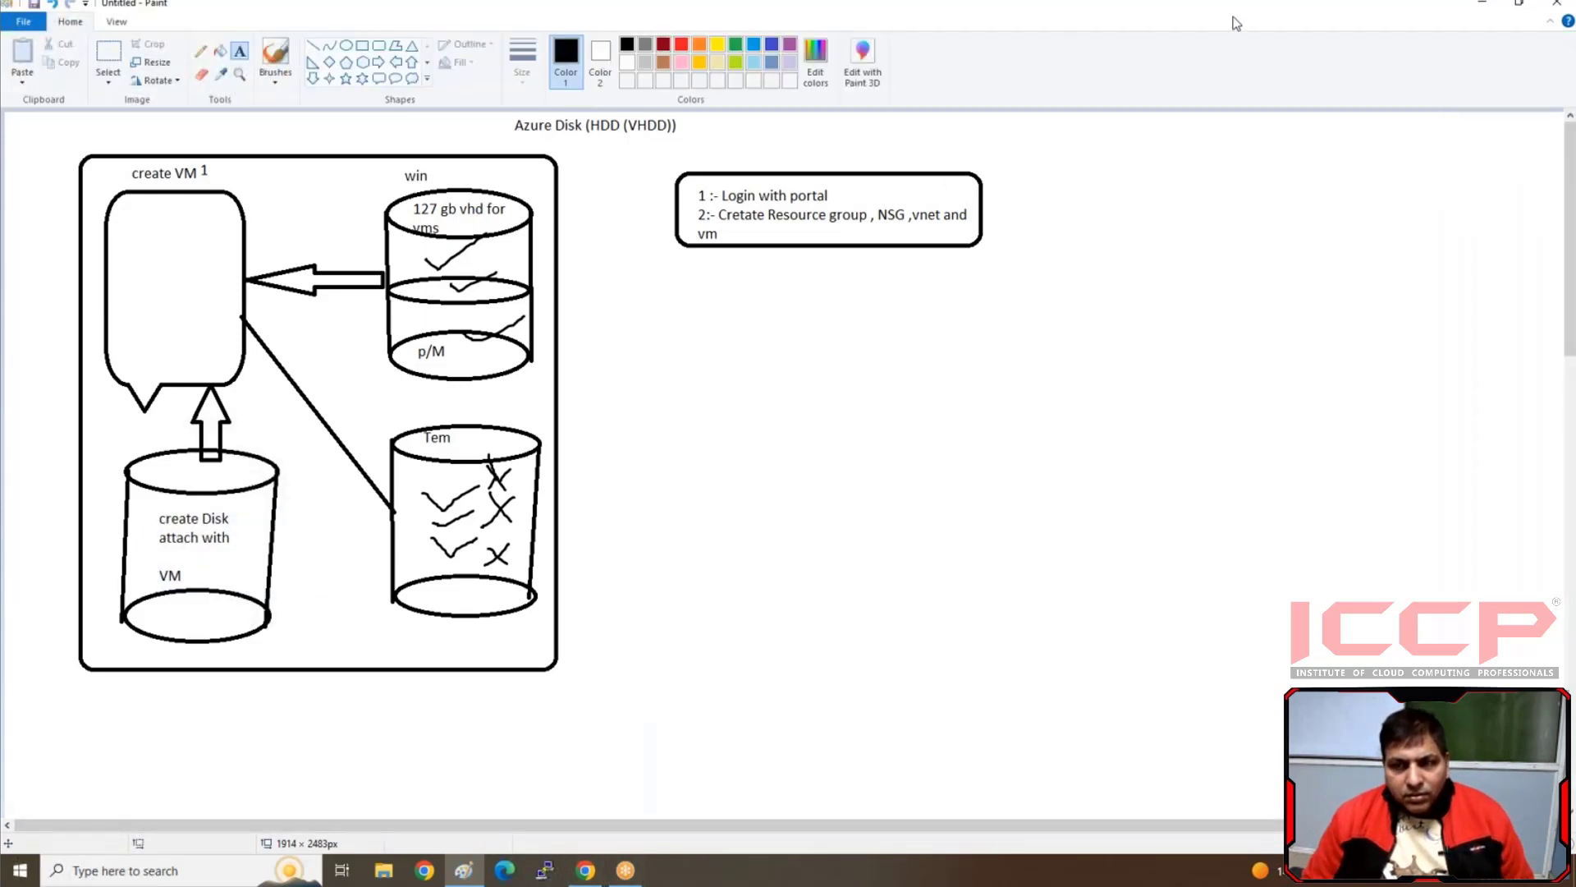
# Switch to the Azure portal in Chrome, open the deployed vm1 resource and copy its public IP address
pyautogui.click(587, 871)
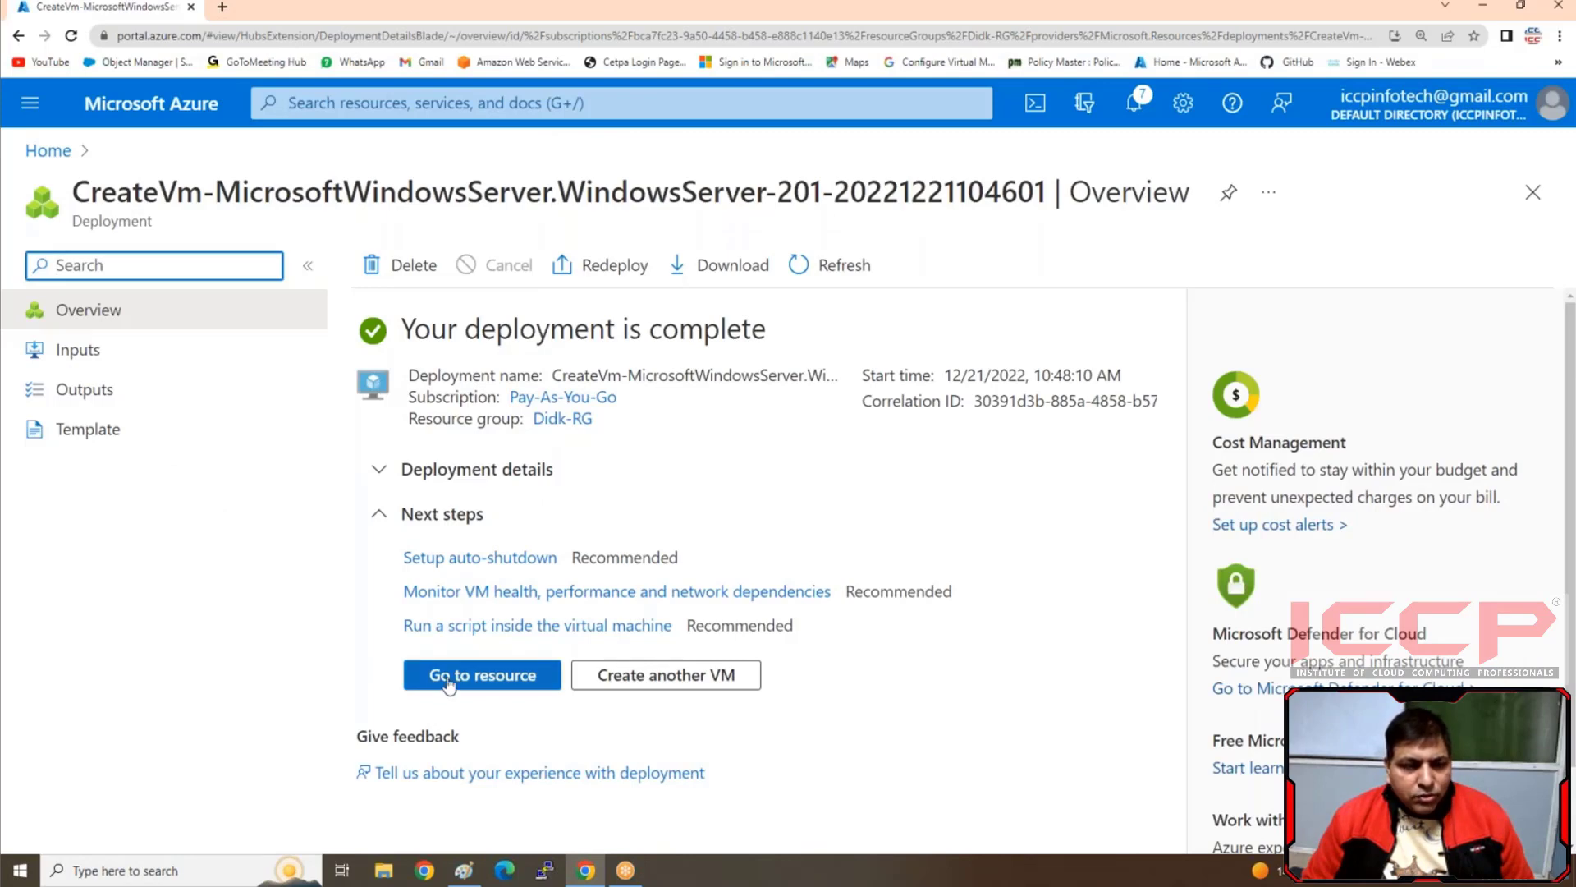
pyautogui.click(449, 680)
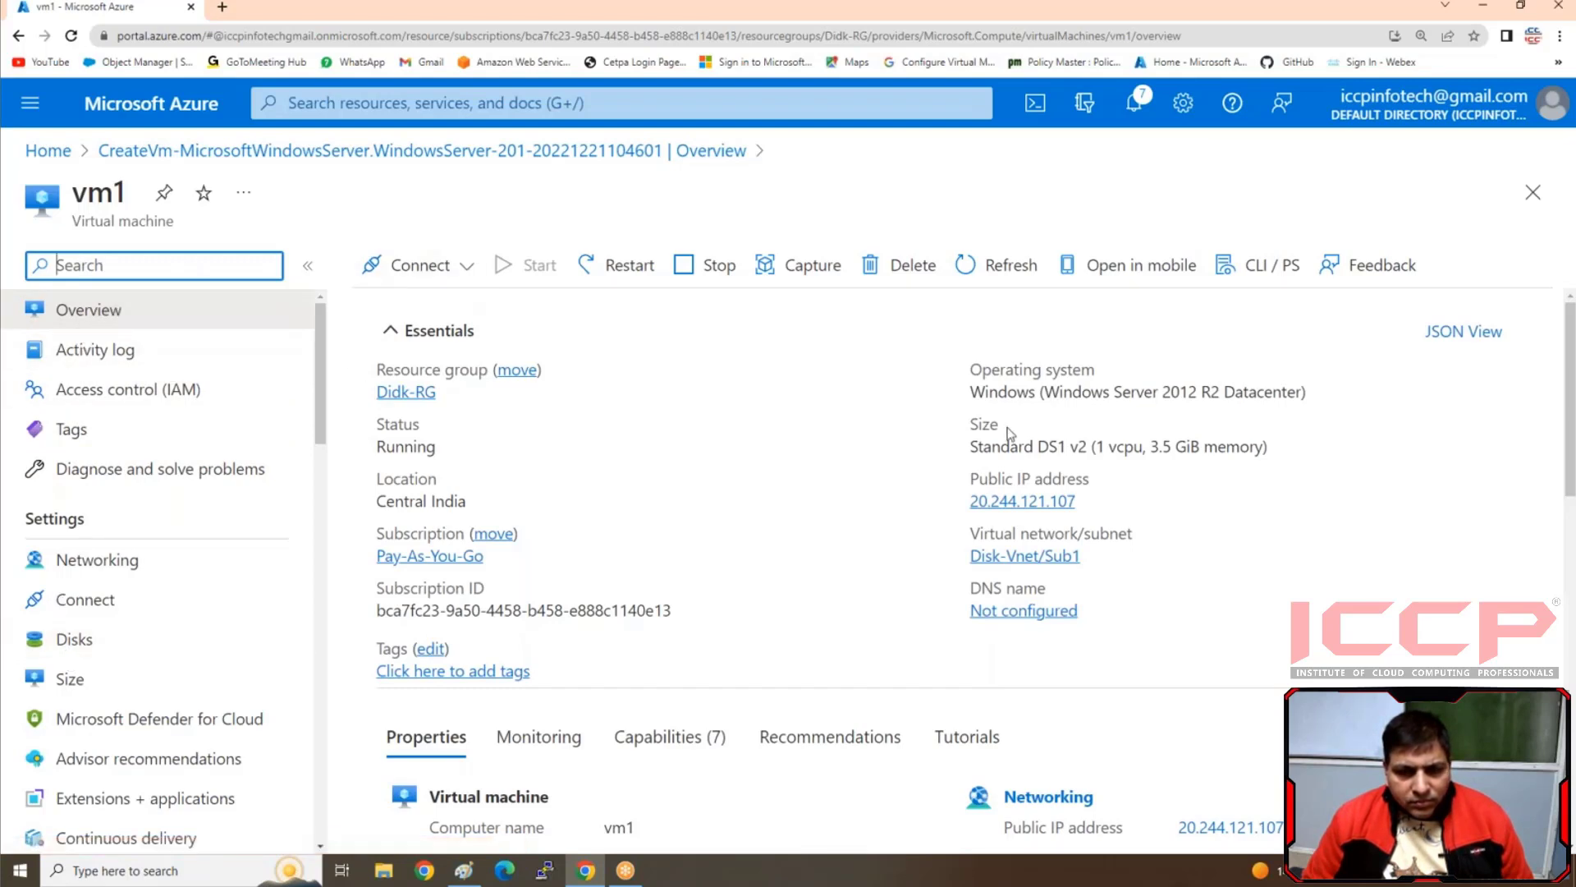
pyautogui.click(1090, 500)
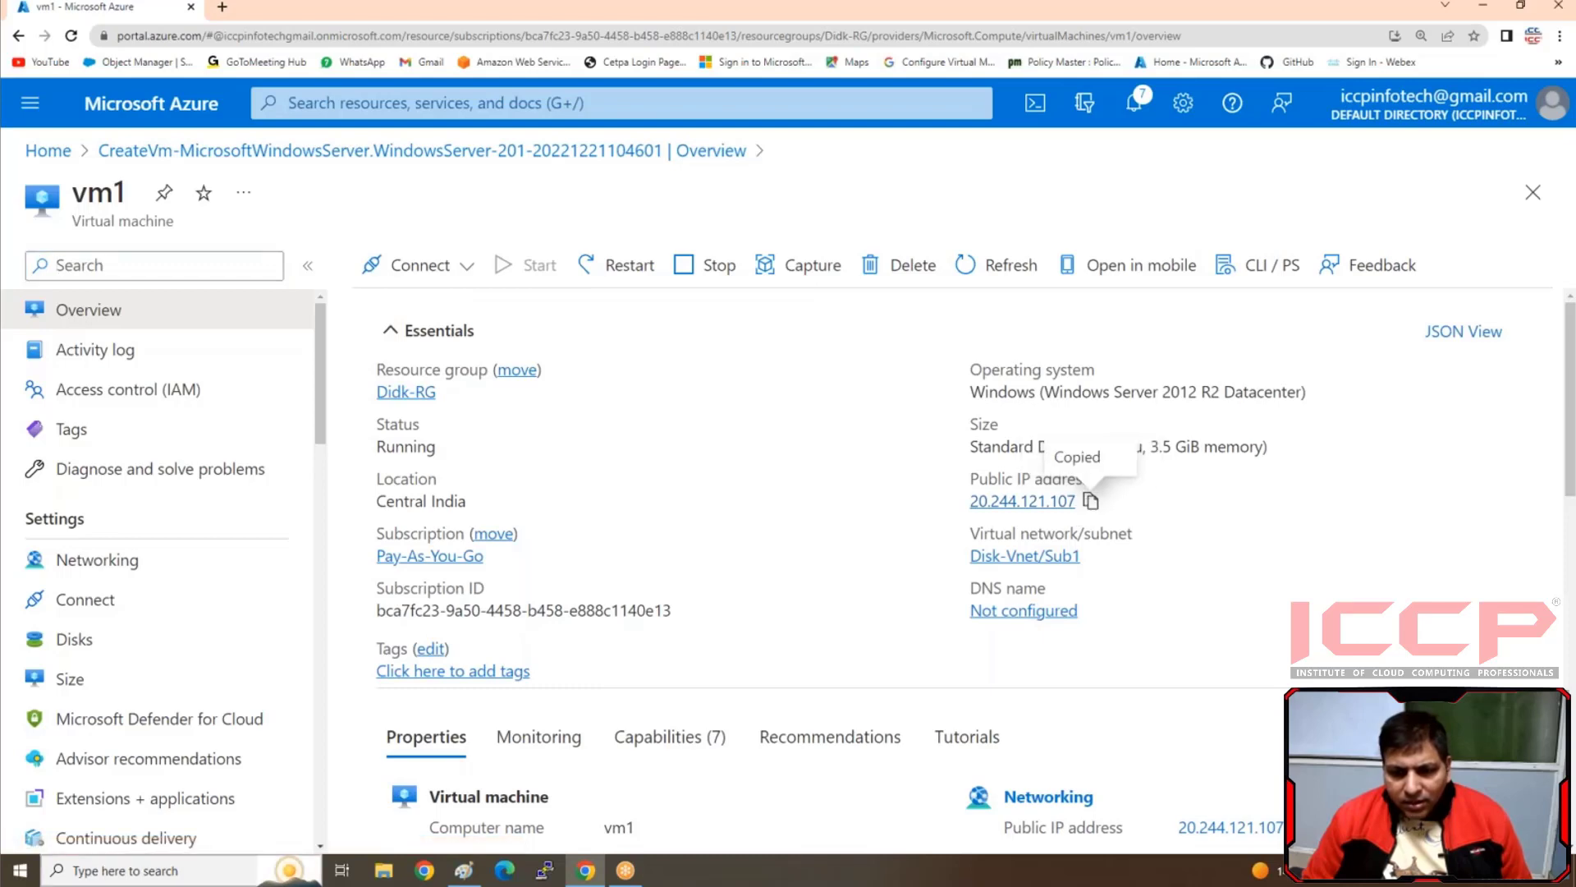
# Open Remote Desktop Connection and start a connection to vm1 at the copied address 20.244.121.107
pyautogui.click(188, 870)
pyautogui.write('rem')
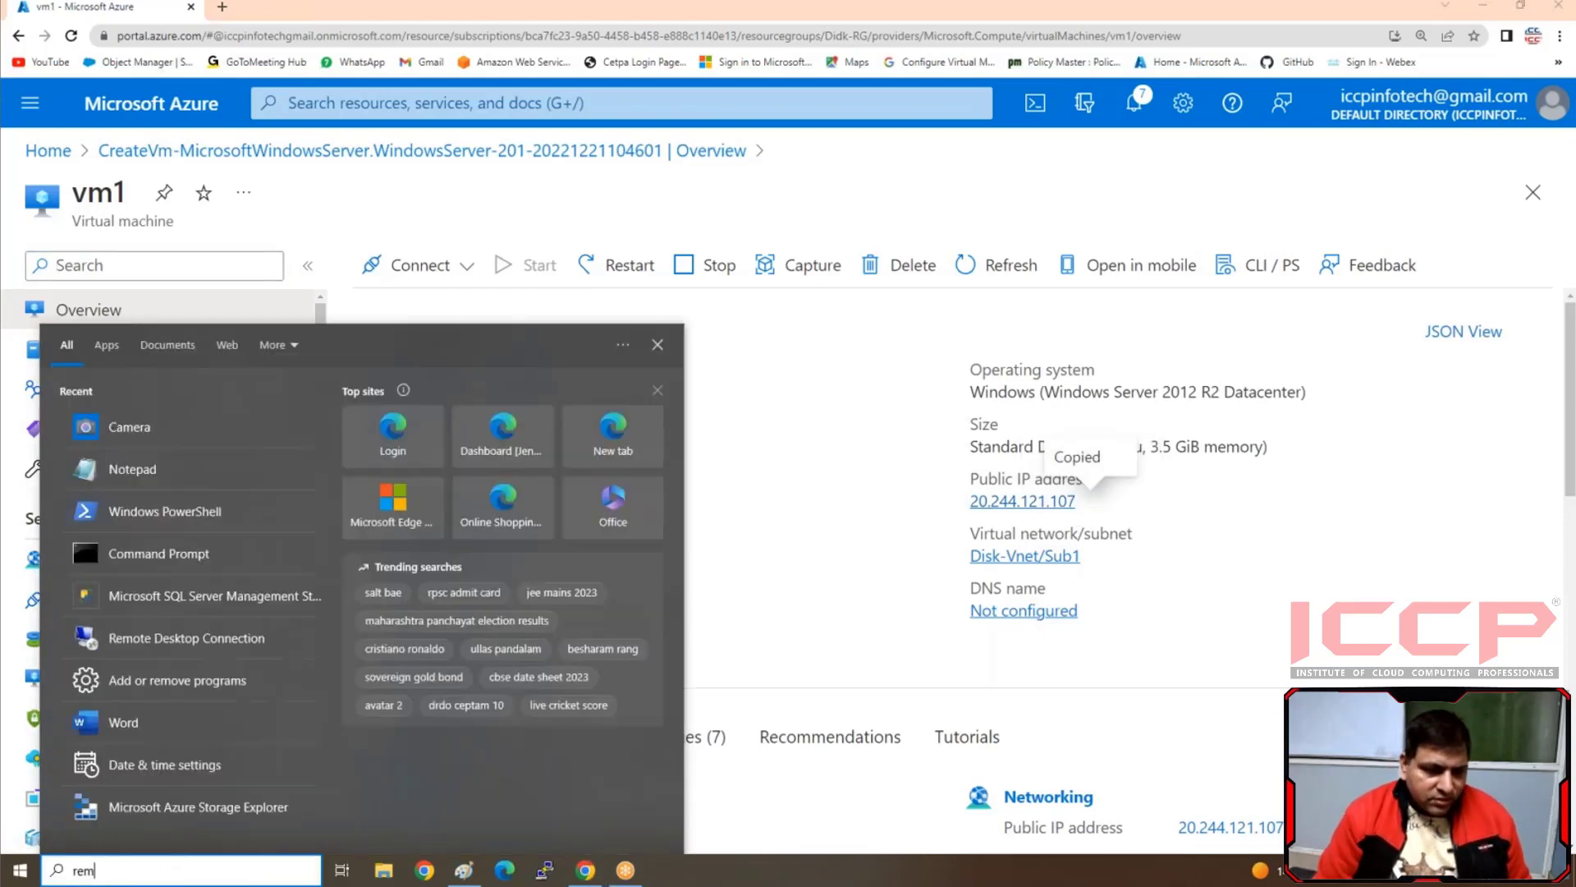
pyautogui.click(115, 415)
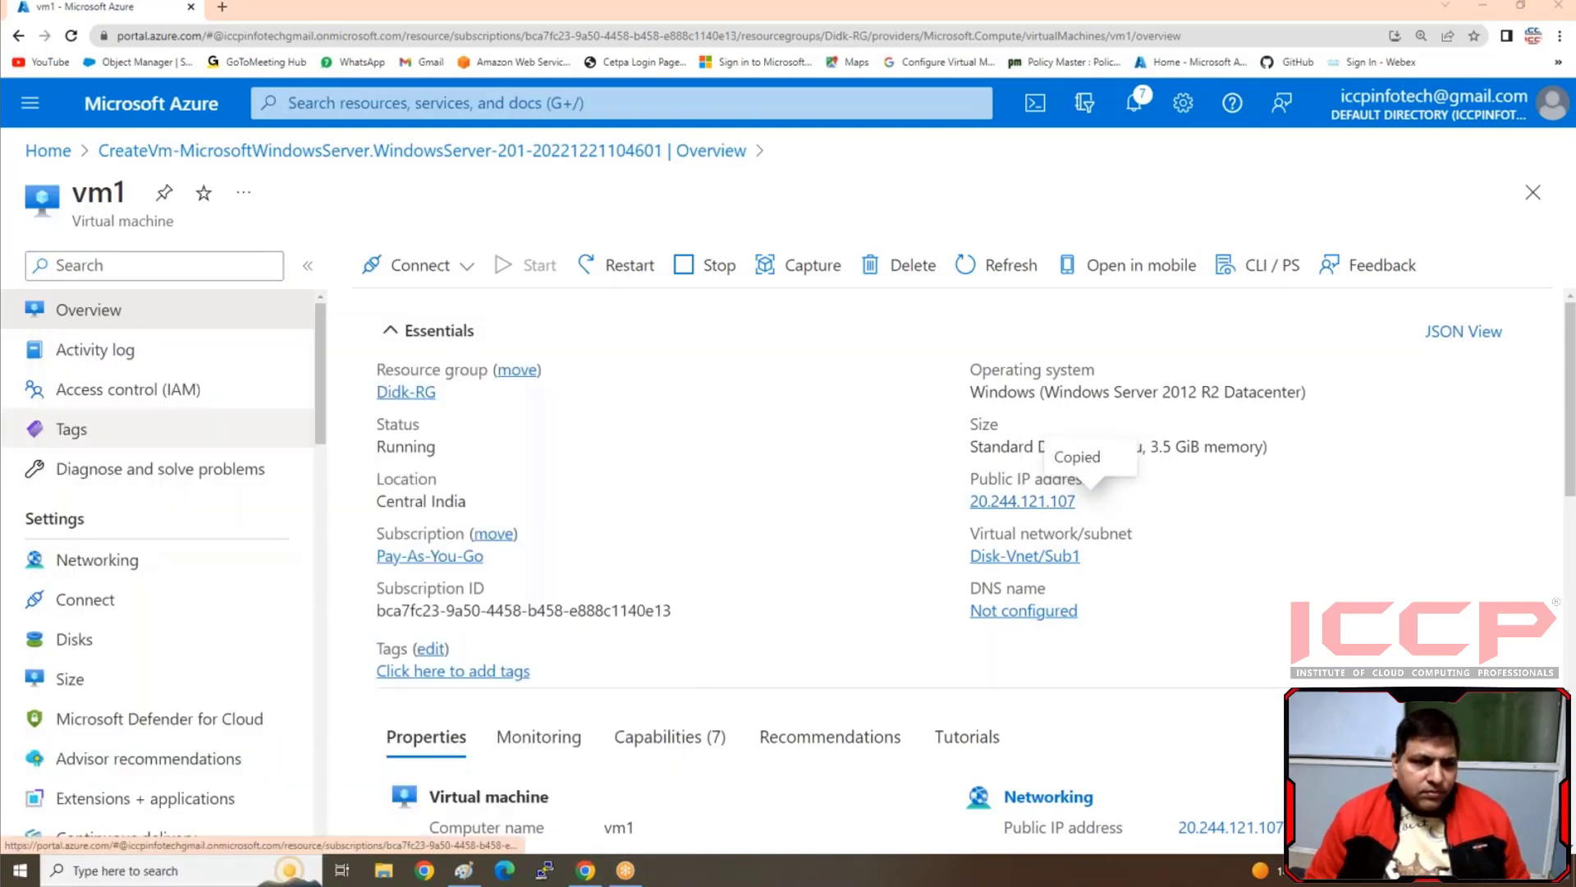
pyautogui.hotkey('ctrl', 'v')
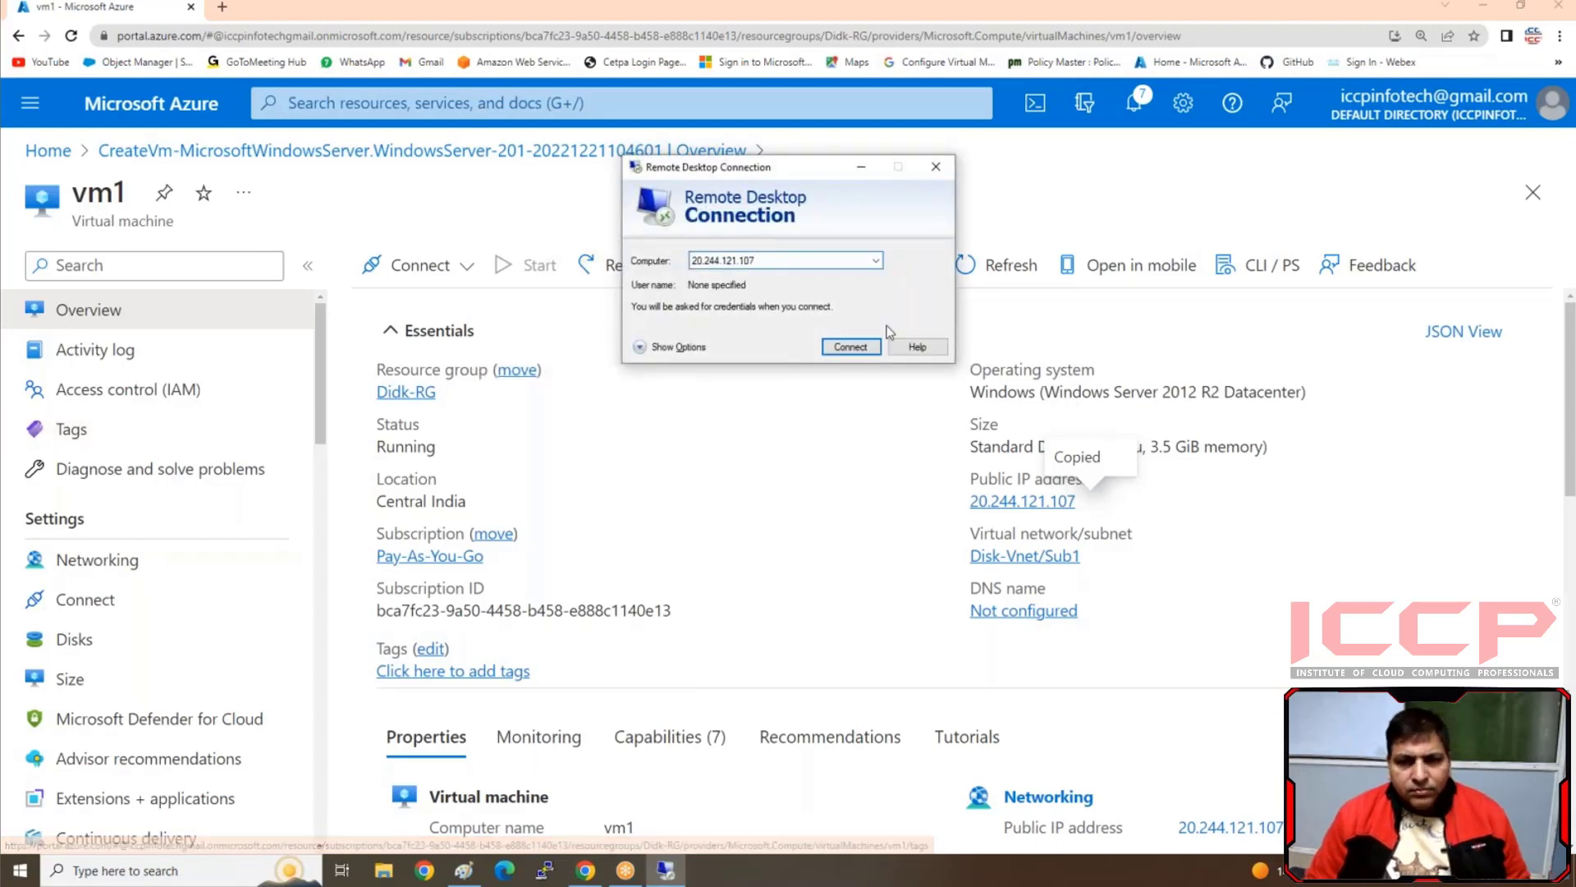
pyautogui.click(860, 347)
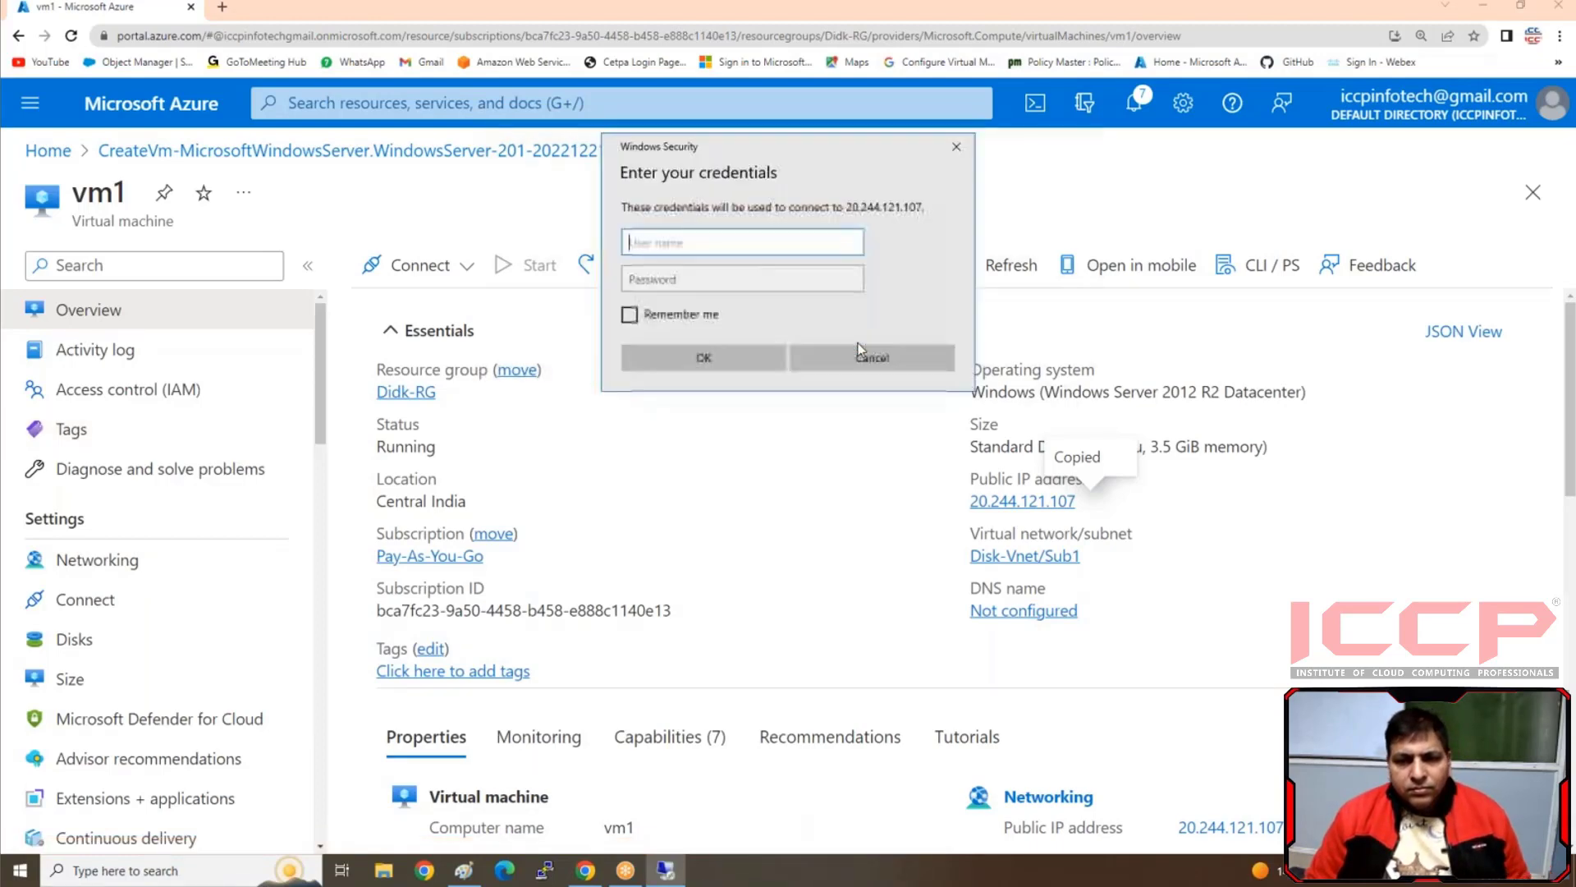
# Sign in to vm1 with the username iccp and the administrator password, and accept the untrusted certificate
pyautogui.write('iccp')
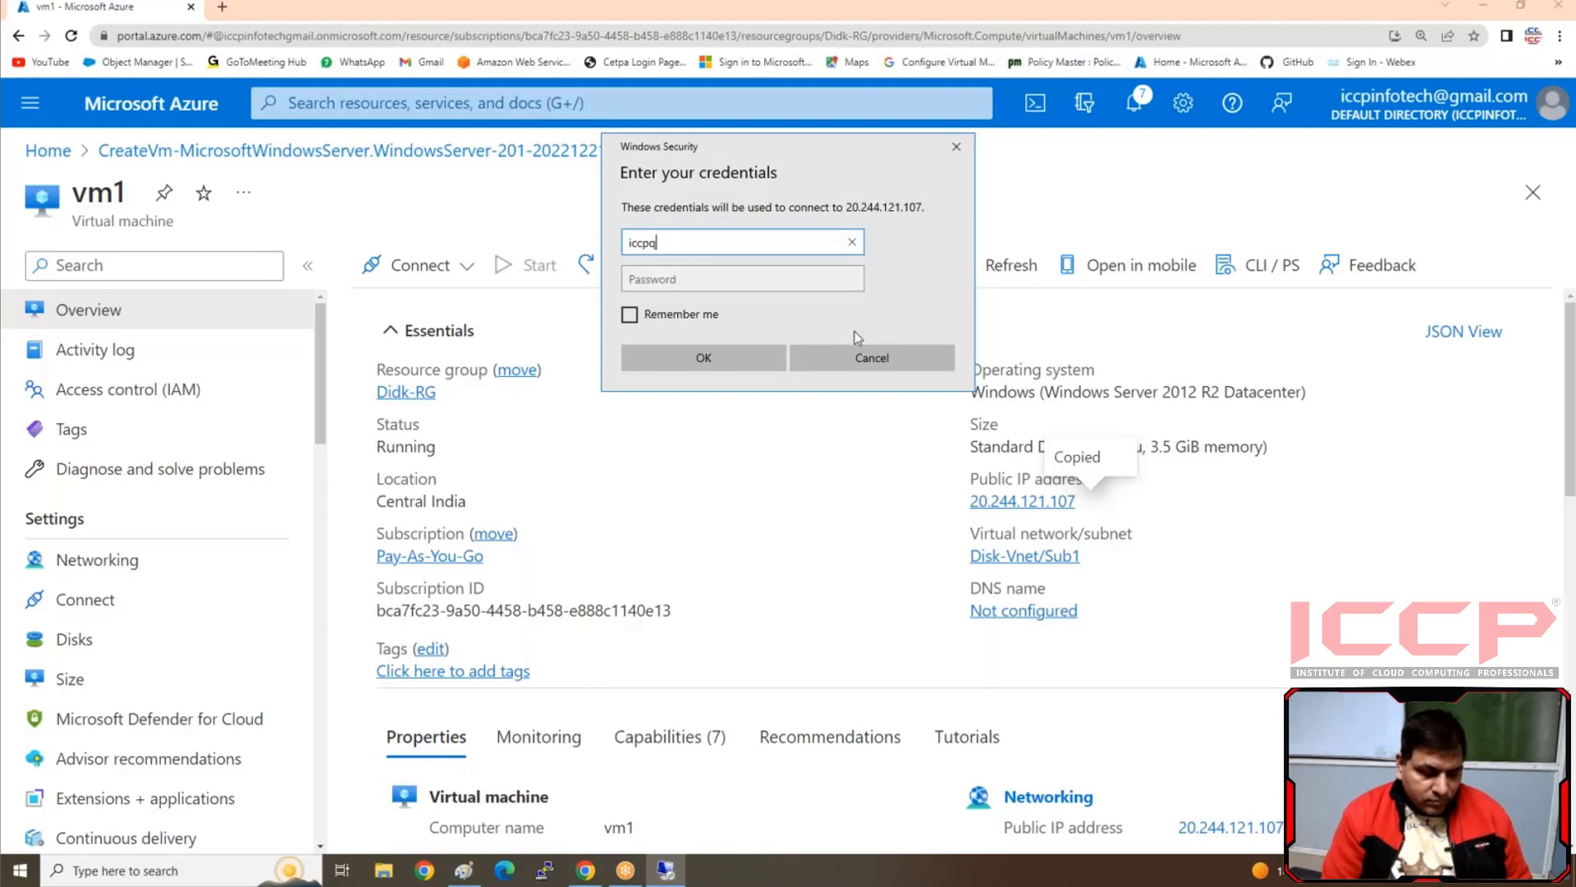
pyautogui.press('Tab')
pyautogui.write('••••••')
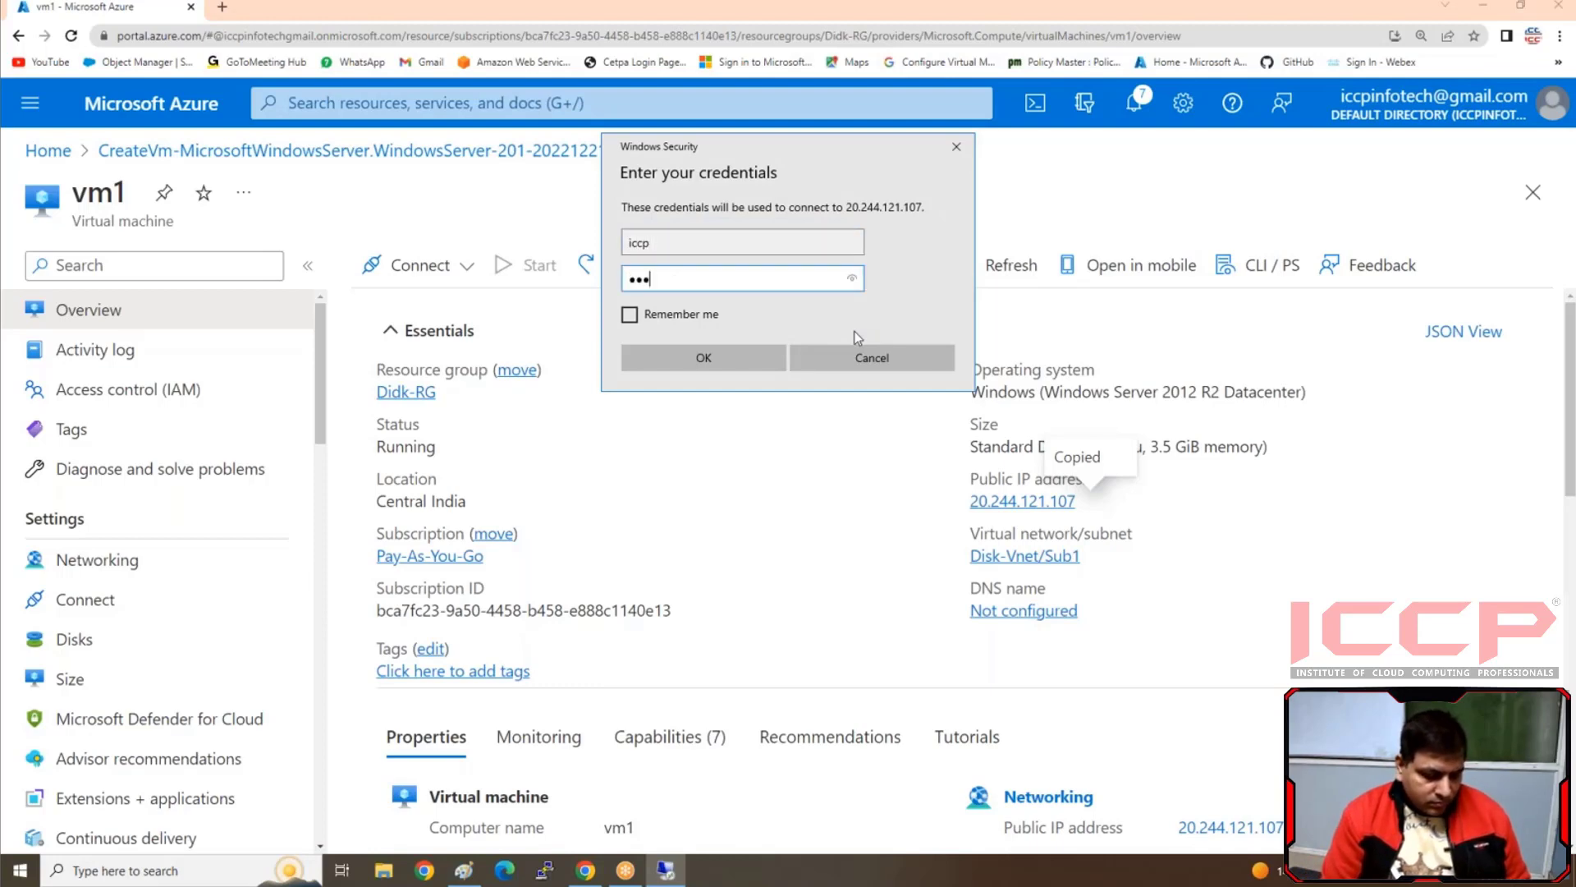
pyautogui.write('••••••')
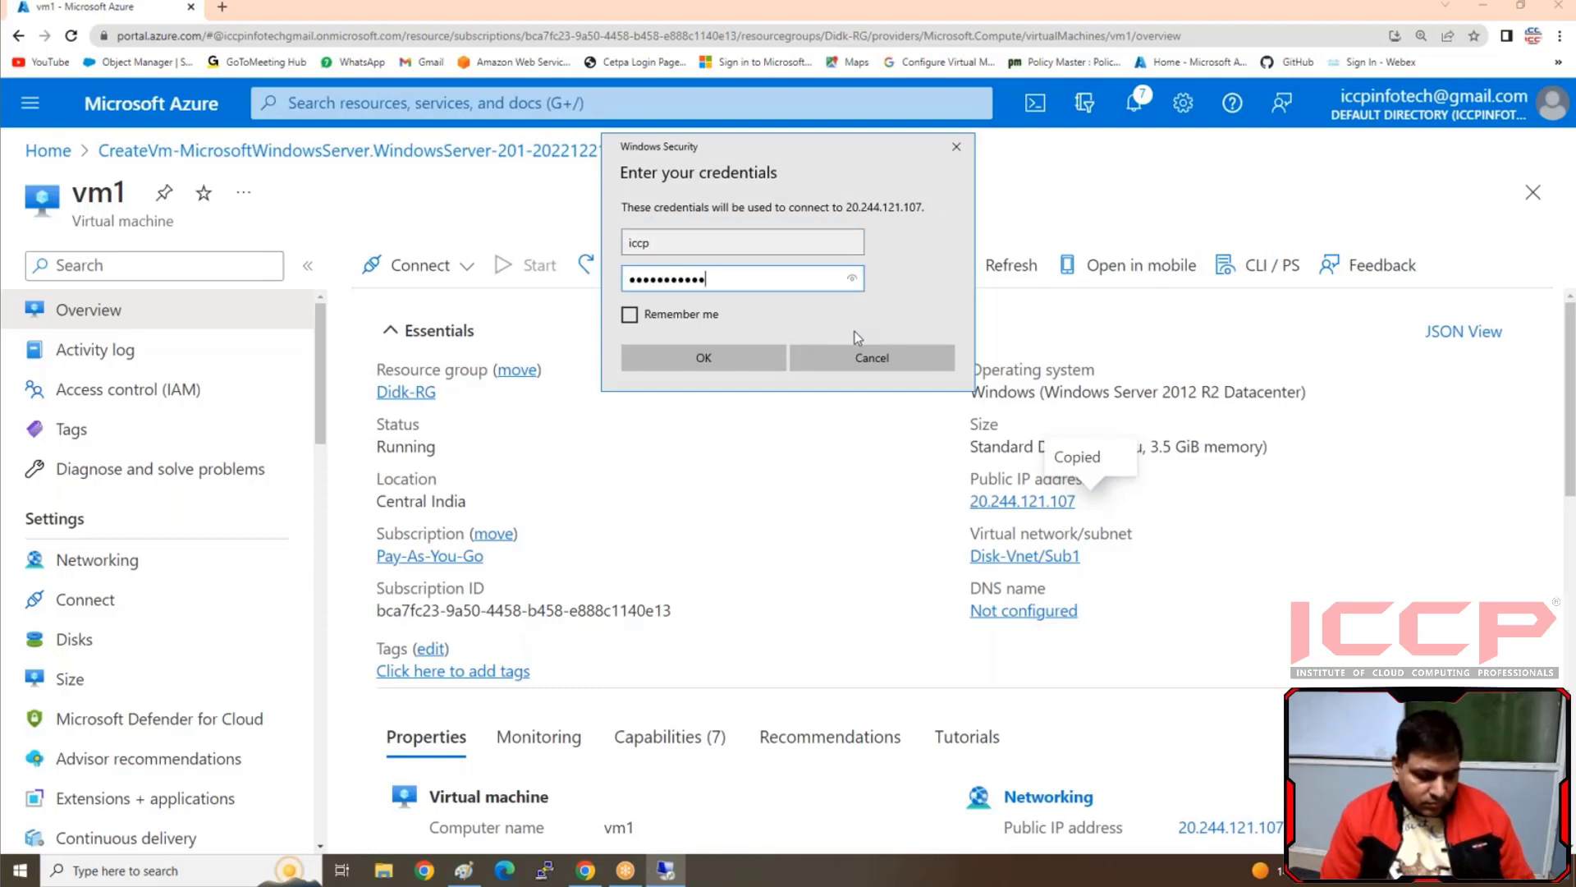
pyautogui.press('Return')
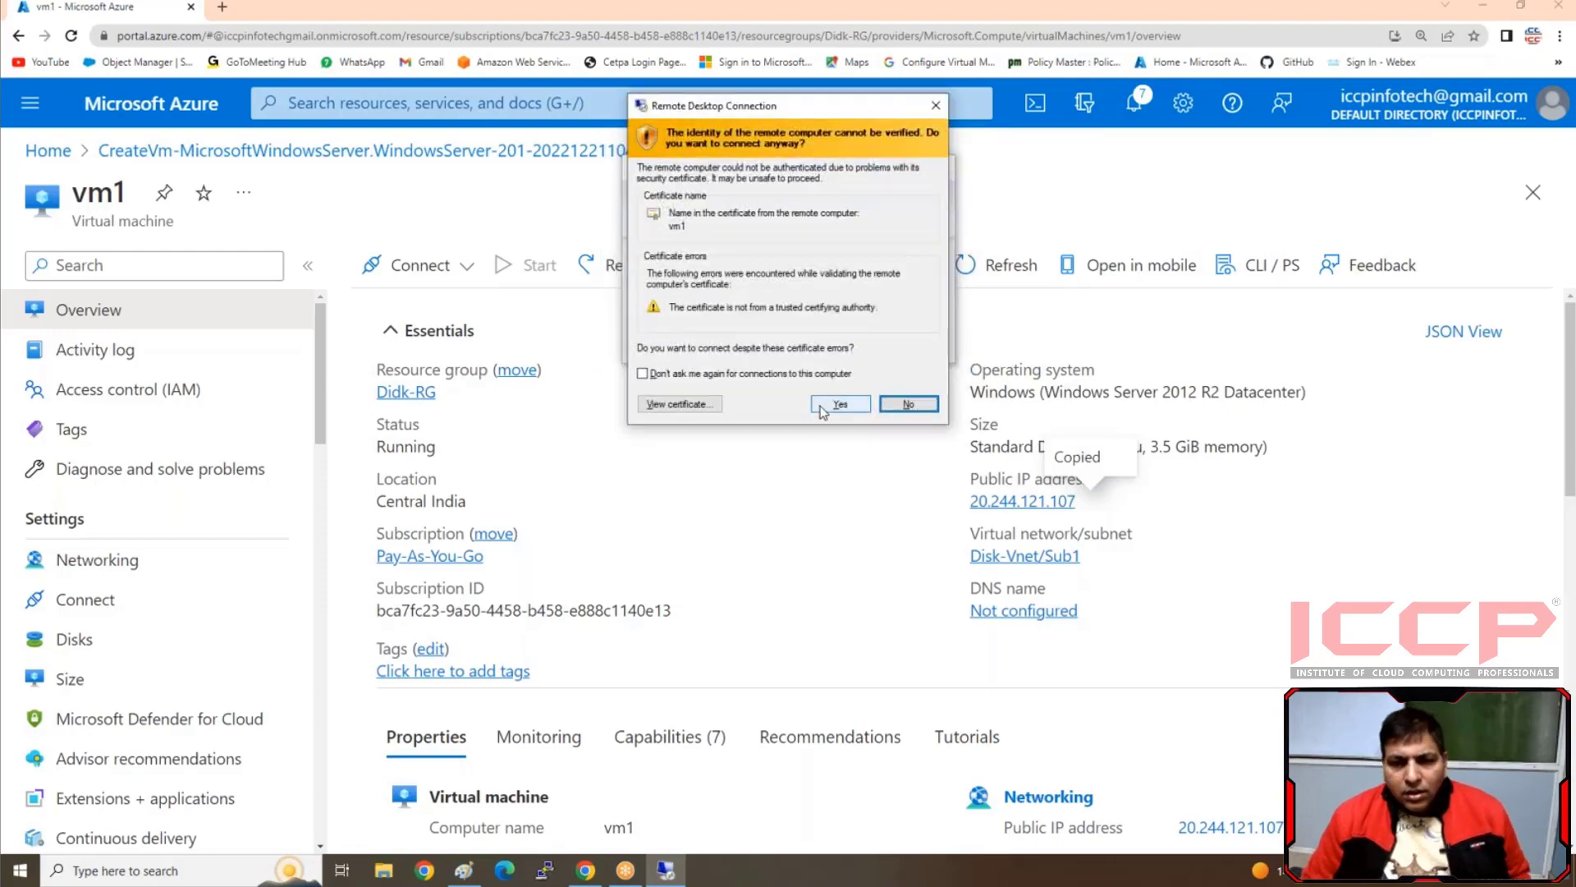
pyautogui.click(833, 405)
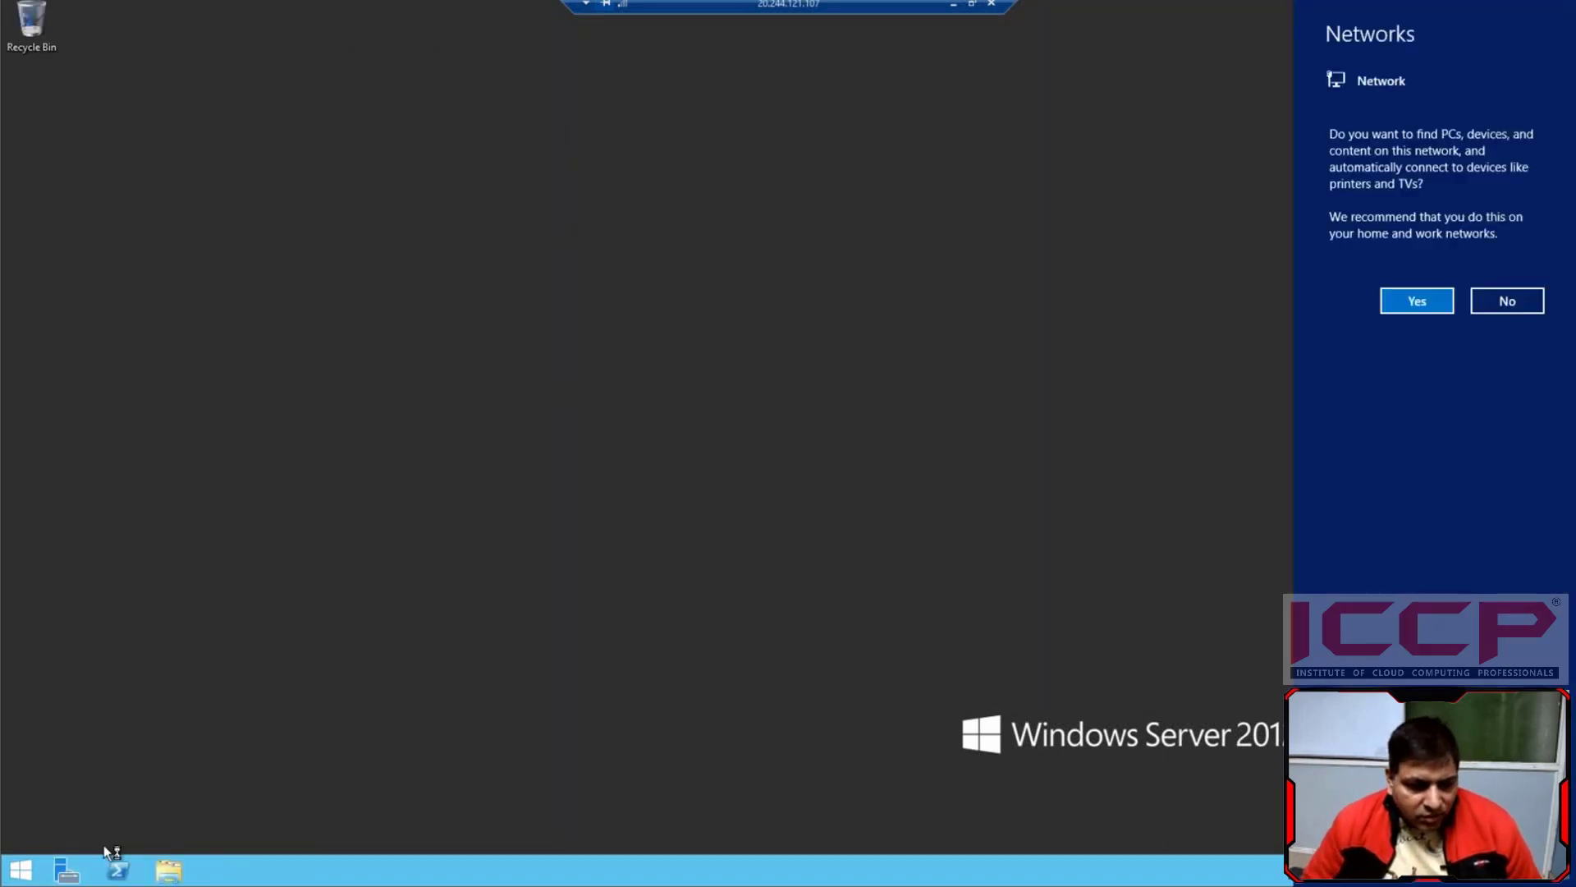
# Open Disk Management on vm1, enlarge its window to examine the existing disks, and minimise it
pyautogui.click(19, 873)
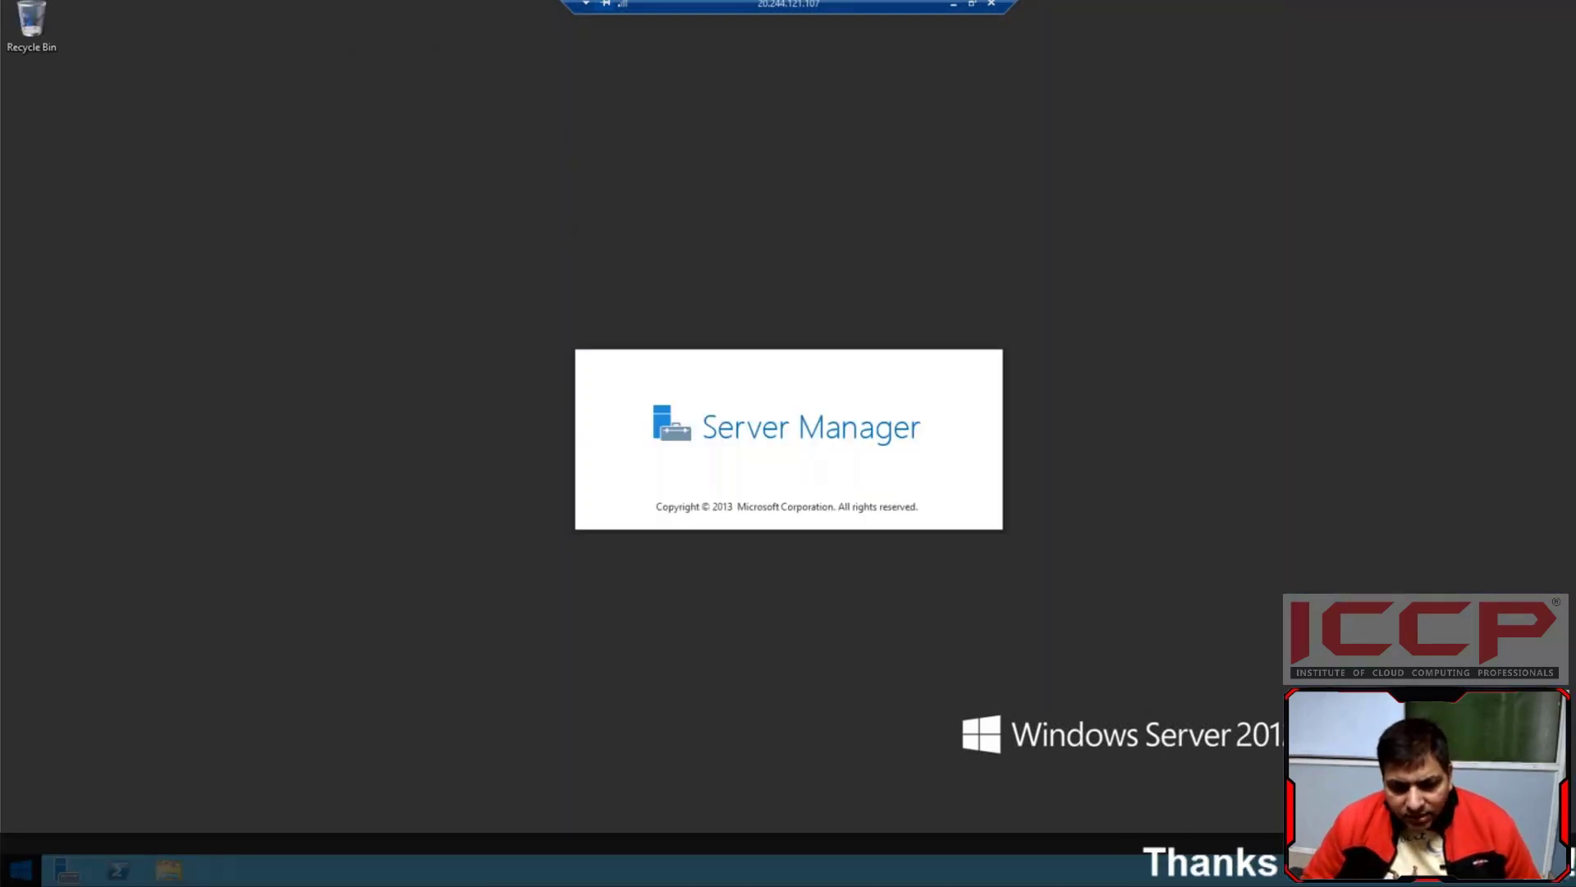
pyautogui.rightClick(20, 870)
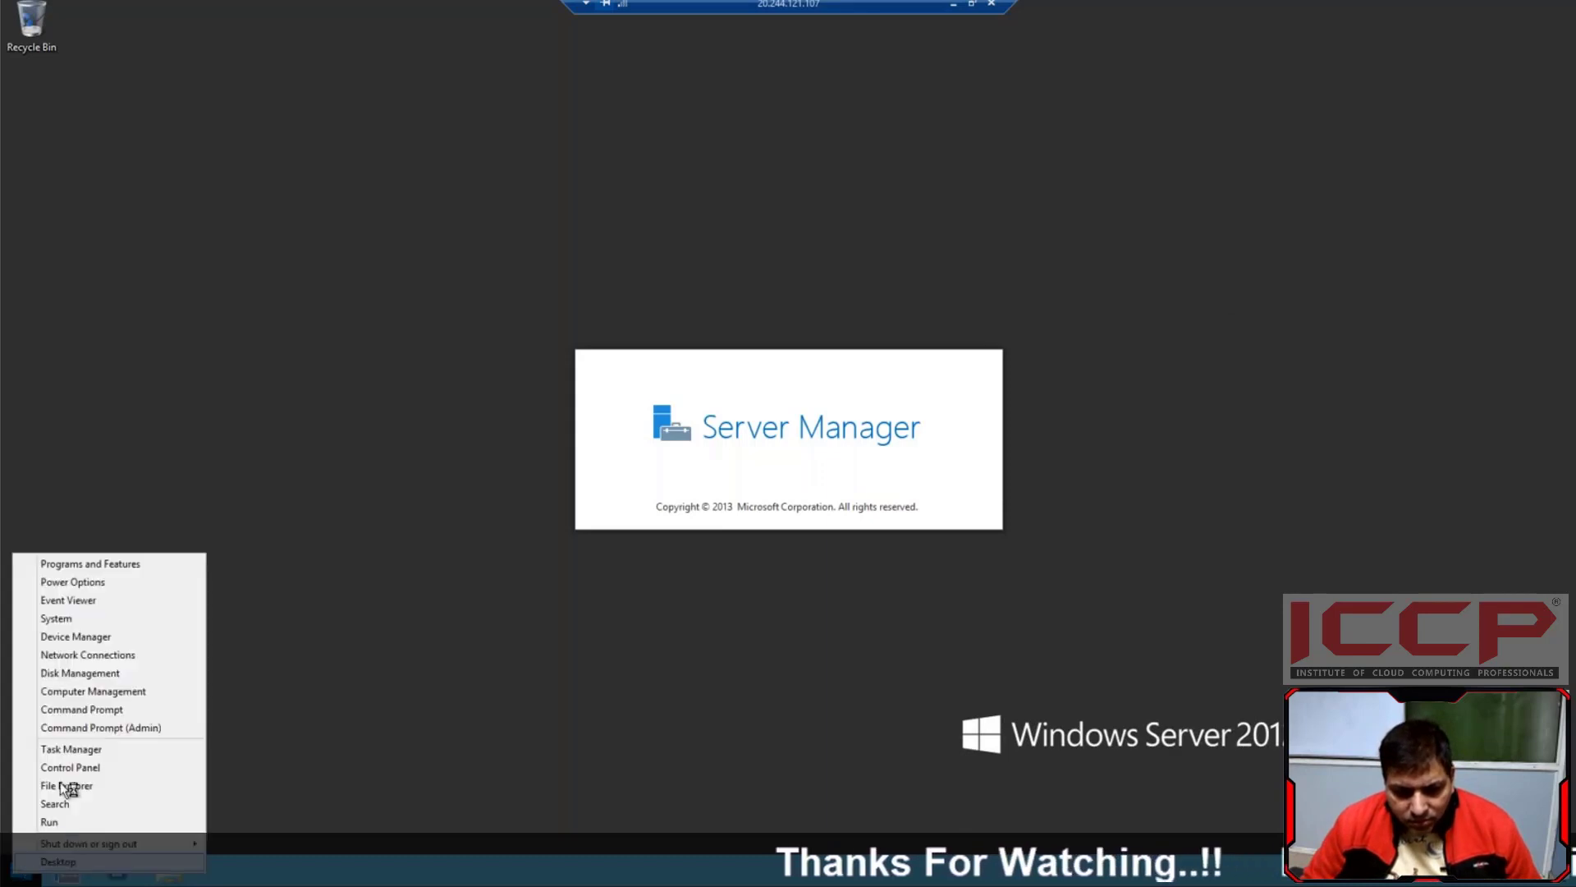
pyautogui.click(72, 675)
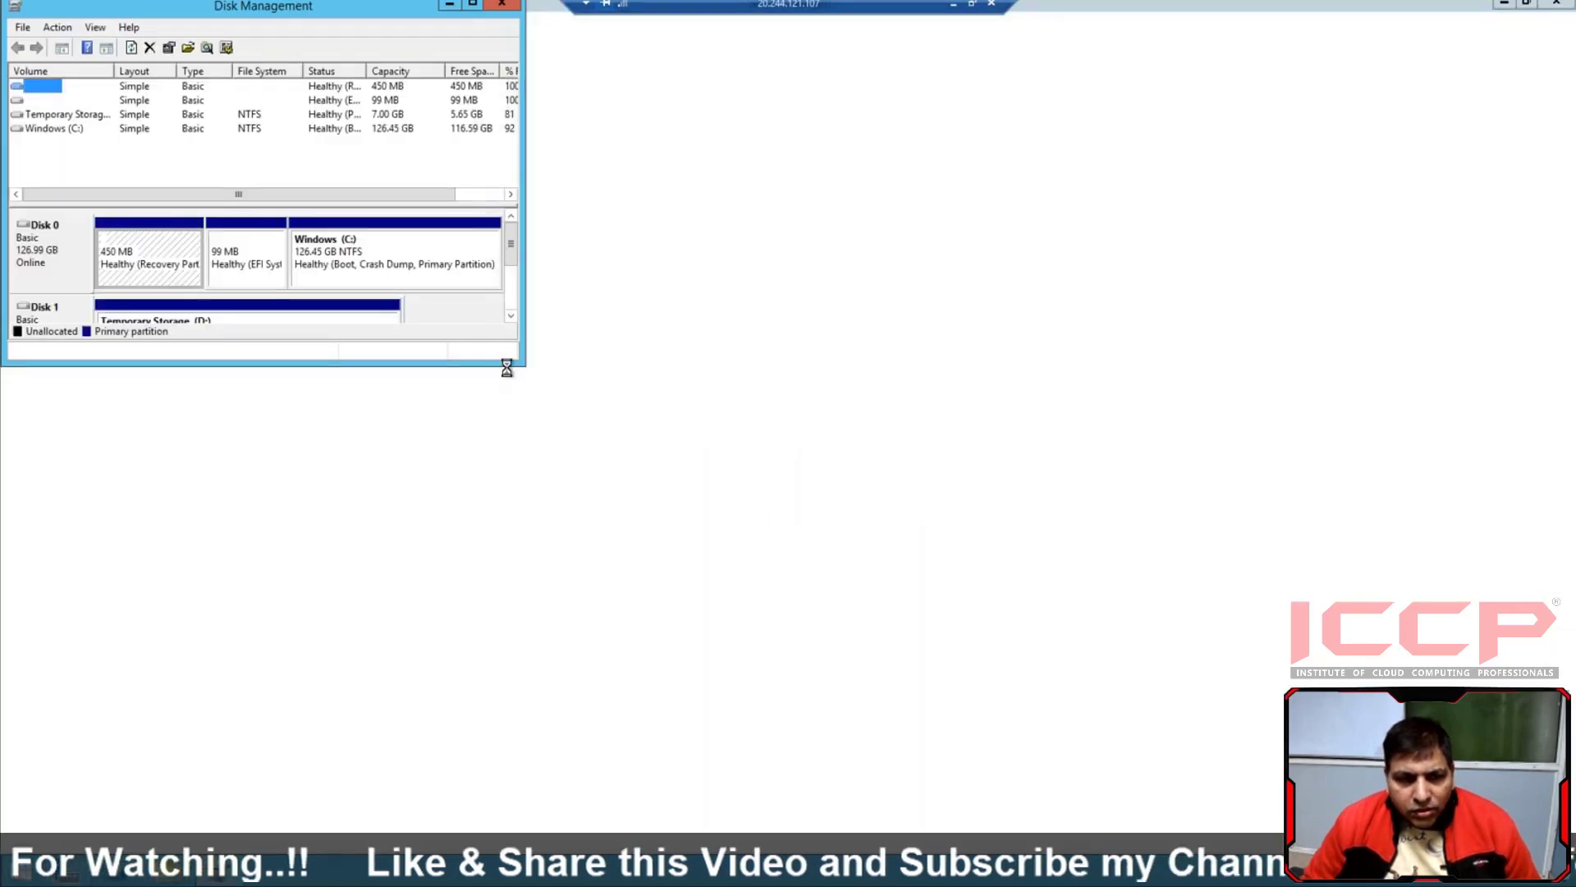
pyautogui.moveTo(522, 364); pyautogui.dragTo(633, 580)
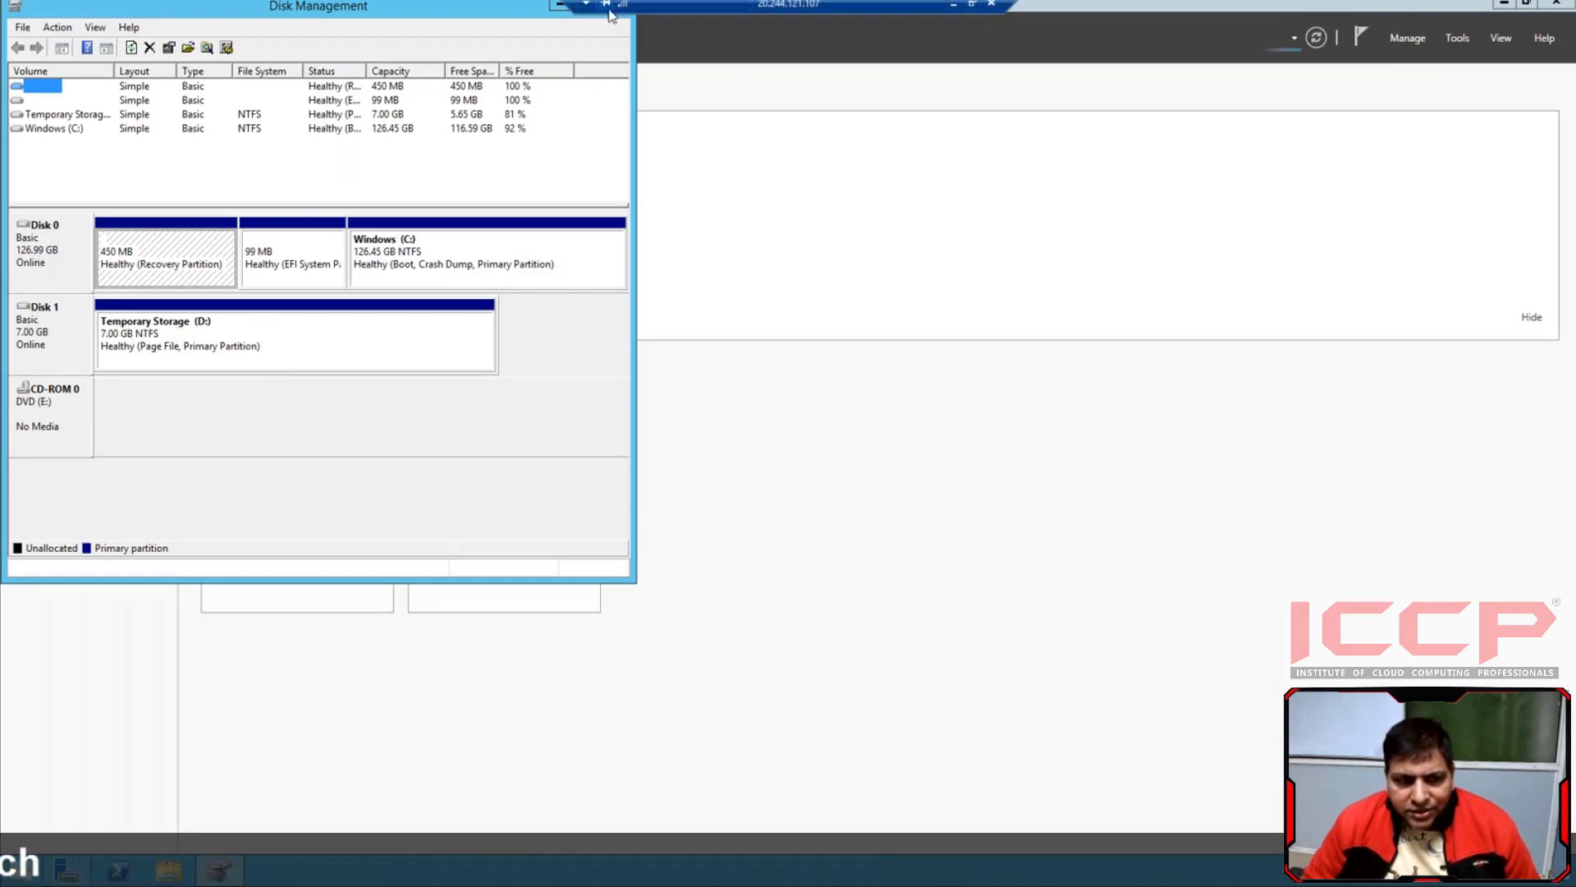
pyautogui.click(559, 8)
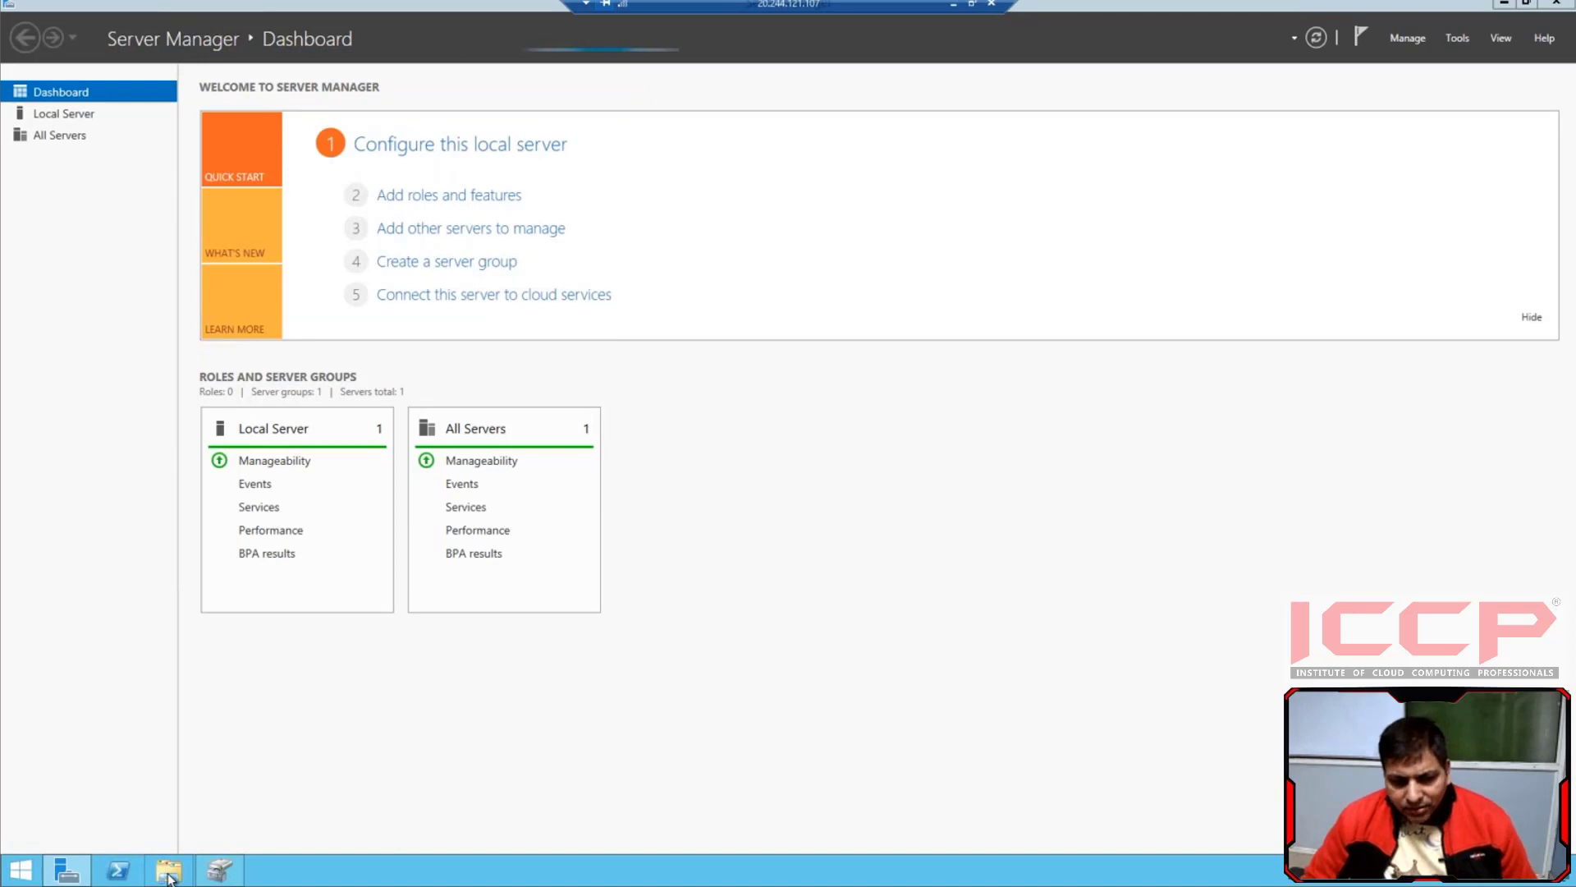
# Browse the Temporary Storage (D:) drive, read the DATALOSS_WARNING_README file, and close both windows
pyautogui.click(168, 872)
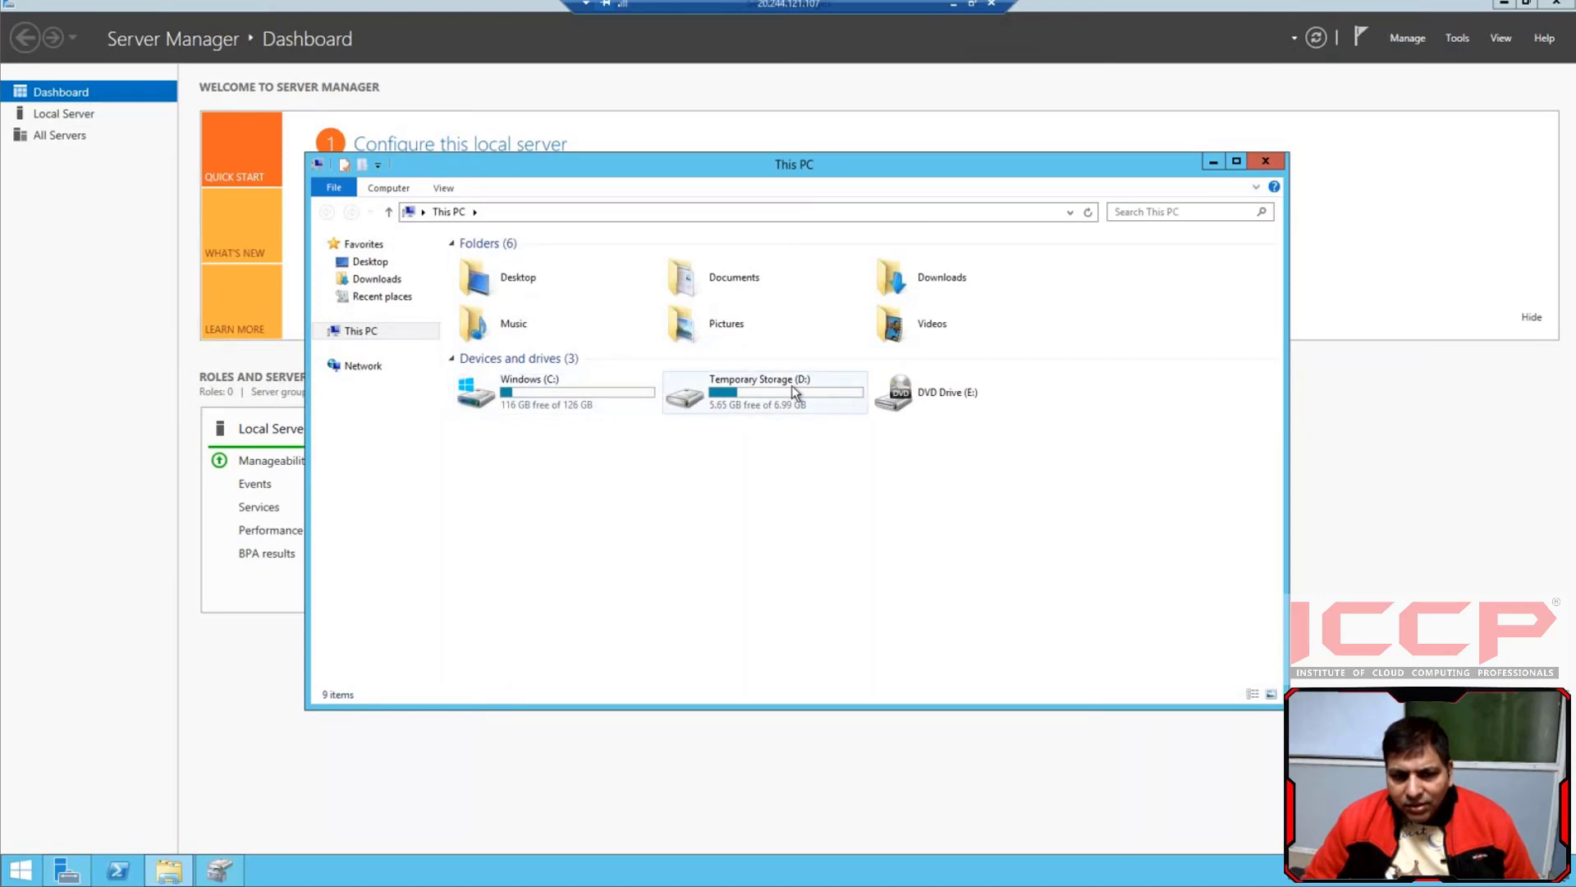
pyautogui.doubleClick(791, 386)
pyautogui.doubleClick(538, 279)
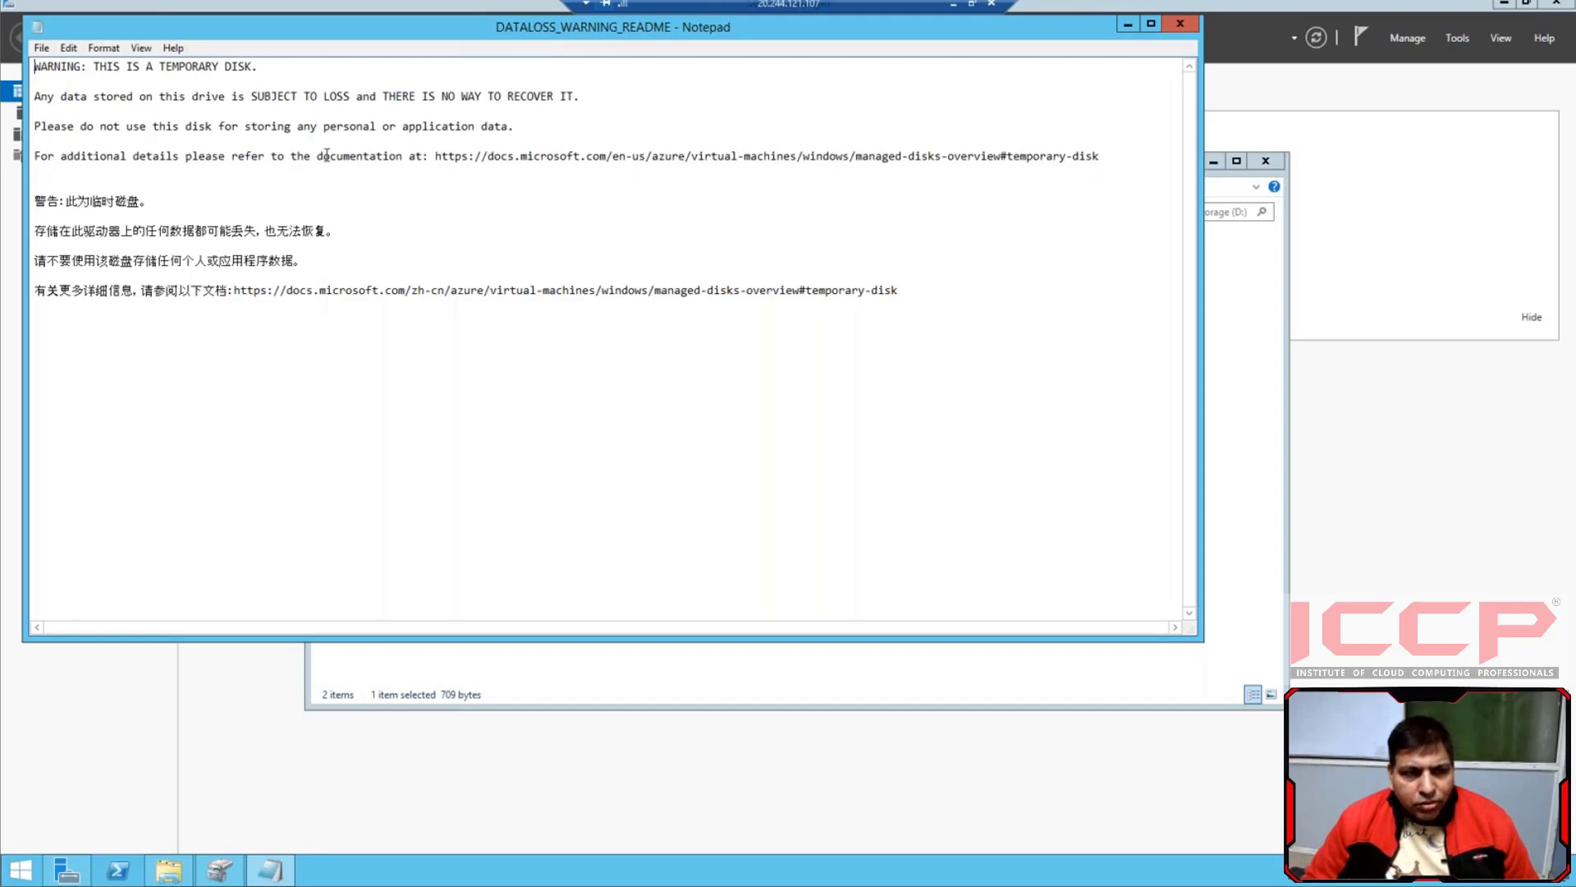
pyautogui.click(1180, 24)
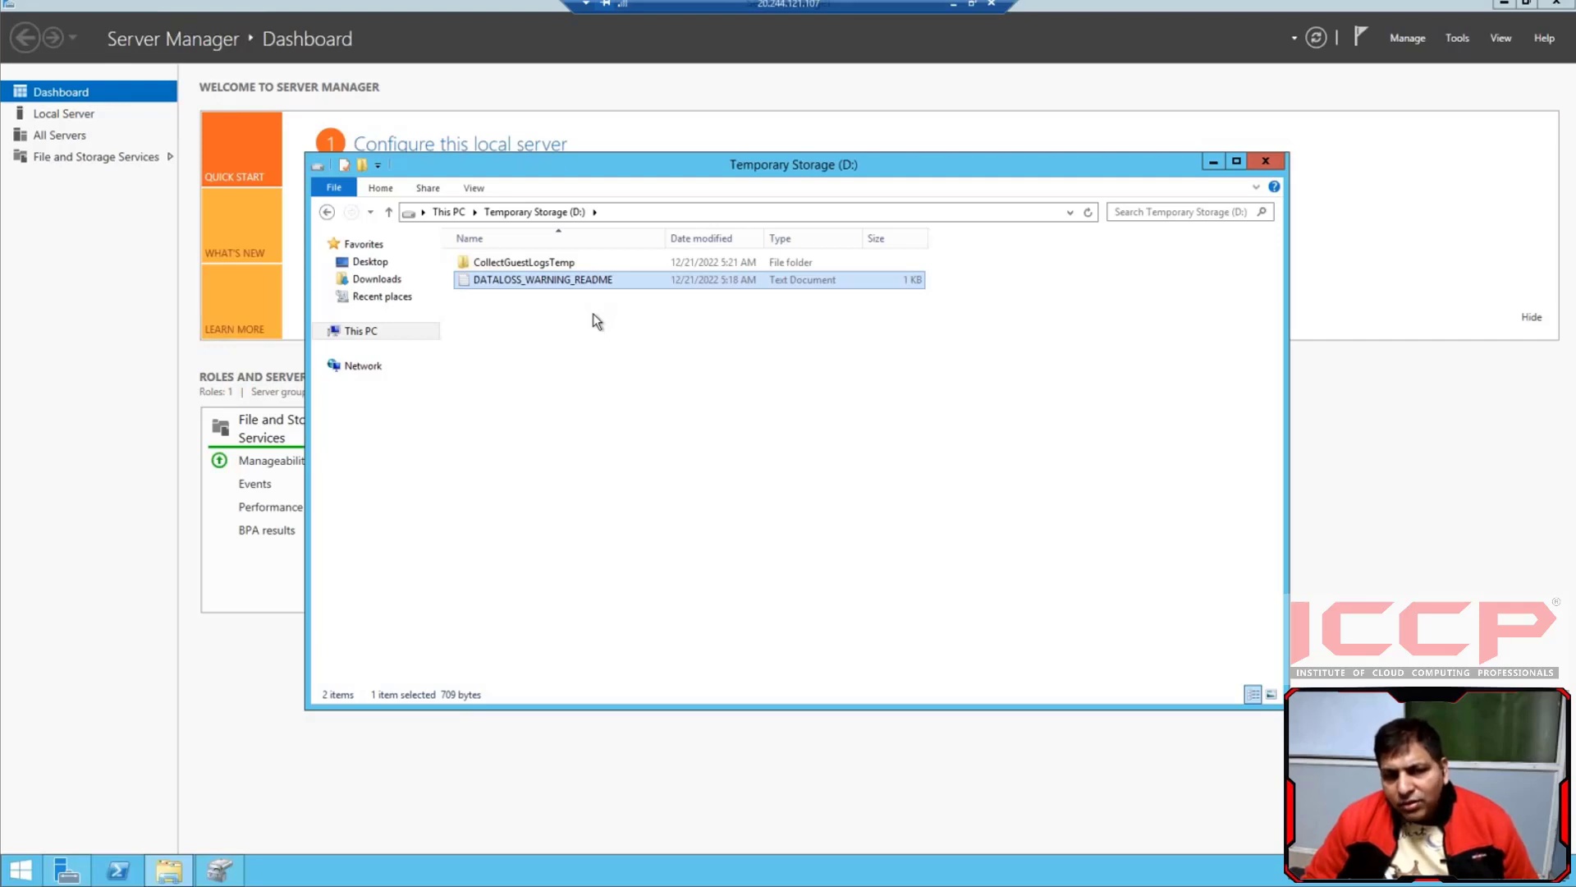
pyautogui.click(1259, 168)
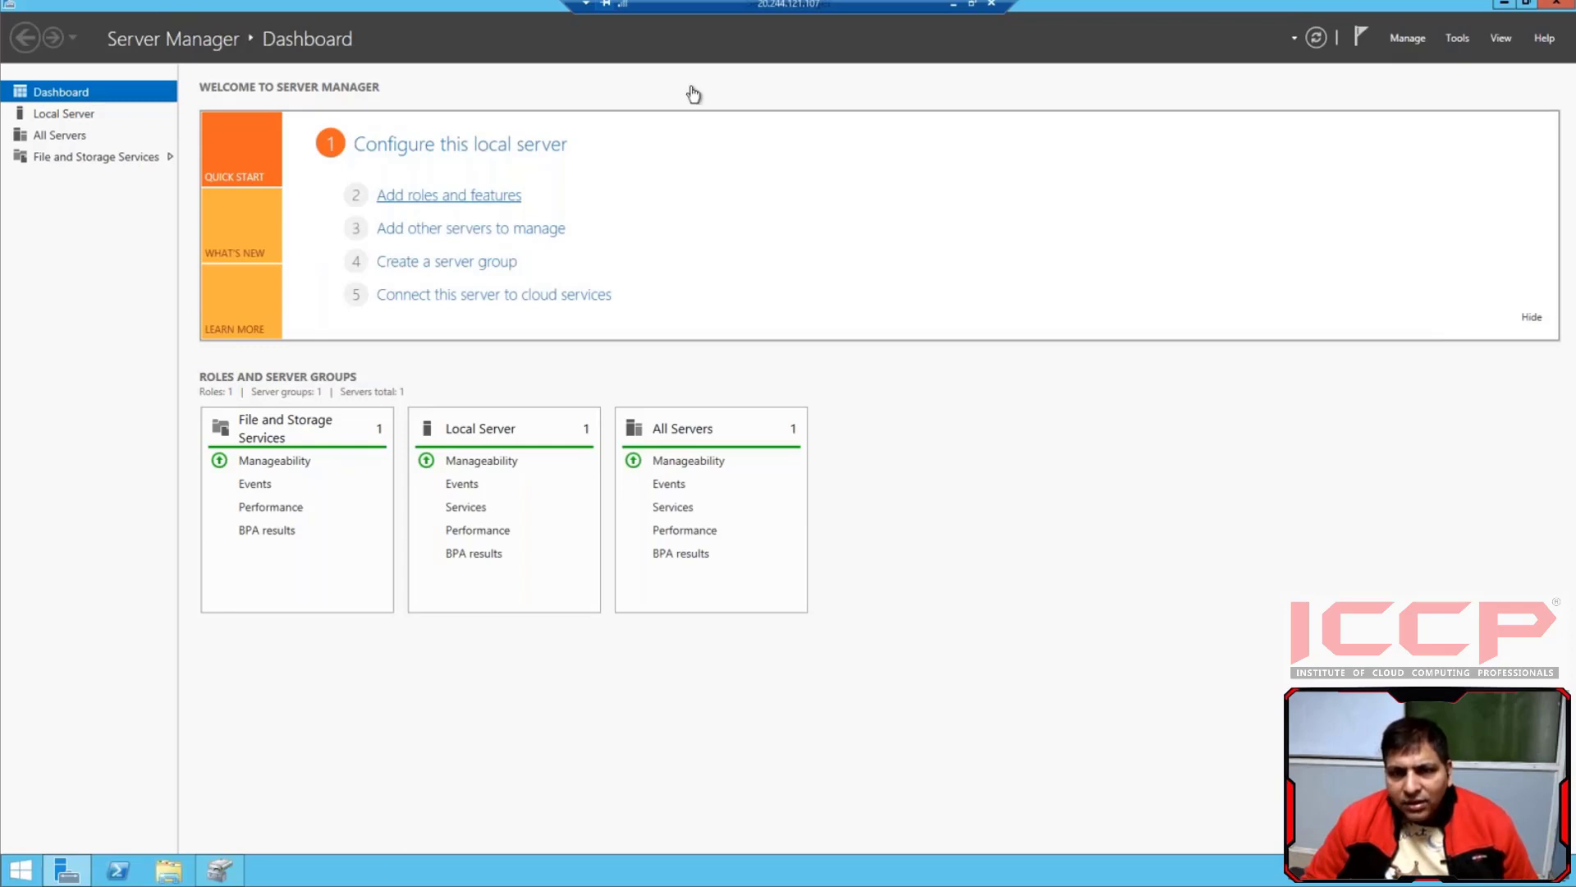
# Return to the vm1 remote session and bring Disk Management back up to review its attached disks and partitions
pyautogui.click(954, 5)
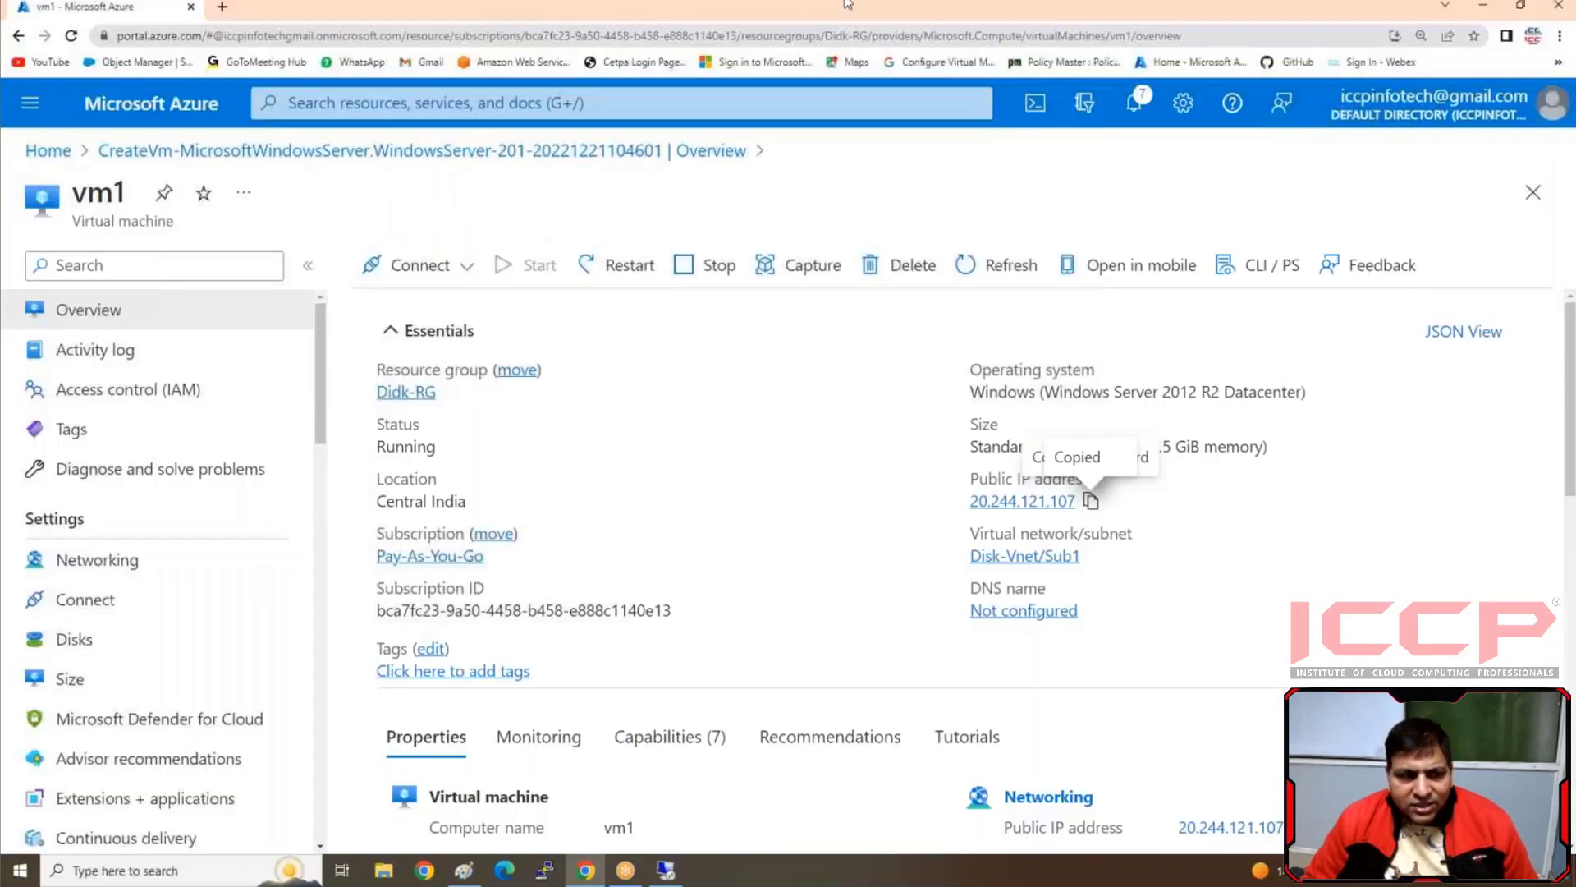
pyautogui.click(662, 871)
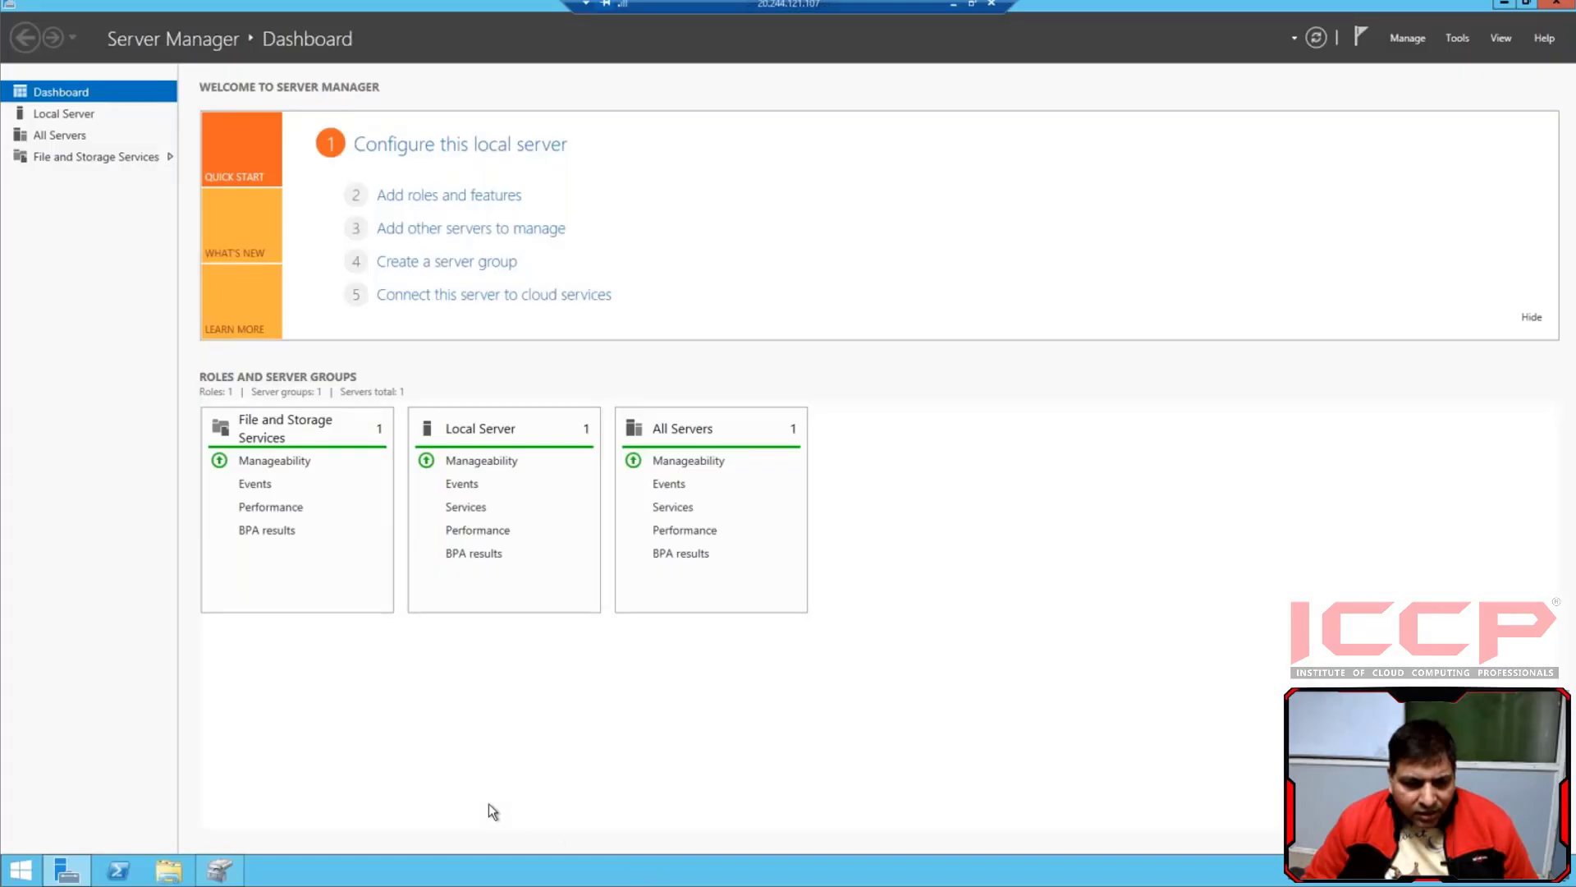
pyautogui.click(219, 870)
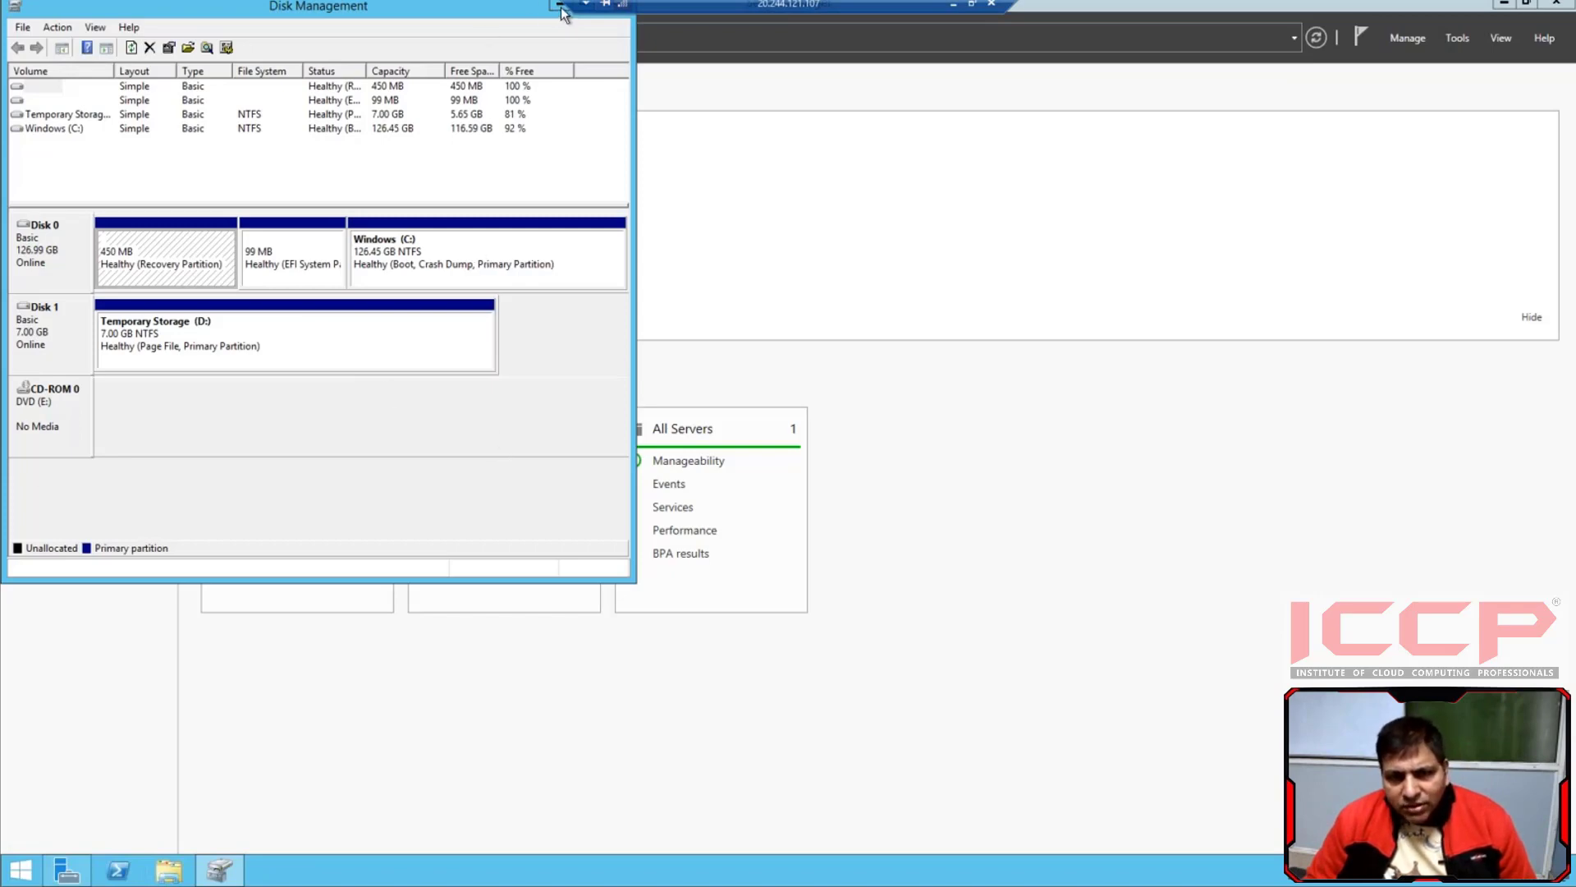
# Switch to the Azure portal in Chrome and open the Disks service by searching for "disk"
pyautogui.click(953, 5)
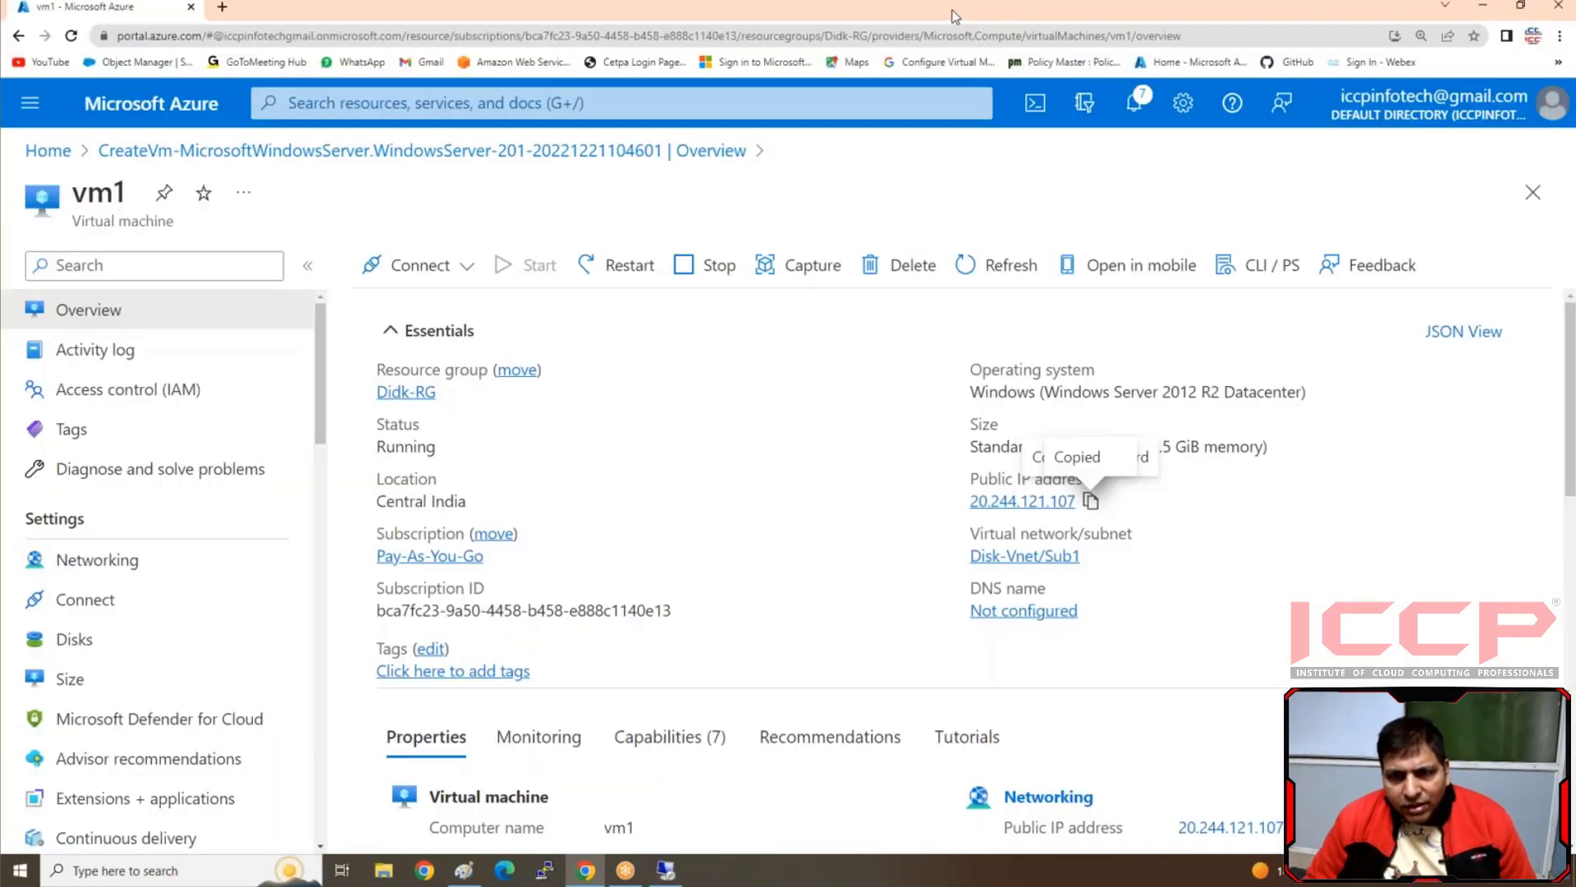
pyautogui.click(402, 103)
pyautogui.write('d')
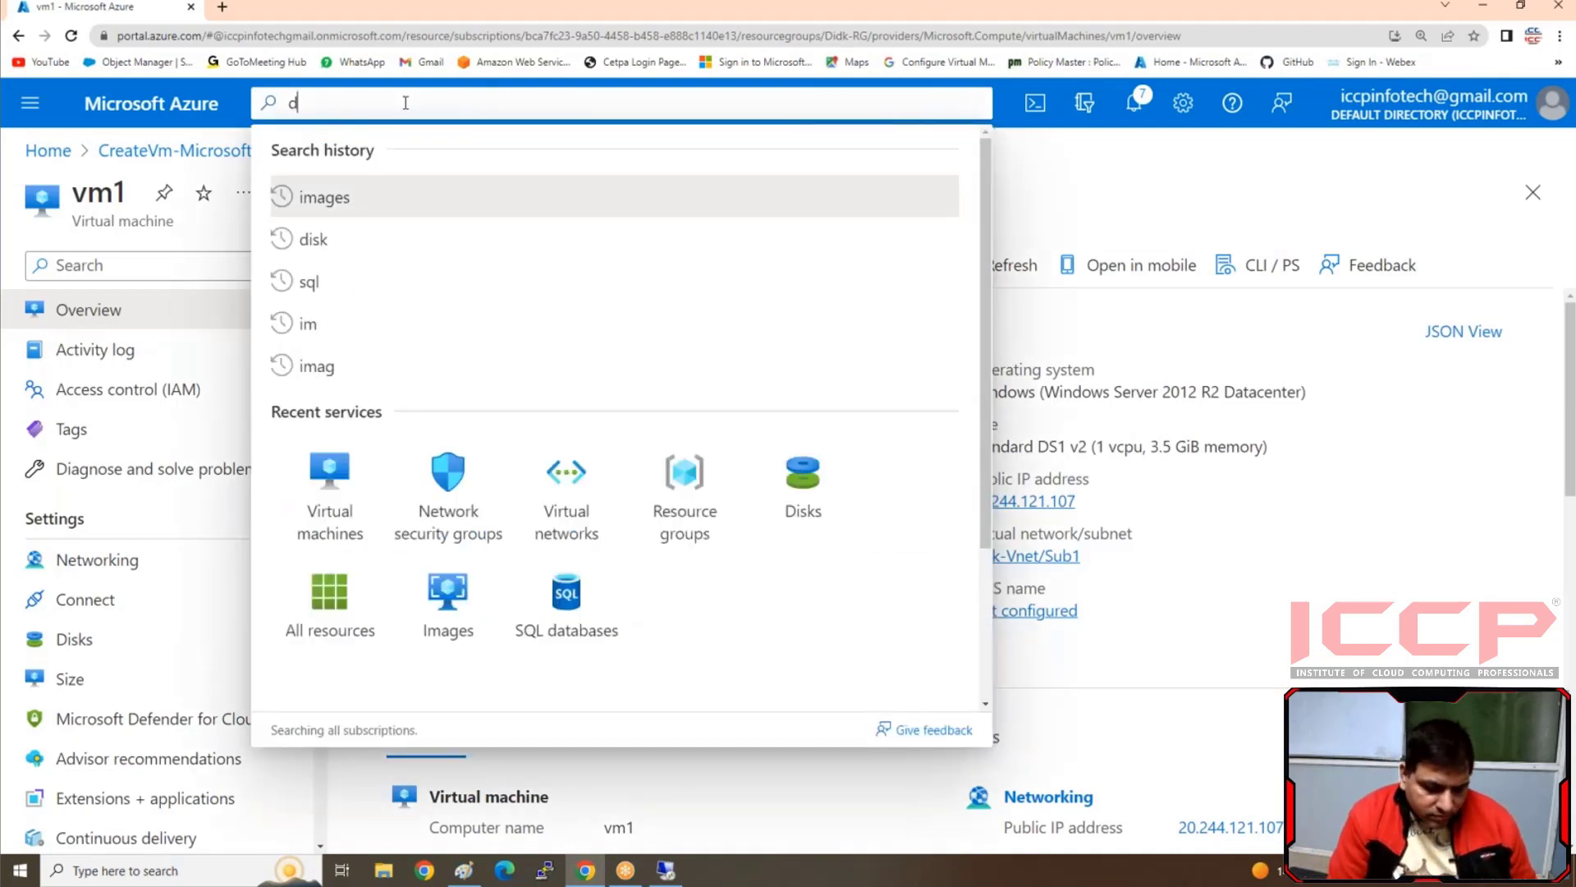
pyautogui.write('isk')
pyautogui.press('Return')
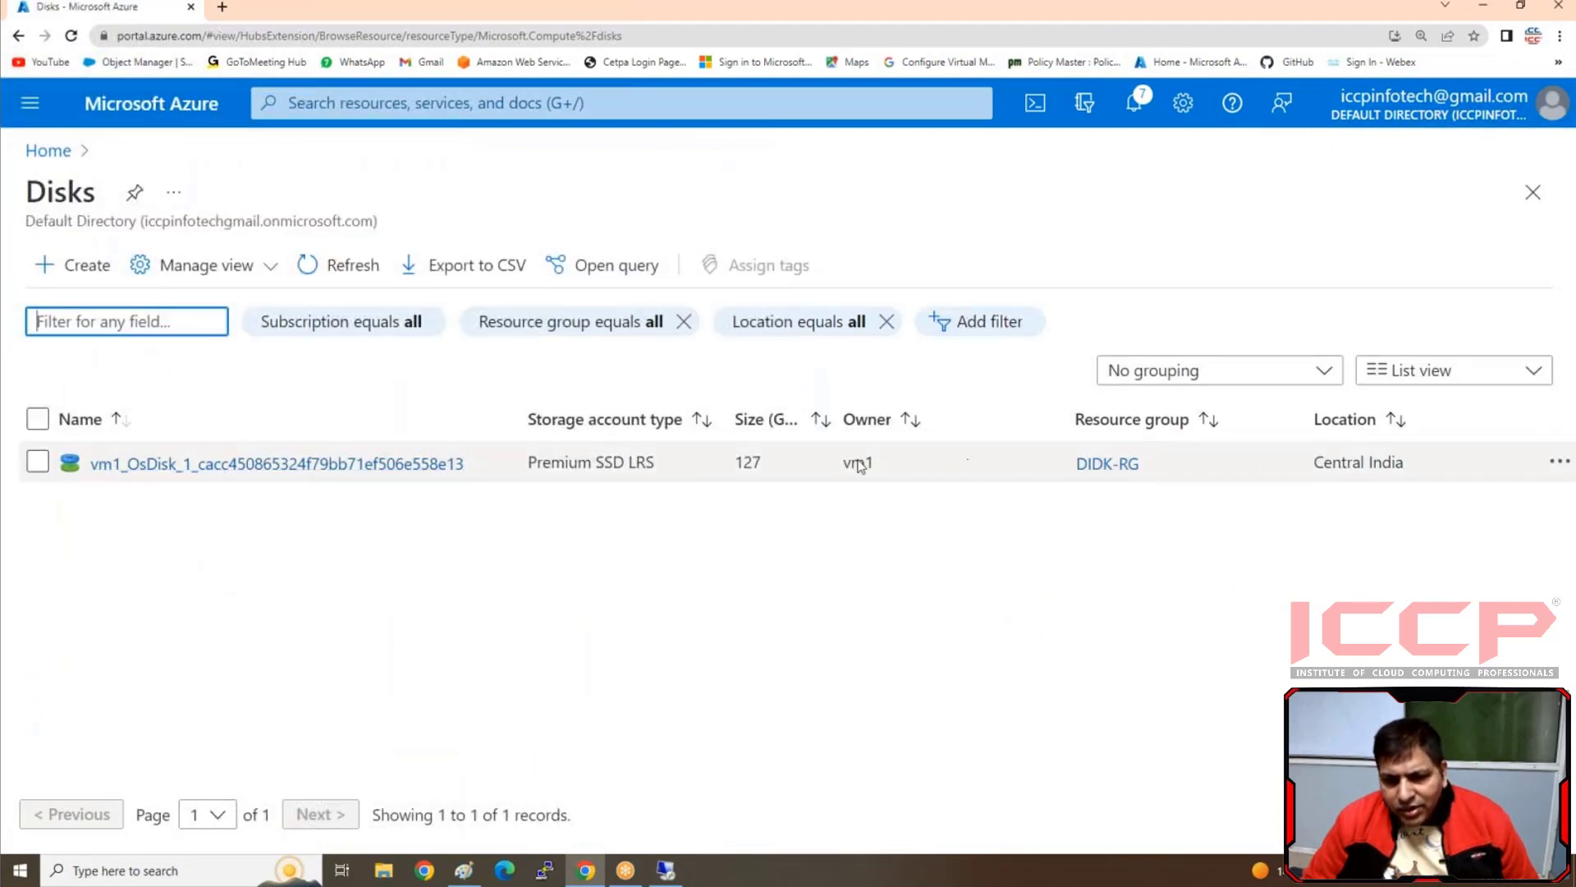
# Start creating a managed disk in resource group Didk-RG and name it VM1-Datadisk
pyautogui.click(92, 277)
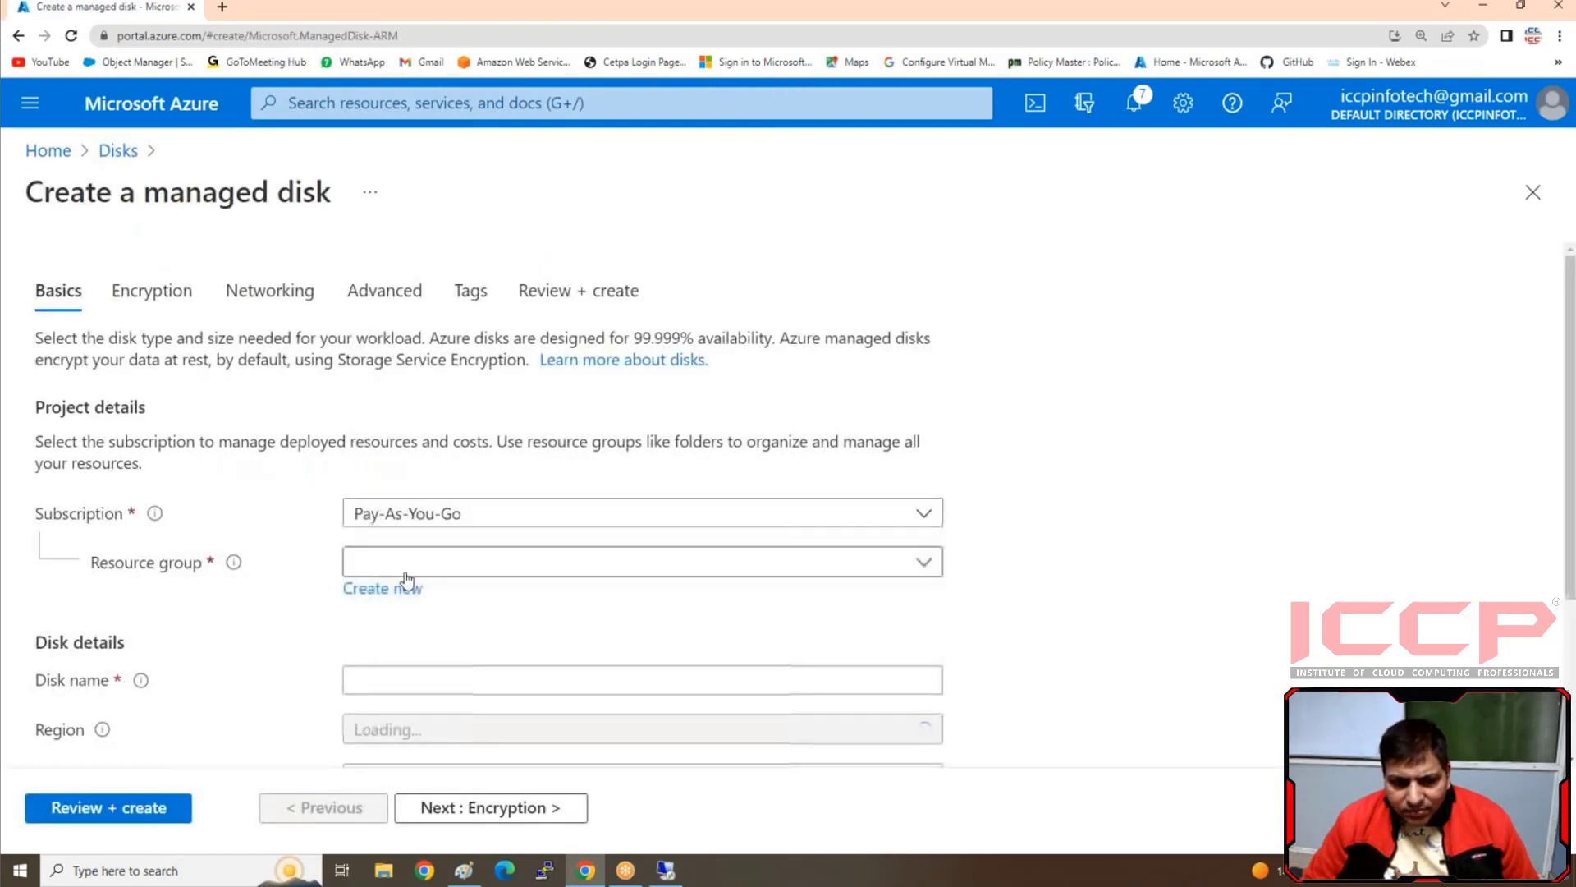
pyautogui.click(403, 562)
pyautogui.click(383, 649)
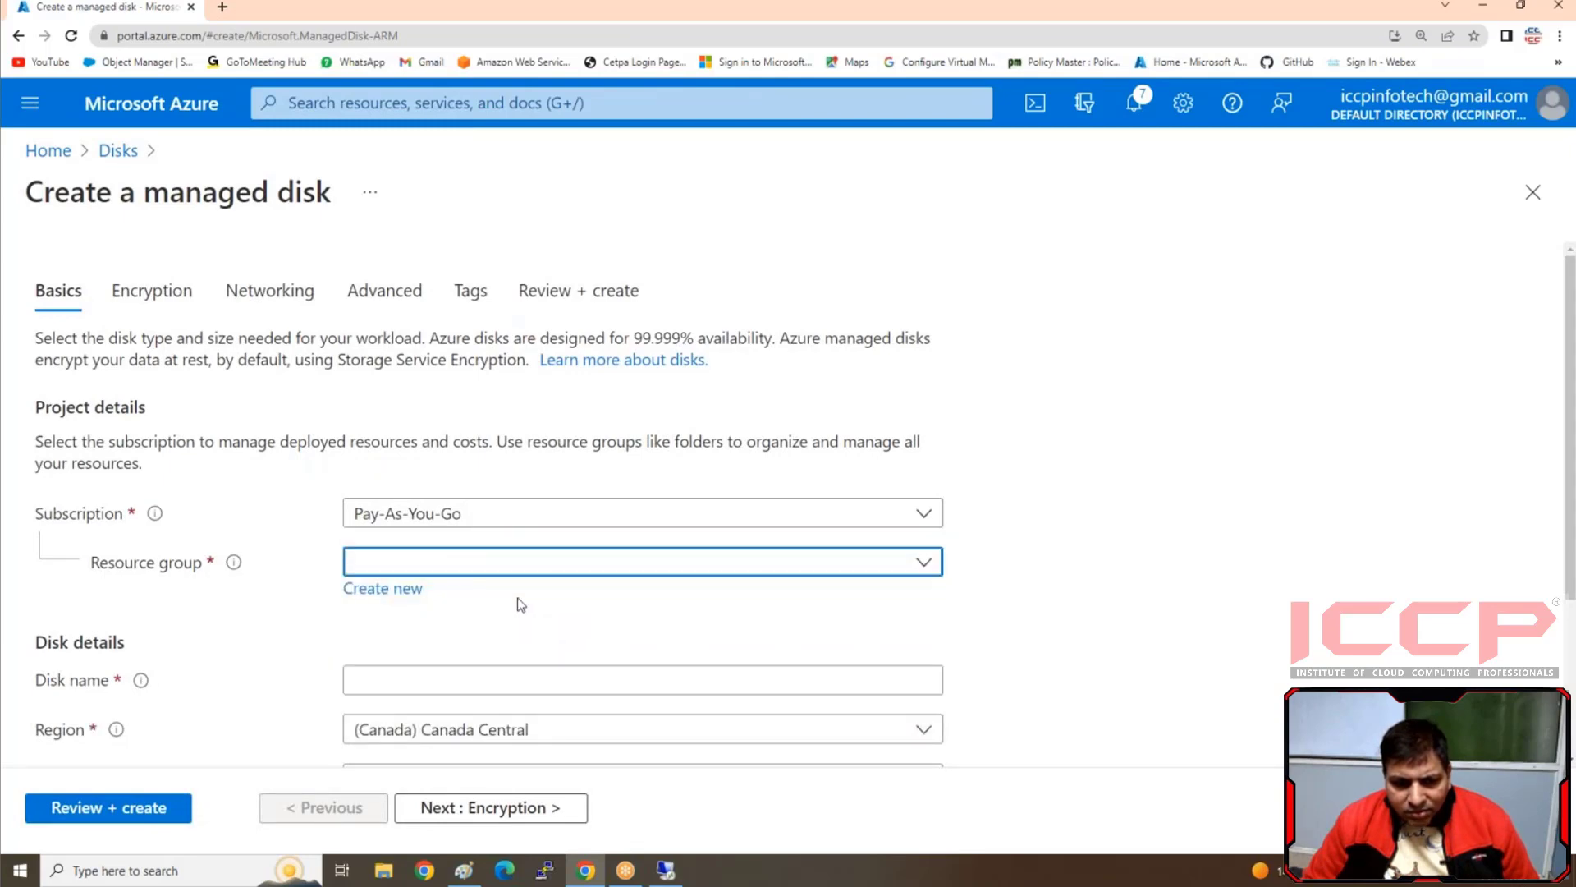
pyautogui.scroll(-2, 517, 601)
pyautogui.click(383, 511)
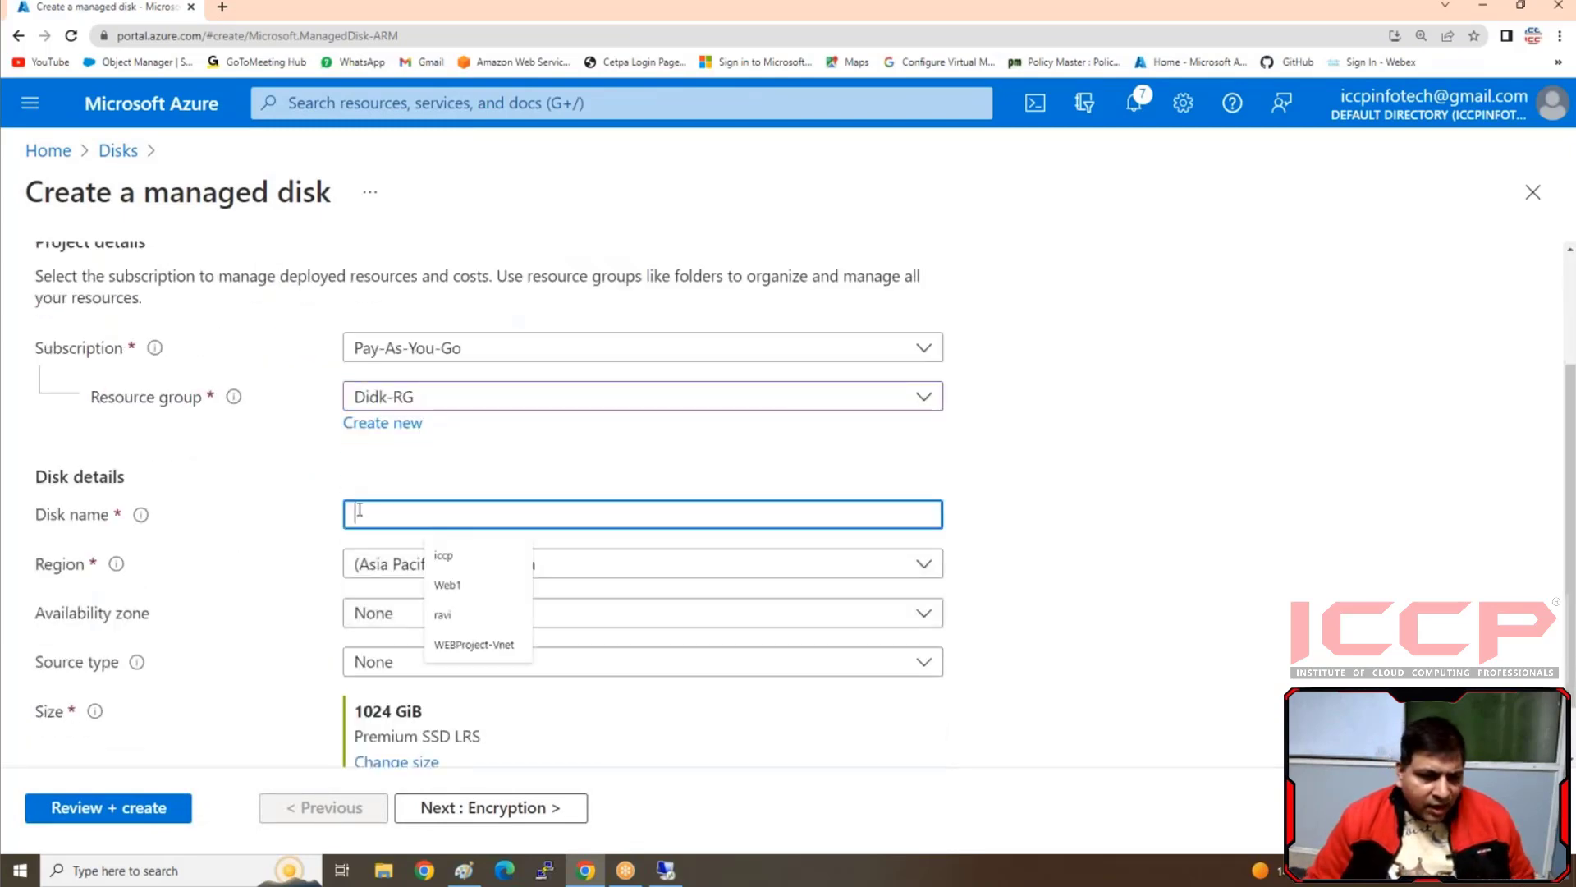
pyautogui.write('VM1')
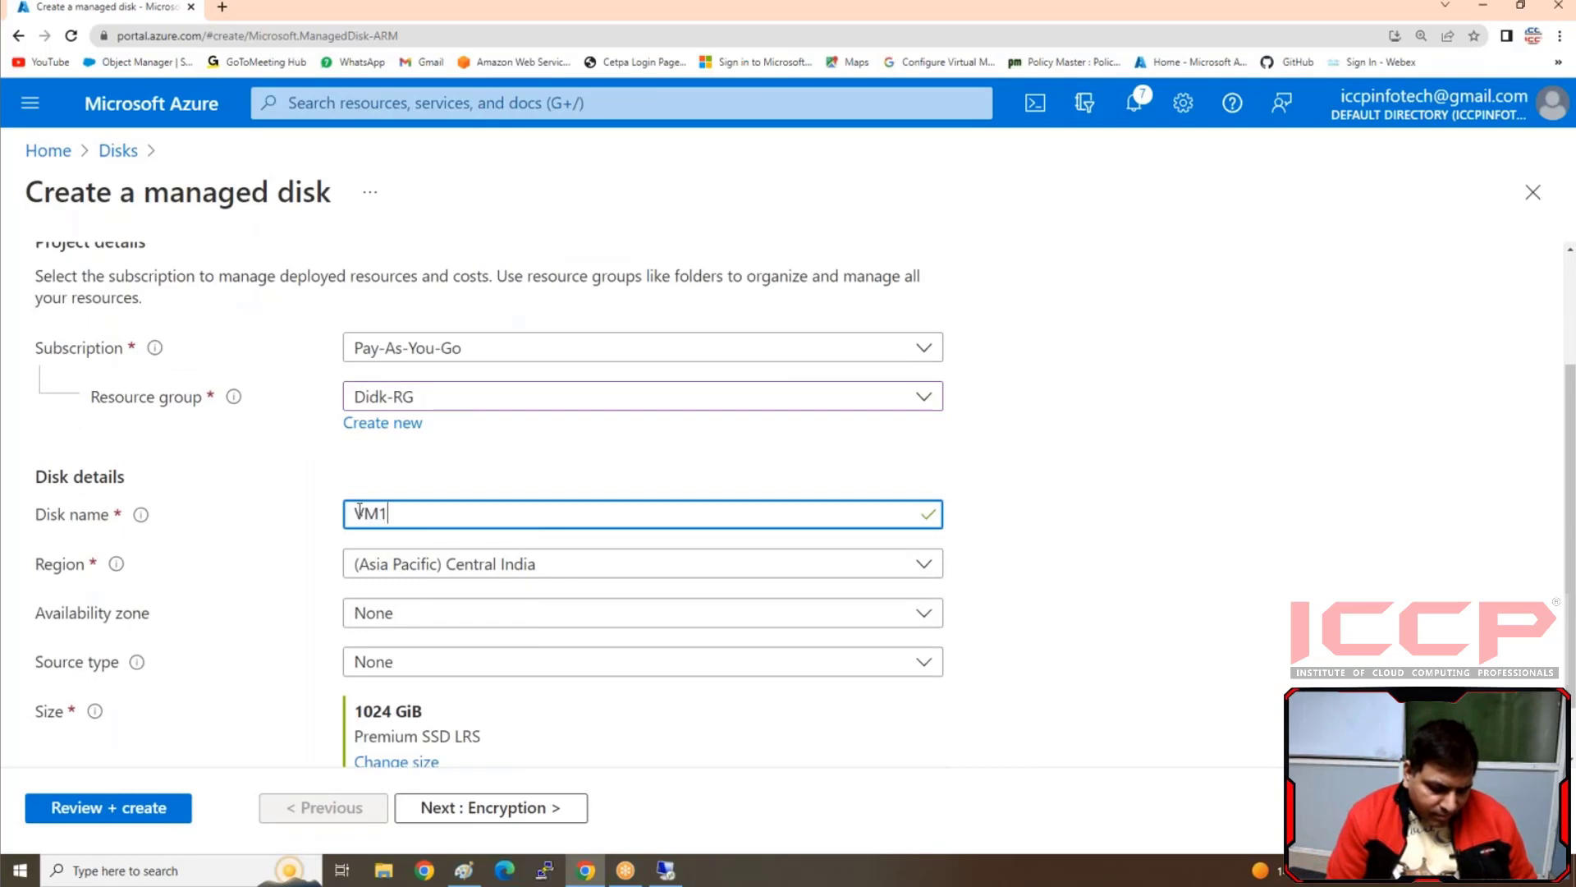
pyautogui.write('-Datadisk')
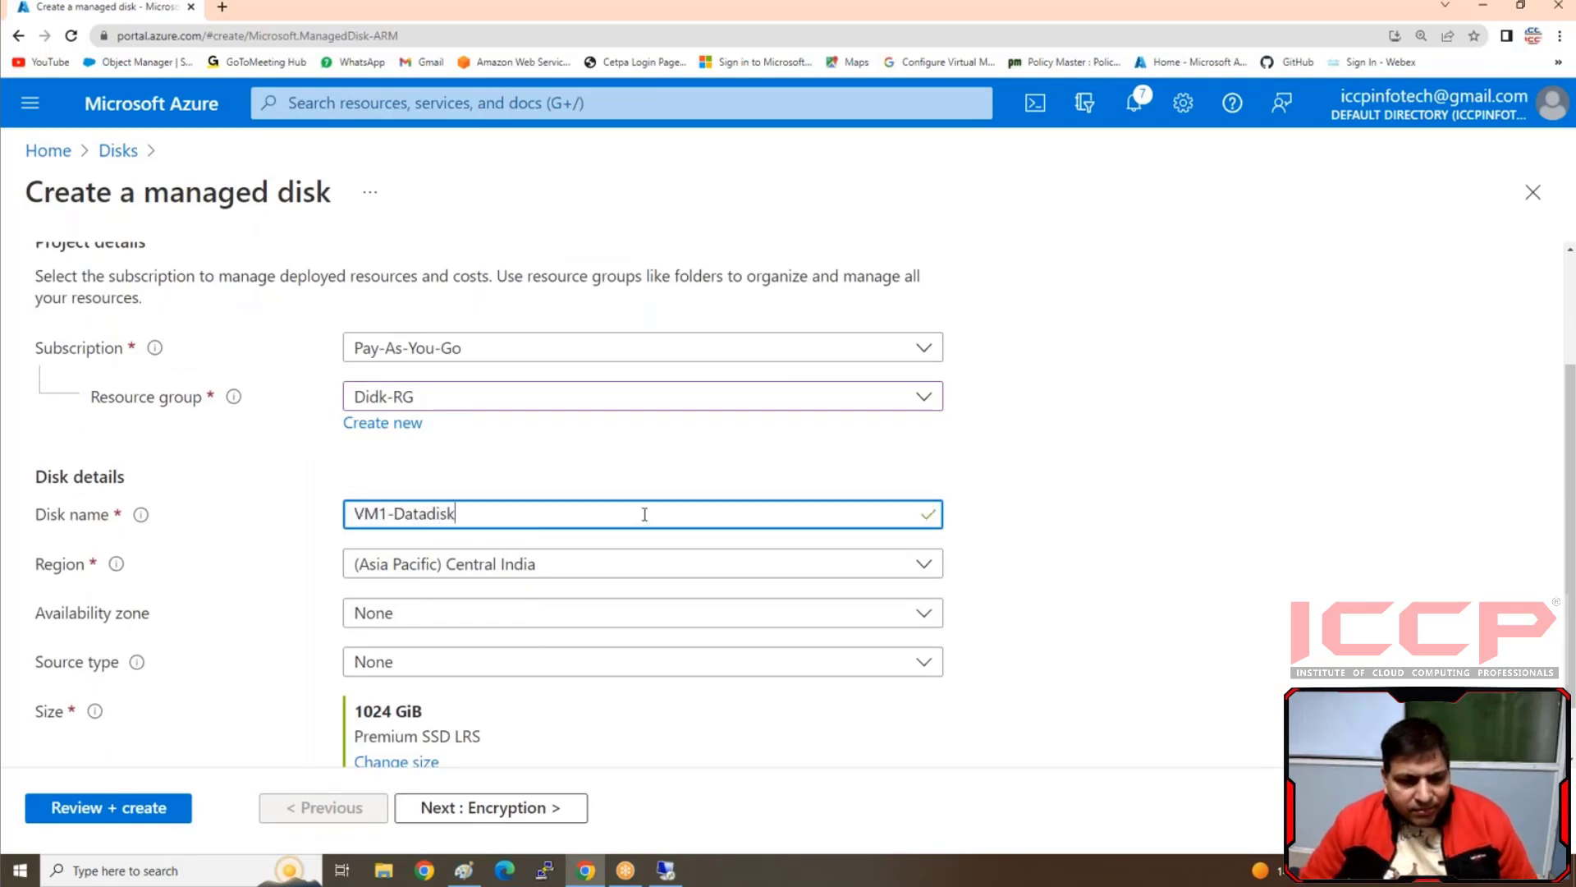
# Set the disk size to 4 GiB Premium SSD with locally-redundant storage, and review and create the disk
pyautogui.scroll(-1, 643, 510)
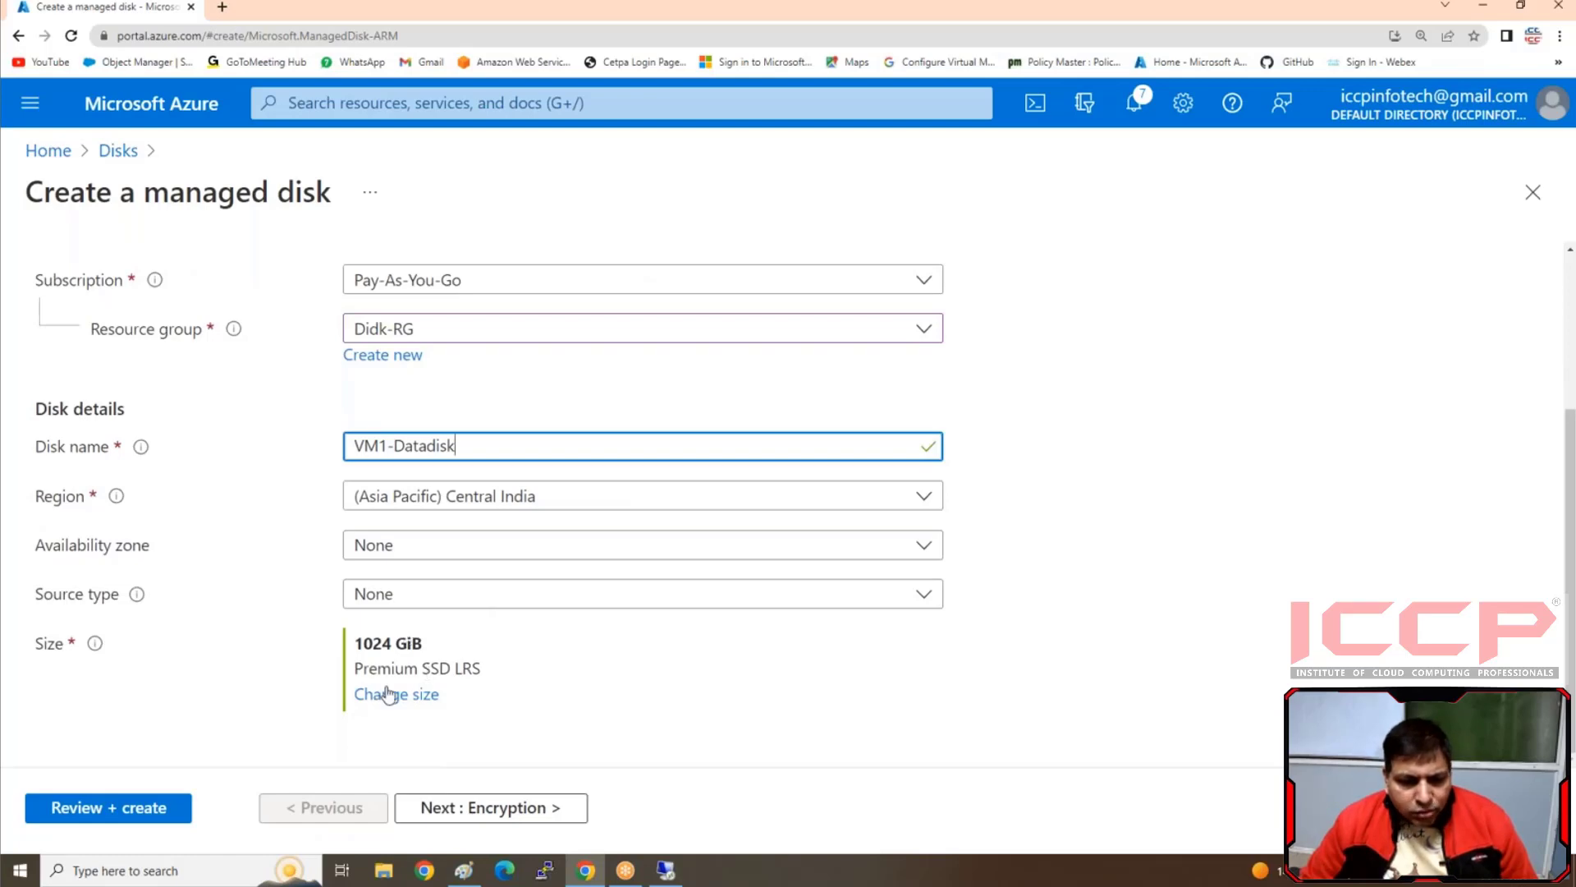
pyautogui.click(374, 697)
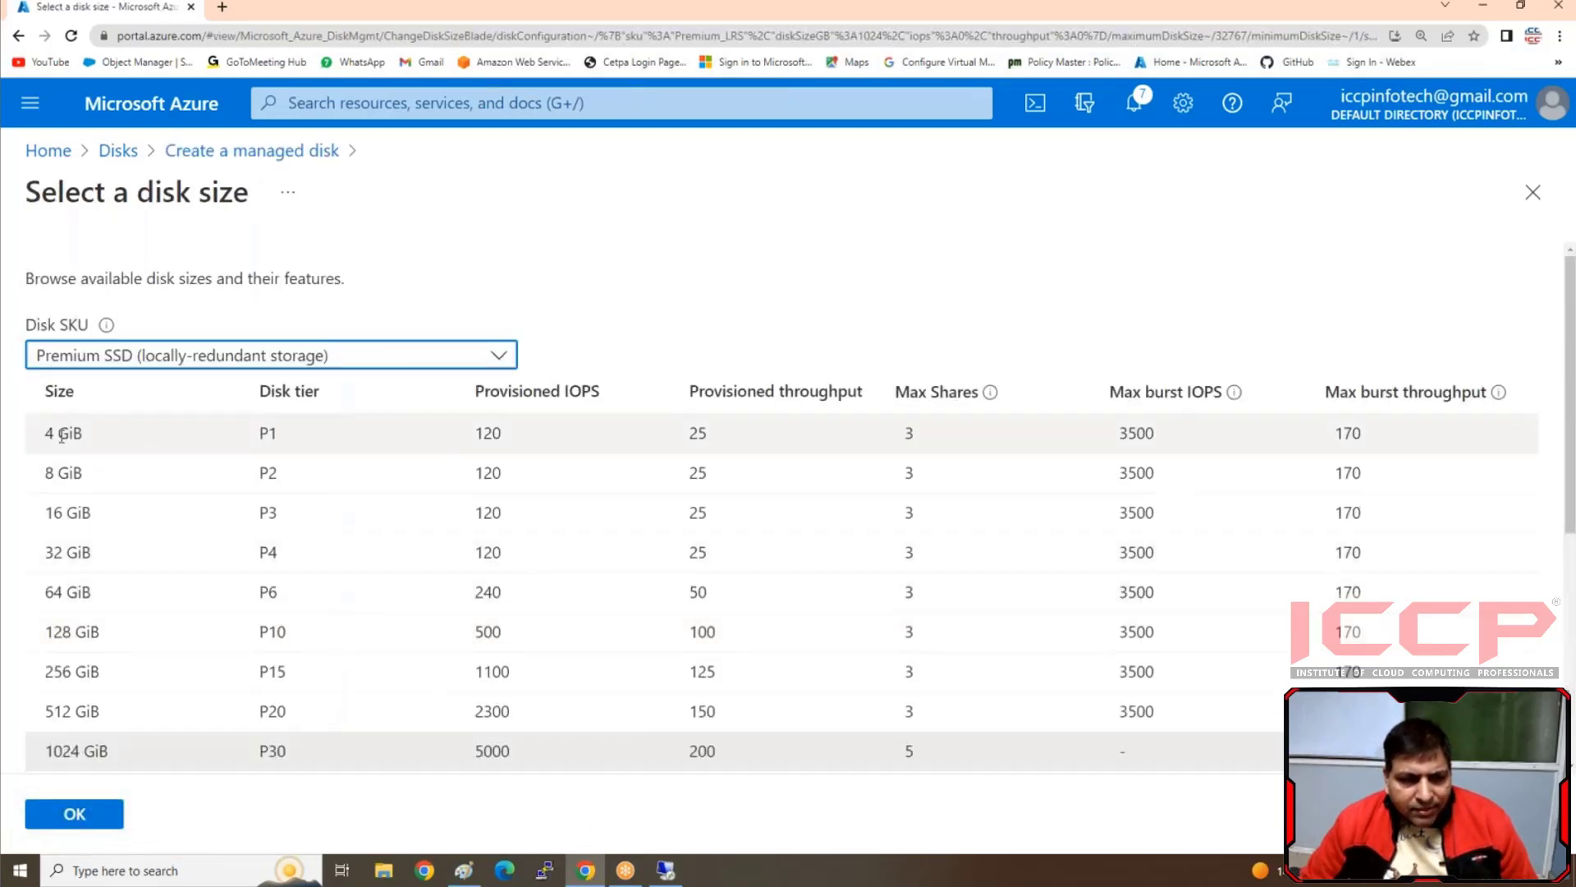
pyautogui.click(64, 436)
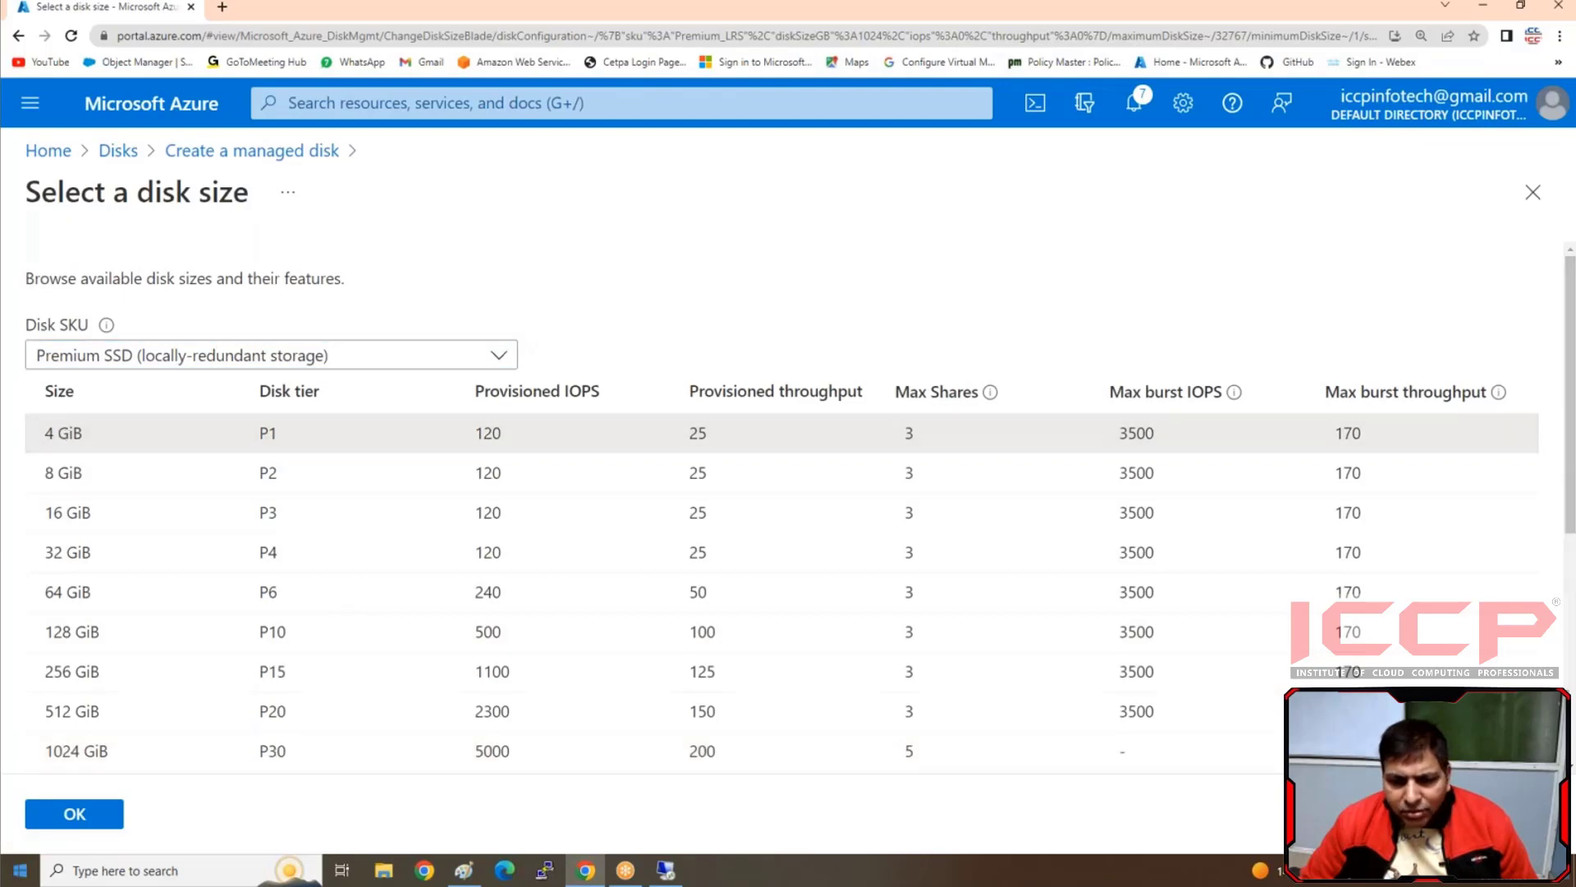
pyautogui.click(71, 821)
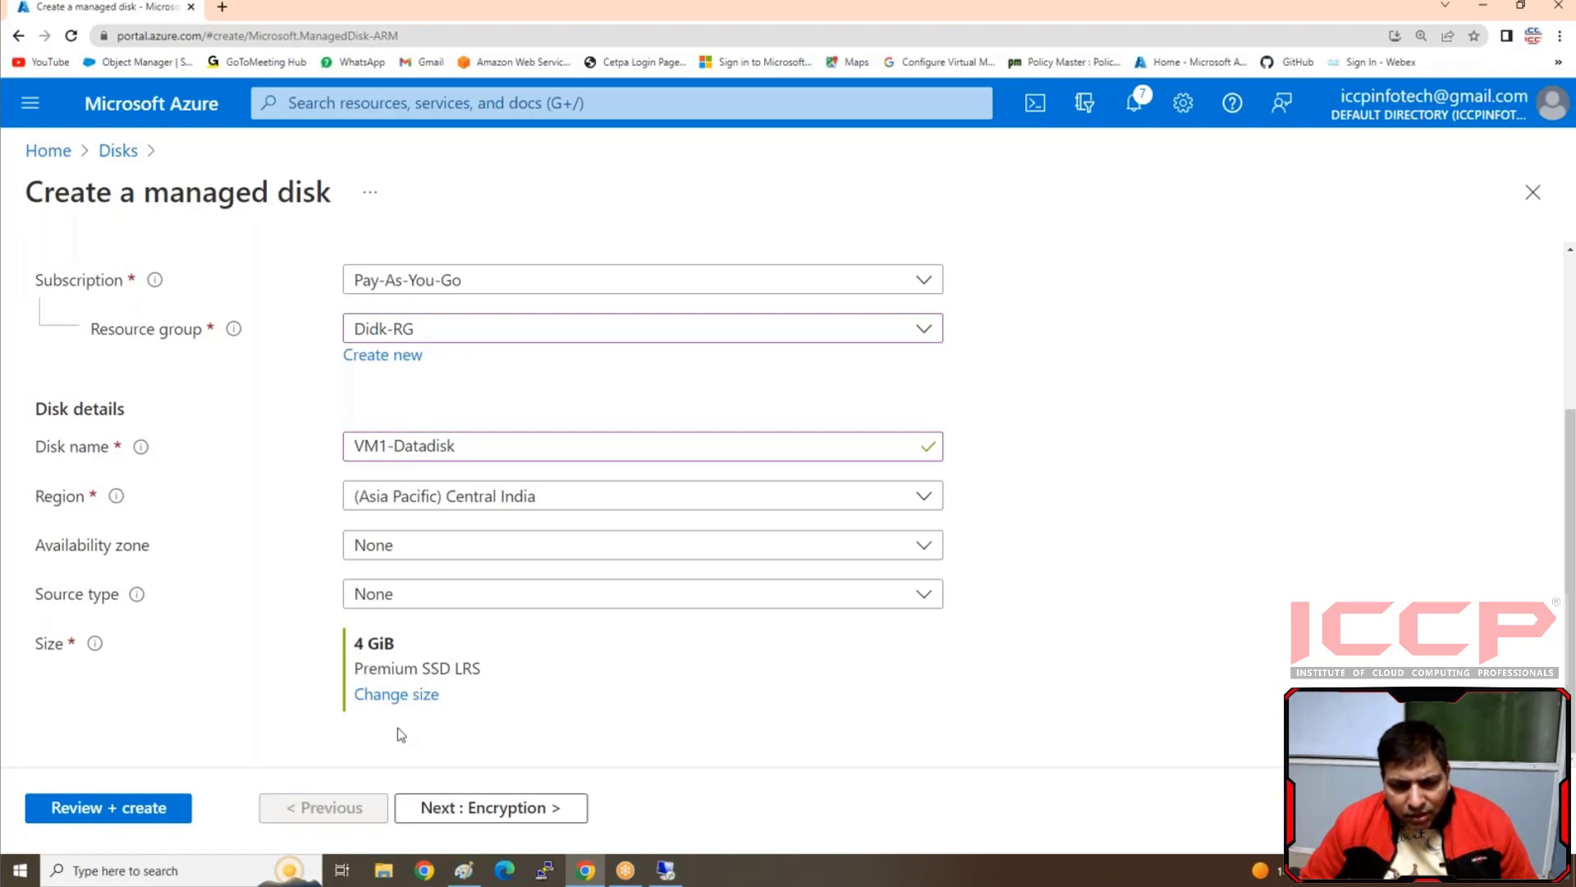
pyautogui.click(109, 809)
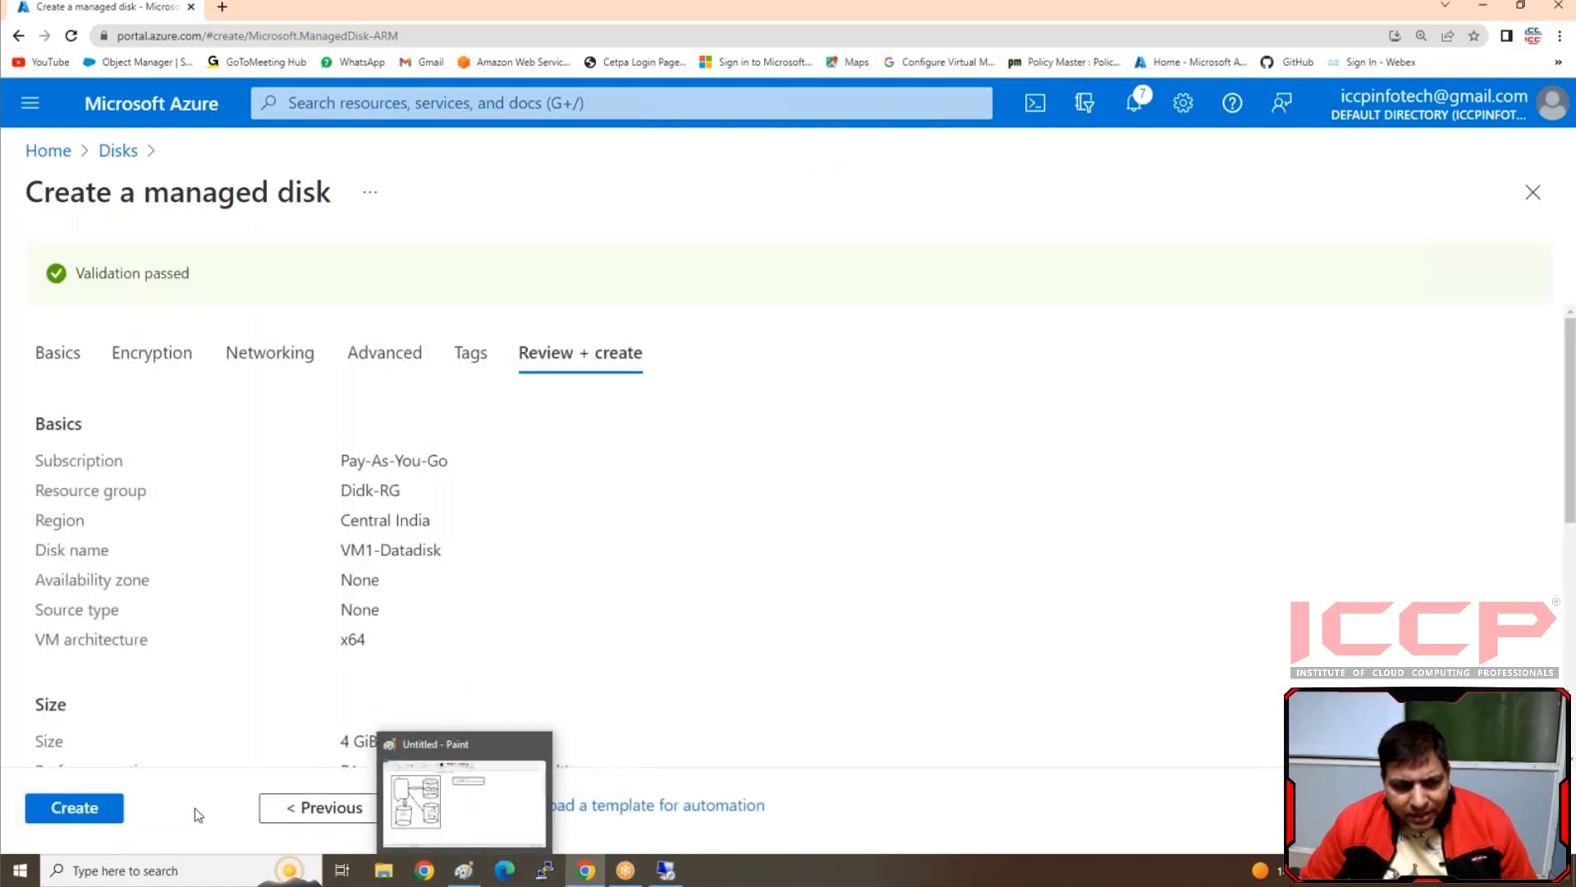
pyautogui.click(74, 808)
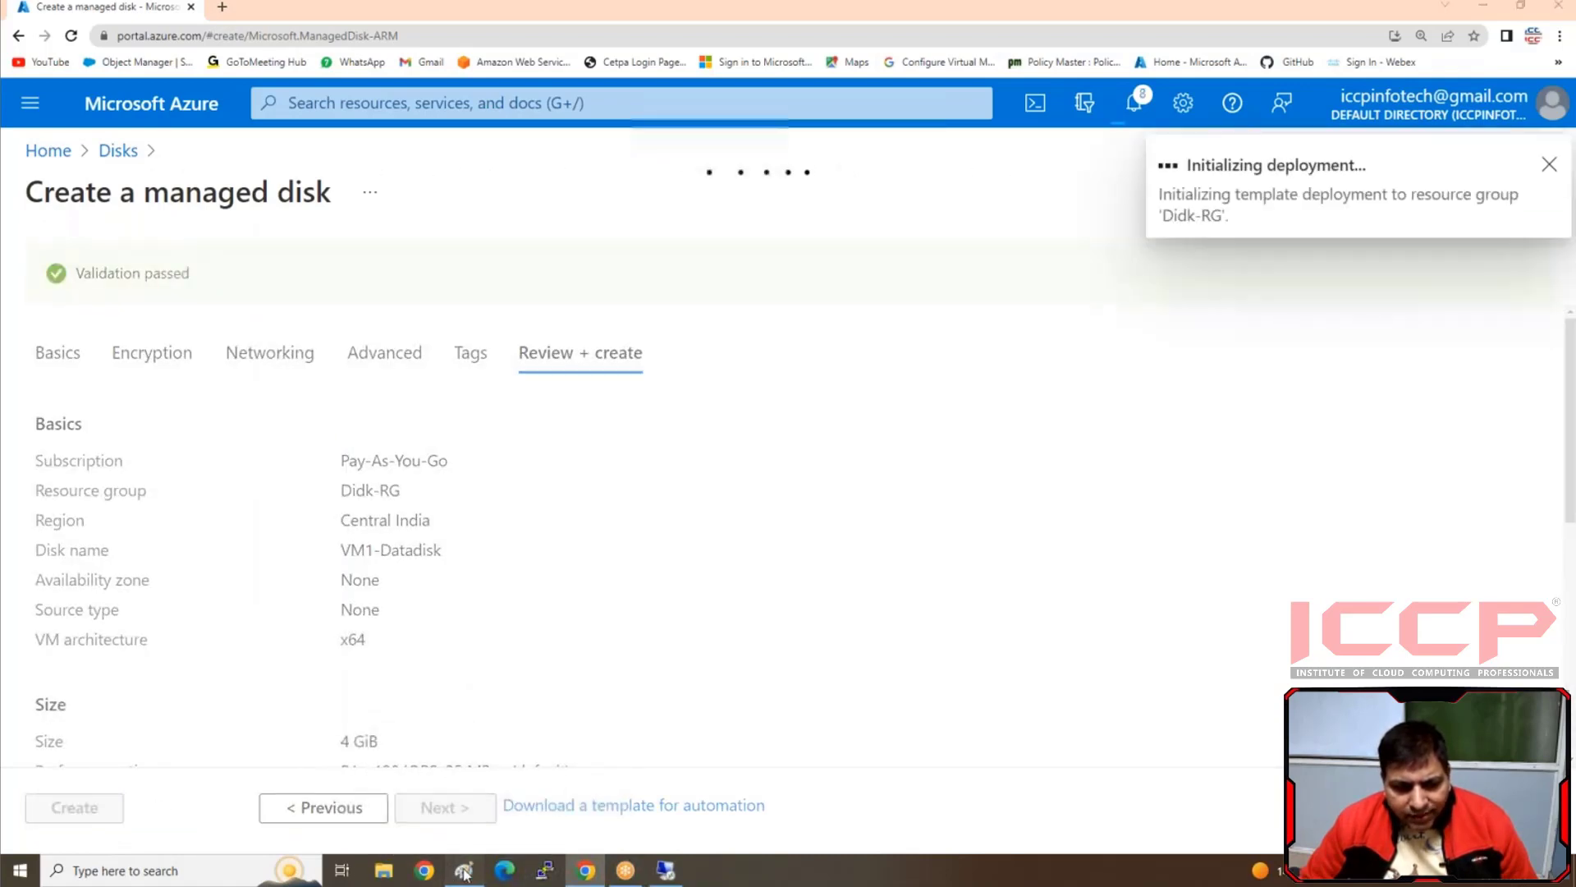
# Switch to the Paint diagram and add the text "4 GB Disk" at the base of the cylinder labelled "create Disk attach with VM"
pyautogui.click(464, 870)
pyautogui.click(159, 613)
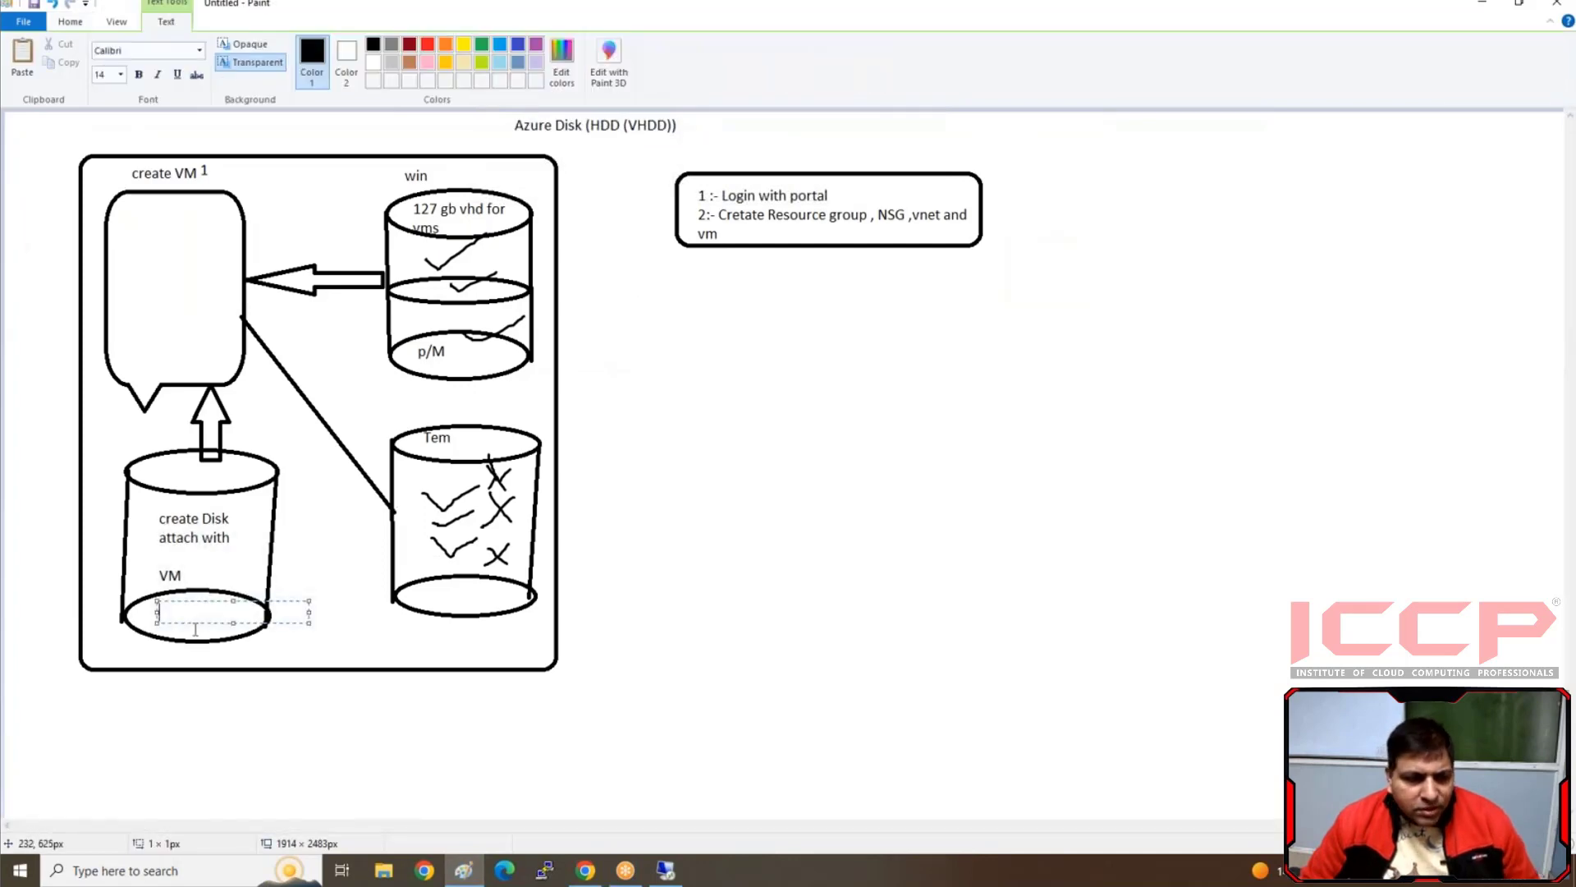
pyautogui.write('$G')
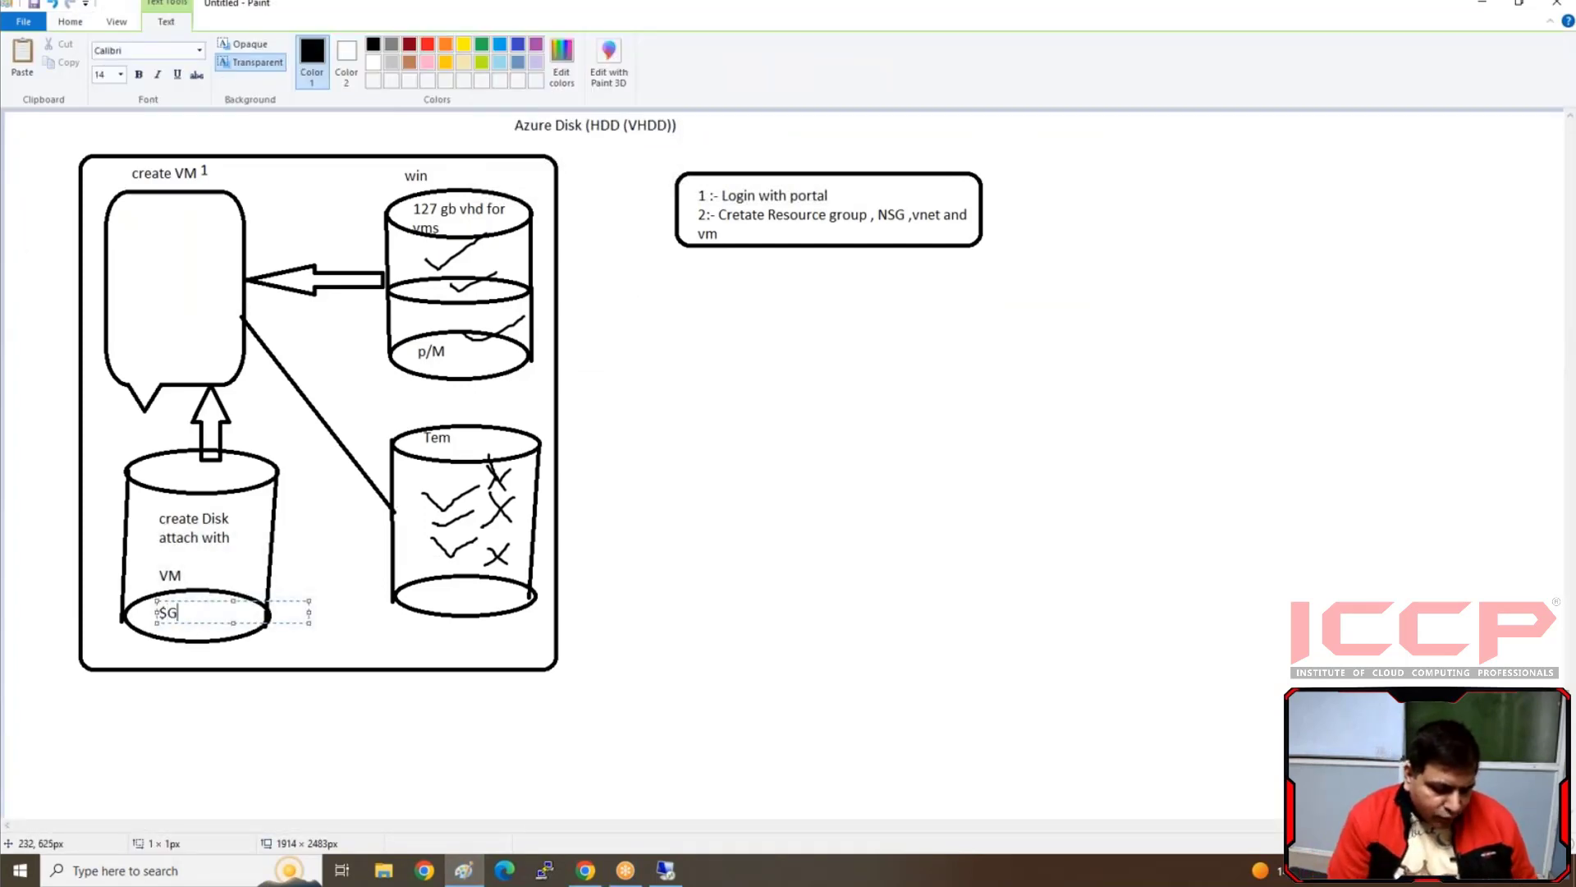
pyautogui.press('BackSpace')
pyautogui.press('BackSpace')
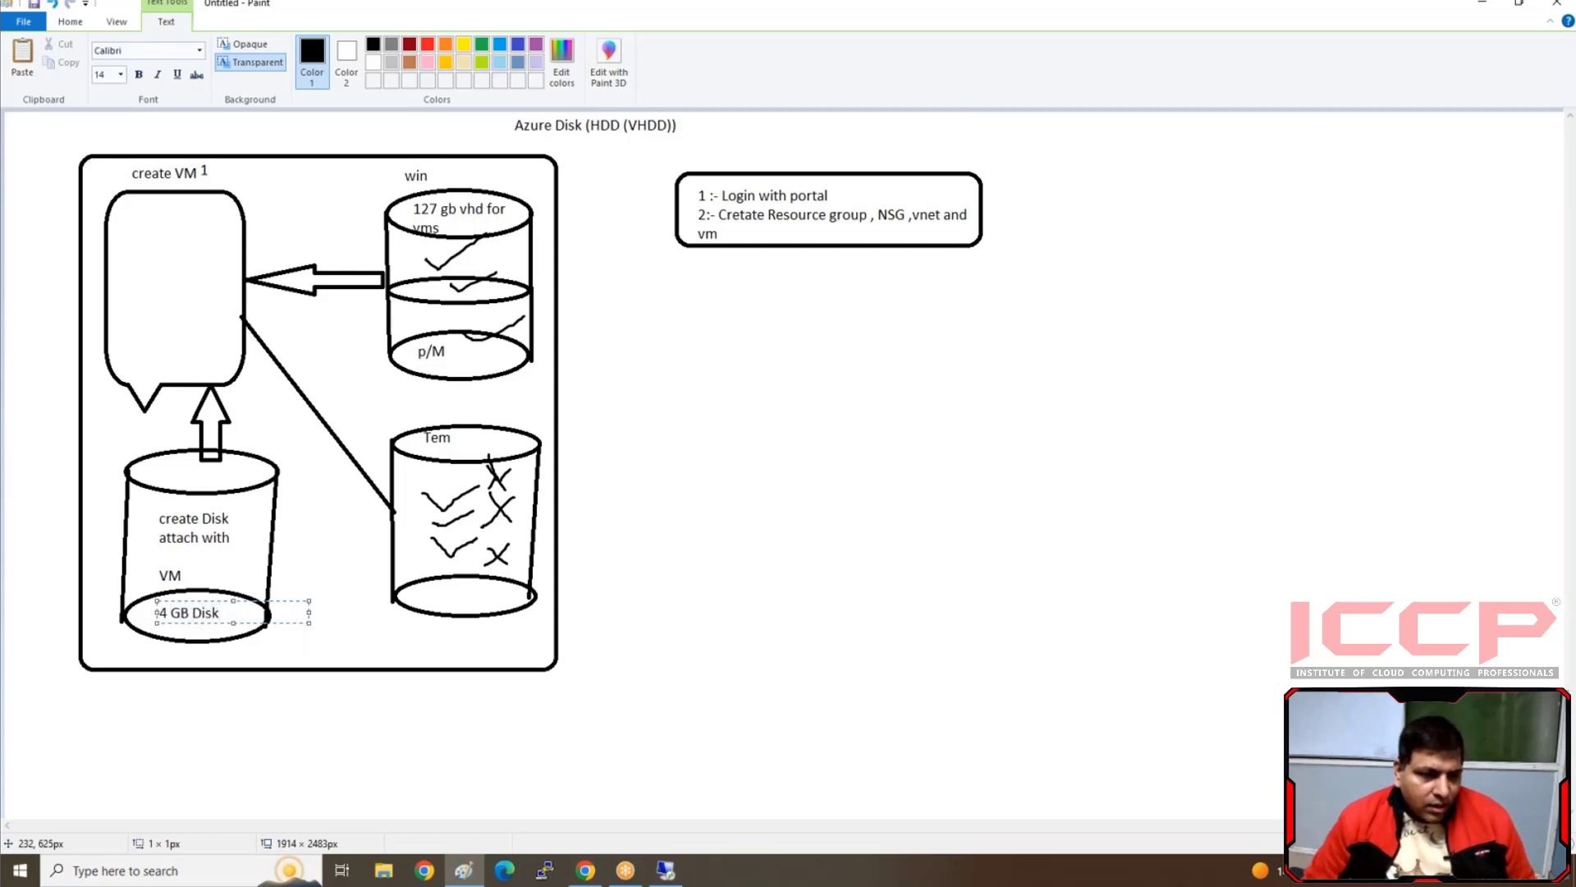
pyautogui.click(215, 493)
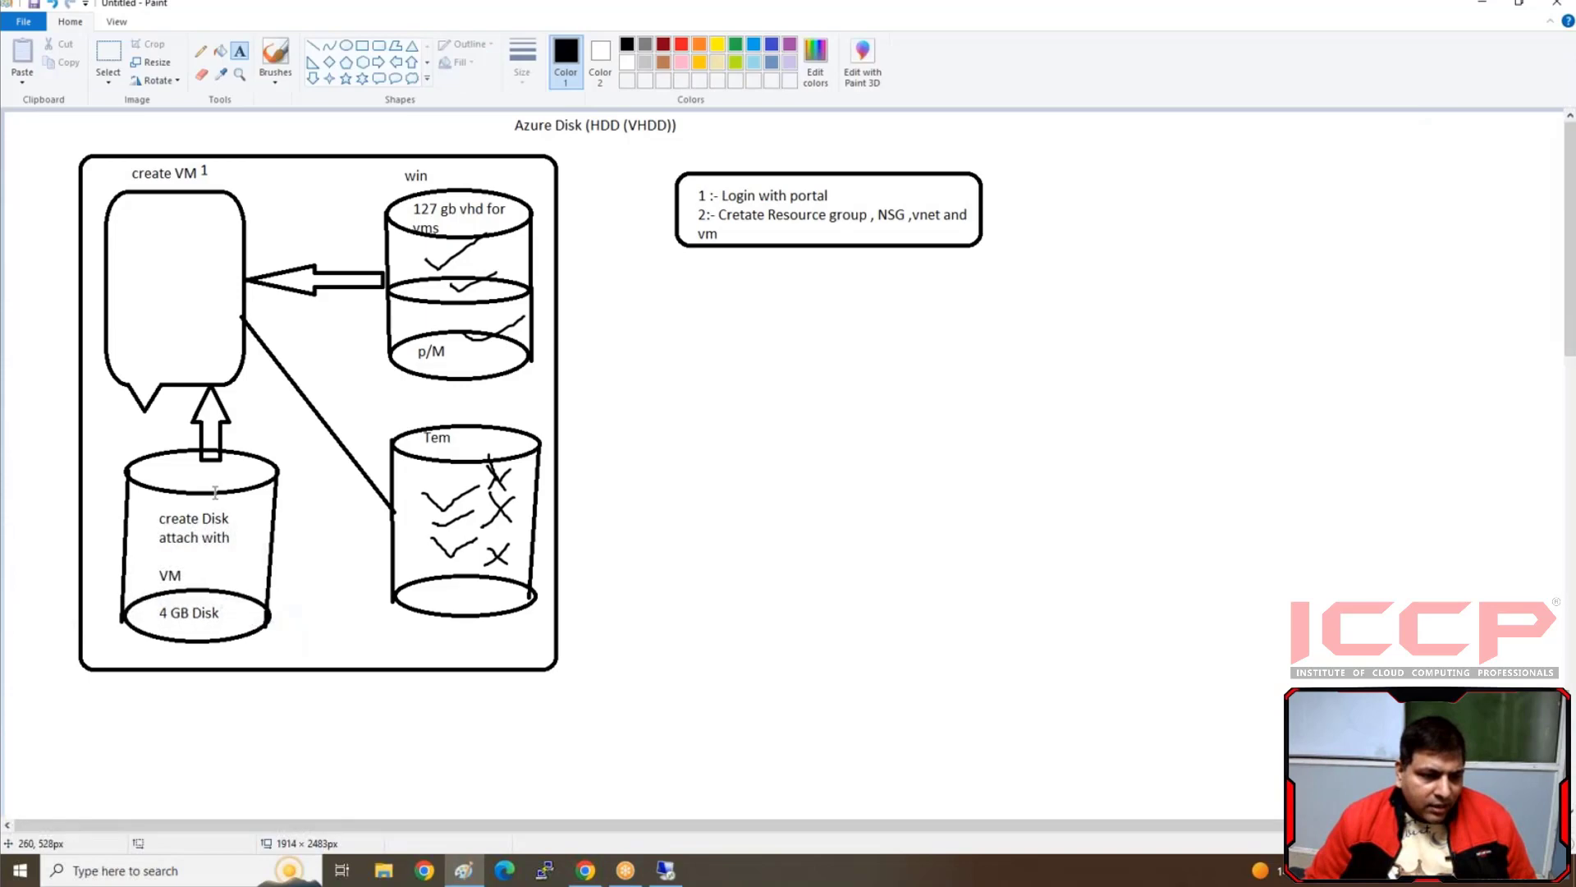
# Label the upward arrow beneath the callout with "than attach" and switch back to the Azure portal in Chrome
pyautogui.click(230, 396)
pyautogui.write('at')
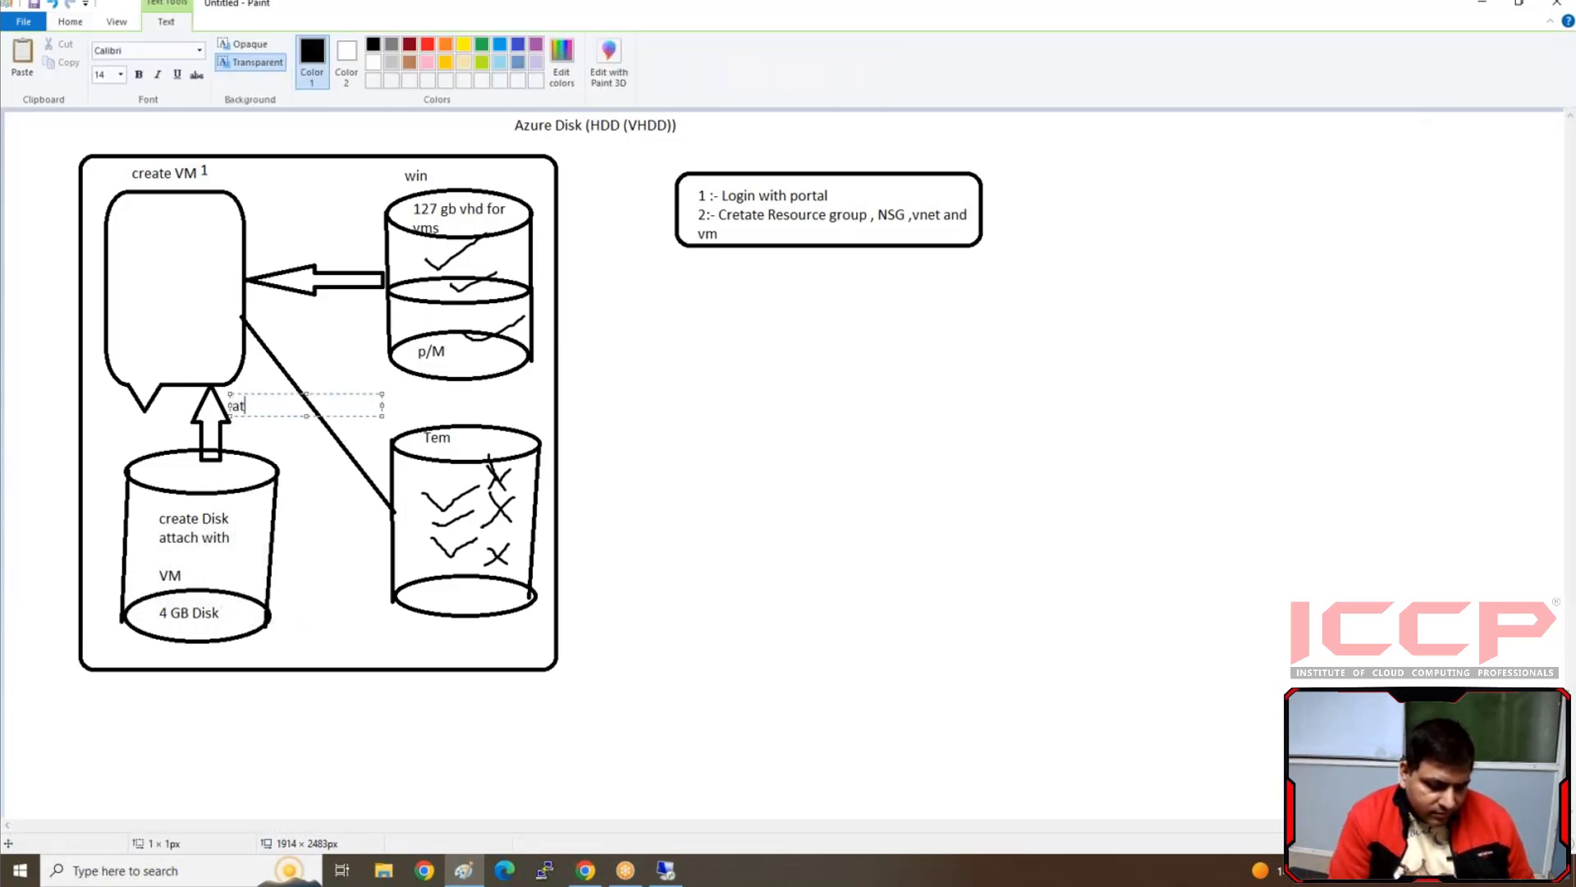
pyautogui.write('han attach')
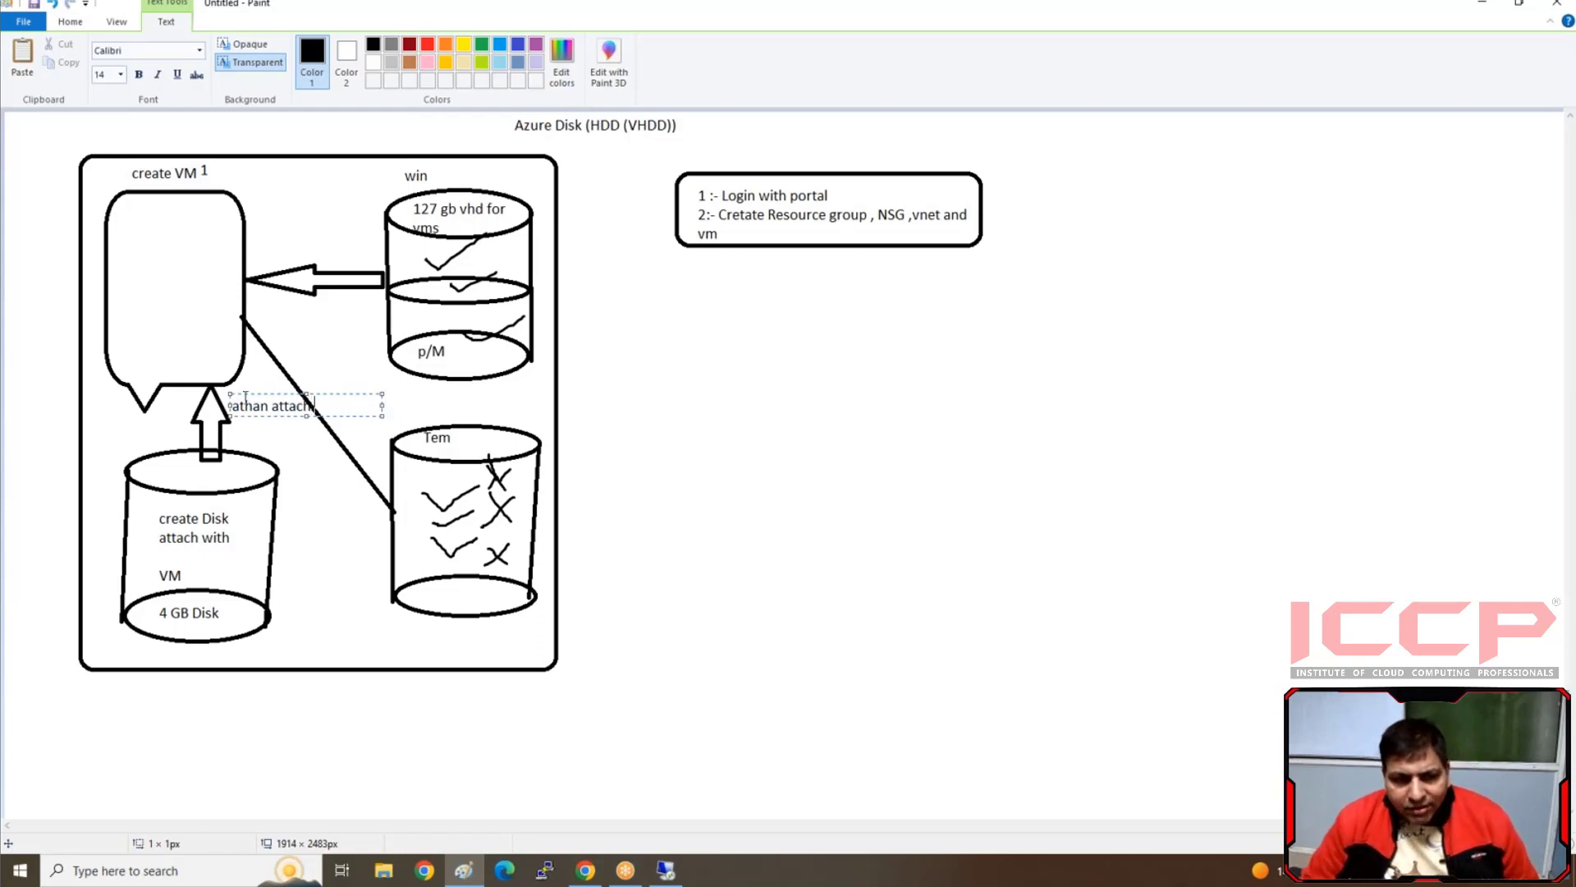
pyautogui.press('Delete')
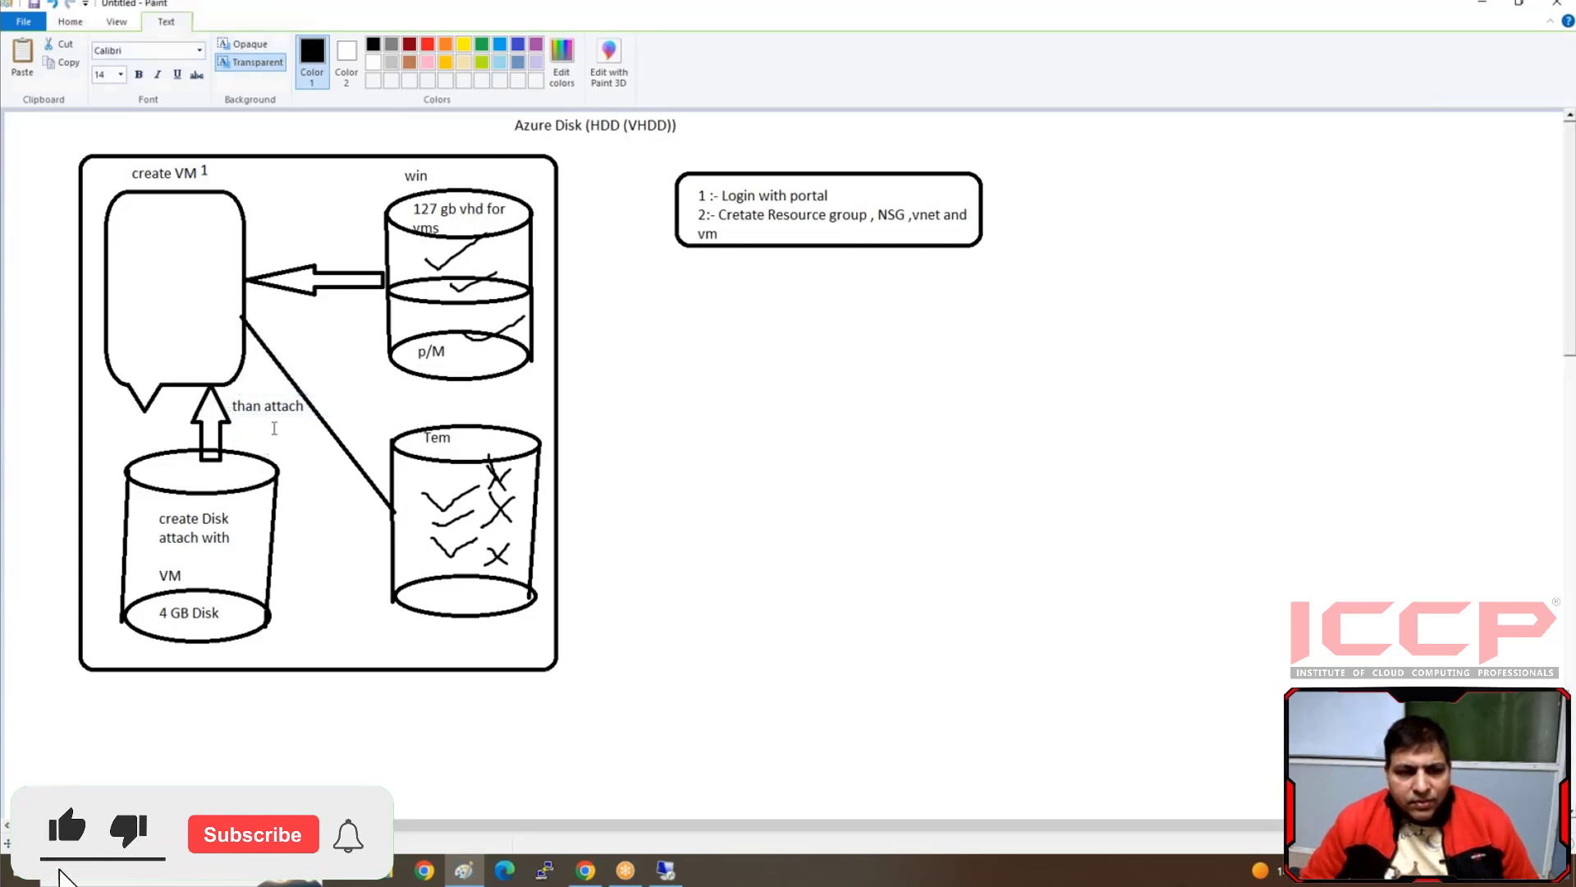
pyautogui.click(144, 283)
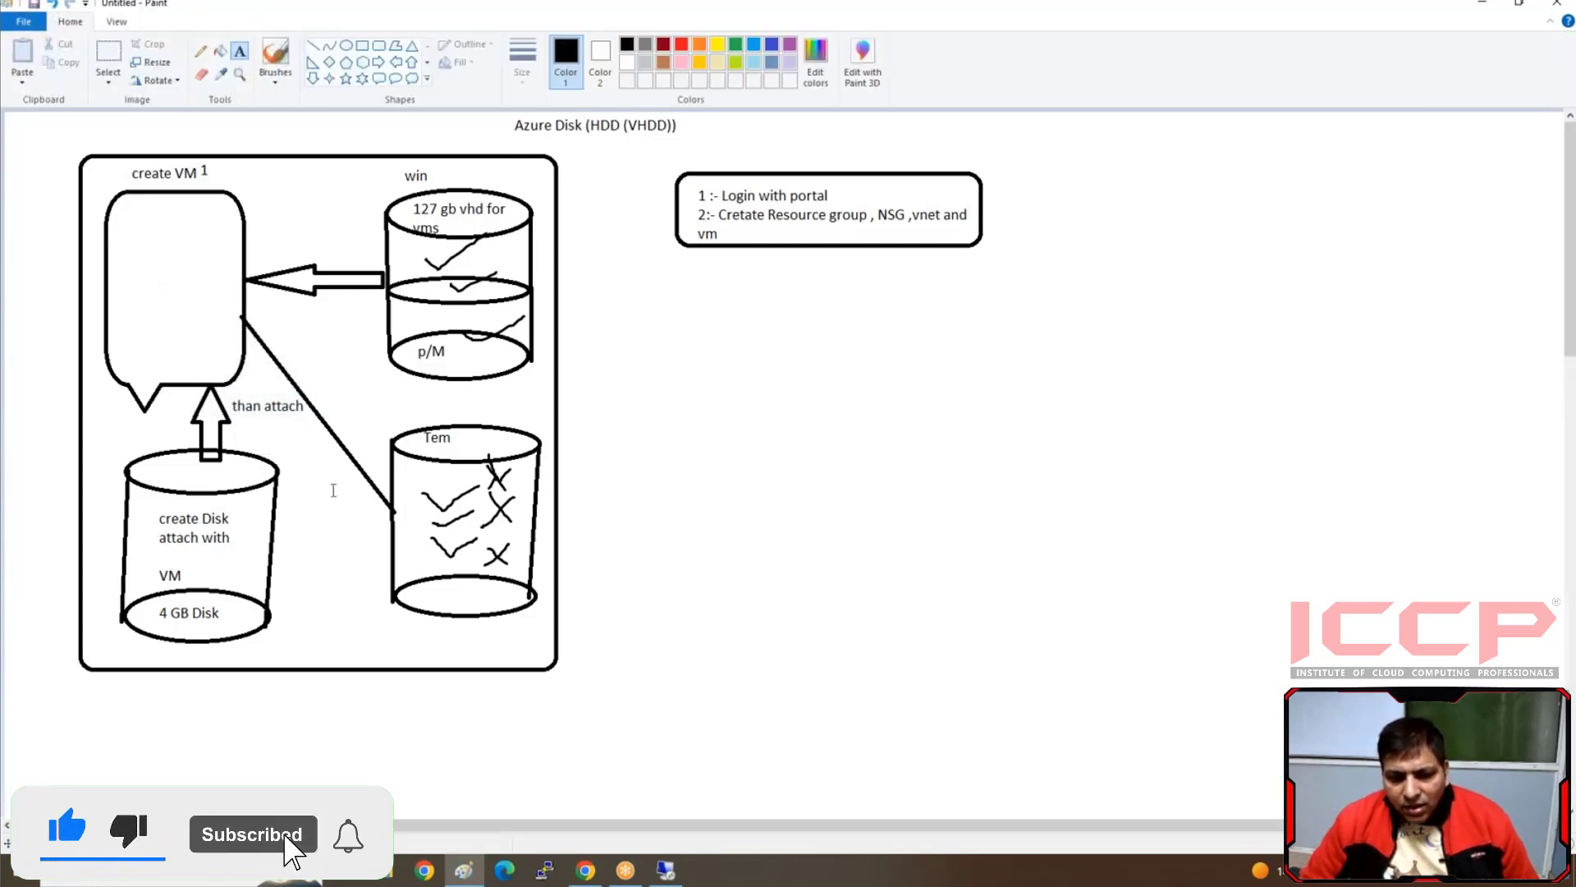
pyautogui.click(586, 872)
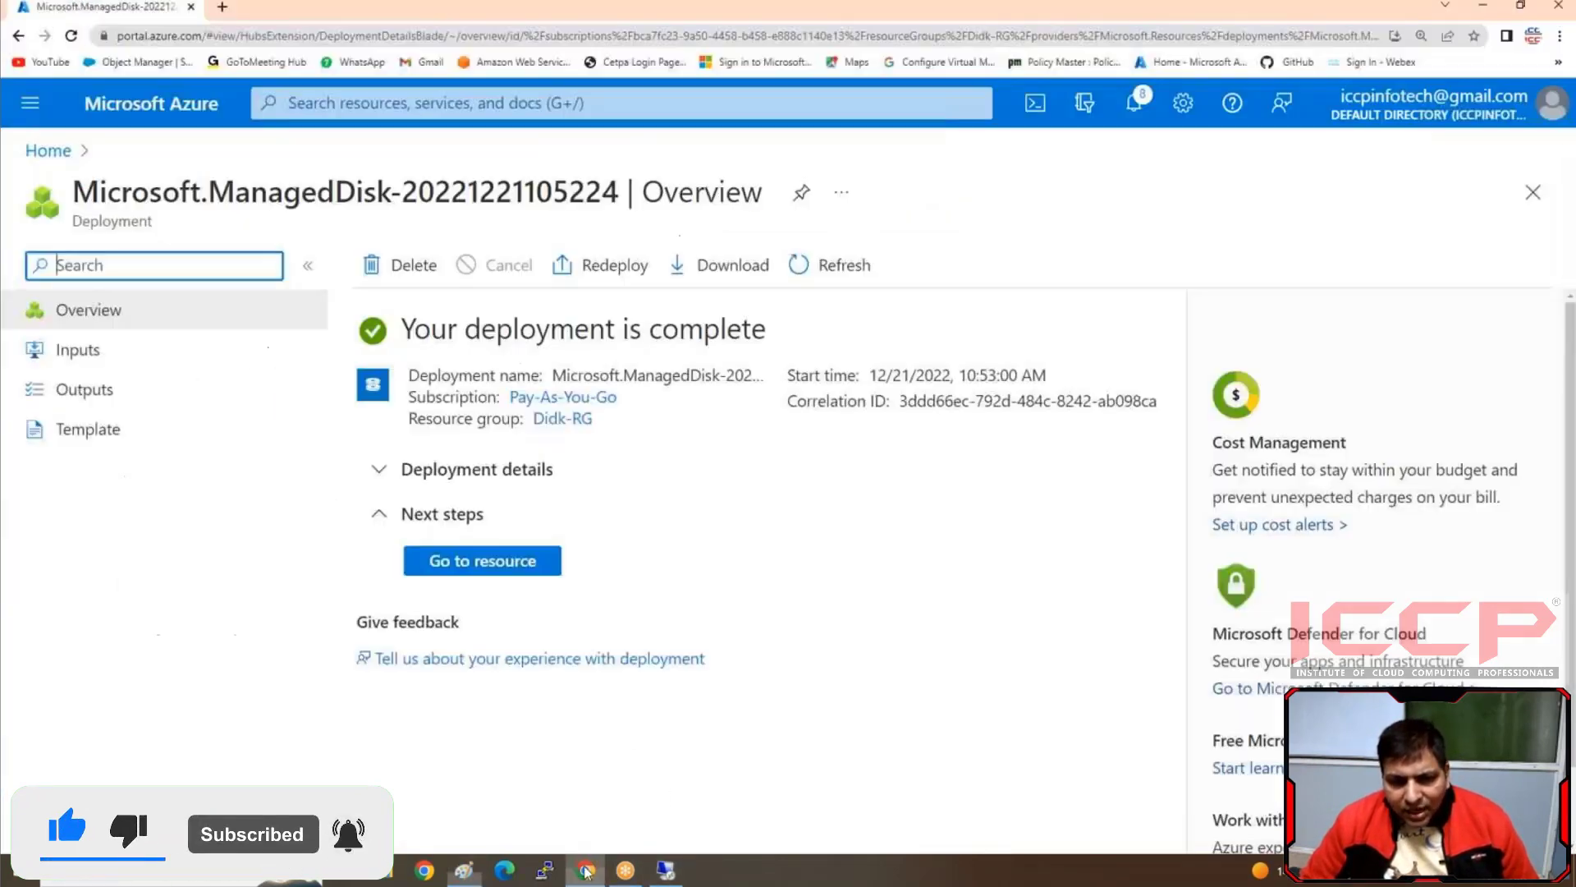
# Open the Disks settings of the virtual machine vm1 from the portal home page
pyautogui.click(47, 150)
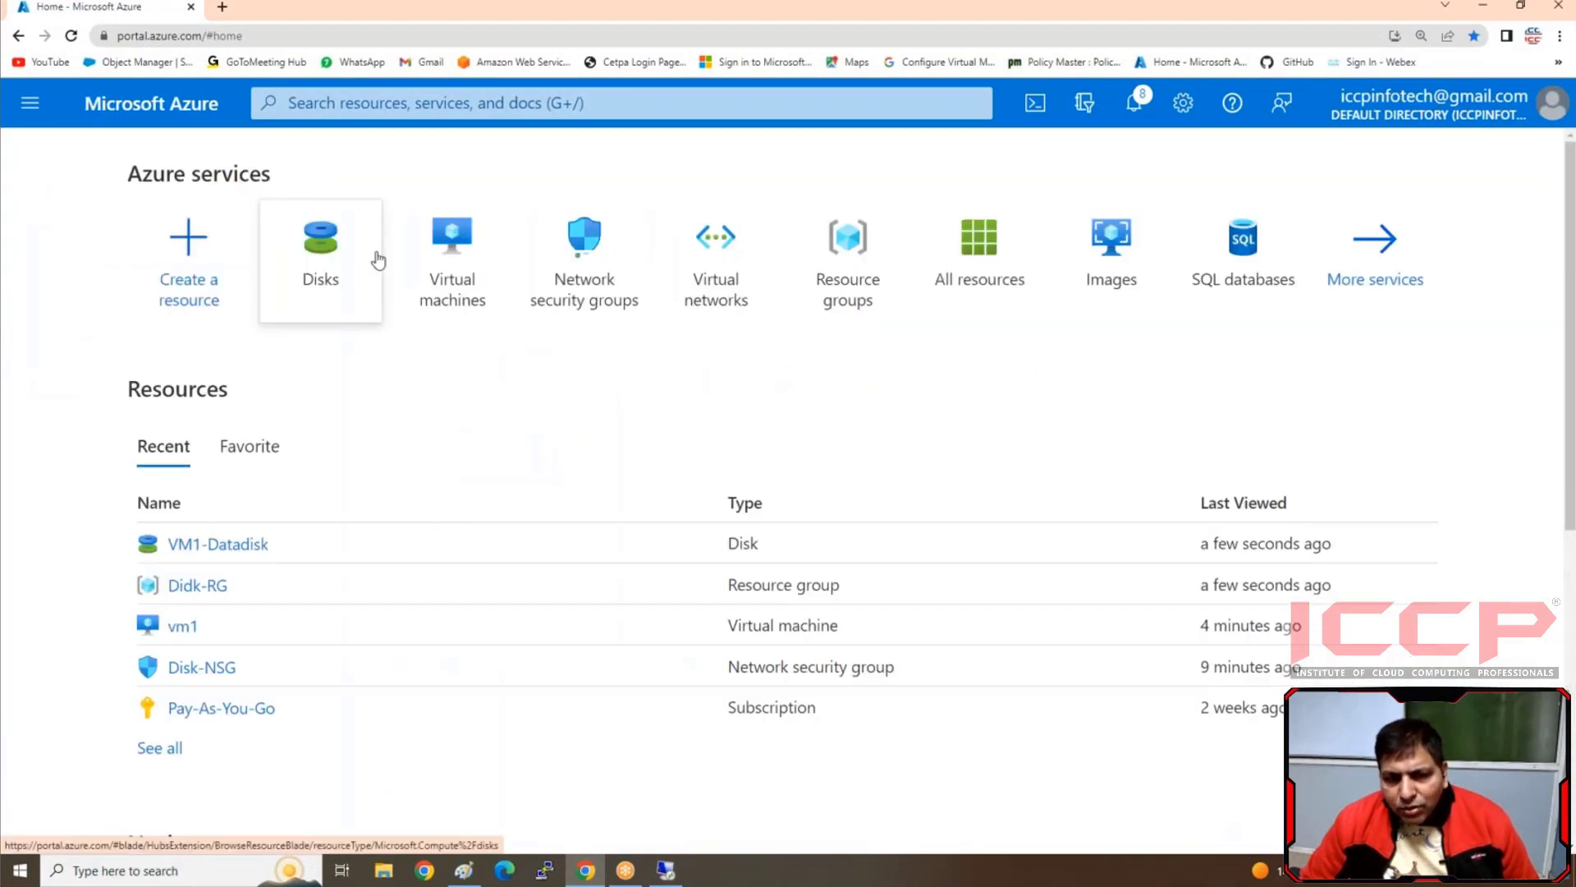
pyautogui.moveTo(377, 261)
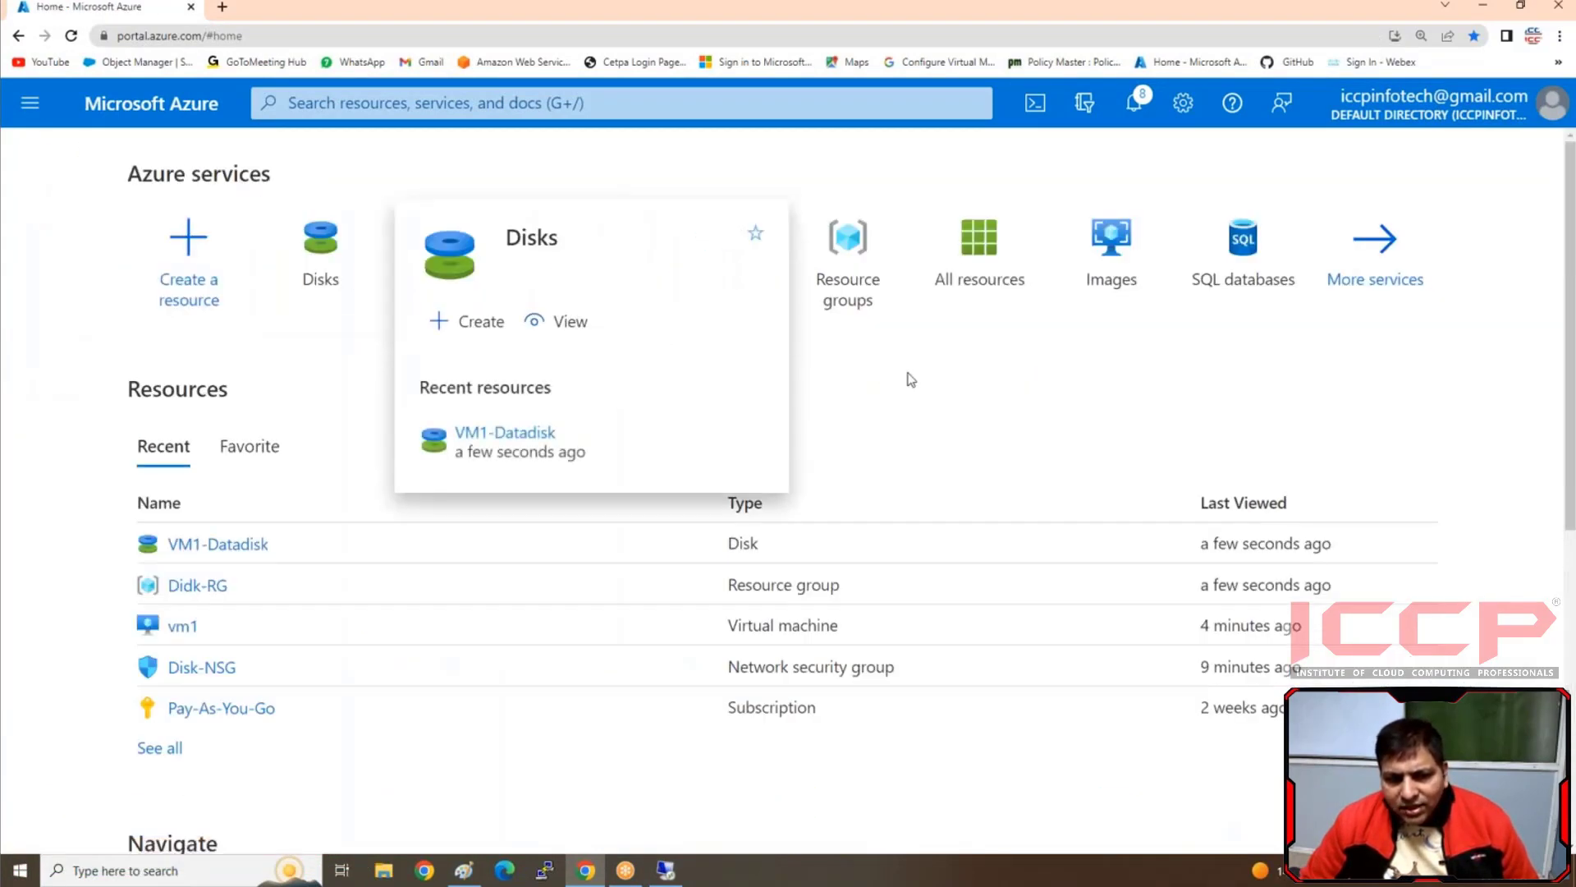
pyautogui.click(468, 306)
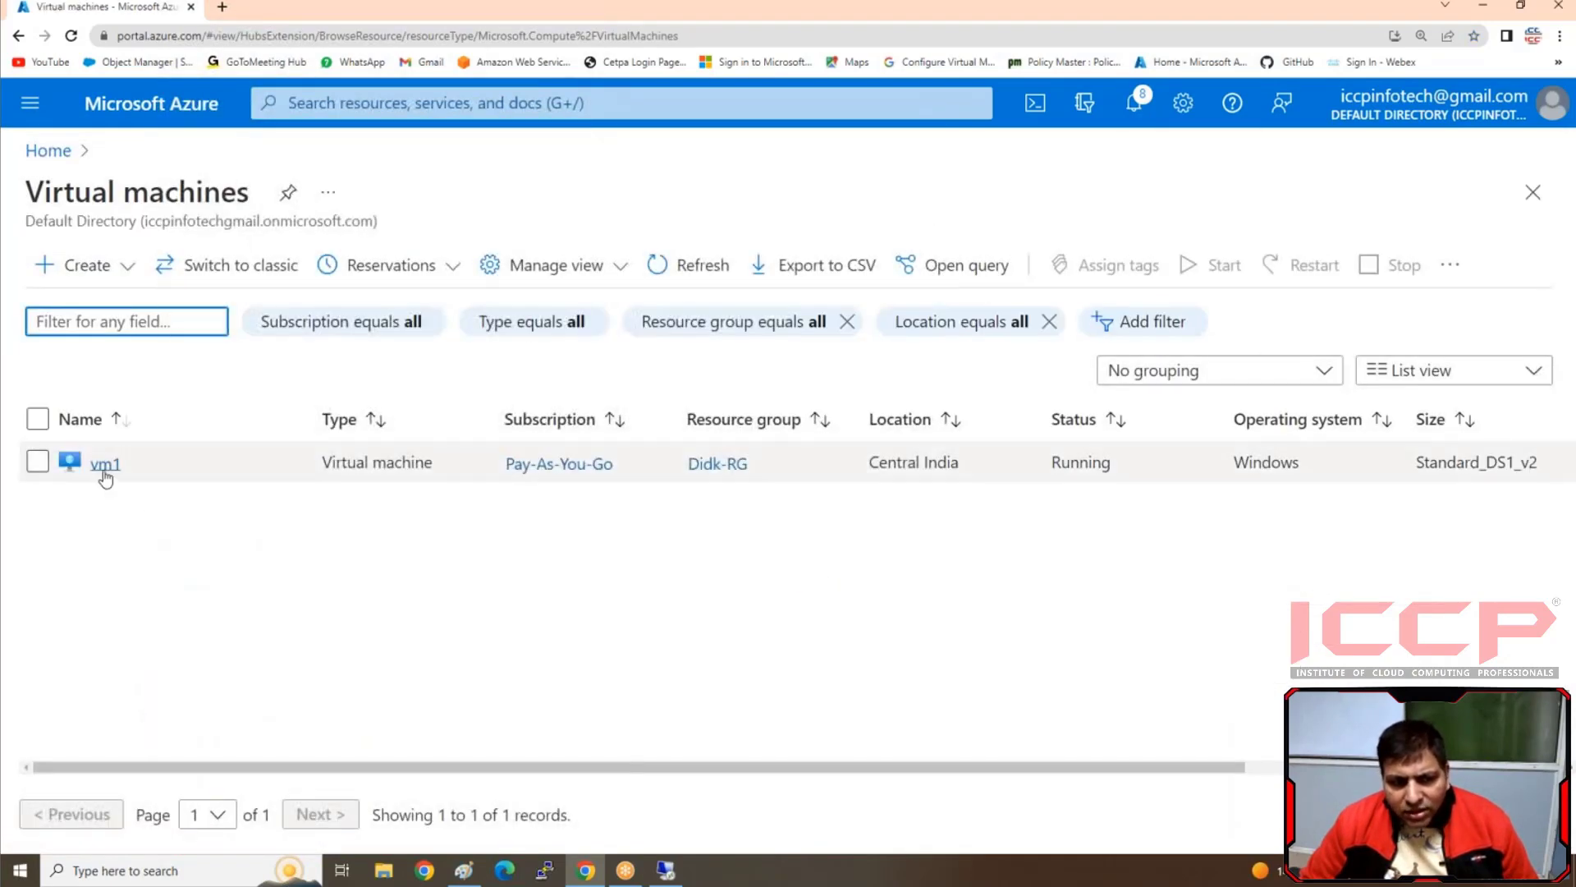
pyautogui.click(104, 464)
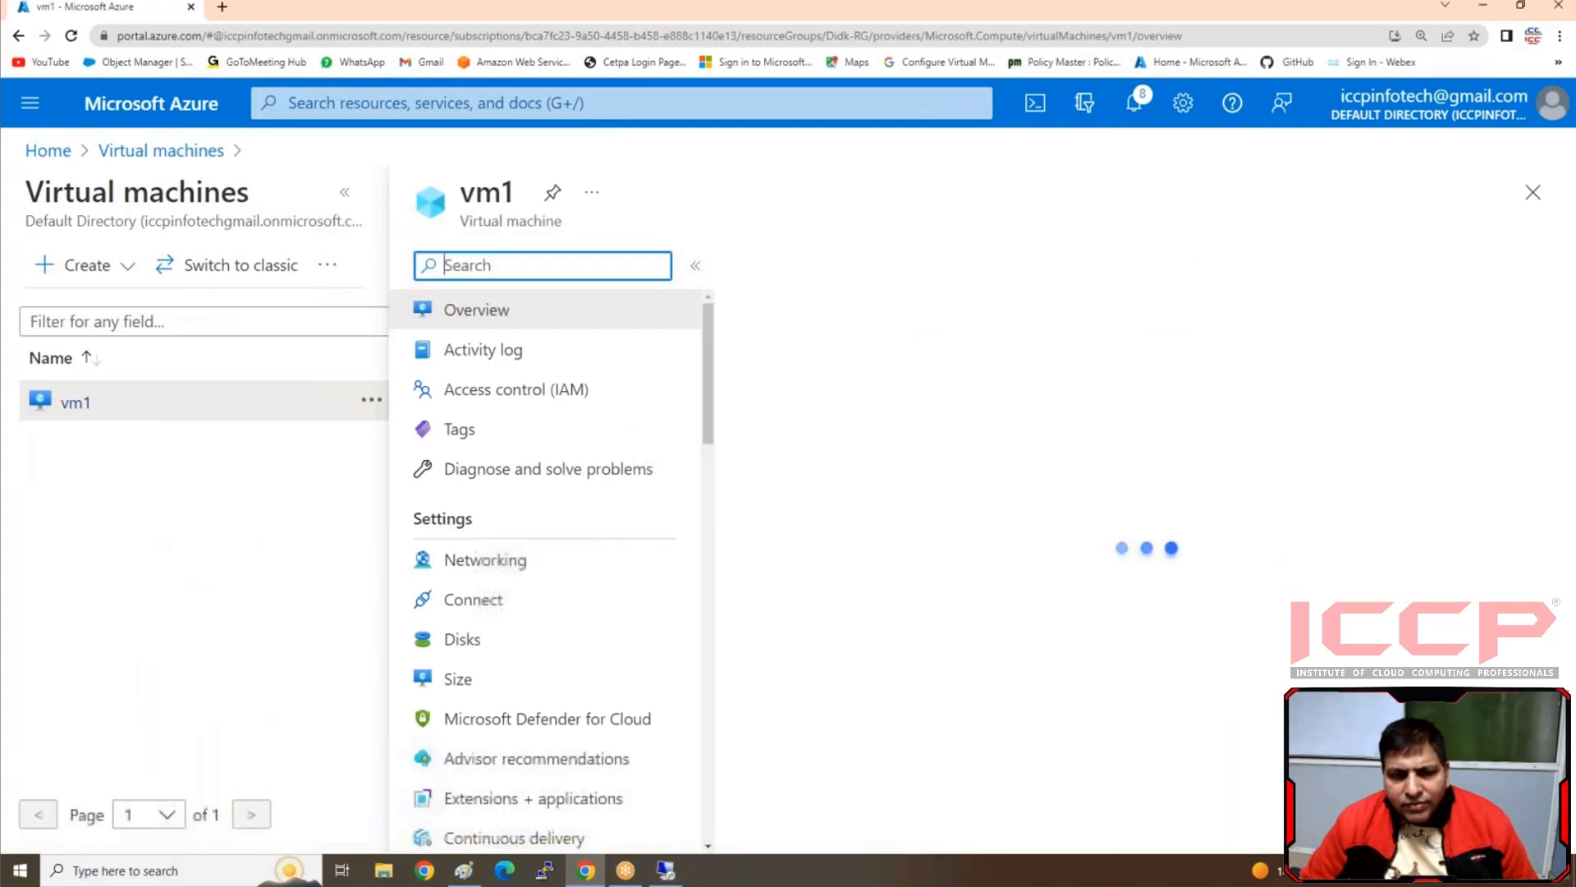
pyautogui.scroll(-2, 551, 652)
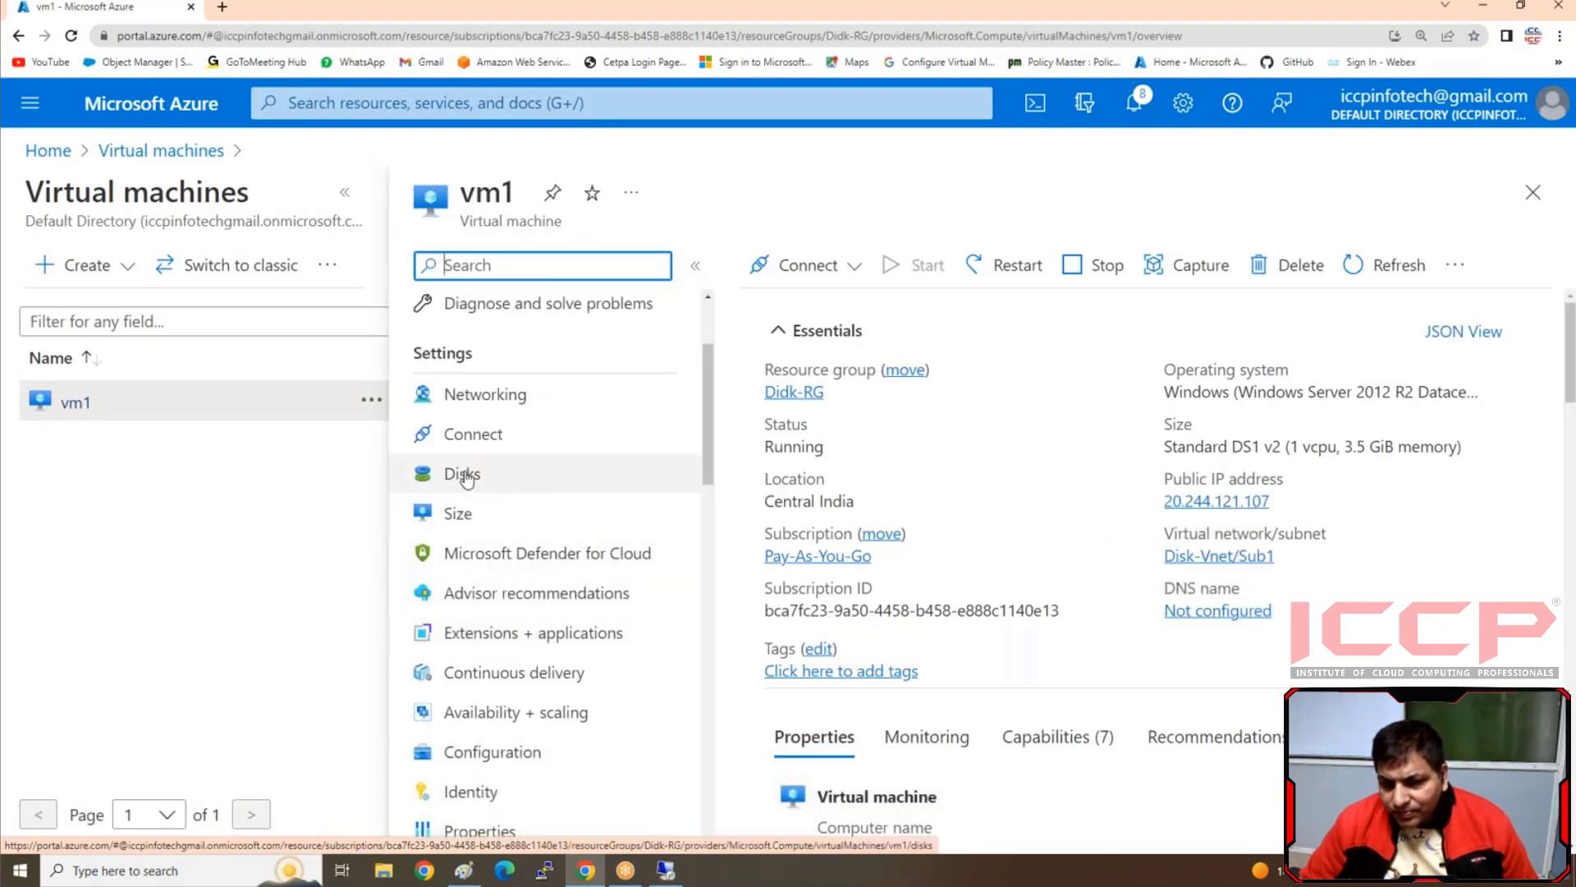
pyautogui.click(464, 475)
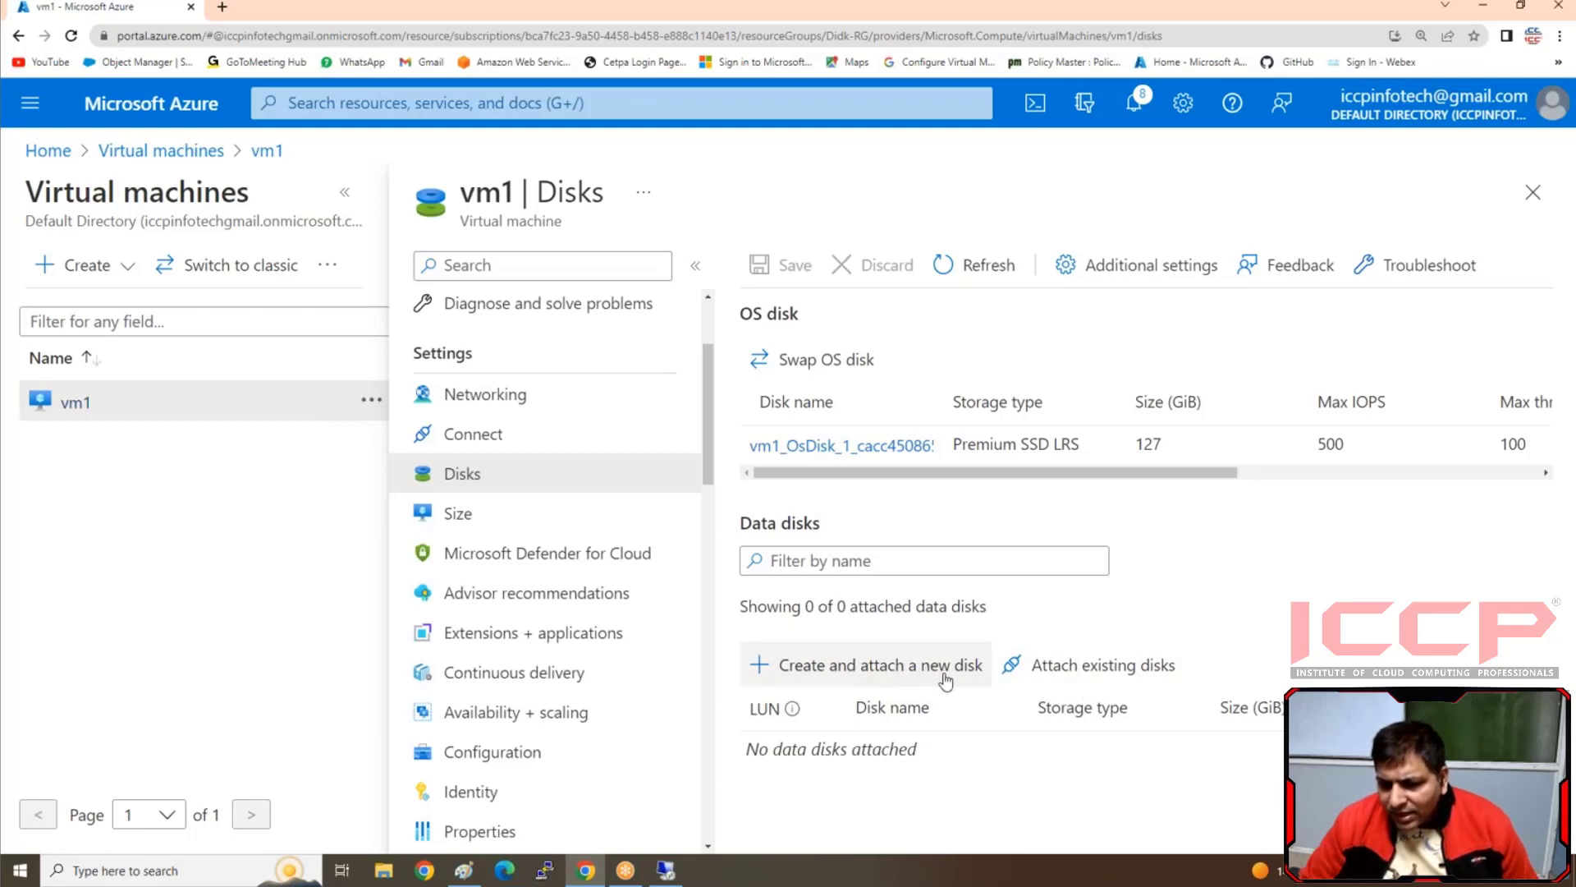
# Attach the existing disk VM1-Datadisk to vm1 as a data disk on LUN 0 and save the change
pyautogui.click(1113, 673)
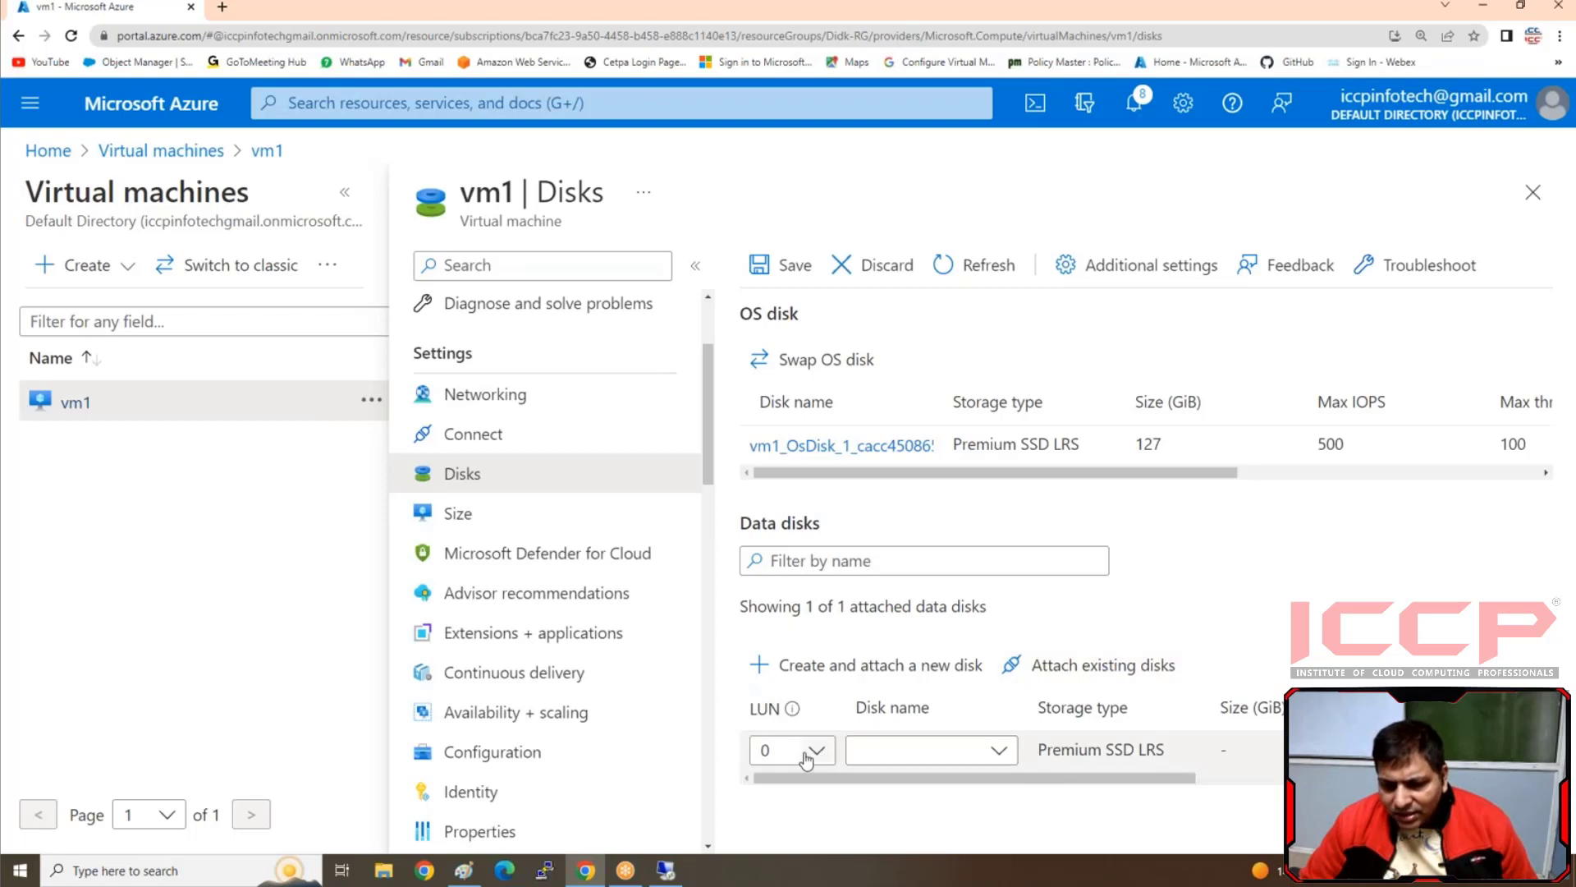
pyautogui.click(934, 754)
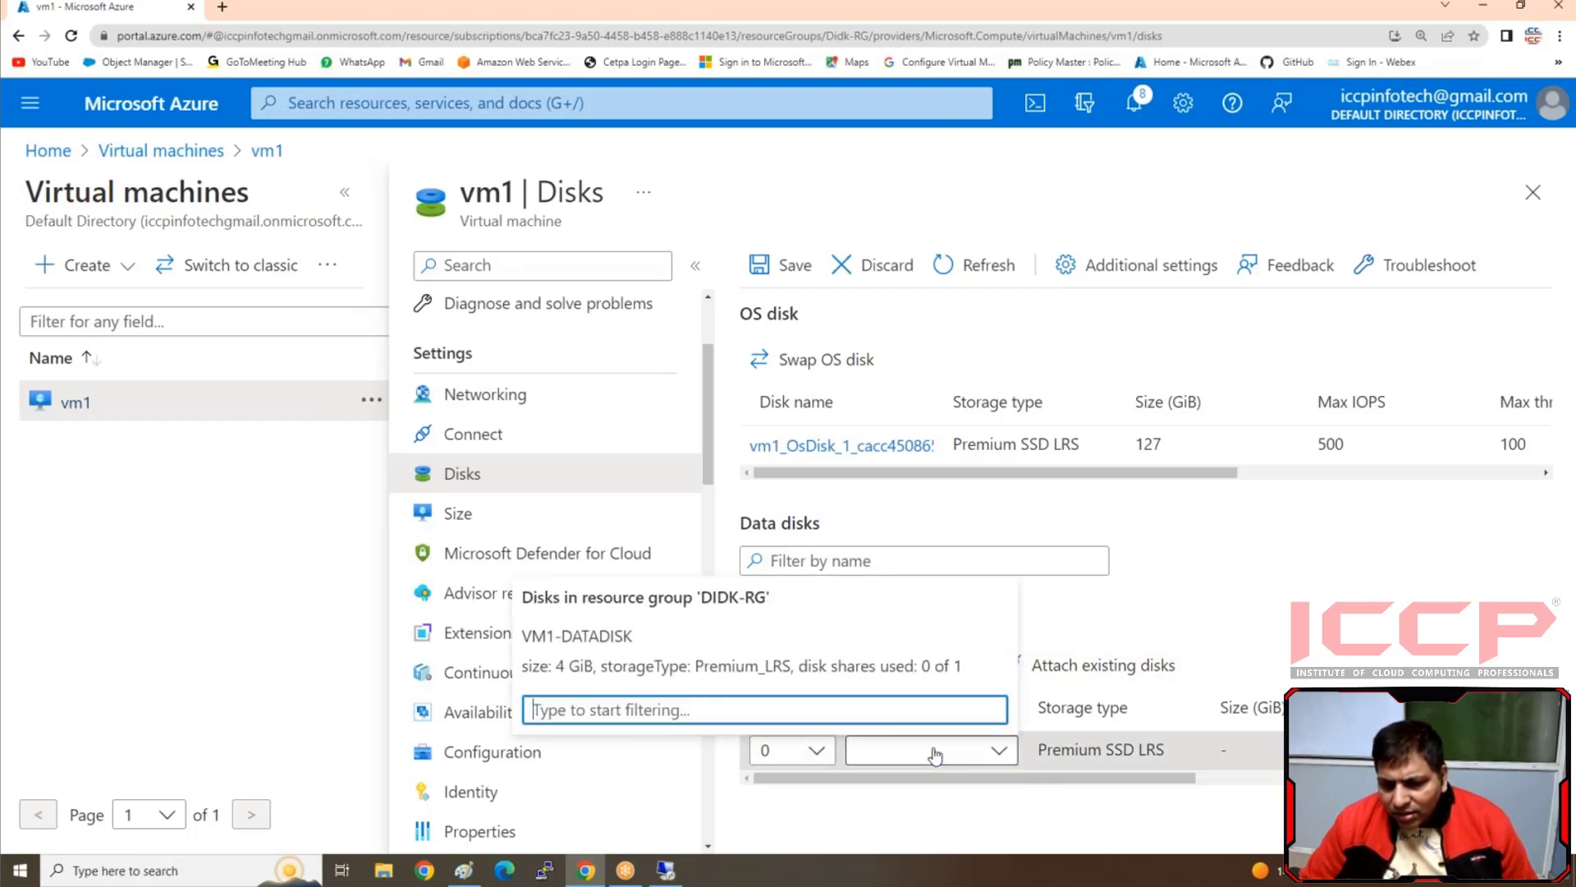
pyautogui.click(588, 651)
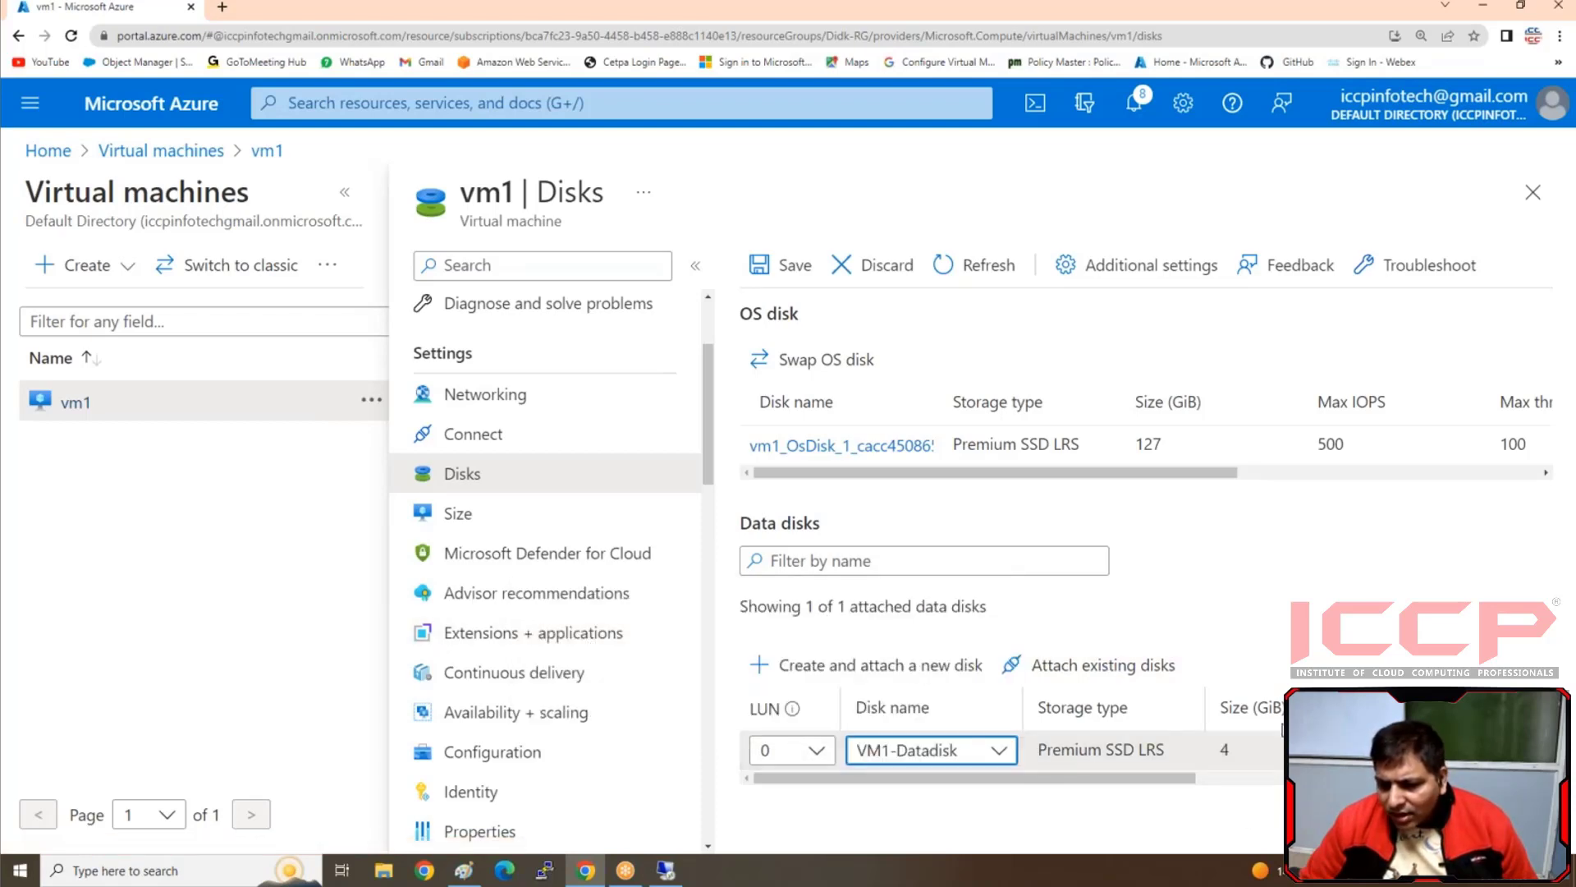
pyautogui.click(790, 266)
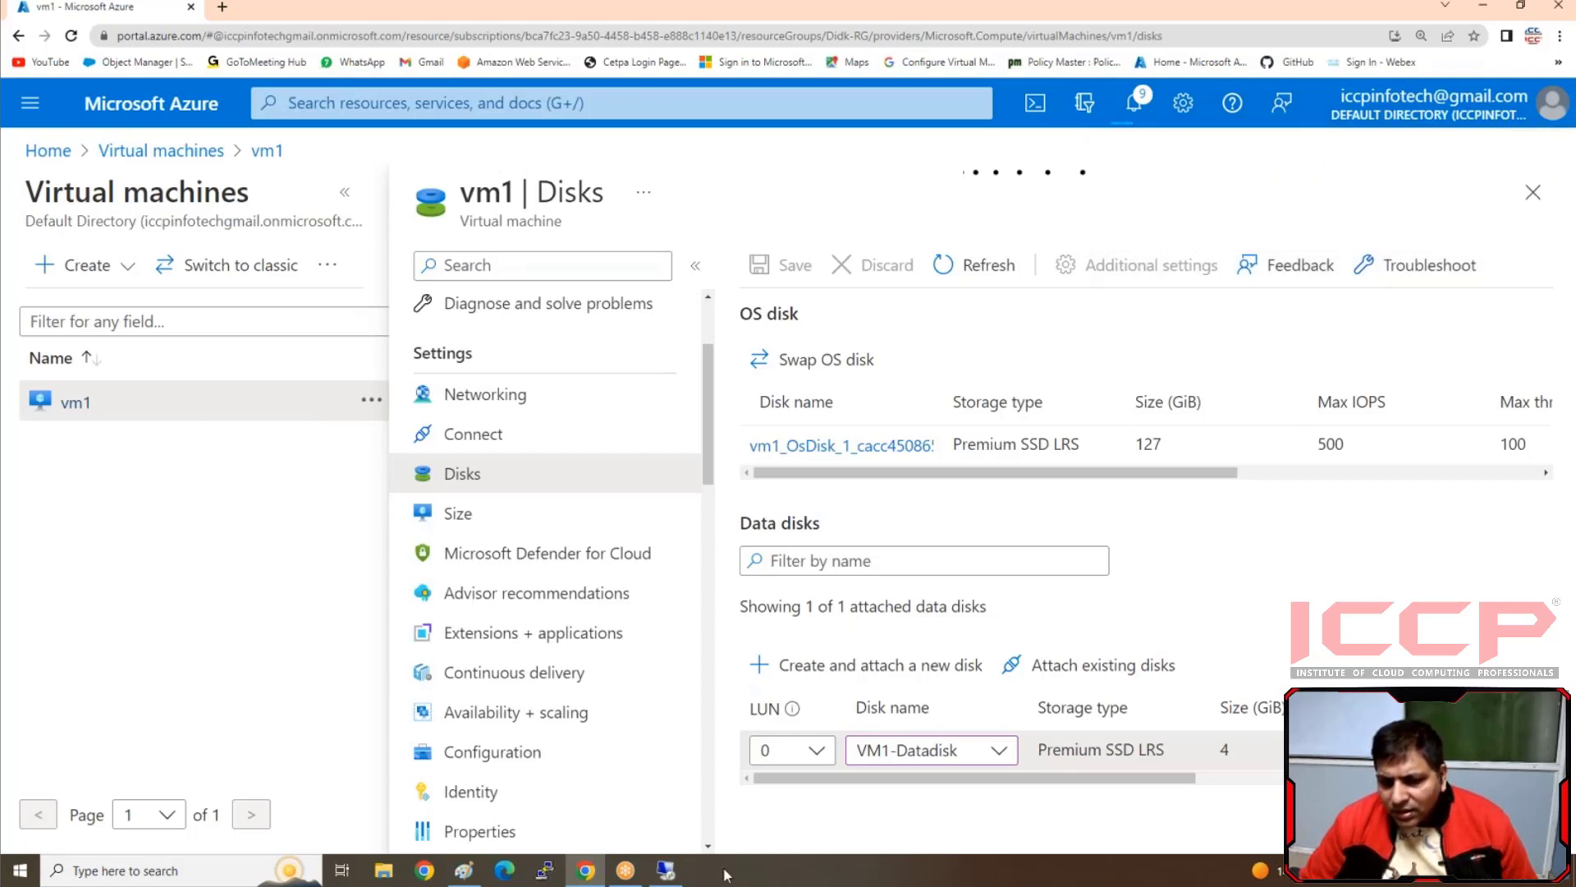
# Switch to vm1's Remote Desktop session and check its disks in Disk Management and its drives in This PC
pyautogui.click(669, 873)
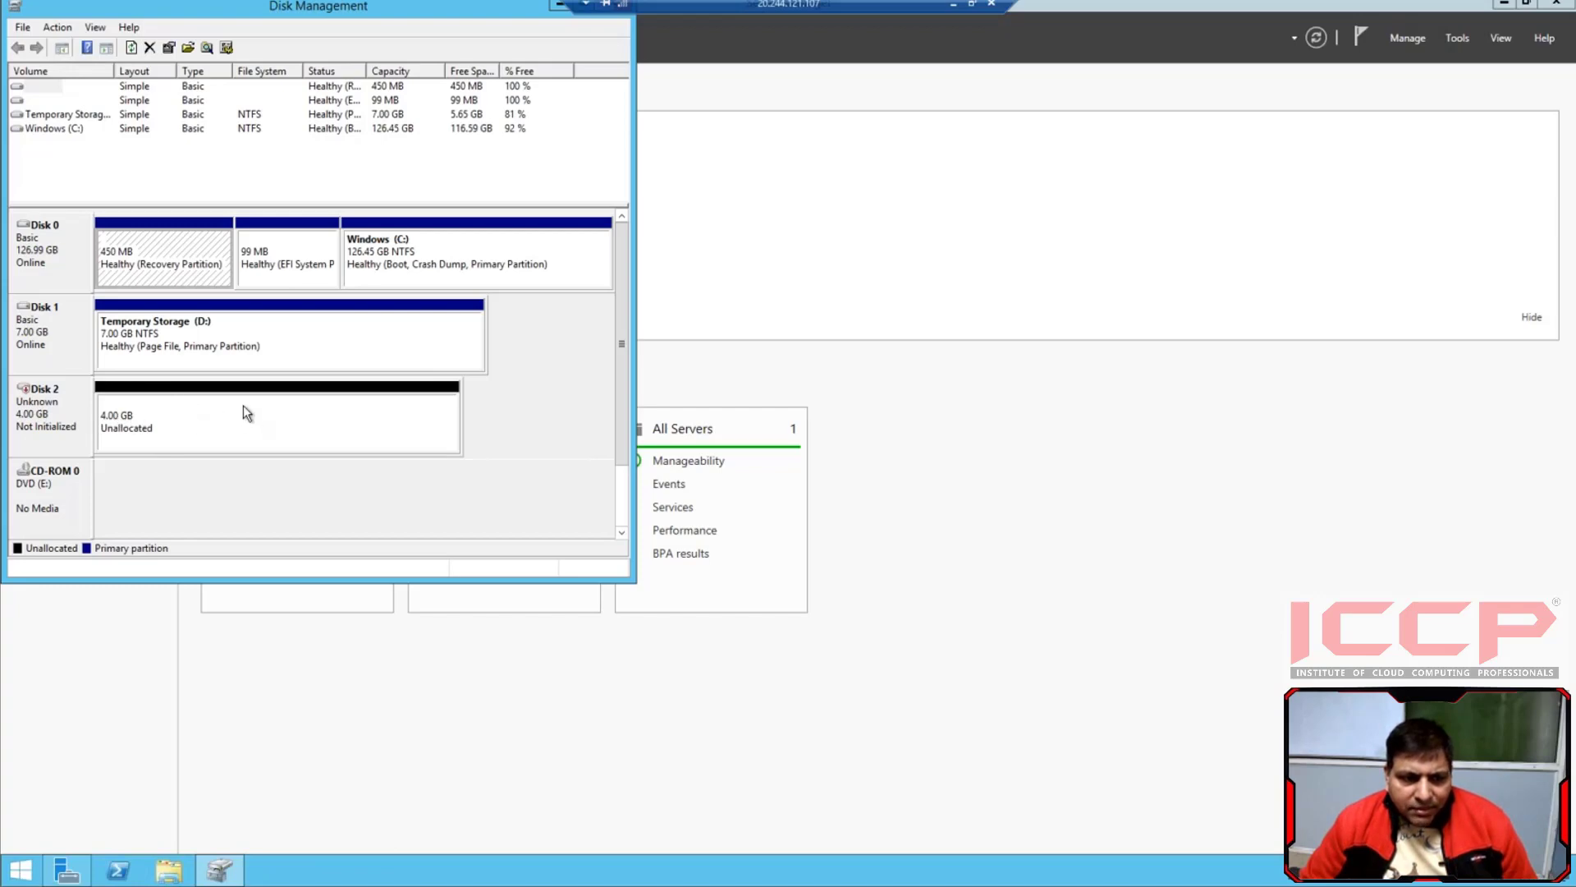
pyautogui.moveTo(468, 9); pyautogui.dragTo(437, 155)
pyautogui.click(585, 151)
pyautogui.click(168, 870)
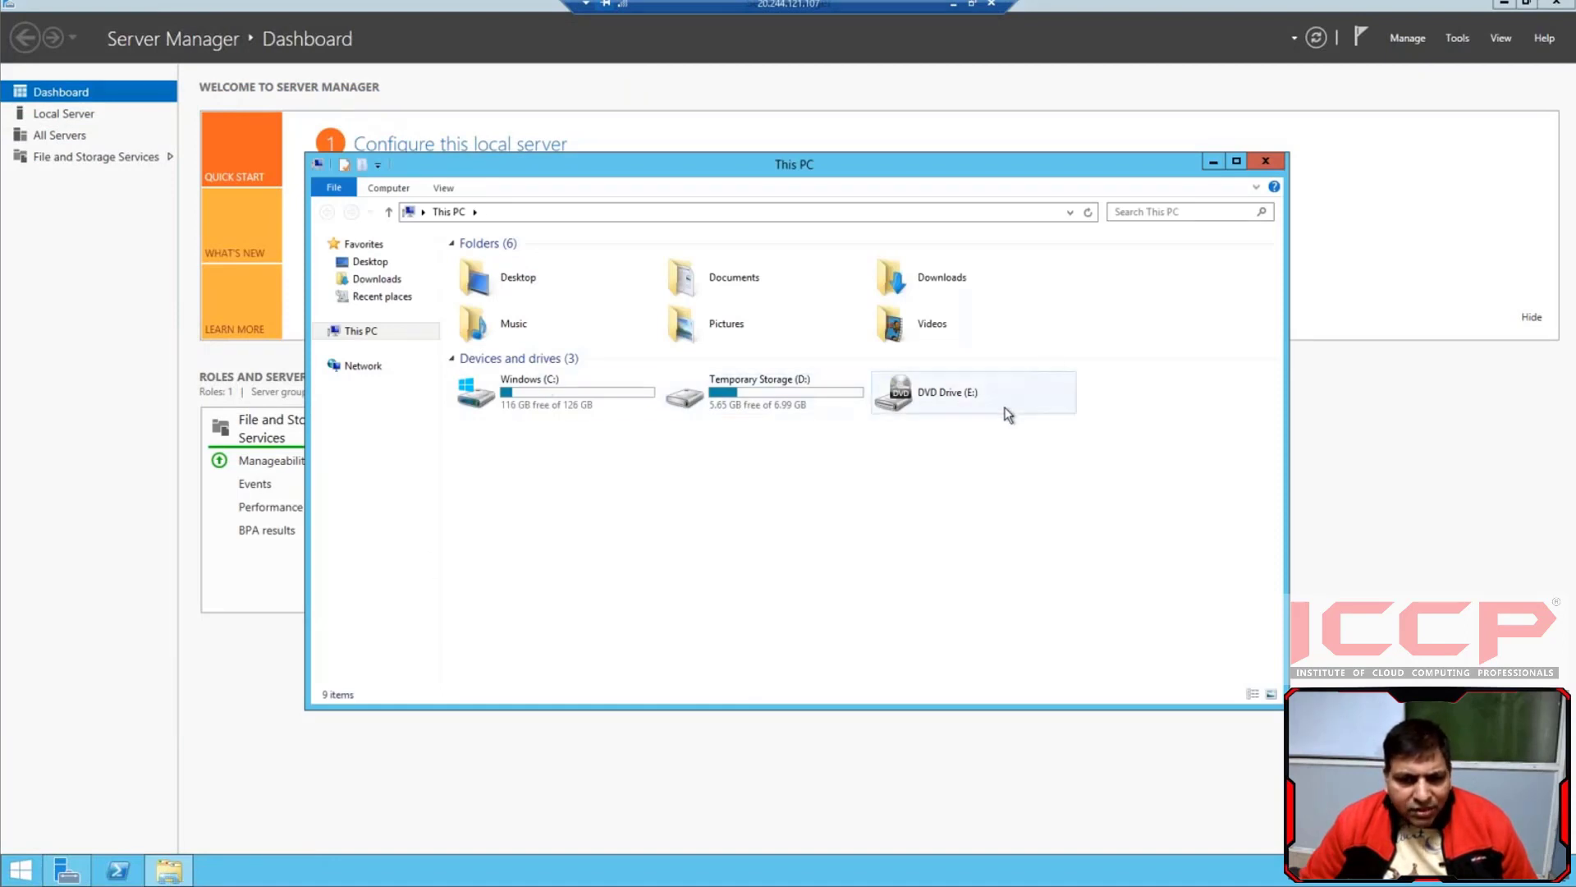
pyautogui.click(1208, 164)
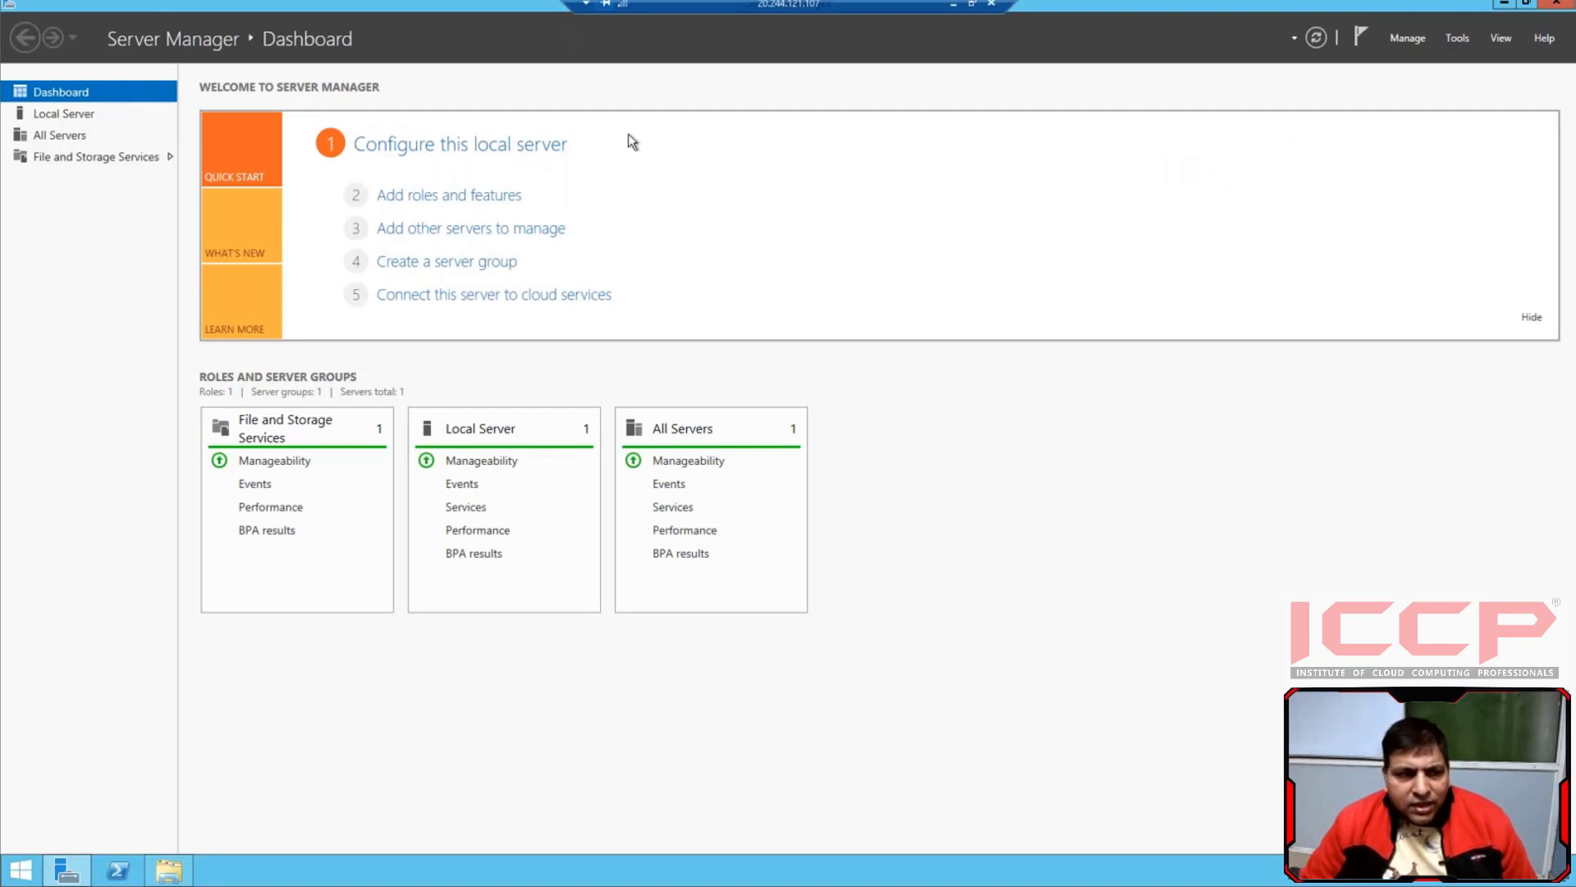
# Initialize the unallocated 4 GB disk 2 as GPT from the File and Storage Services disk list in Server Manager
pyautogui.click(47, 156)
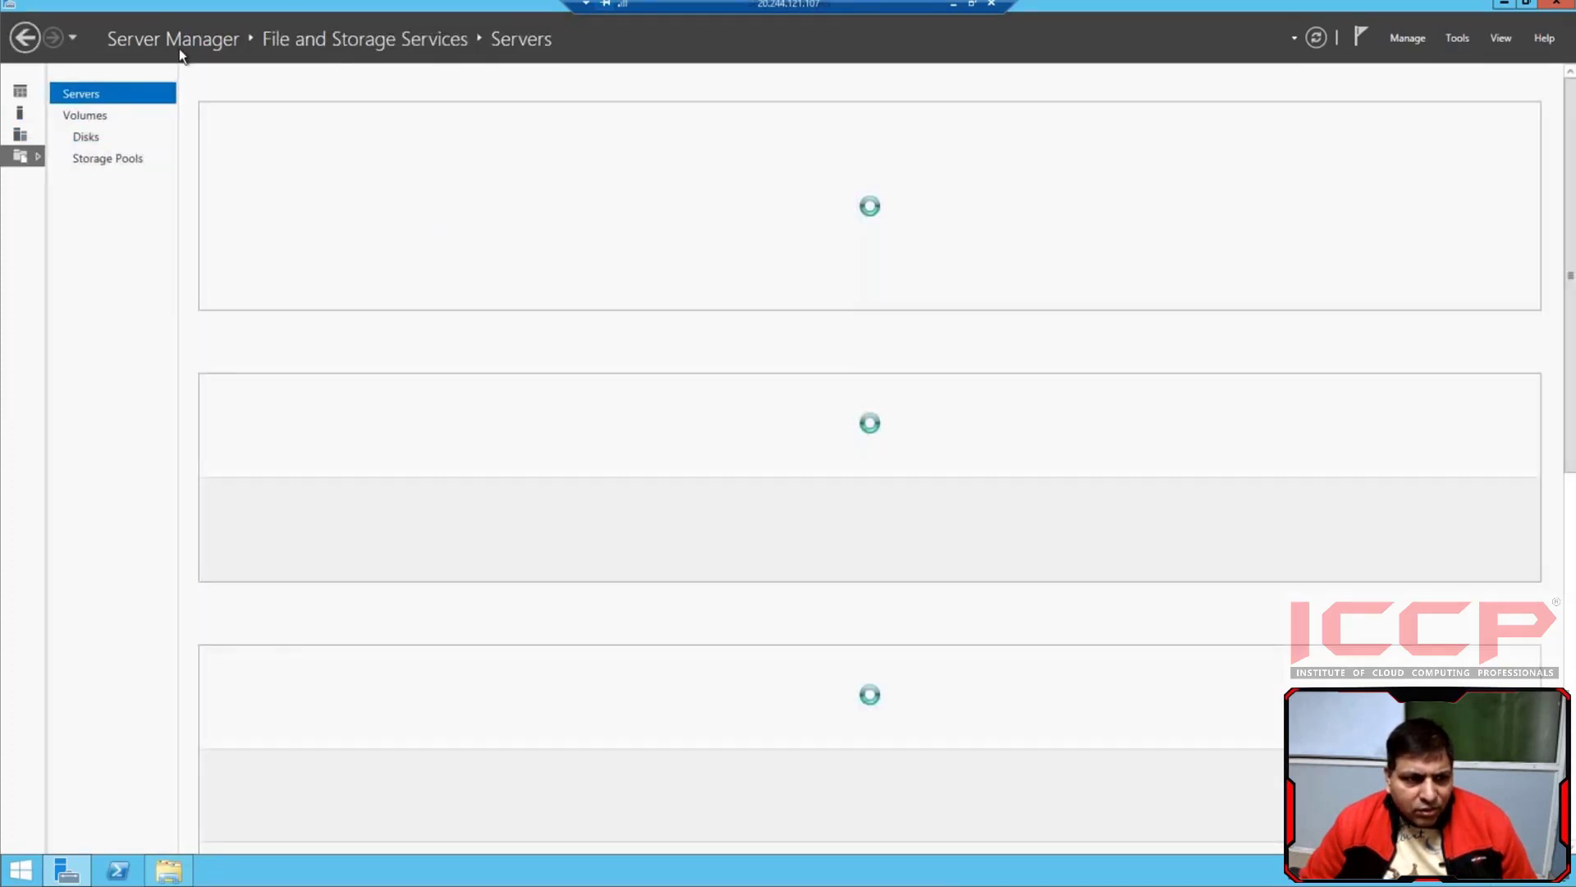
pyautogui.click(87, 136)
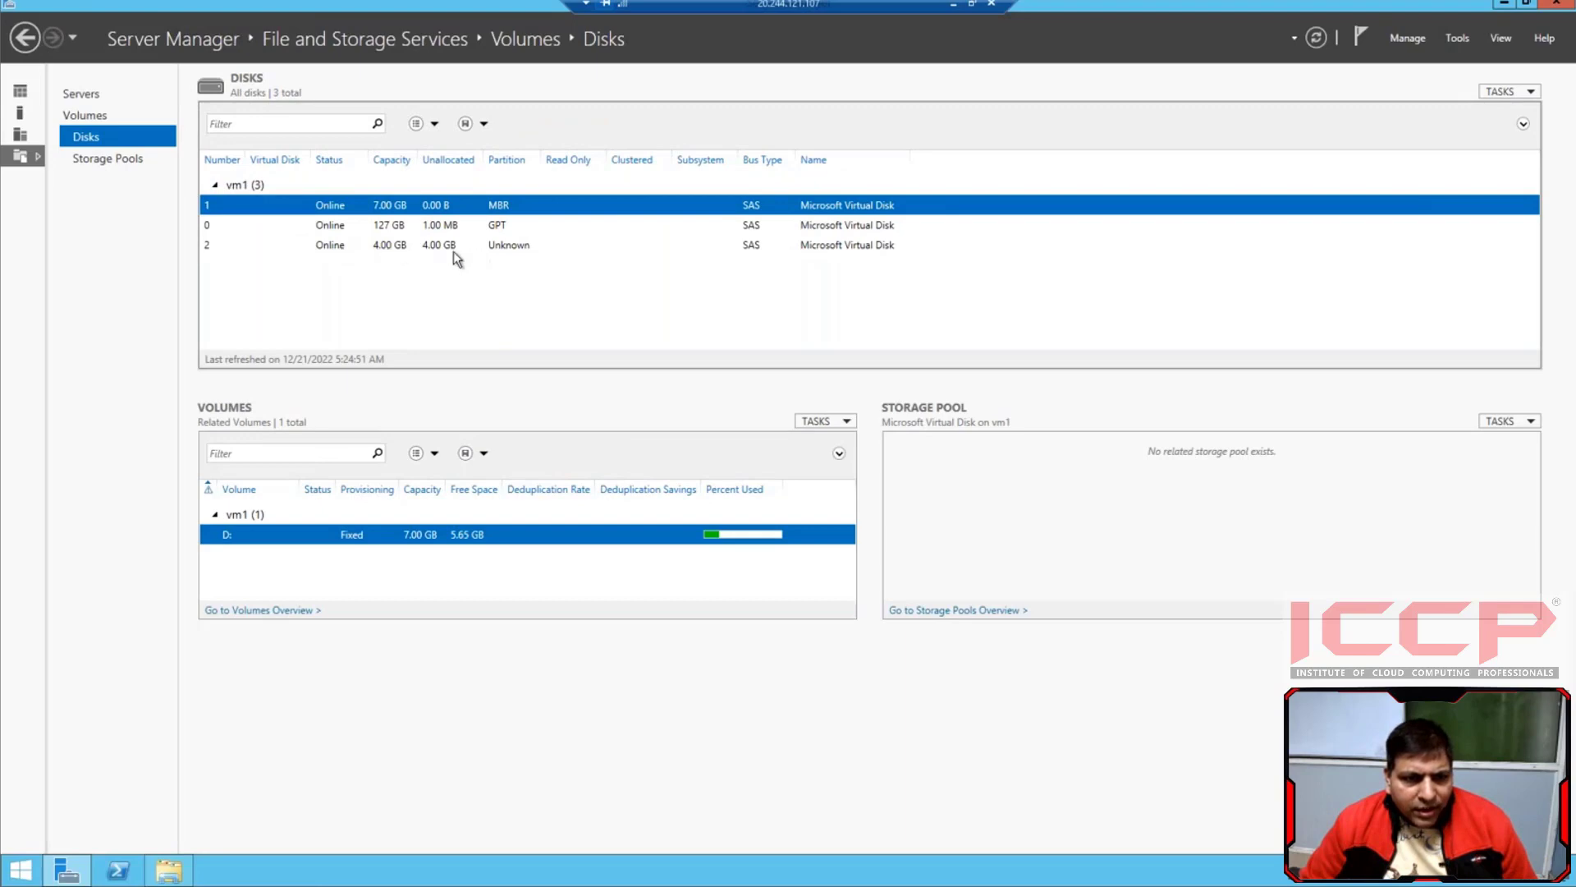
pyautogui.click(341, 249)
pyautogui.rightClick(363, 248)
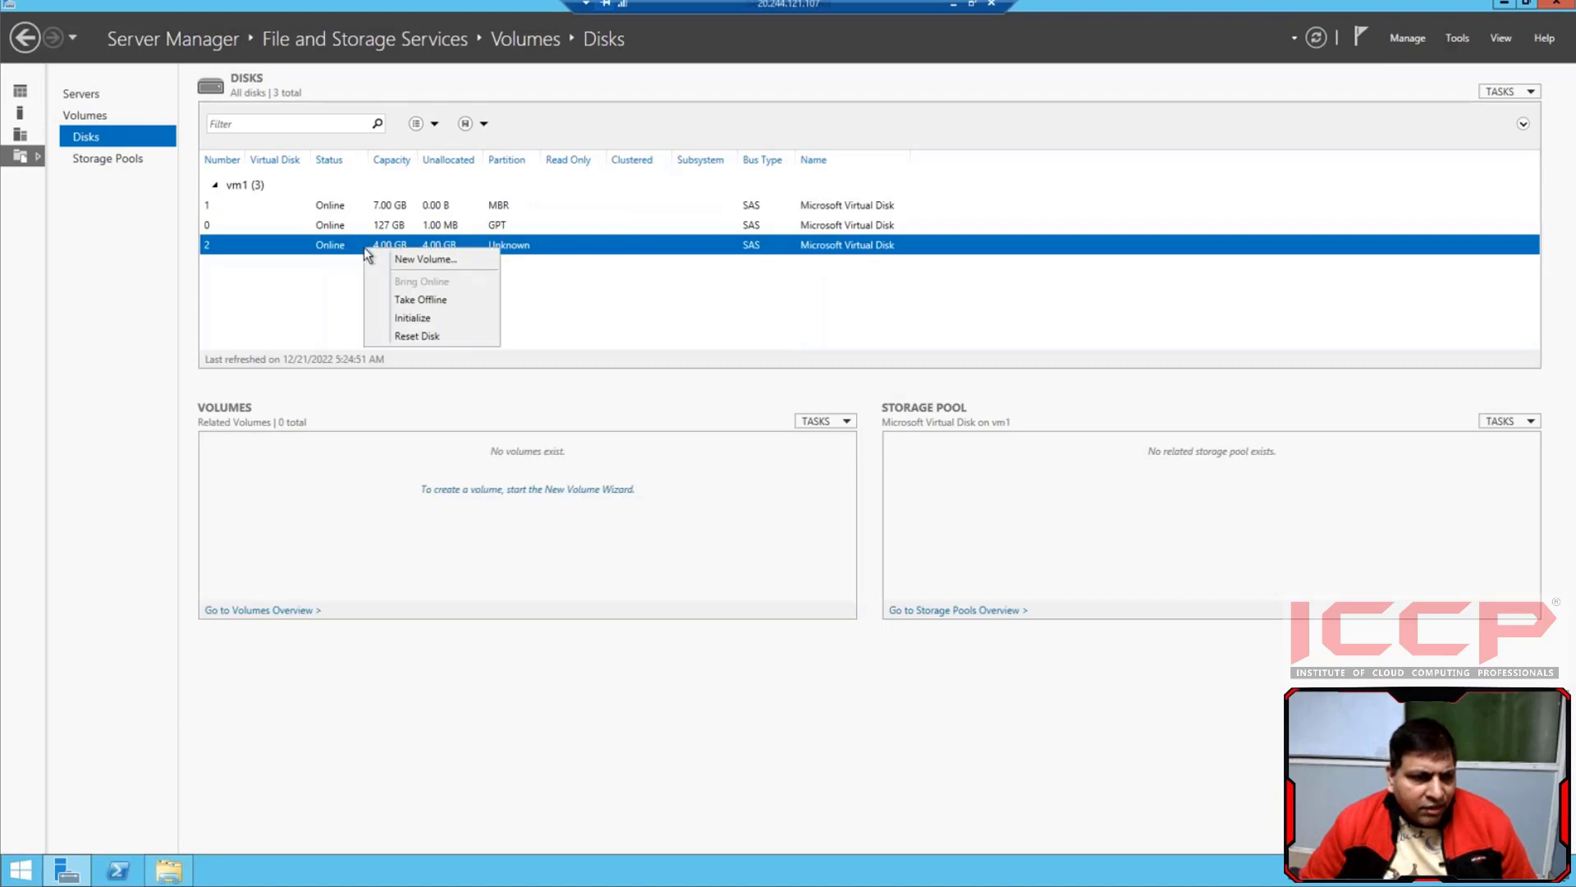
pyautogui.click(417, 318)
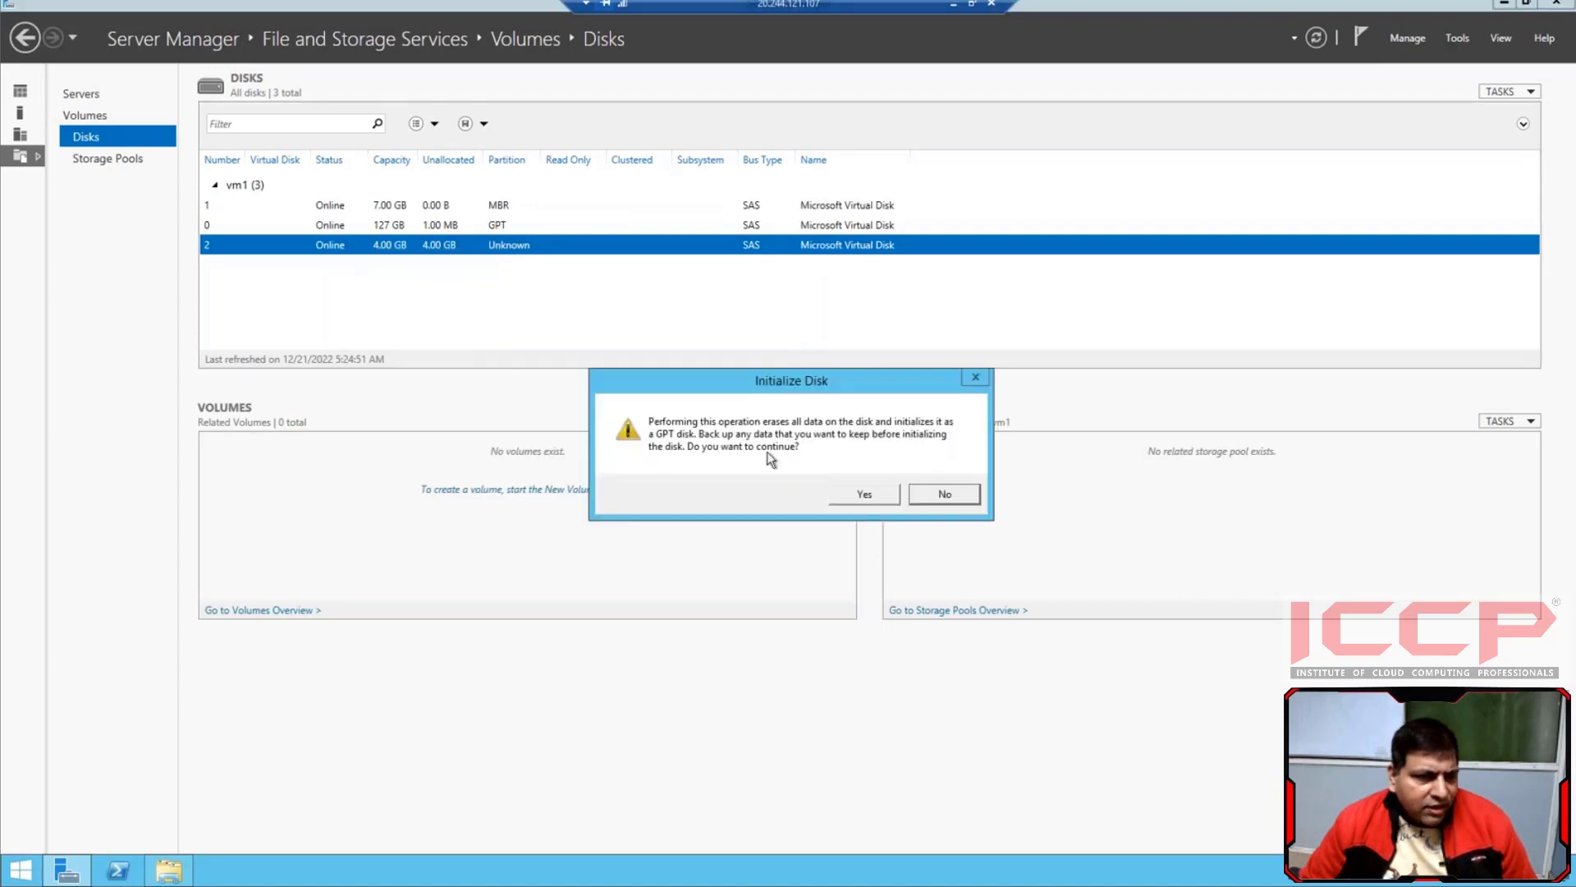
pyautogui.click(861, 494)
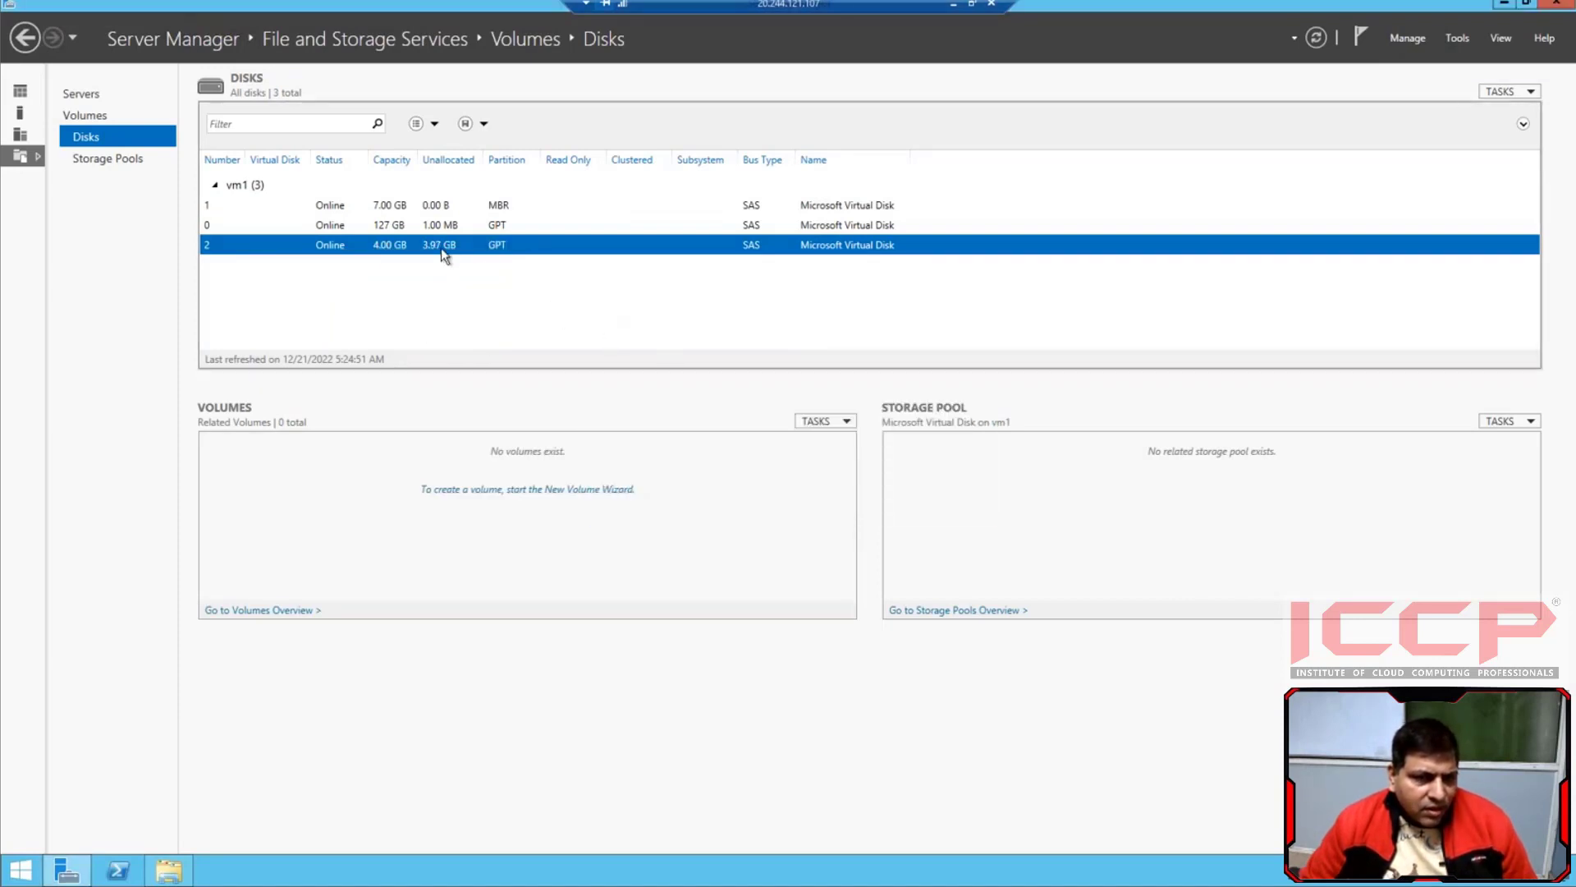
# Start a new volume on disk 2 of vm1 with the full 3.97 GB size and assign it drive letter H
pyautogui.rightClick(397, 245)
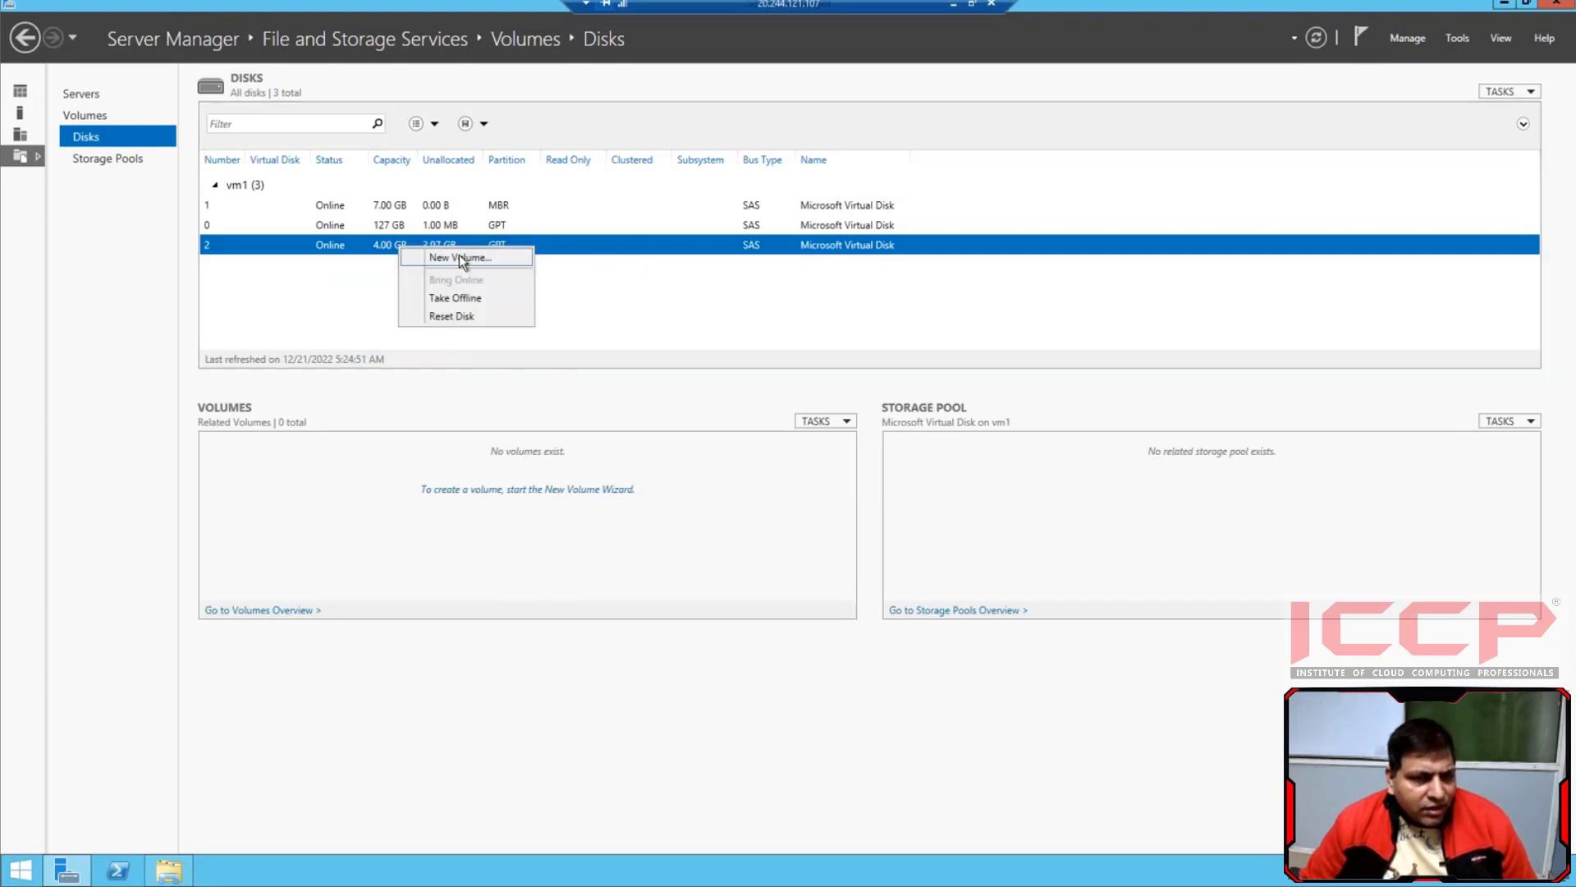
pyautogui.click(460, 254)
pyautogui.click(513, 524)
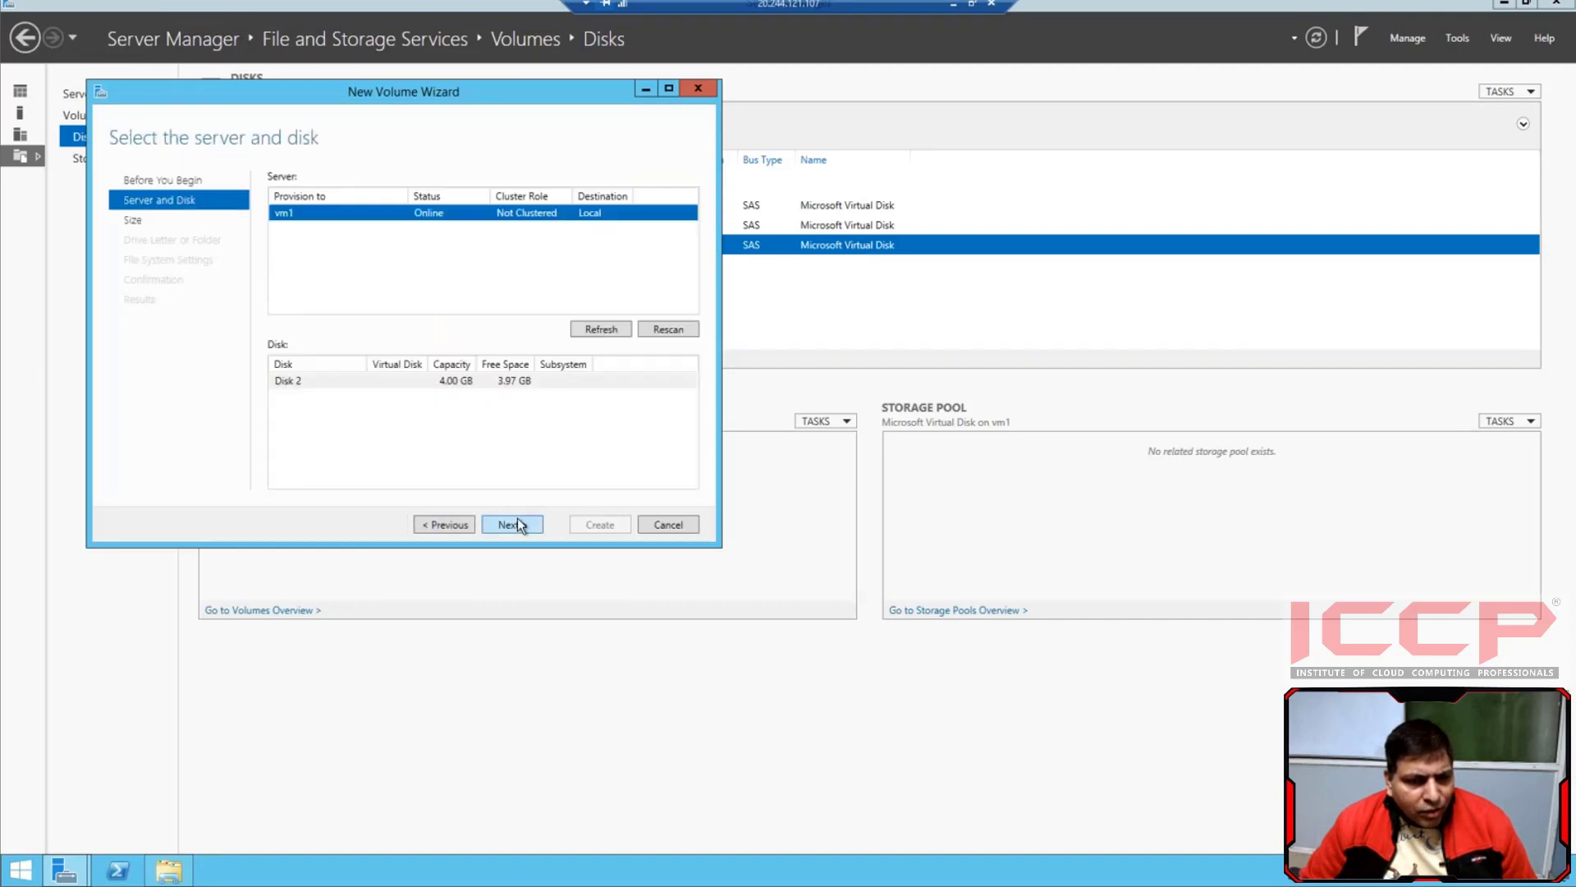
pyautogui.click(517, 519)
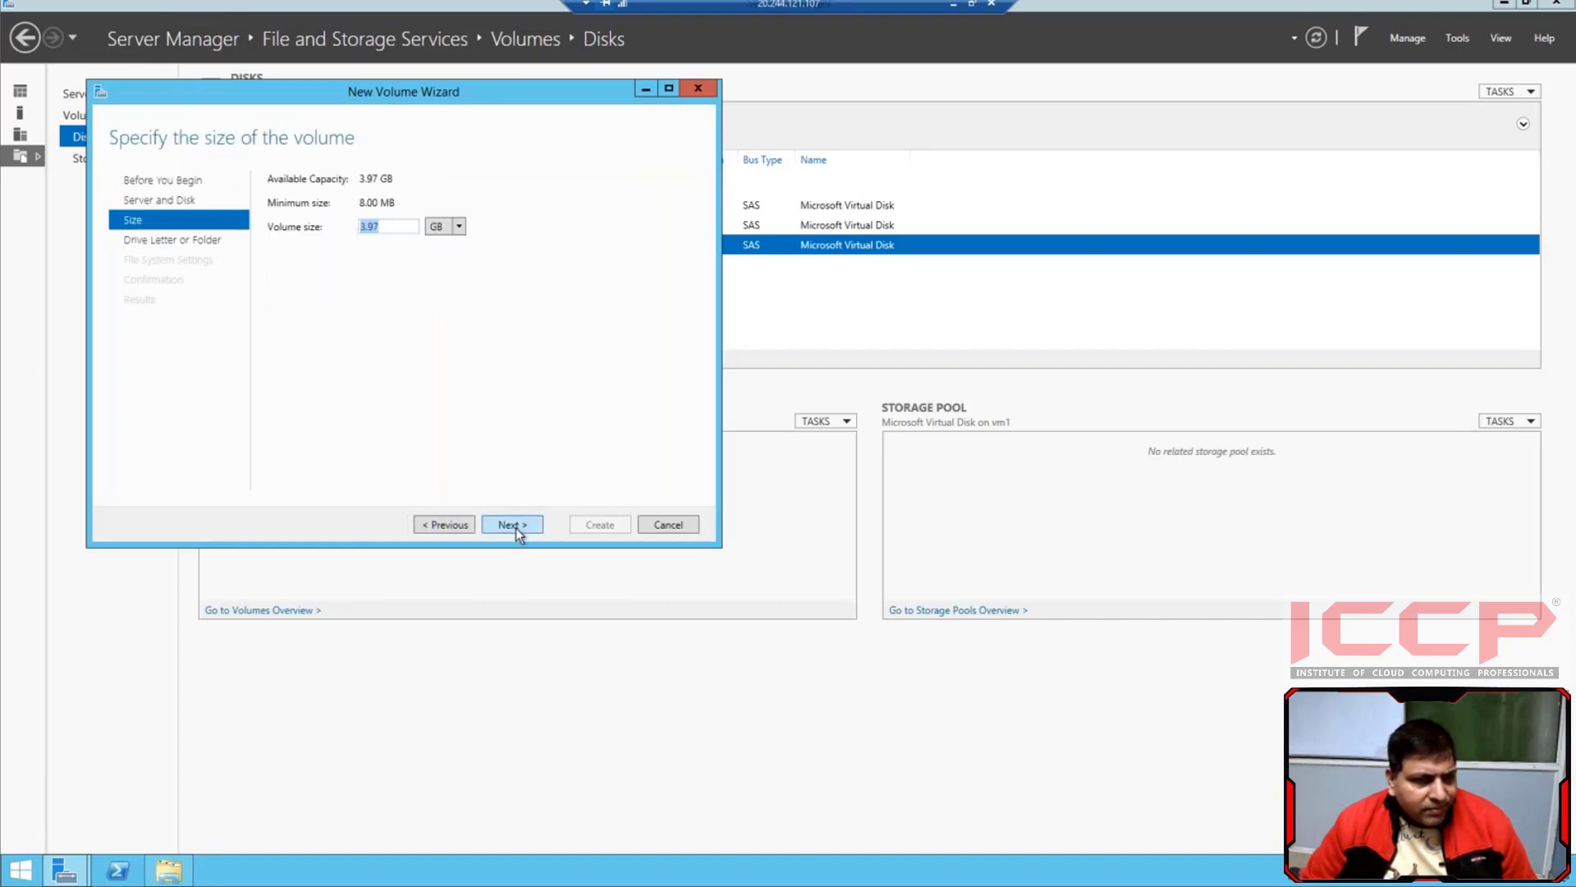
pyautogui.click(515, 525)
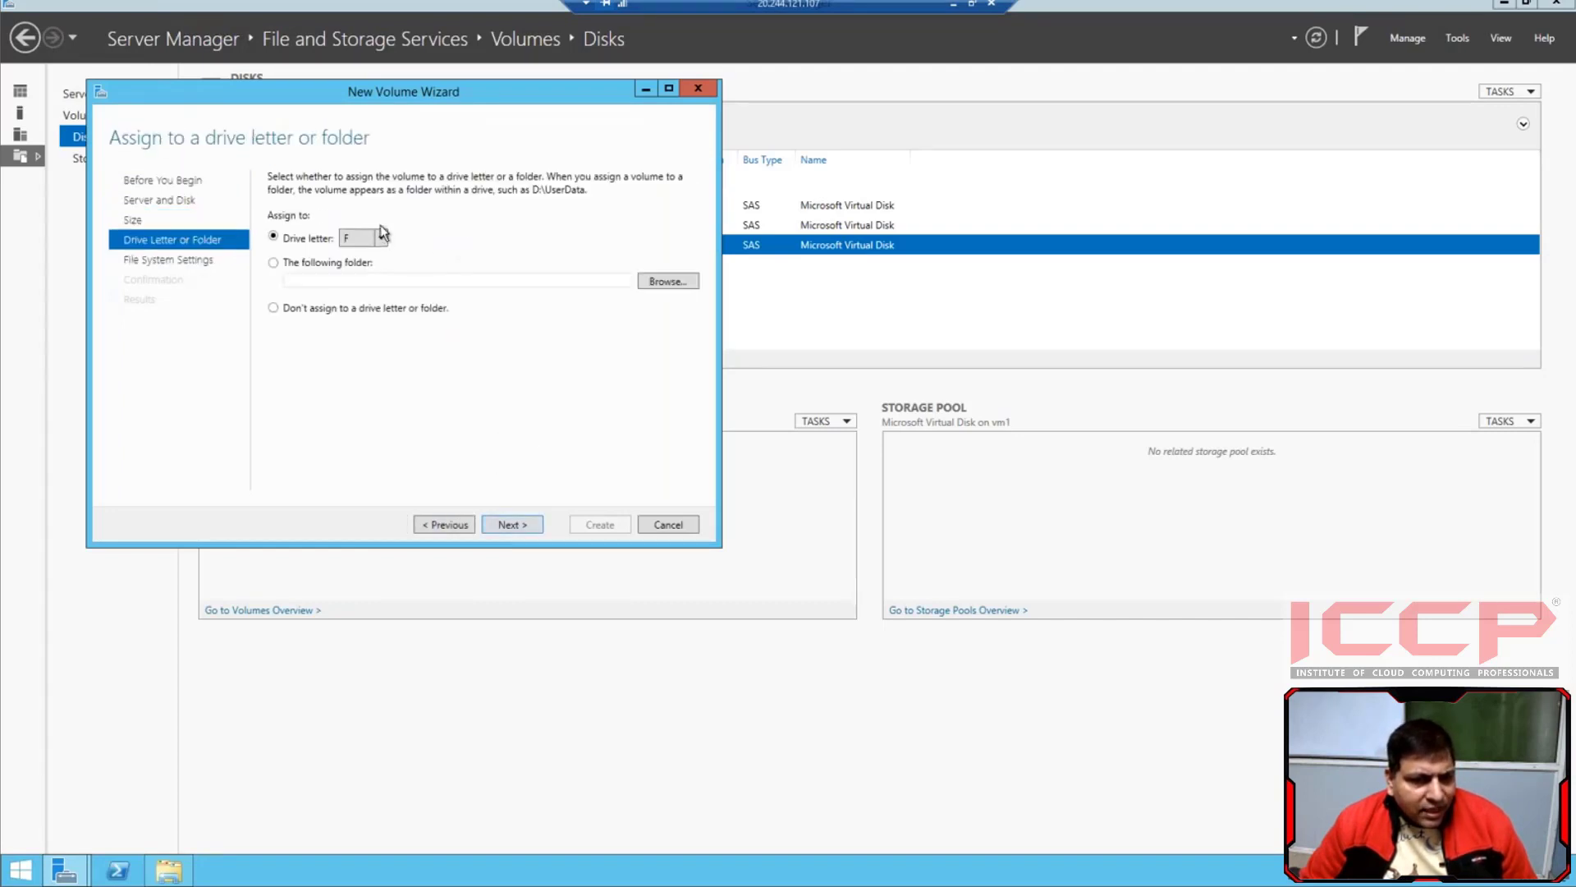
pyautogui.click(381, 238)
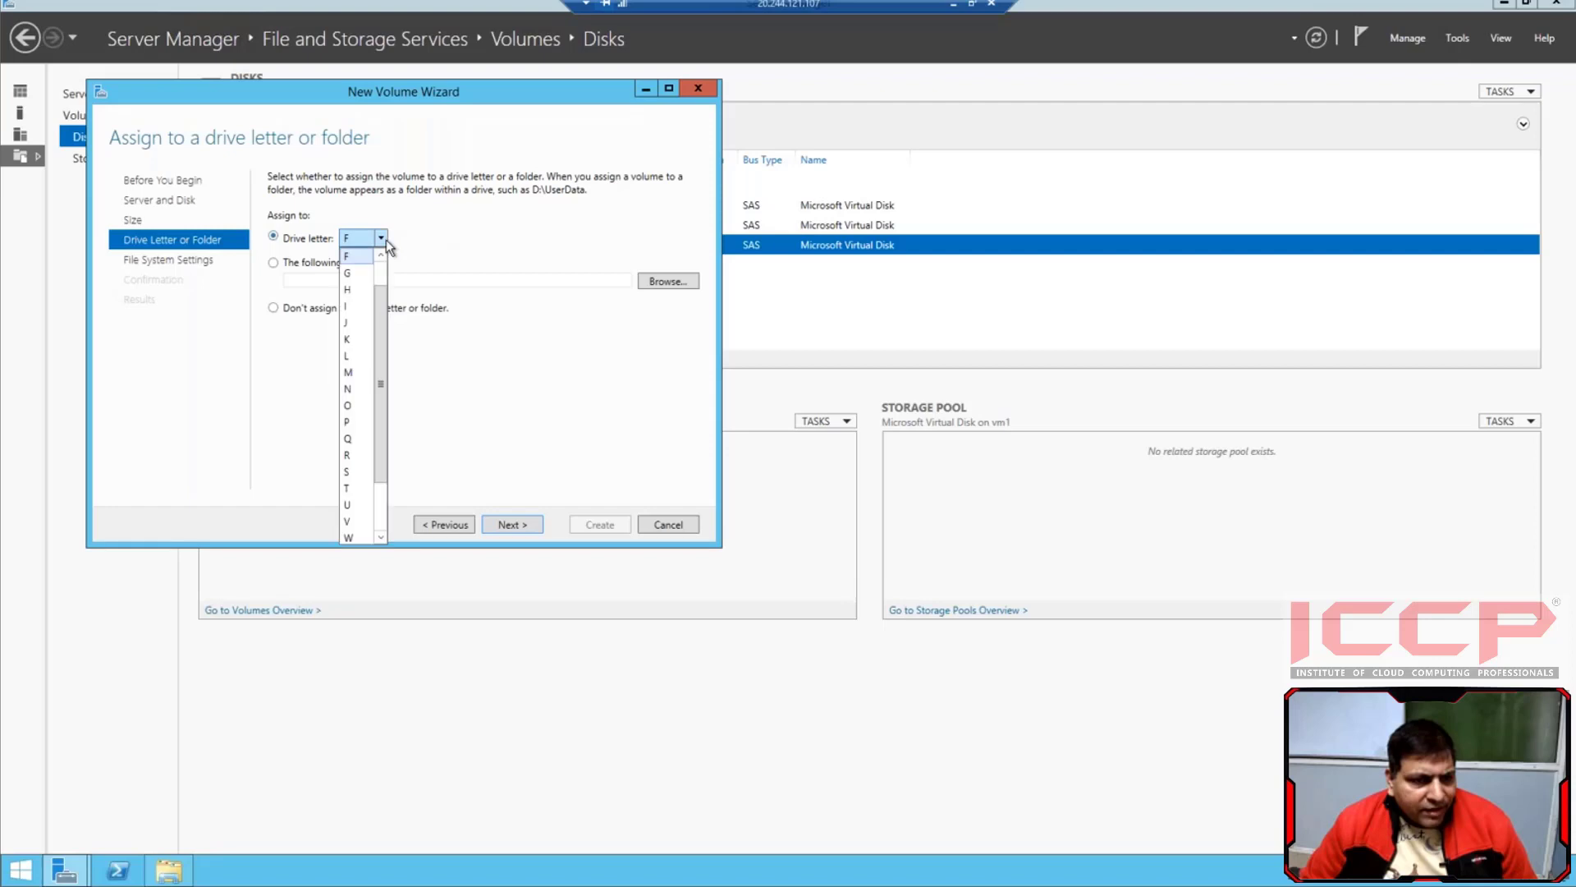
pyautogui.click(352, 289)
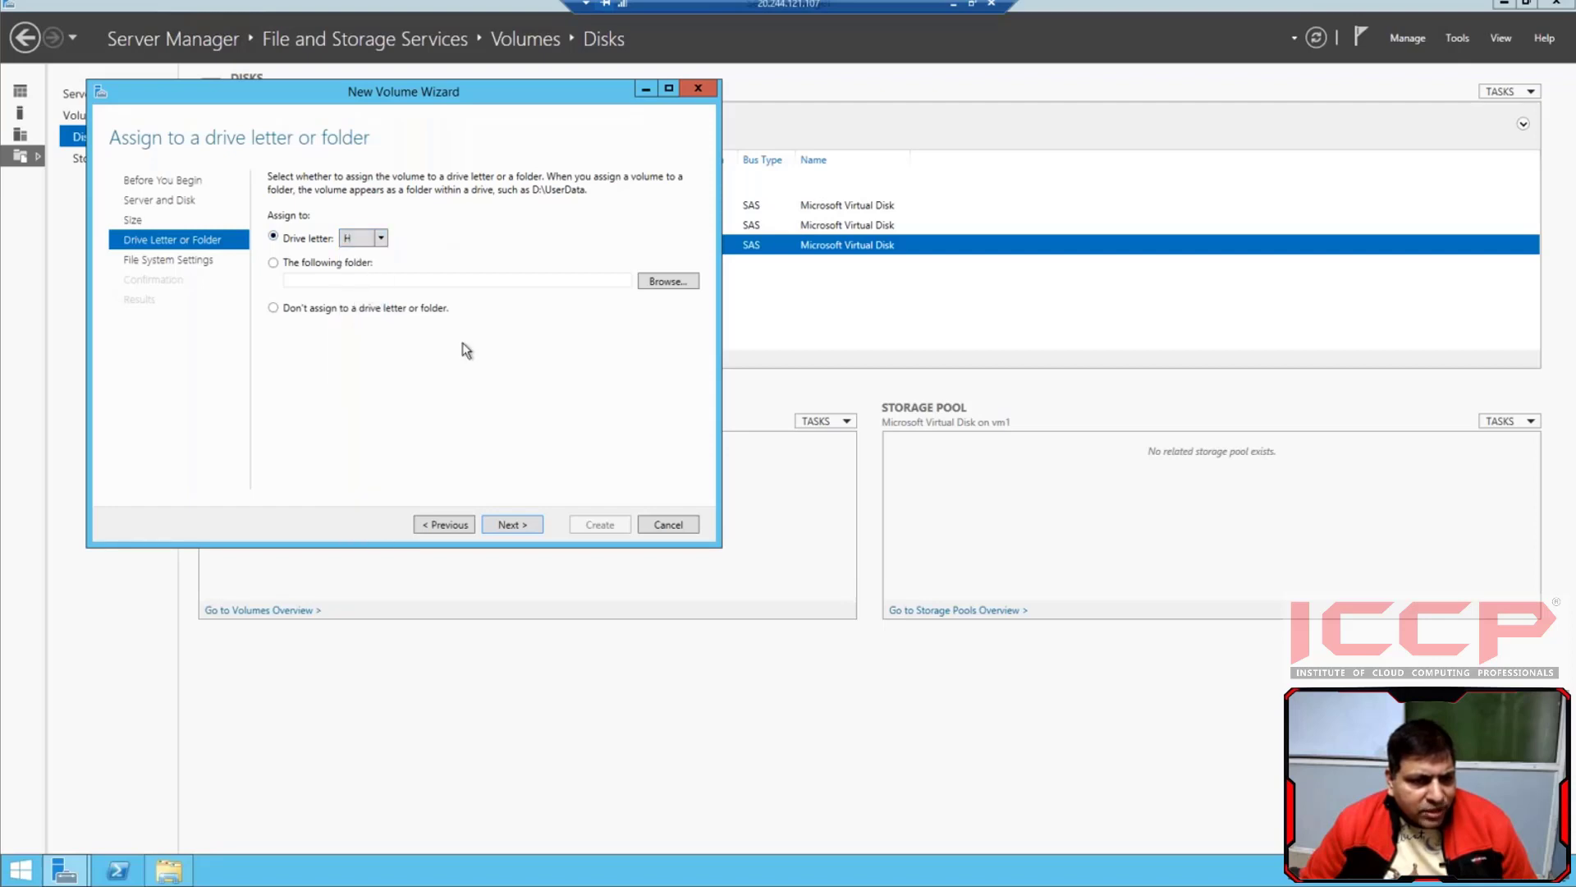
pyautogui.click(504, 523)
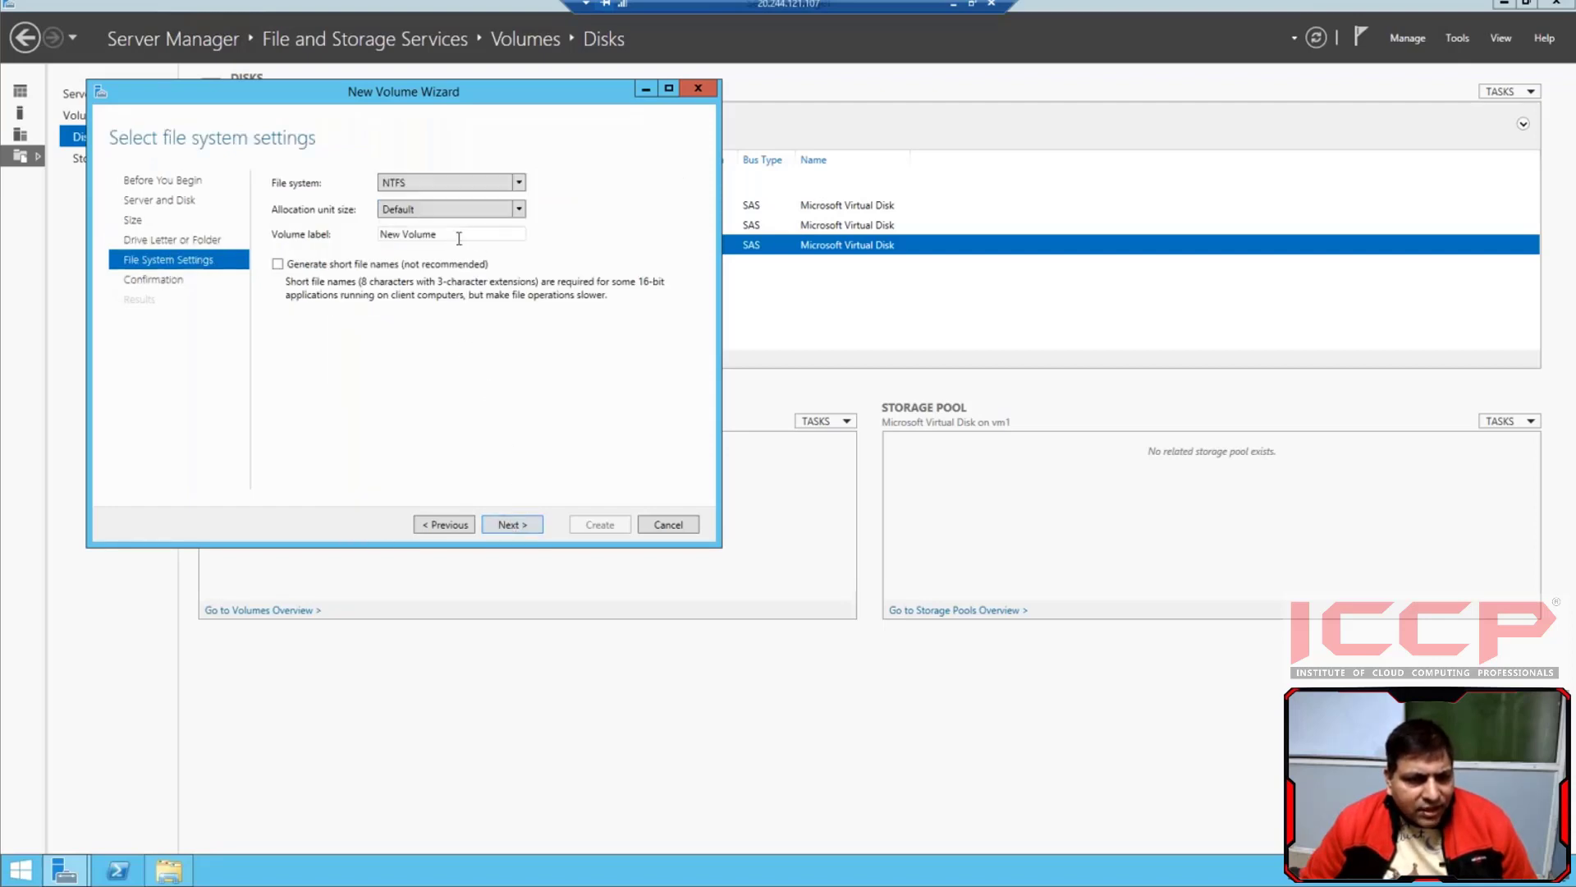
# Label the NTFS volume "Cloud DATA", create it, and close the wizard
pyautogui.tripleClick(393, 233)
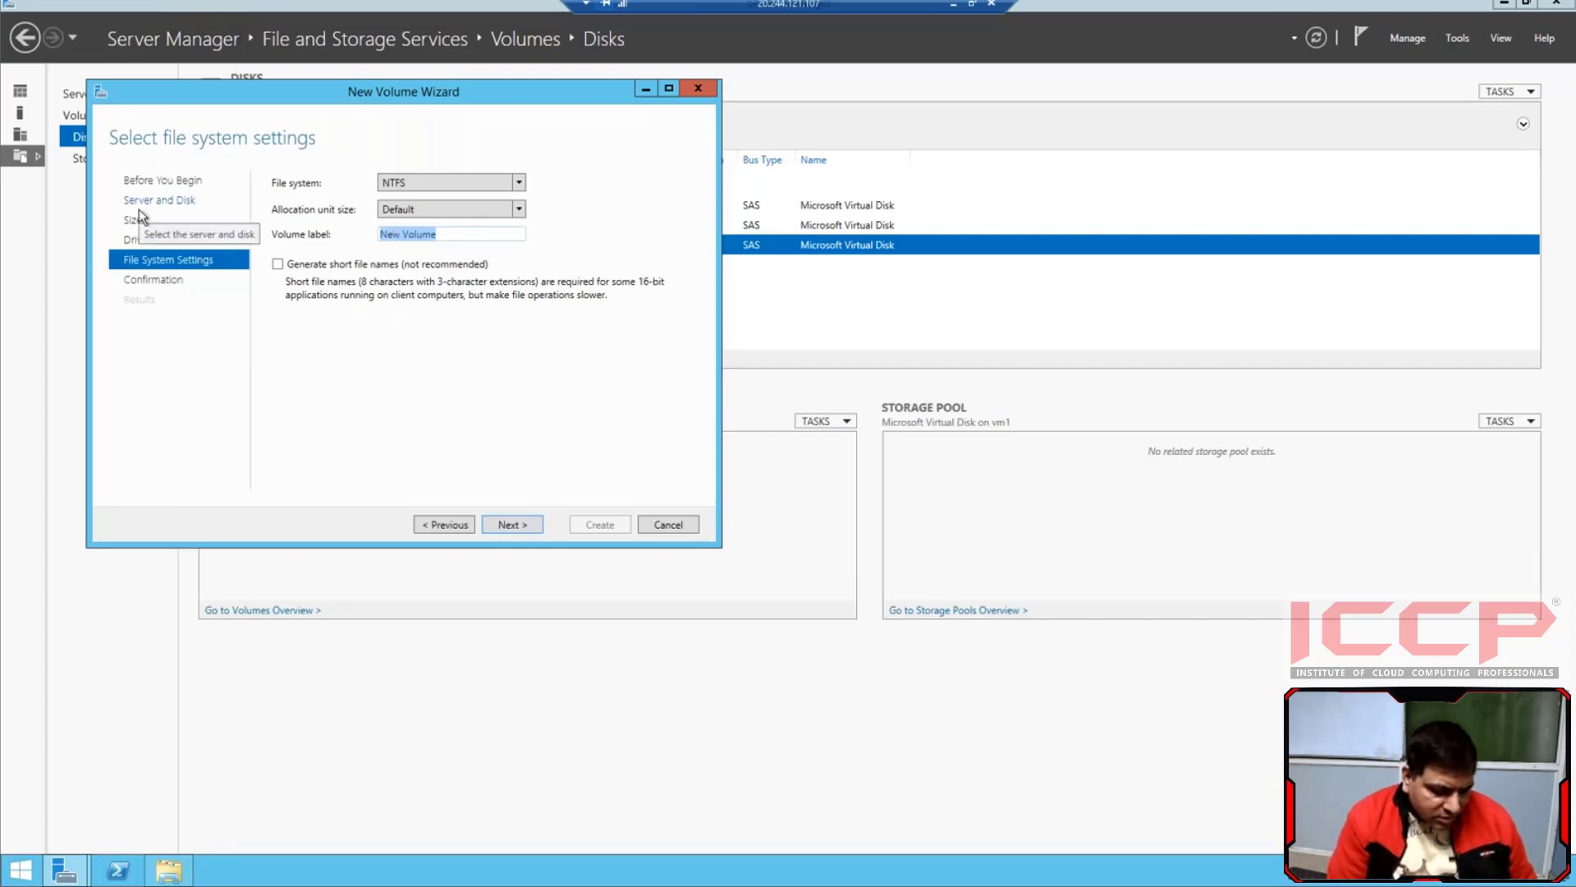
pyautogui.write('Cloud')
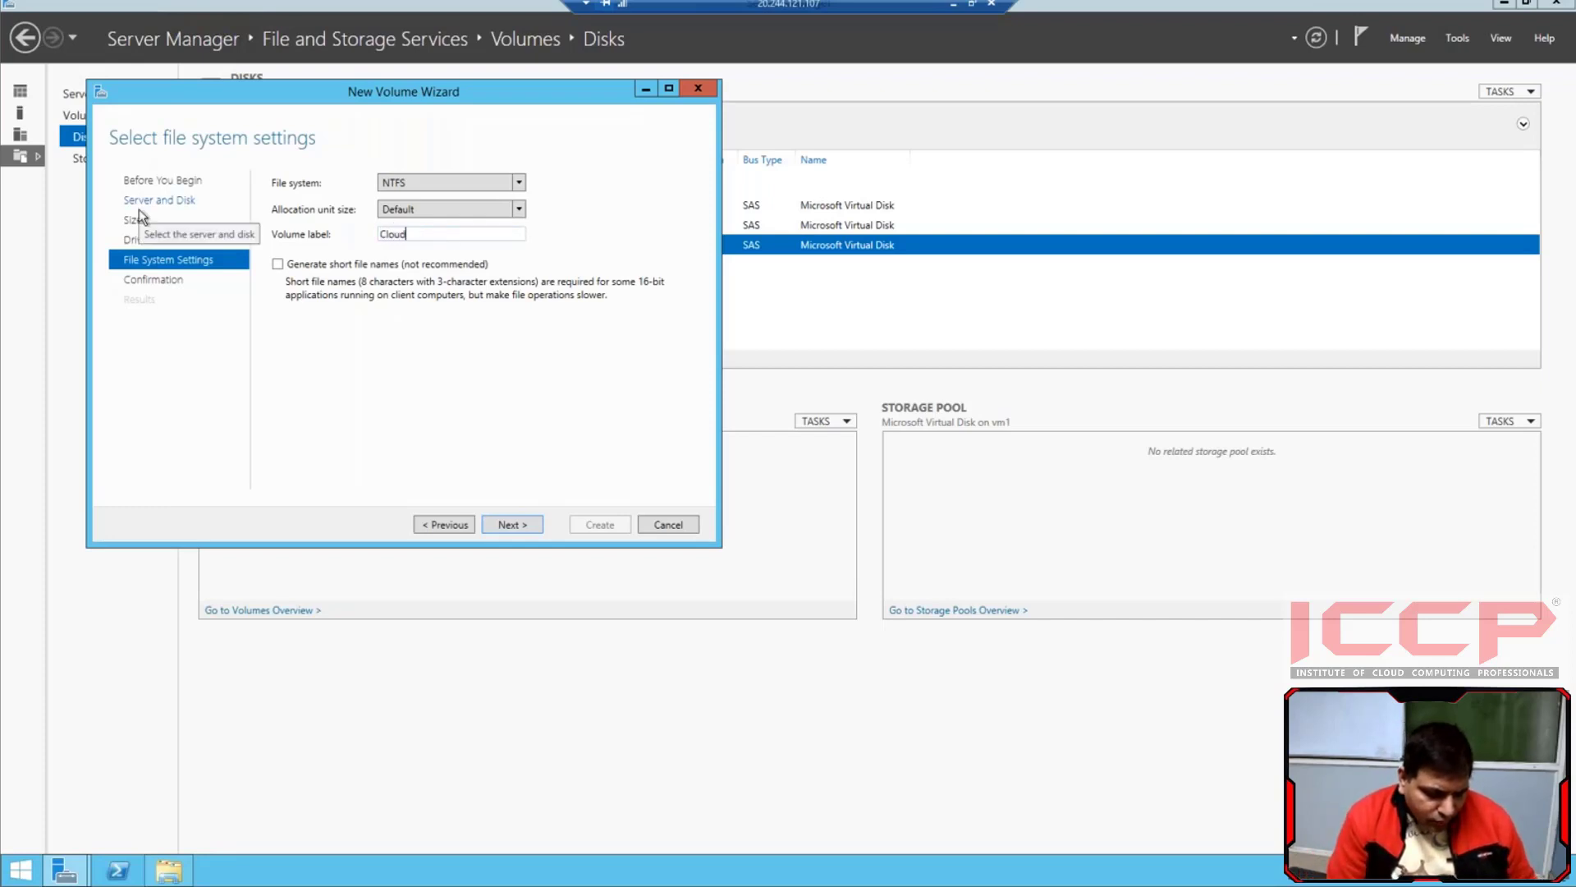
pyautogui.write(' DATA')
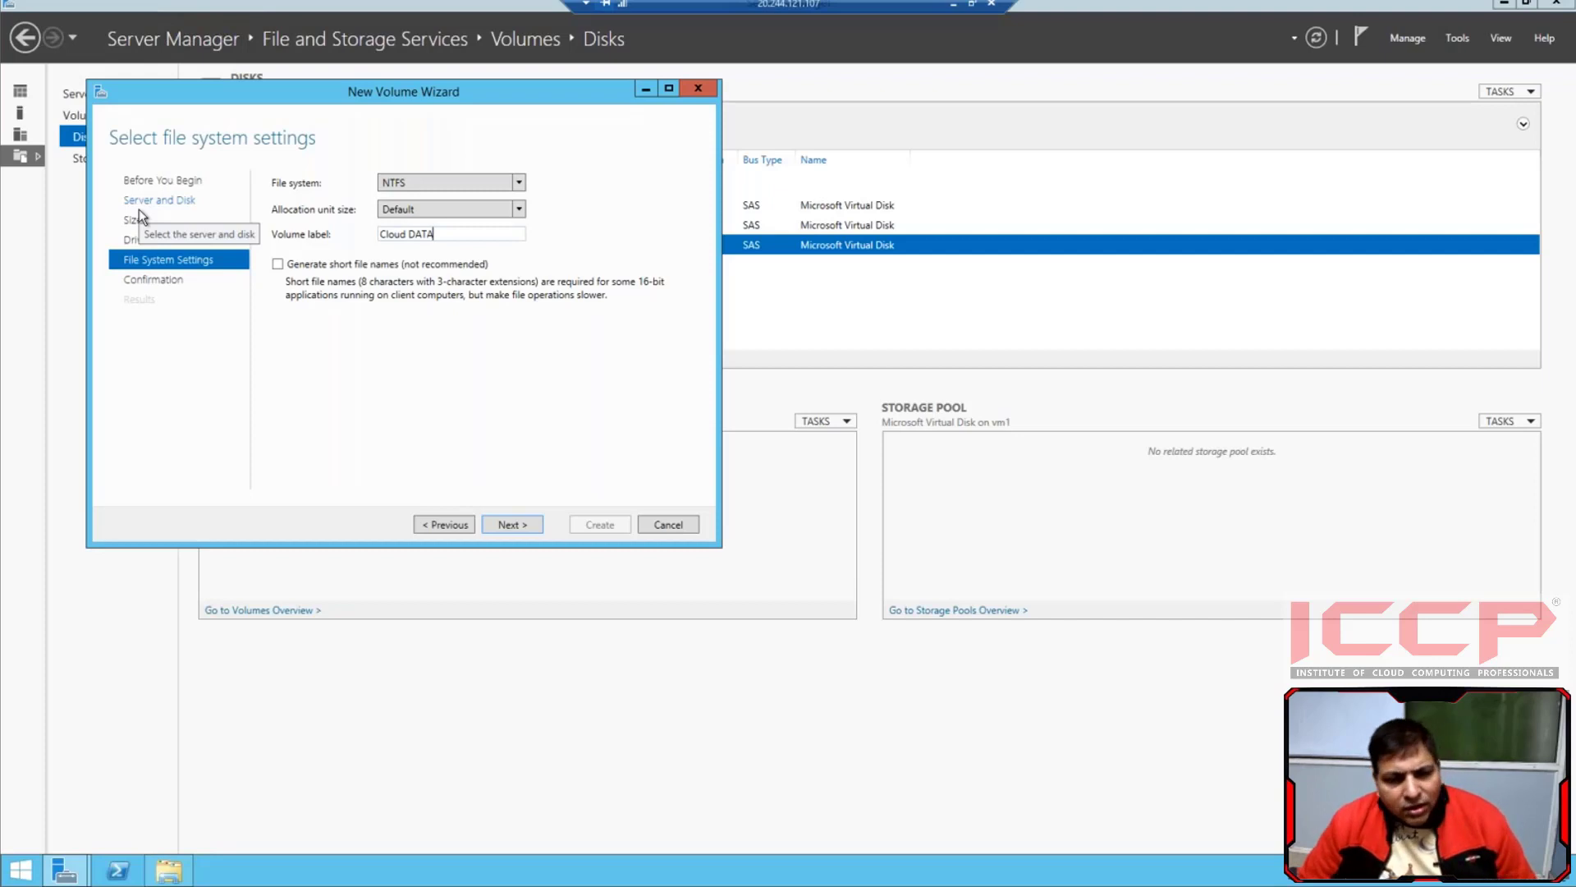
pyautogui.click(506, 525)
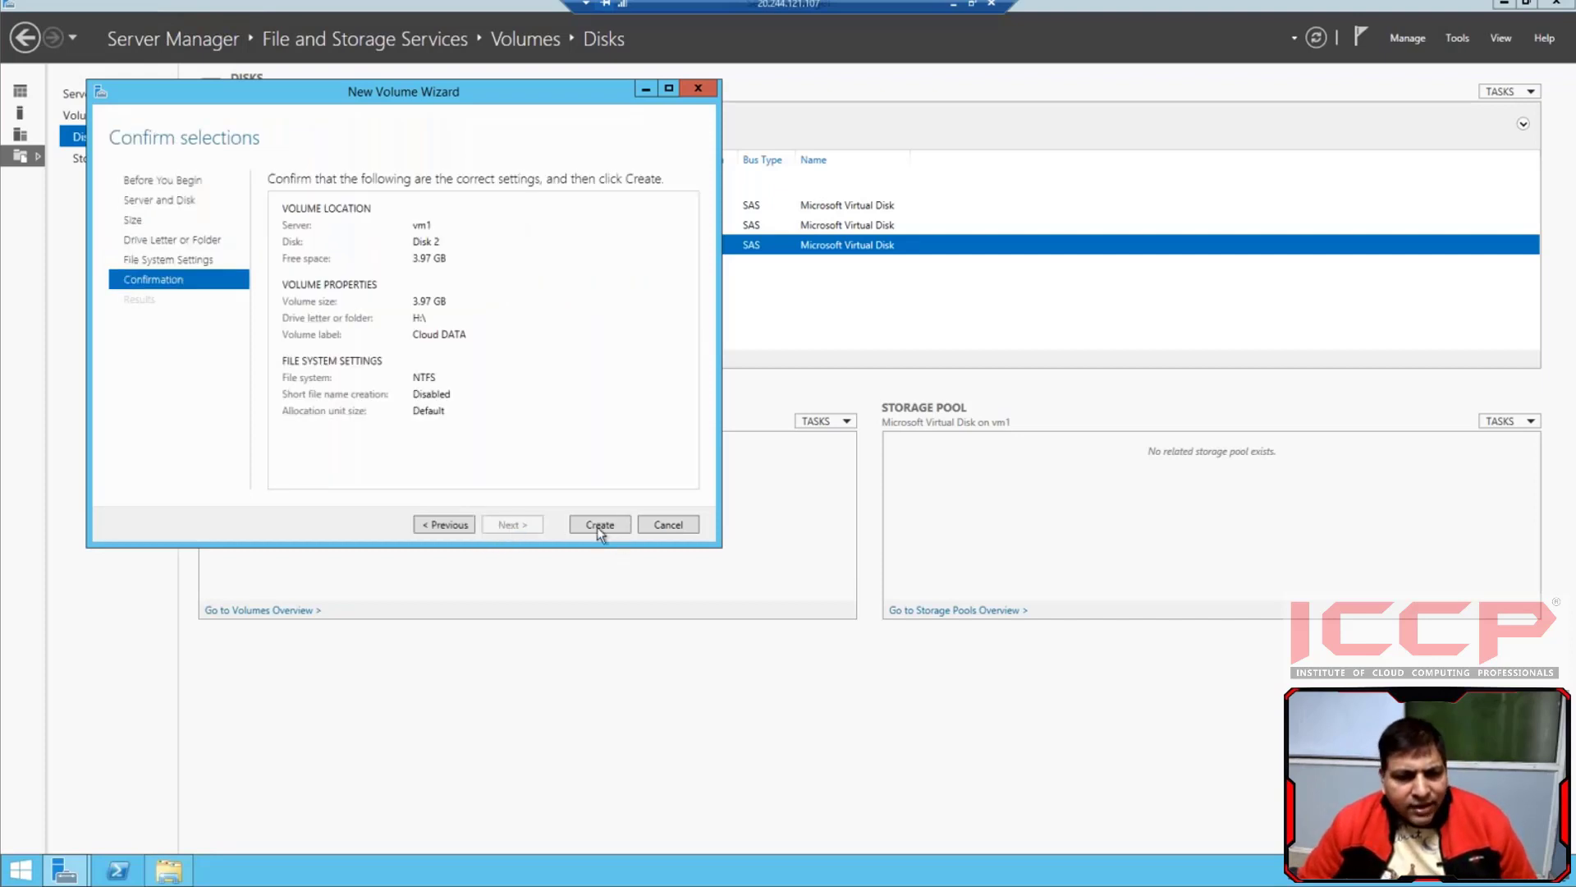
pyautogui.click(598, 525)
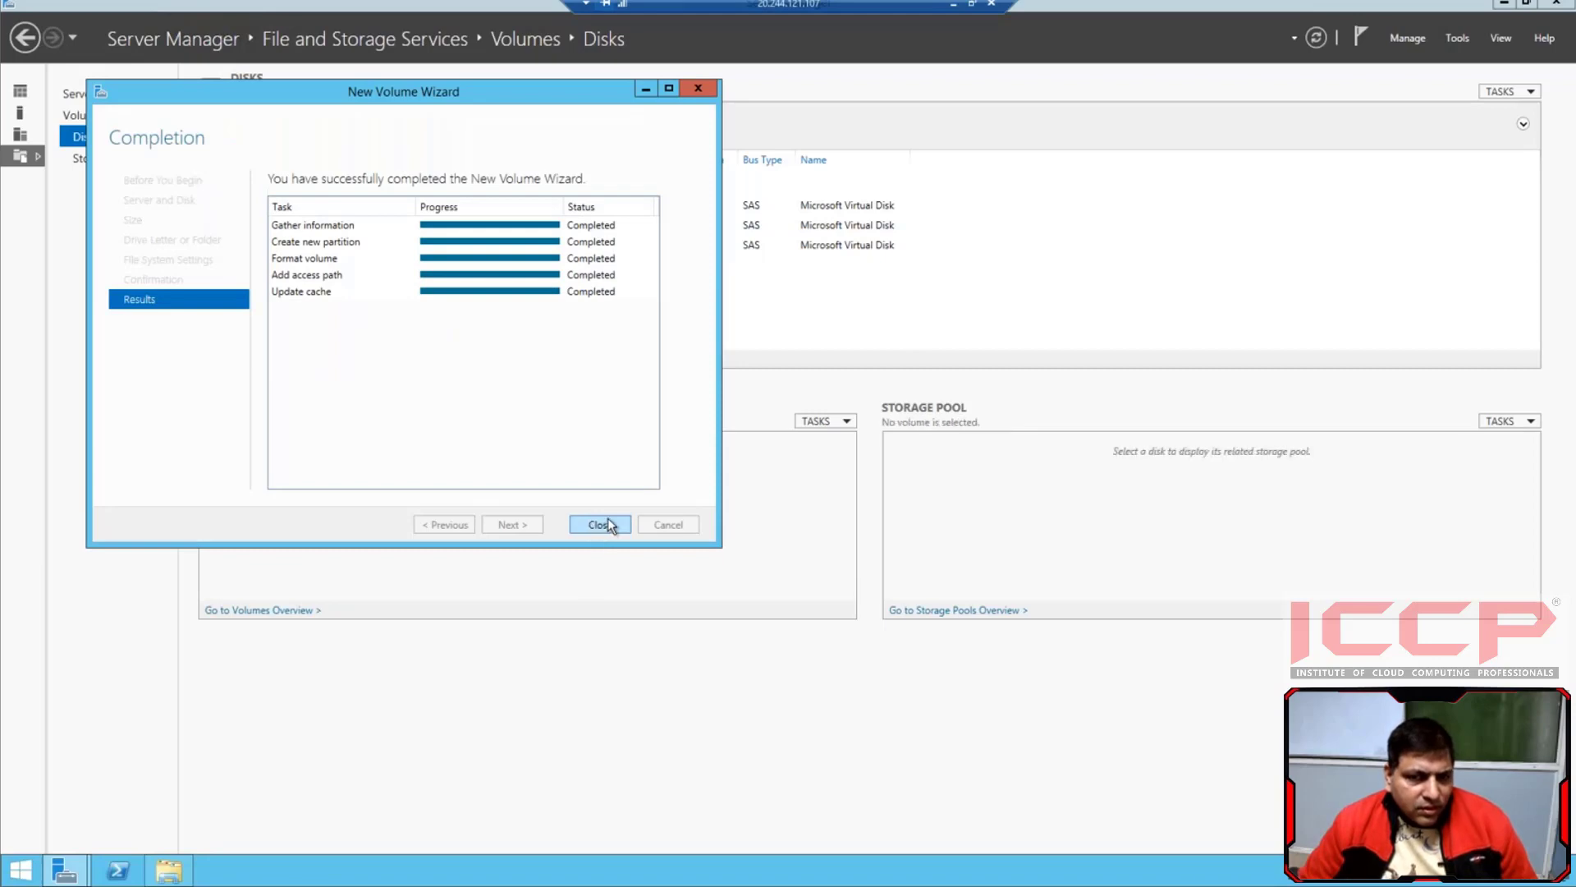
pyautogui.click(606, 524)
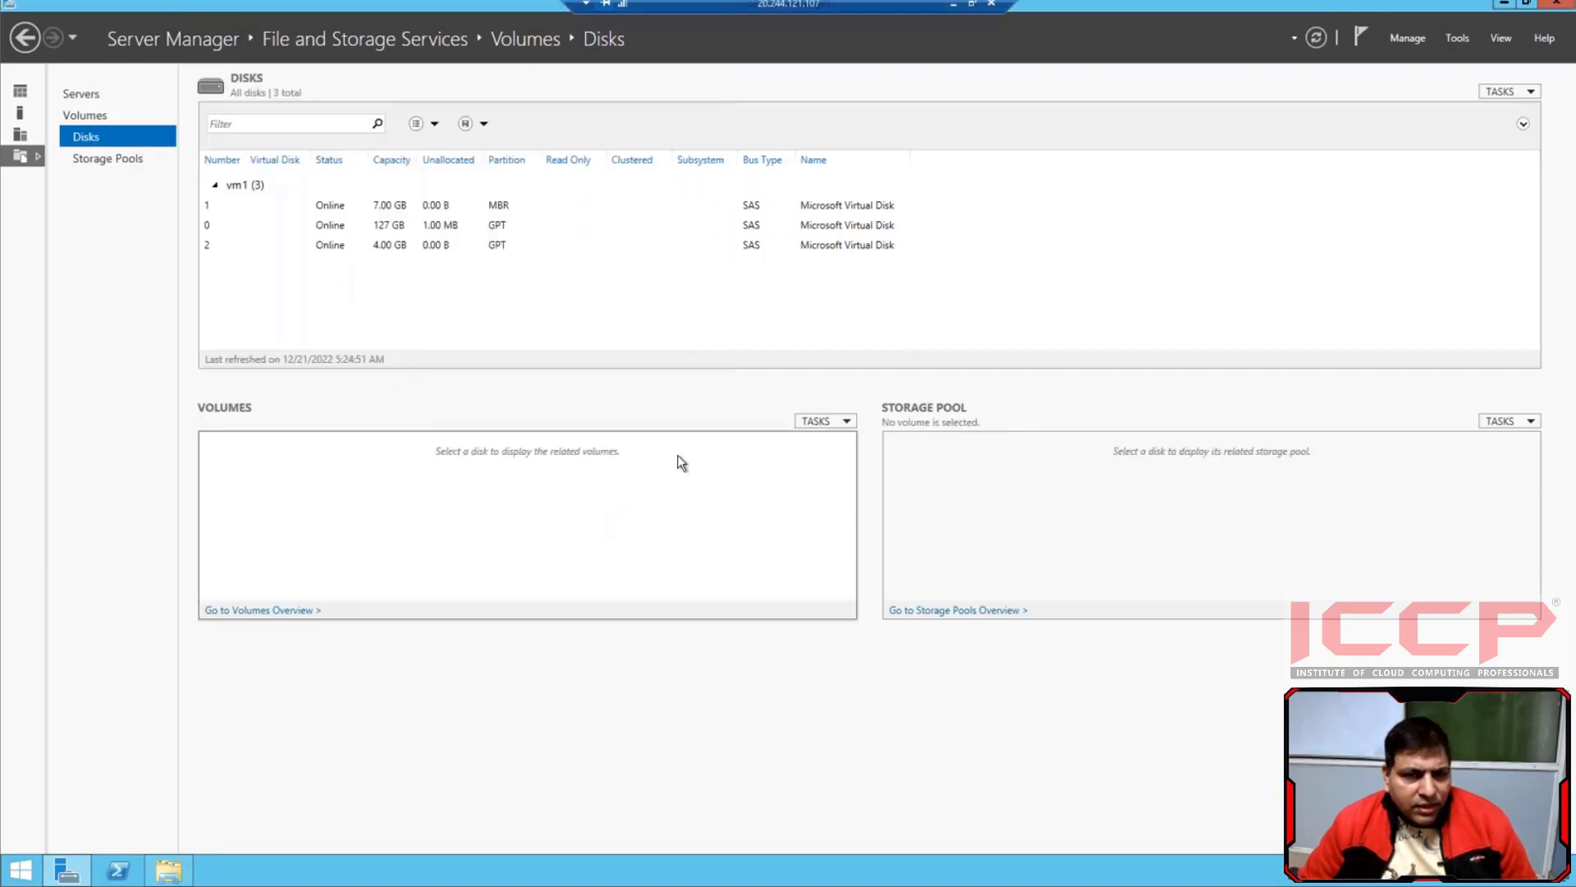
# Open the Cloud DATA (H:) drive on vm1 and create a new folder in it
pyautogui.click(950, 5)
pyautogui.click(666, 871)
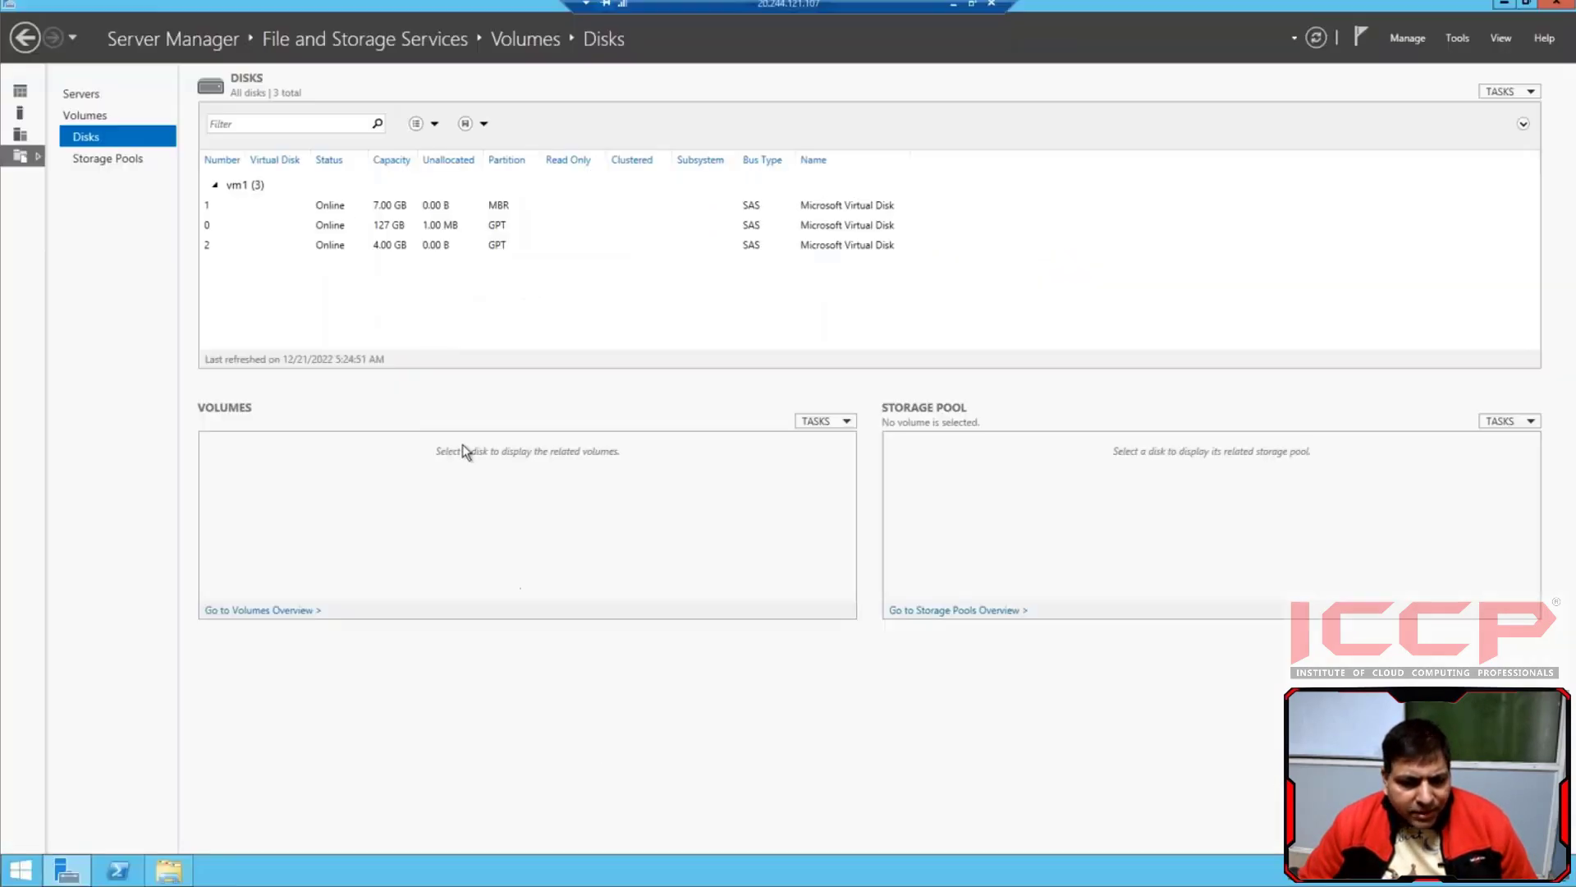
pyautogui.click(168, 870)
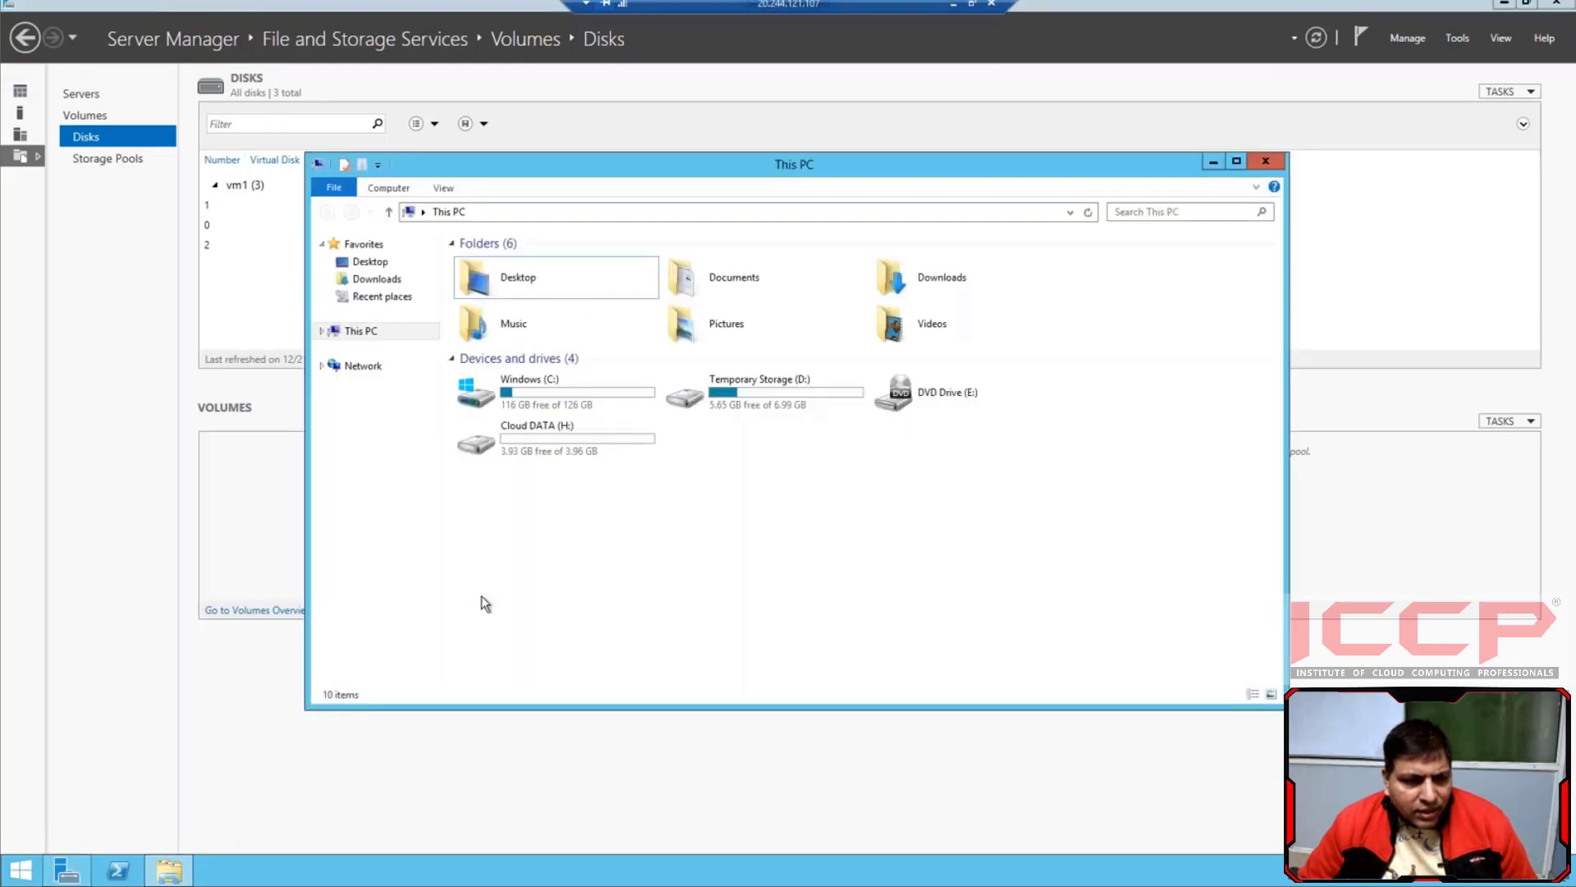
pyautogui.doubleClick(540, 430)
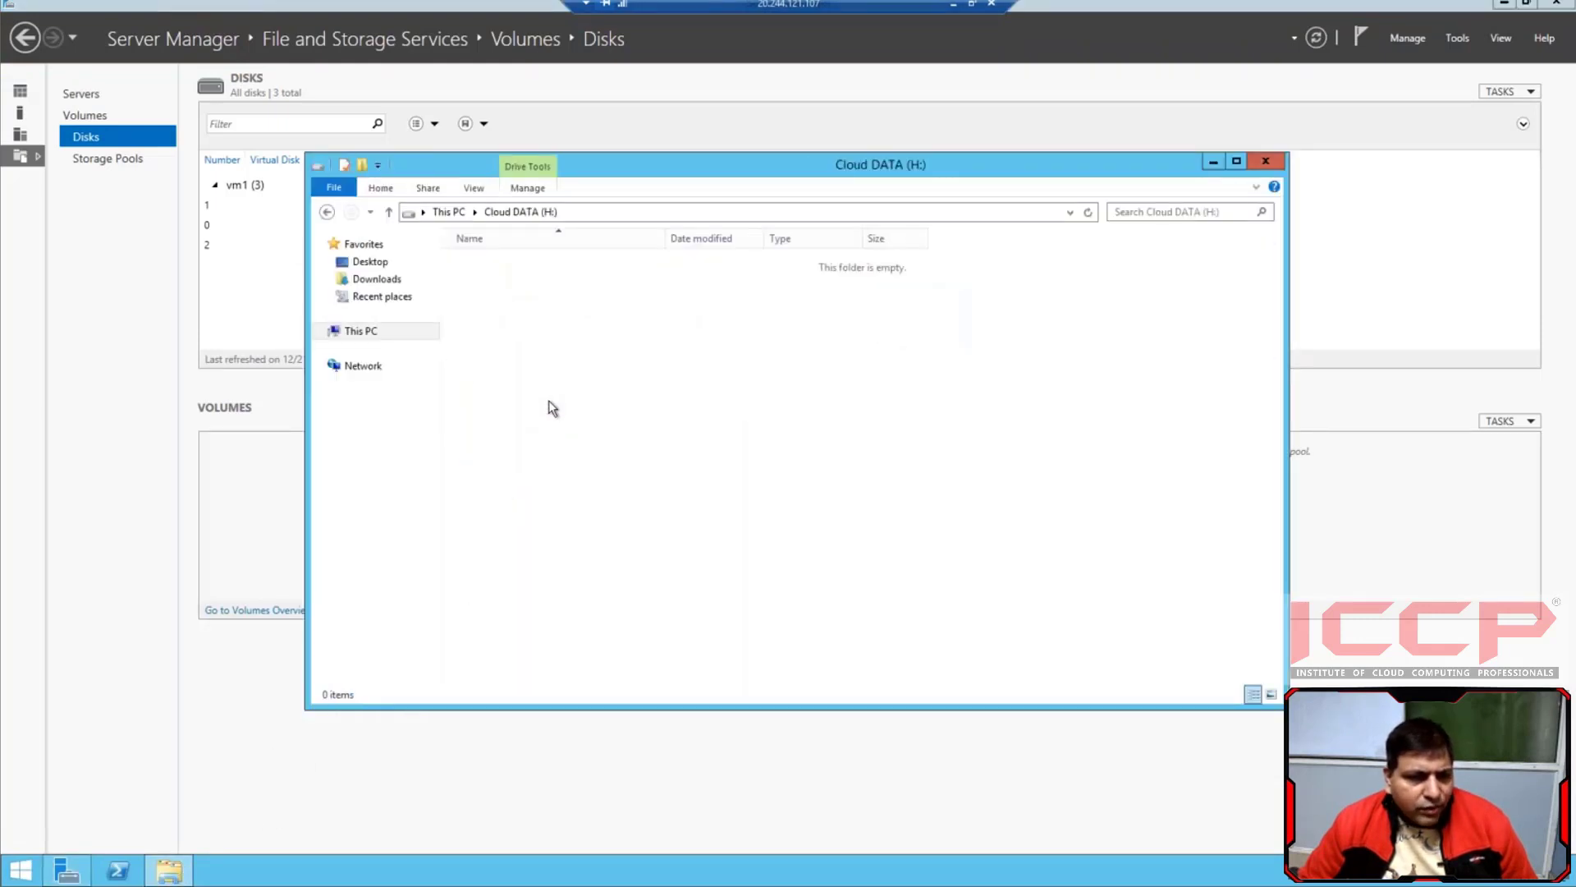
pyautogui.rightClick(568, 354)
pyautogui.moveTo(617, 524)
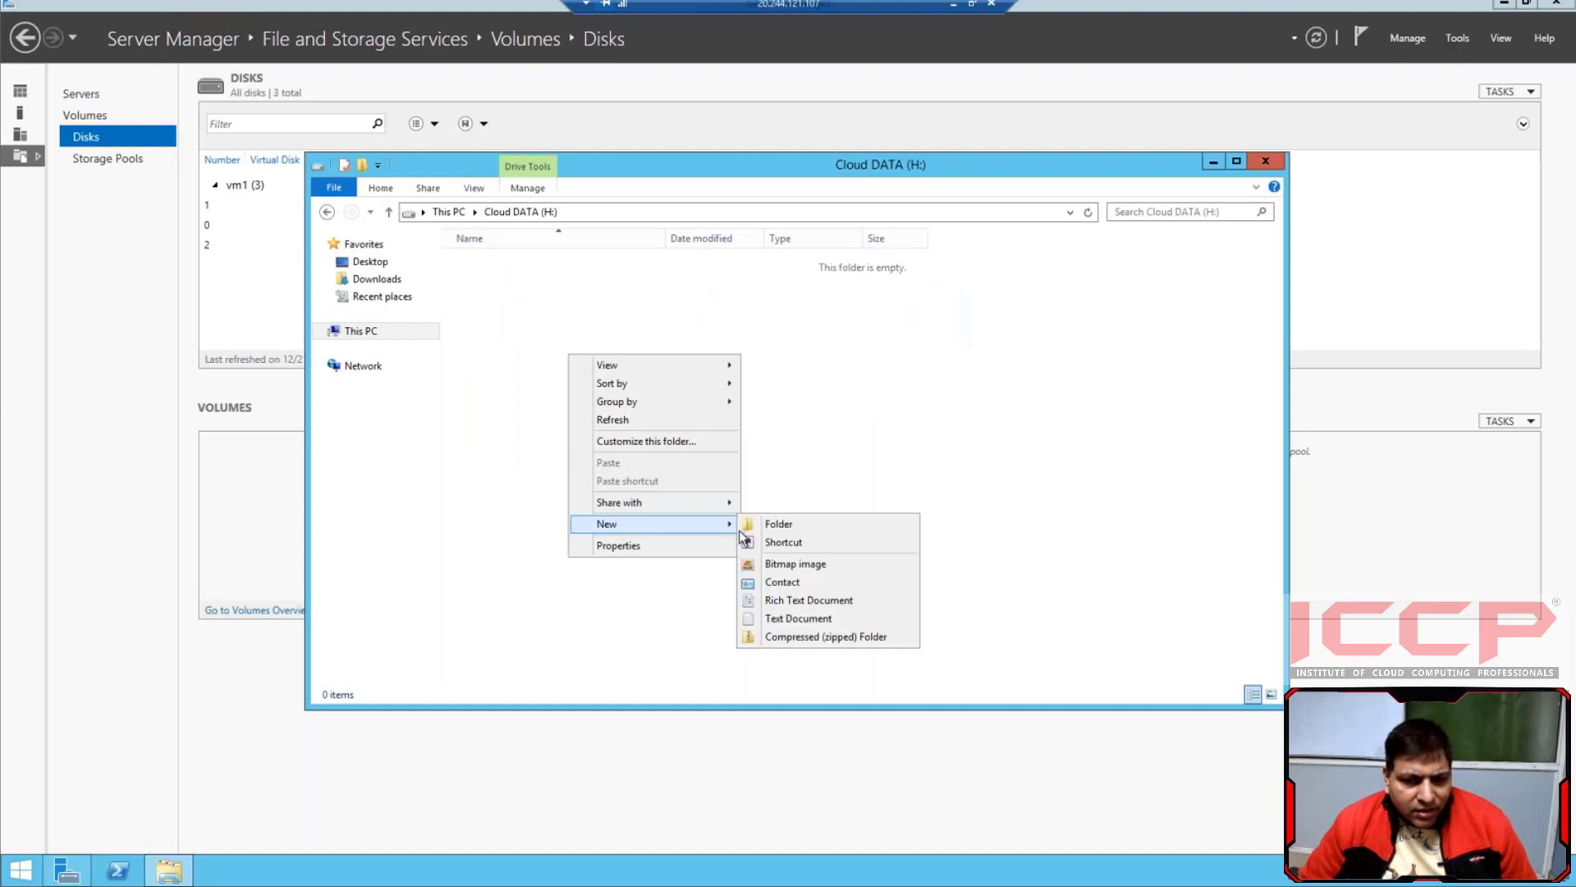
pyautogui.click(775, 525)
pyautogui.rightClick(692, 475)
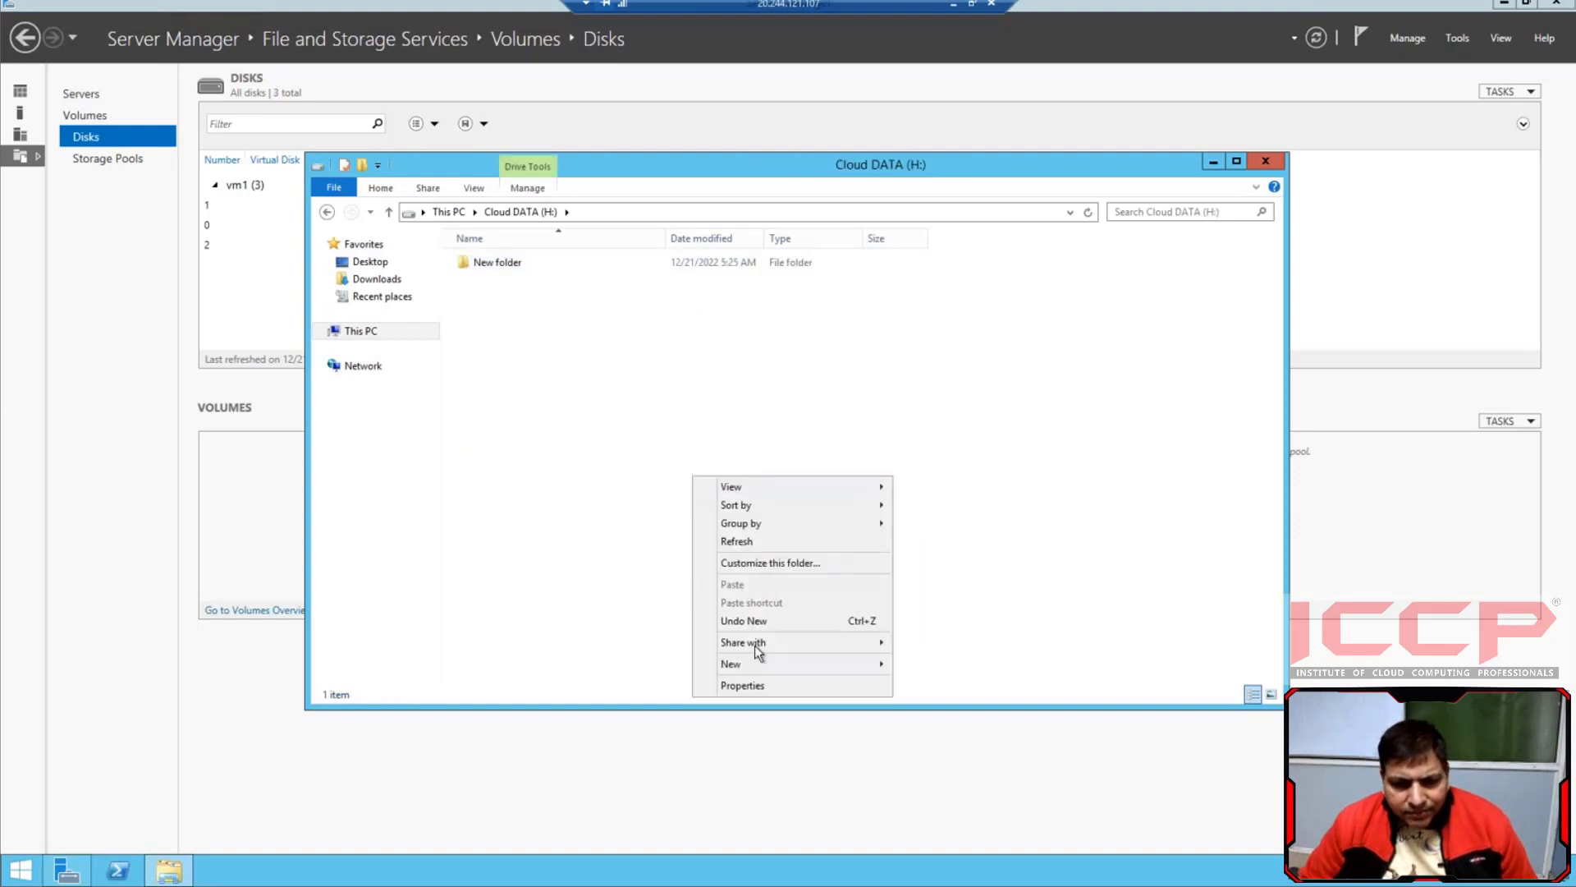
pyautogui.moveTo(750, 666)
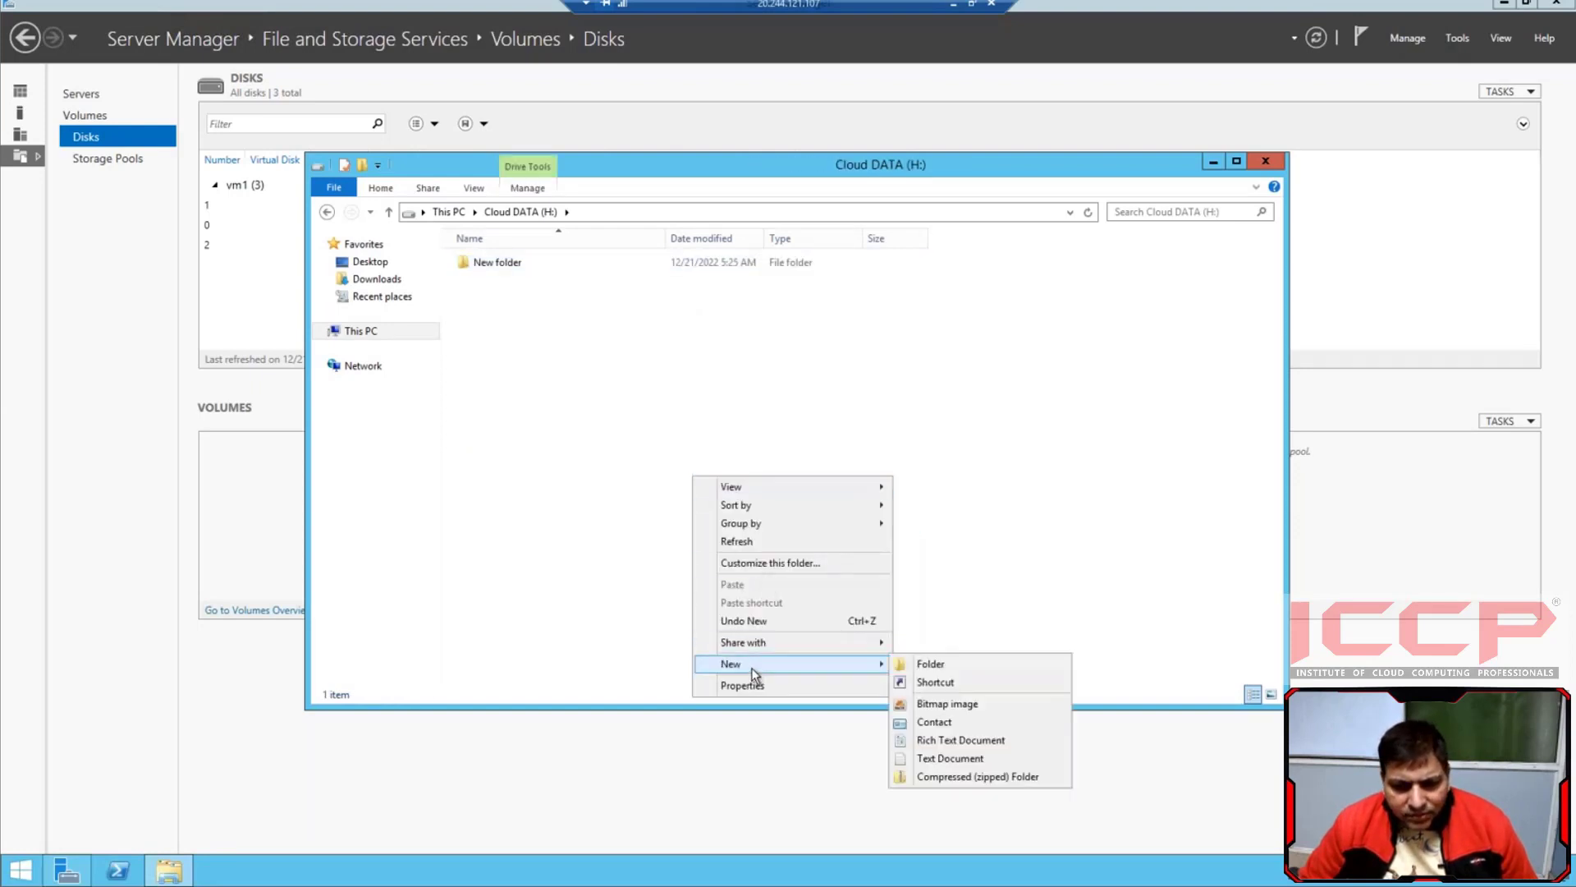
pyautogui.click(936, 719)
# Create a new rich text document and a new text document on the Cloud DATA (H:) drive
pyautogui.rightClick(752, 441)
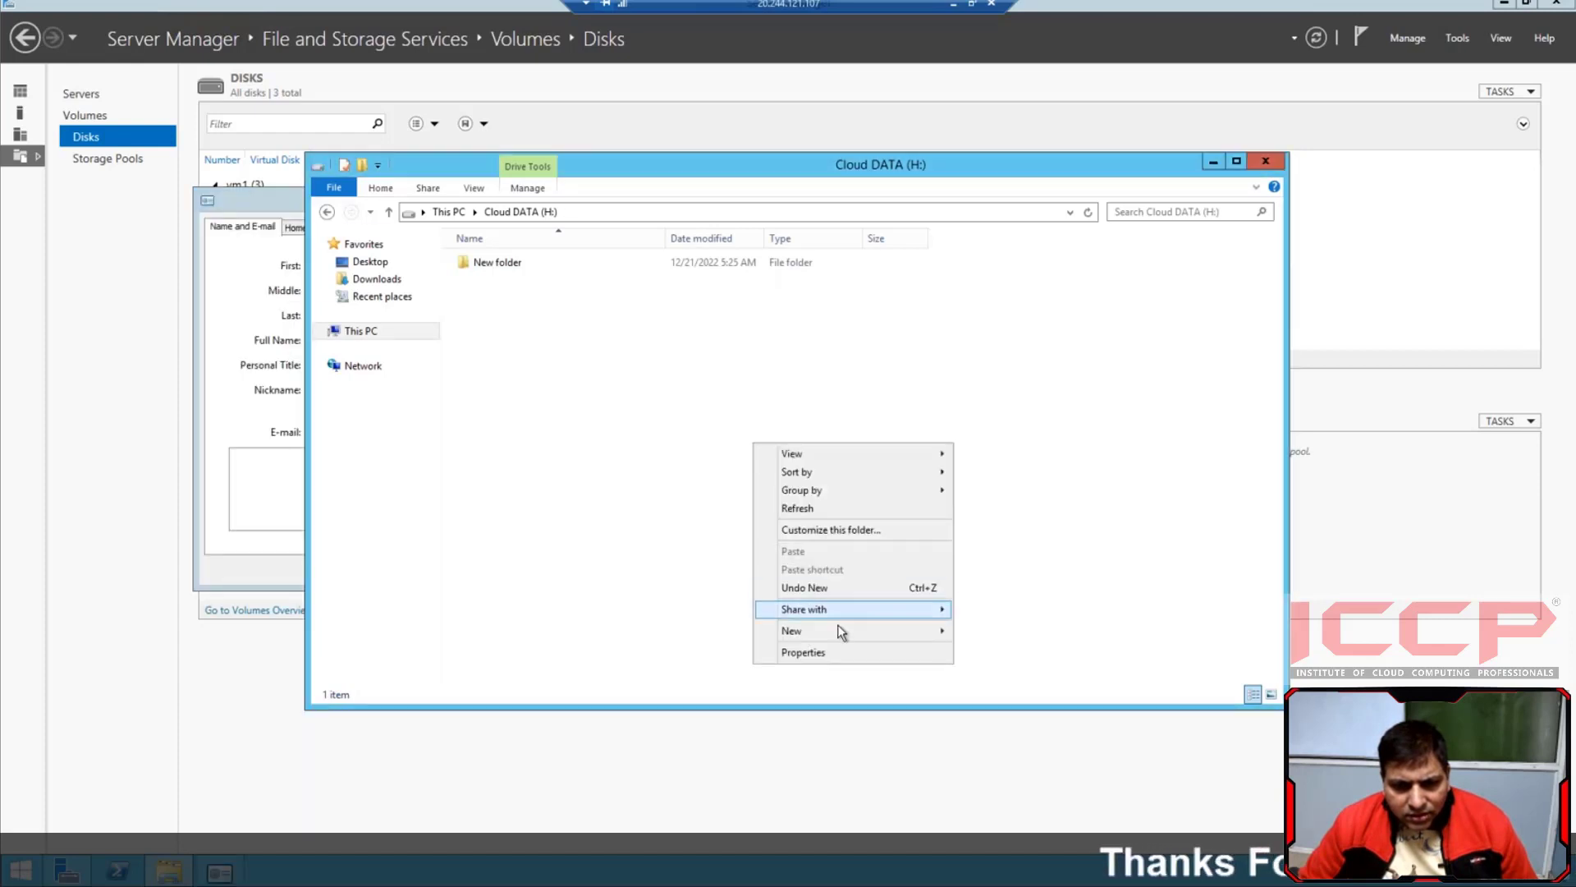
pyautogui.moveTo(842, 632)
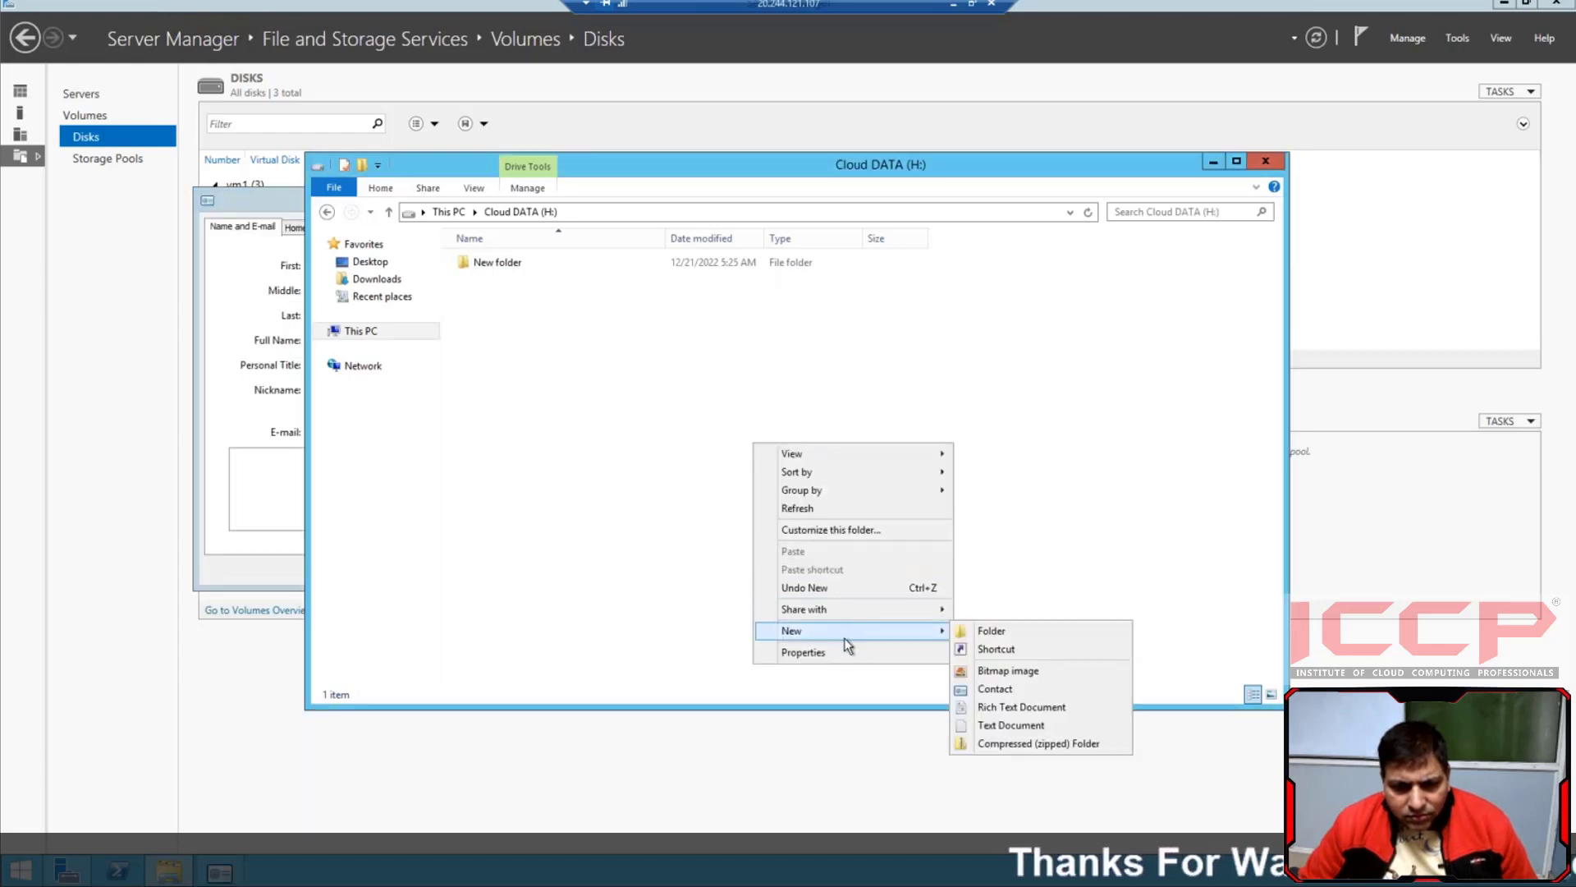
pyautogui.click(1011, 708)
pyautogui.rightClick(851, 568)
pyautogui.moveTo(969, 756)
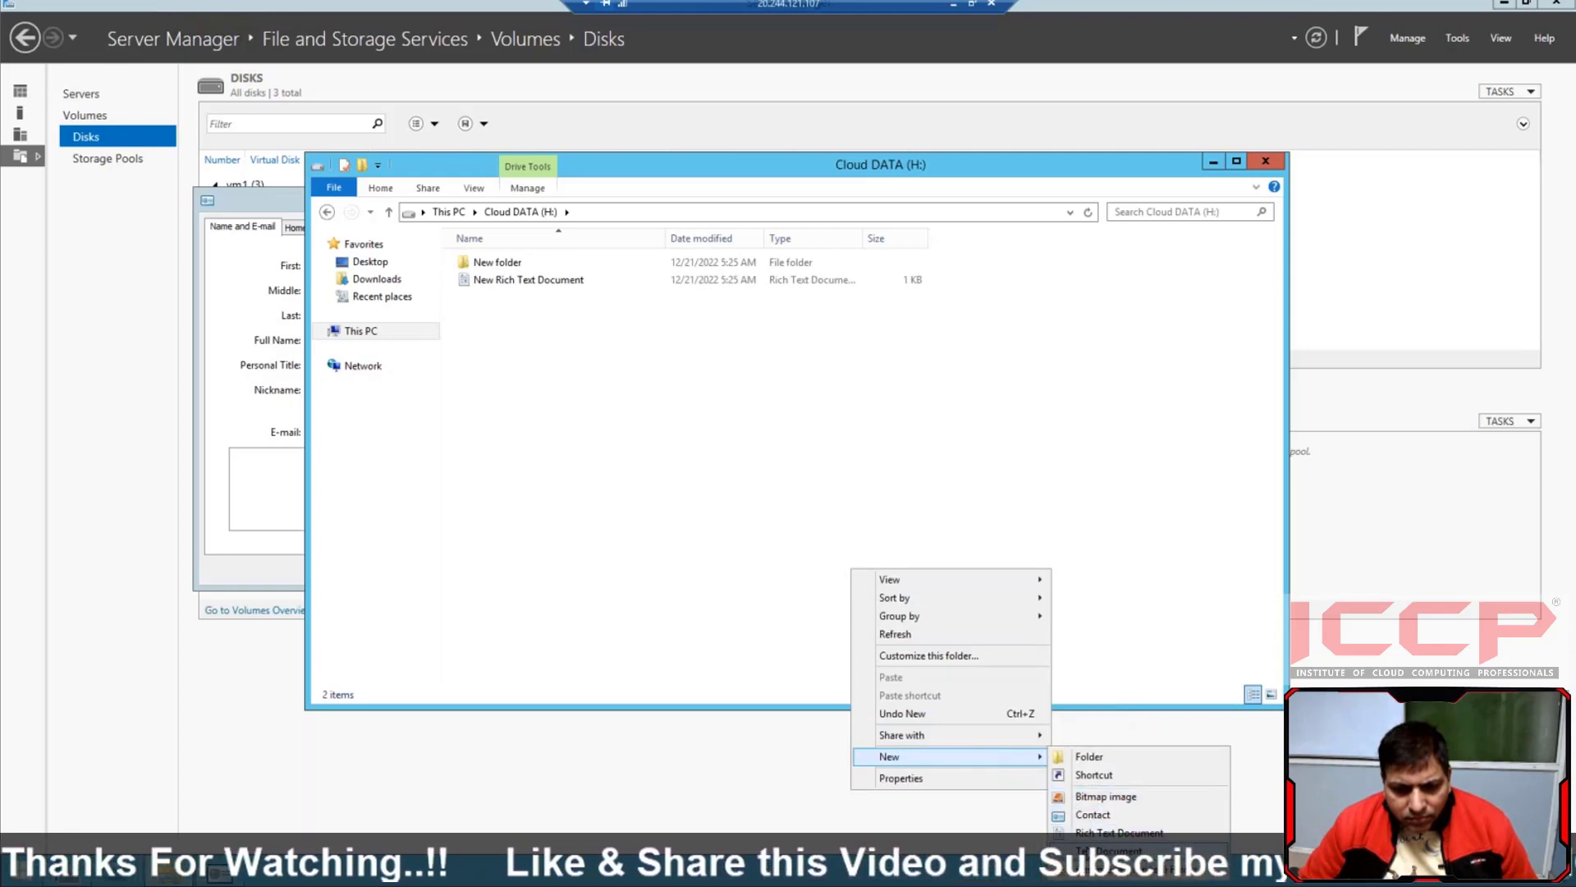
pyautogui.click(1100, 851)
# Duplicate all items on the Cloud DATA drive many times, and close the drive window and the blank contact's properties
pyautogui.click(914, 542)
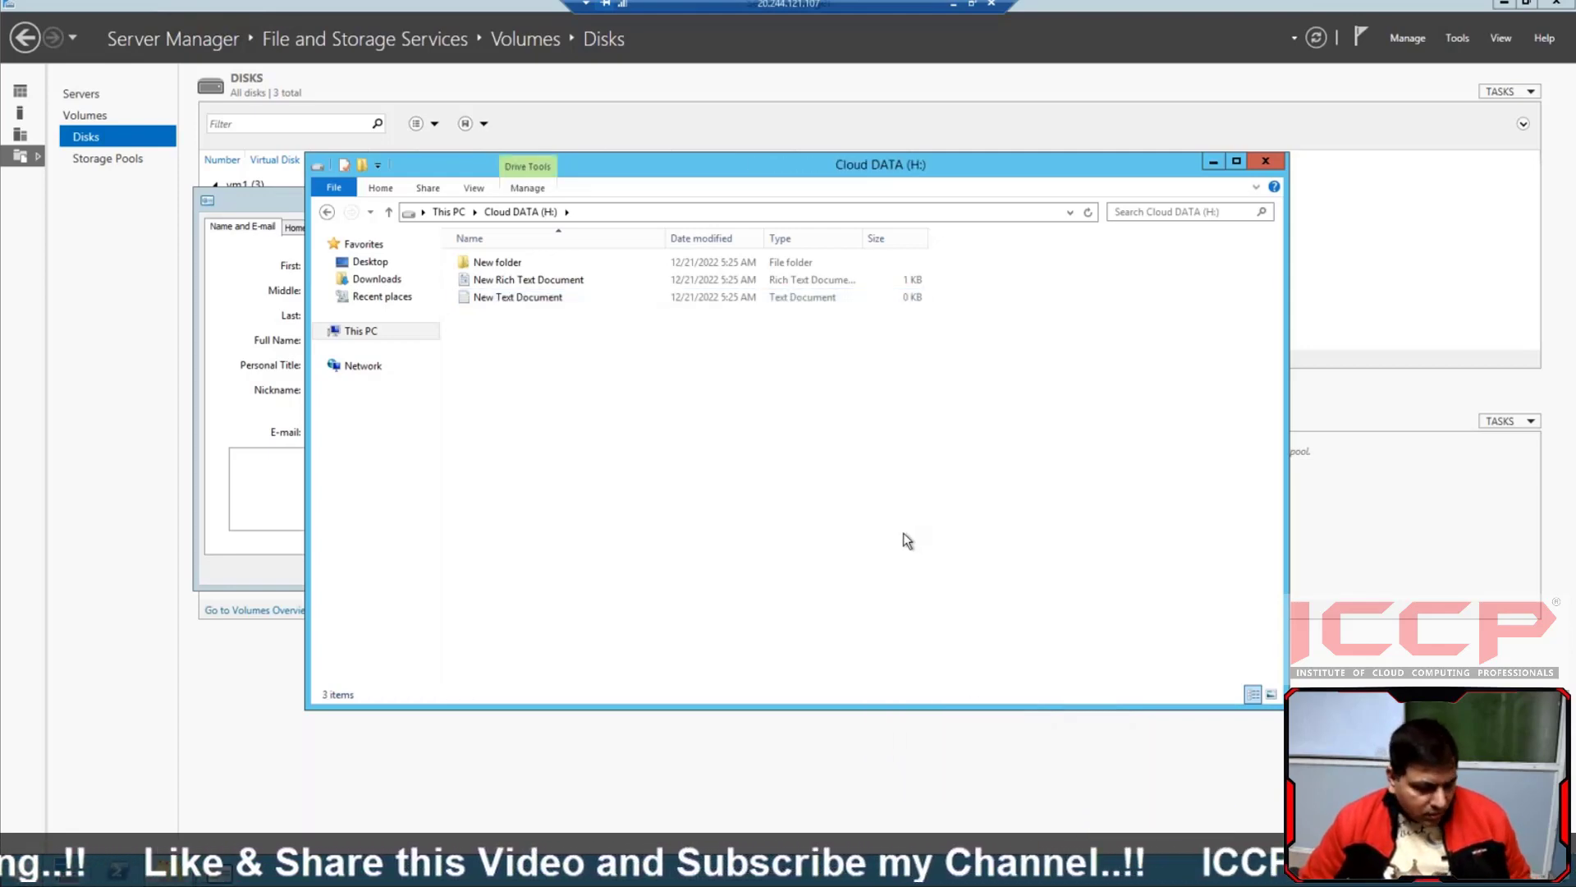
pyautogui.hotkey('ctrl', 'a')
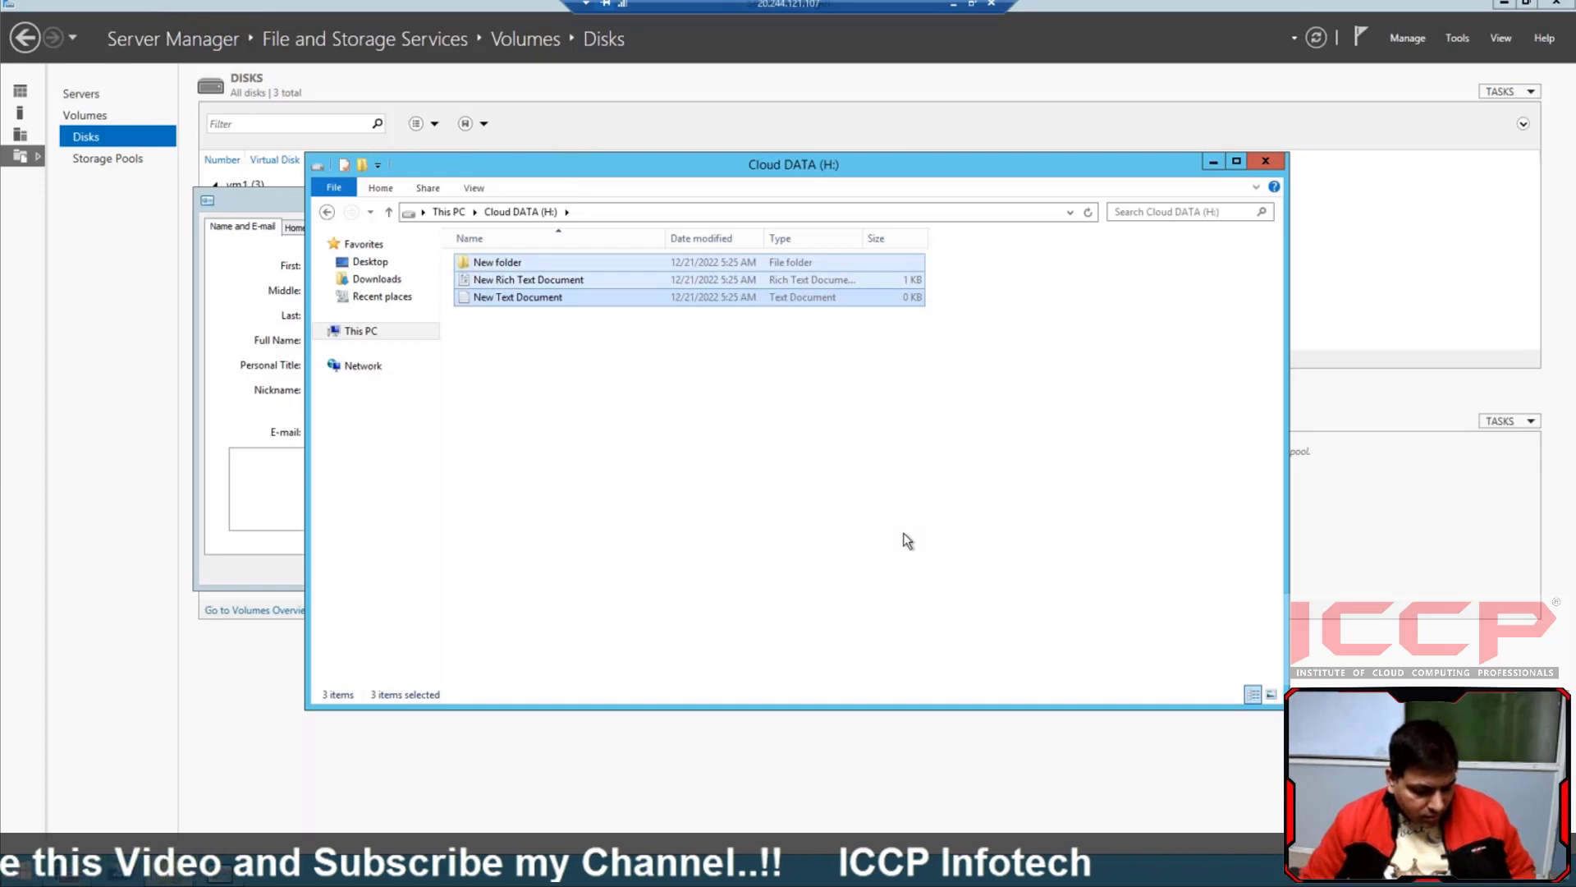
pyautogui.hotkey('ctrl', 'c')
pyautogui.hotkey('ctrl', 'v')
pyautogui.hotkey('ctrl', 'v')
pyautogui.hotkey('ctrl', 'v')
pyautogui.hotkey('ctrl', 'v')
pyautogui.hotkey('ctrl', 'v')
pyautogui.hotkey('ctrl', 'v')
pyautogui.hotkey('ctrl', 'v')
pyautogui.hotkey('ctrl', 'v')
pyautogui.hotkey('ctrl', 'v')
pyautogui.hotkey('ctrl', 'v')
pyautogui.hotkey('ctrl', 'v')
pyautogui.hotkey('ctrl', 'v')
pyautogui.hotkey('ctrl', 'v')
pyautogui.hotkey('ctrl', 'v')
pyautogui.hotkey('ctrl', 'v')
pyautogui.hotkey('ctrl', 'v')
pyautogui.hotkey('ctrl', 'v')
pyautogui.hotkey('ctrl', 'v')
pyautogui.hotkey('ctrl', 'v')
pyautogui.hotkey('ctrl', 'v')
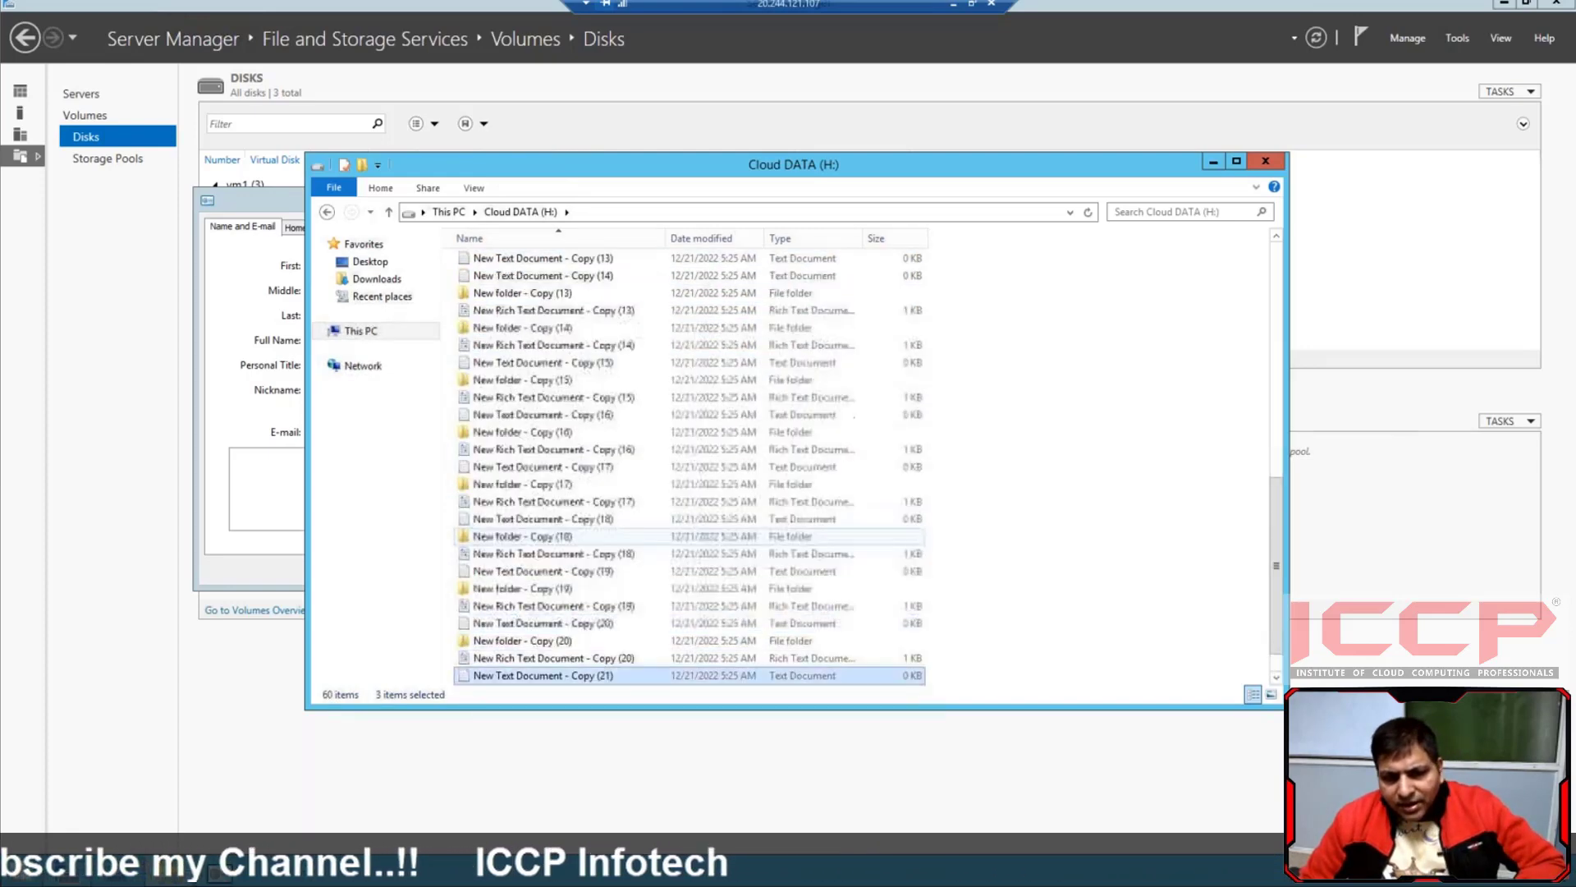
pyautogui.click(1265, 161)
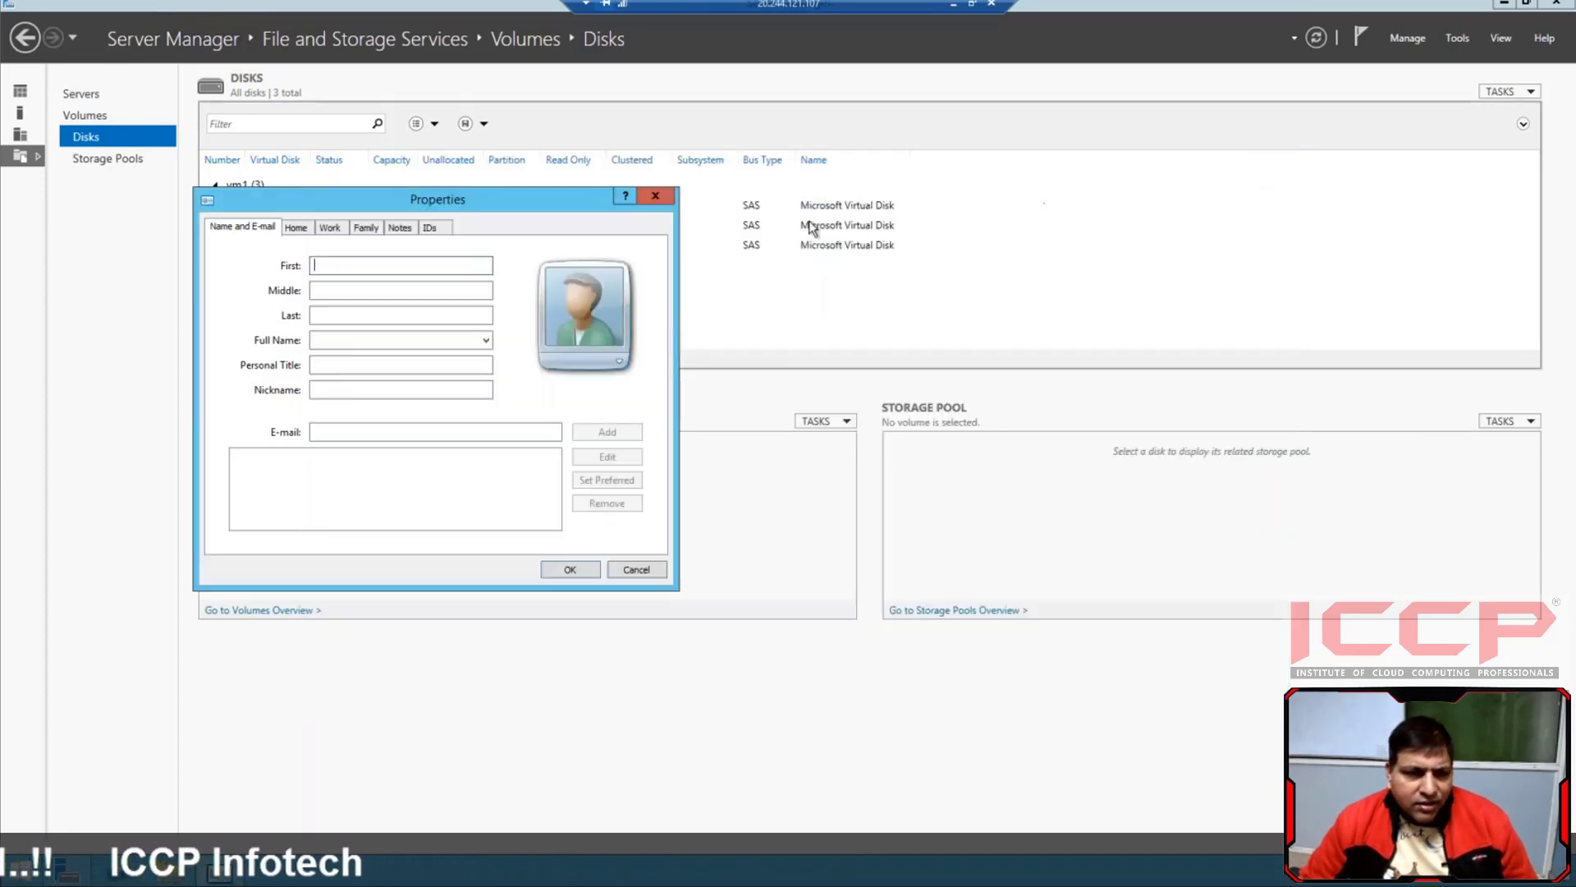
pyautogui.click(672, 198)
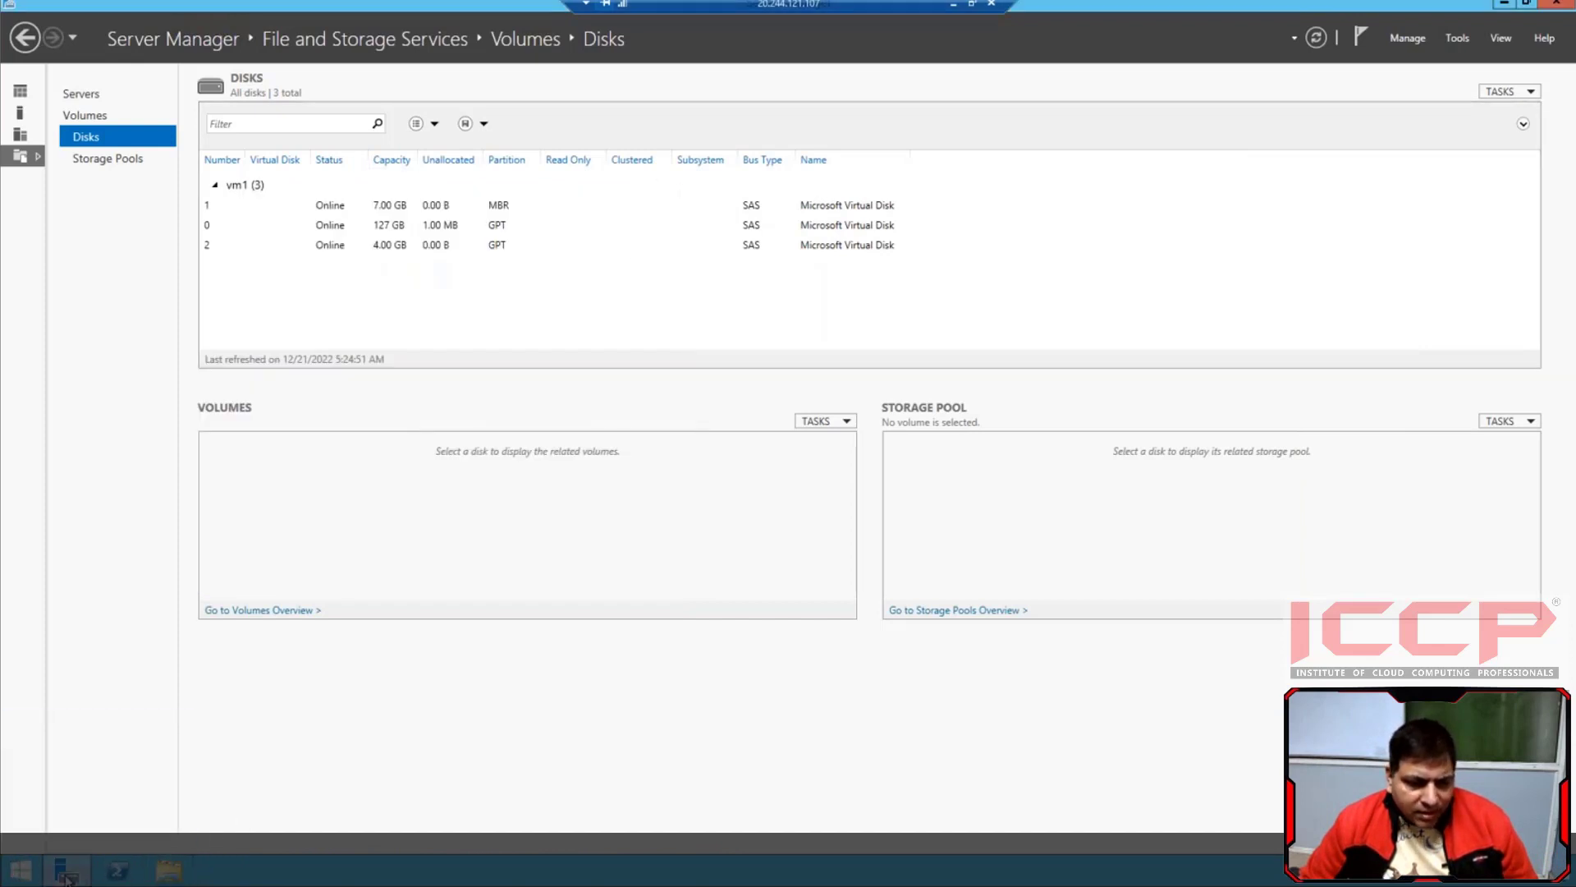
# Start adding roles and features from the Server Manager dashboard, with vm1 as the destination server, and proceed to the server roles
pyautogui.click(81, 93)
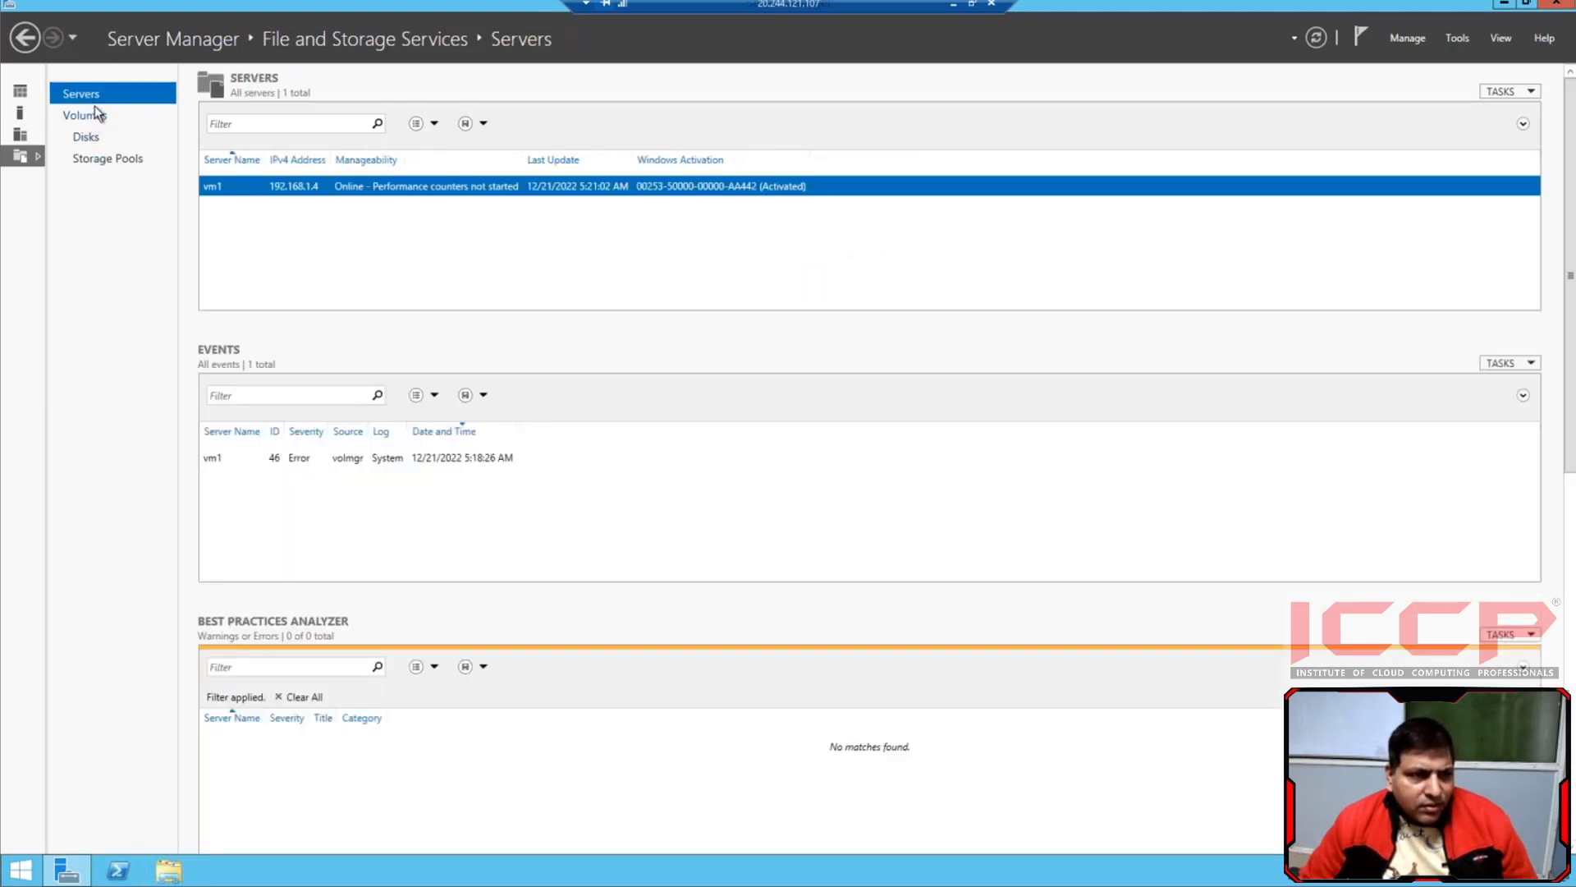
pyautogui.click(20, 92)
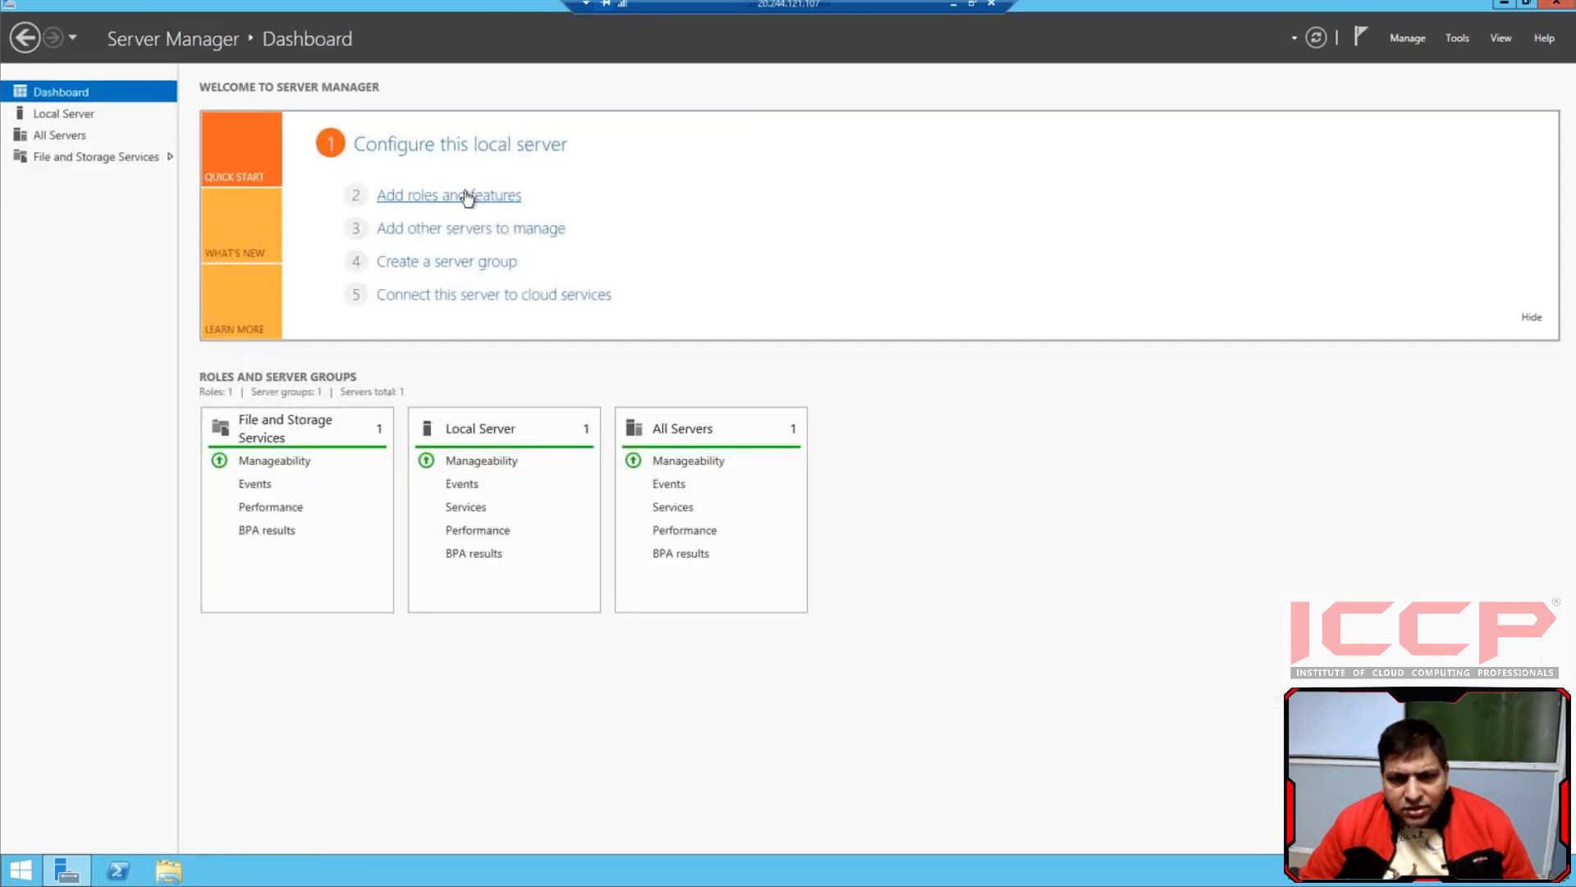
pyautogui.click(468, 197)
pyautogui.click(507, 503)
pyautogui.click(507, 502)
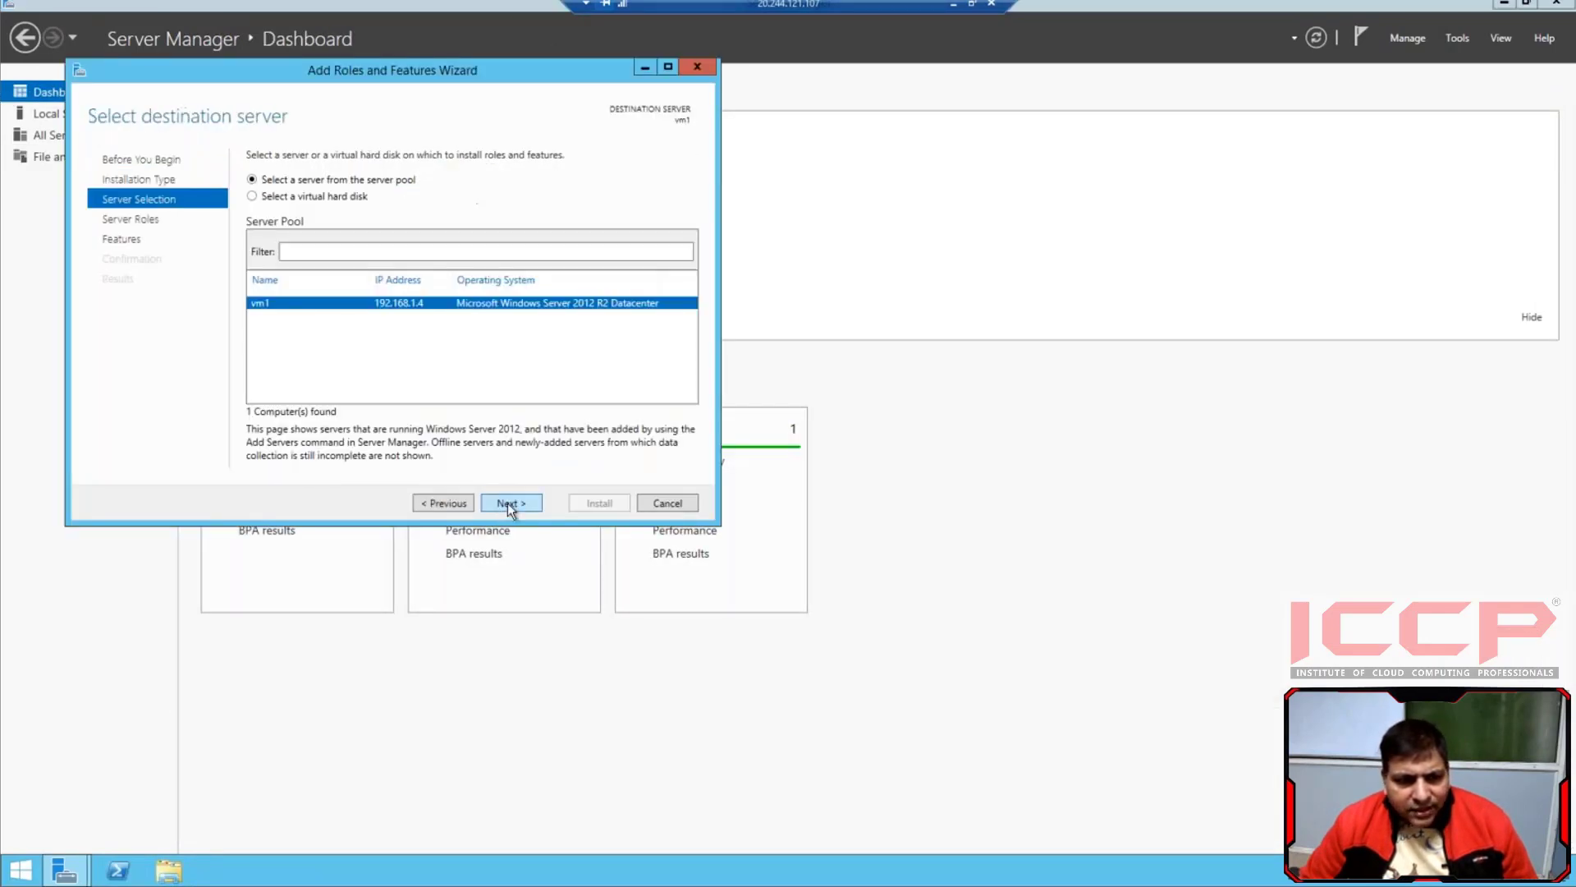
pyautogui.click(509, 503)
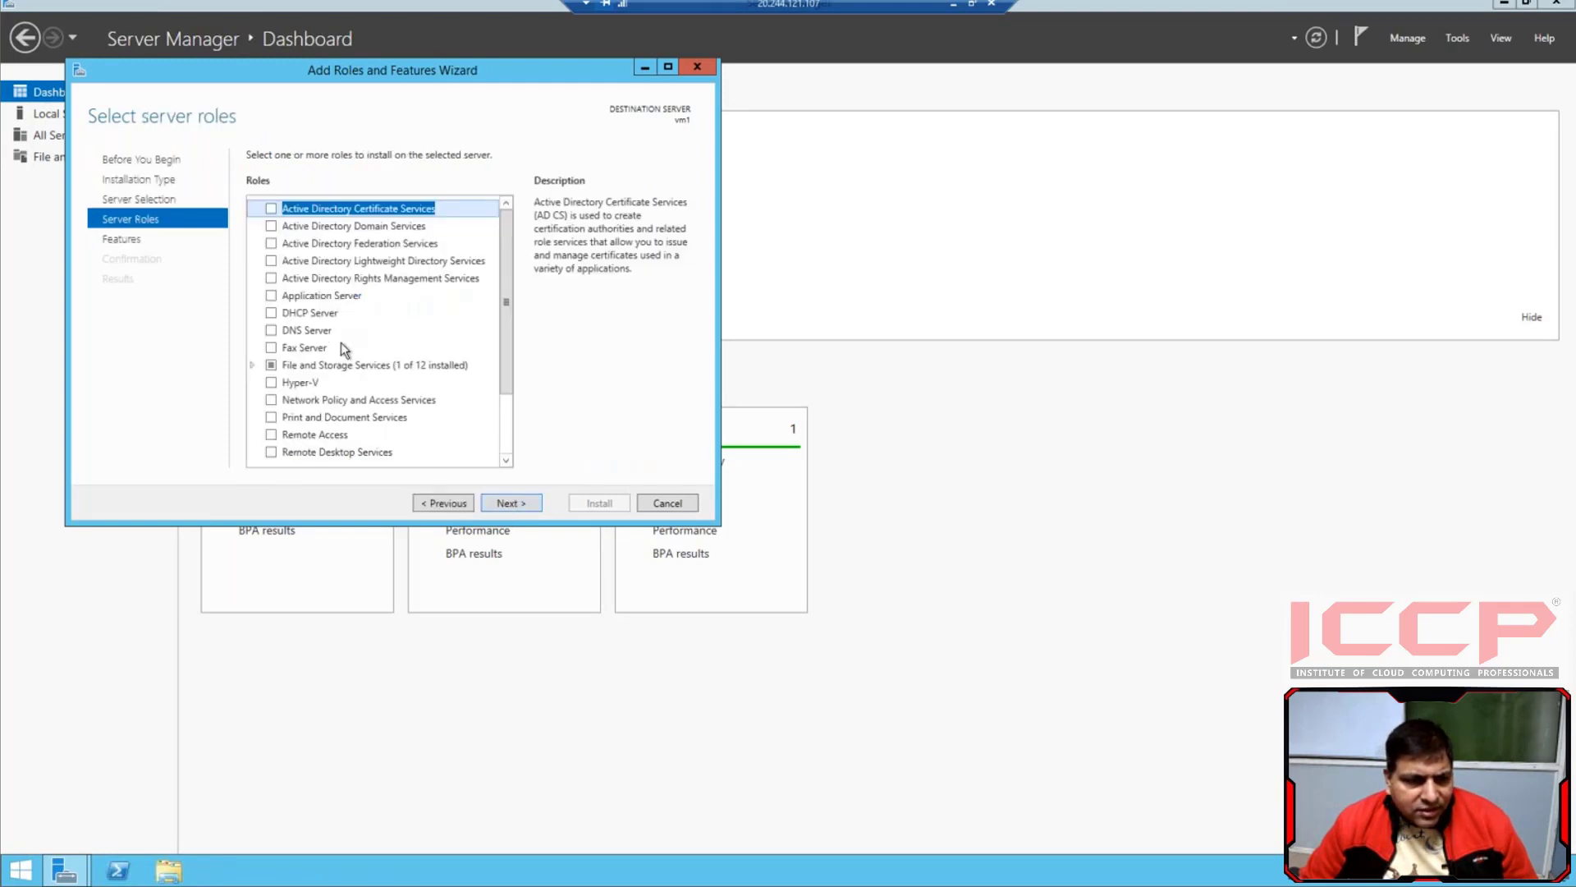
# Select the Web Server (IIS) role with its required features, keep the default features and role services, and start the installation
pyautogui.scroll(-2, 341, 342)
pyautogui.click(271, 402)
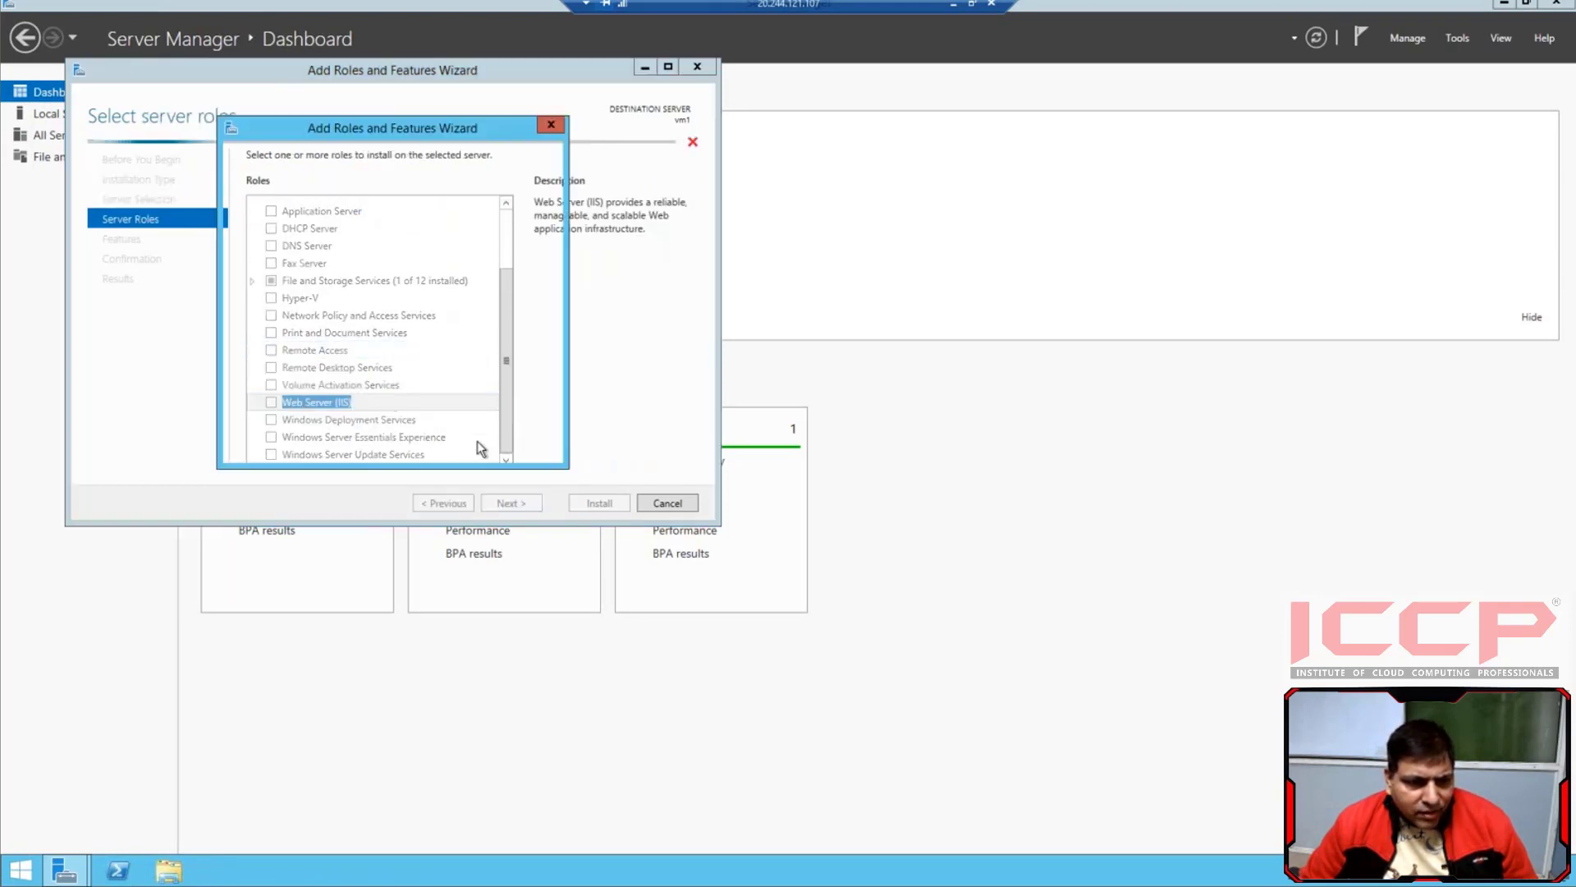
pyautogui.click(453, 429)
pyautogui.click(509, 503)
pyautogui.click(509, 503)
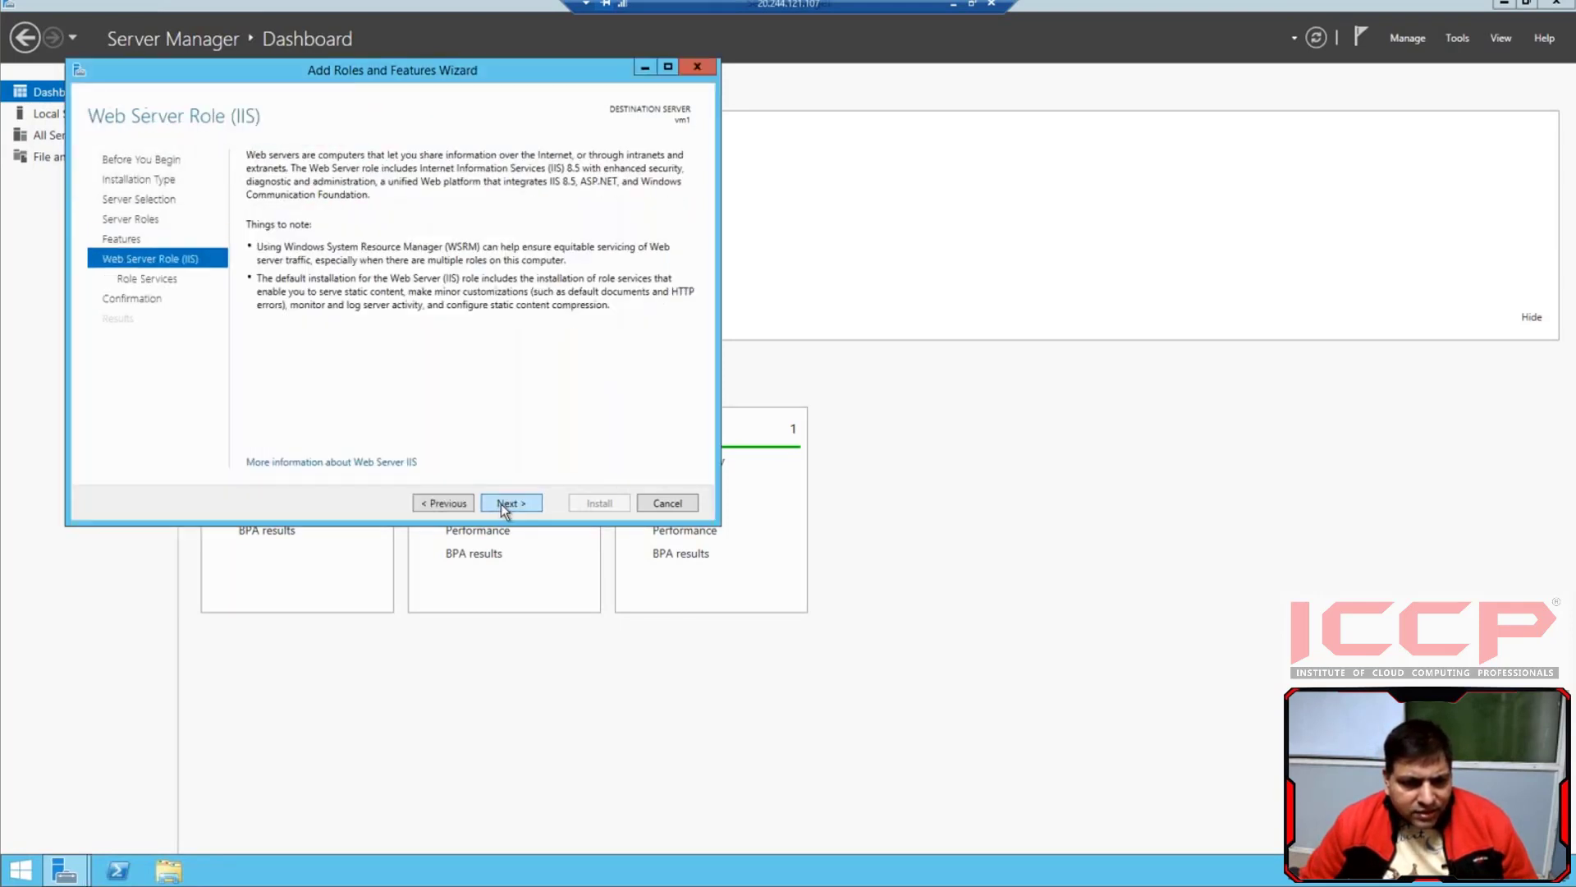
pyautogui.click(509, 503)
pyautogui.click(509, 503)
pyautogui.click(601, 503)
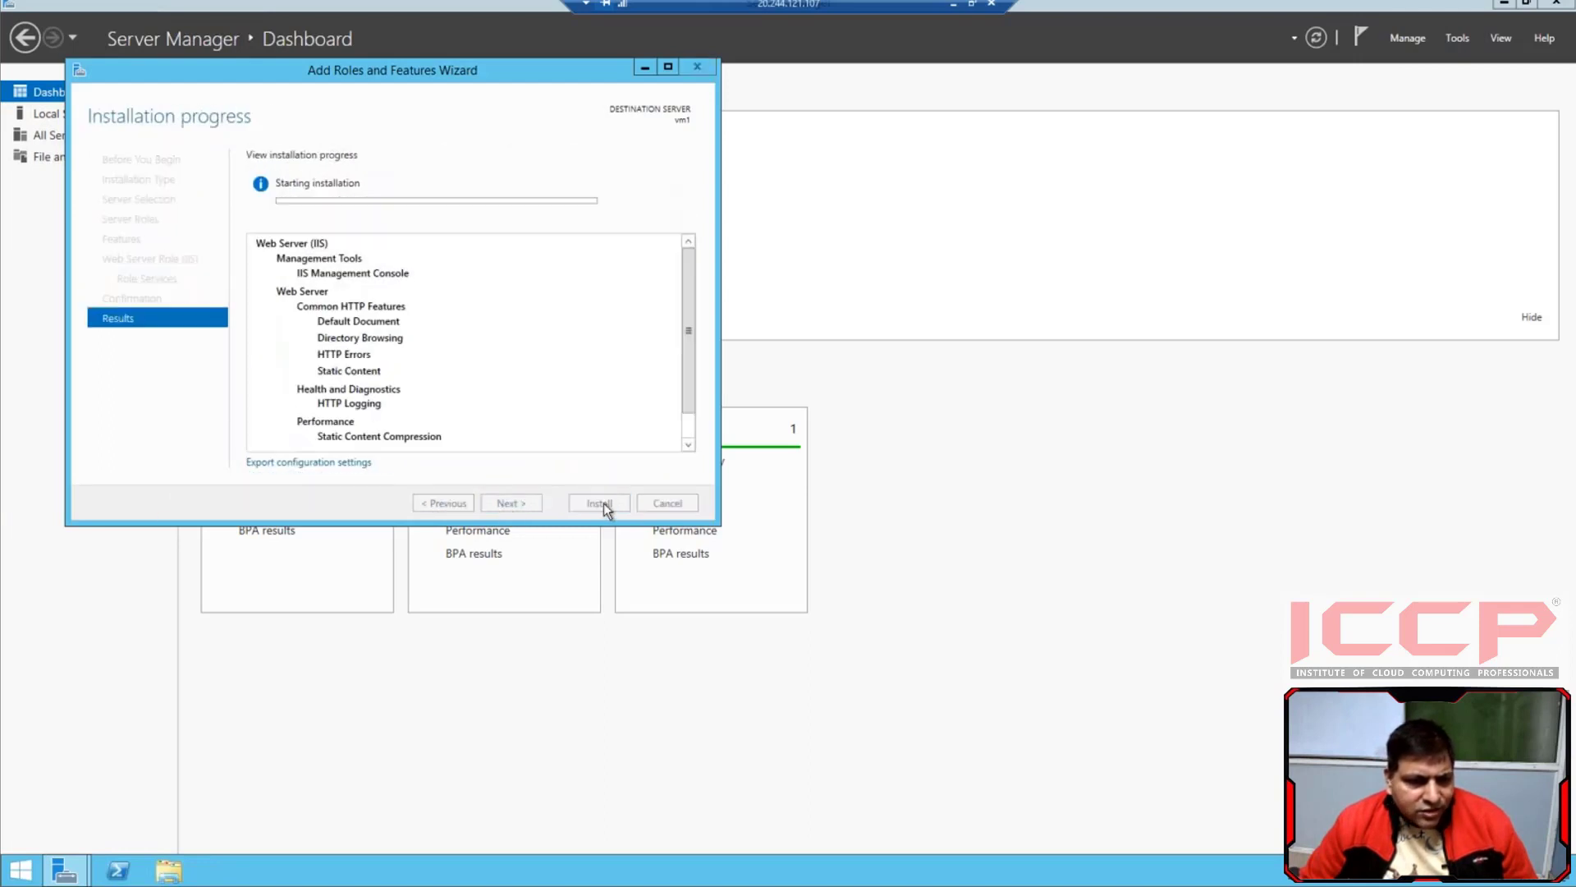
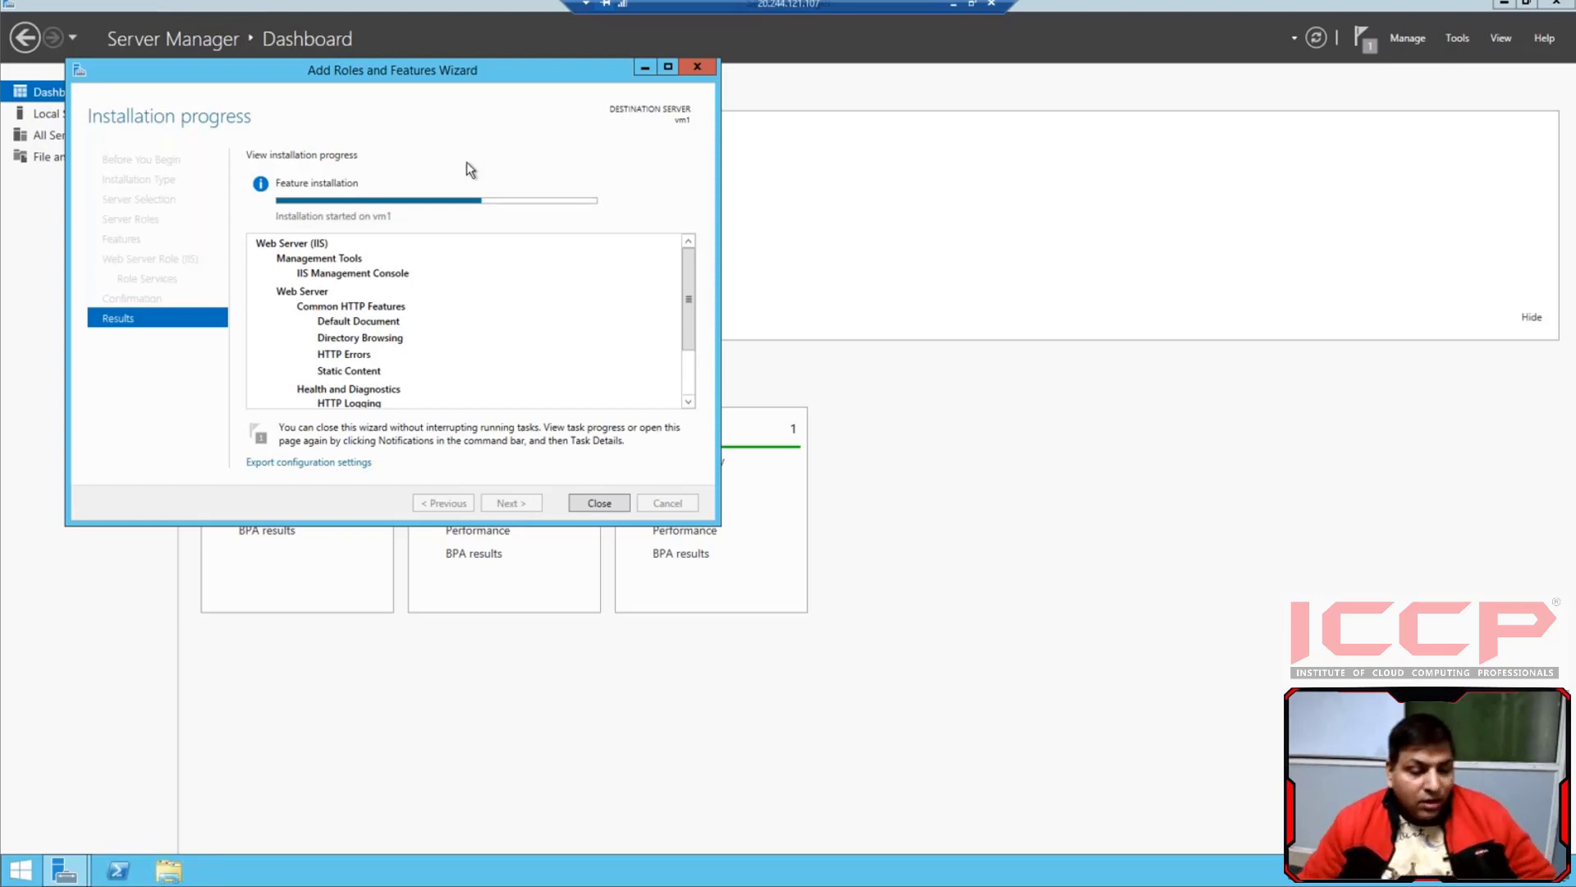
# Delete both default files, iis-85 and iisstart, from C:\inetpub\wwwroot on vm1
pyautogui.click(166, 871)
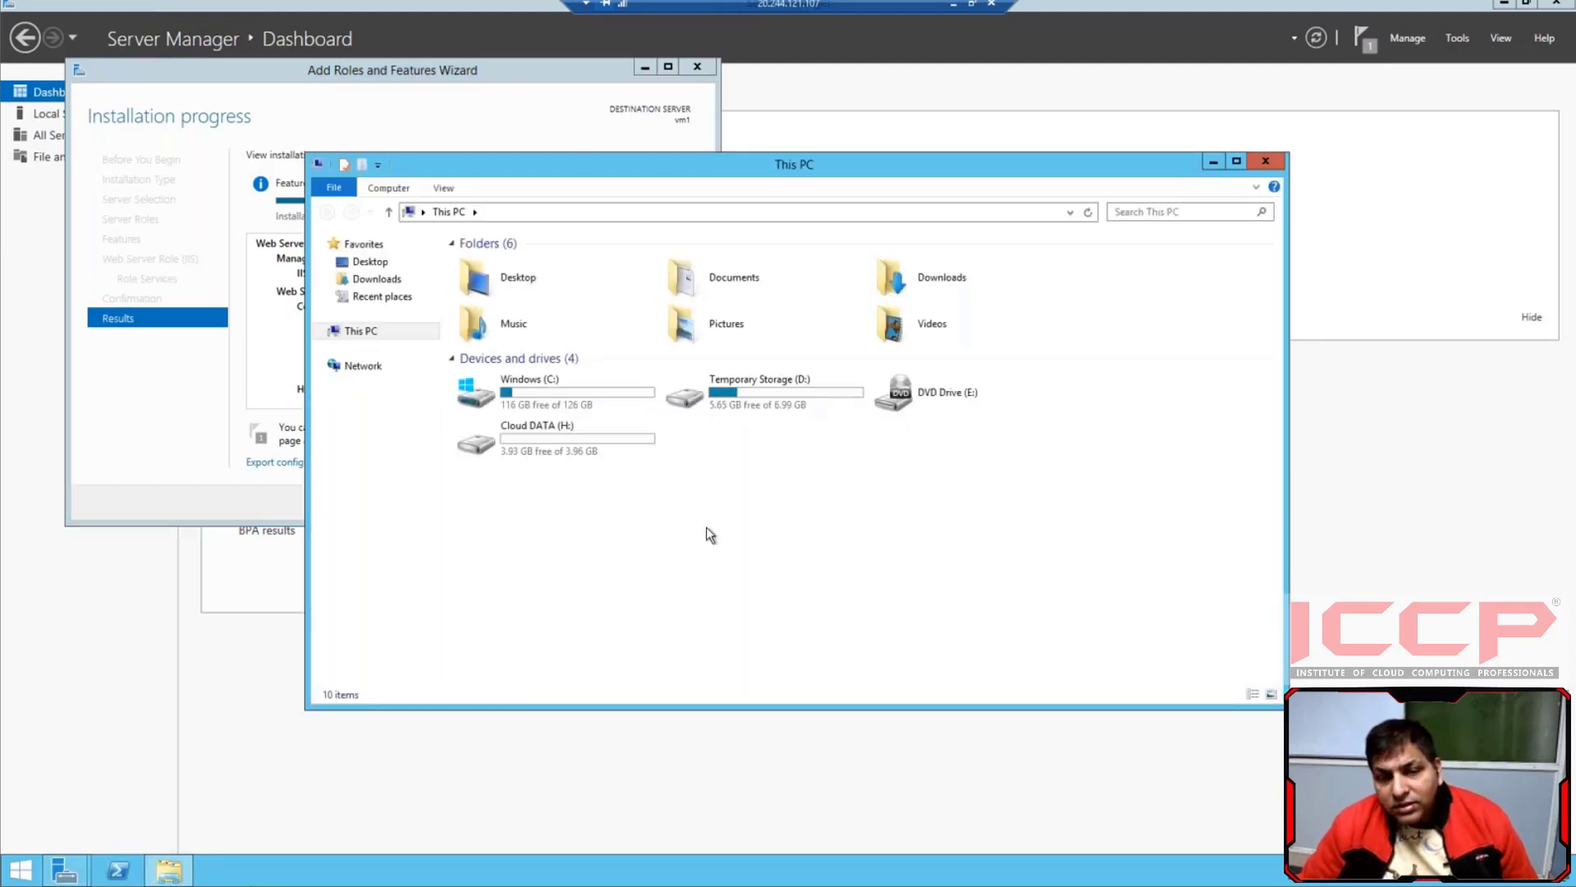
pyautogui.click(565, 399)
pyautogui.doubleClick(564, 399)
pyautogui.doubleClick(494, 263)
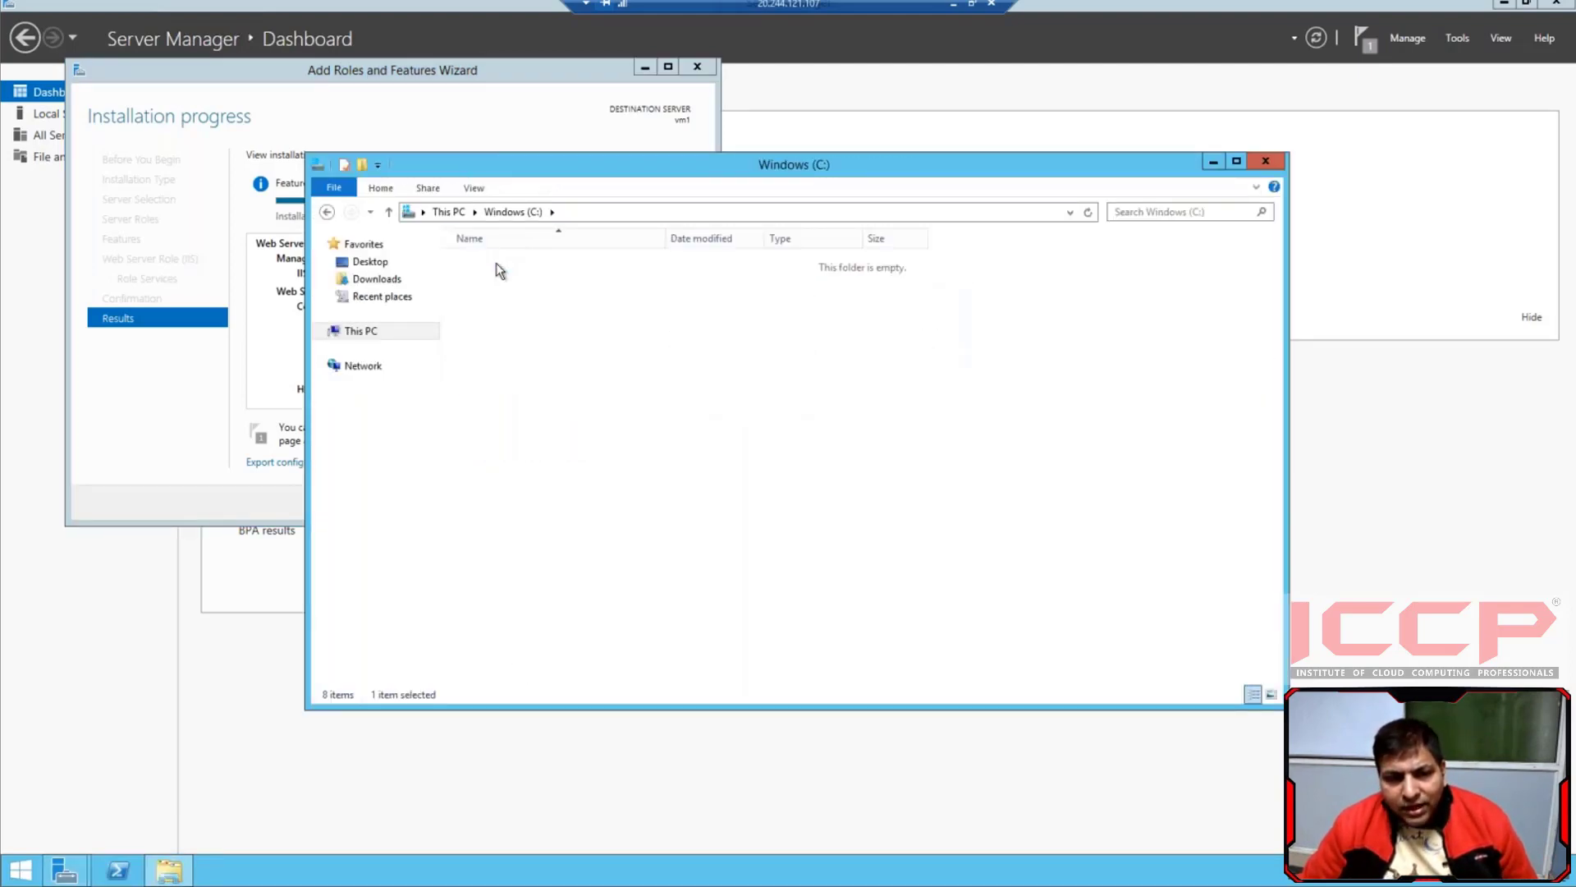
pyautogui.doubleClick(512, 335)
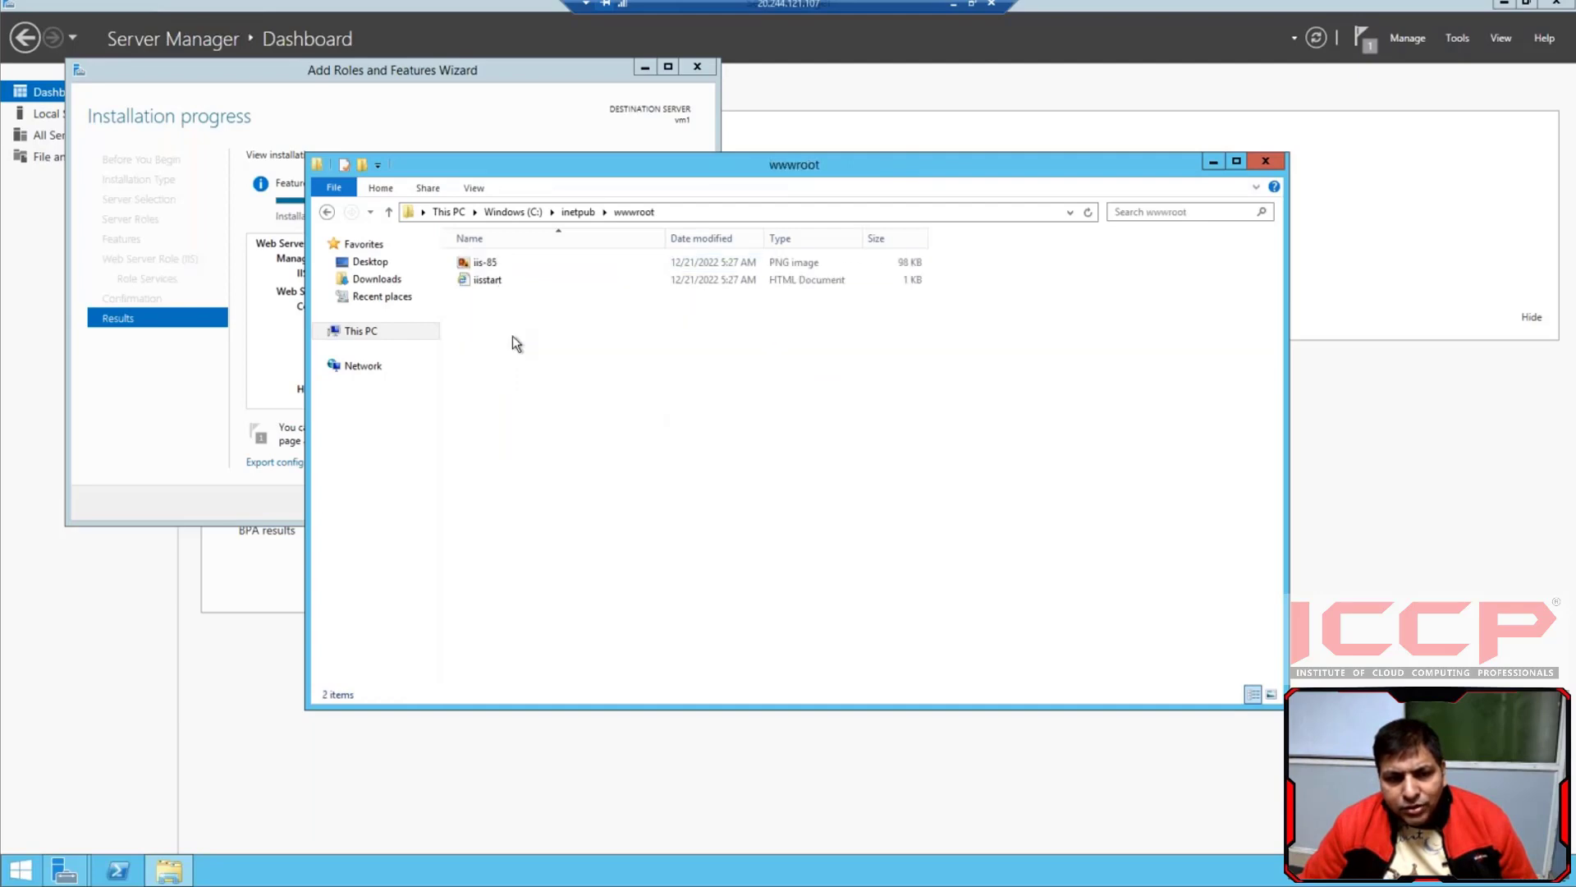
pyautogui.hotkey('ctrl', 'a')
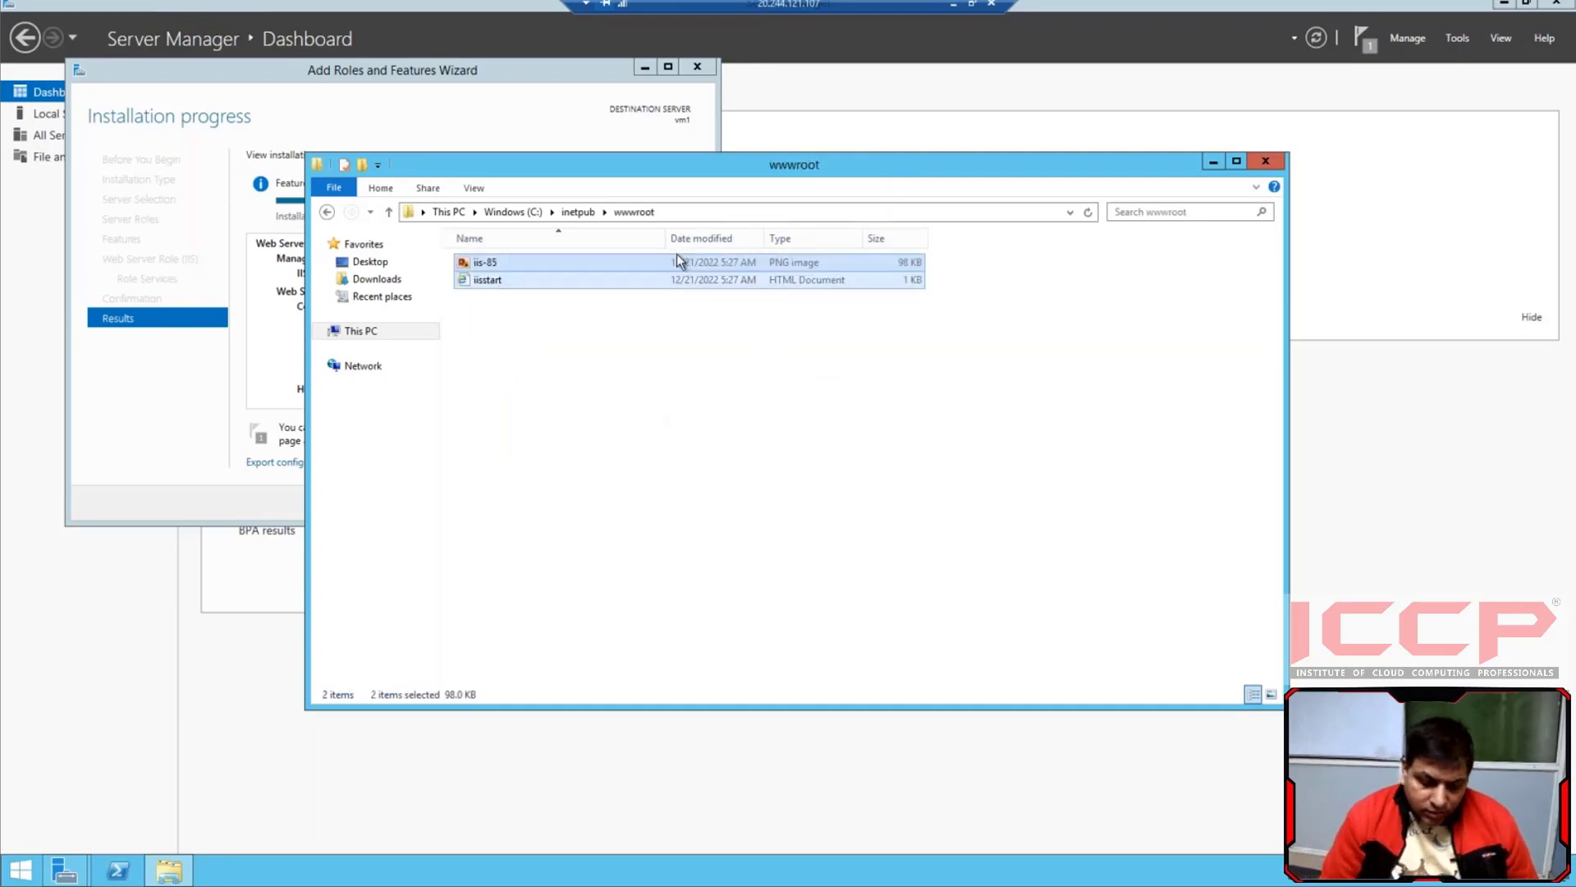
pyautogui.press('Delete')
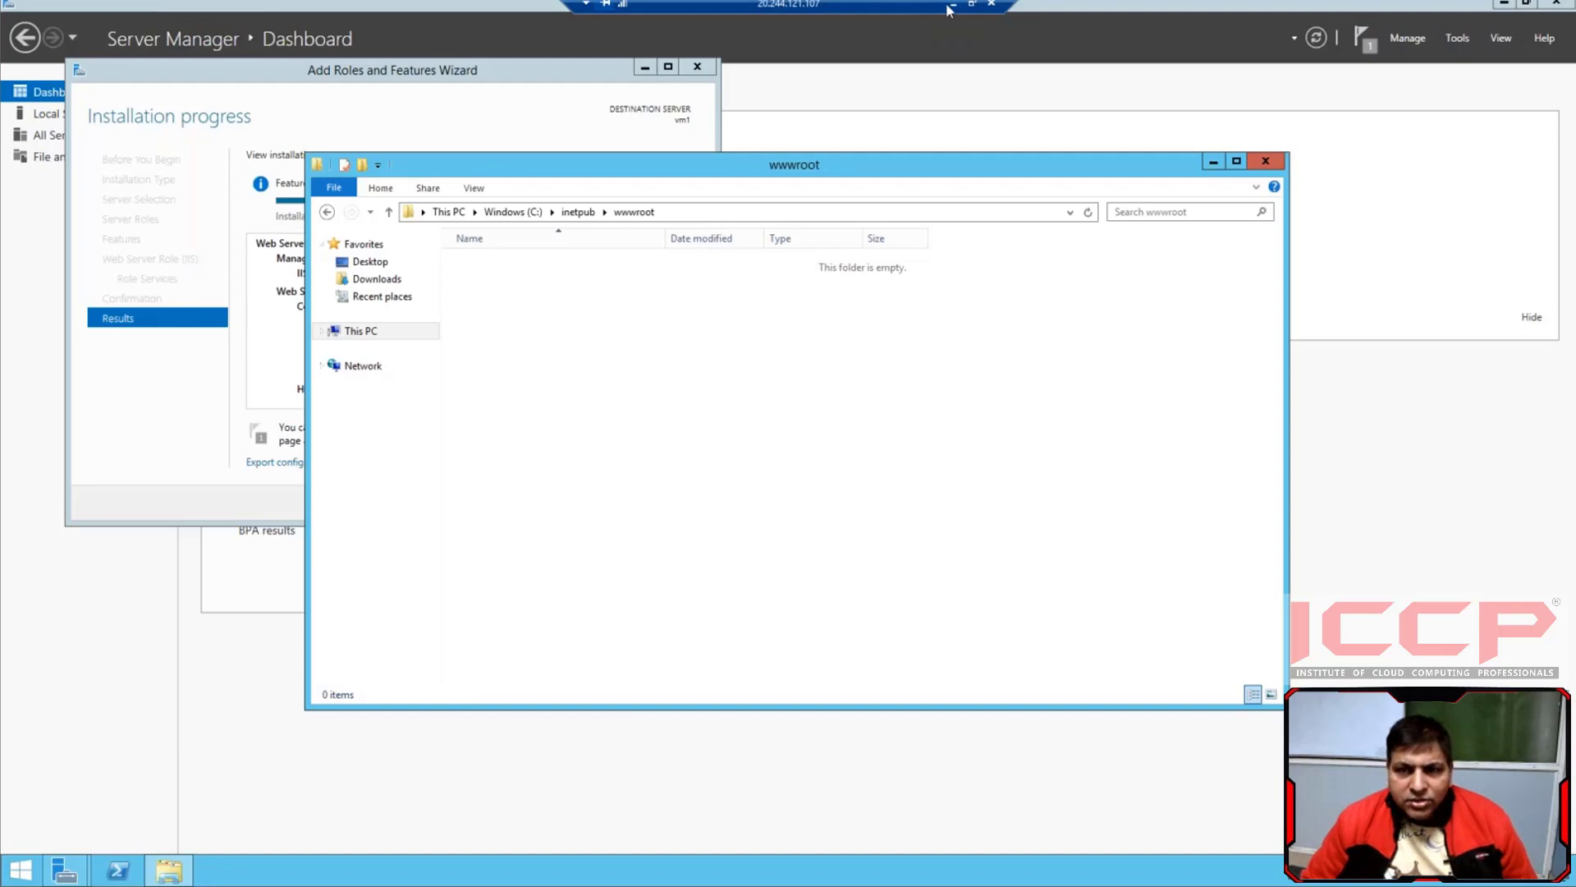
# On the local computer, copy everything inside the html folder of Deni Free Website Template - Free-CSS.com in Downloads
pyautogui.click(953, 7)
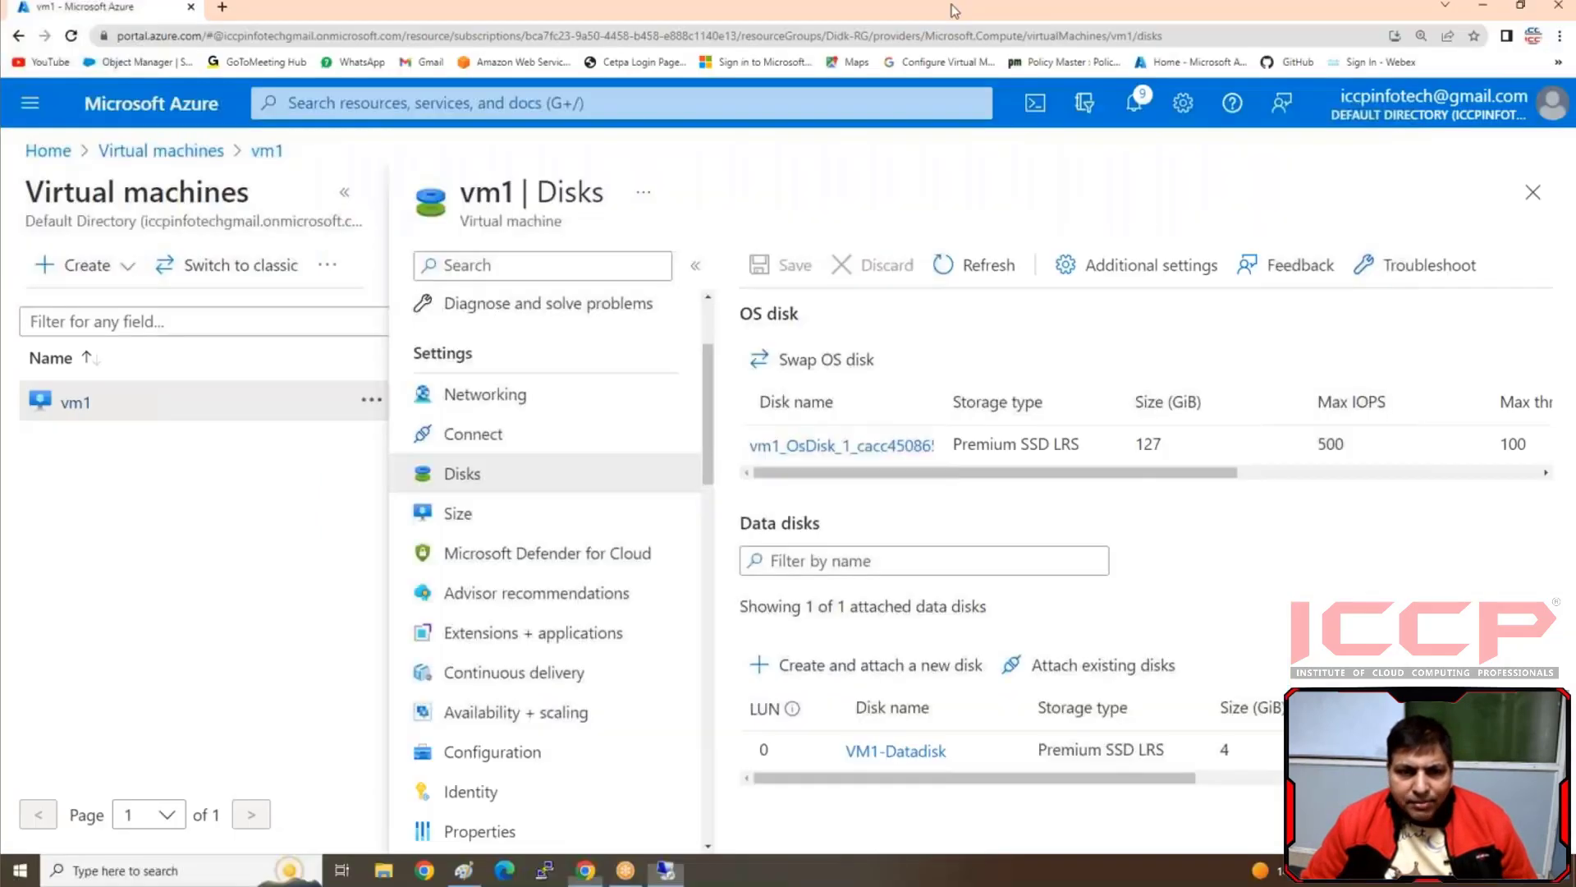
pyautogui.click(383, 870)
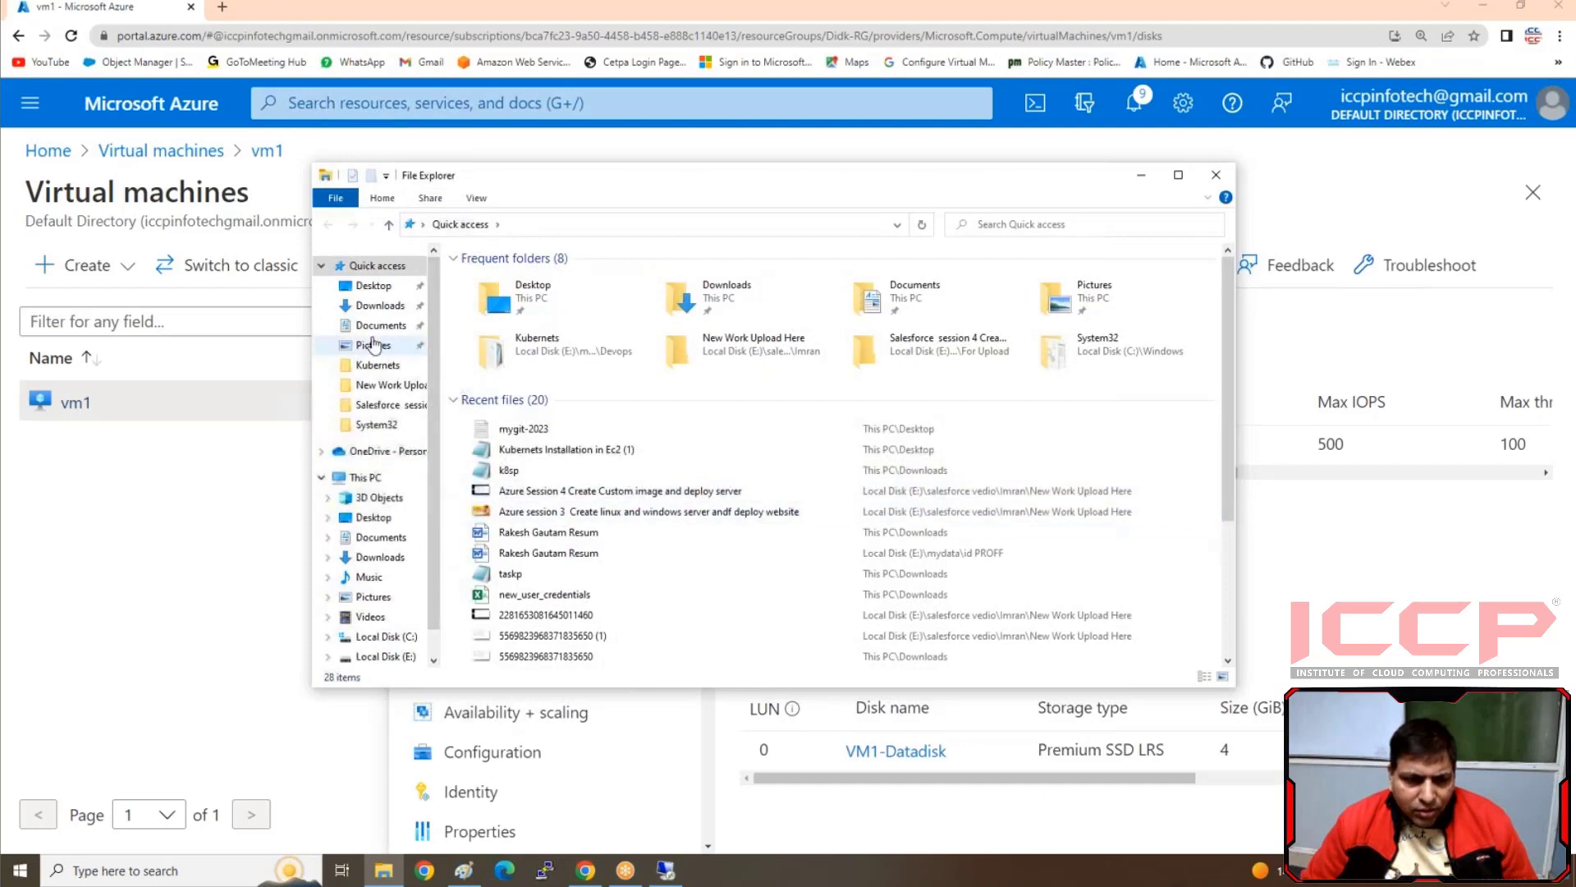
pyautogui.click(380, 287)
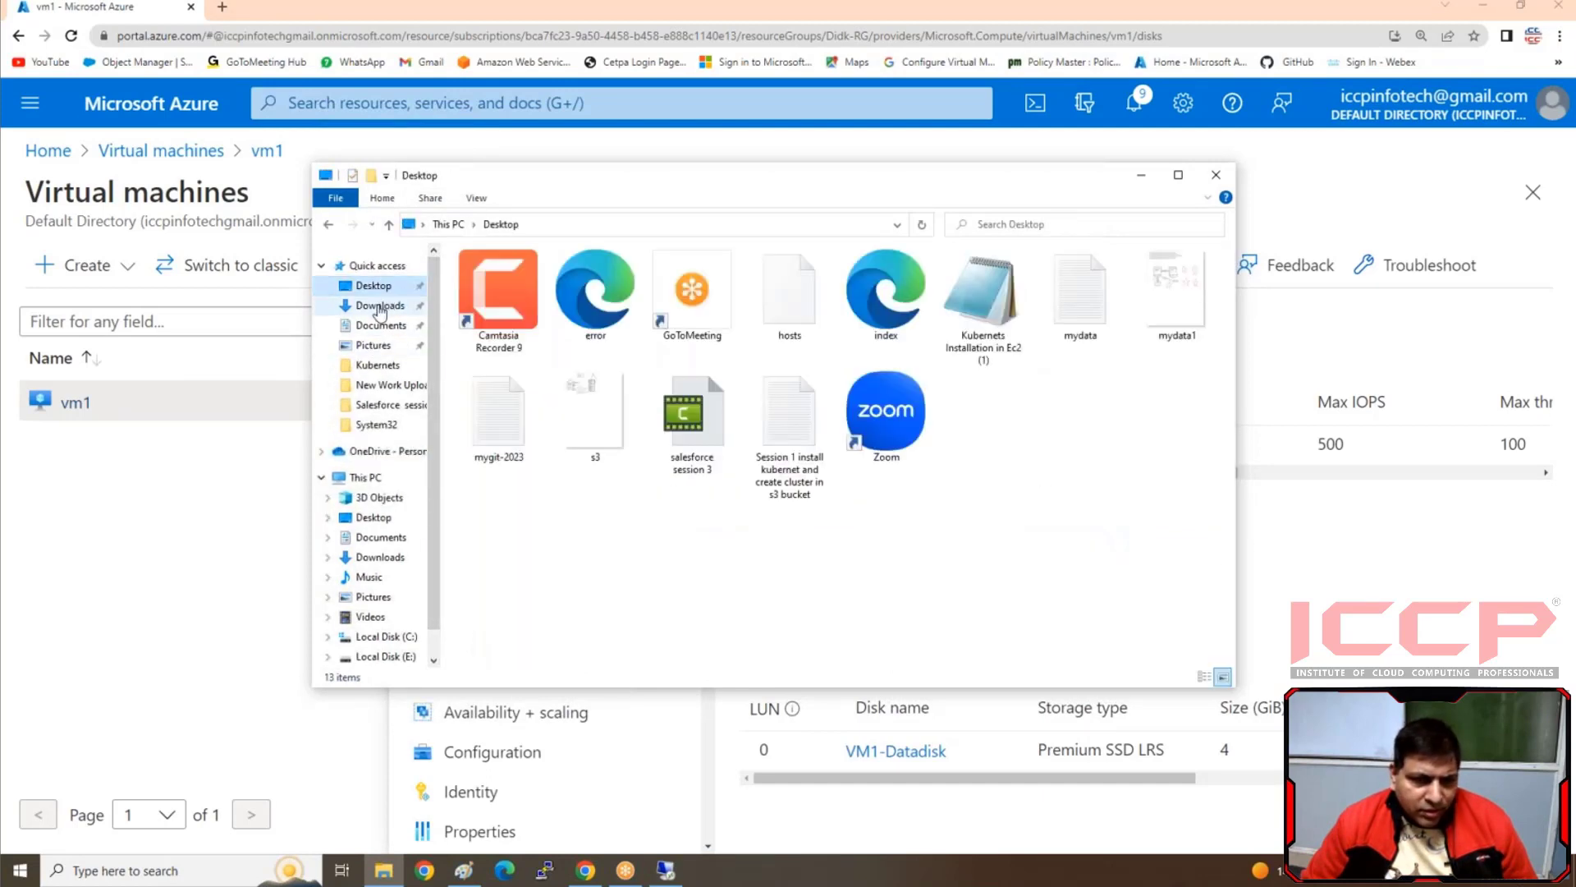
pyautogui.click(378, 306)
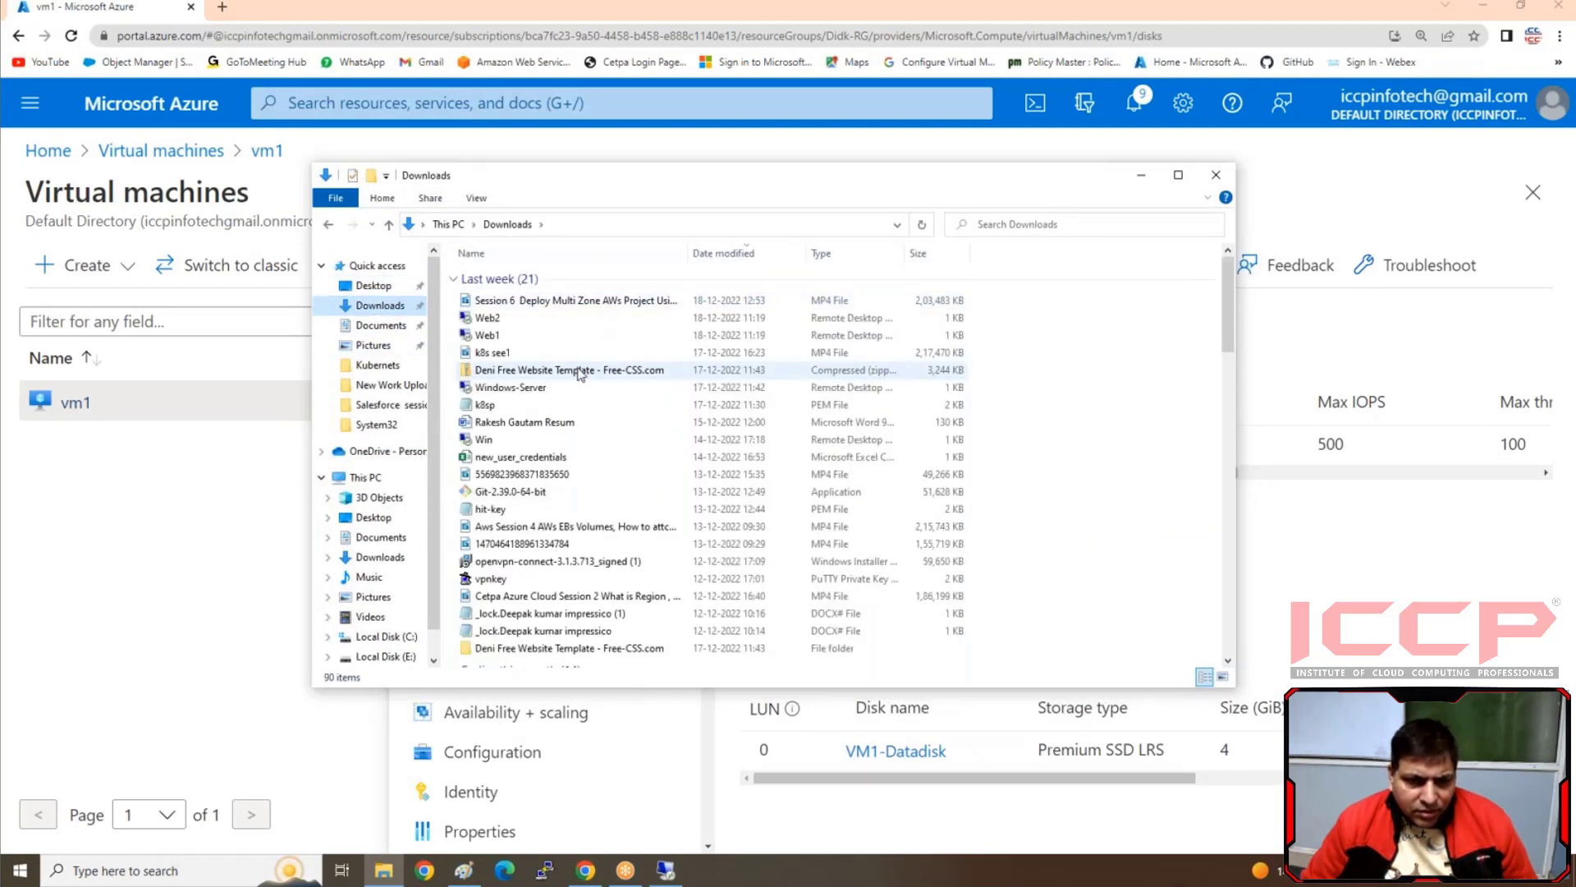
pyautogui.scroll(-1, 562, 496)
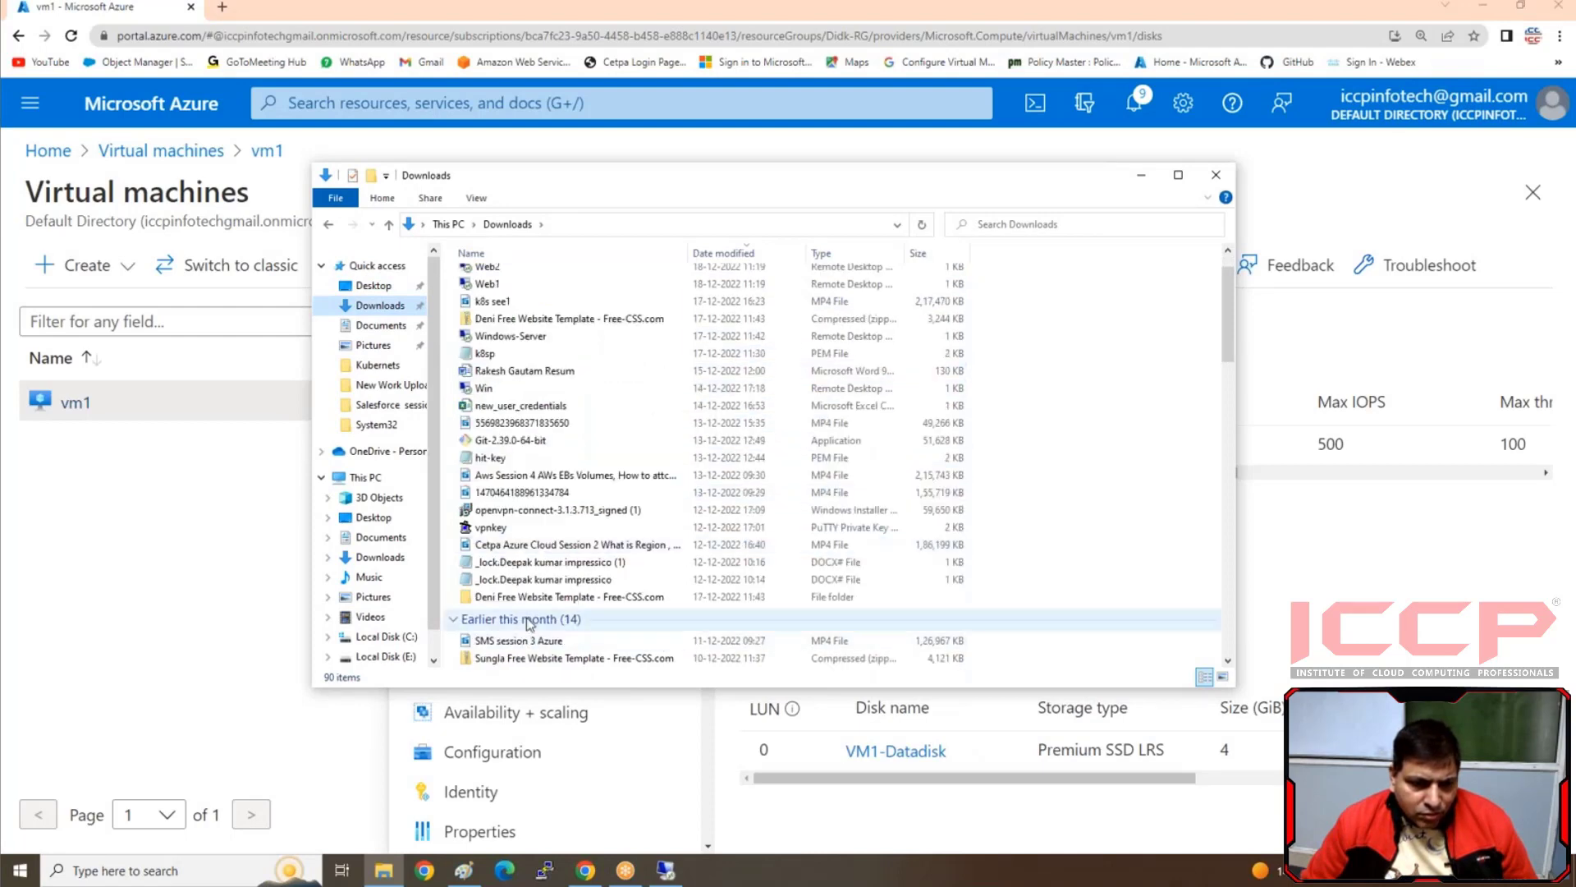
pyautogui.doubleClick(537, 606)
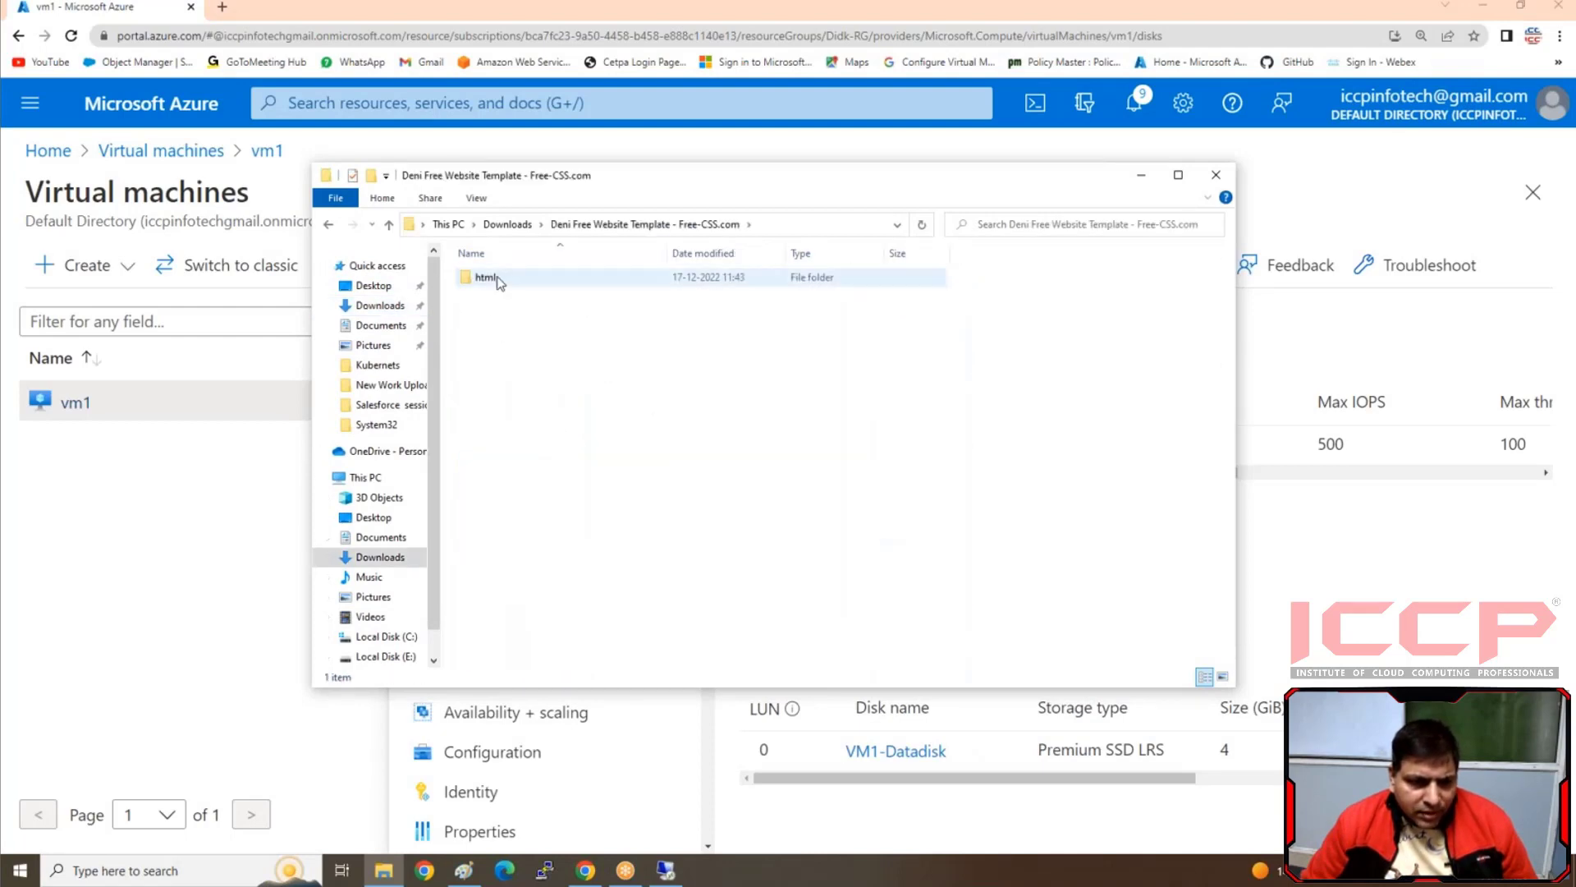
pyautogui.doubleClick(498, 284)
pyautogui.moveTo(568, 486); pyautogui.dragTo(779, 271)
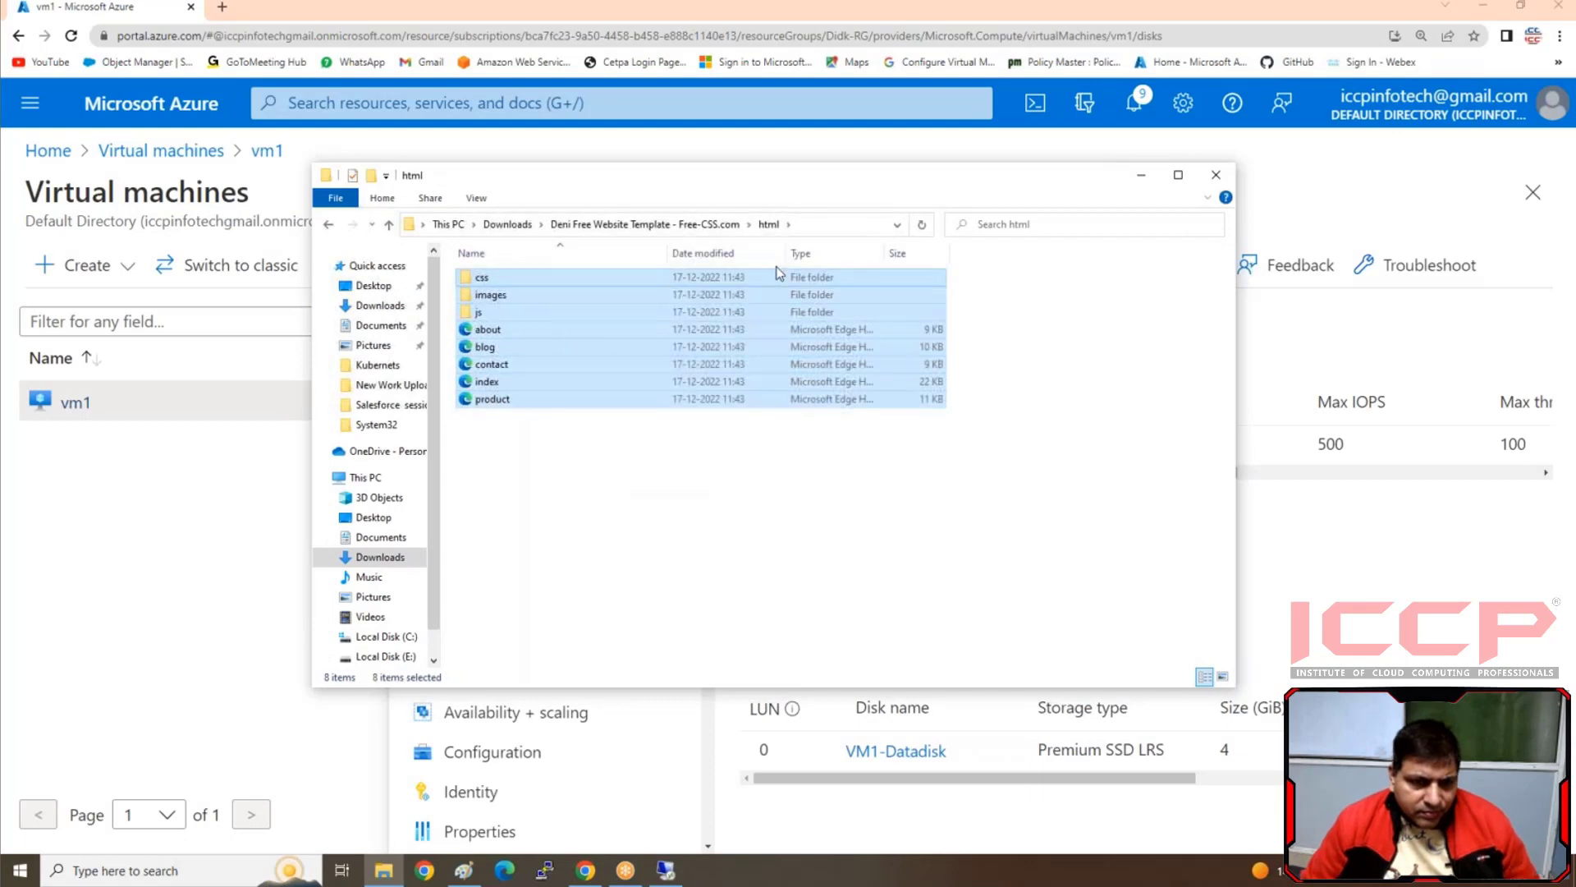
# Paste the website files into vm1's wwwroot folder, disconnect the remote session, and close the local folder window
pyautogui.click(666, 870)
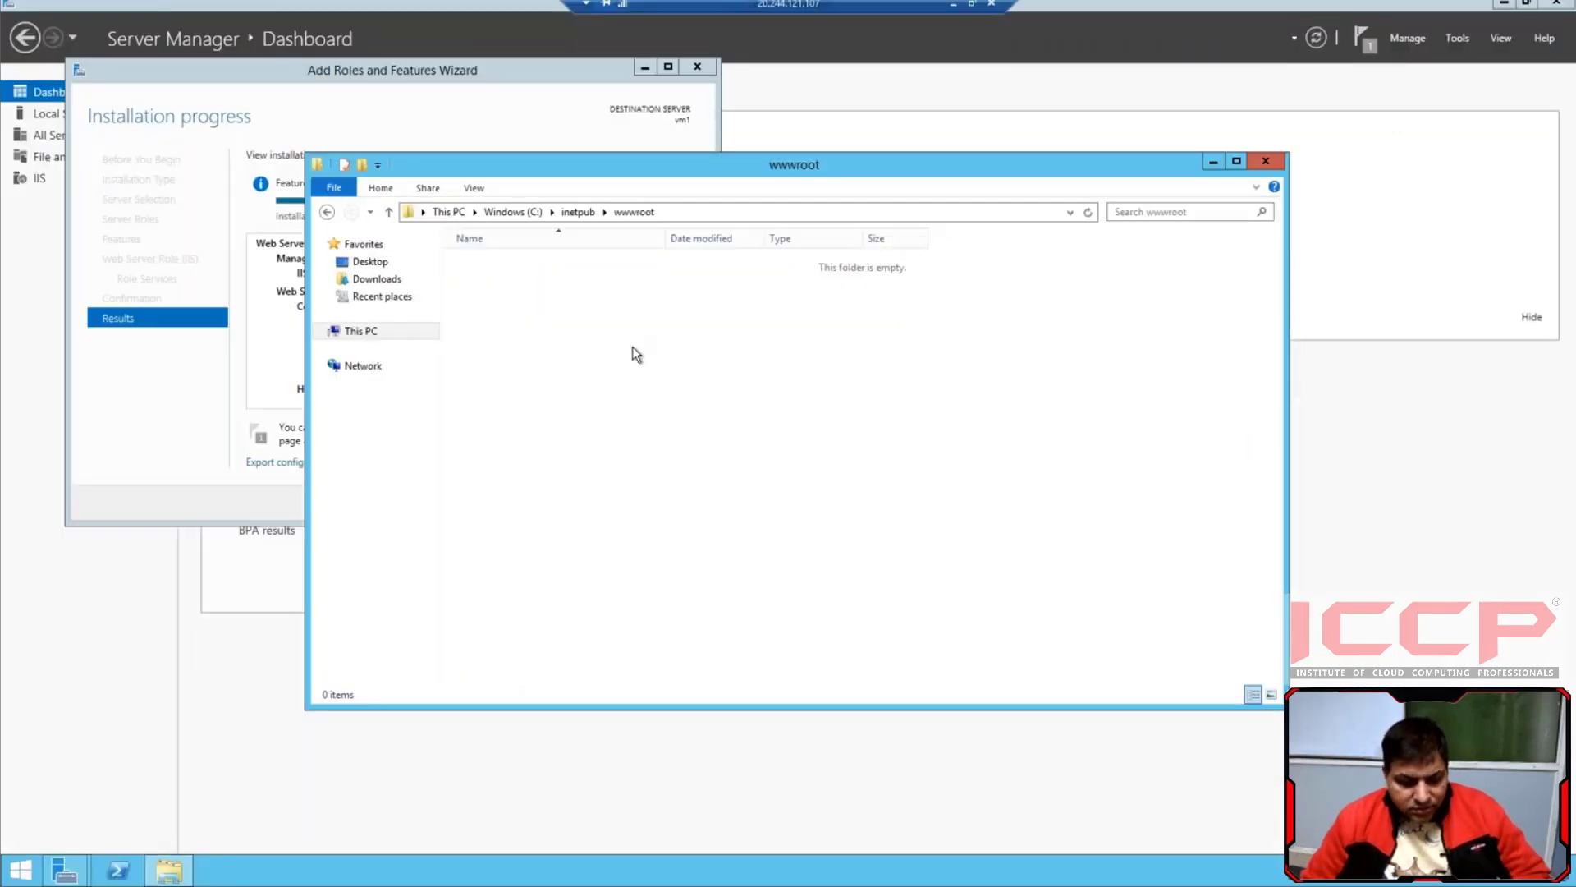
pyautogui.hotkey('ctrl', 'v')
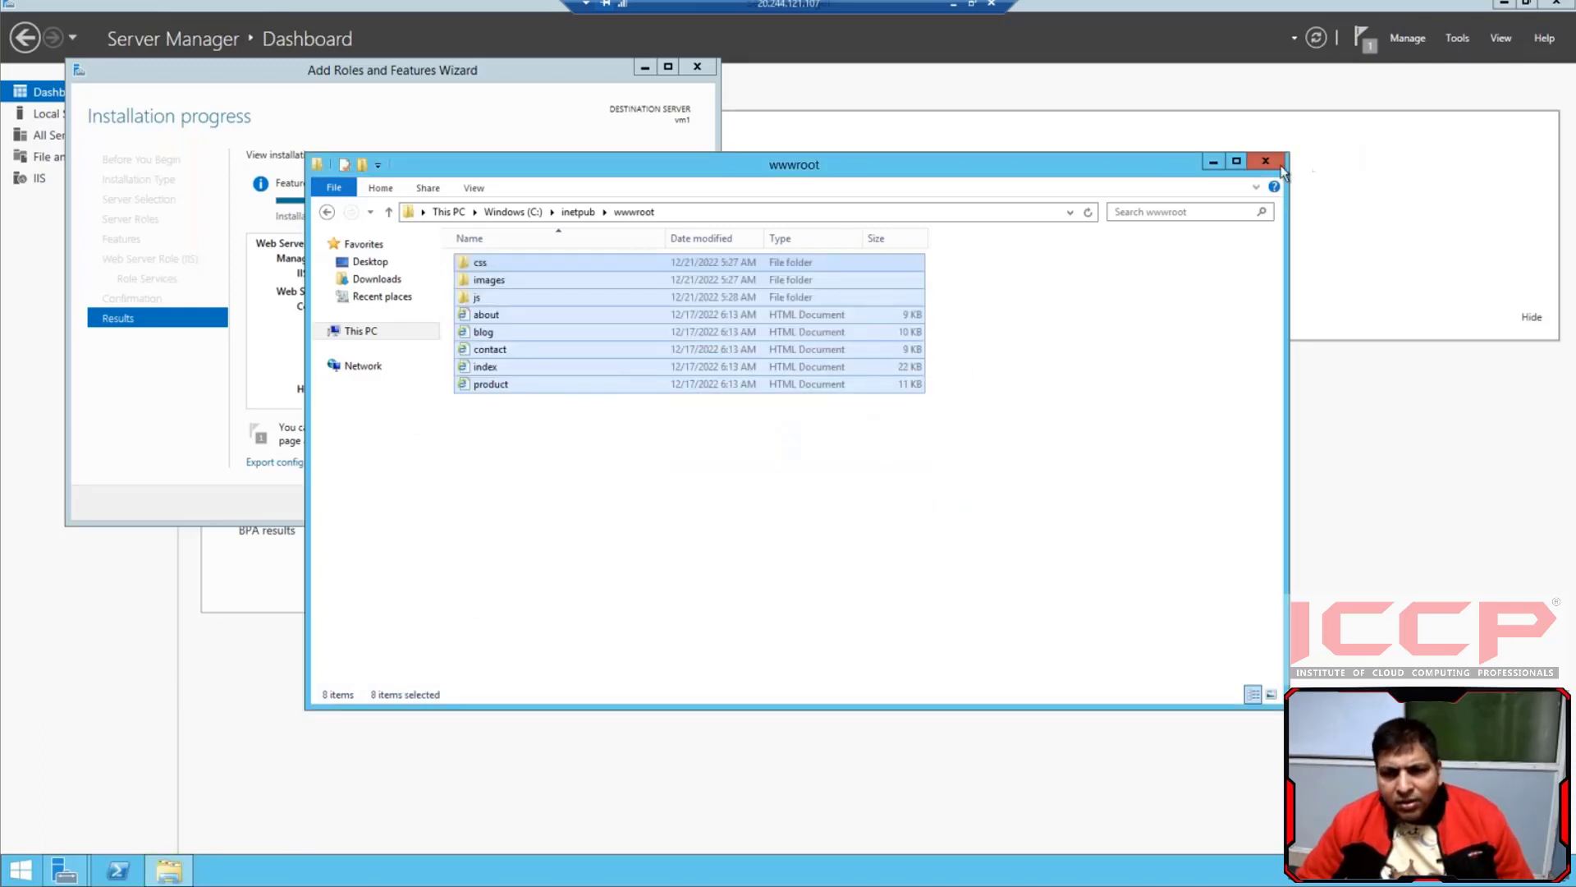
pyautogui.click(992, 4)
pyautogui.click(842, 468)
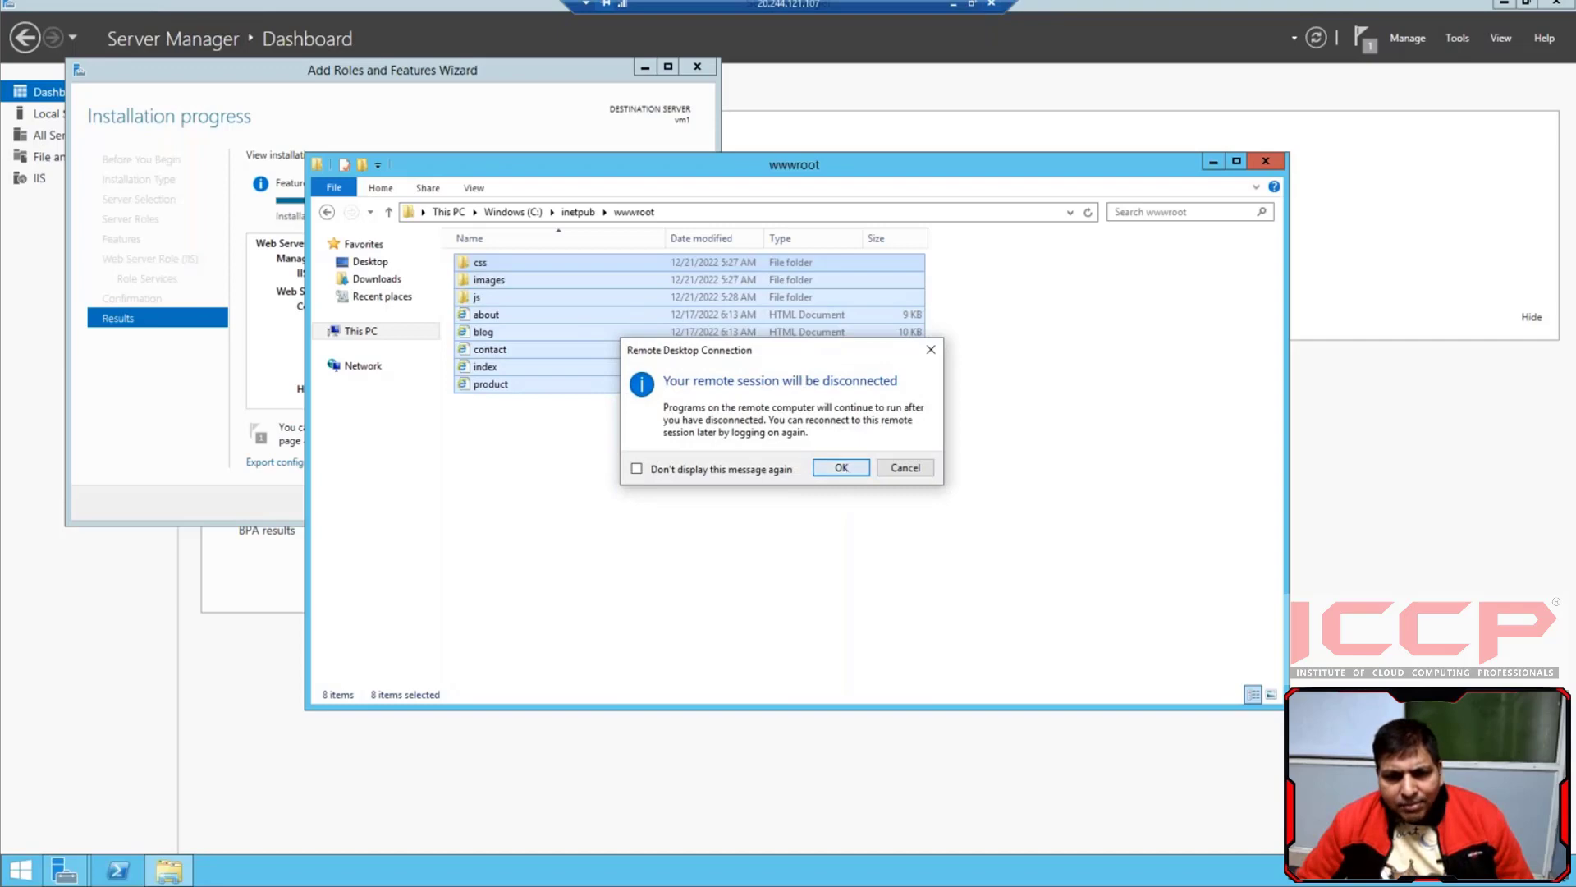
pyautogui.click(1215, 176)
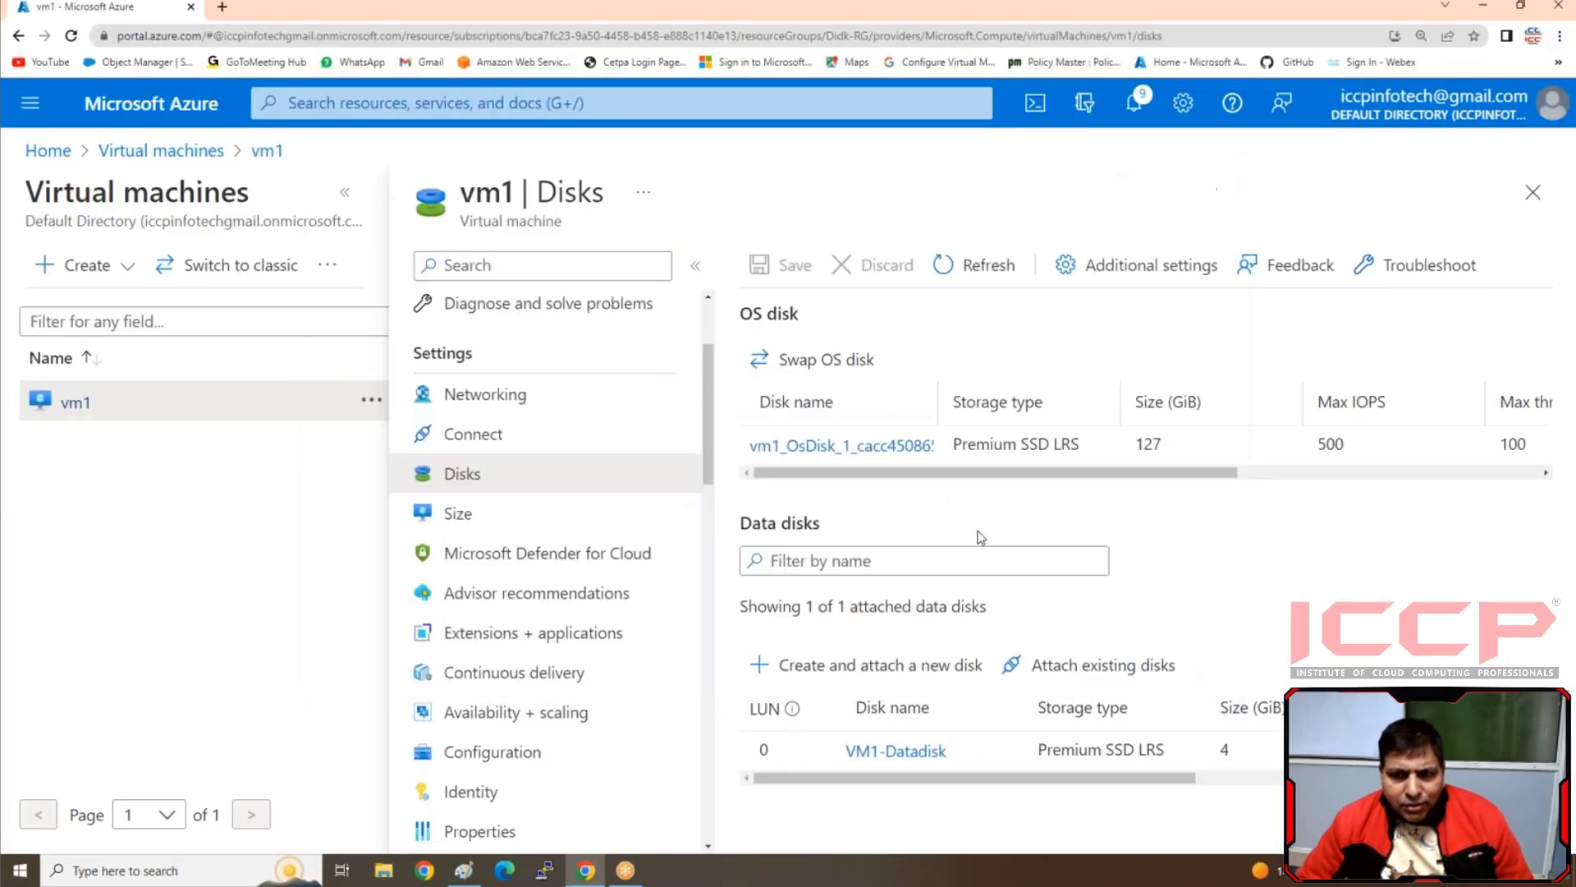
# Open vm1's public IP address in a new browser tab, look through the Deni website, and close the tab
pyautogui.scroll(2, 573, 504)
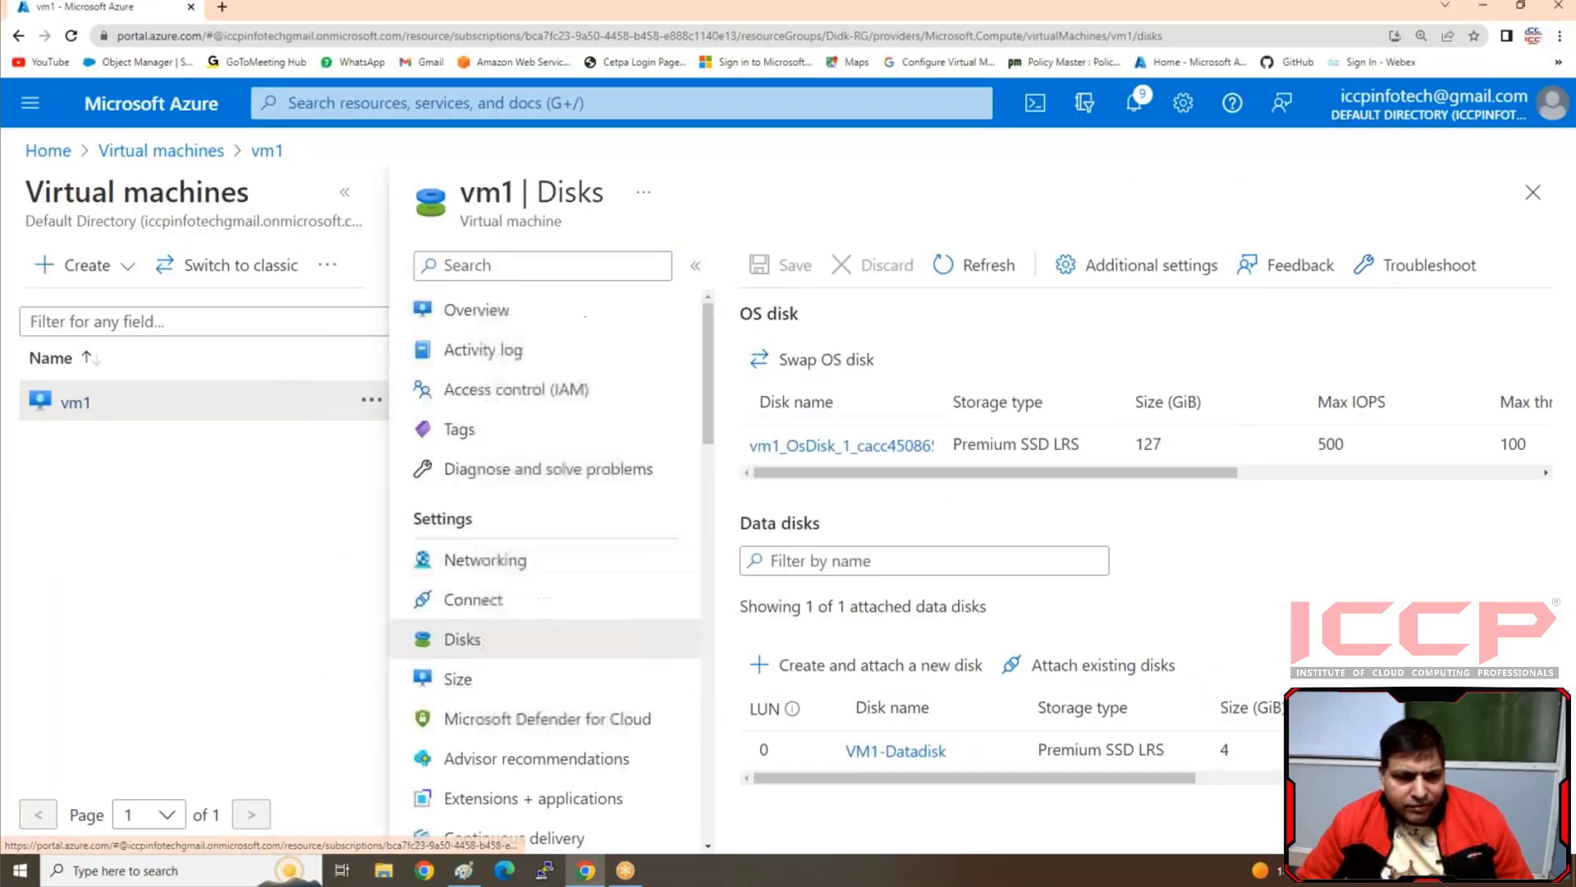
pyautogui.click(474, 313)
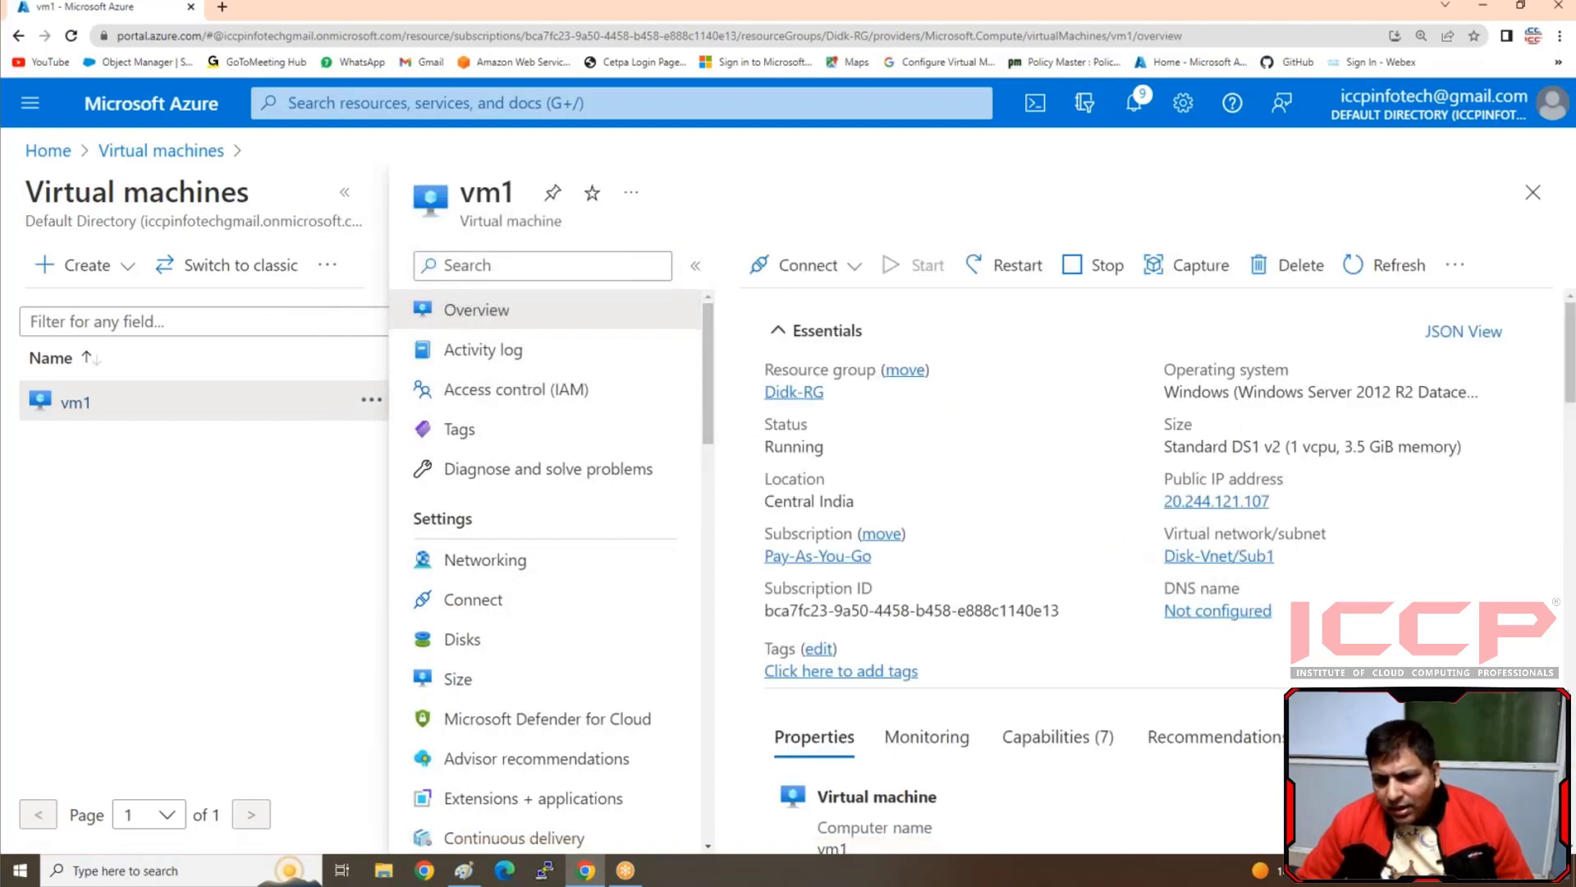
pyautogui.click(1285, 503)
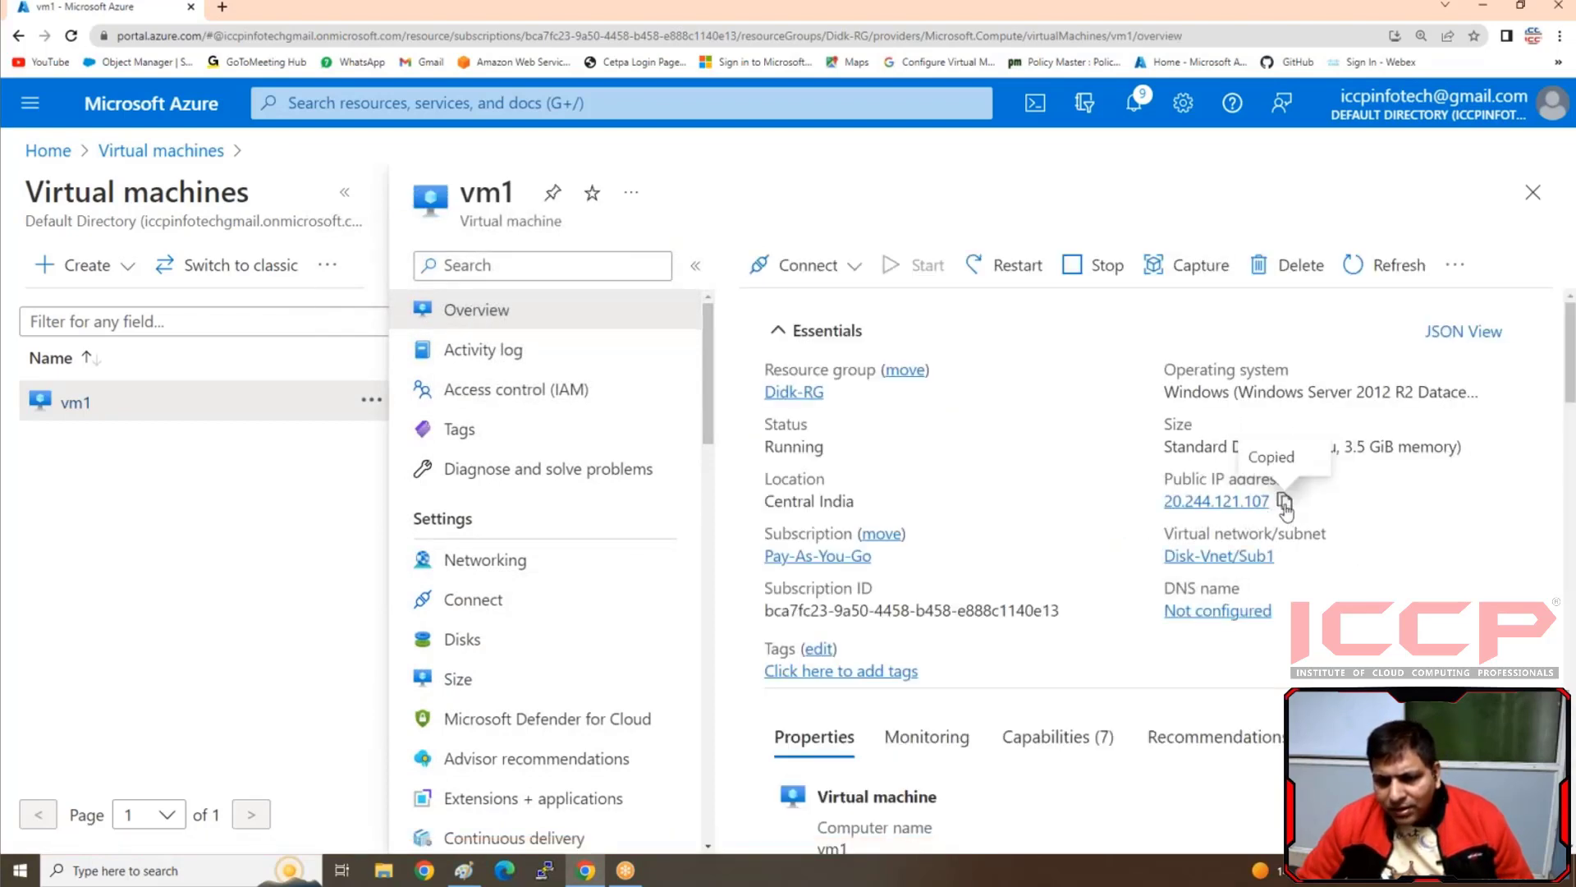
pyautogui.click(223, 7)
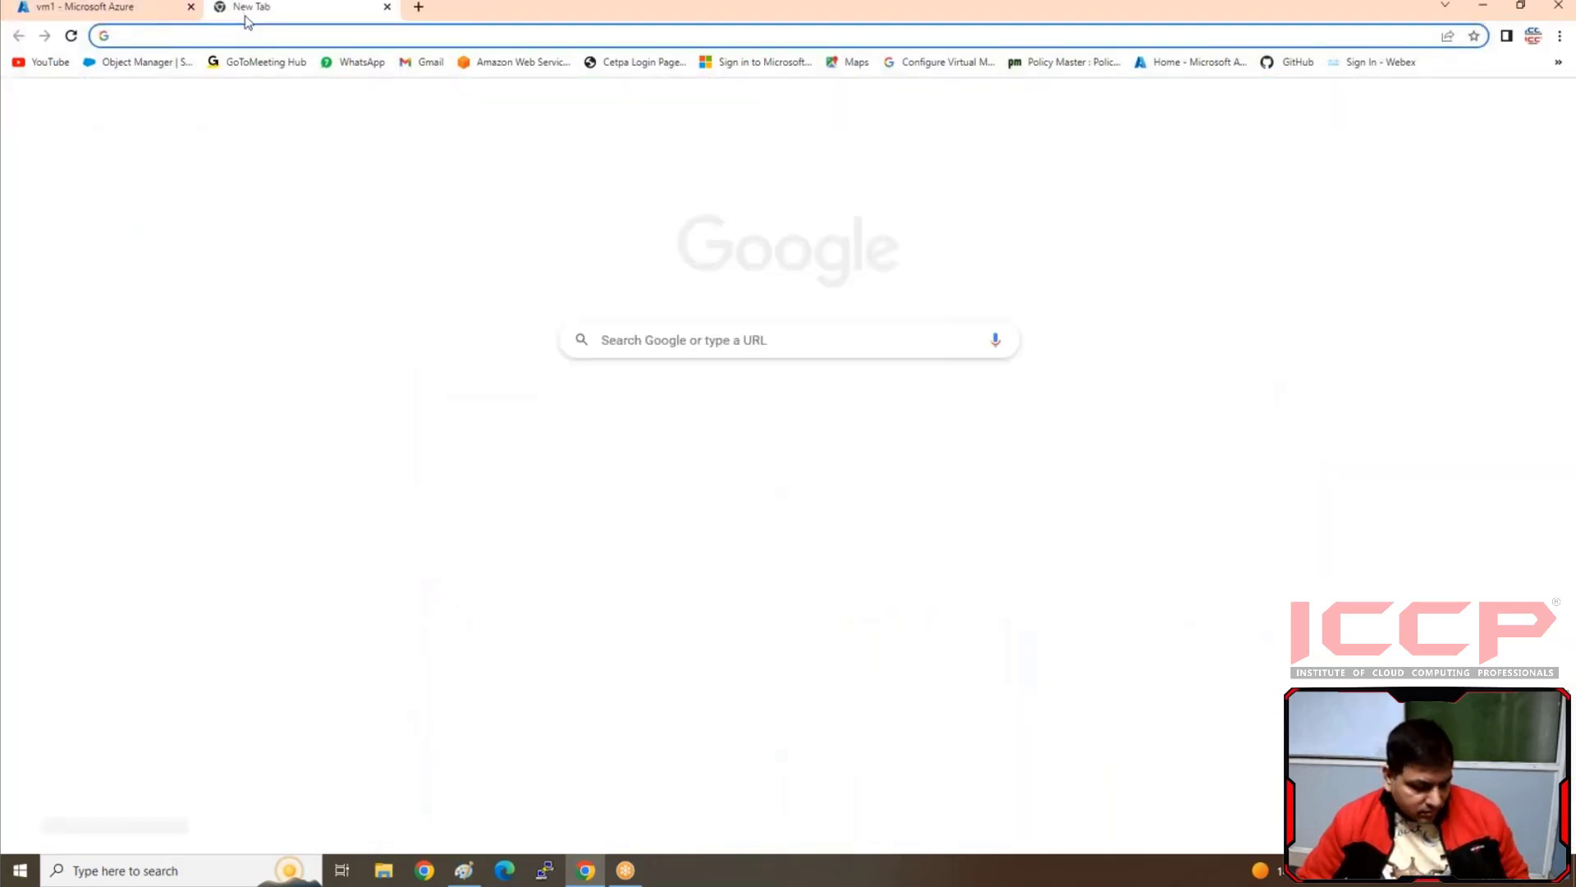
pyautogui.hotkey('ctrl', 'v')
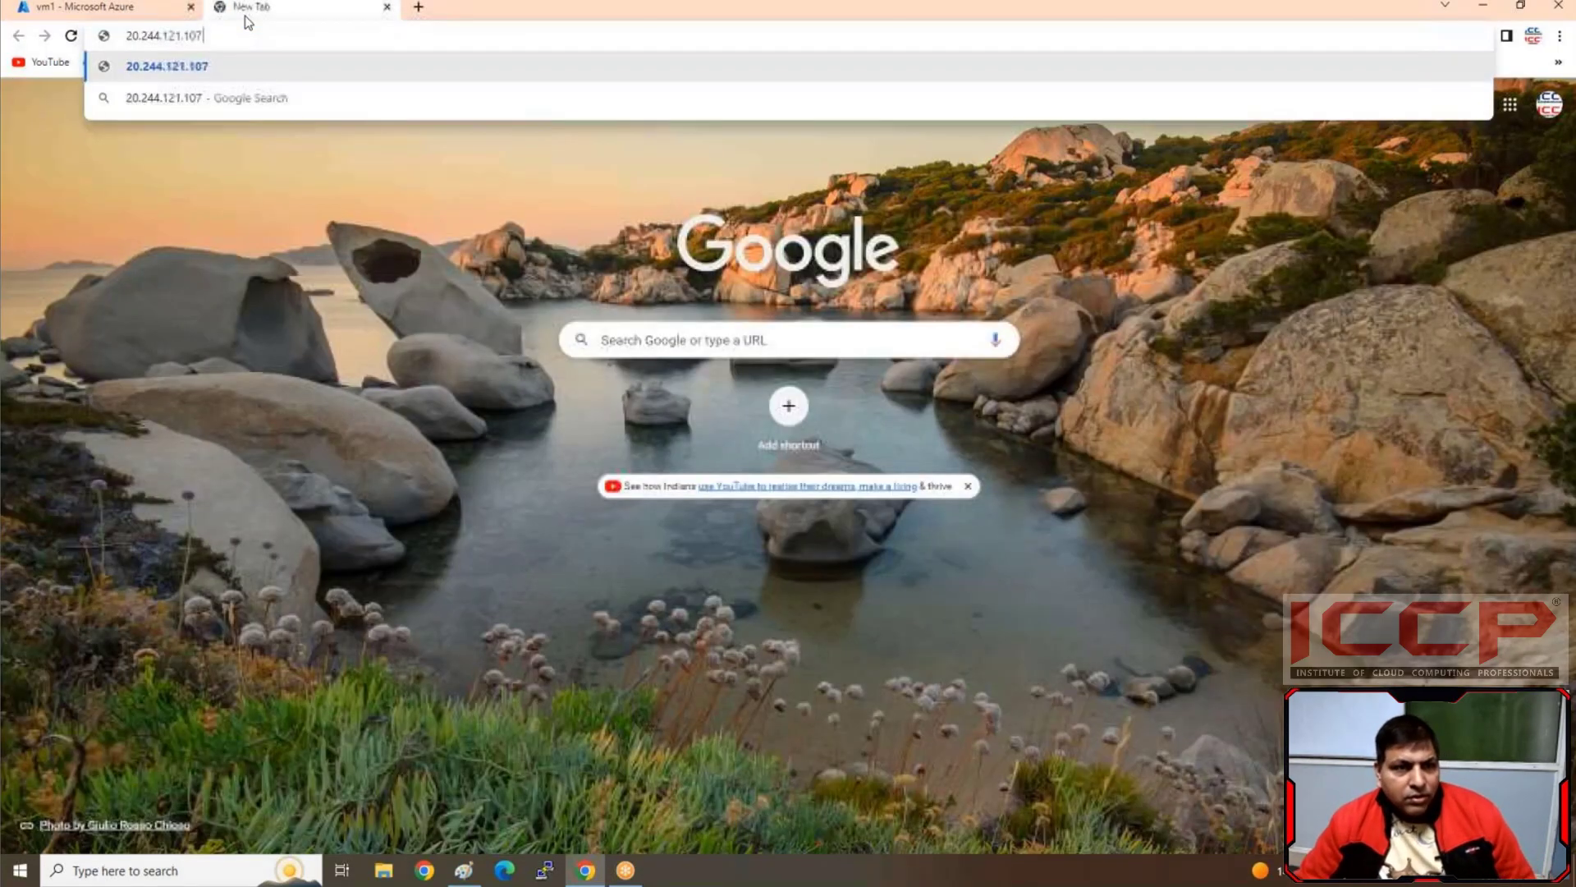
pyautogui.press('Return')
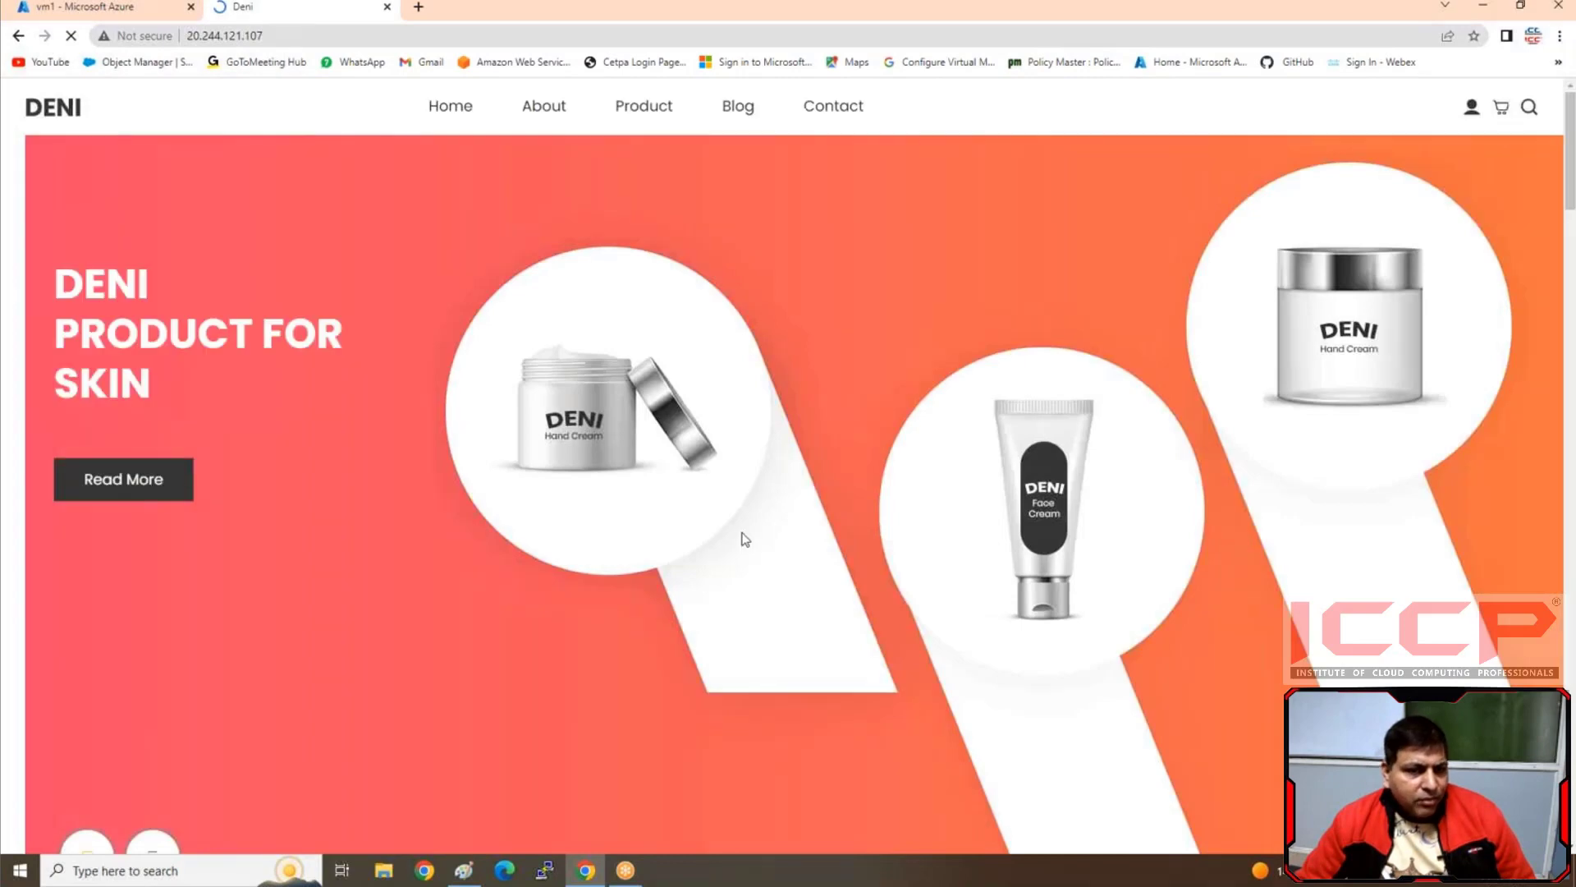
pyautogui.scroll(-5, 747, 534)
pyautogui.scroll(-4, 753, 535)
pyautogui.scroll(5, 753, 535)
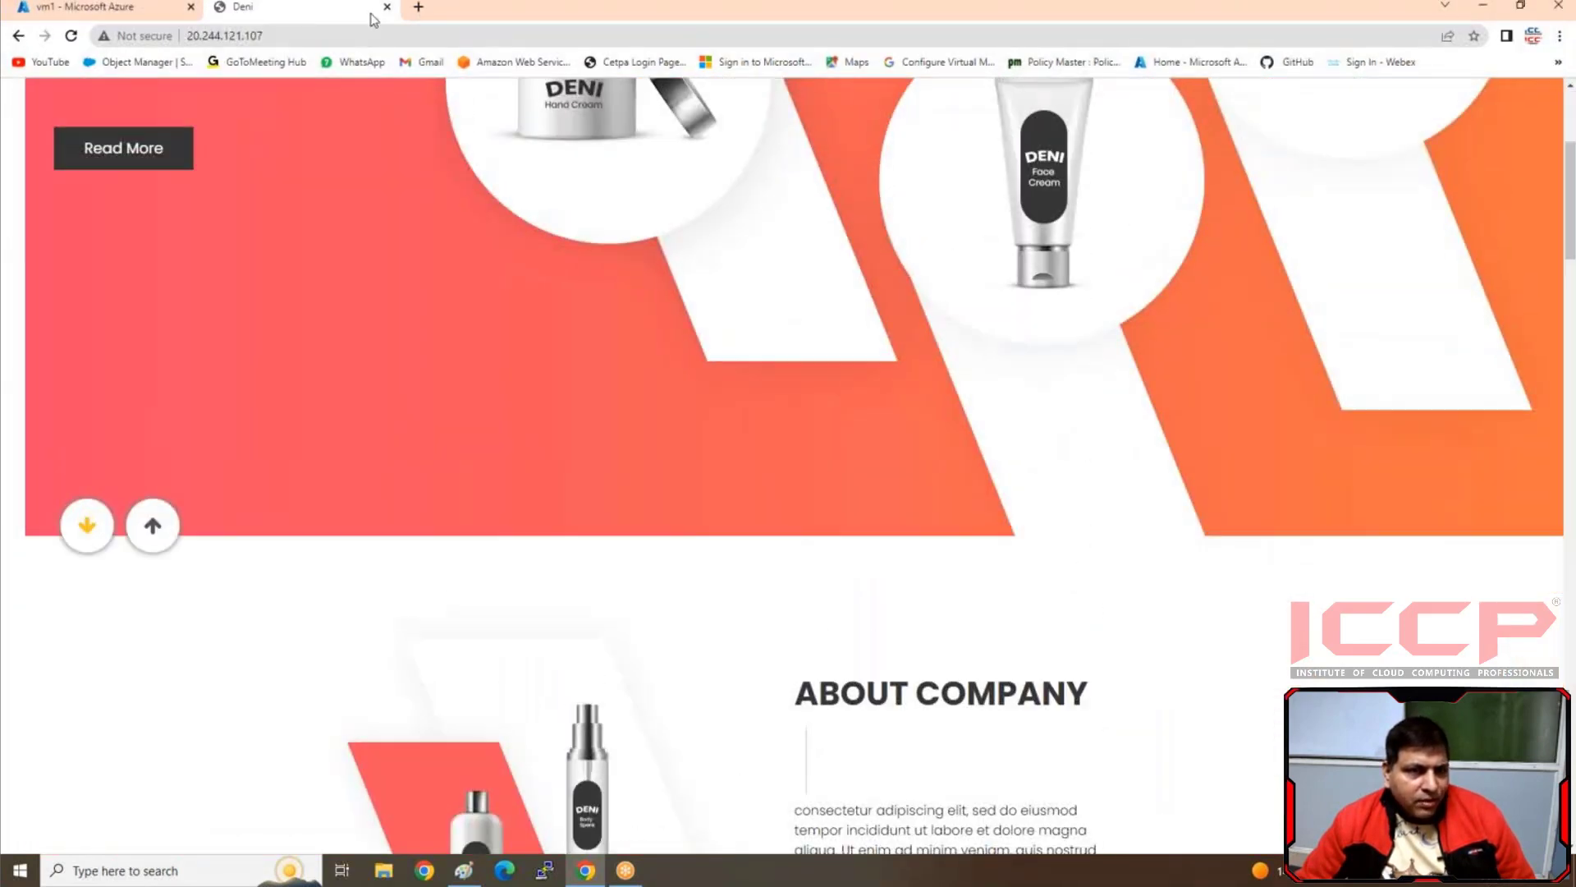
pyautogui.click(387, 8)
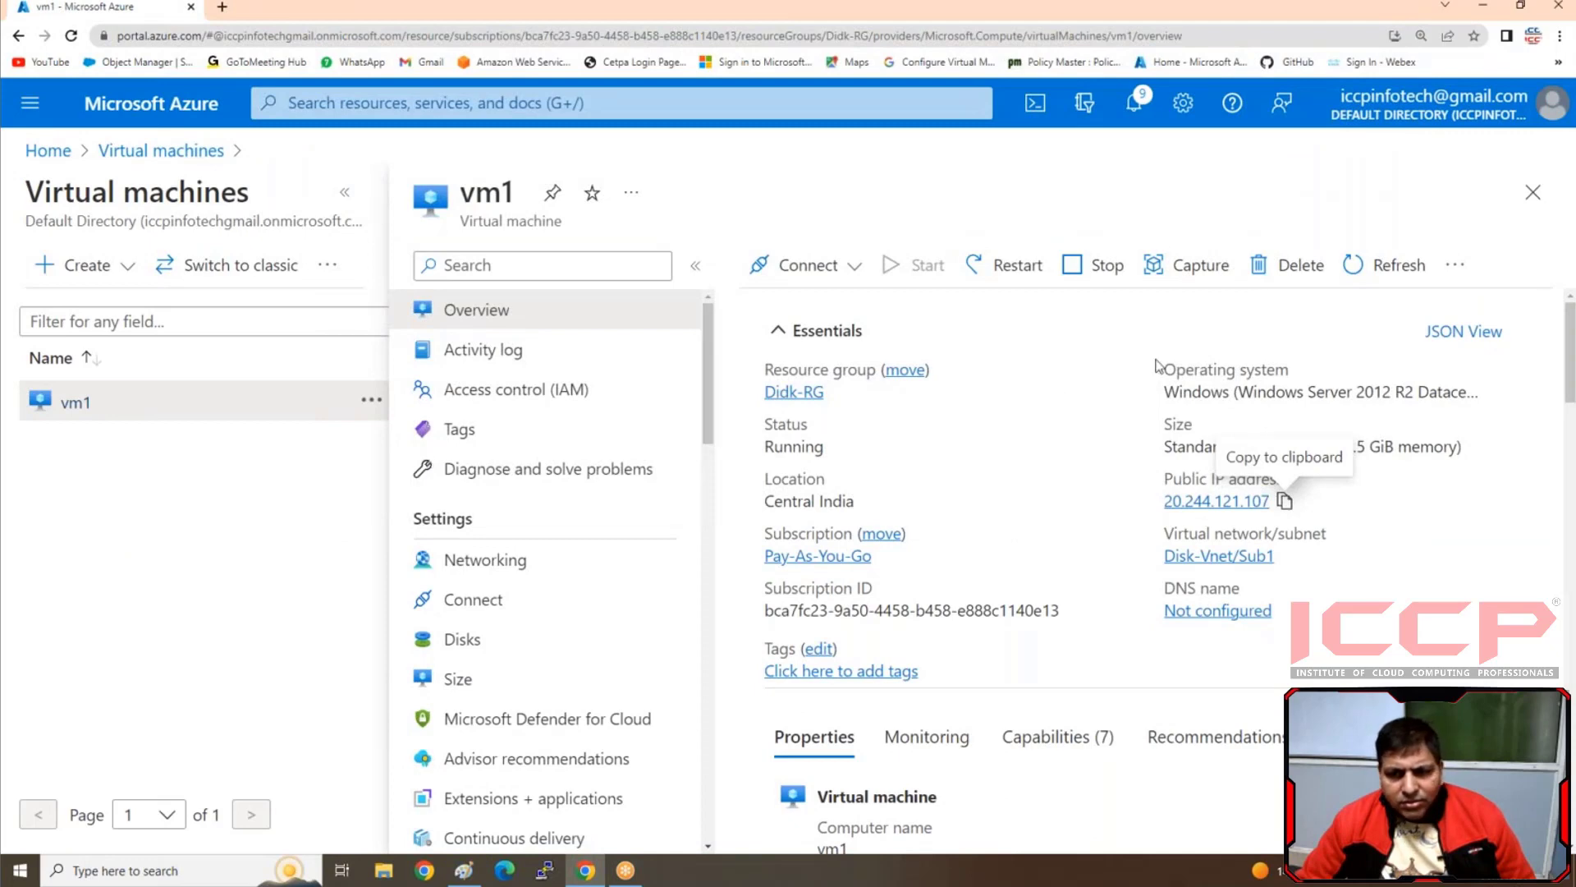
# Delete vm1 with force delete applied, leaving its OS disk, data disk, network interface and public IP address unselected
pyautogui.click(1293, 264)
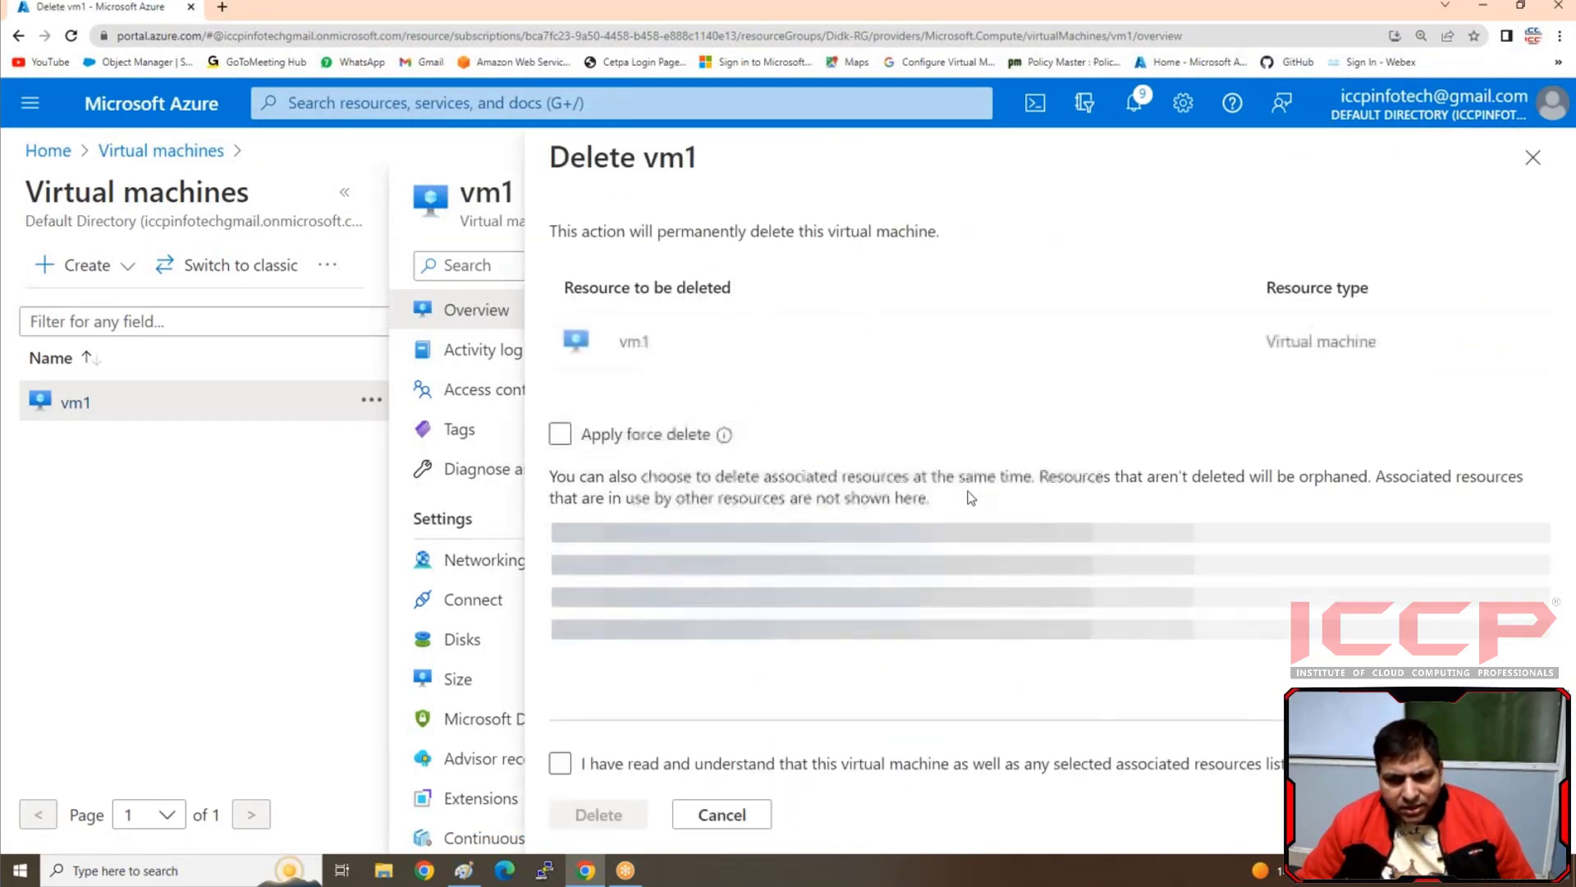
pyautogui.click(558, 434)
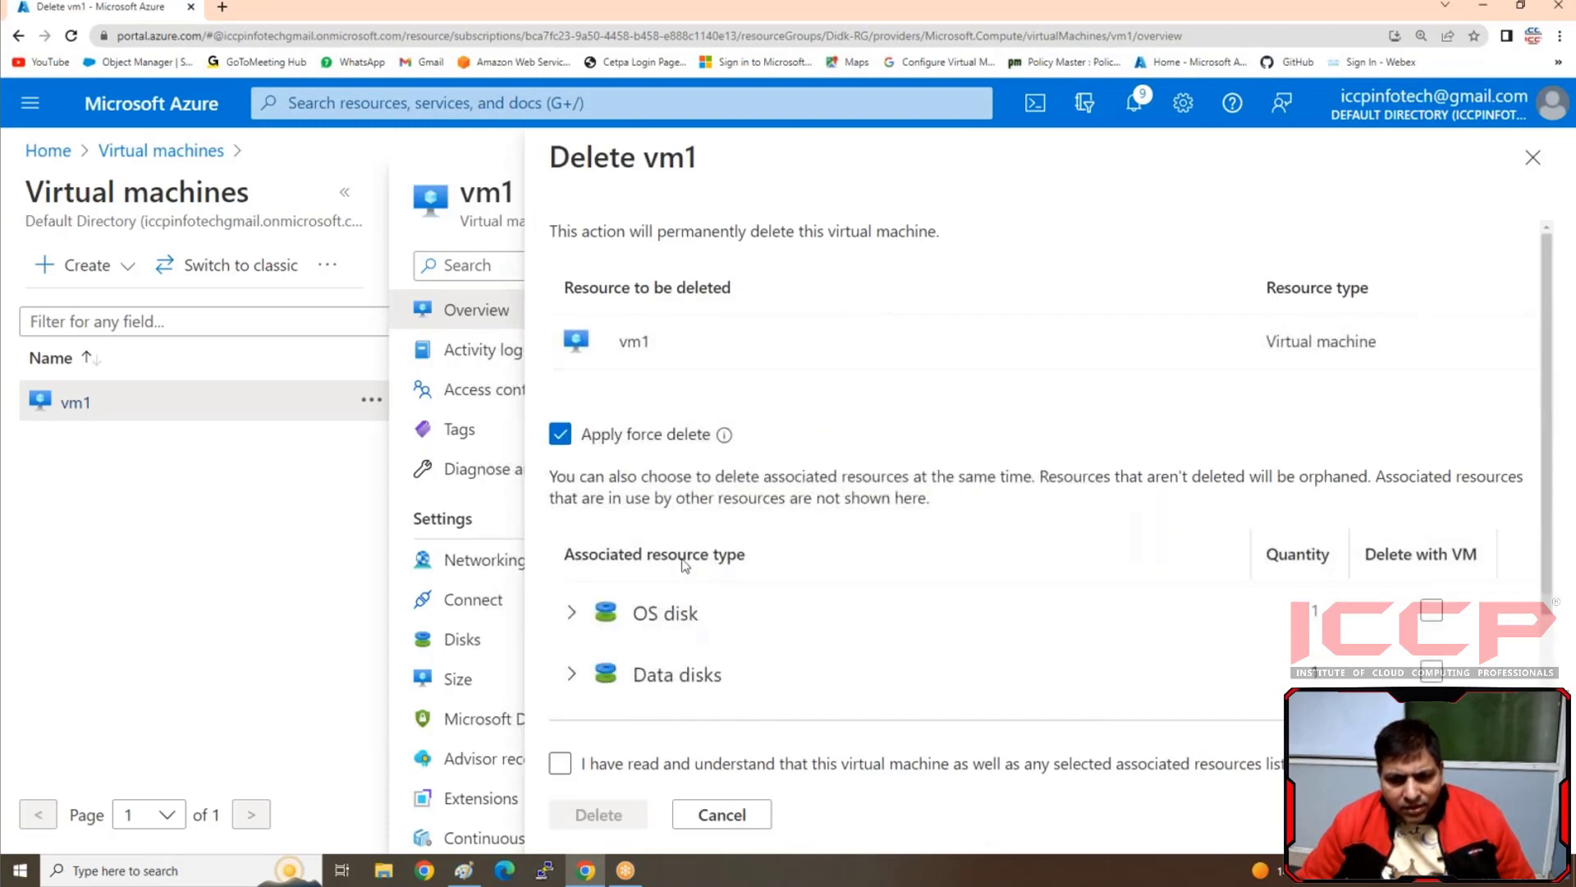
pyautogui.scroll(-3, 686, 556)
pyautogui.click(560, 763)
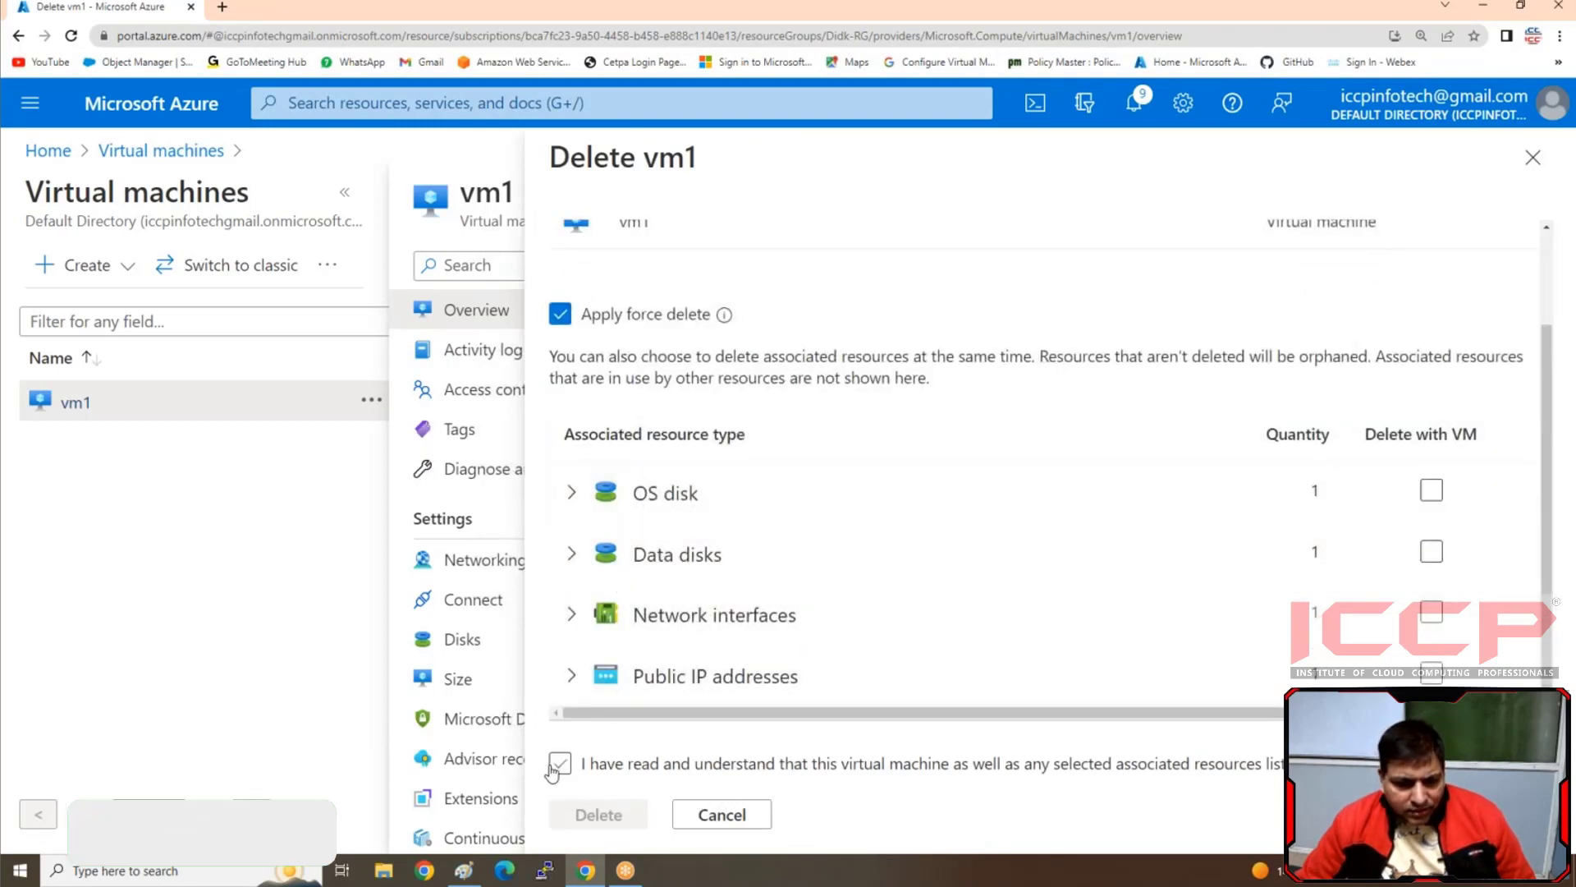
pyautogui.click(599, 814)
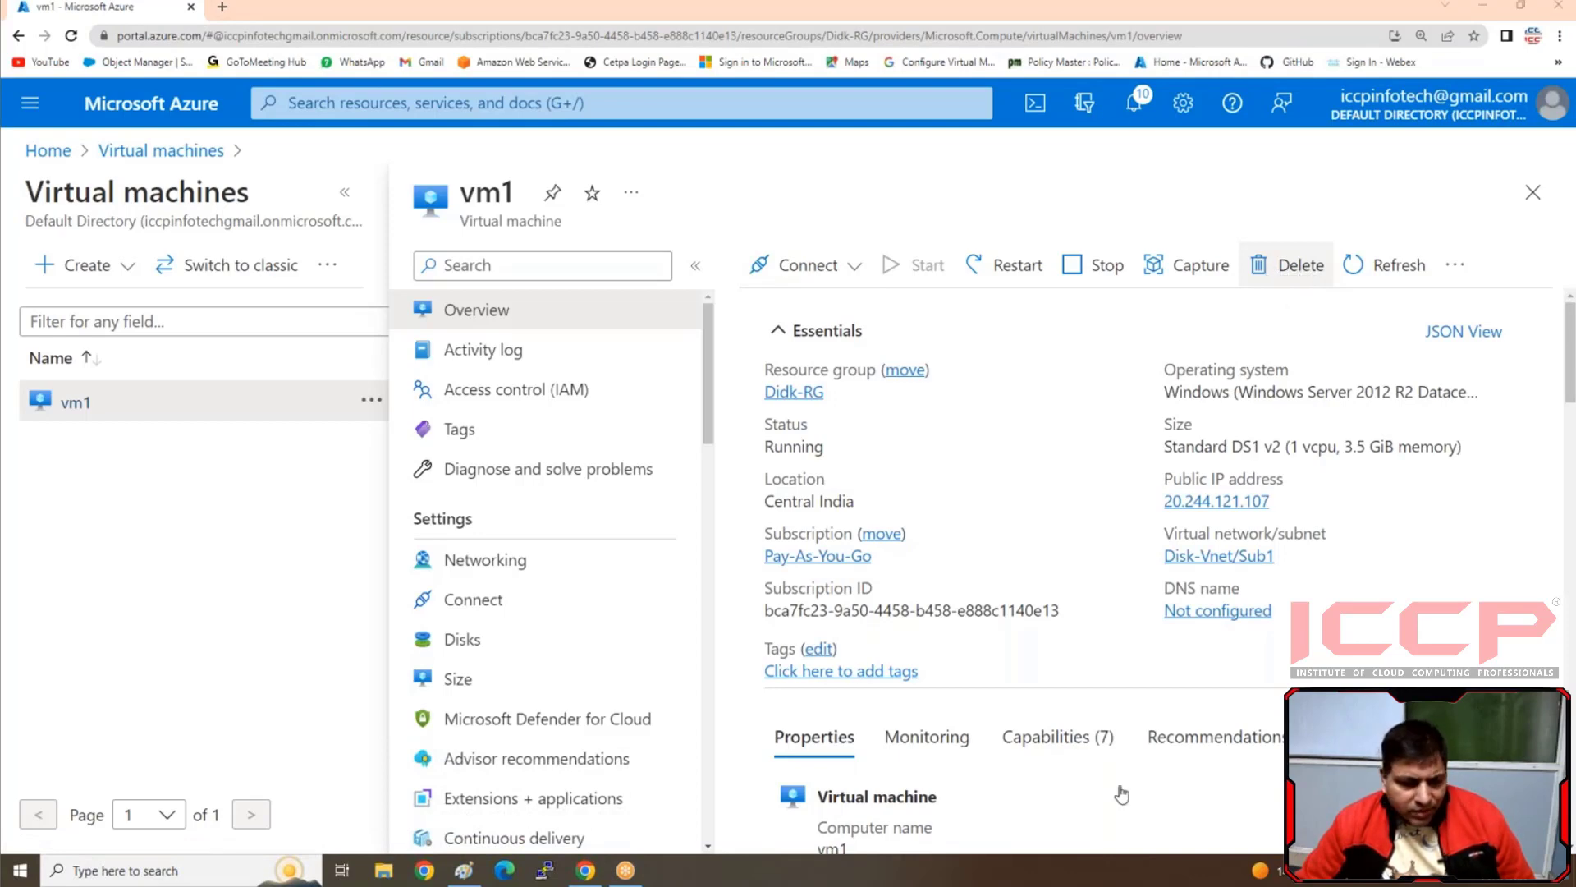
# Switch to the Azure Disk diagram in Paint
pyautogui.click(460, 877)
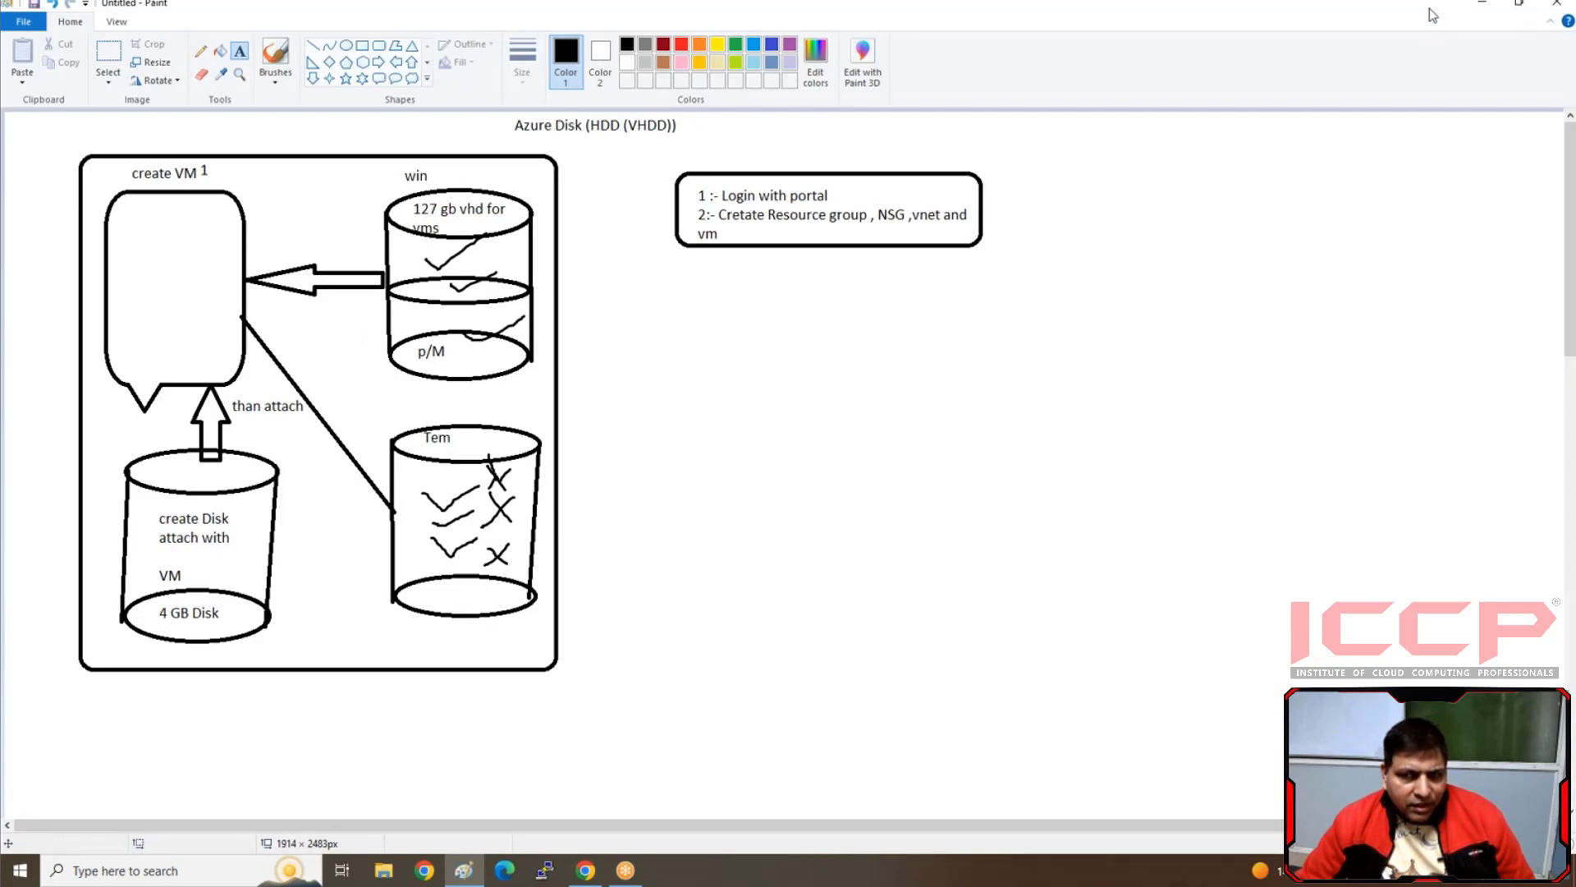
pyautogui.click(1245, 18)
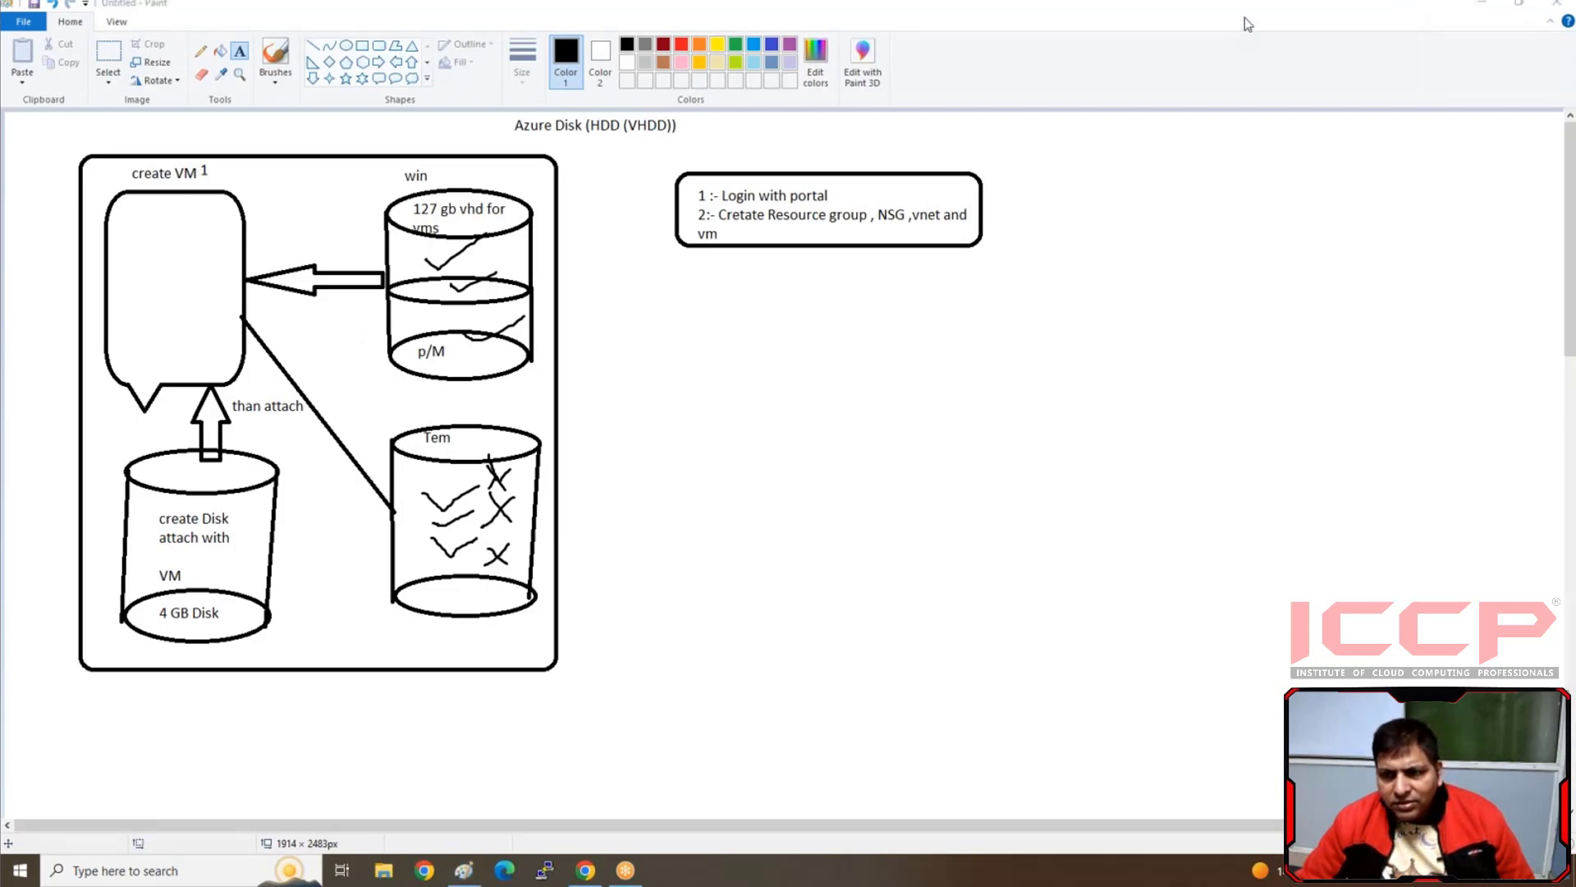
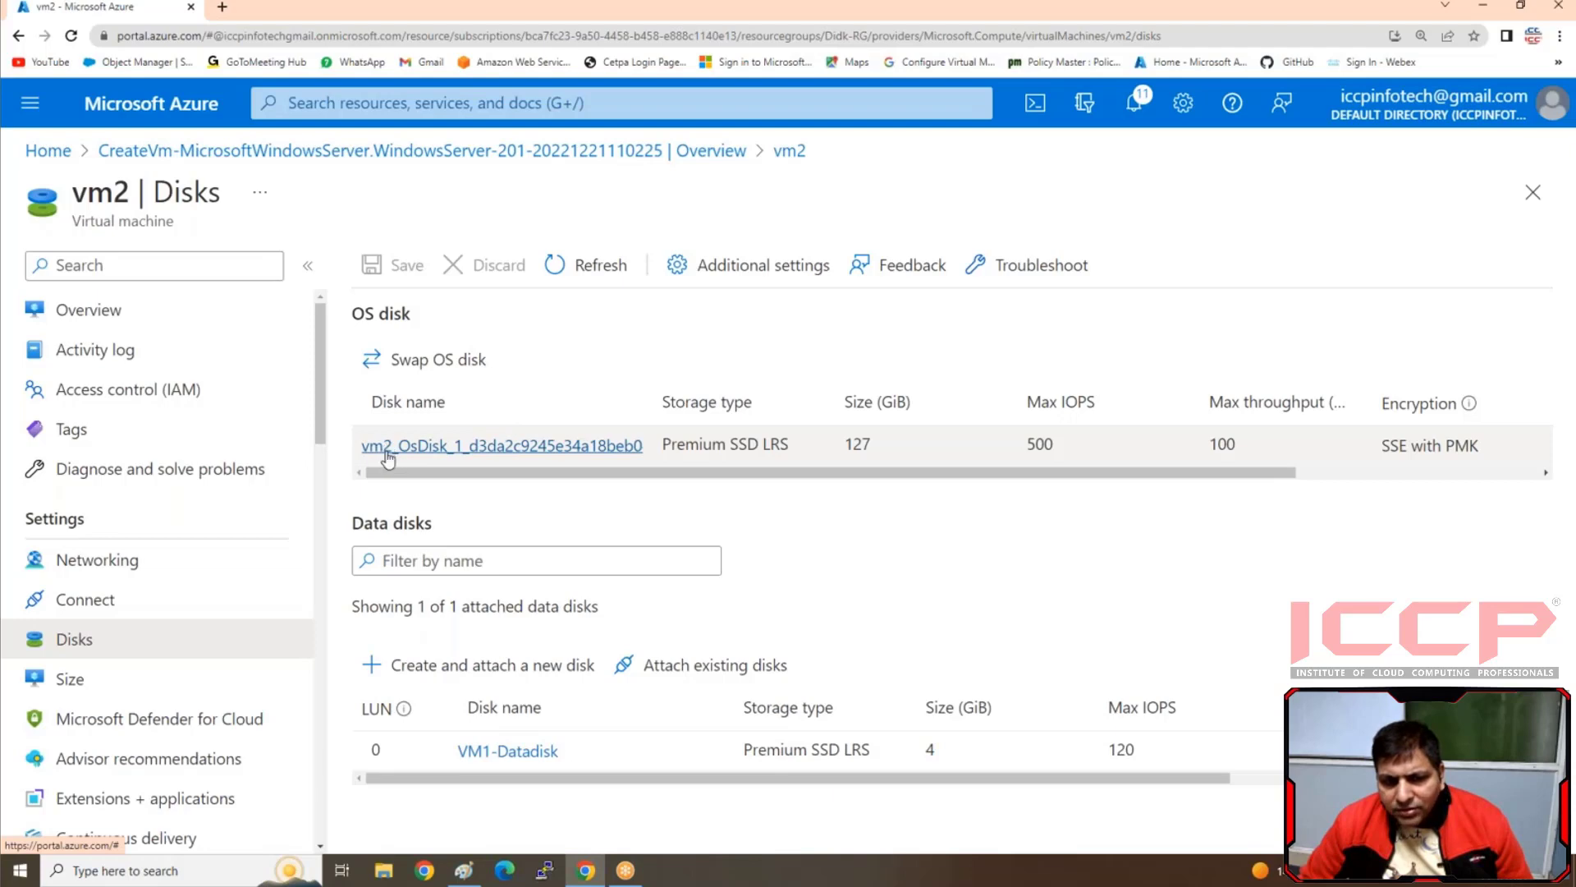
# Stop the vm2 virtual machine from its overview and confirm the shutdown
pyautogui.click(81, 316)
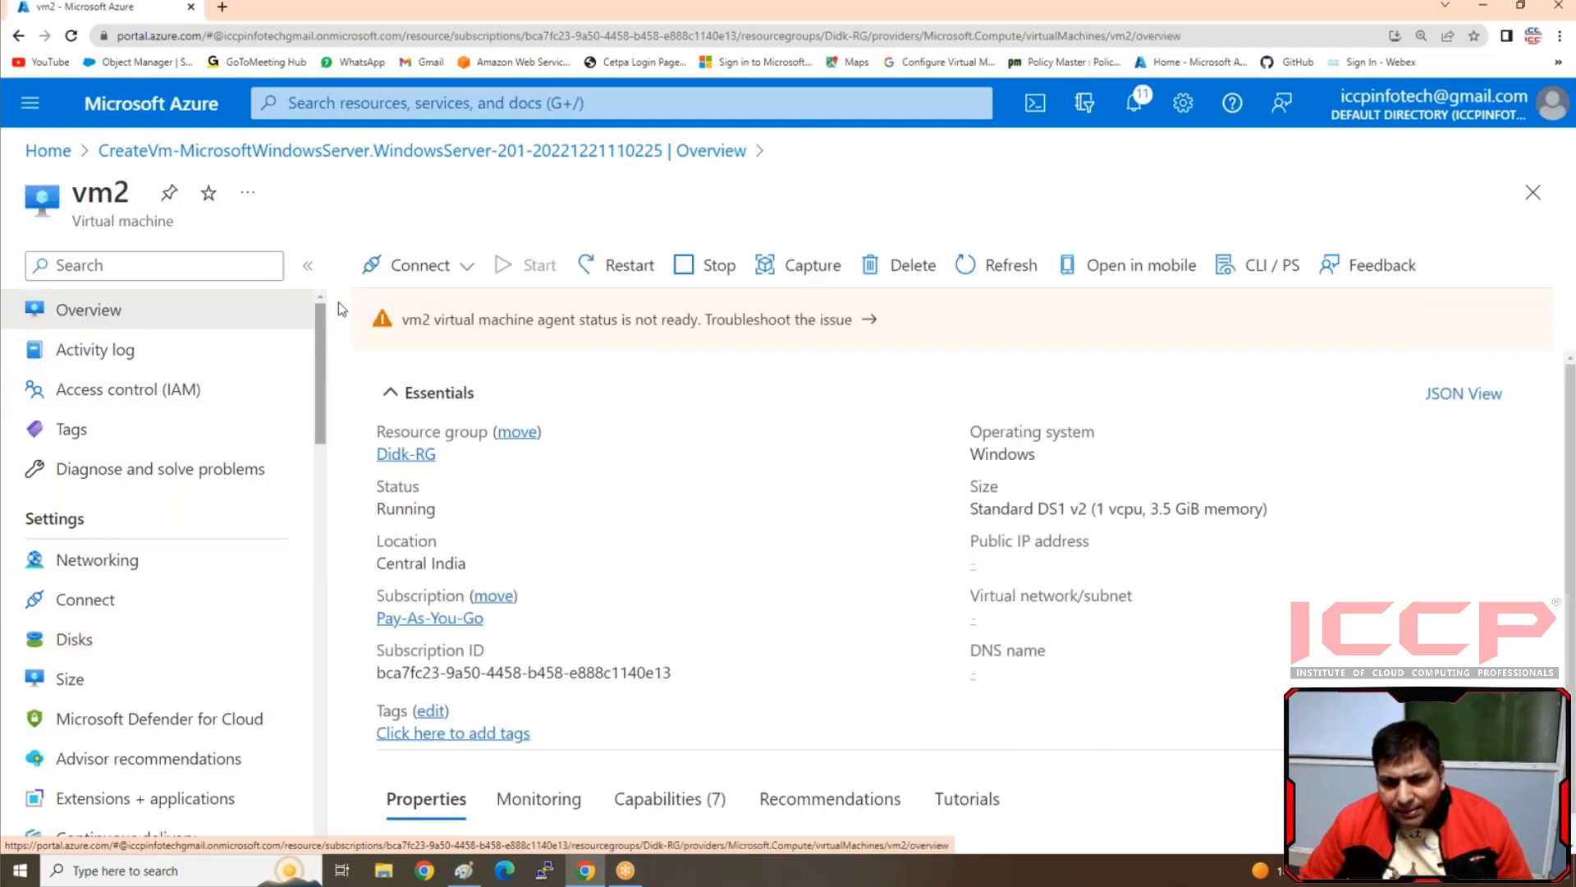
pyautogui.click(733, 278)
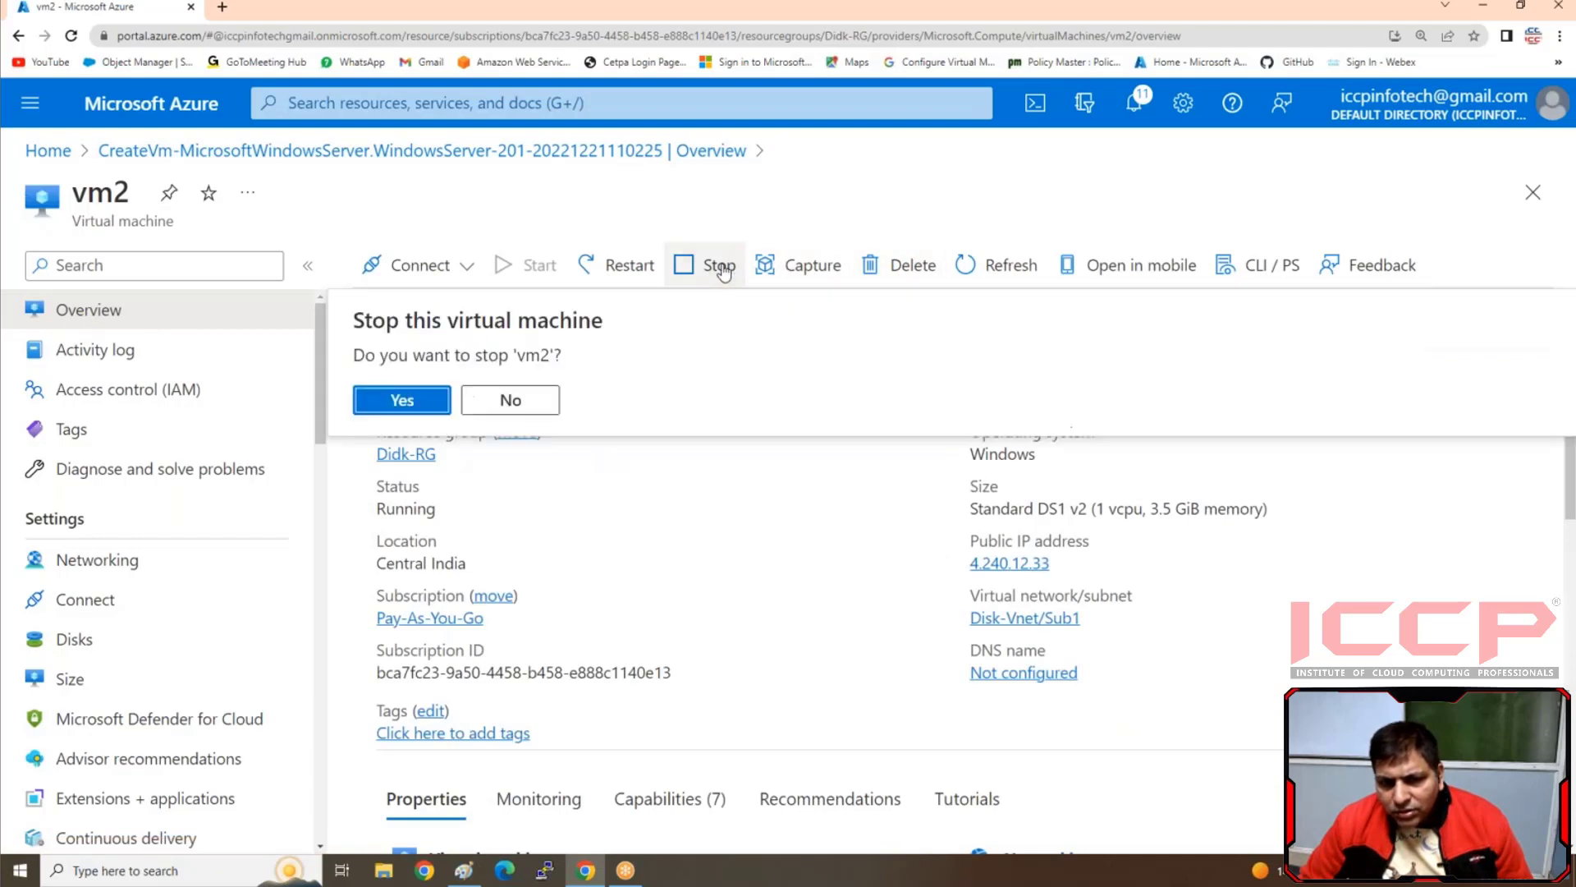
pyautogui.click(419, 402)
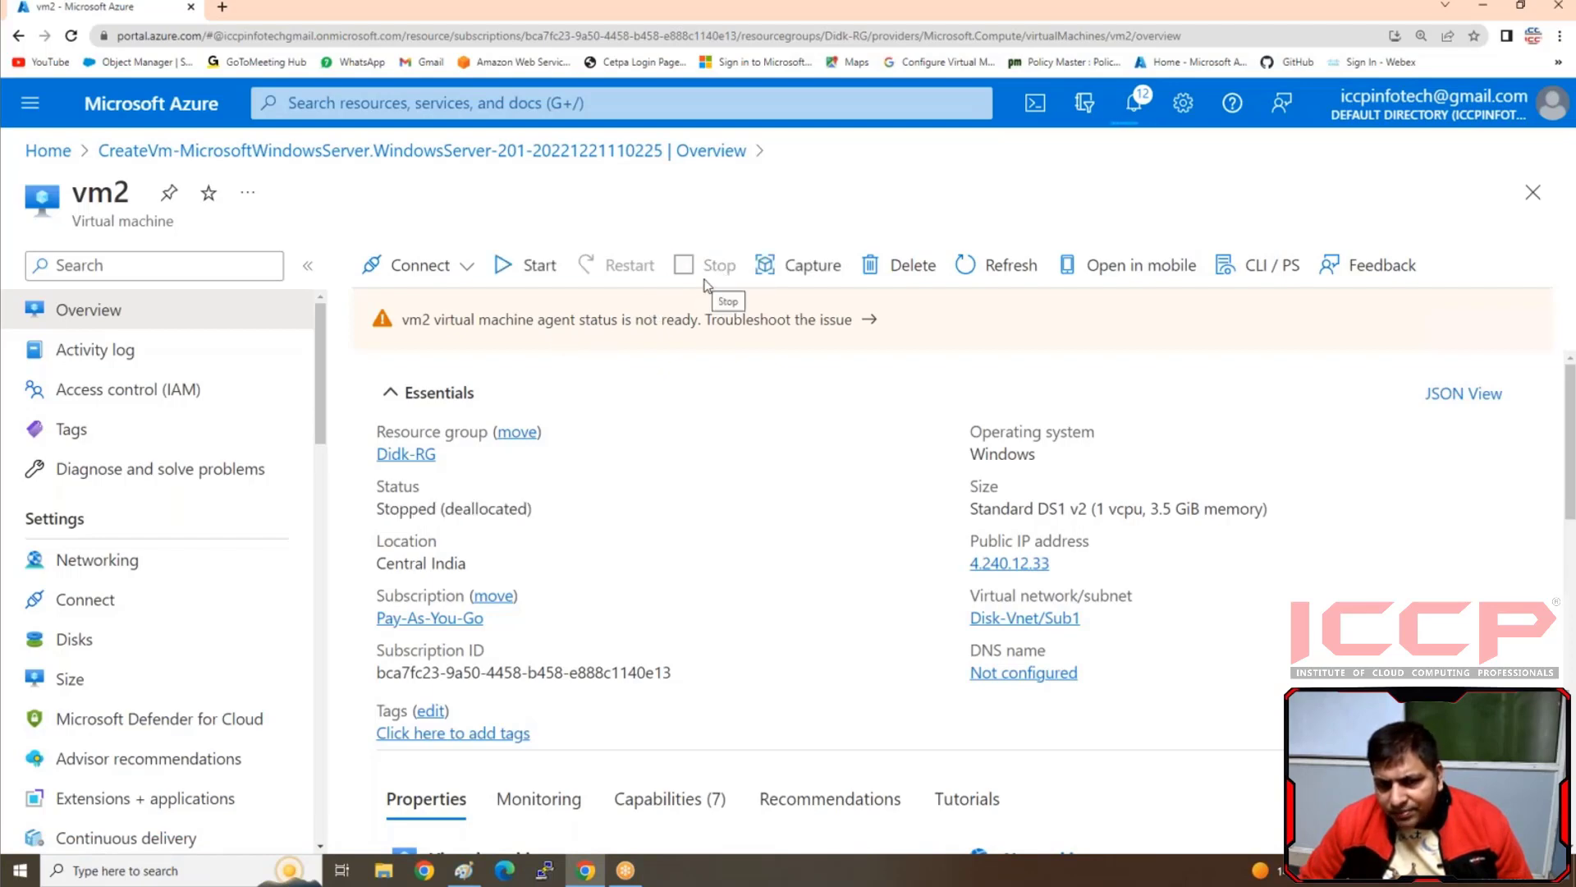
# Swap vm2's OS disk for the vm1_OsDisk_1 disk, confirming with the name vm2, and refresh the disk list
pyautogui.click(95, 648)
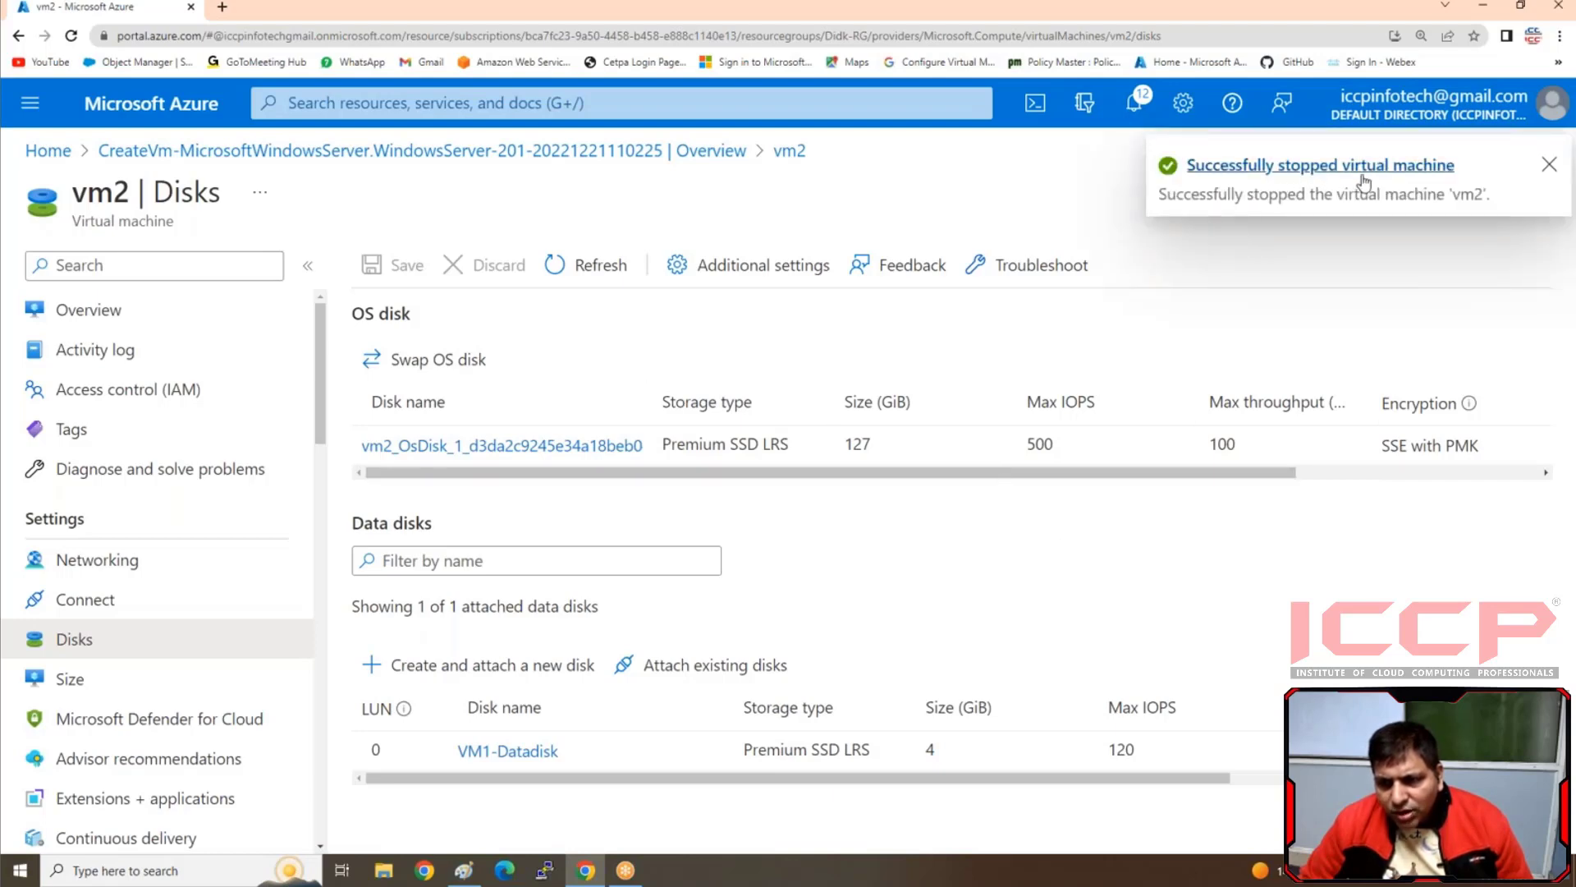
pyautogui.click(408, 361)
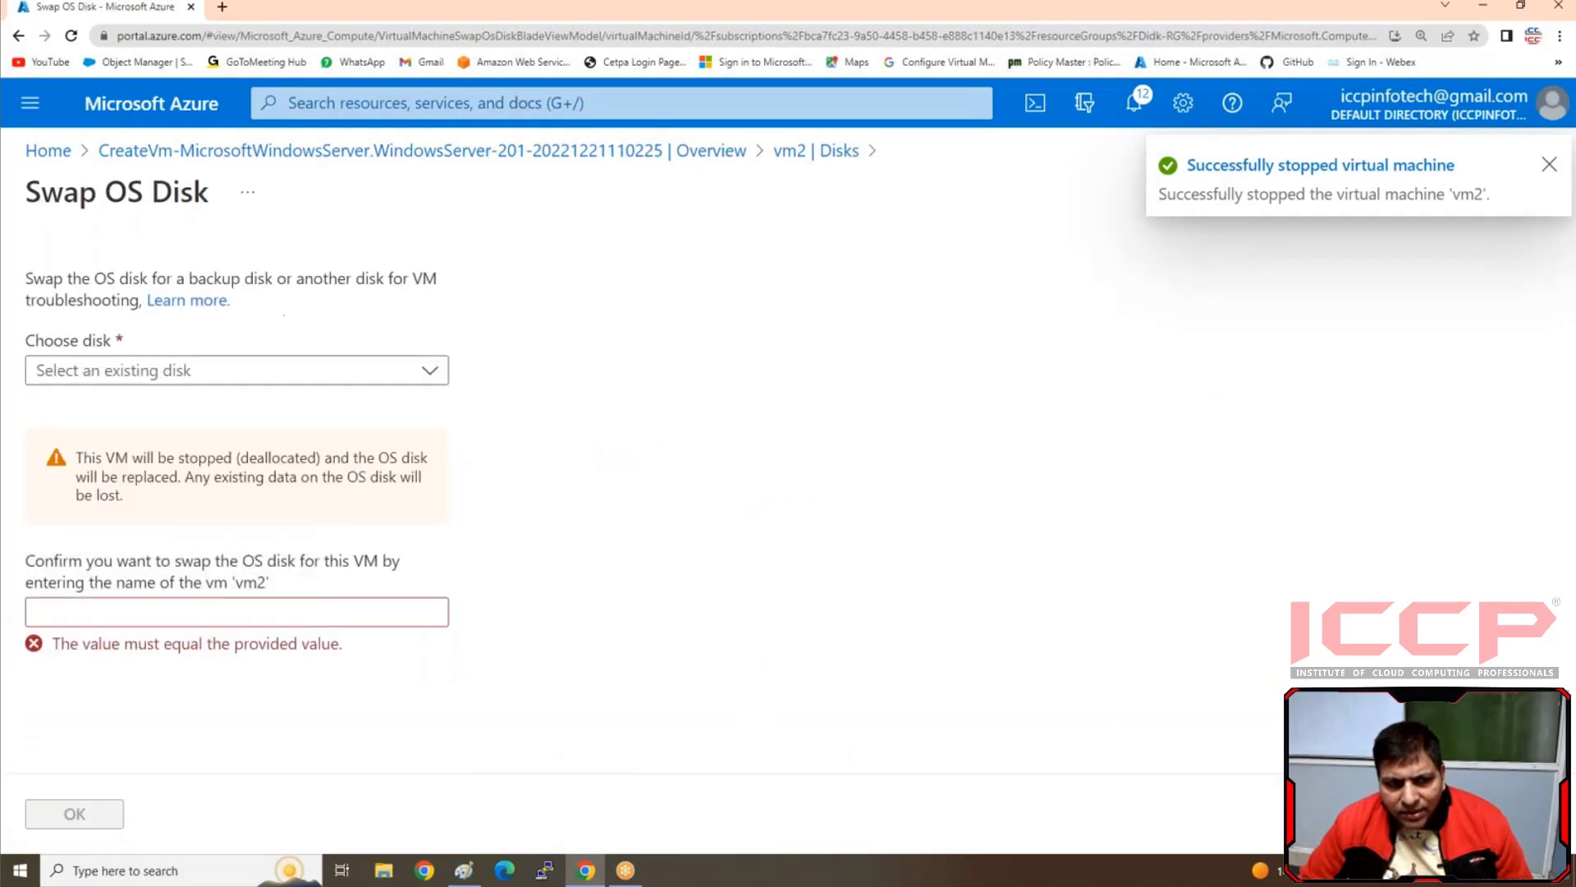
pyautogui.click(156, 372)
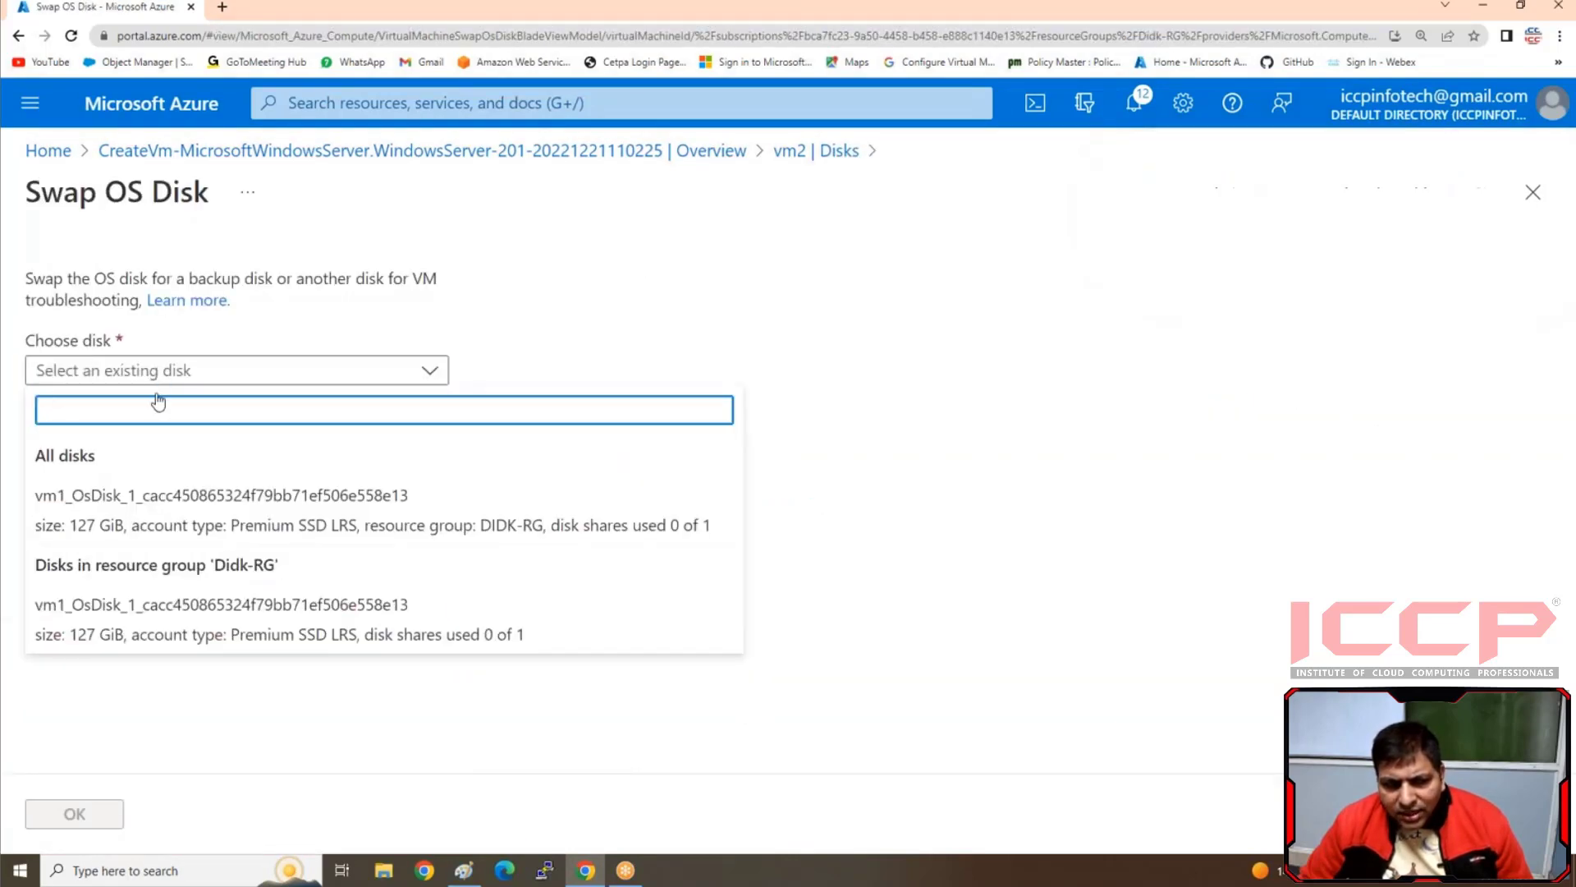
pyautogui.click(135, 509)
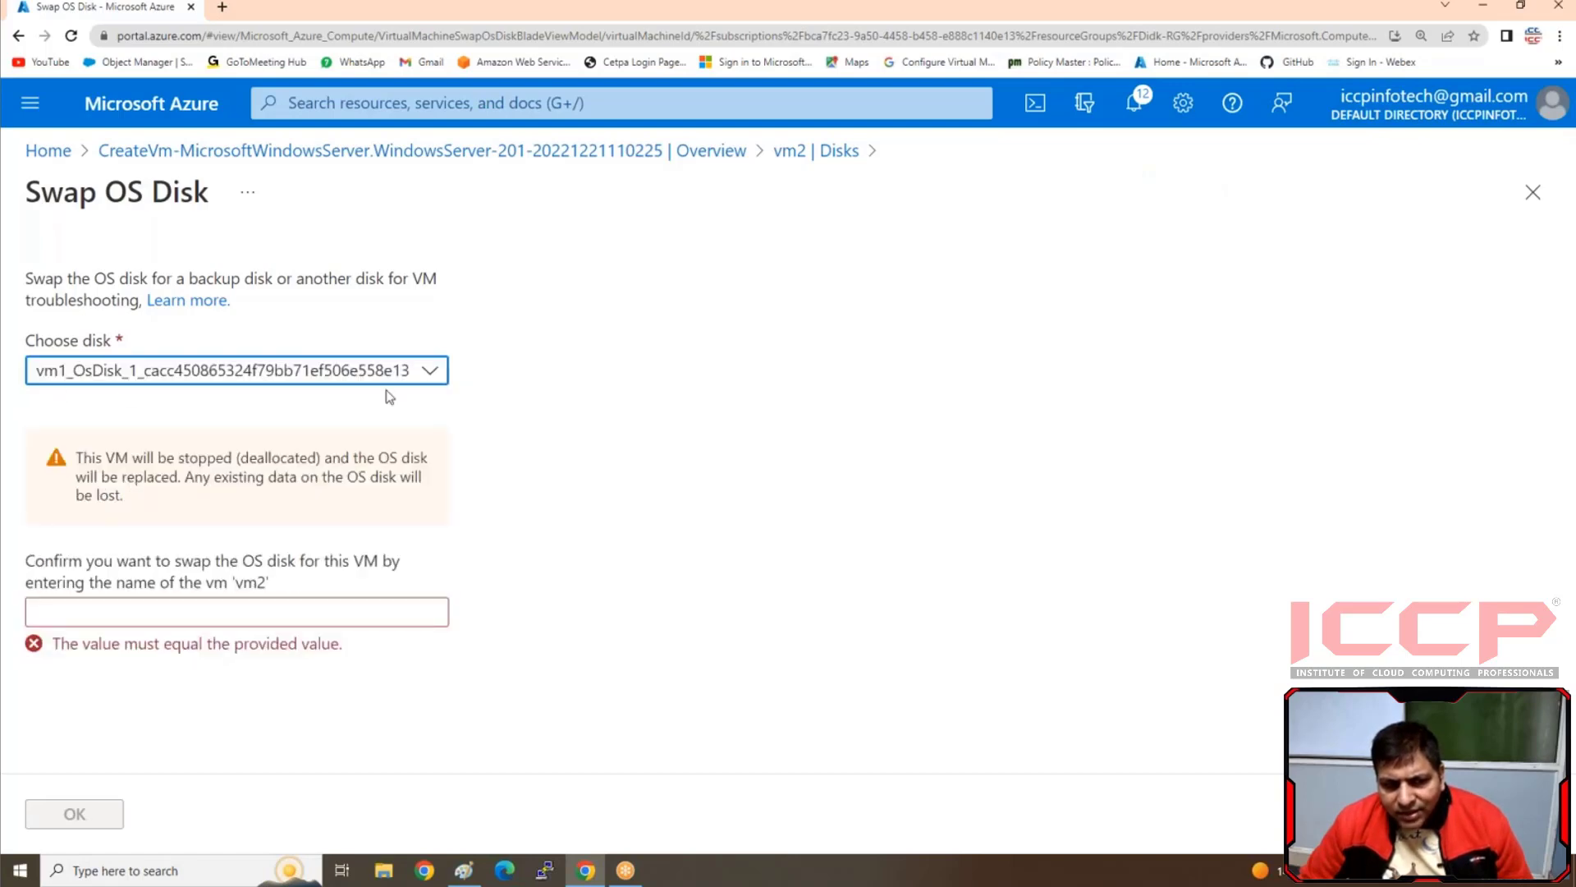
pyautogui.click(213, 614)
pyautogui.write('vm2')
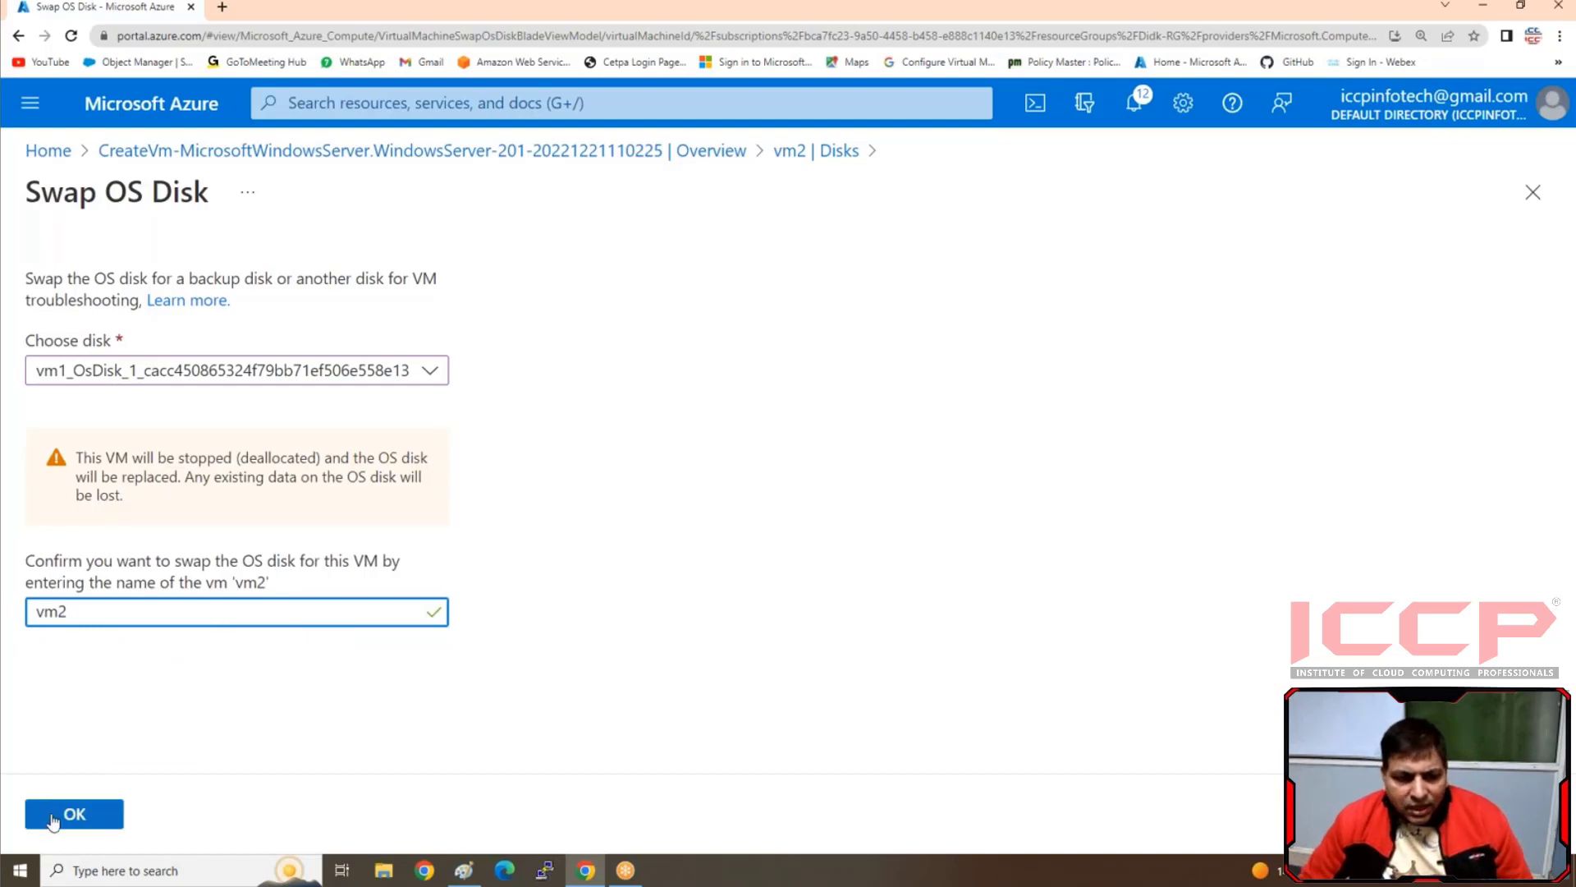
pyautogui.click(59, 817)
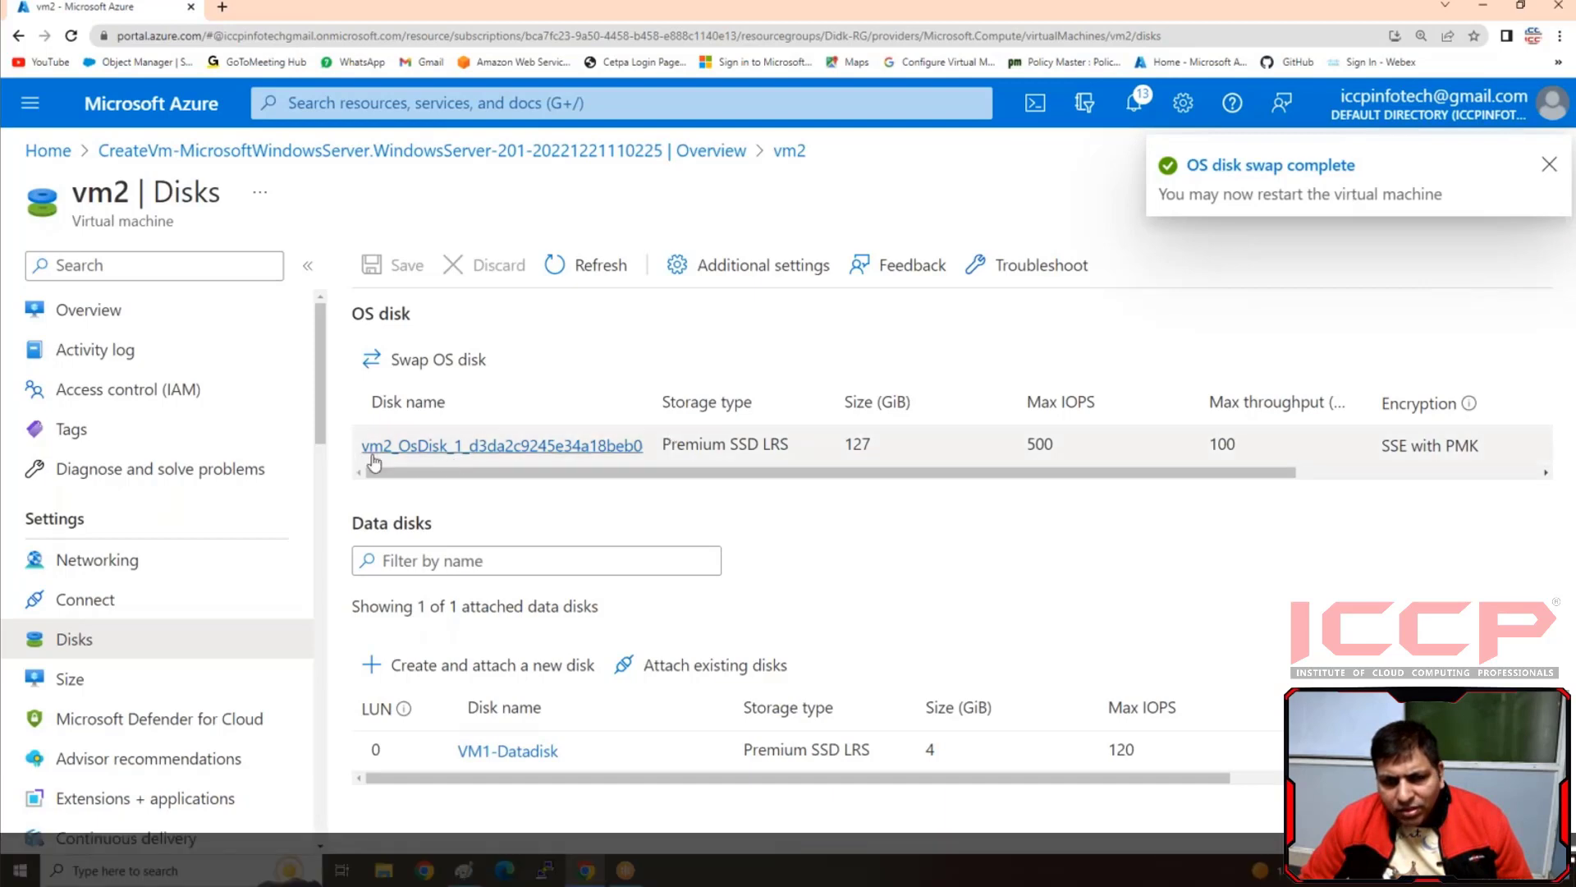
pyautogui.click(562, 264)
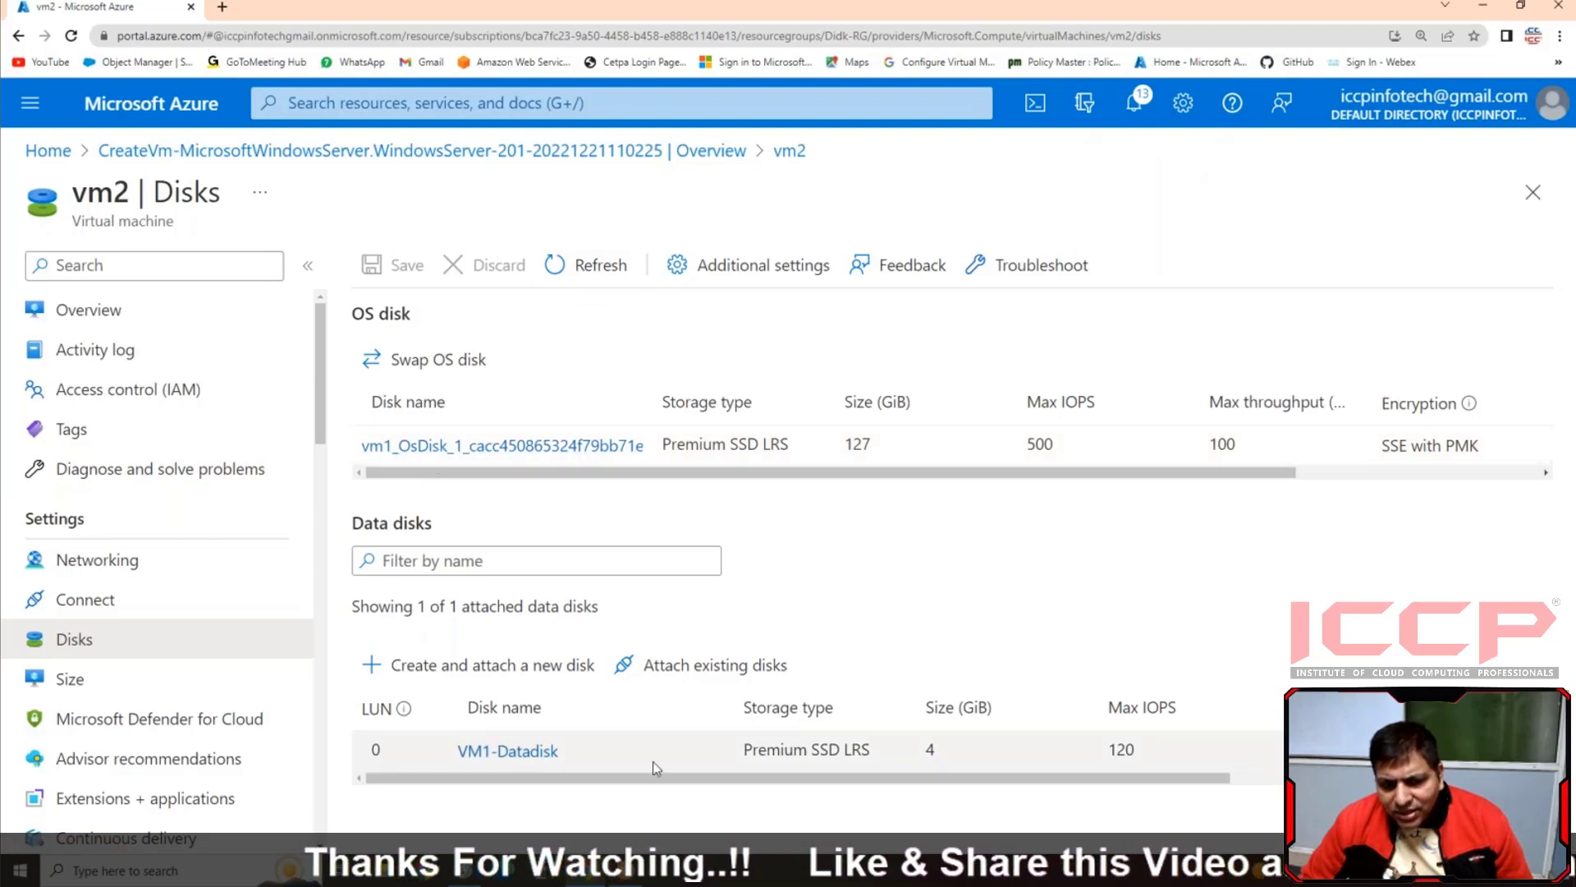
# Return to vm2's overview and start the virtual machine
pyautogui.click(103, 313)
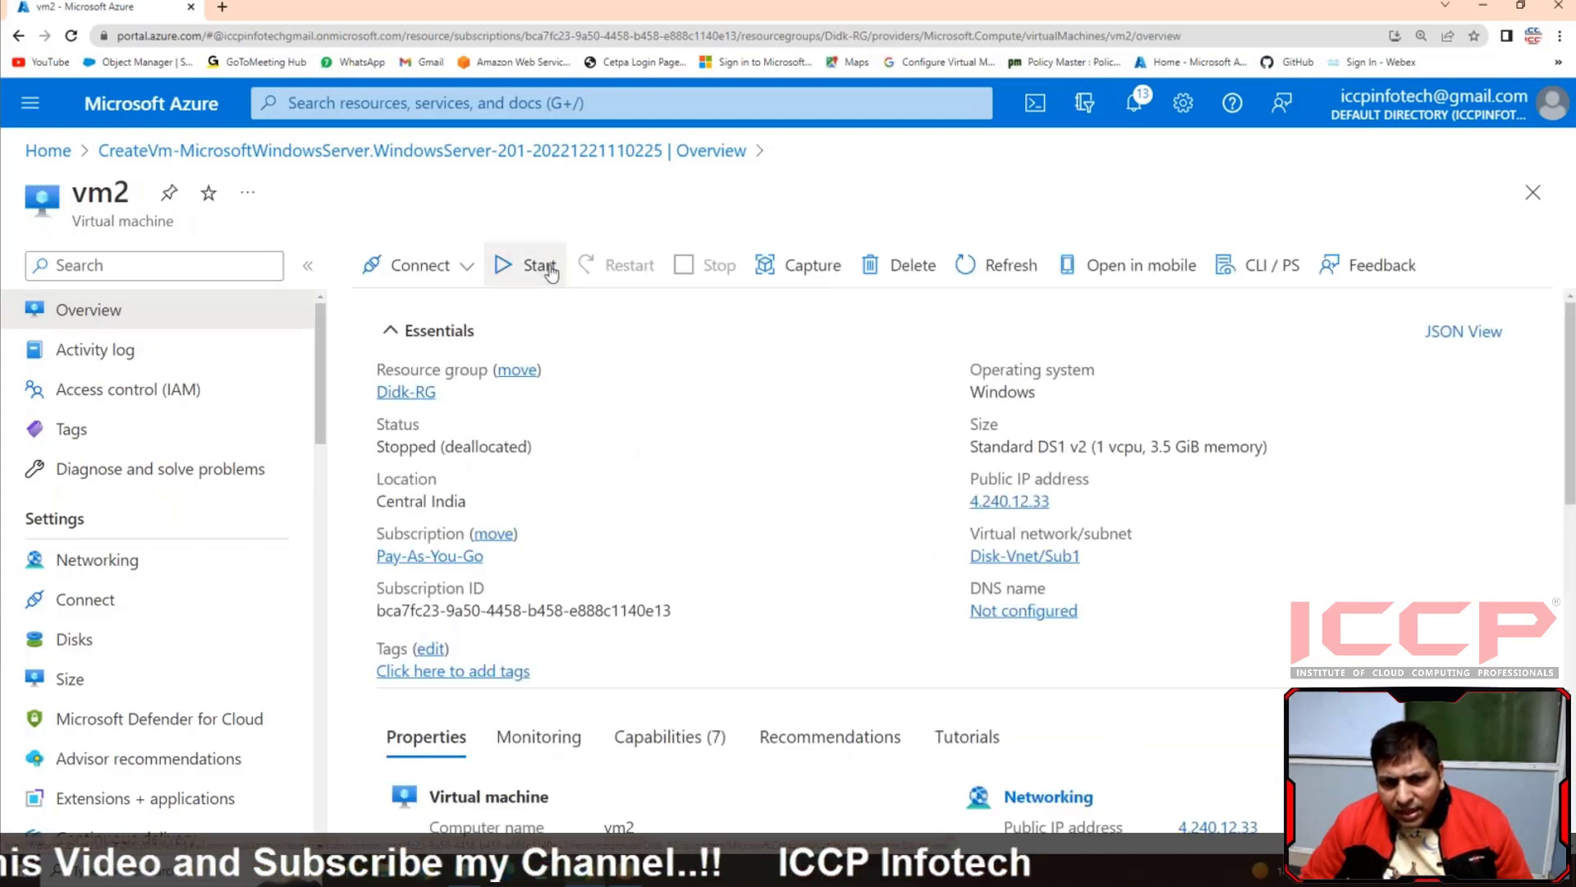
pyautogui.click(540, 266)
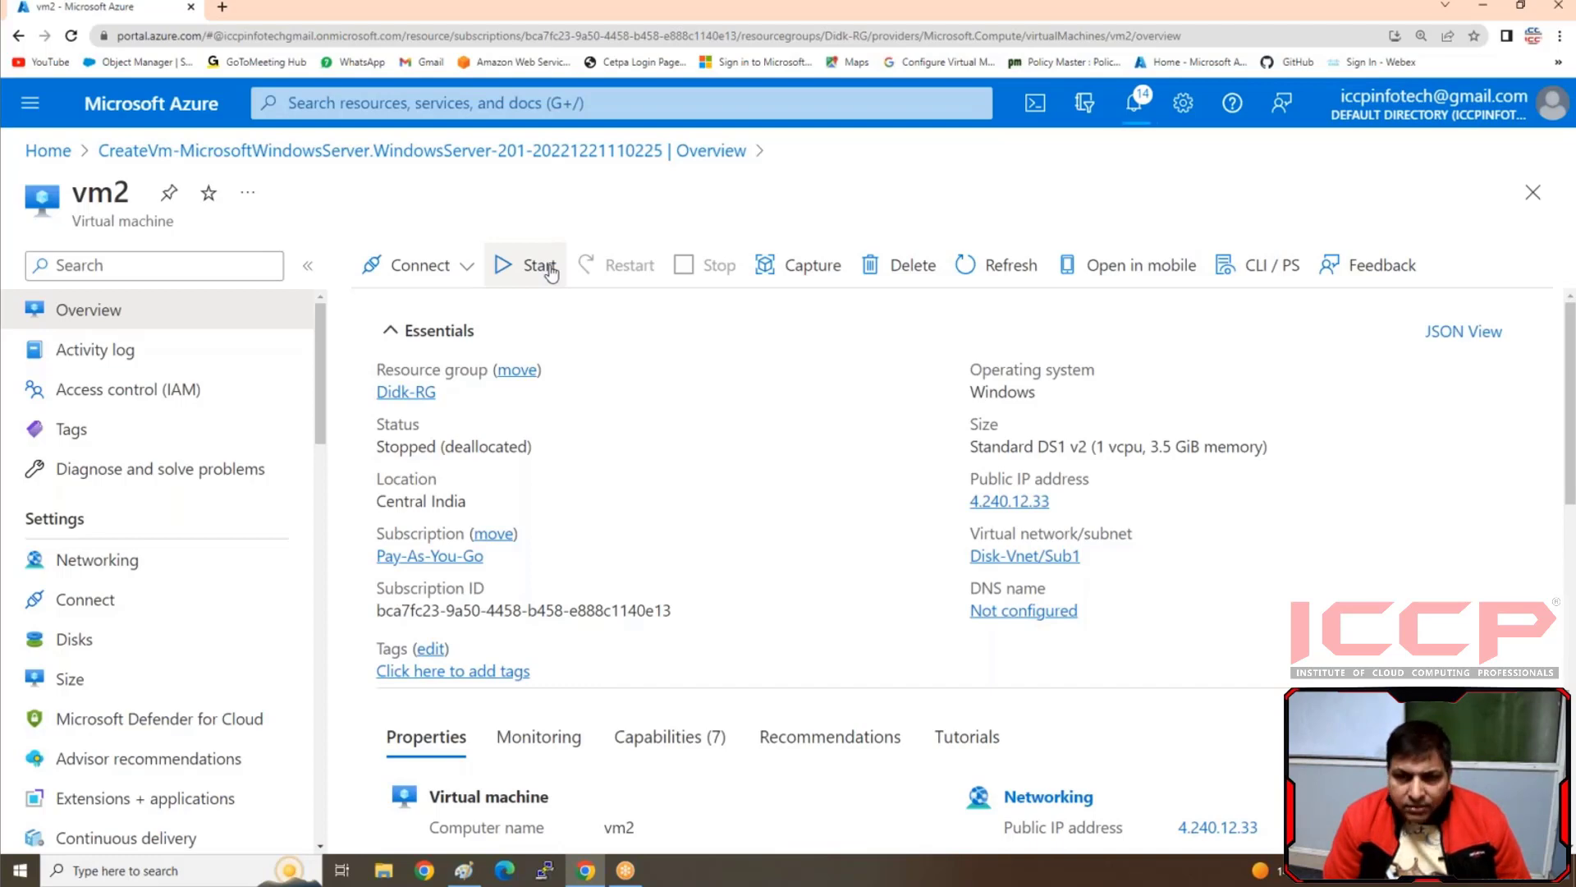
pyautogui.click(538, 265)
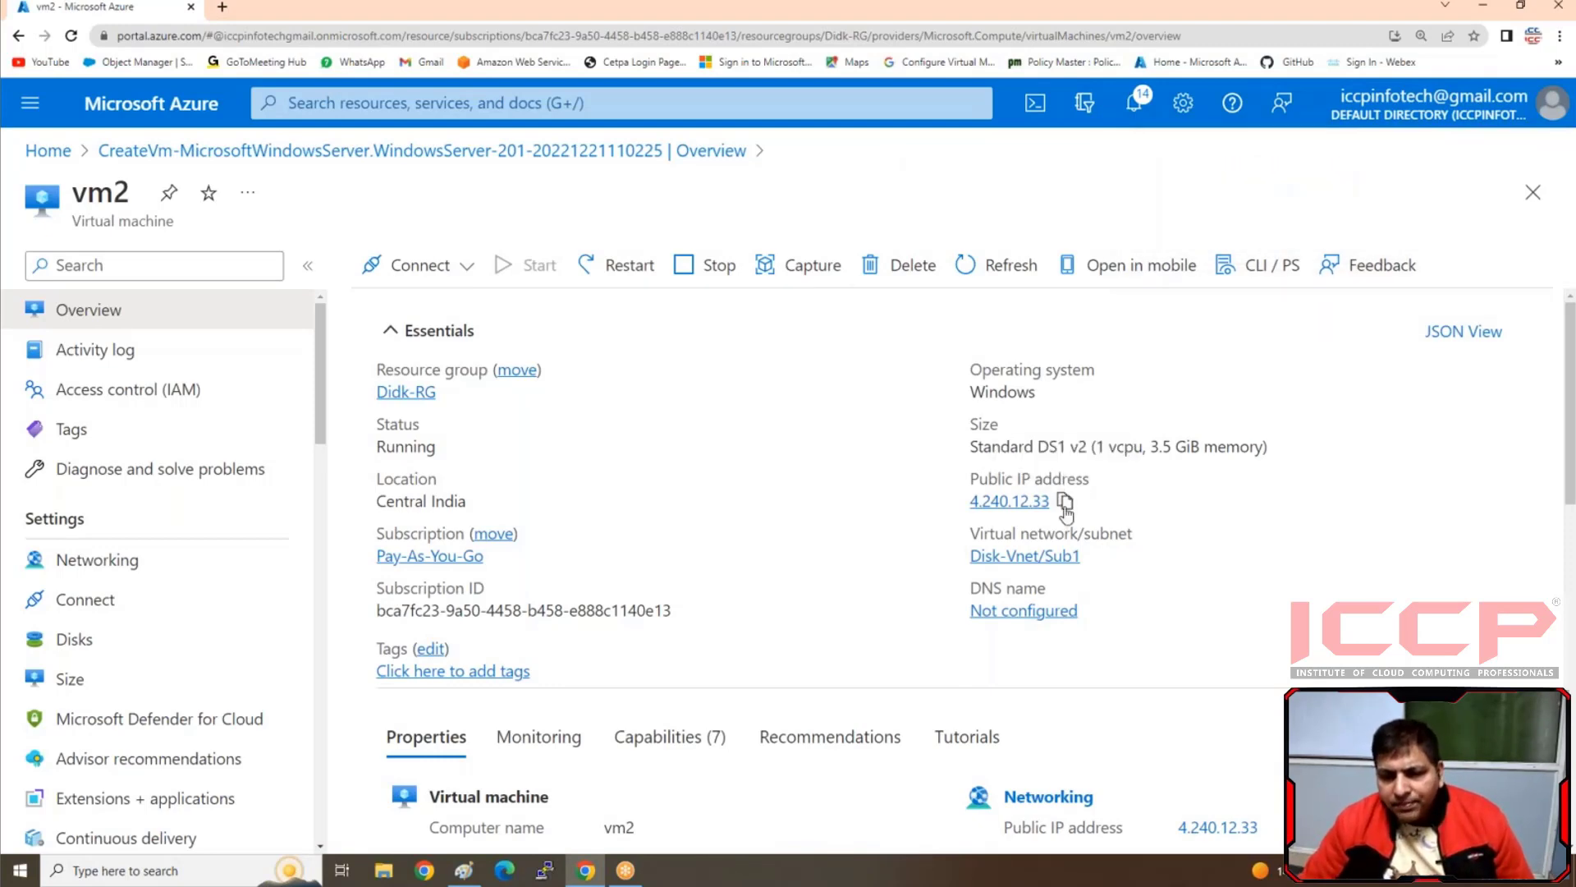
# Copy vm2's public IP address and open it in a new browser tab
pyautogui.click(1064, 498)
pyautogui.click(222, 8)
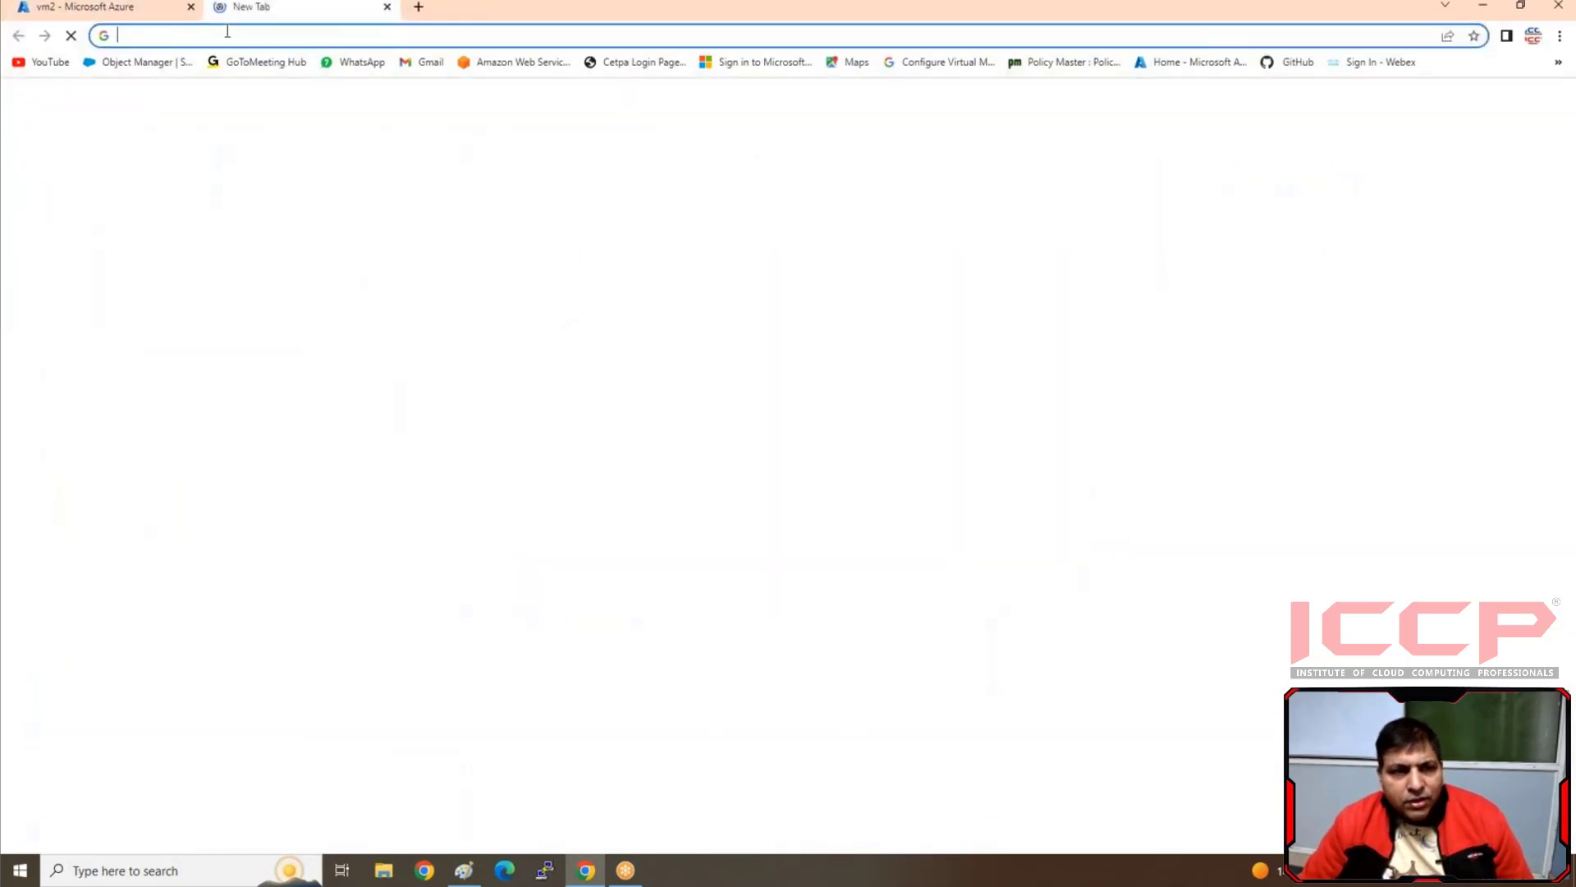
pyautogui.rightClick(228, 35)
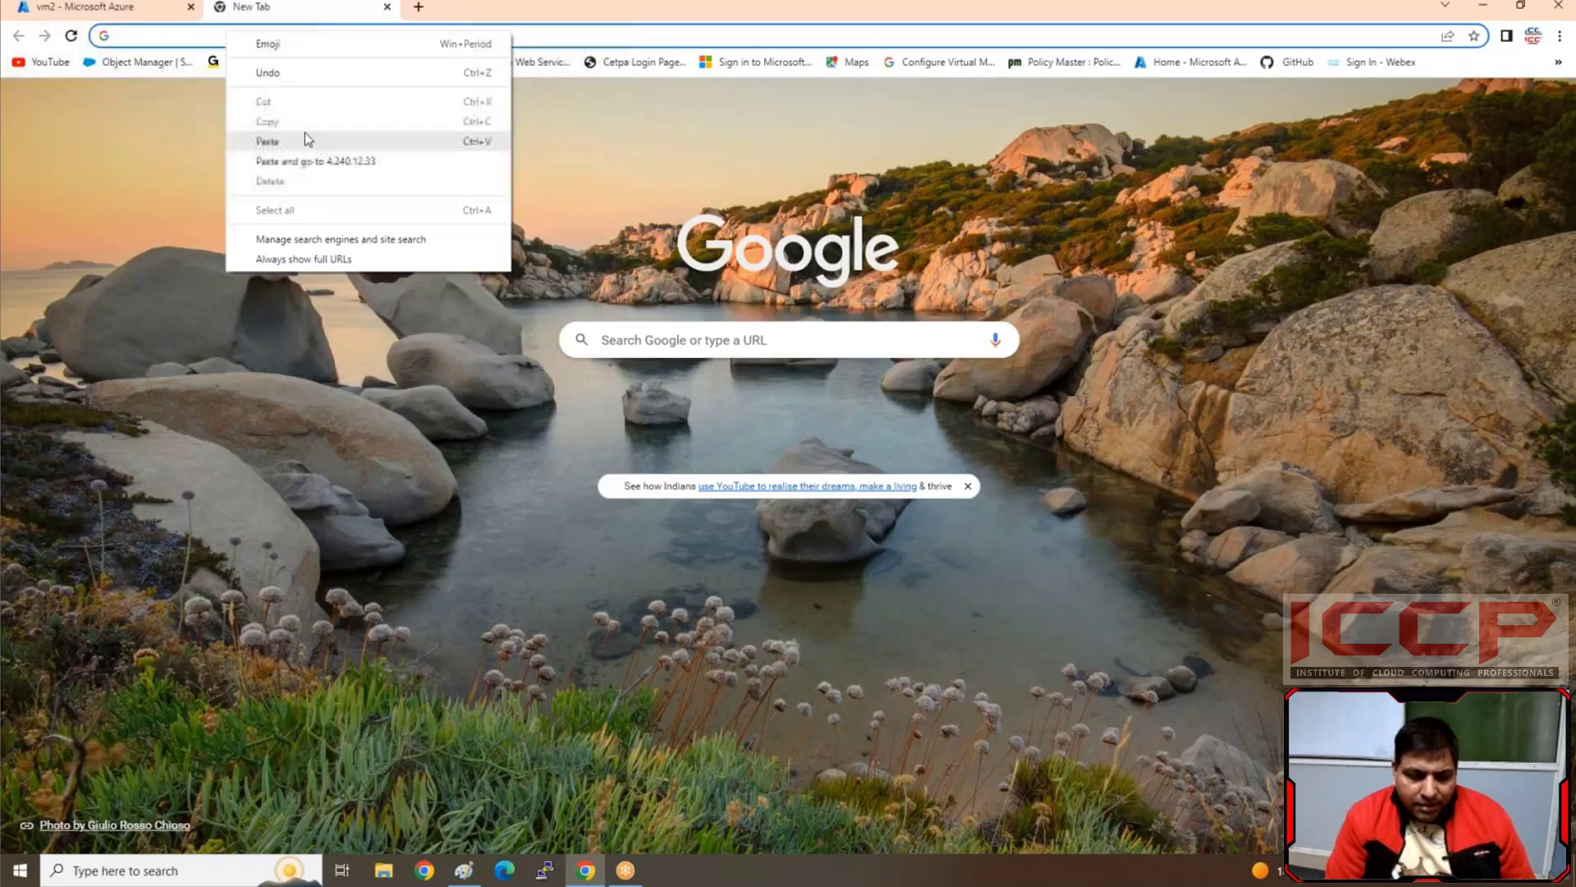
pyautogui.click(298, 141)
pyautogui.press('Return')
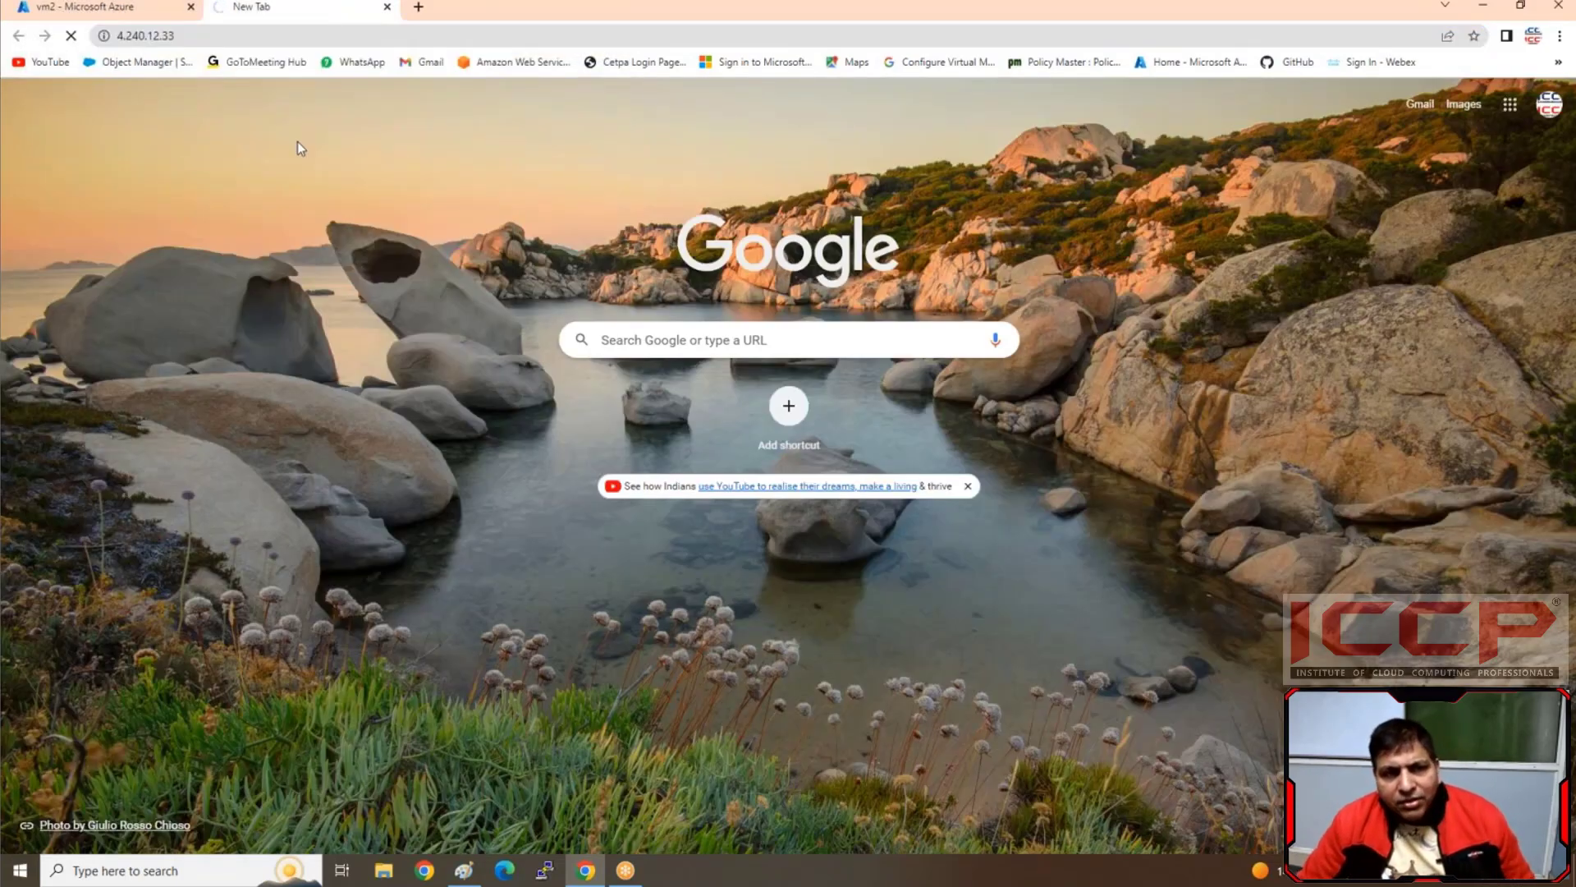
pyautogui.click(155, 876)
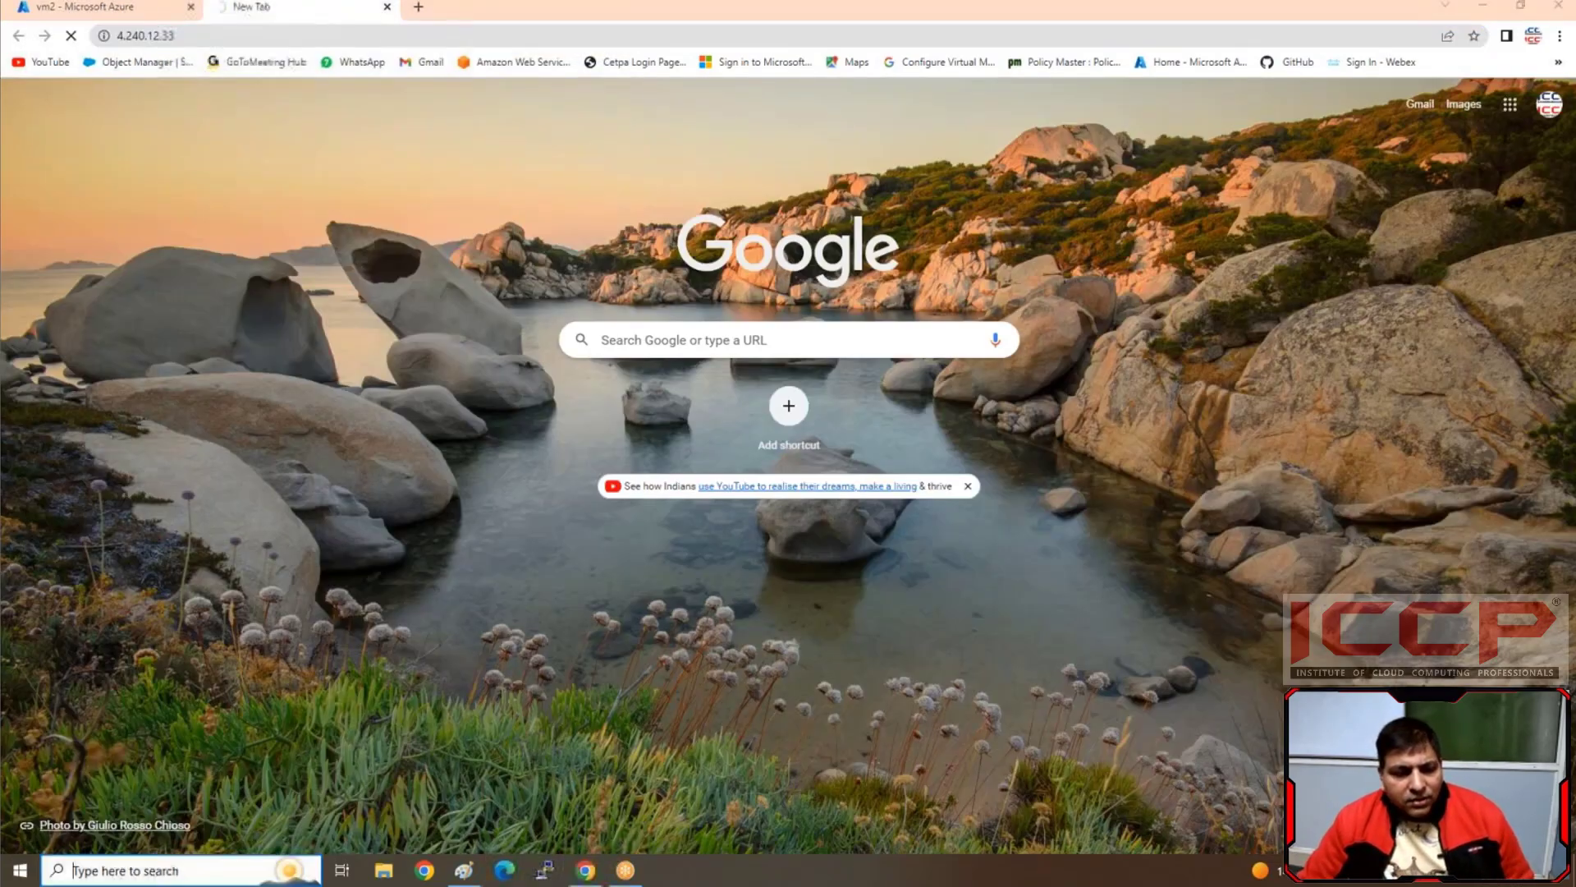
pyautogui.write('rem')
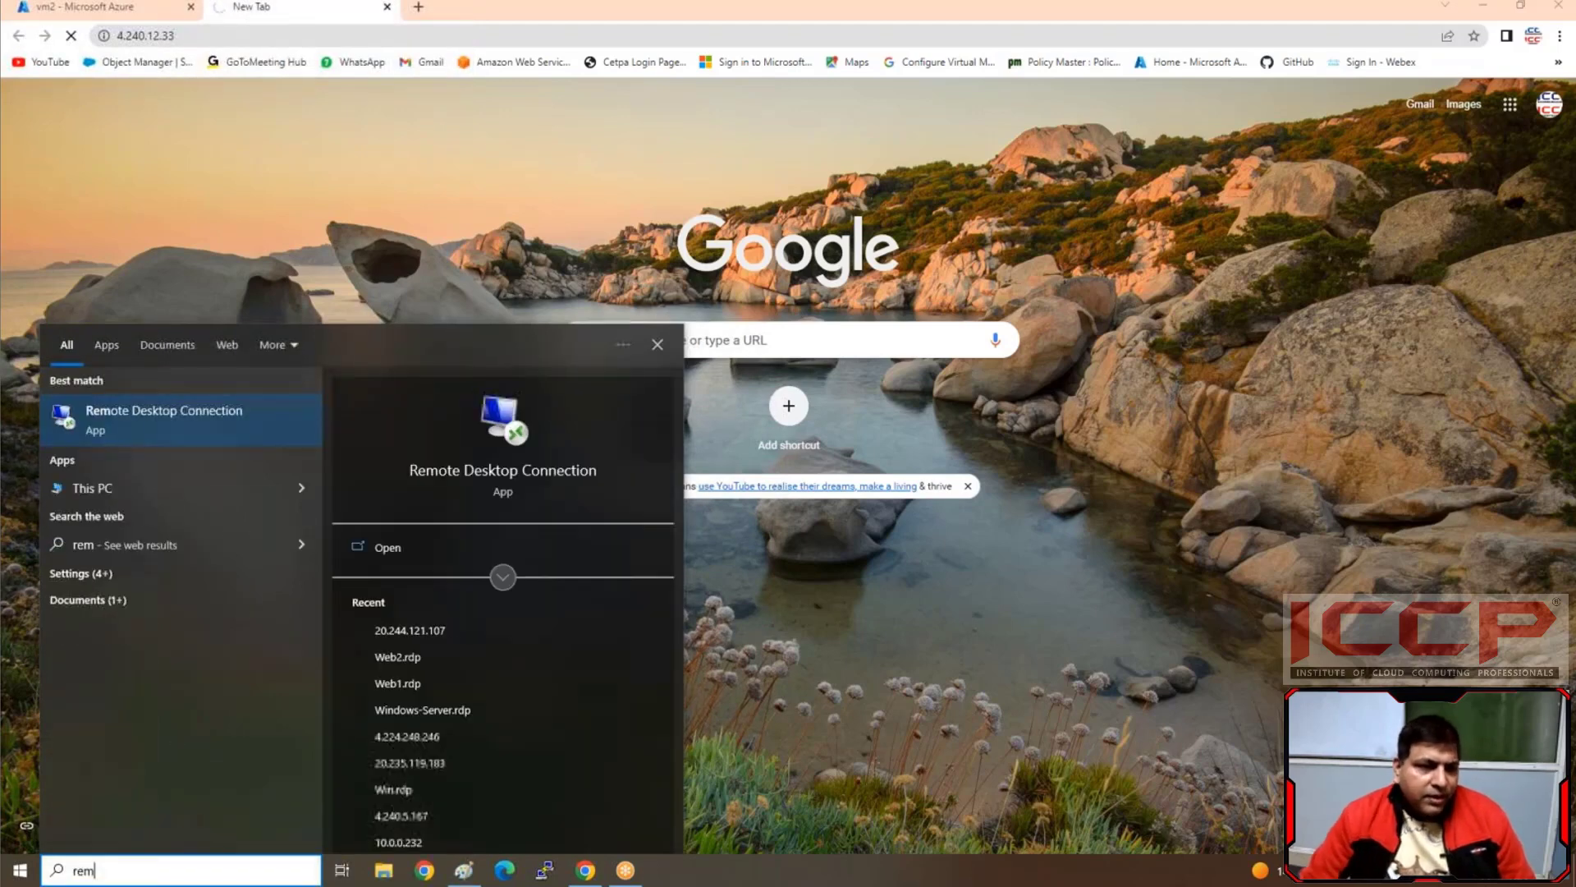
pyautogui.click(215, 409)
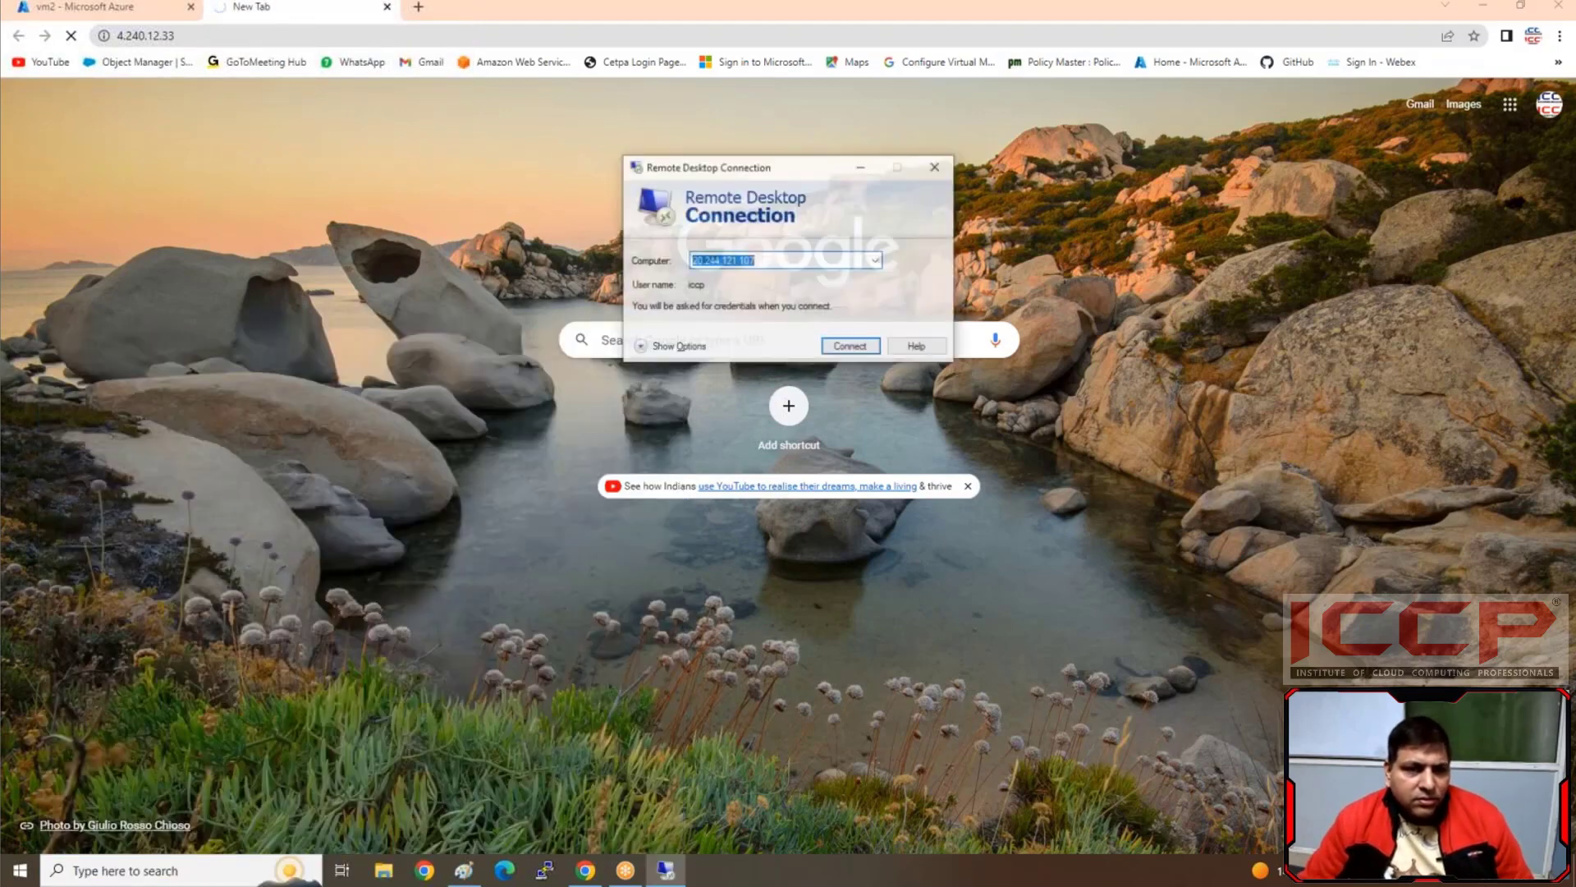
pyautogui.write('4.240.12.33')
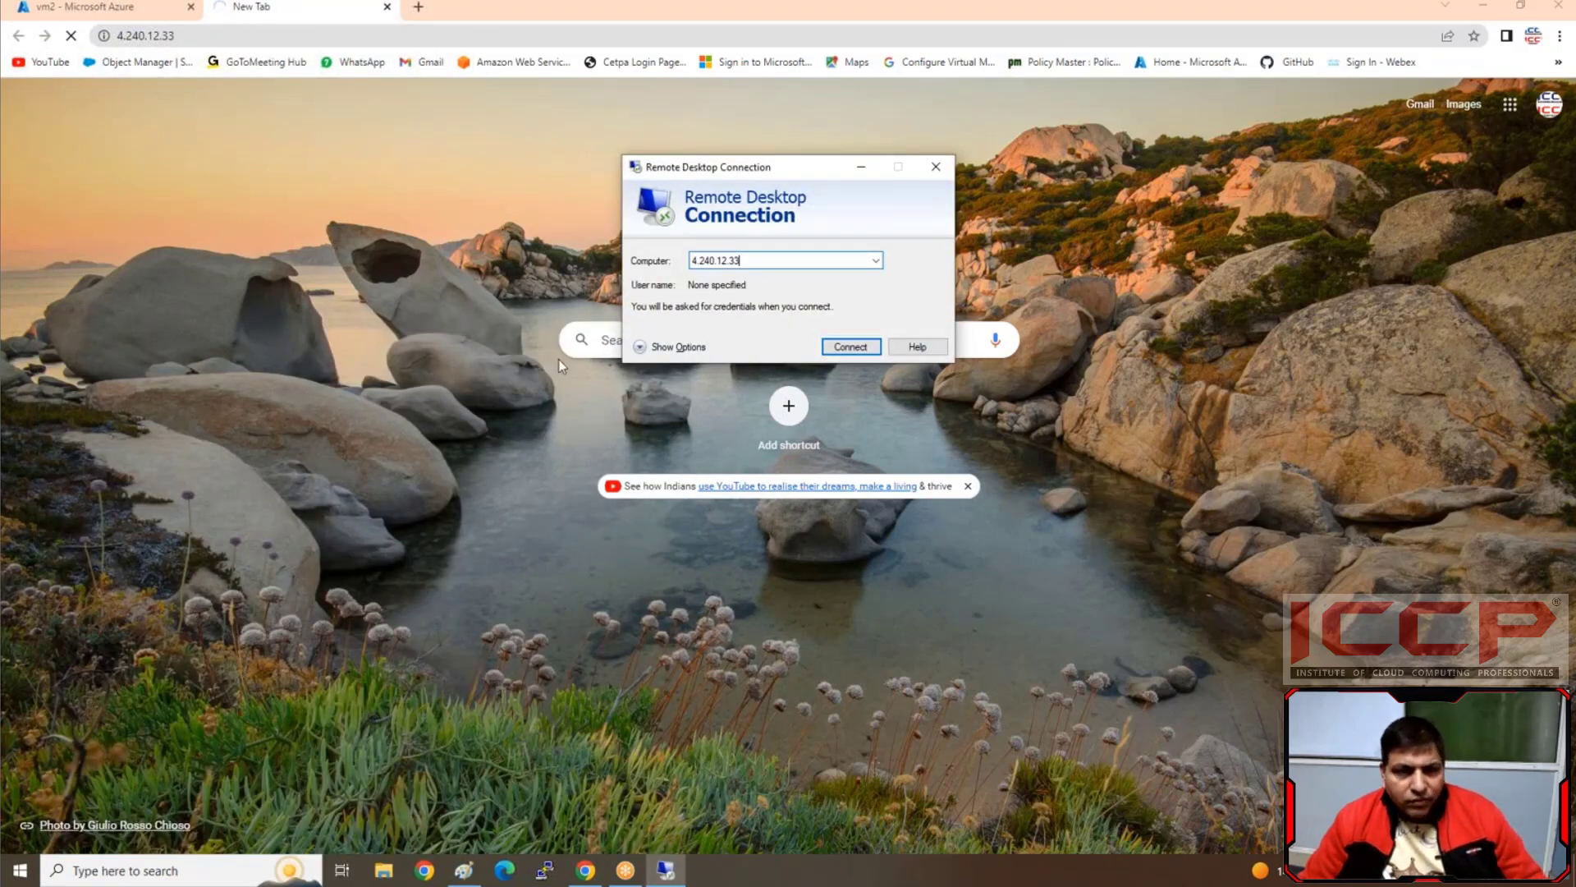
pyautogui.click(870, 348)
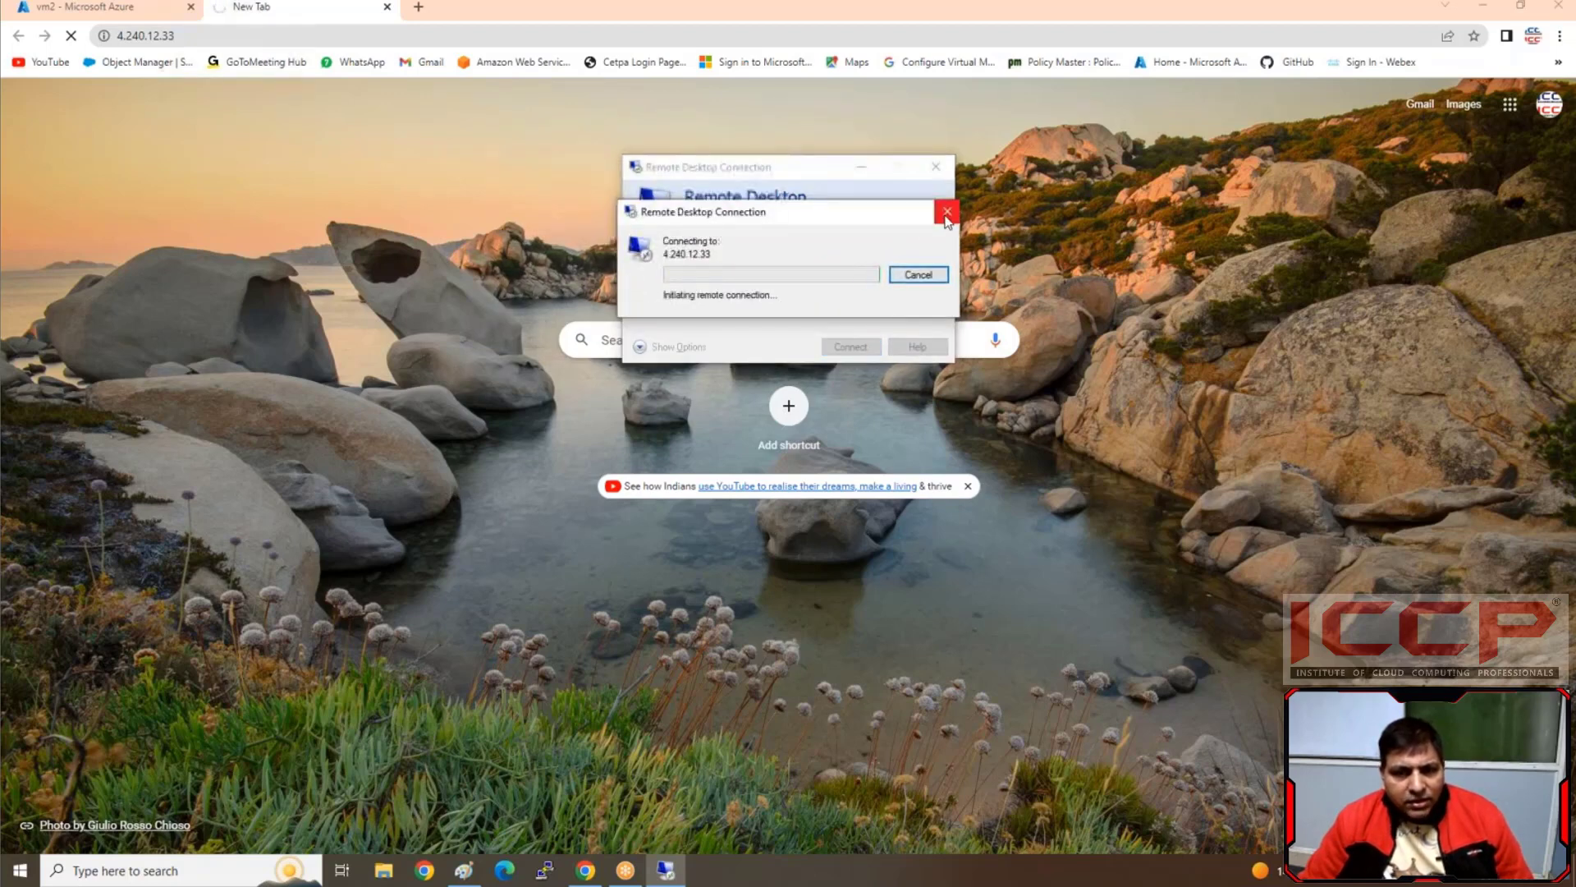
pyautogui.click(947, 214)
pyautogui.click(936, 167)
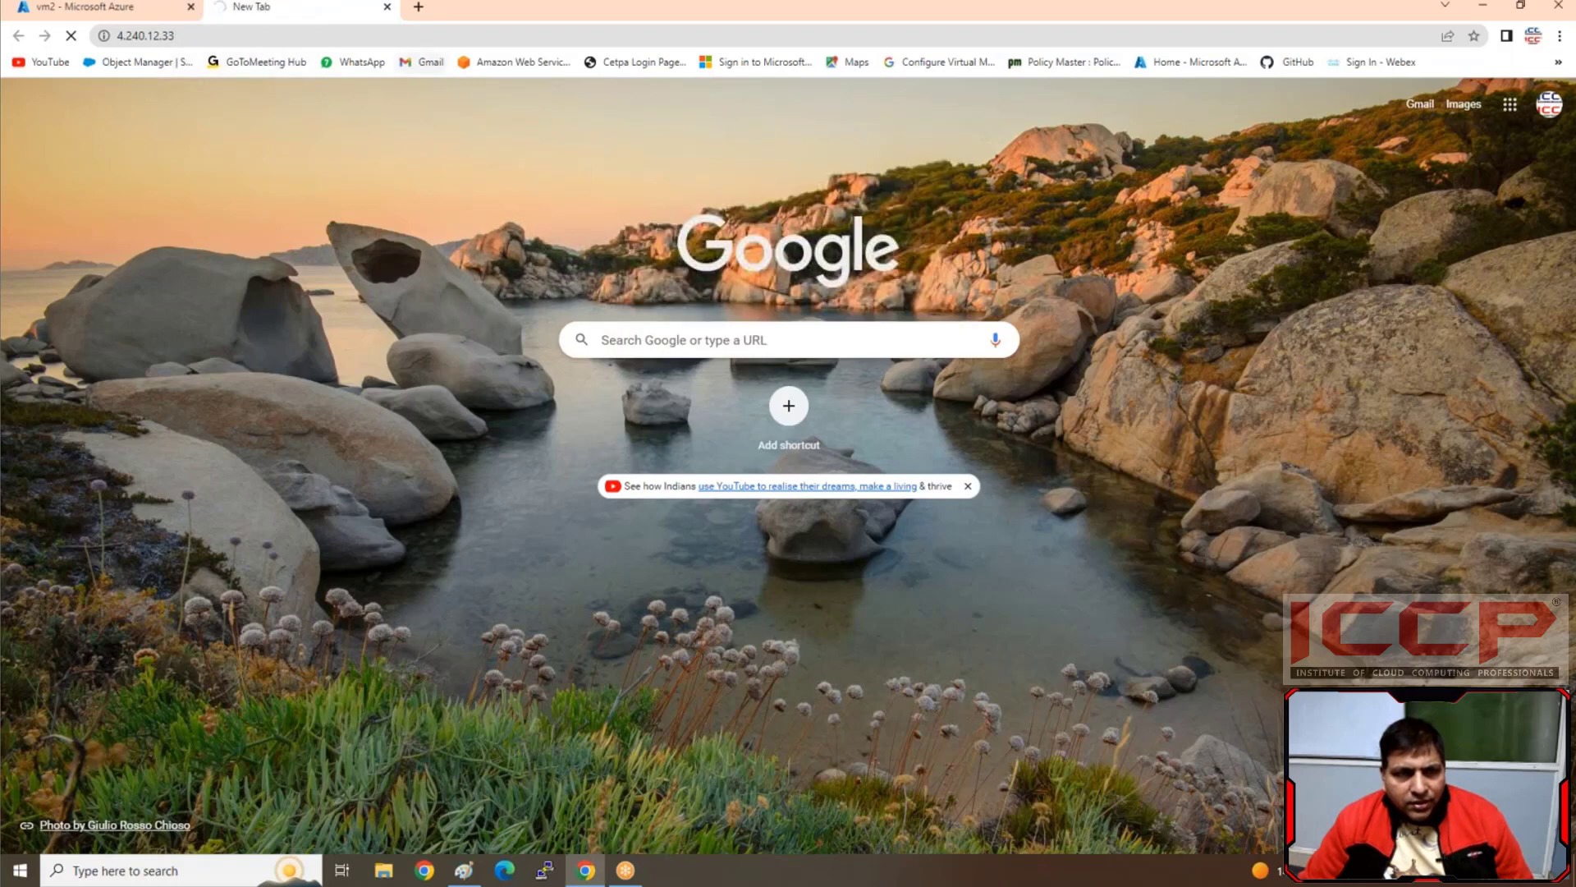
# Refresh vm2's overview, copy its public IP address again, and reload that address in the website tab
pyautogui.click(155, 12)
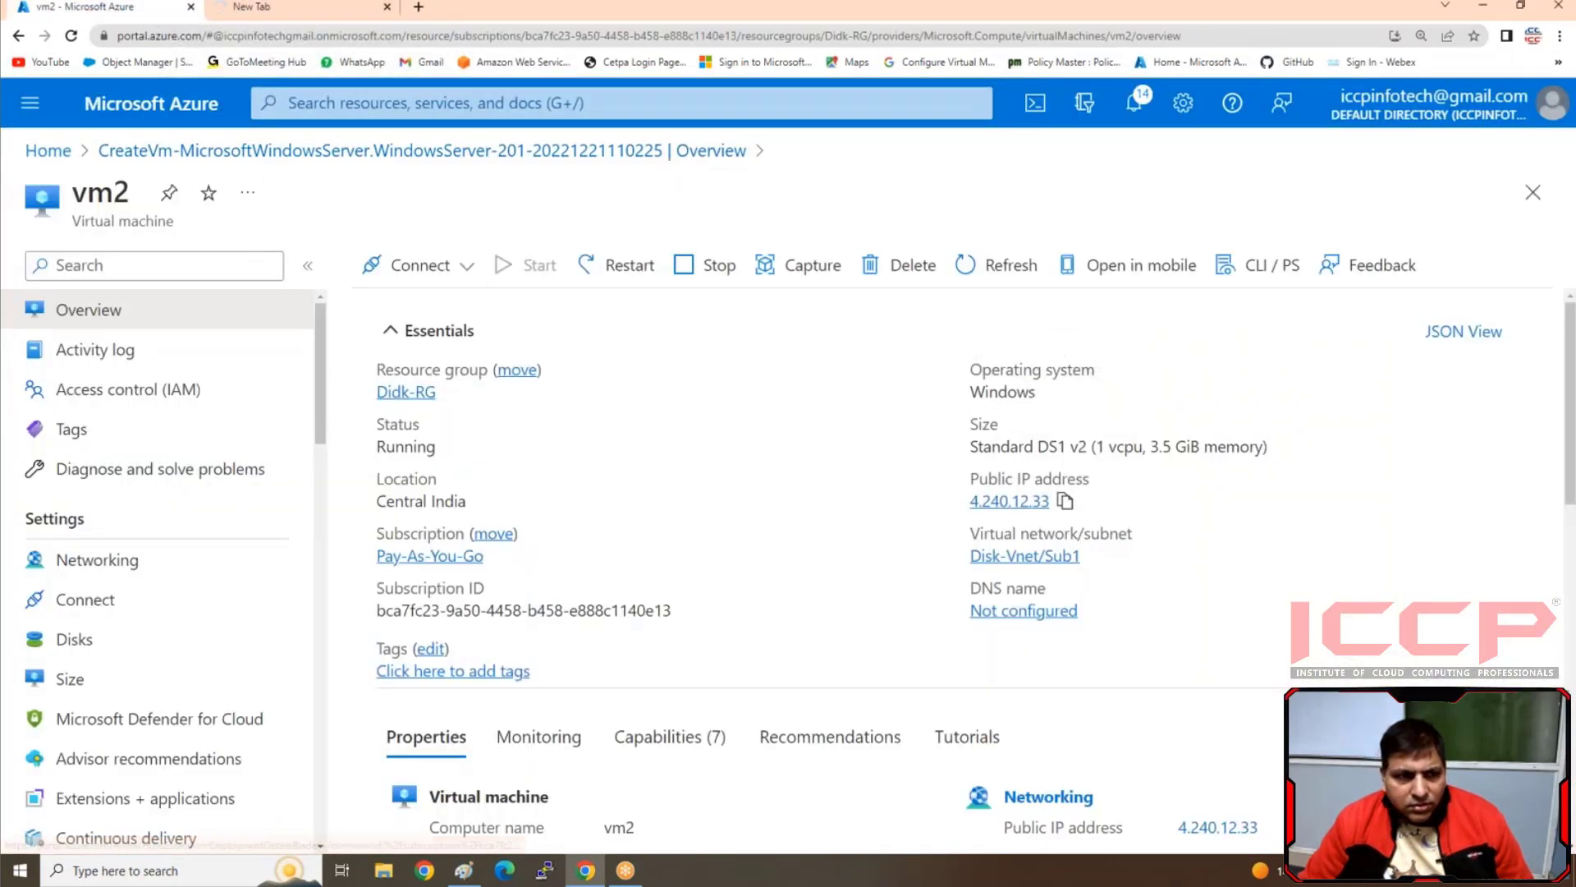
pyautogui.click(1012, 272)
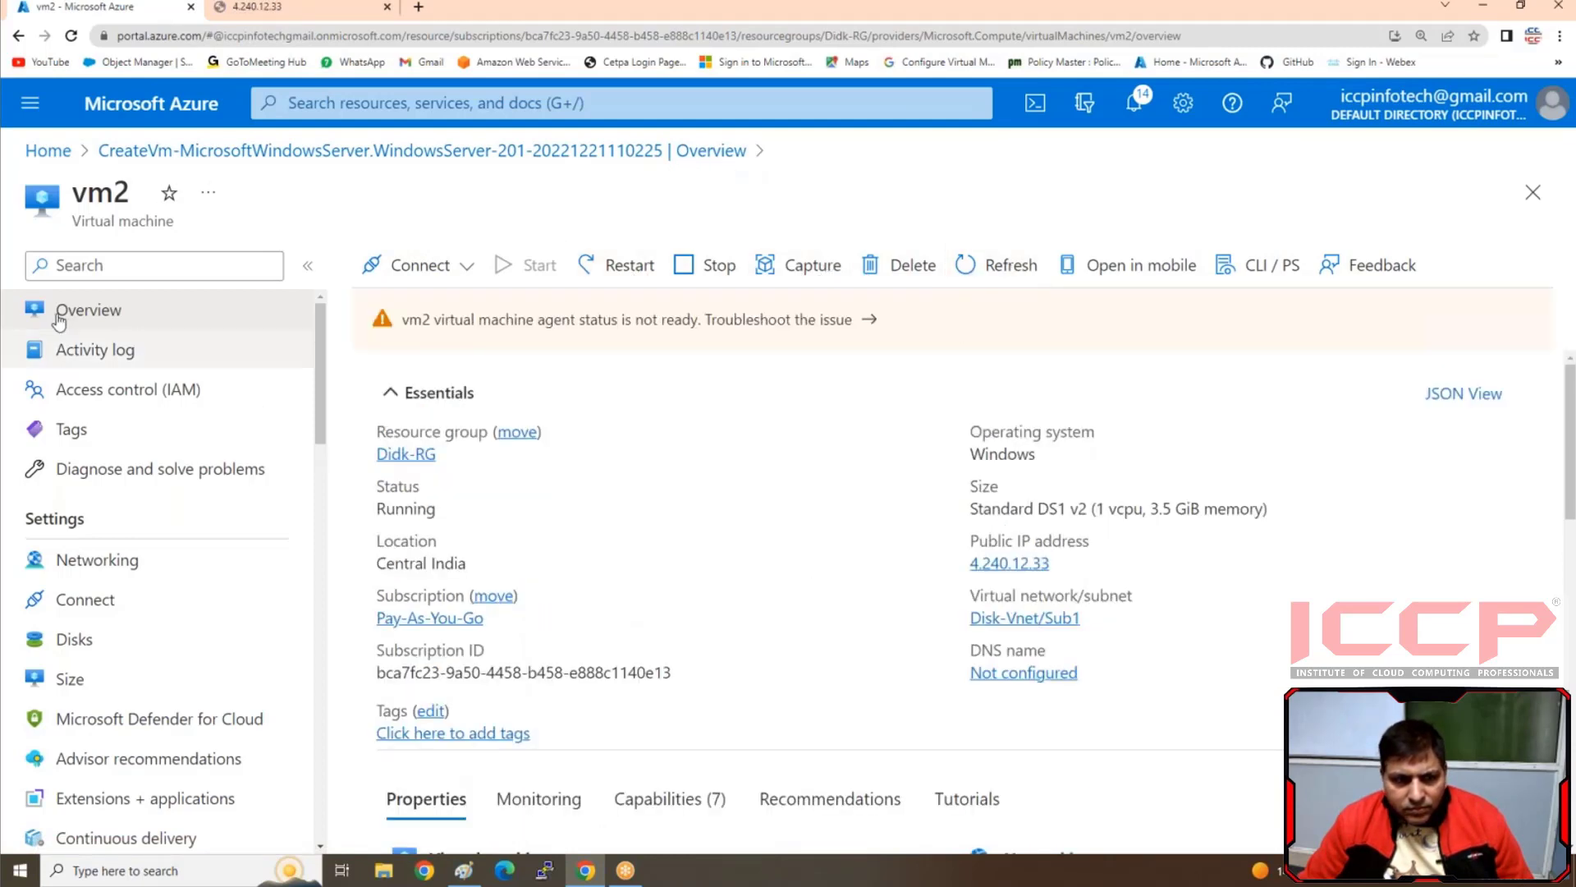
pyautogui.click(1065, 564)
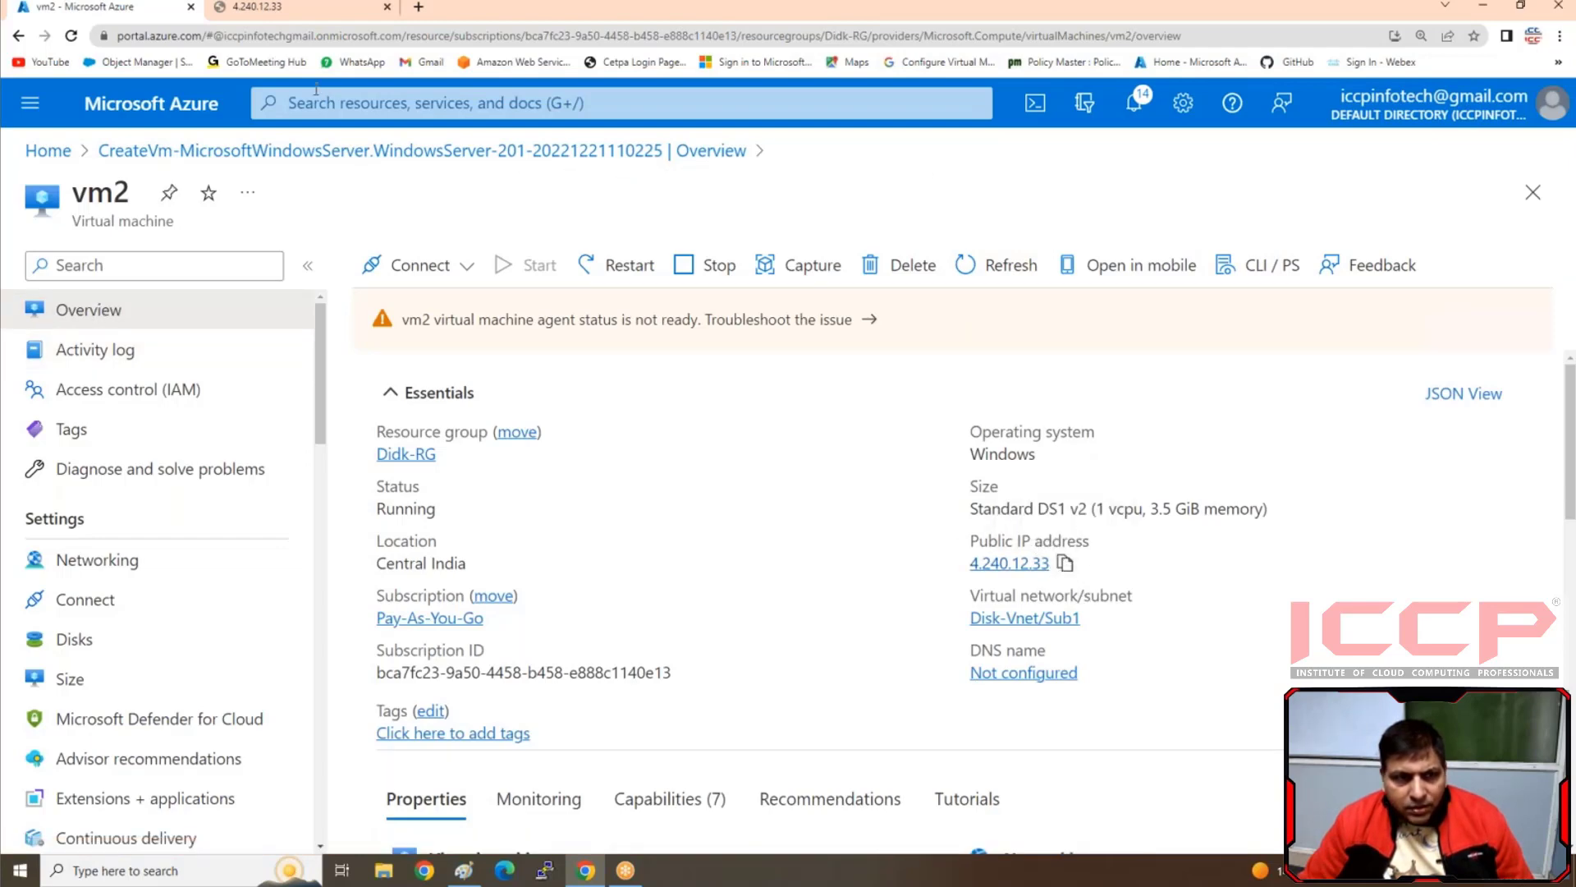
pyautogui.click(308, 11)
pyautogui.click(306, 35)
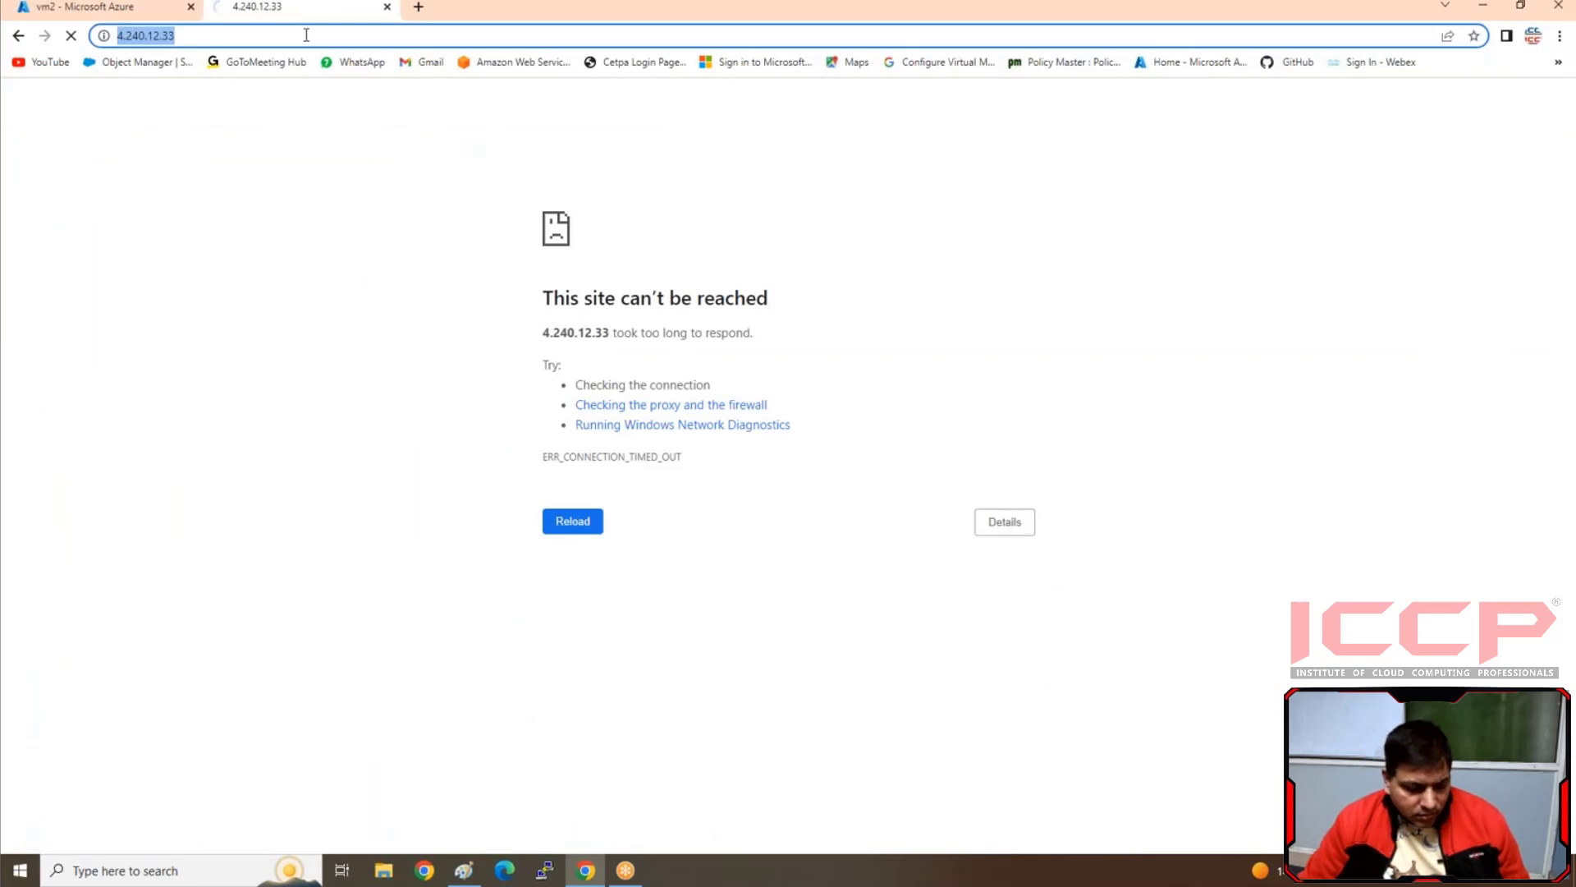
pyautogui.hotkey('ctrl', 'v')
pyautogui.press('Return')
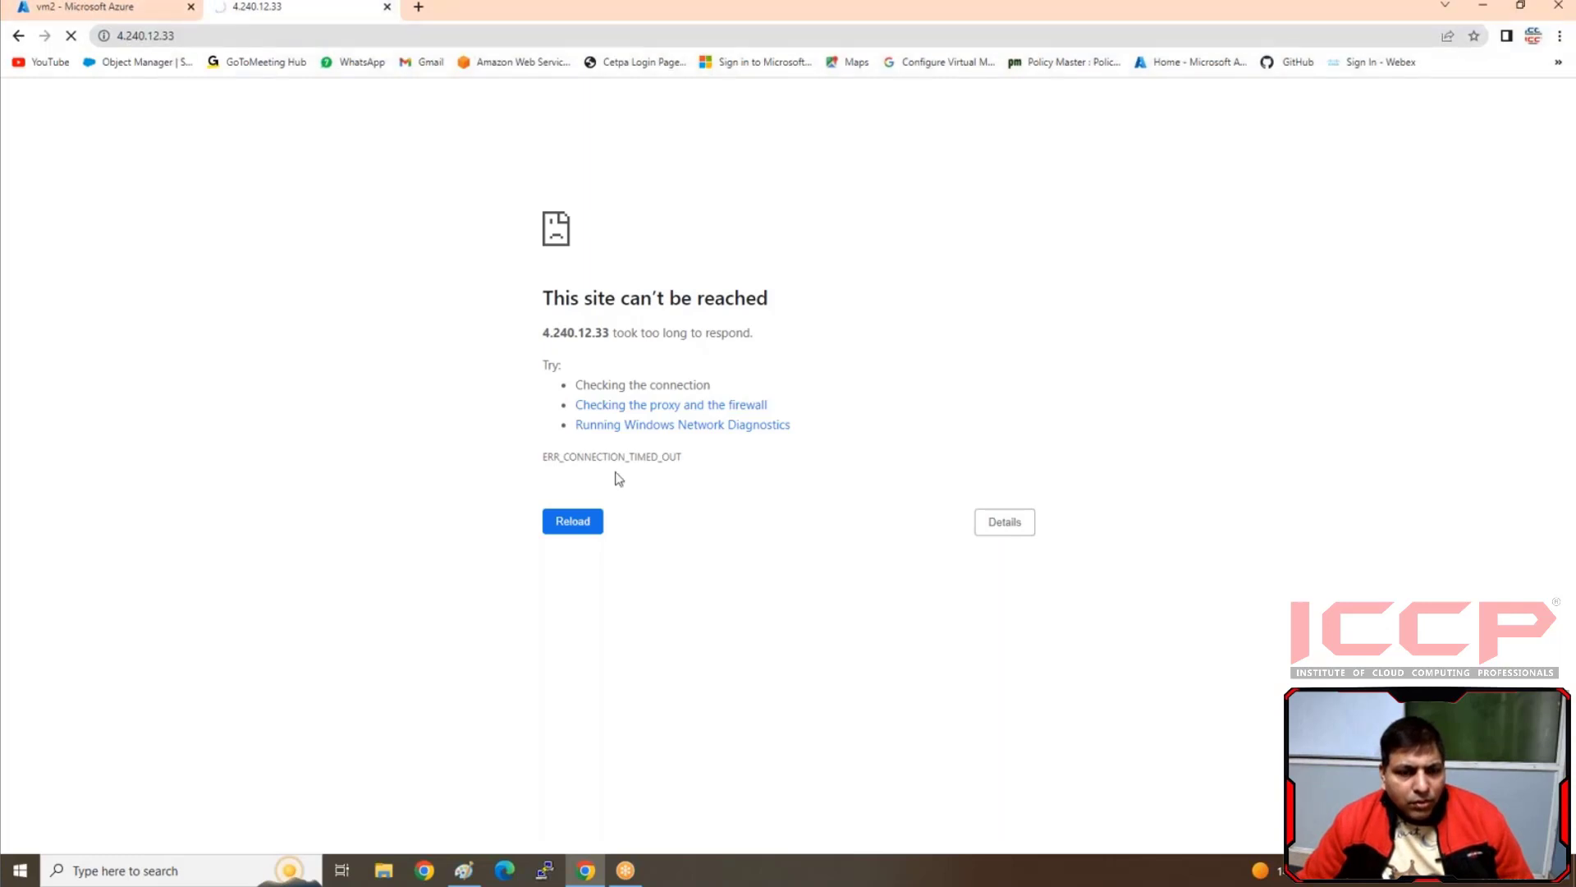
# Examine the inbound port rules in vm2's networking settings
pyautogui.click(71, 7)
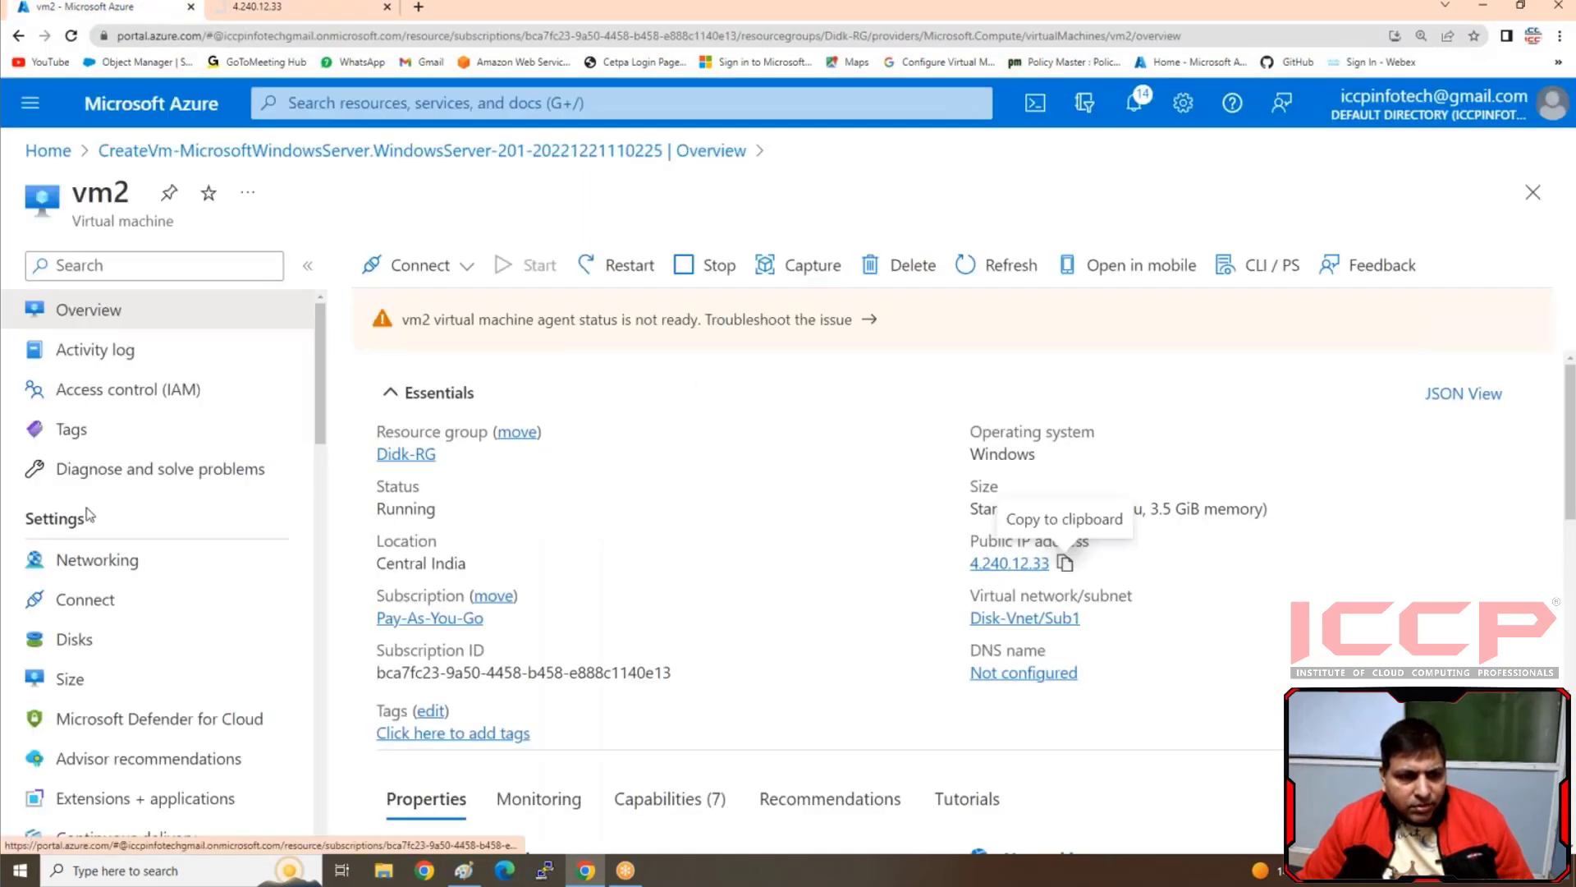
pyautogui.scroll(-1, 106, 476)
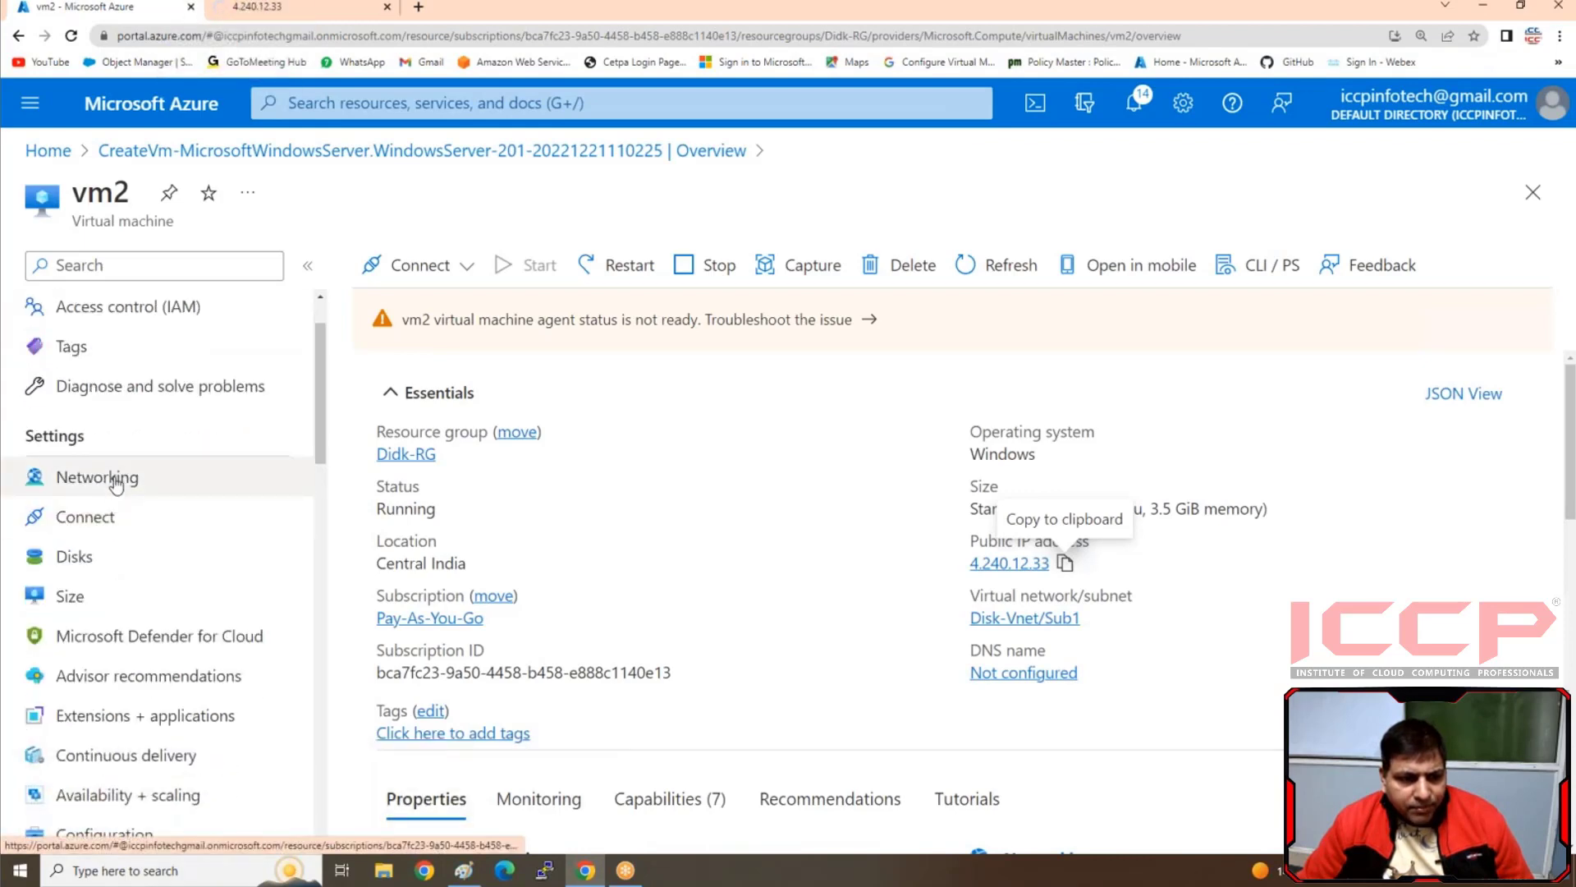
pyautogui.click(116, 483)
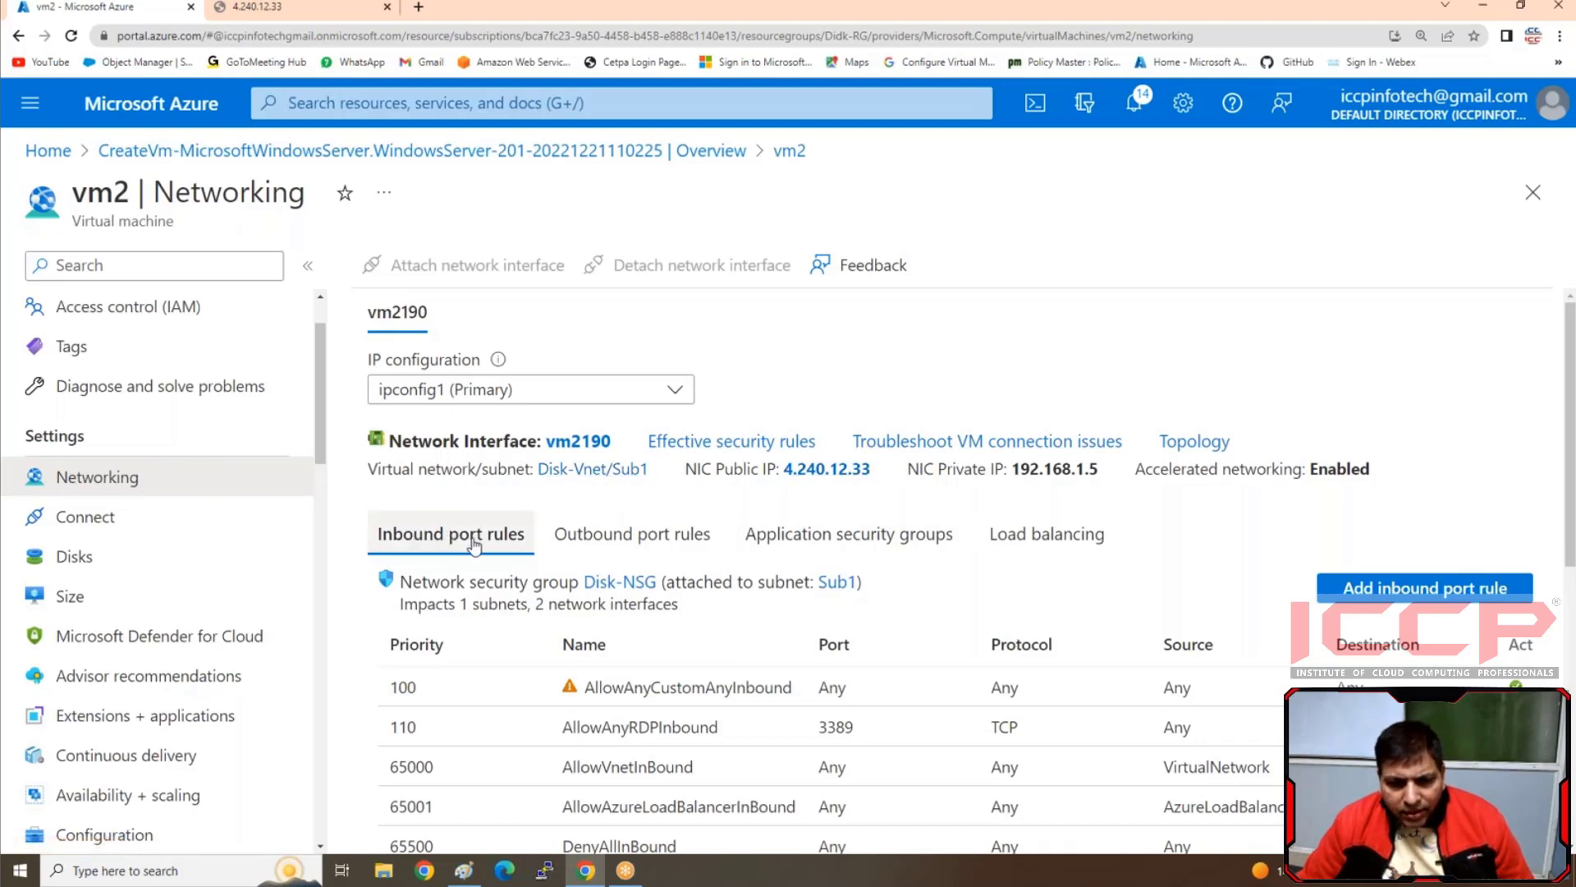
pyautogui.scroll(-1, 474, 544)
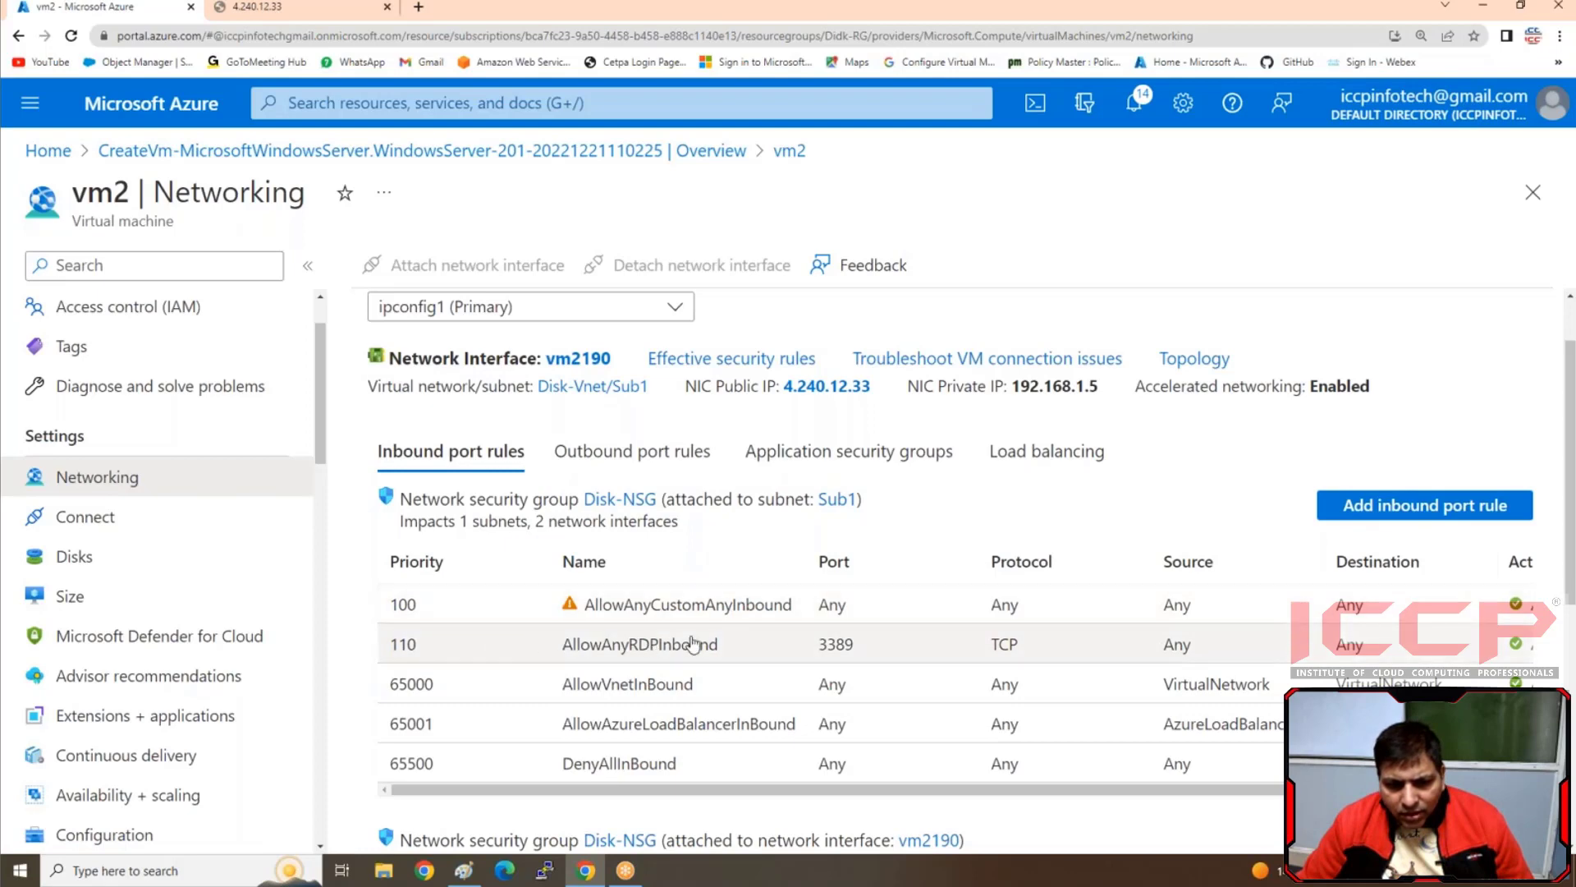
# Reload the Azure portal home page, close the website tab, and open the list of virtual machines
pyautogui.click(49, 151)
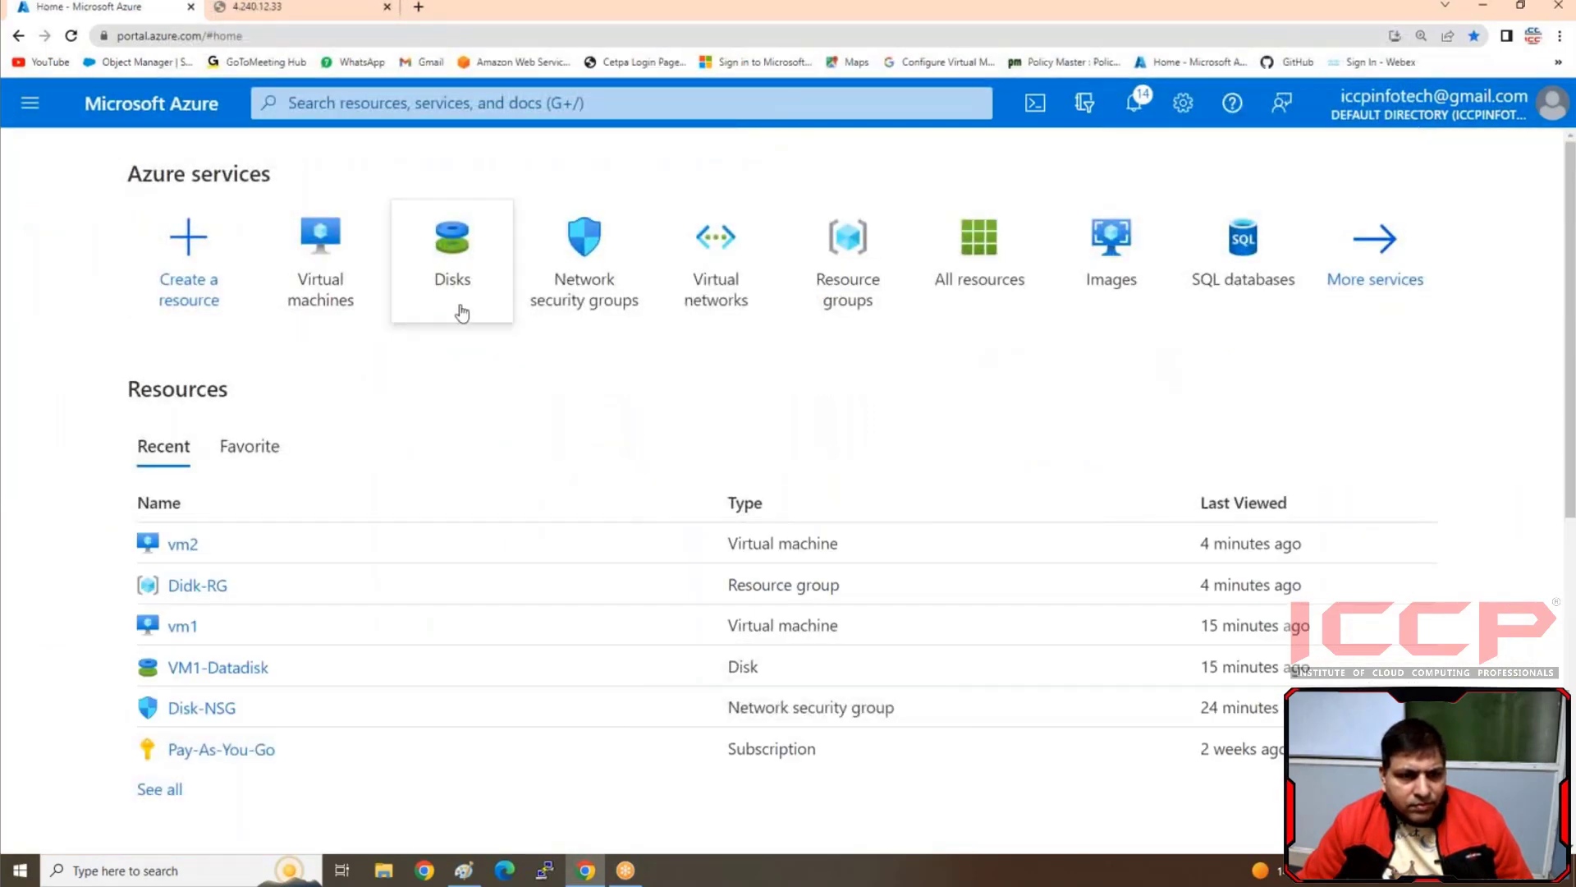
pyautogui.click(73, 36)
pyautogui.click(244, 6)
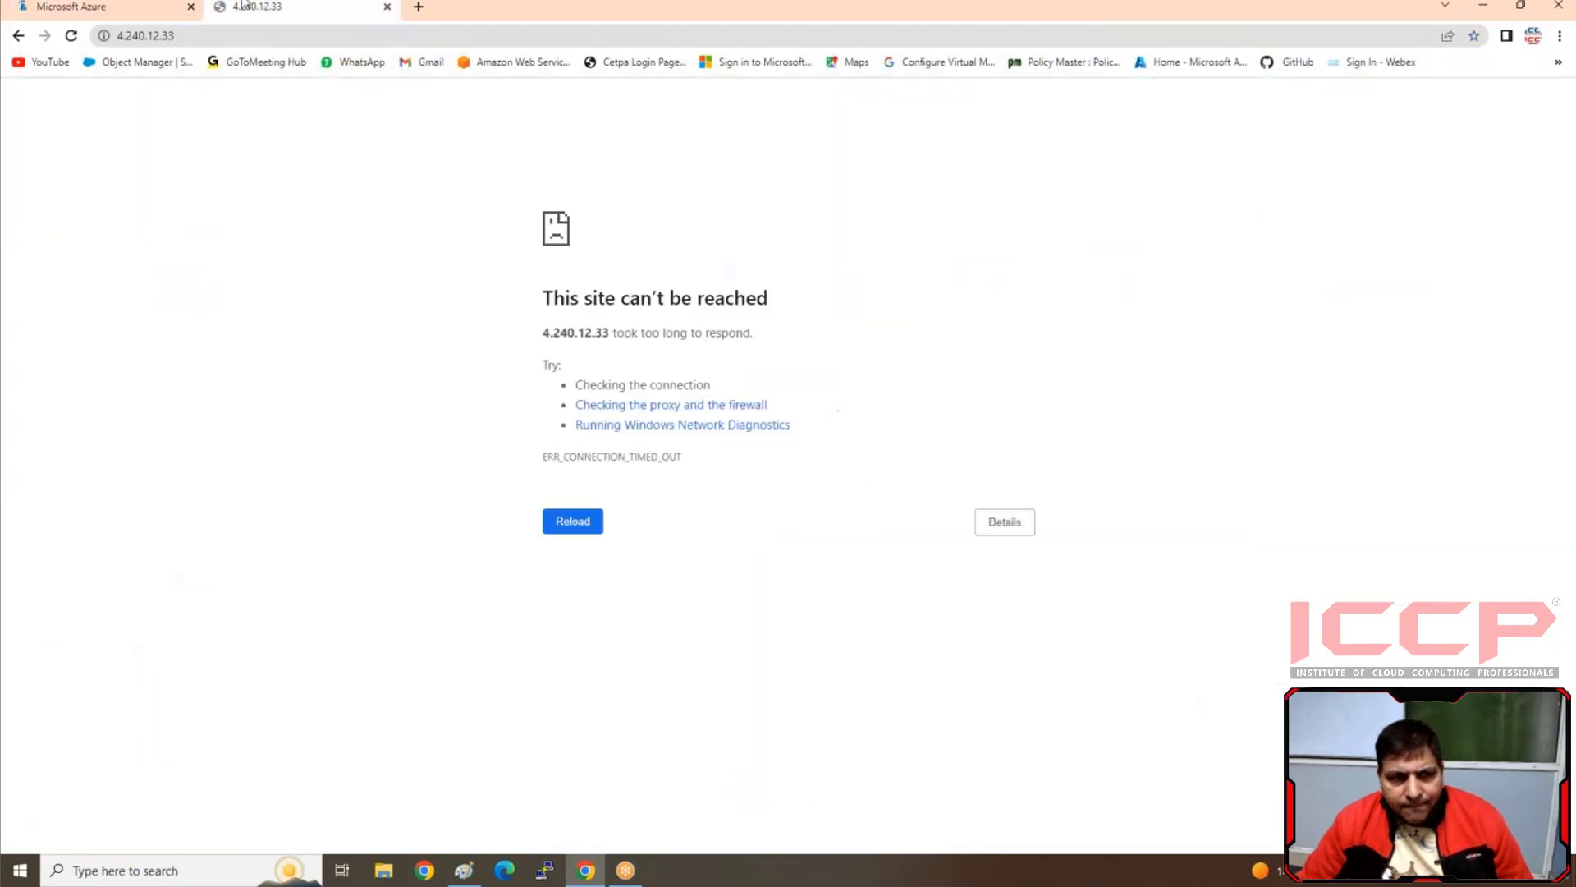
pyautogui.click(385, 9)
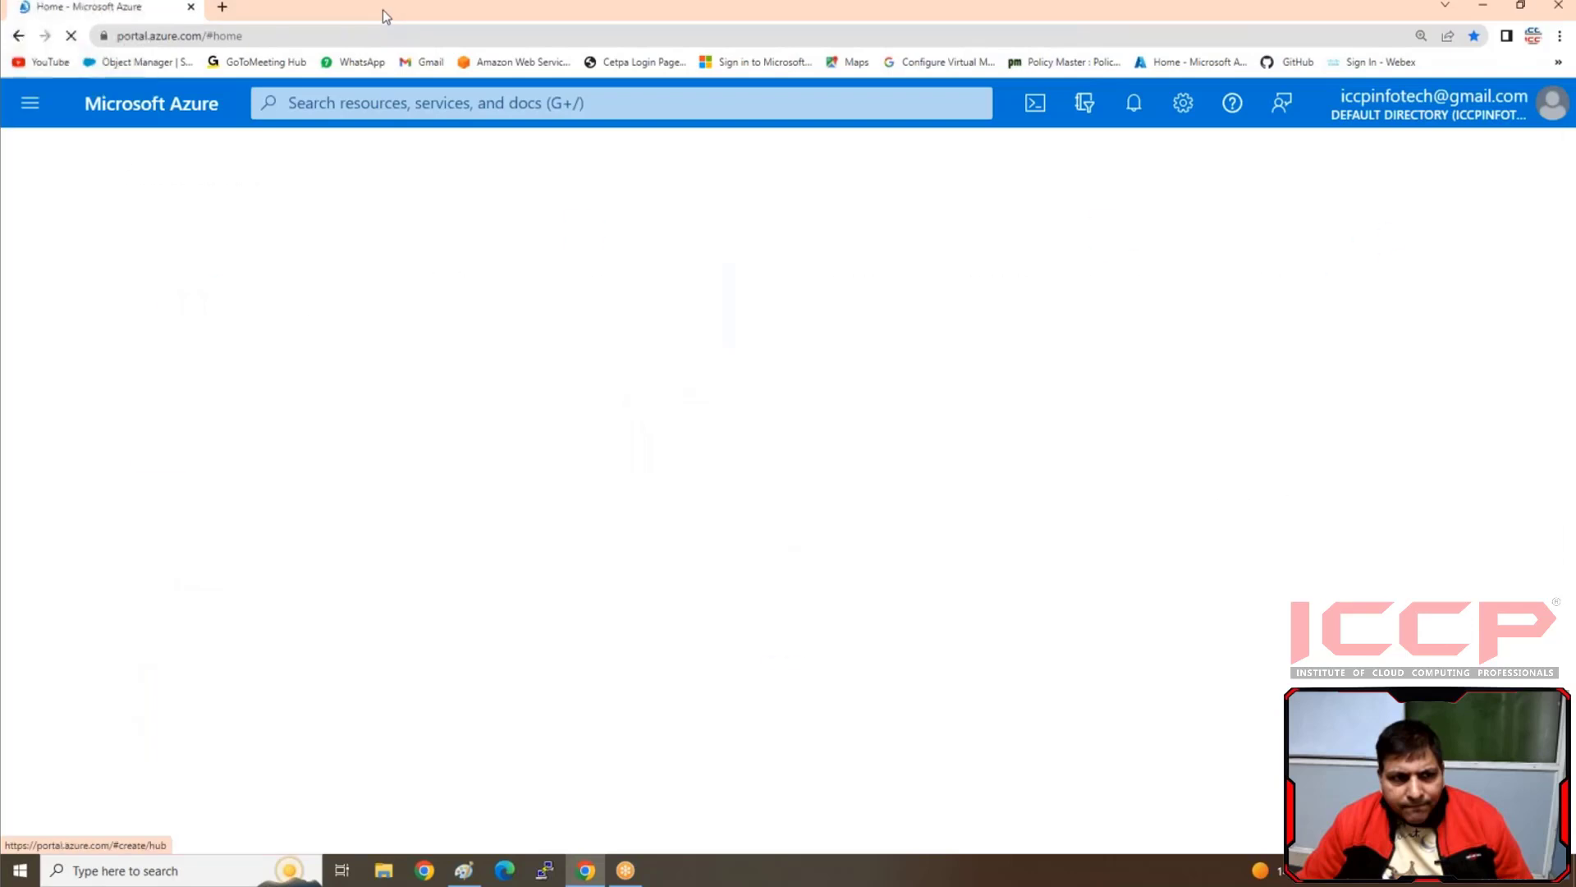
pyautogui.click(341, 297)
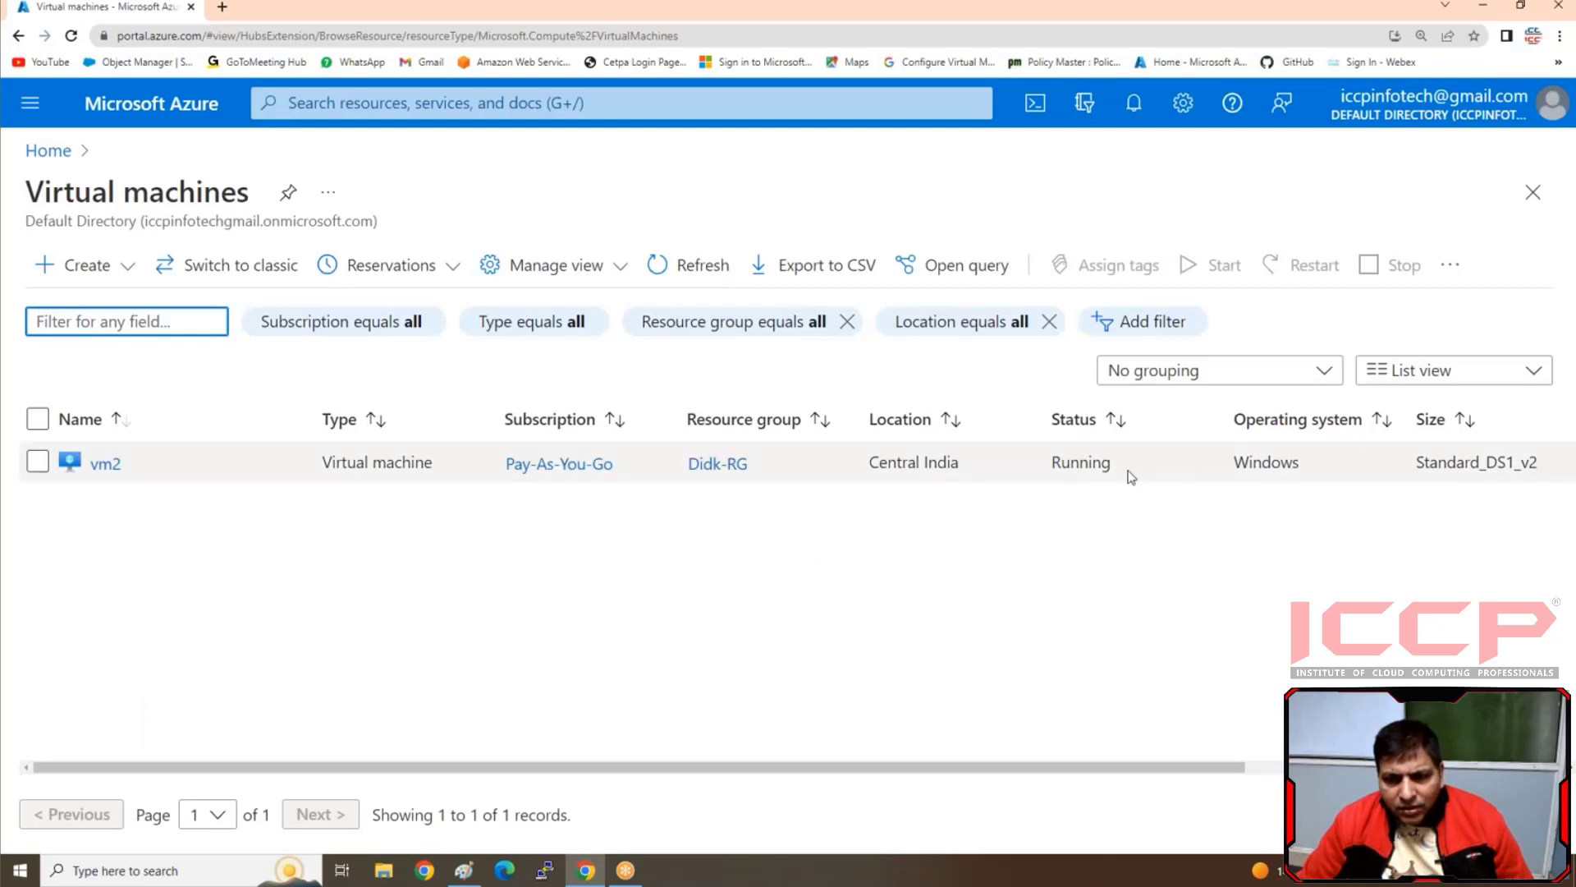
# Open vm2's overview, copy its public IP address, and load that address in a new browser tab
pyautogui.click(94, 465)
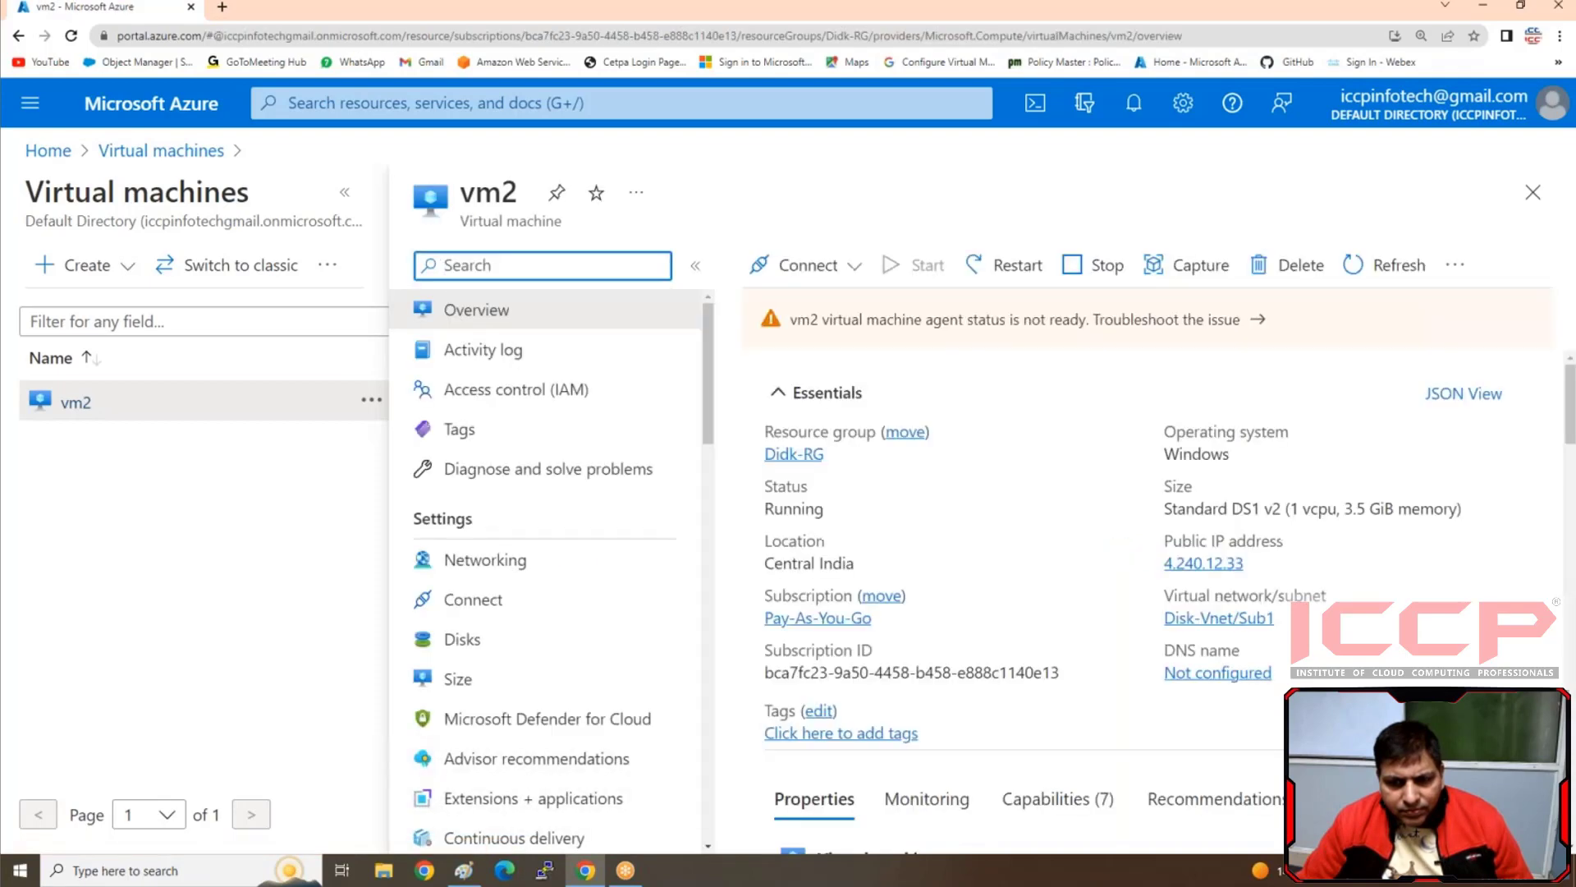
pyautogui.click(1258, 565)
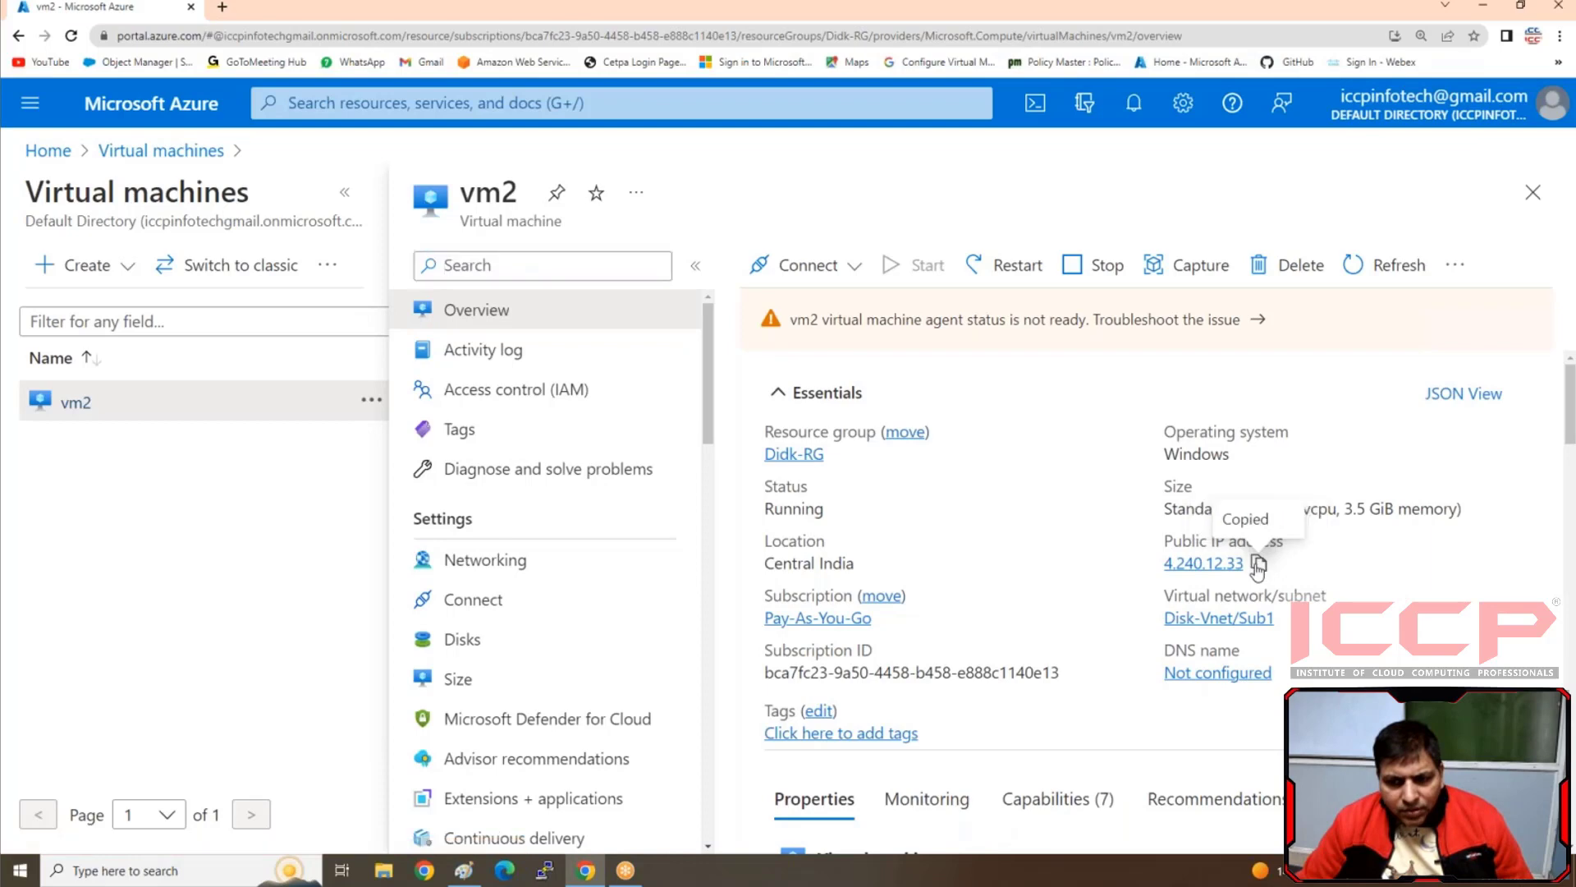
pyautogui.click(231, 10)
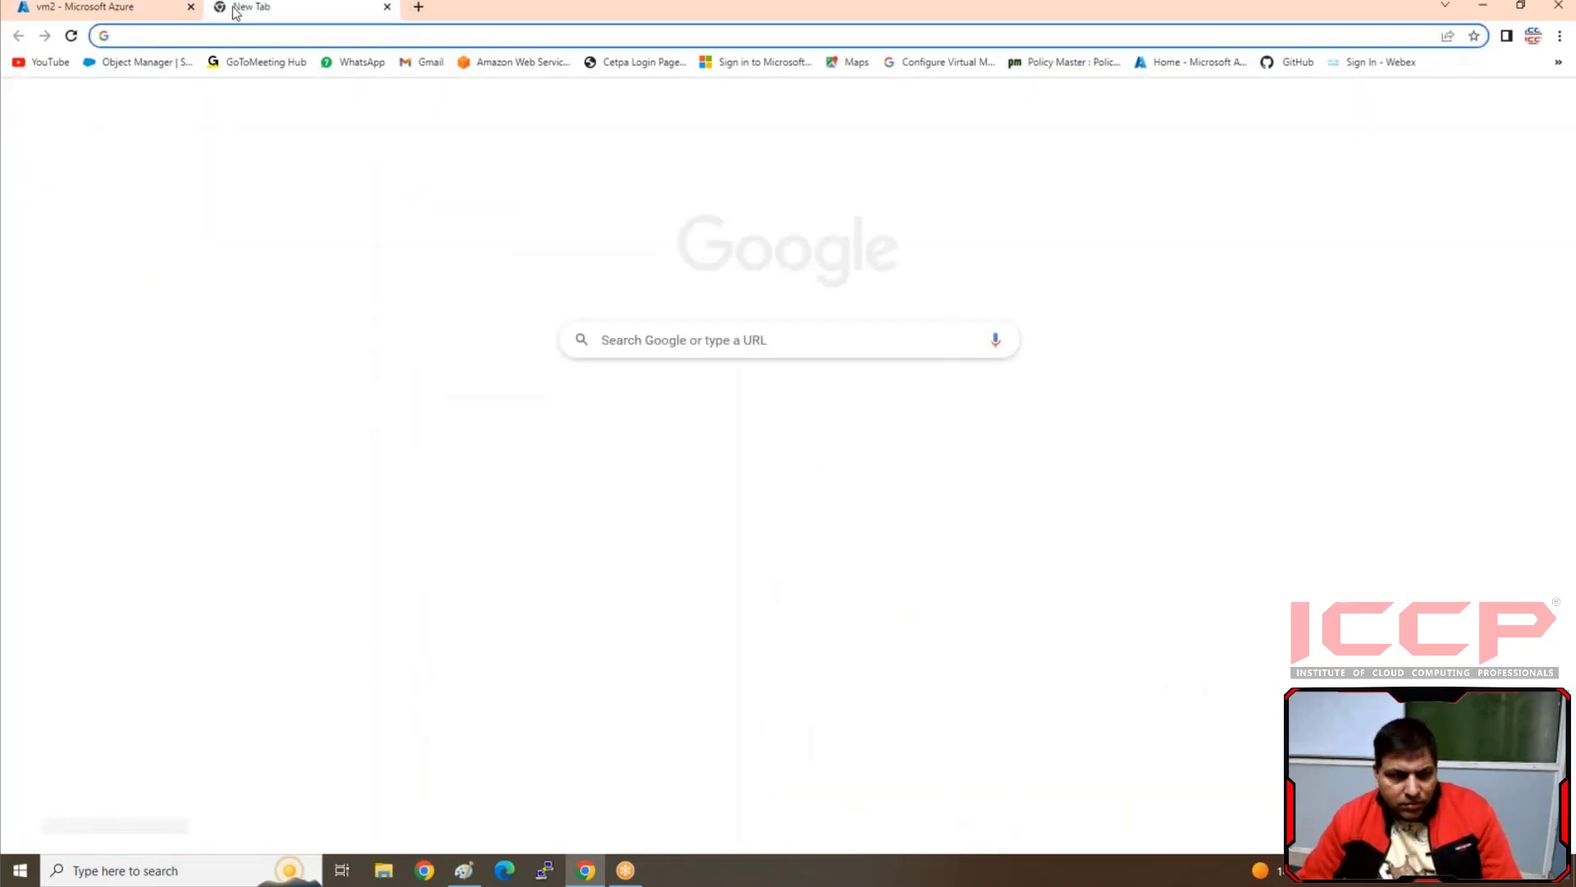
pyautogui.hotkey('ctrl', 'v')
pyautogui.press('Return')
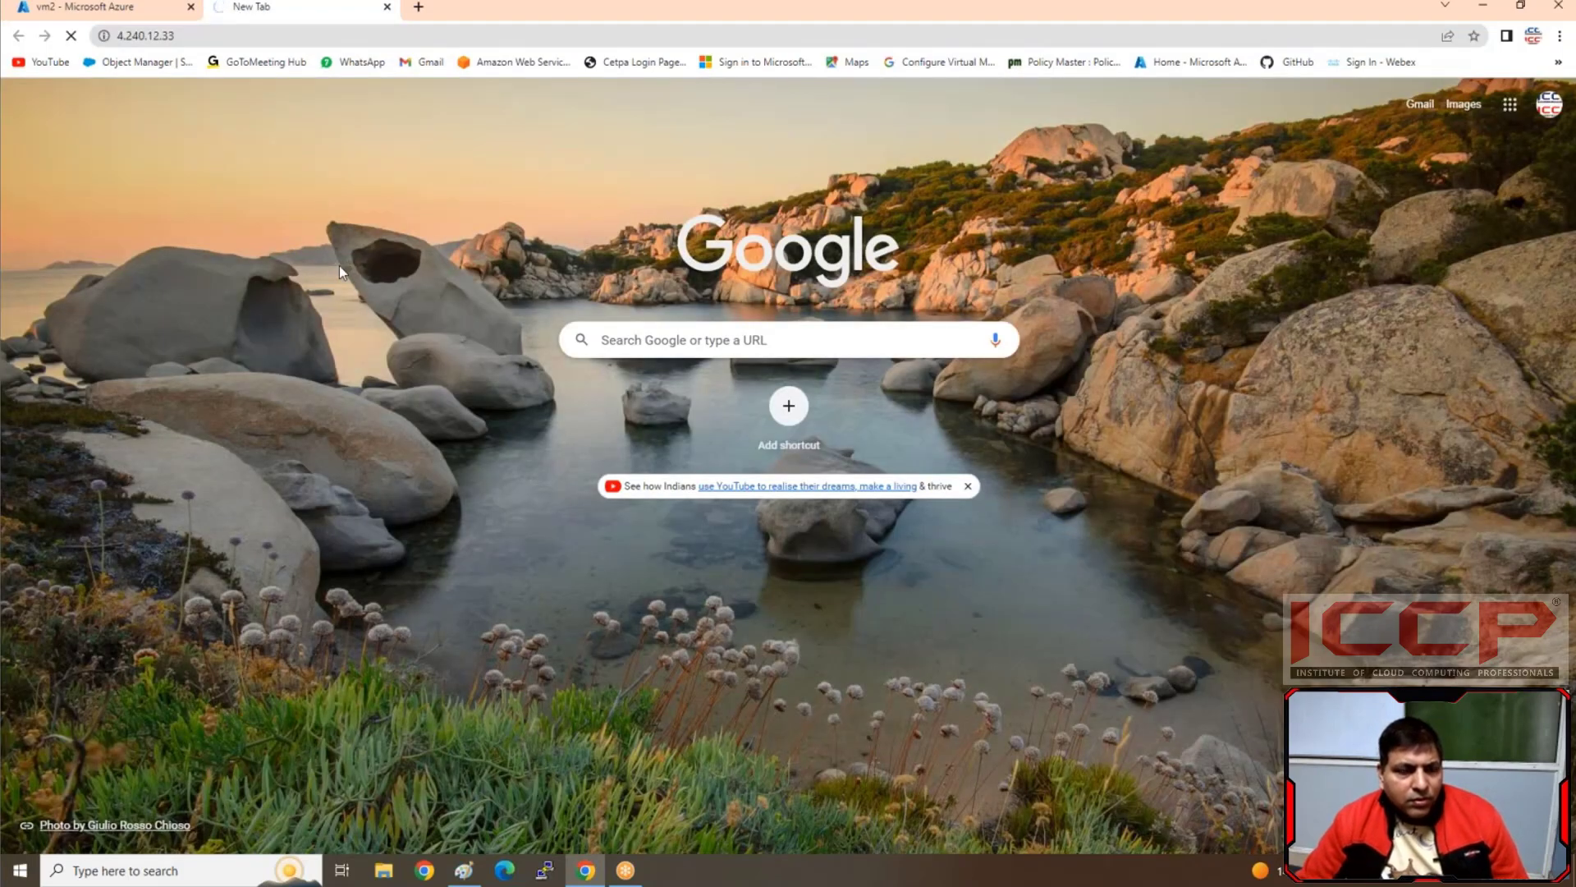
# Launch Remote Desktop Connection and try to connect to vm2's public IP address, 4.240.12.33
pyautogui.click(141, 868)
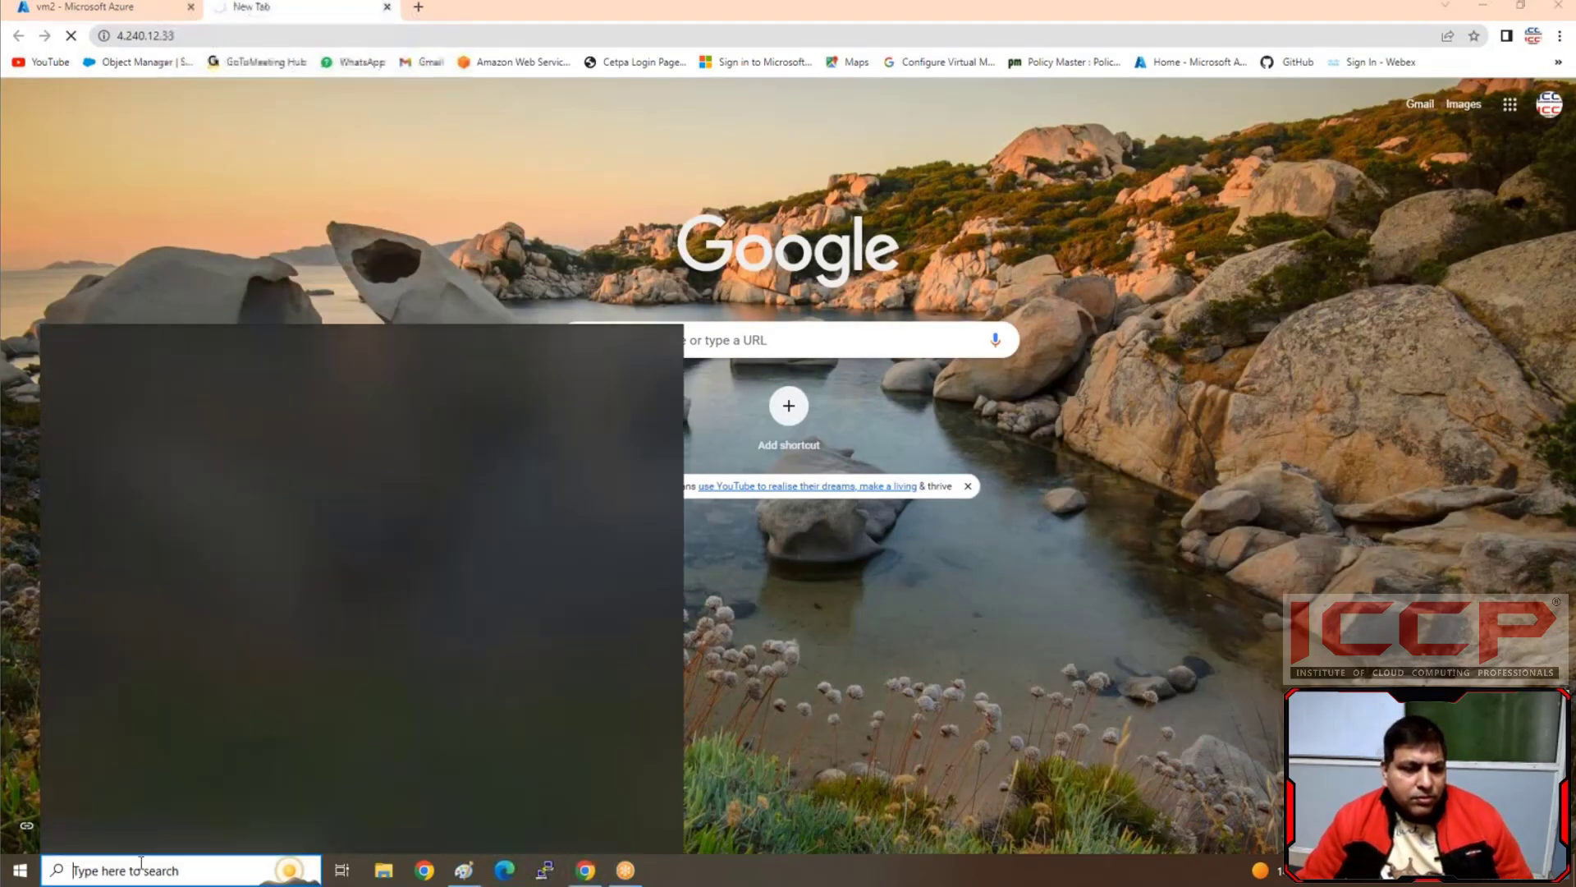
pyautogui.write('rem')
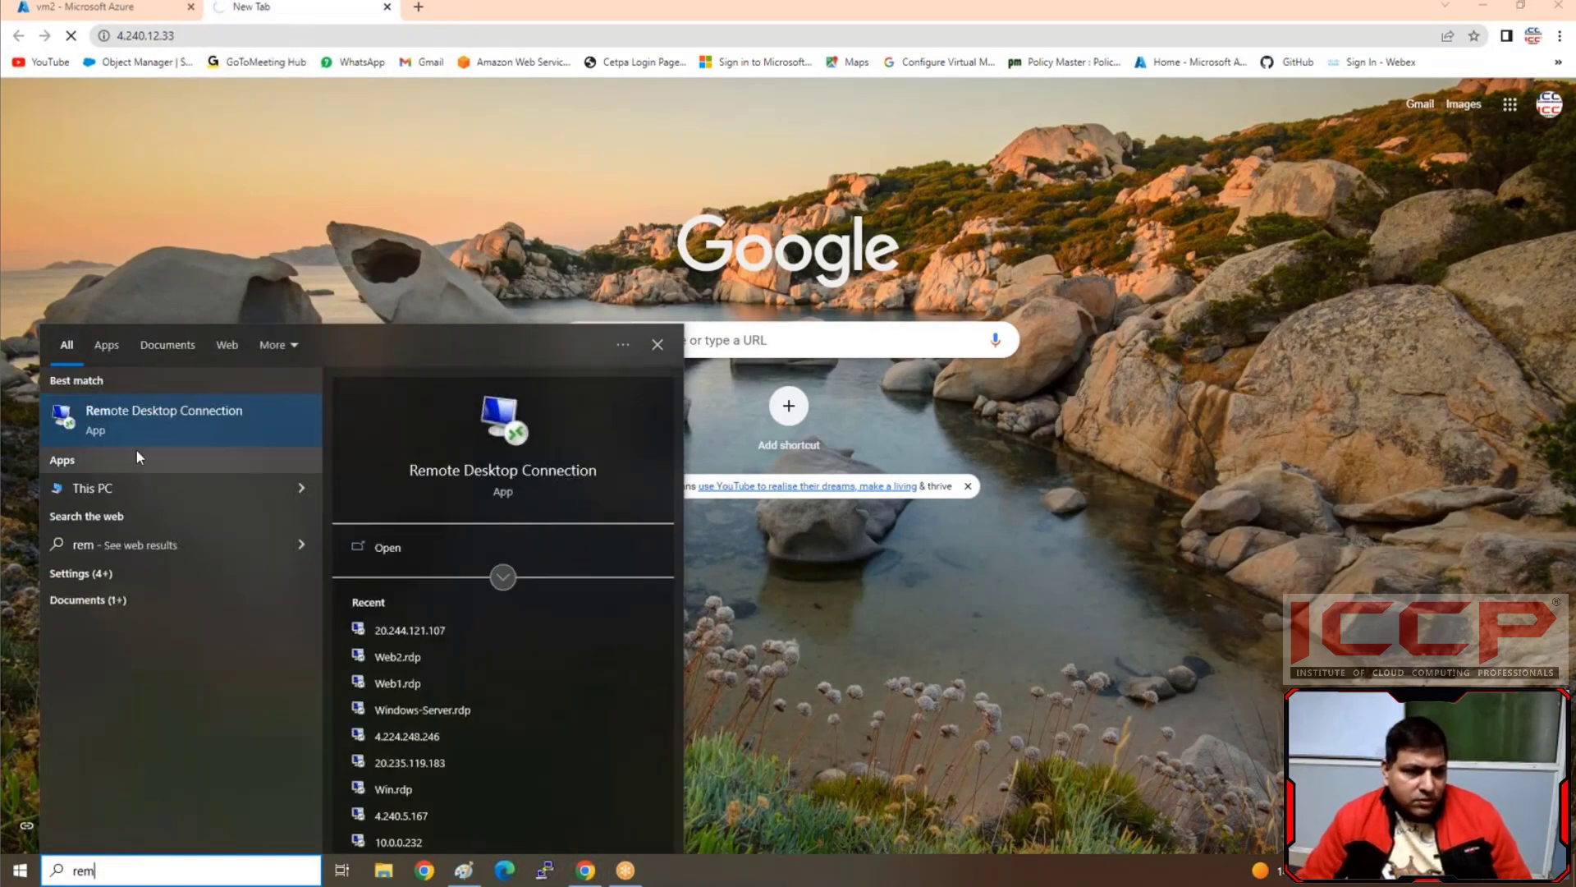
pyautogui.click(158, 425)
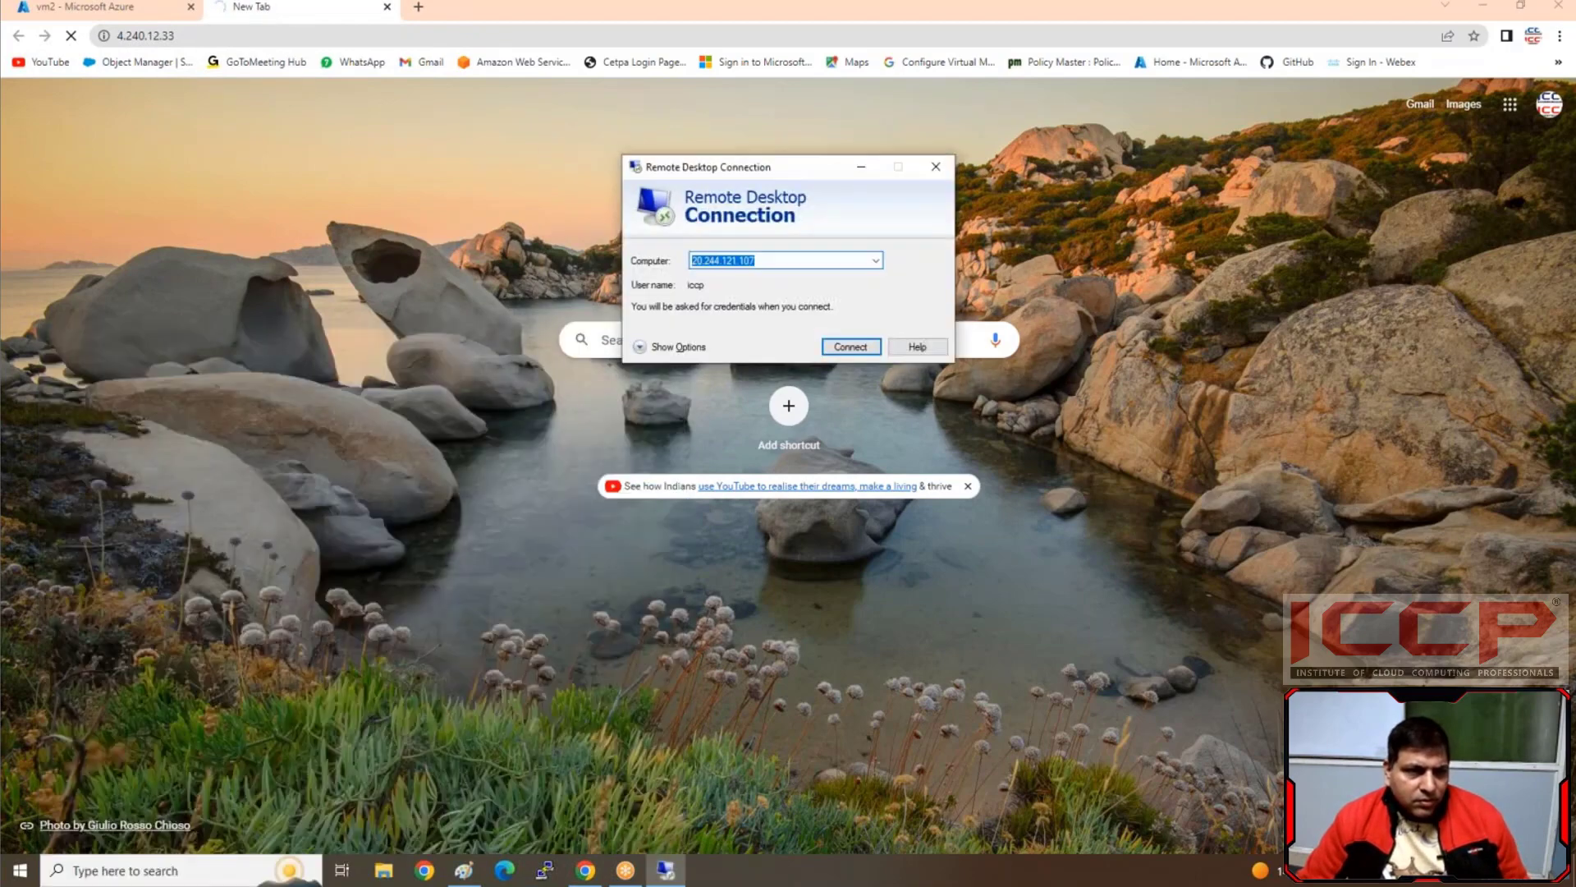
pyautogui.write('4.240.12.33')
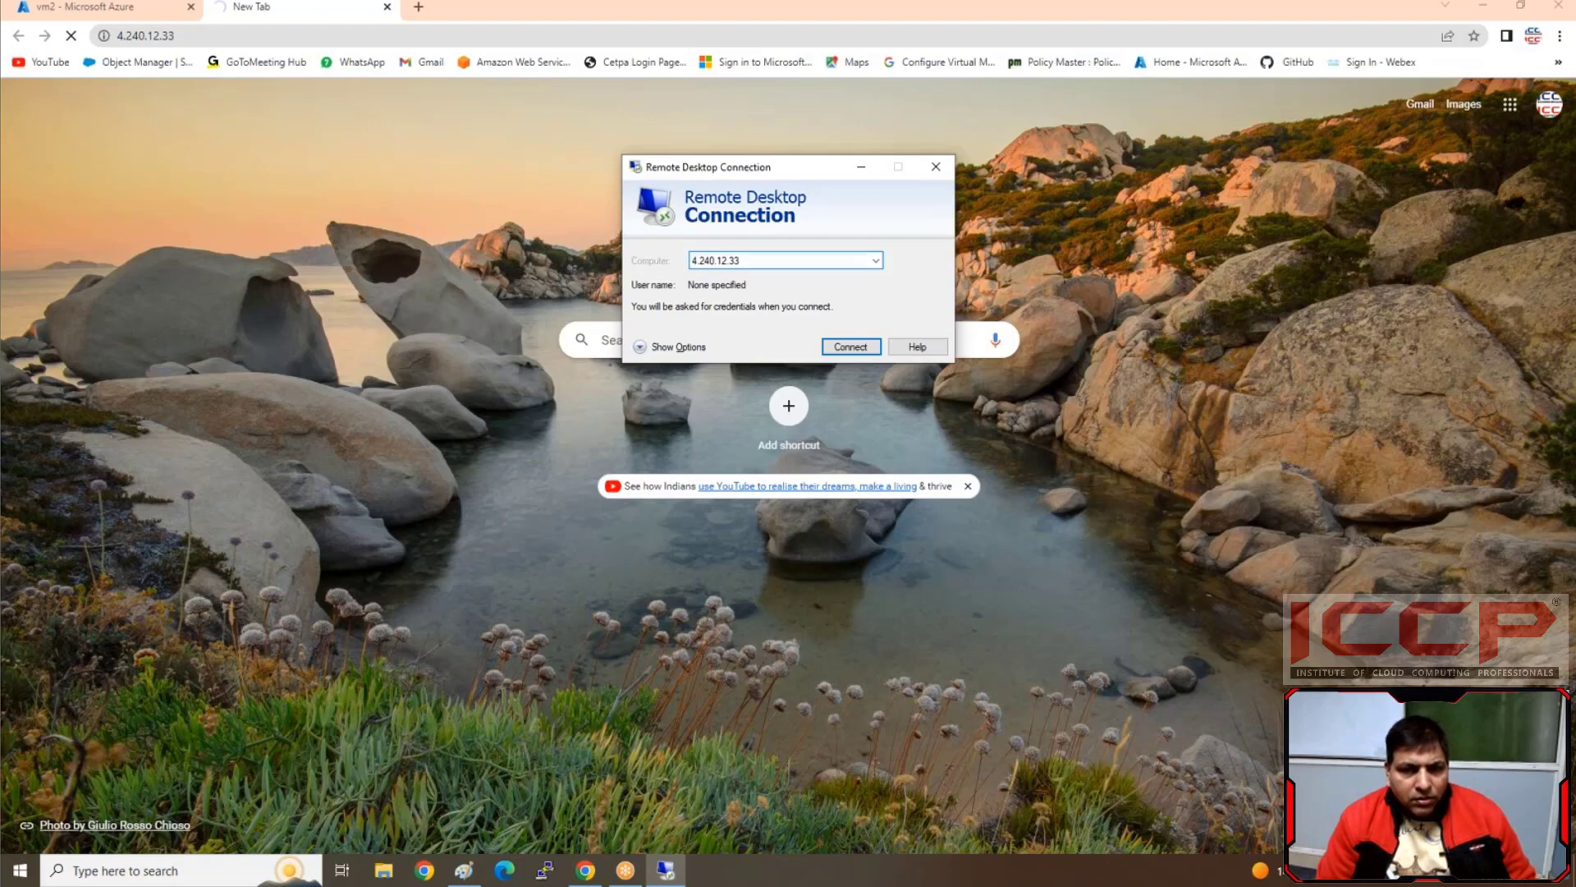
pyautogui.press('Return')
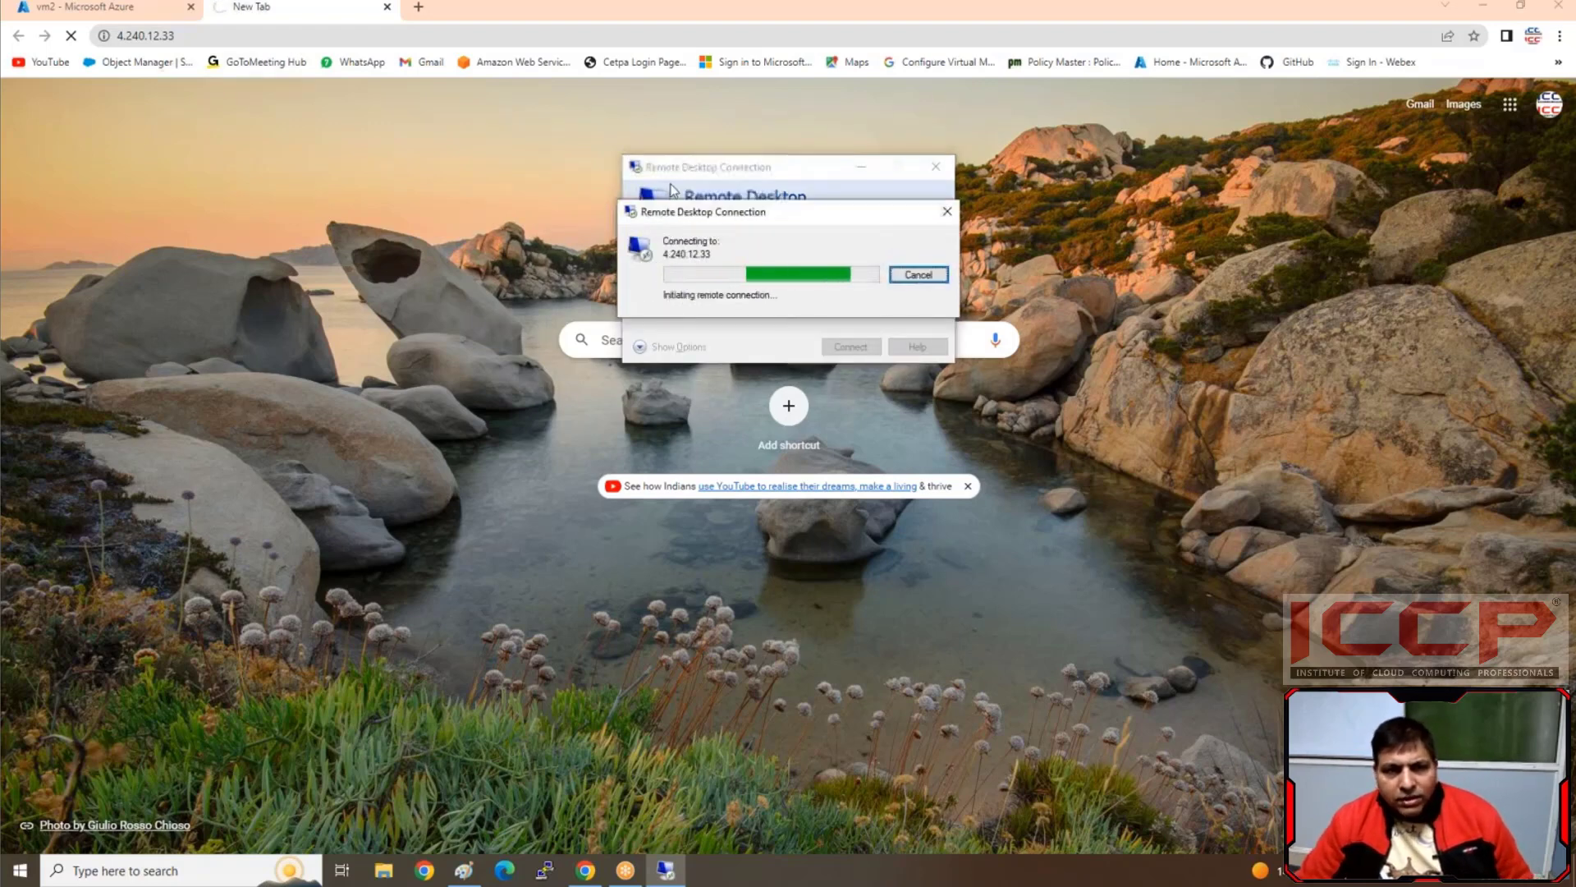
# In vm2's networking settings, add an inbound security rule to Disk-NSG allowing HTTP on port 80 with priority 120
pyautogui.click(96, 9)
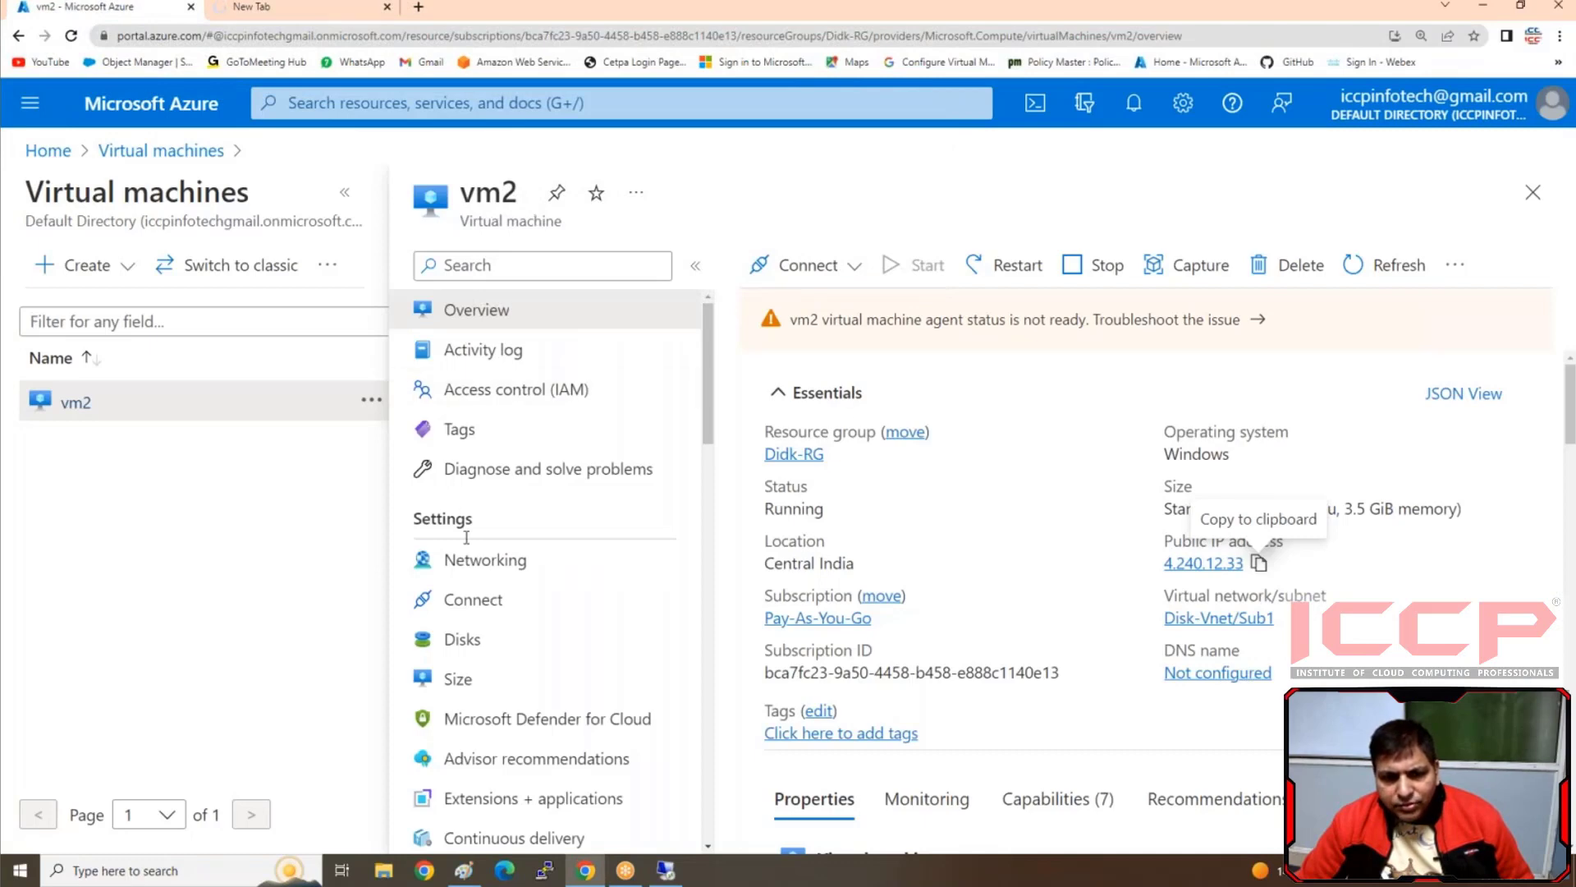
pyautogui.click(492, 588)
pyautogui.click(494, 565)
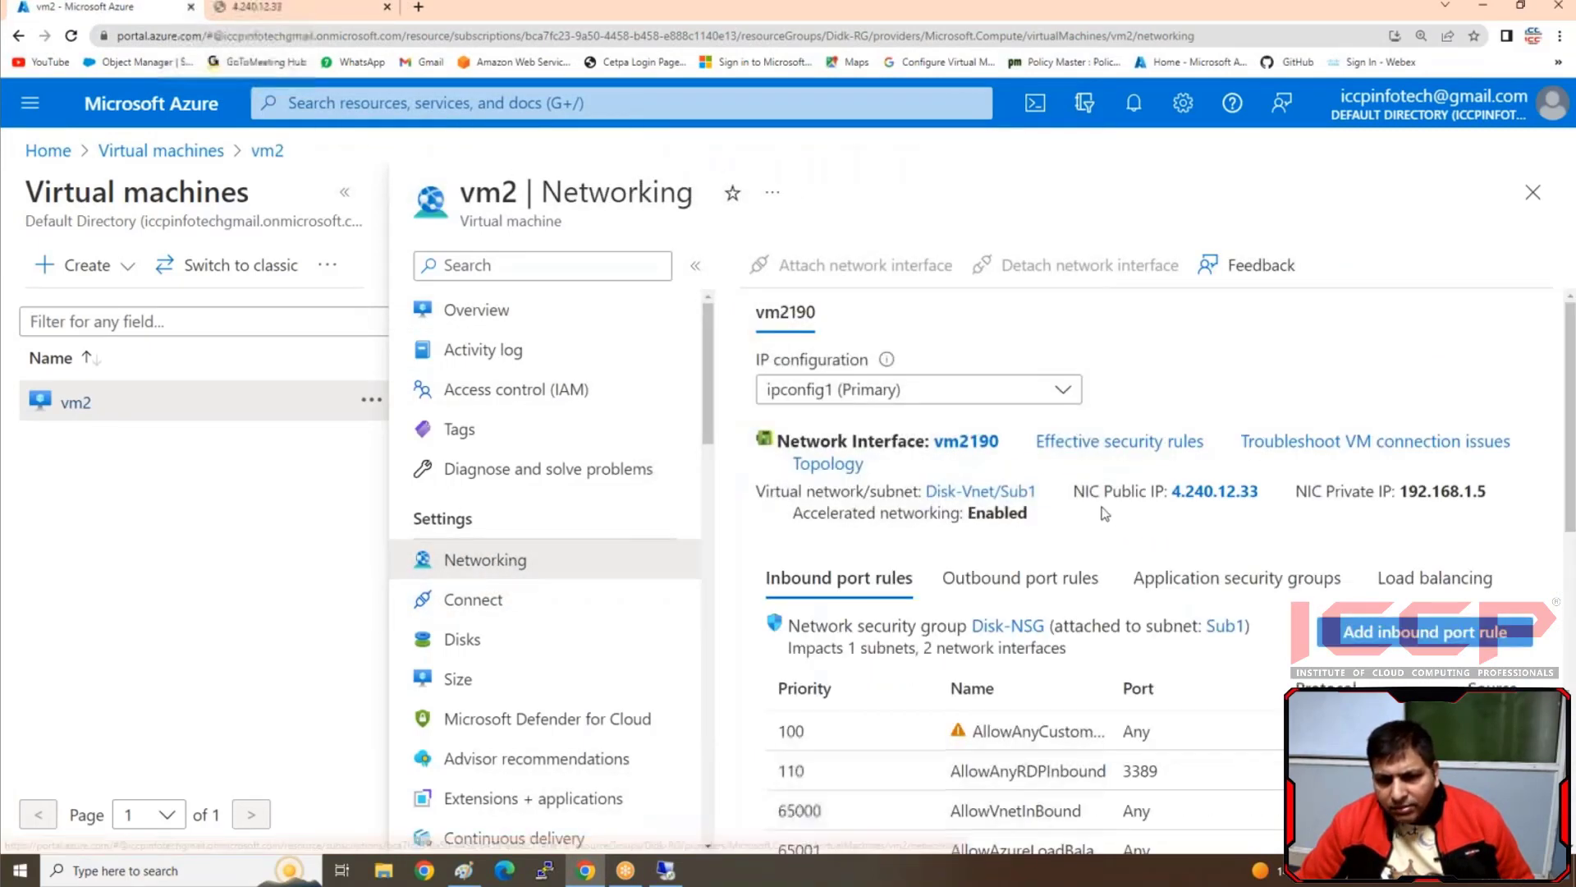
pyautogui.click(1451, 635)
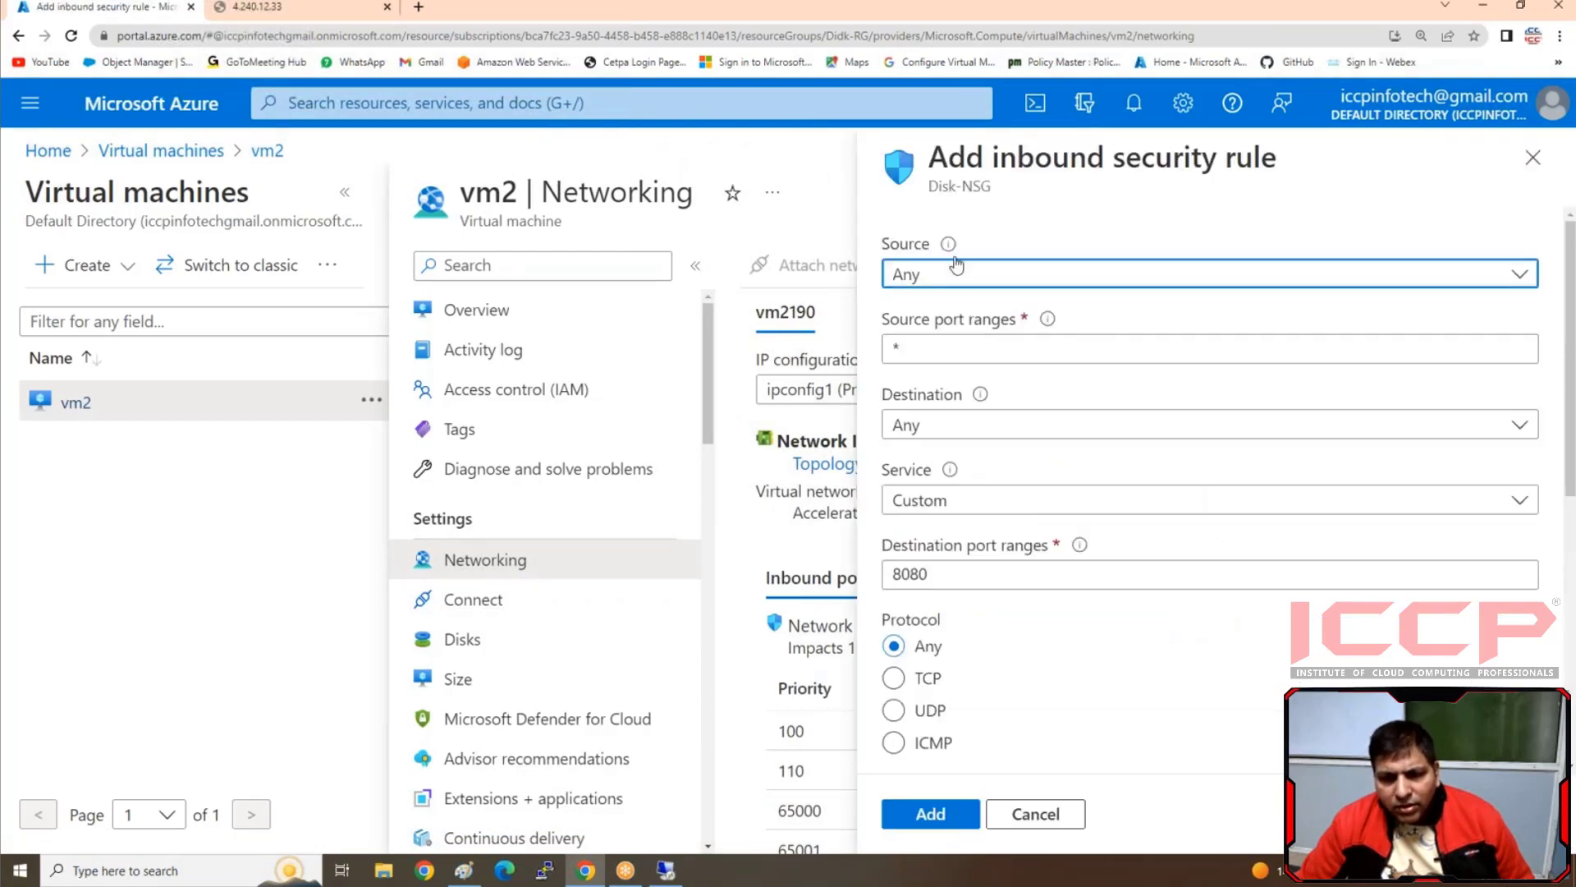
pyautogui.click(958, 503)
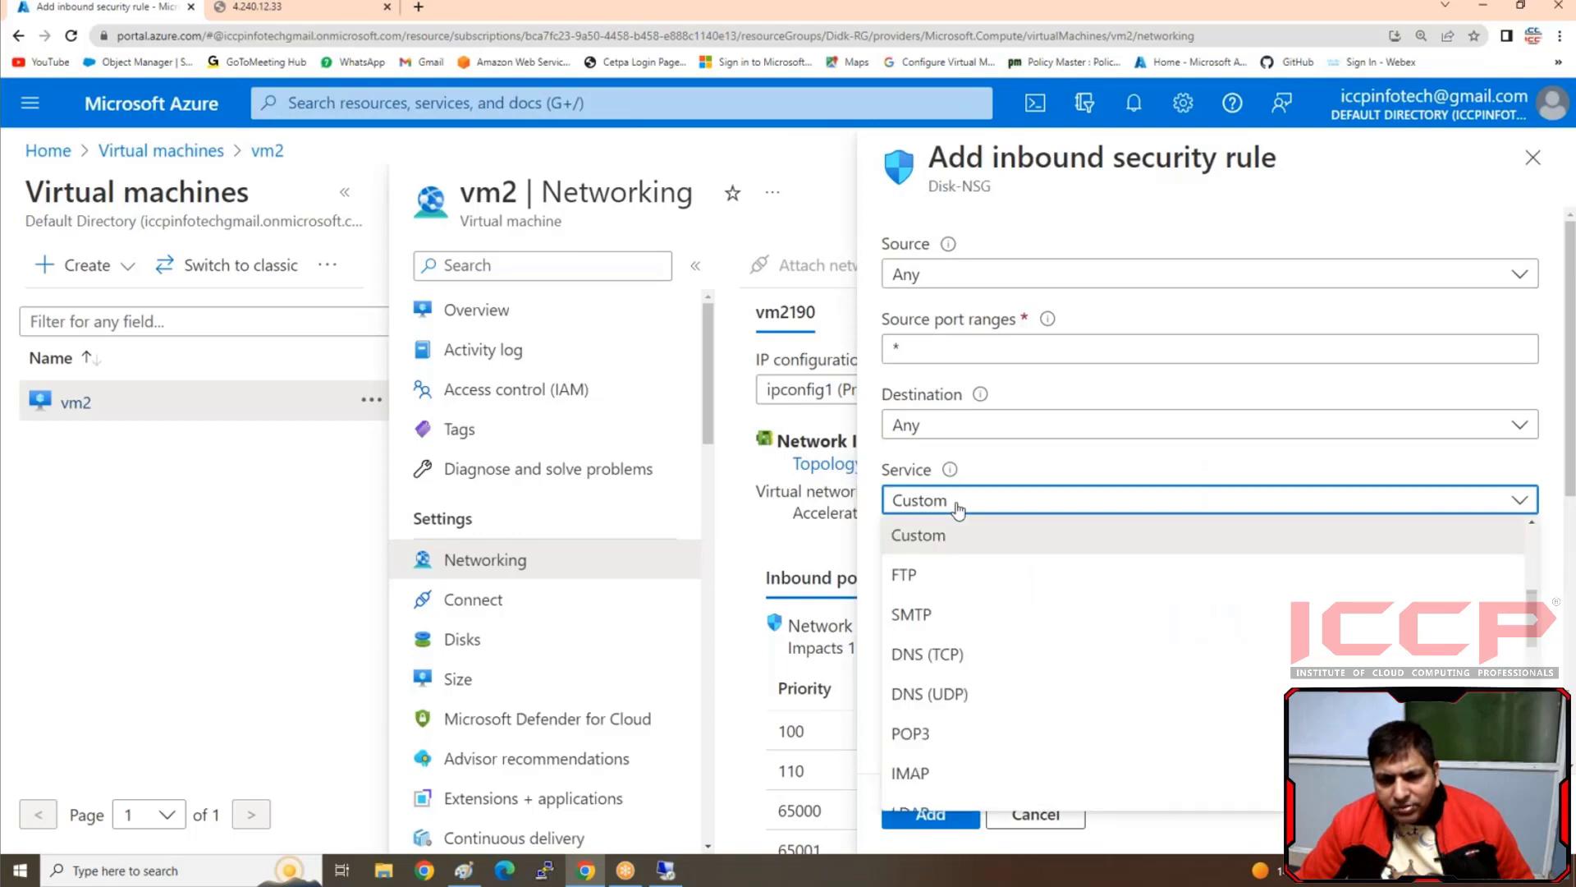
pyautogui.scroll(4, 936, 643)
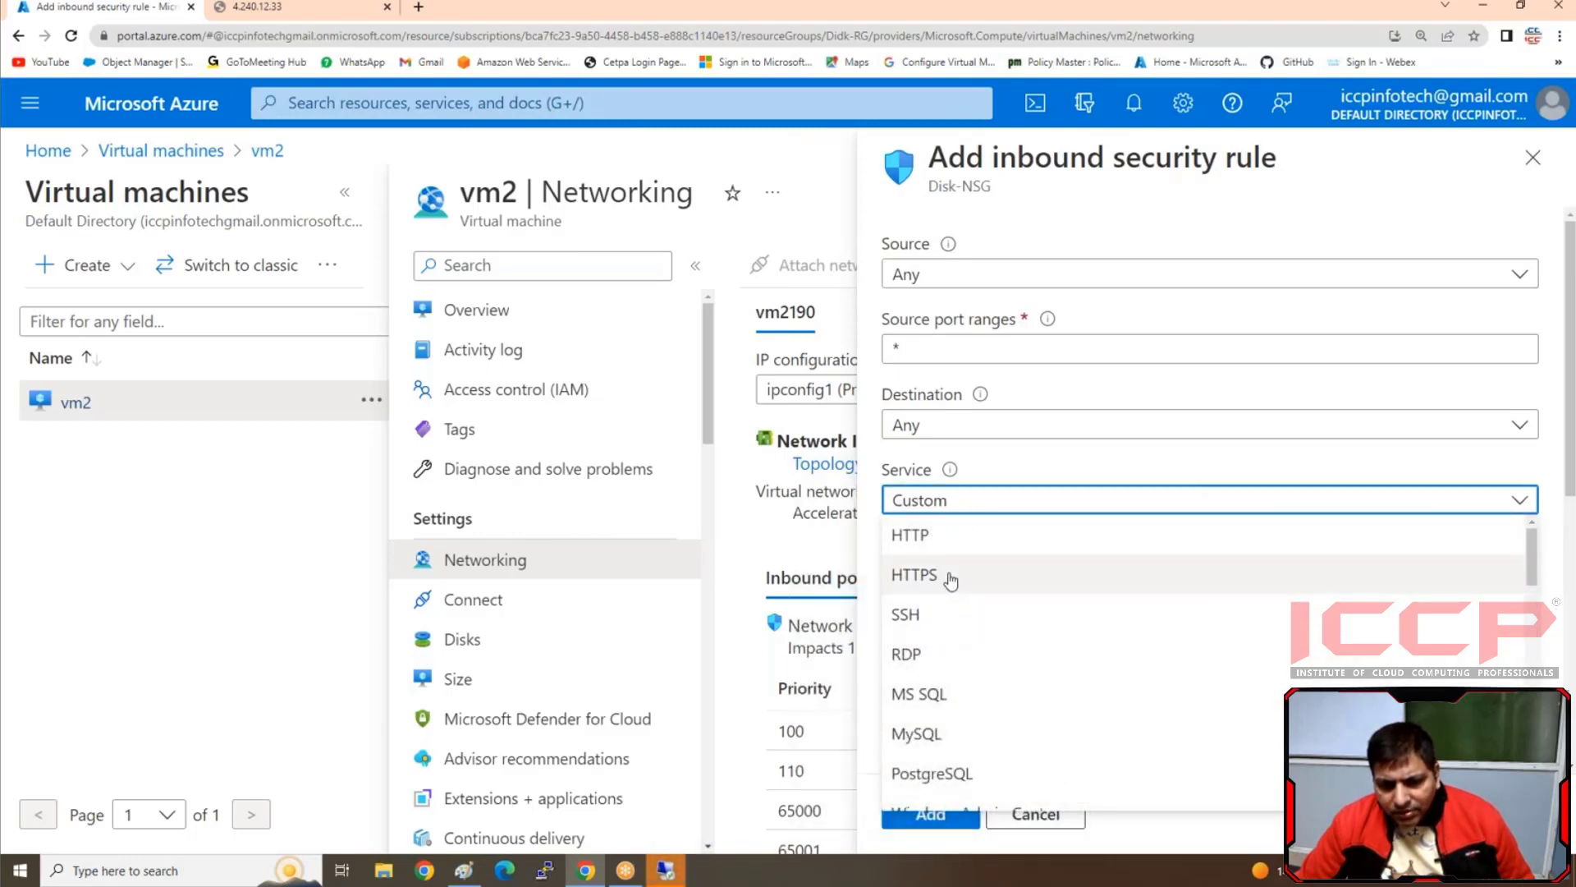
pyautogui.click(946, 550)
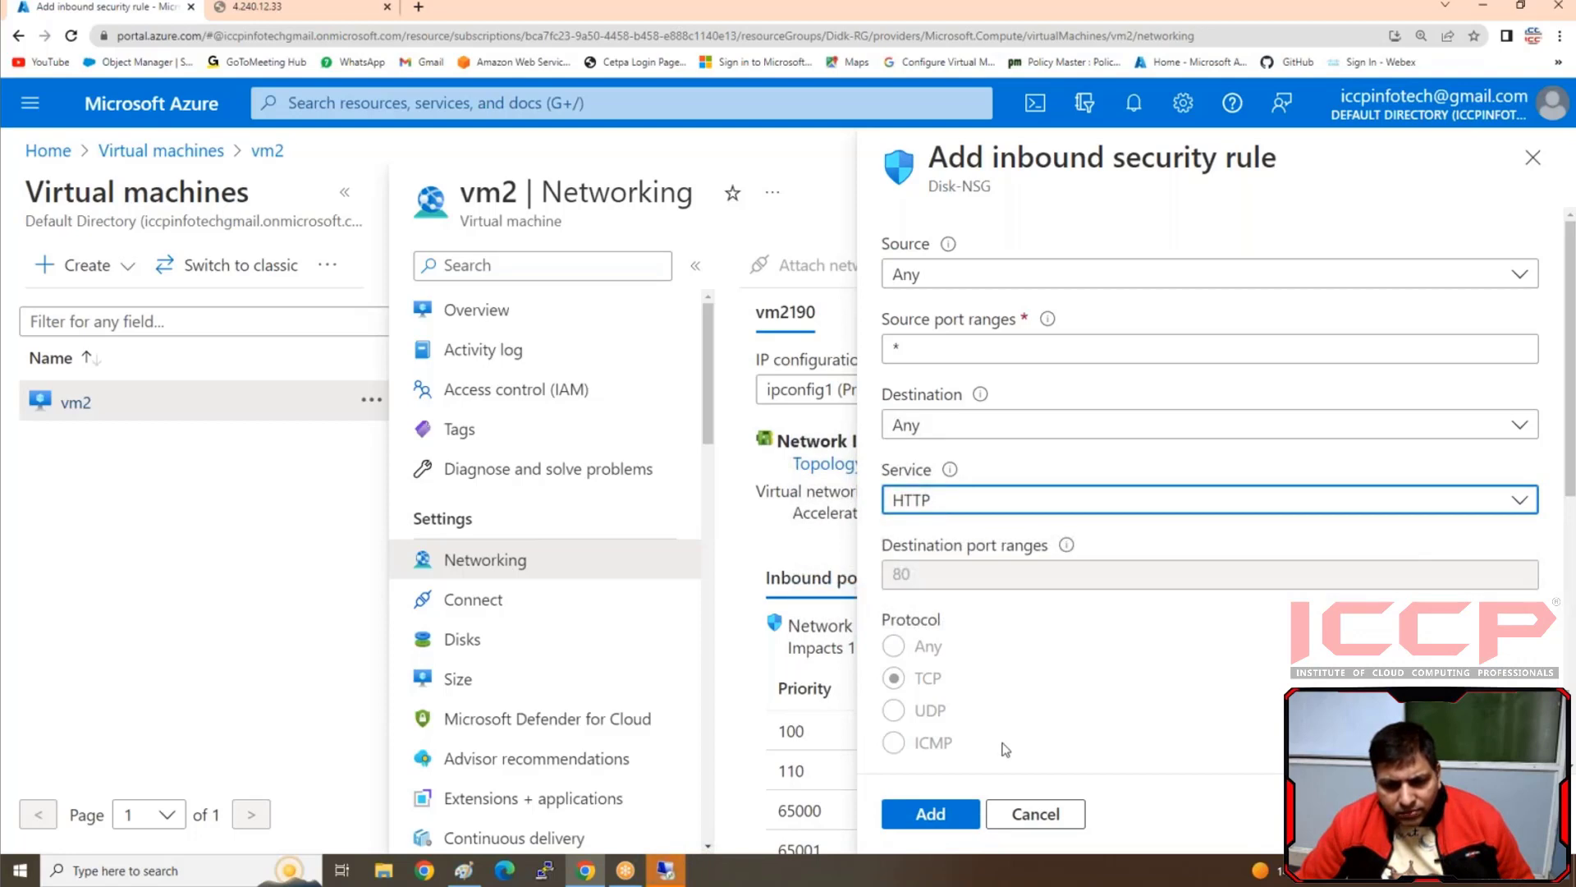
pyautogui.scroll(-5, 1018, 743)
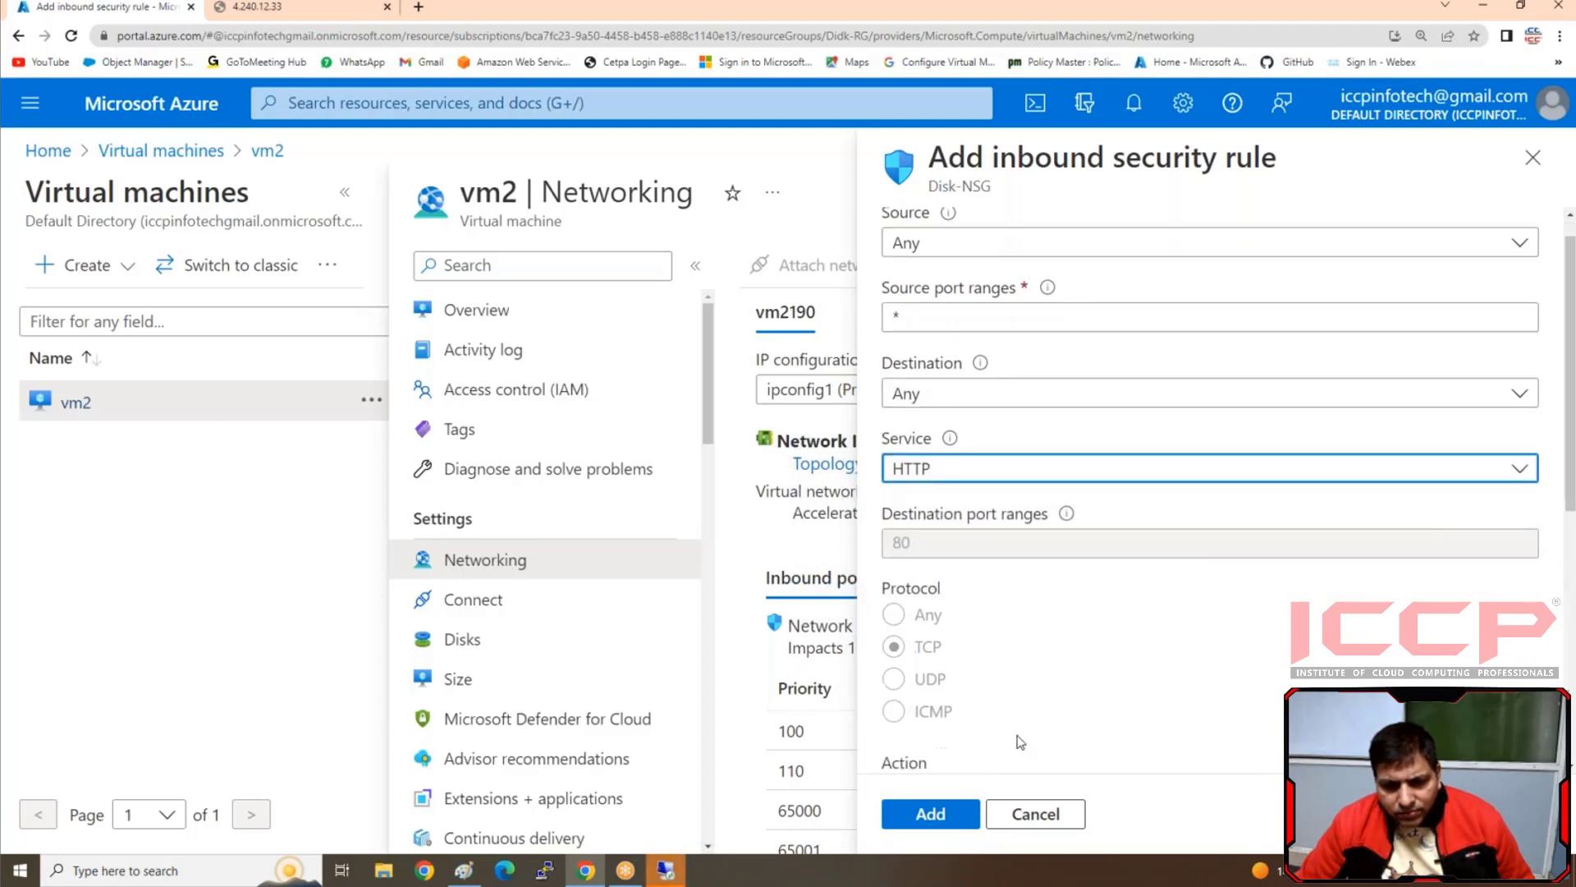
pyautogui.click(929, 816)
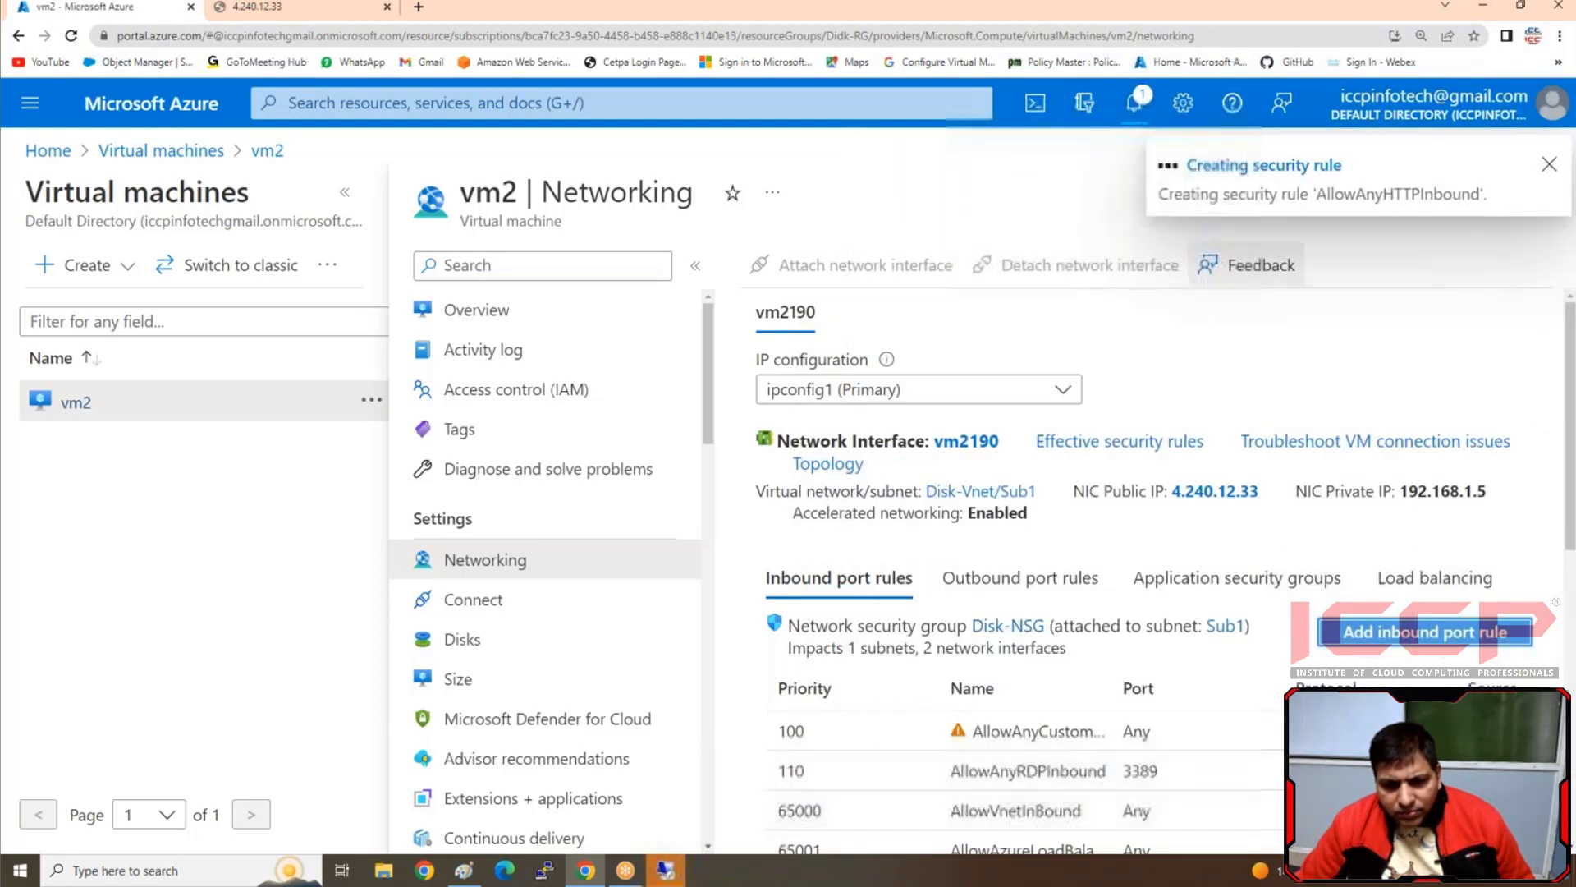
# Add a second inbound HTTP rule to Disk-NSG with priority 140 and the name AllowAnyHTTPInbounda
pyautogui.click(1424, 632)
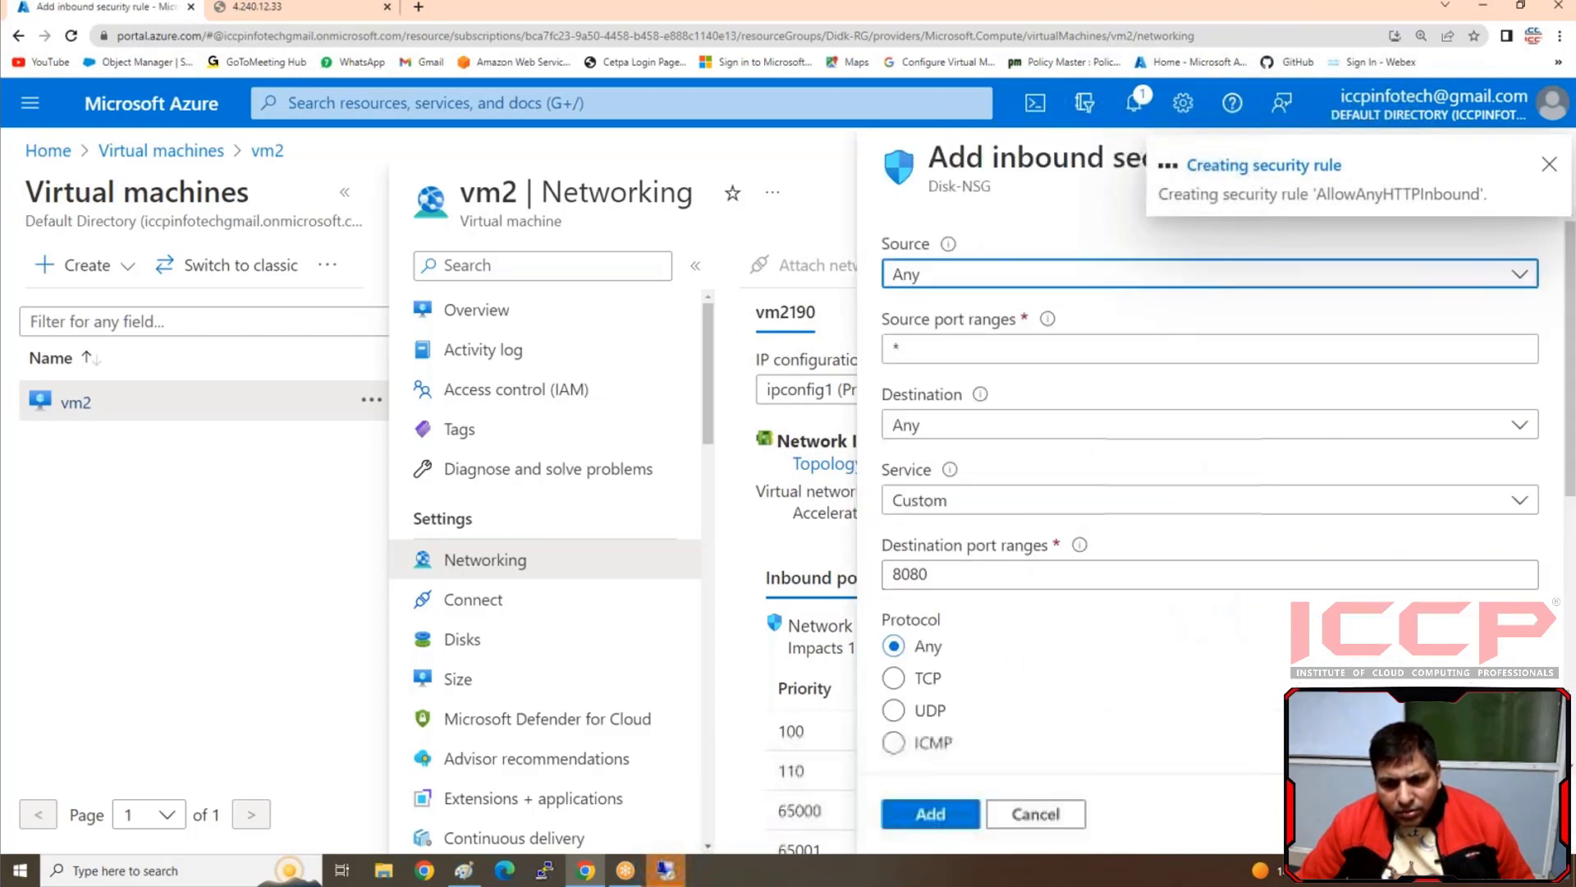
pyautogui.click(968, 501)
pyautogui.click(969, 501)
pyautogui.scroll(4, 909, 591)
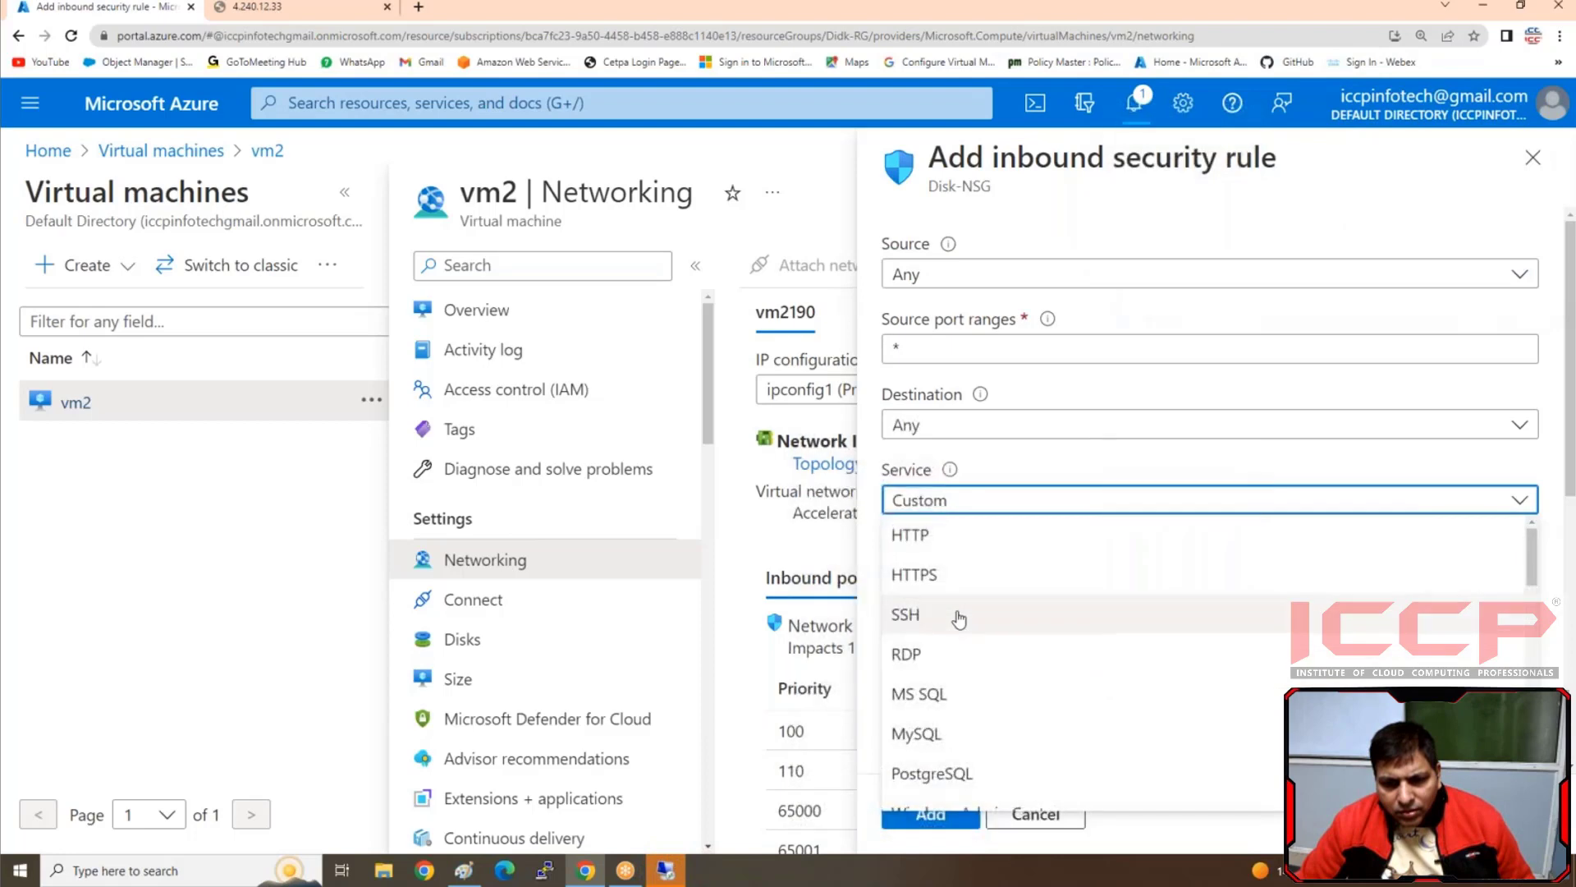
pyautogui.click(909, 543)
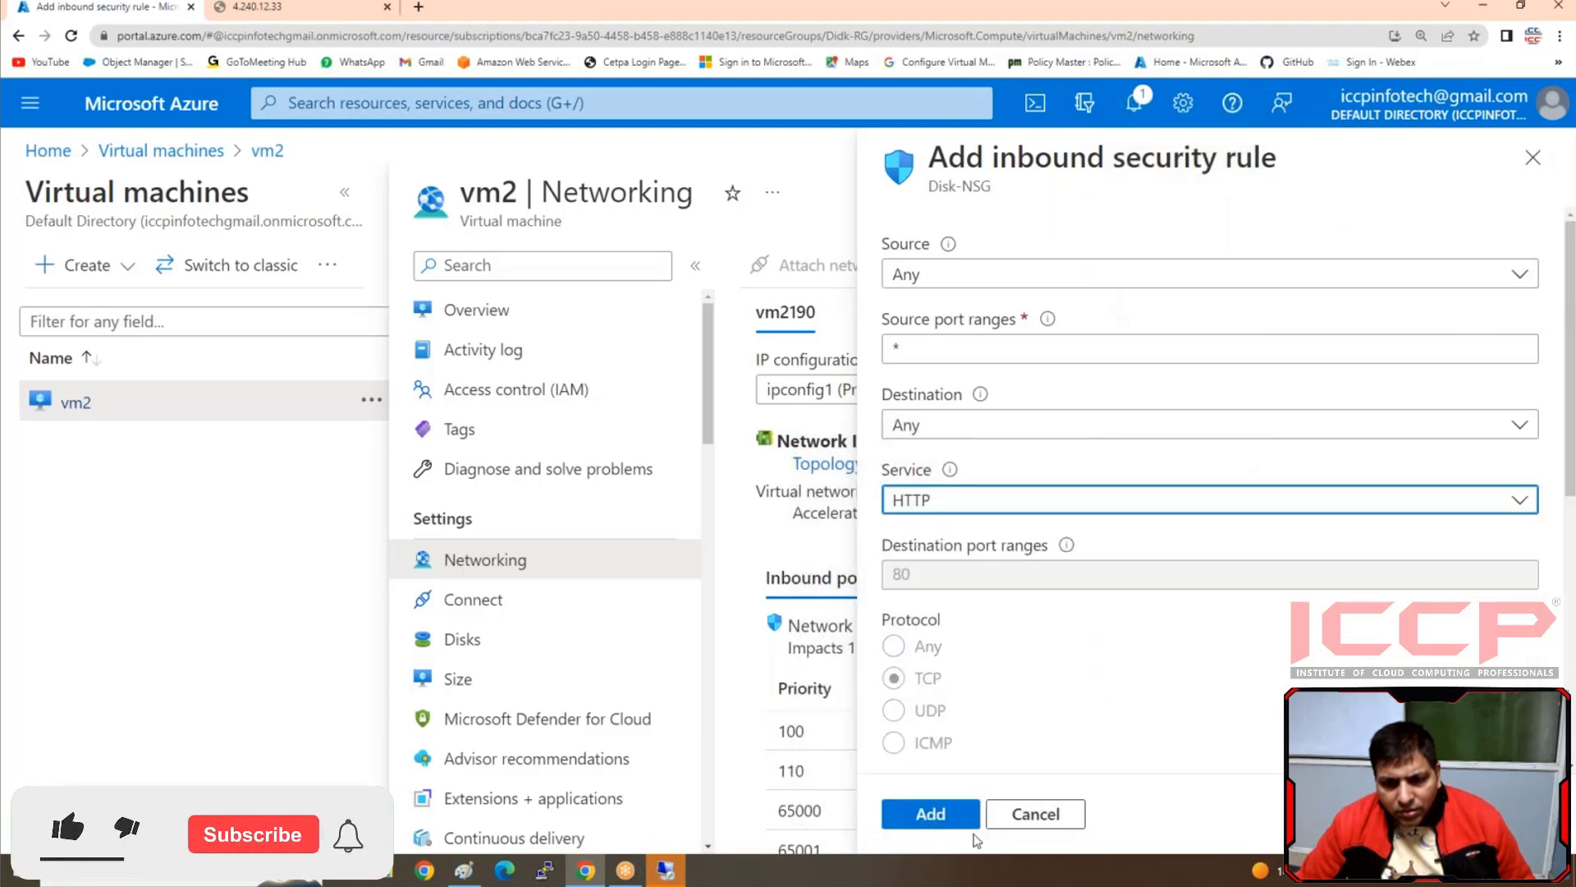
pyautogui.click(930, 814)
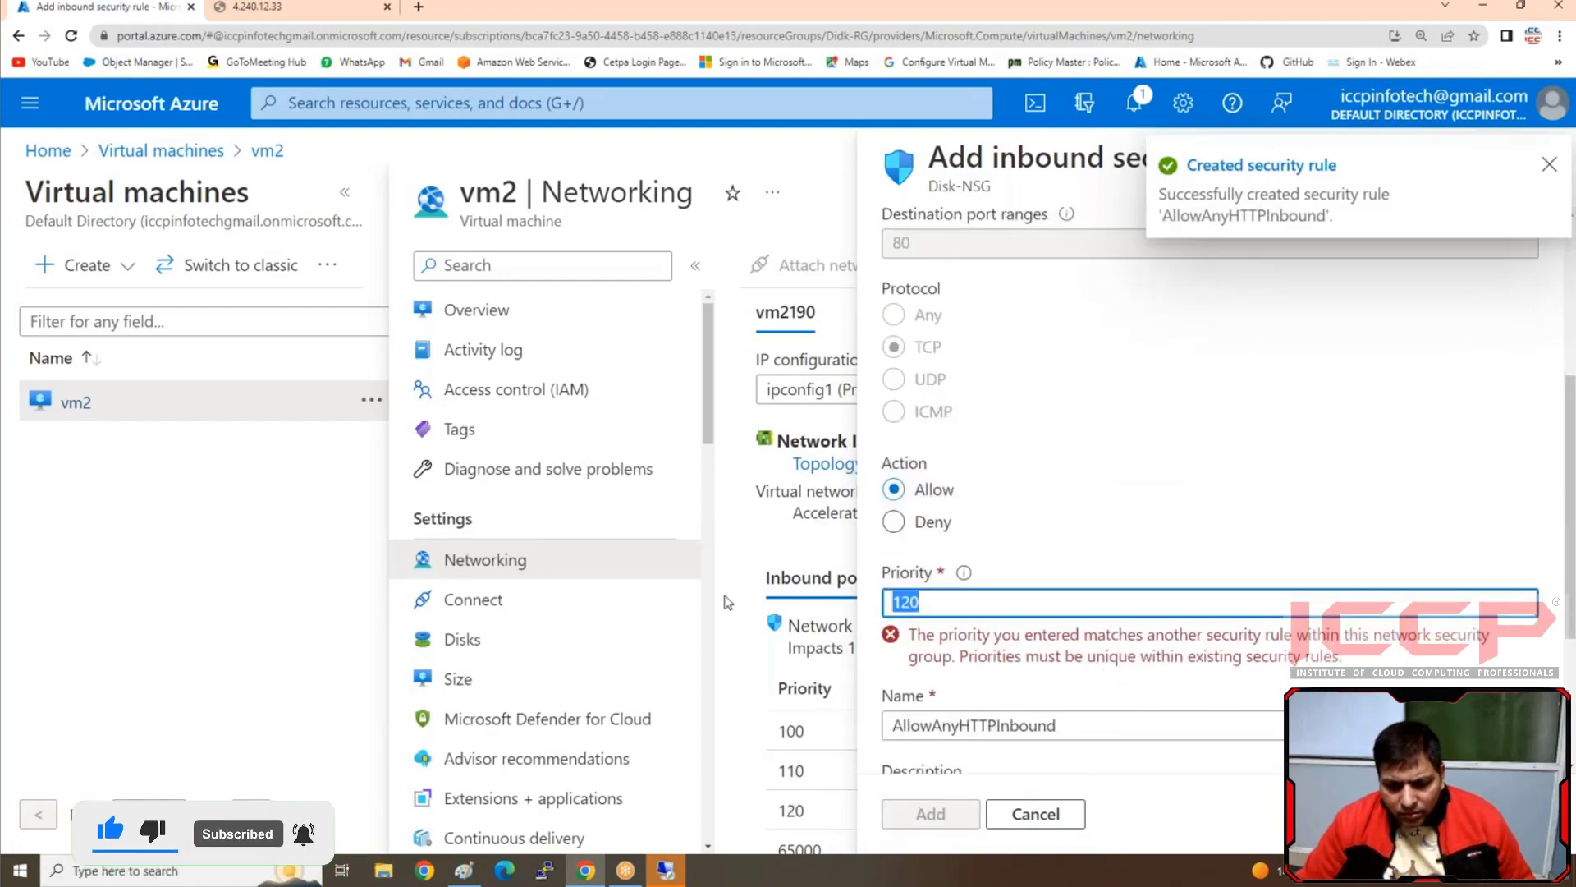
pyautogui.write('140')
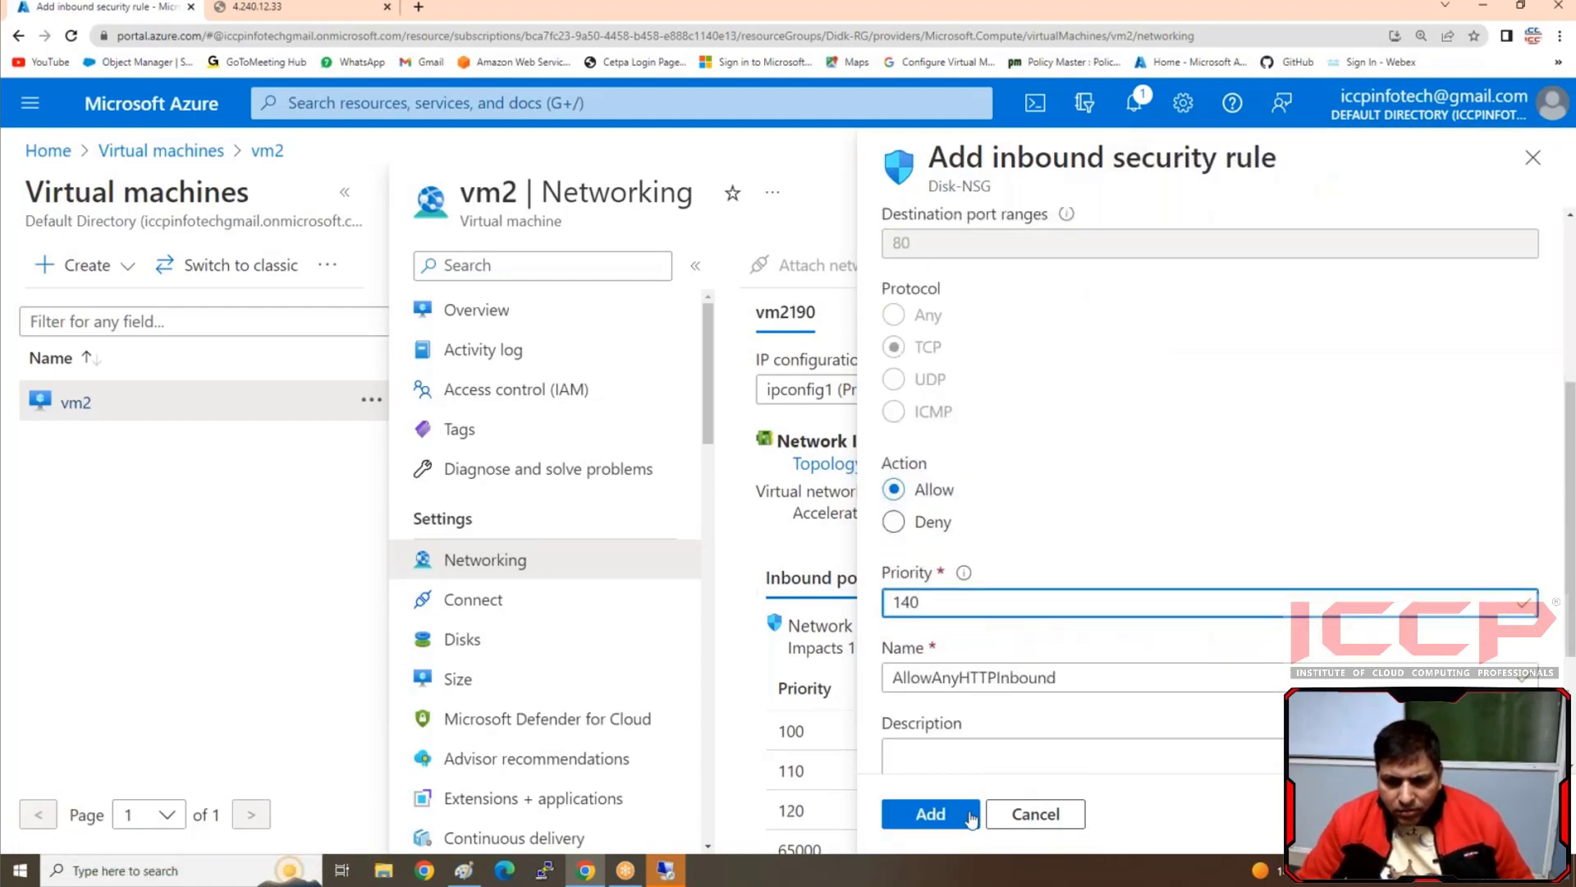
pyautogui.click(931, 814)
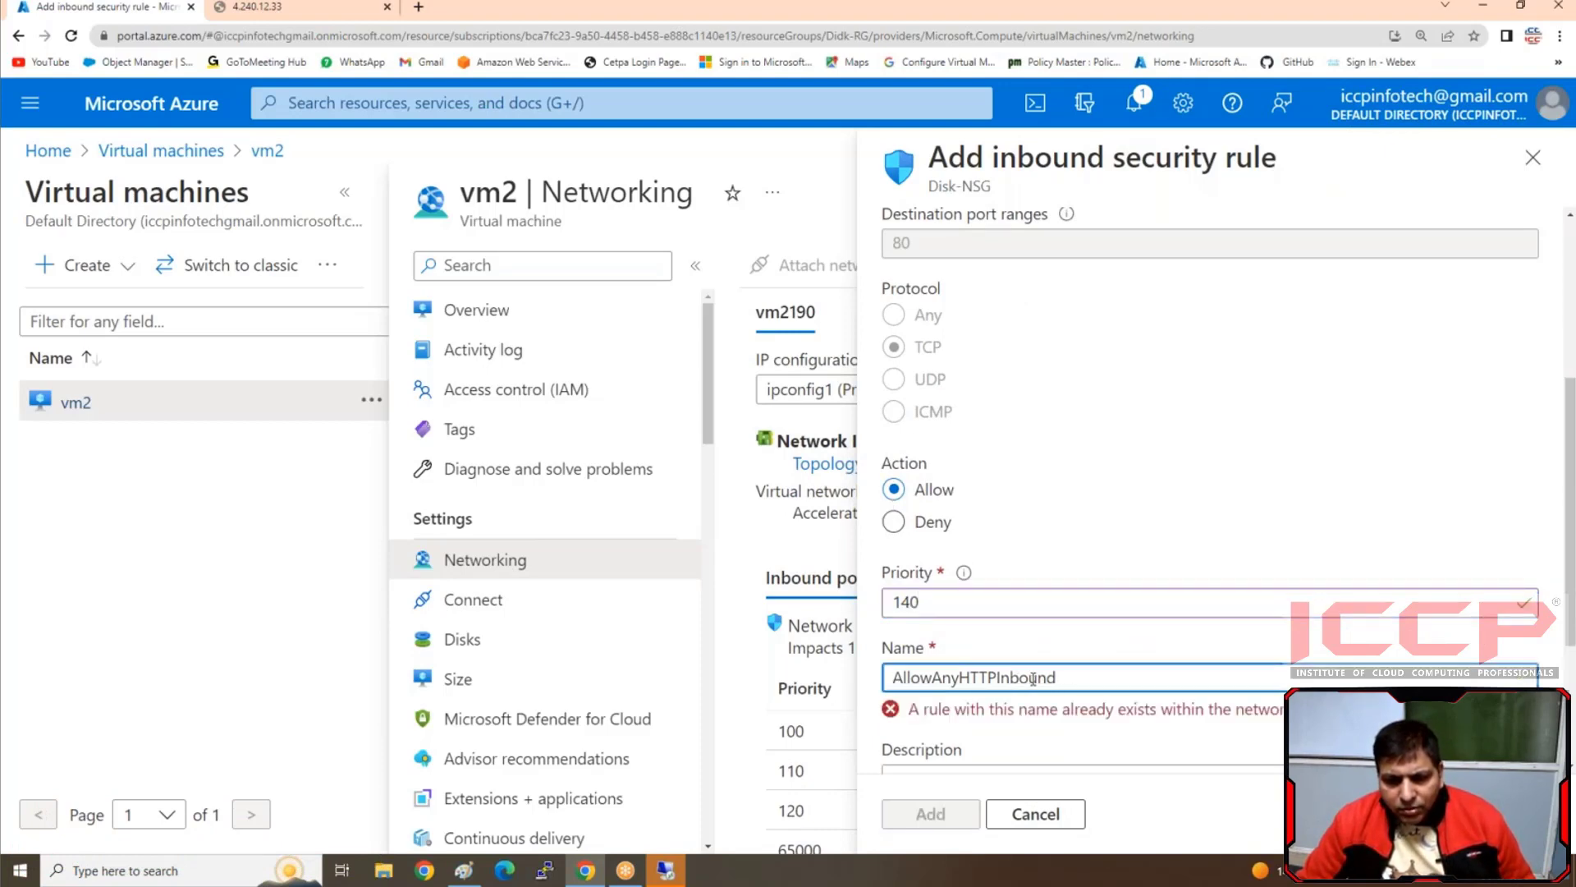
pyautogui.write('a')
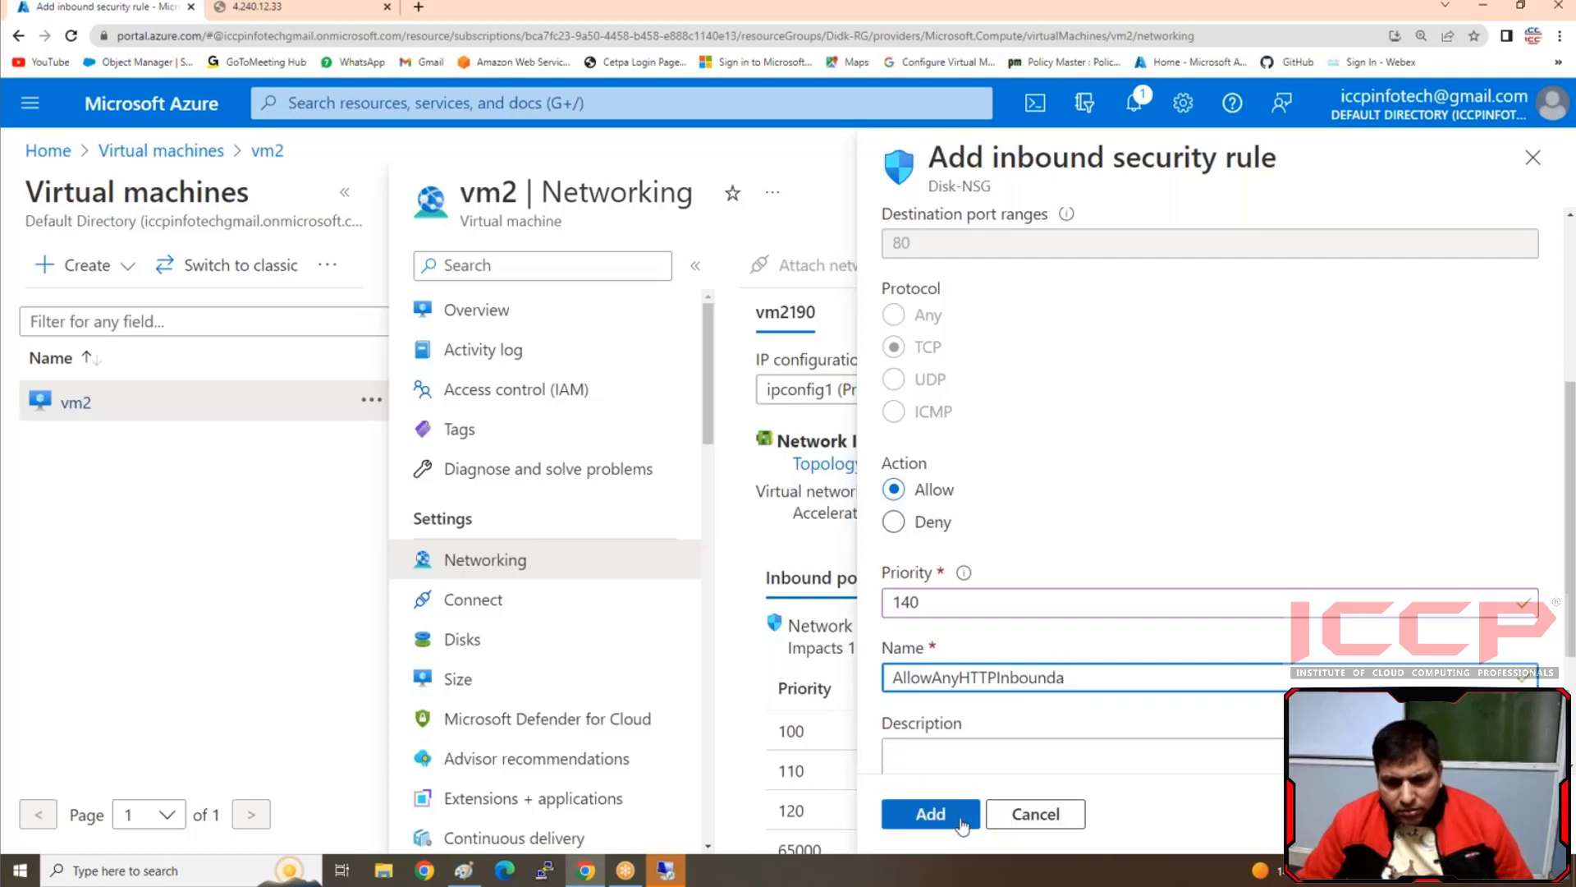
pyautogui.click(943, 814)
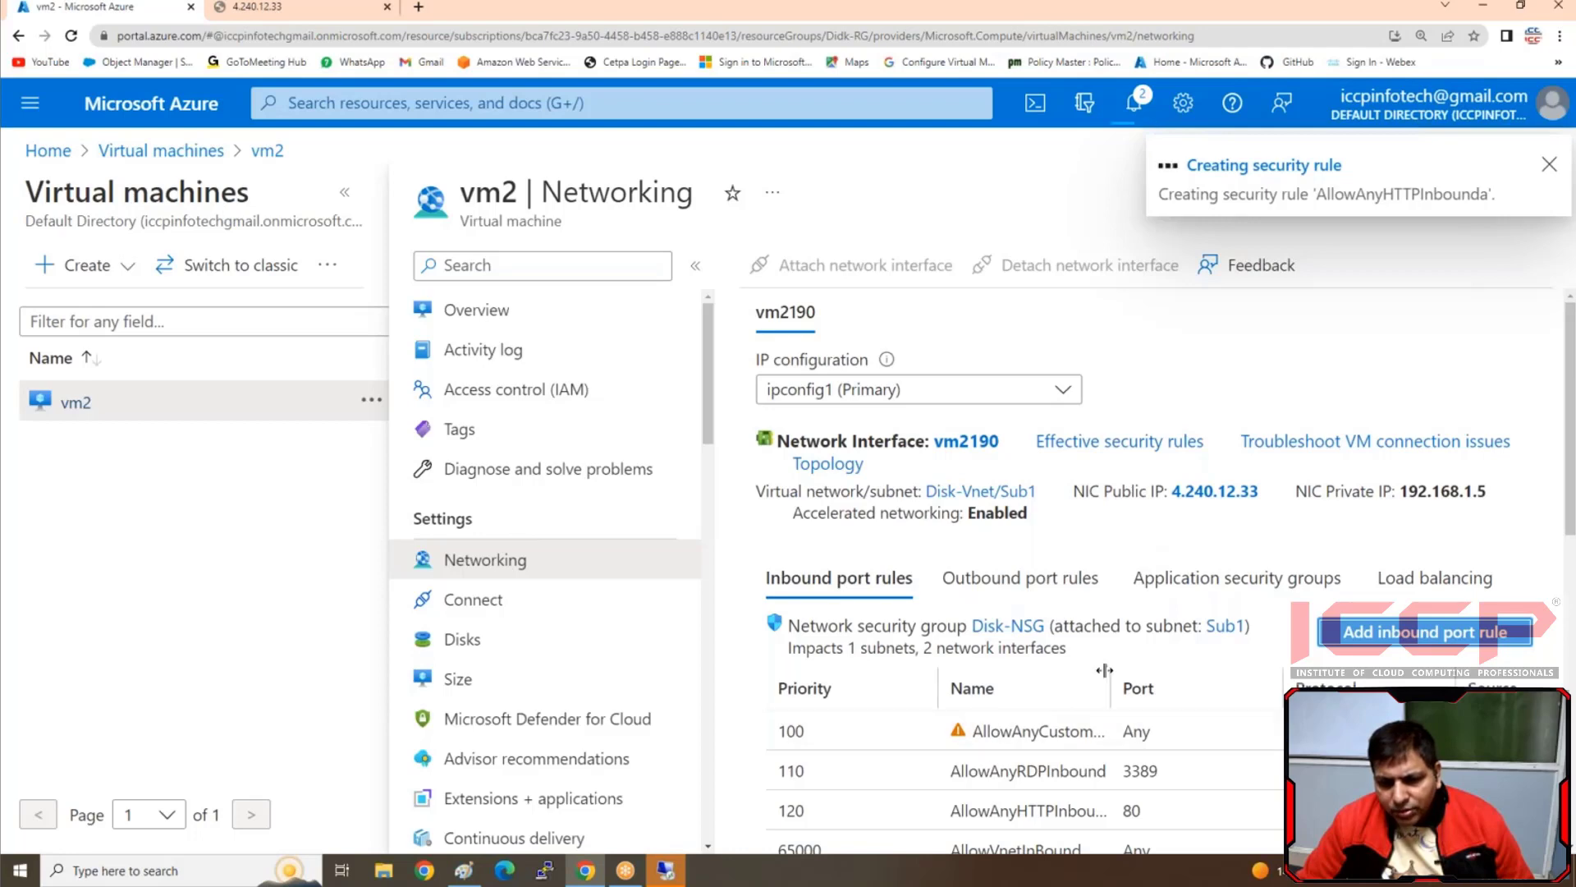
# Review vm2's inbound port rules and reload the website tab at 4.240.12.33
pyautogui.scroll(-1, 1065, 711)
pyautogui.scroll(-2, 1065, 710)
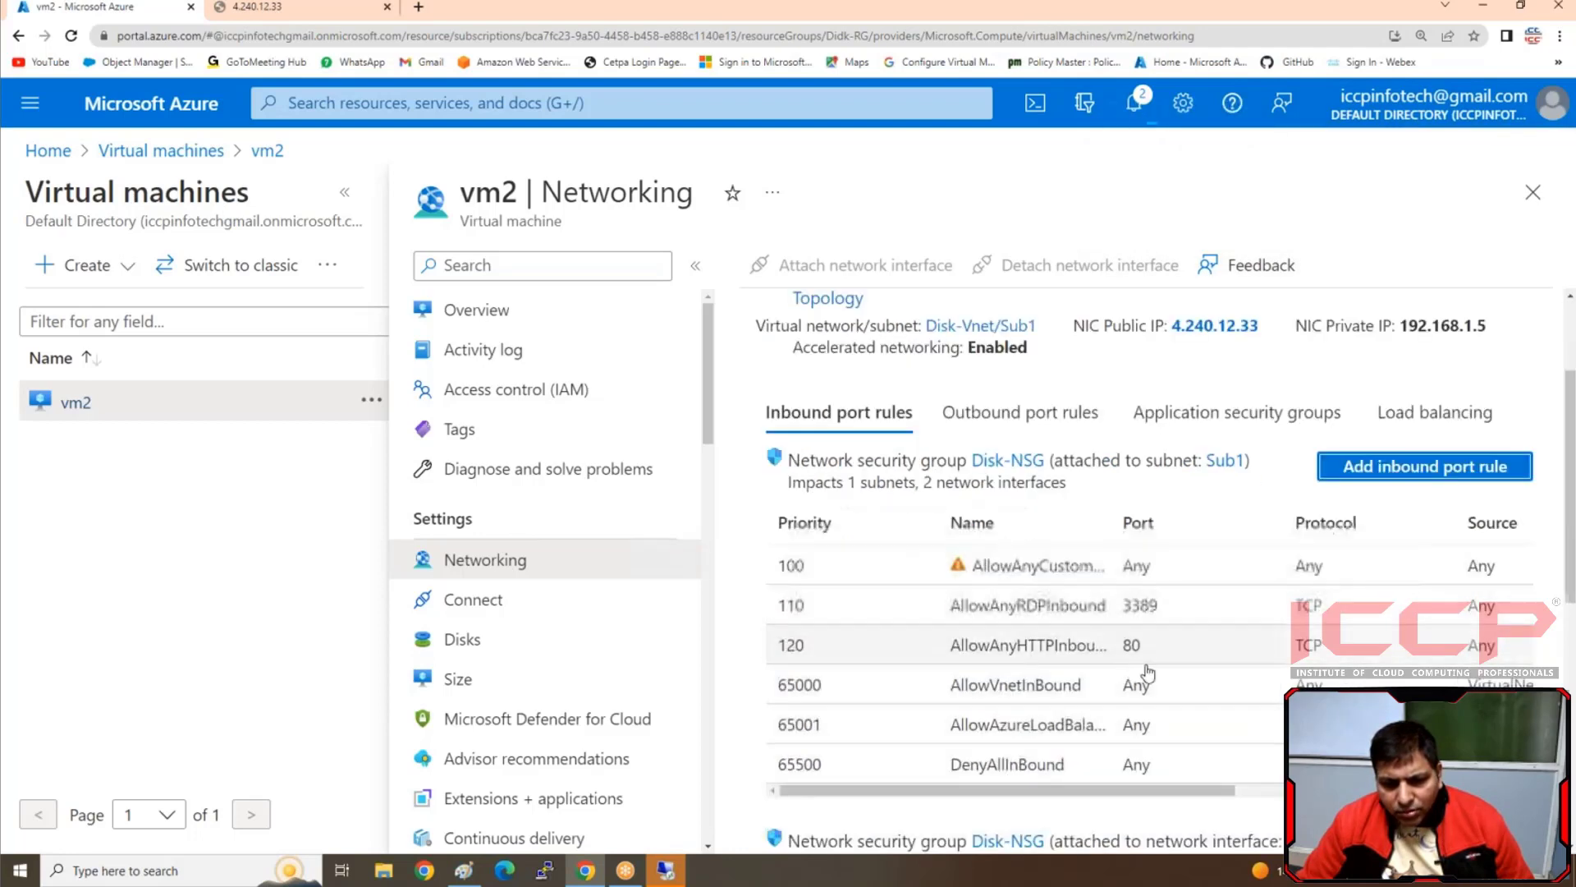
pyautogui.scroll(2, 1149, 656)
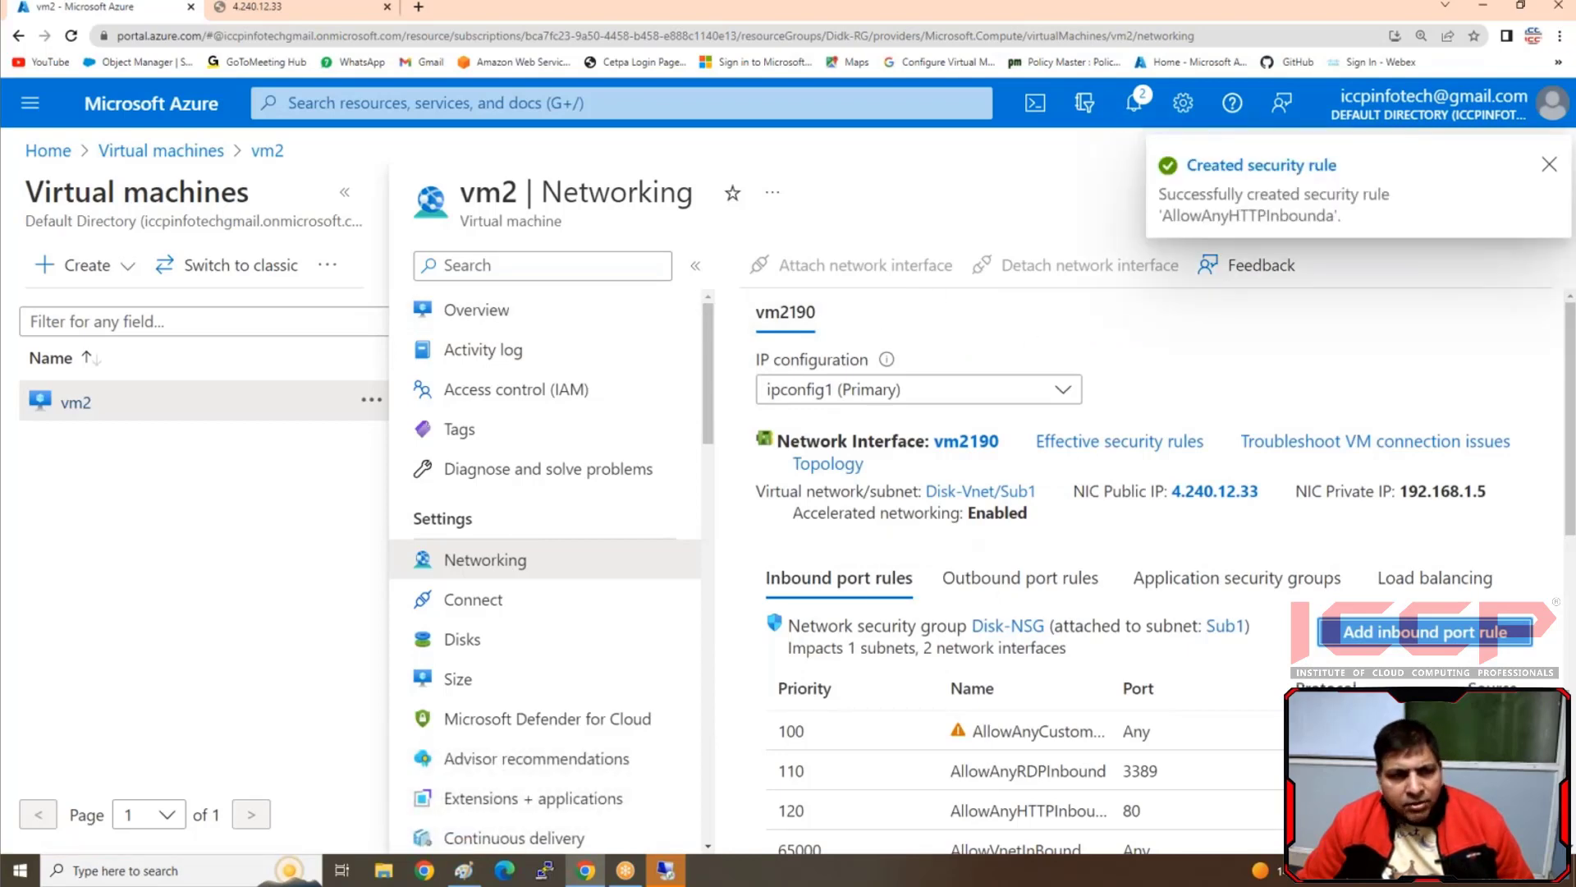
pyautogui.click(295, 7)
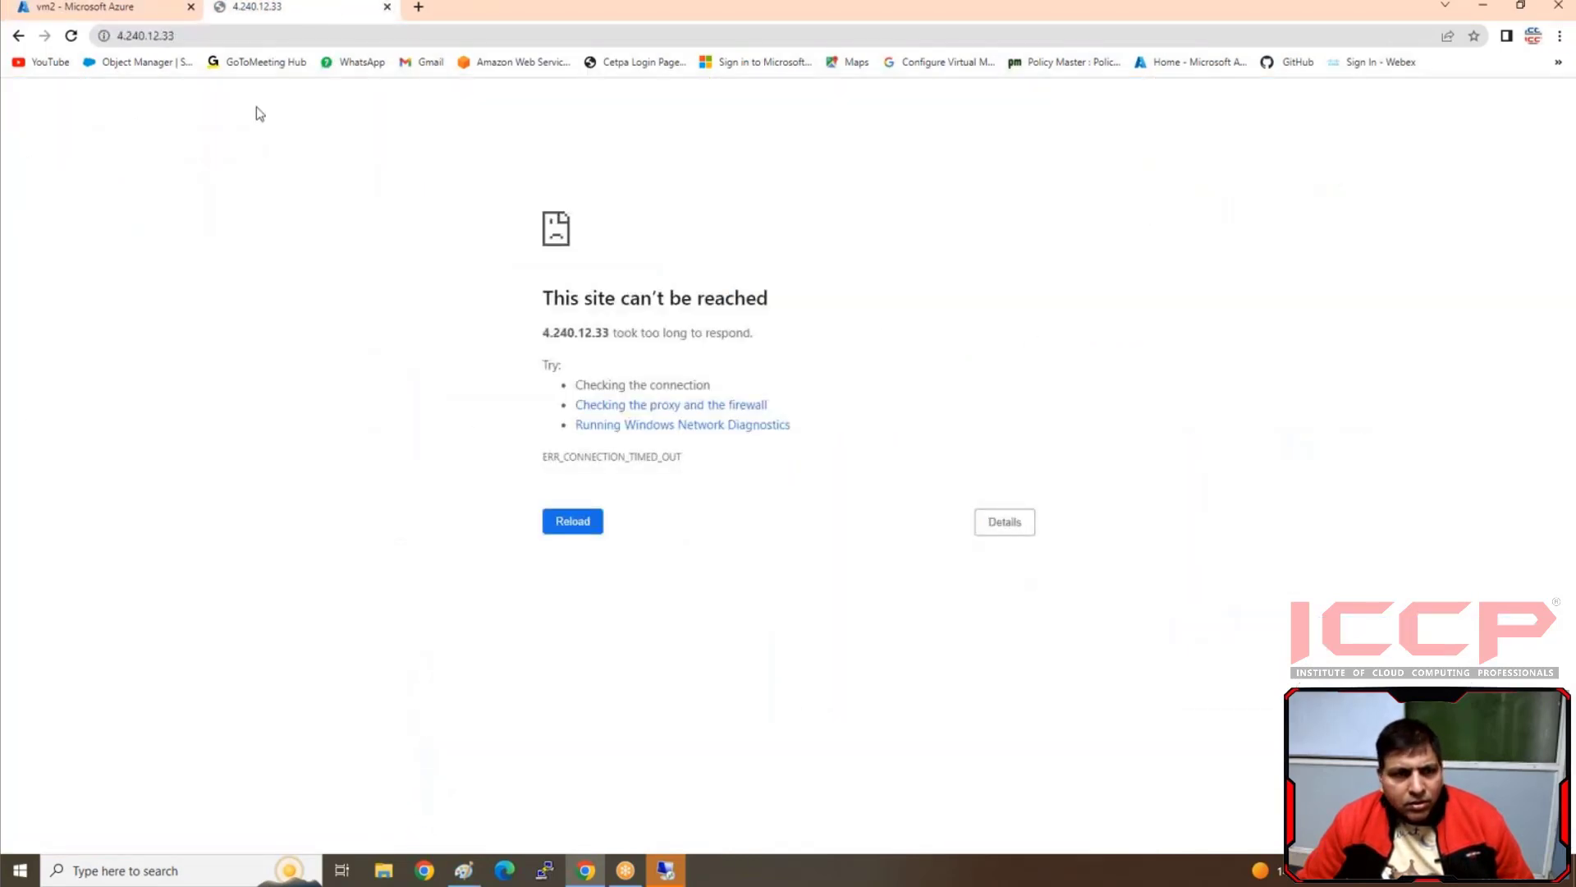
pyautogui.click(72, 38)
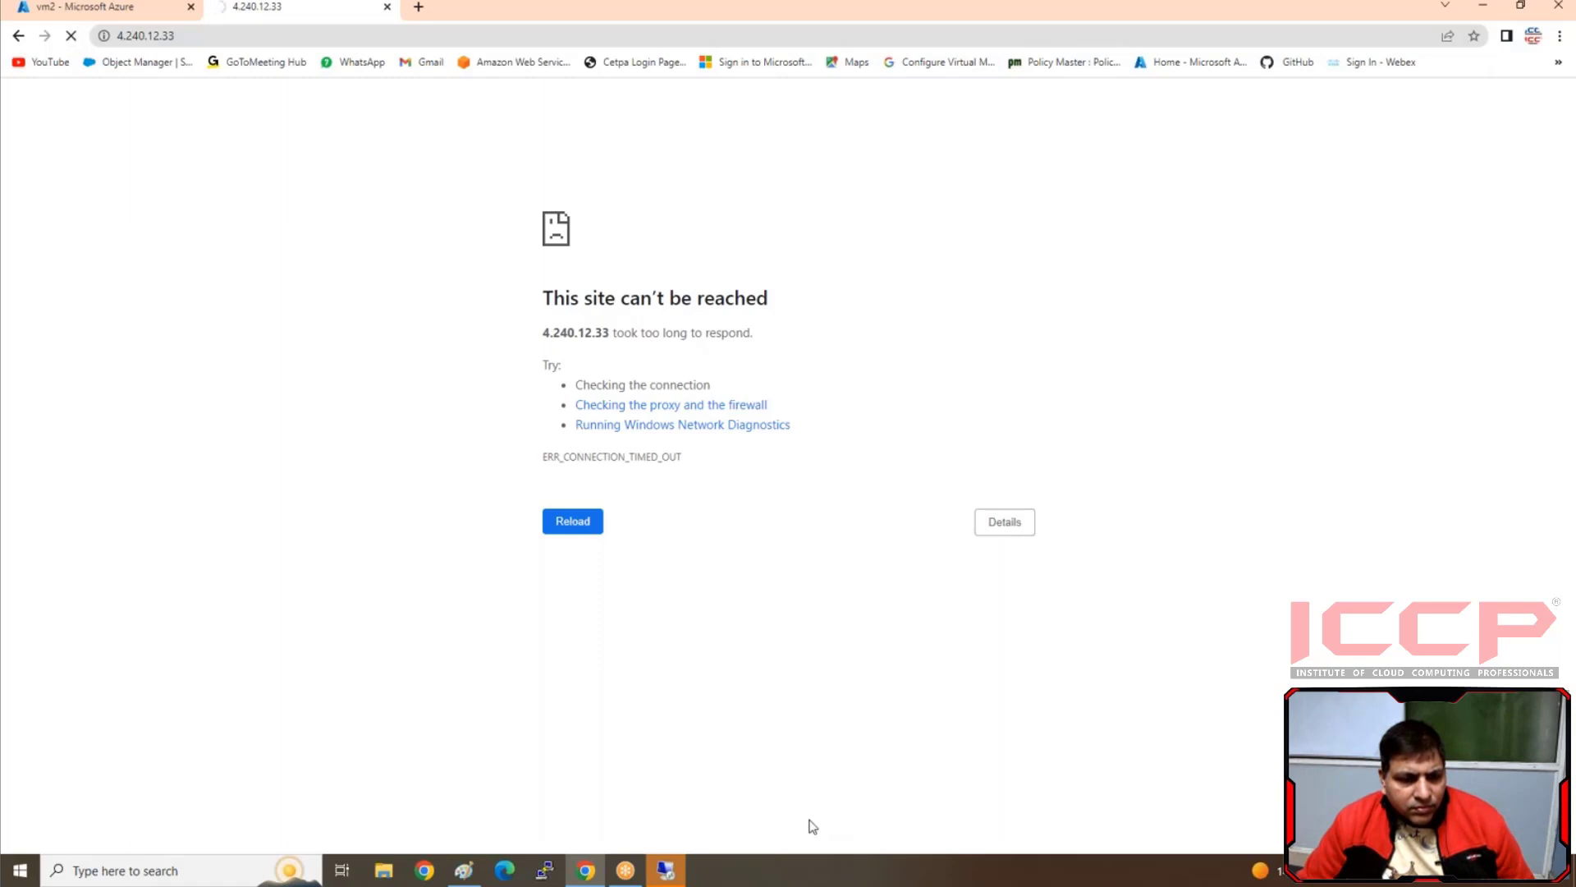
# Retry the Remote Desktop connection to 4.240.12.33, cancel the attempt, and close Remote Desktop Connection
pyautogui.click(670, 870)
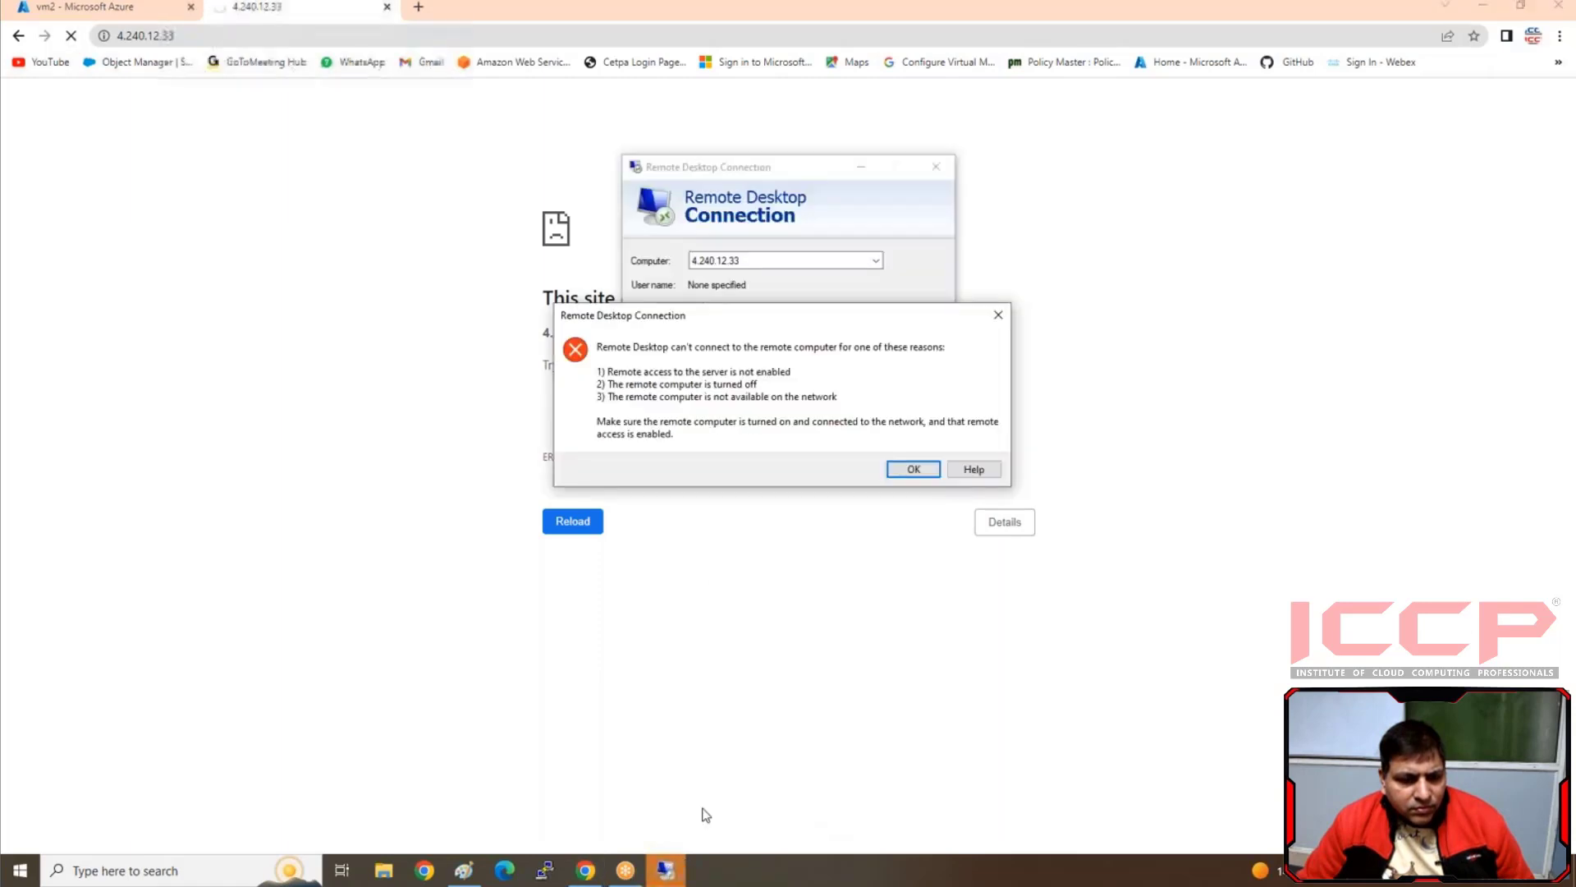
pyautogui.click(1003, 314)
pyautogui.click(851, 346)
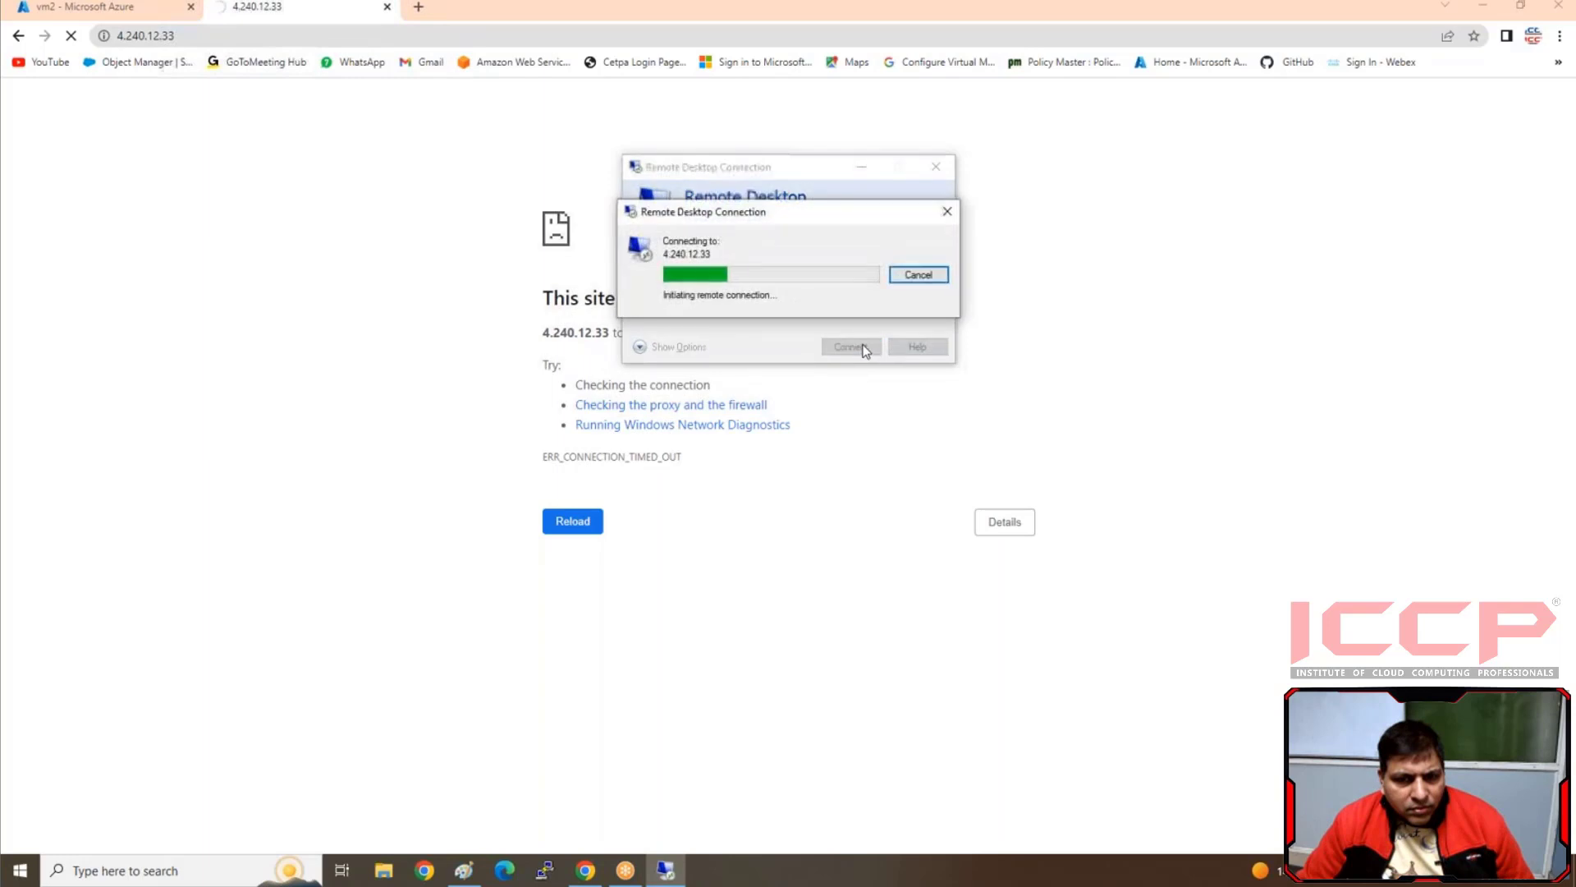
pyautogui.click(947, 211)
pyautogui.click(935, 166)
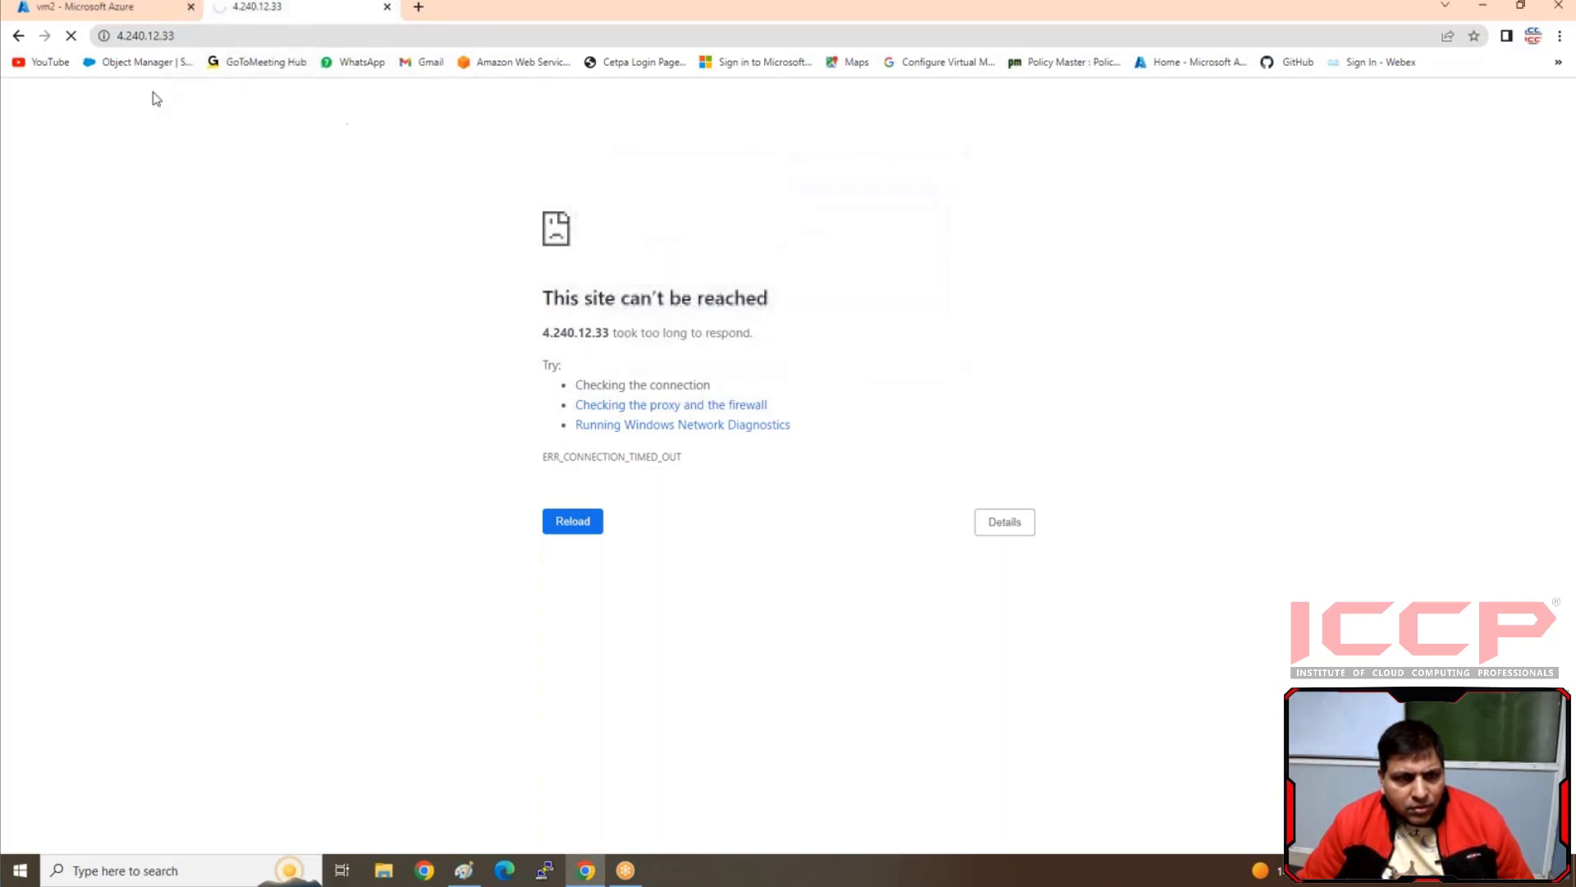
# Return to vm2's overview in the Azure portal and restart the virtual machine, confirming the restart
pyautogui.click(144, 13)
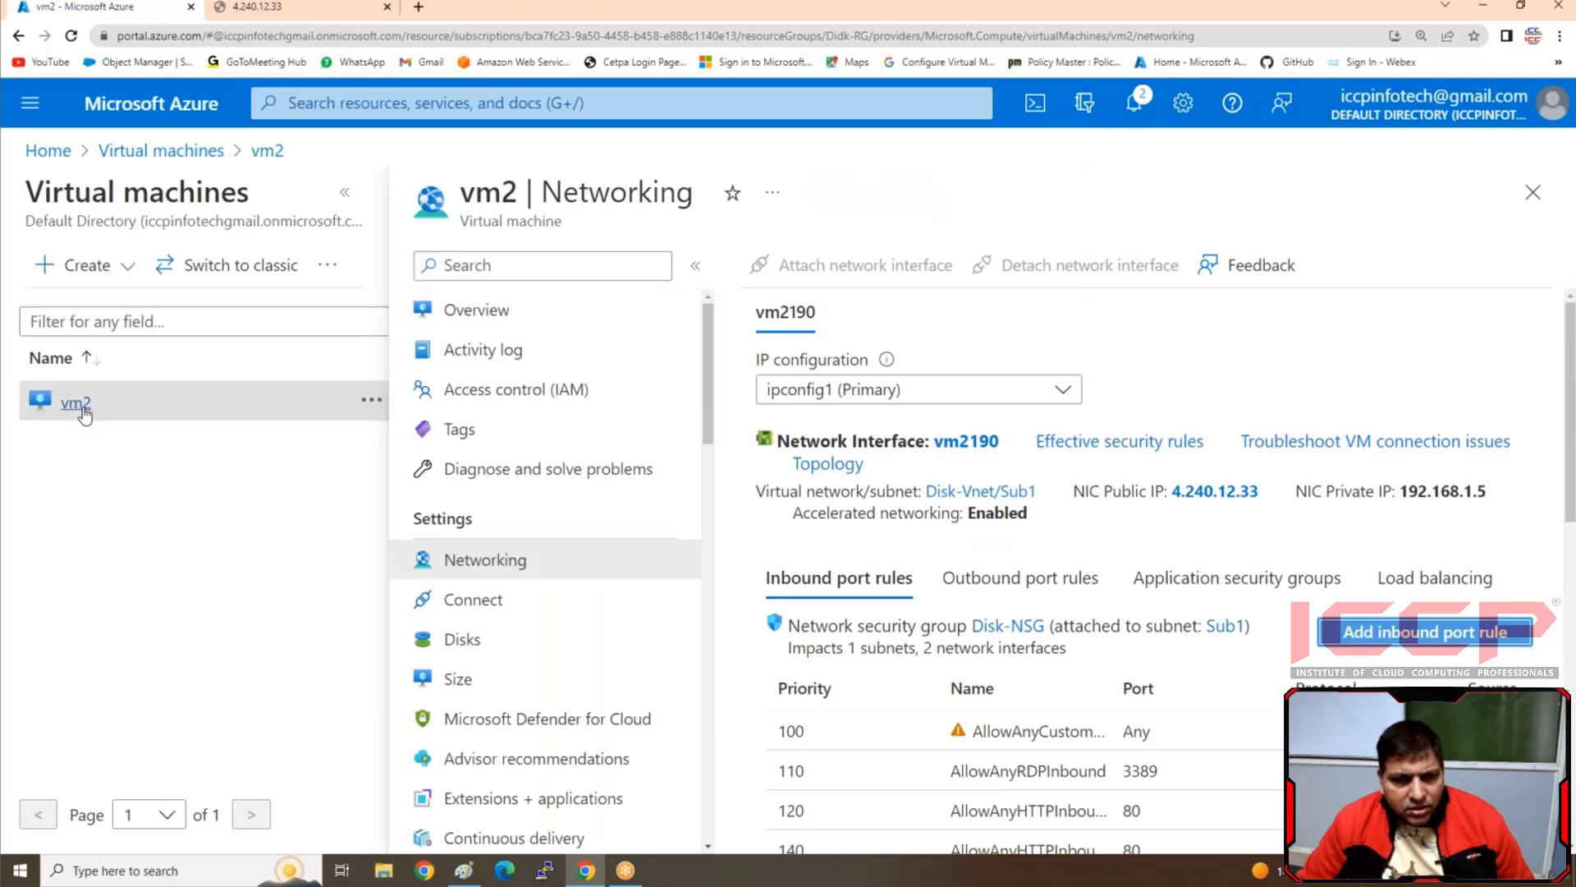
pyautogui.click(458, 312)
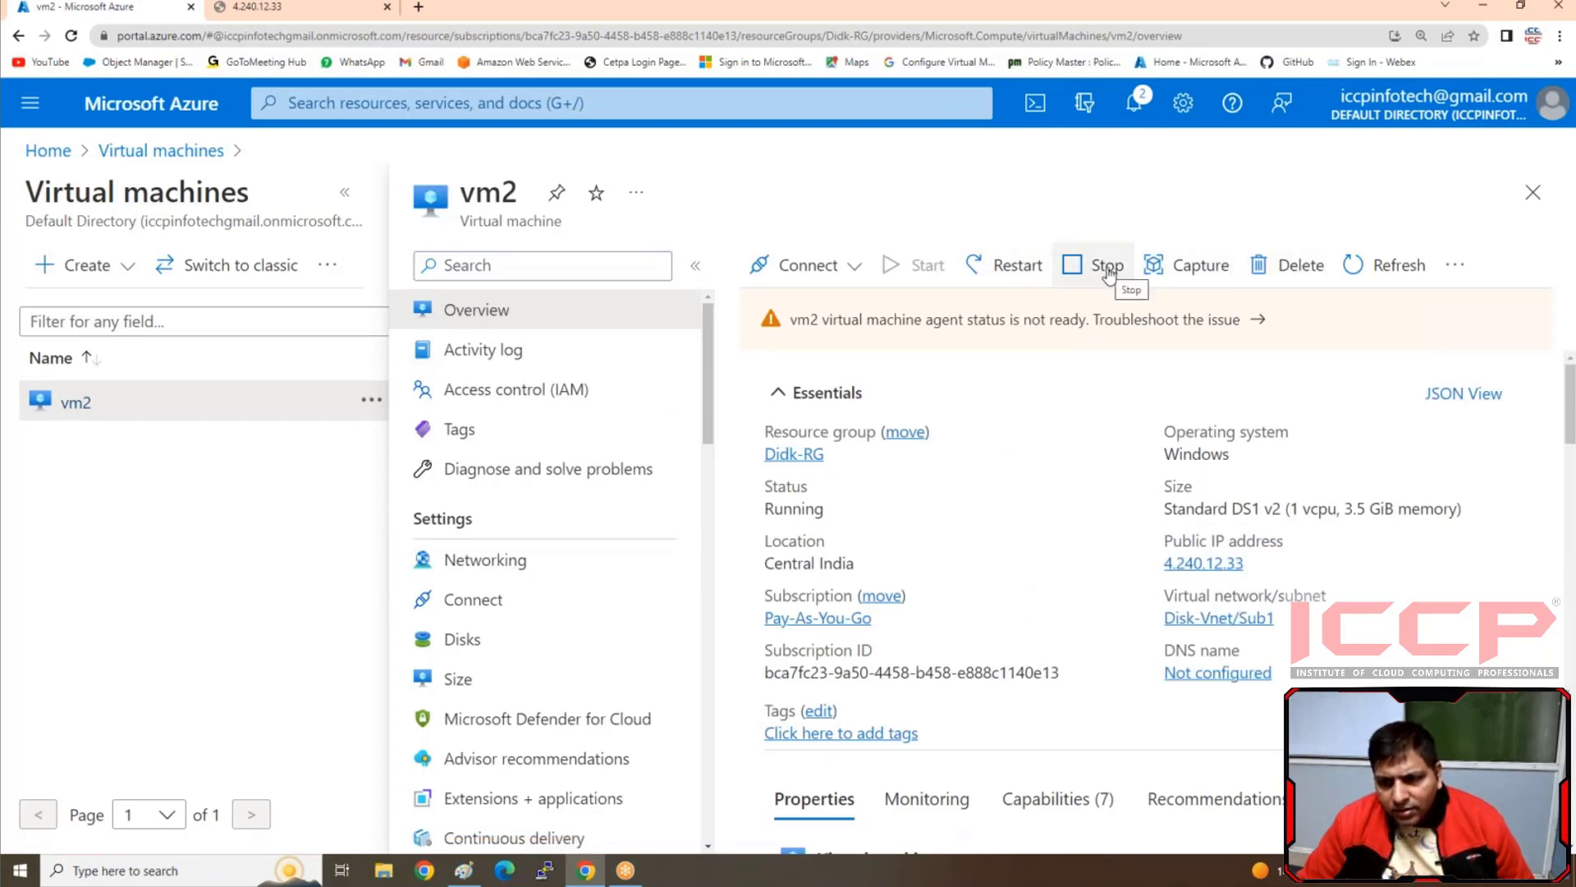
pyautogui.click(1018, 266)
pyautogui.click(772, 397)
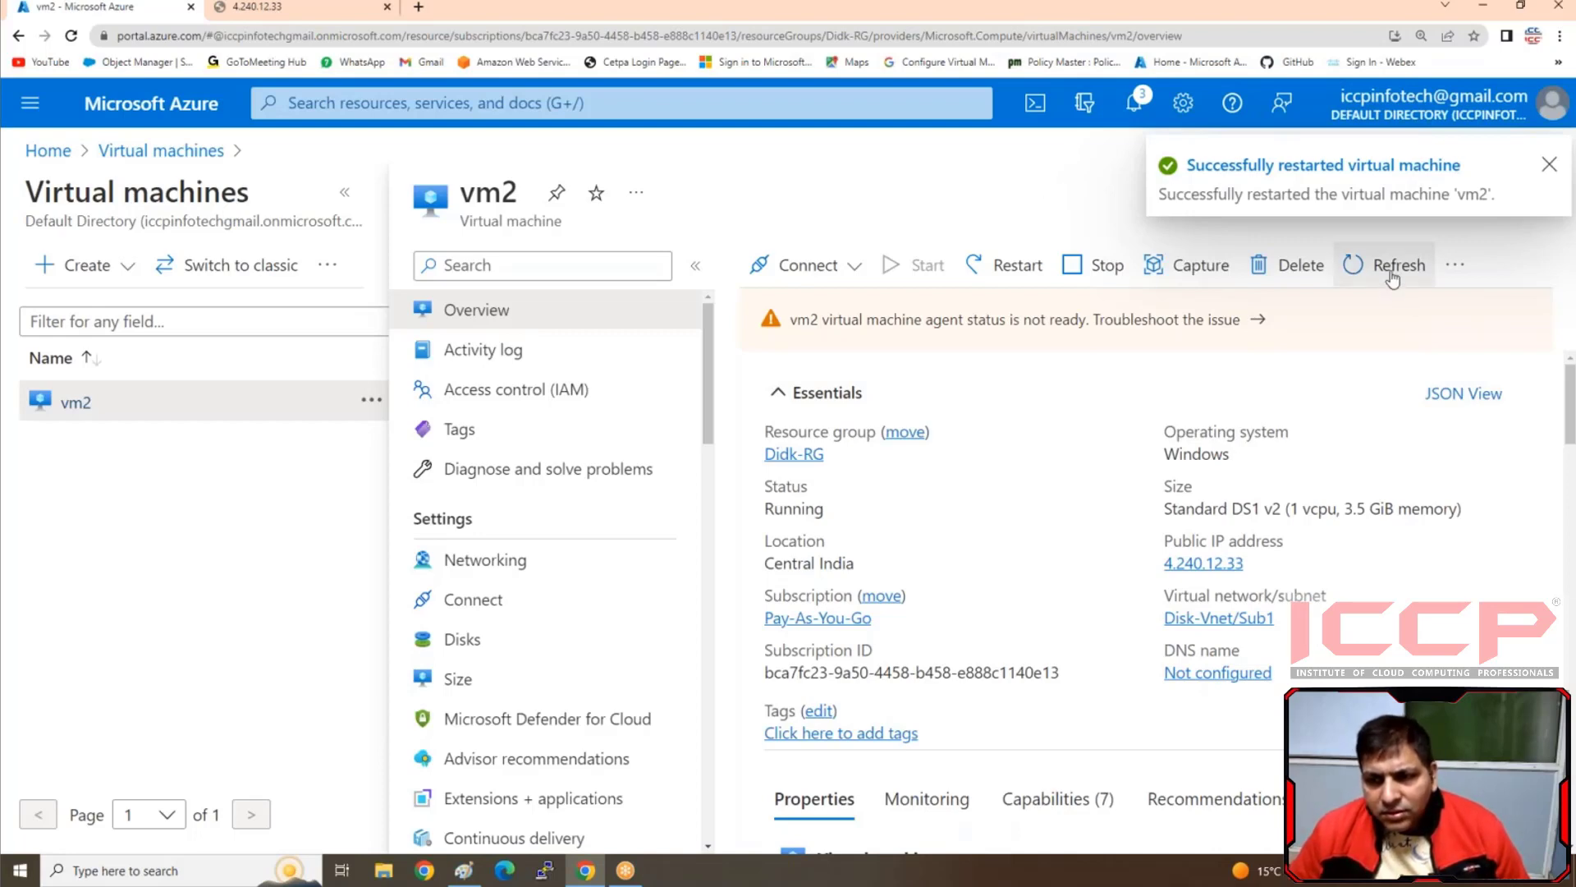
# Copy vm2's public IP address and load 4.240.12.33 in the website tab
pyautogui.click(1258, 564)
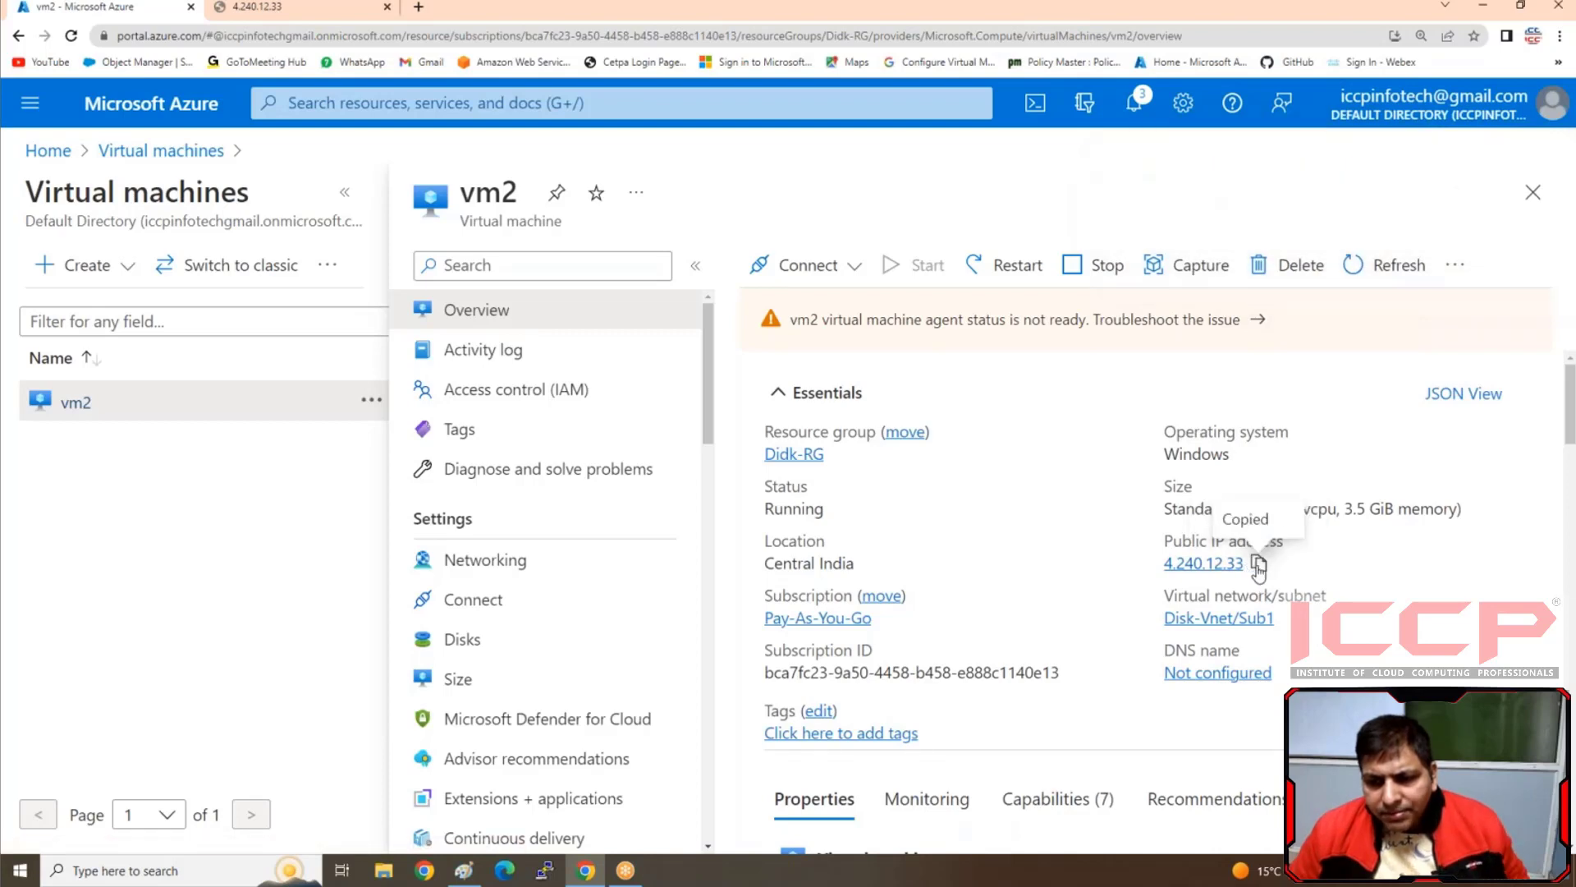
pyautogui.click(286, 14)
pyautogui.click(298, 29)
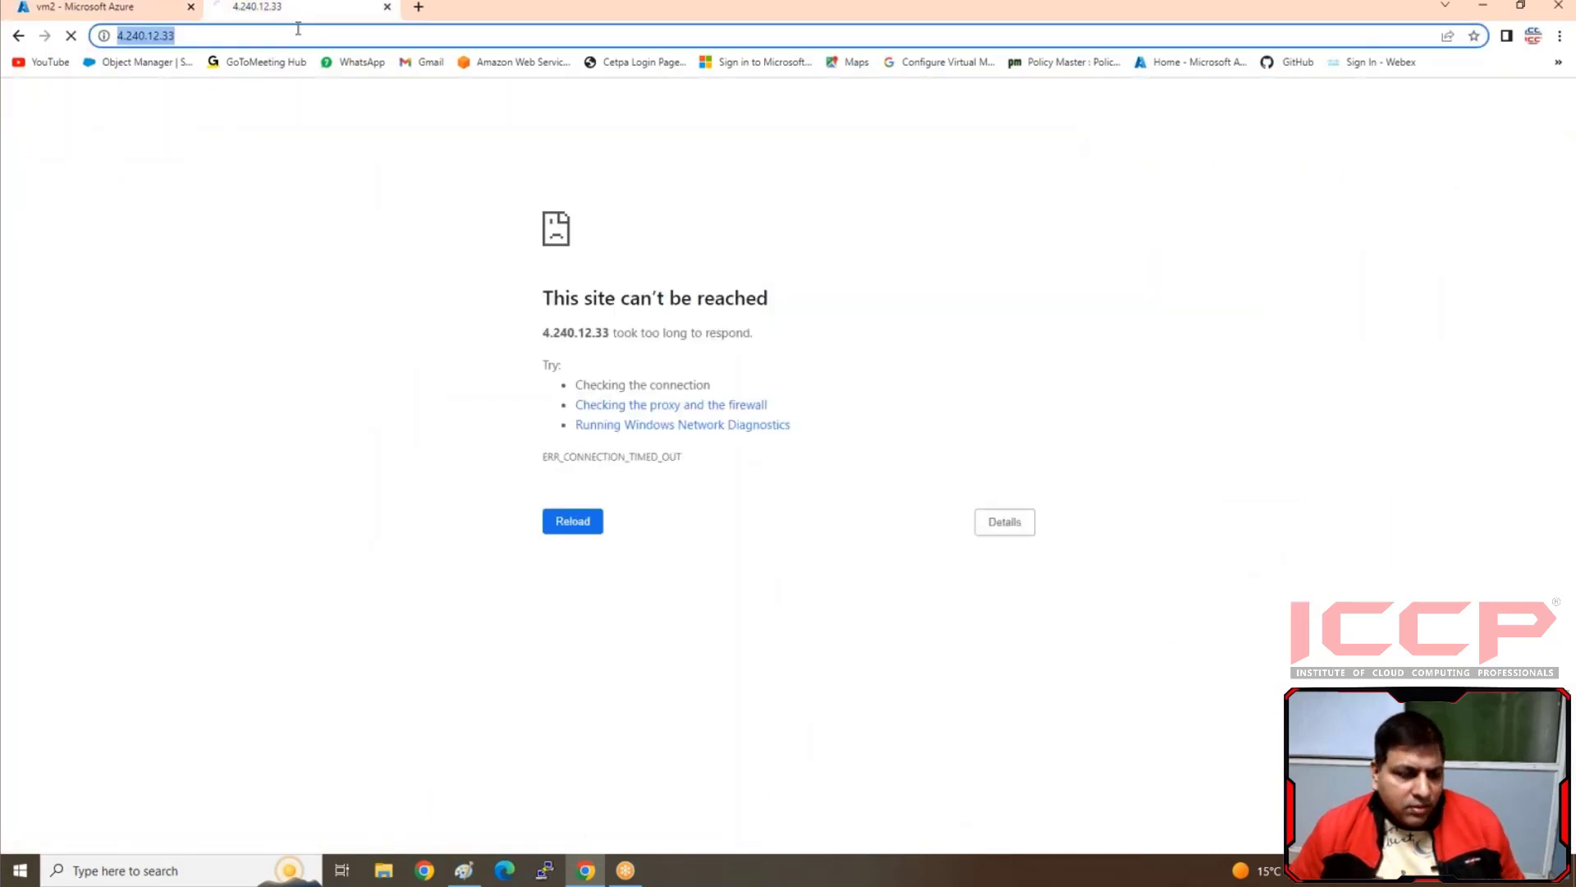
pyautogui.hotkey('ctrl', 'v')
pyautogui.press('Return')
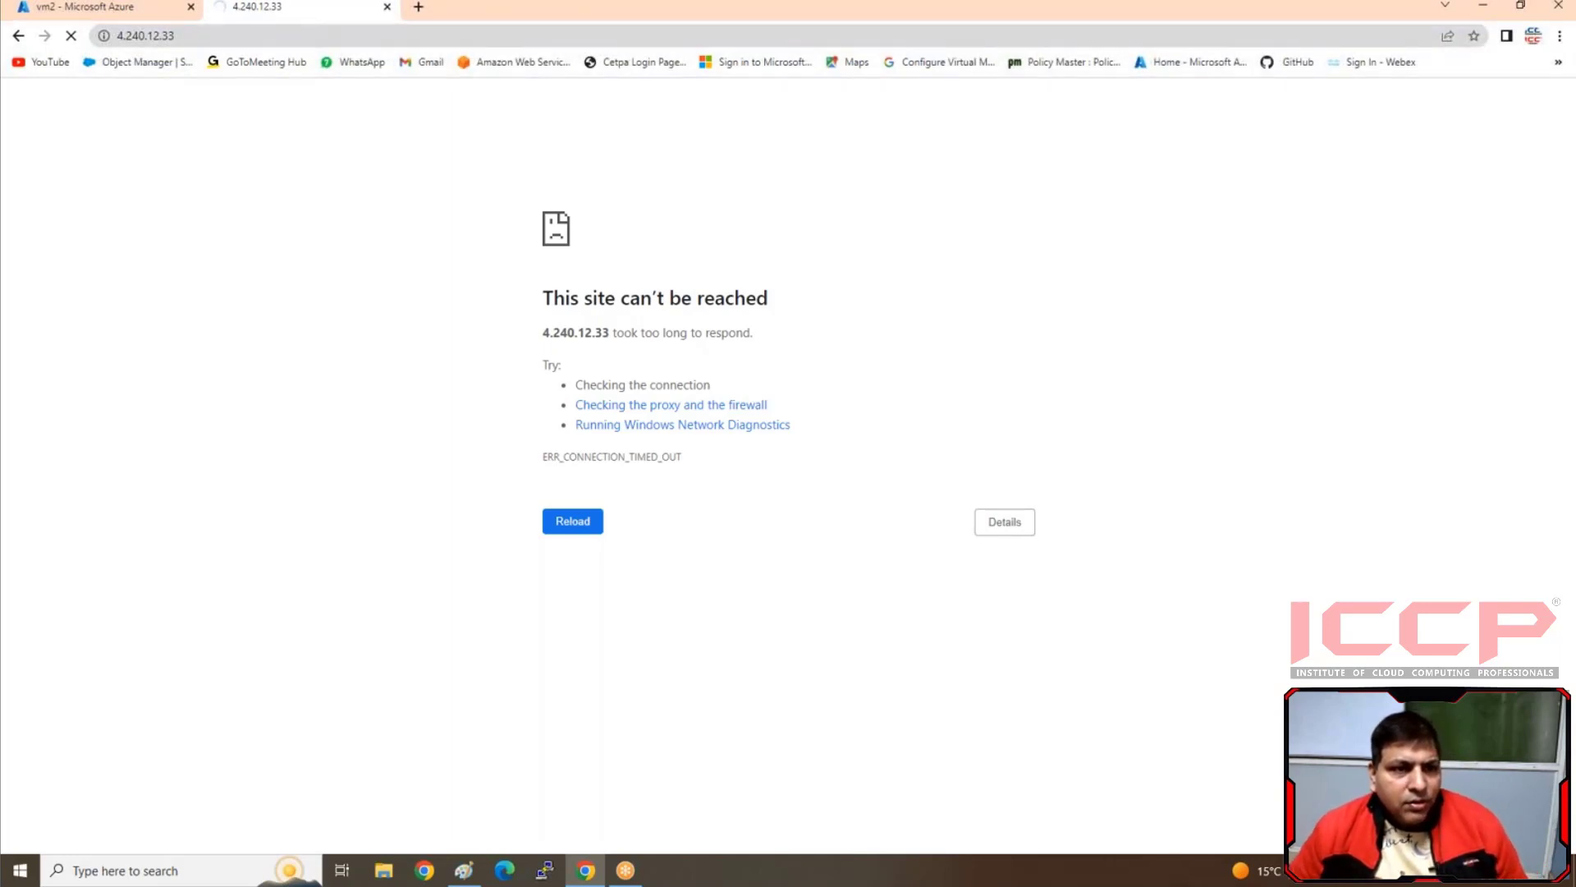
# Try a Remote Desktop connection to 4.240.12.33, cancel the attempt, and close Remote Desktop Connection
pyautogui.click(201, 872)
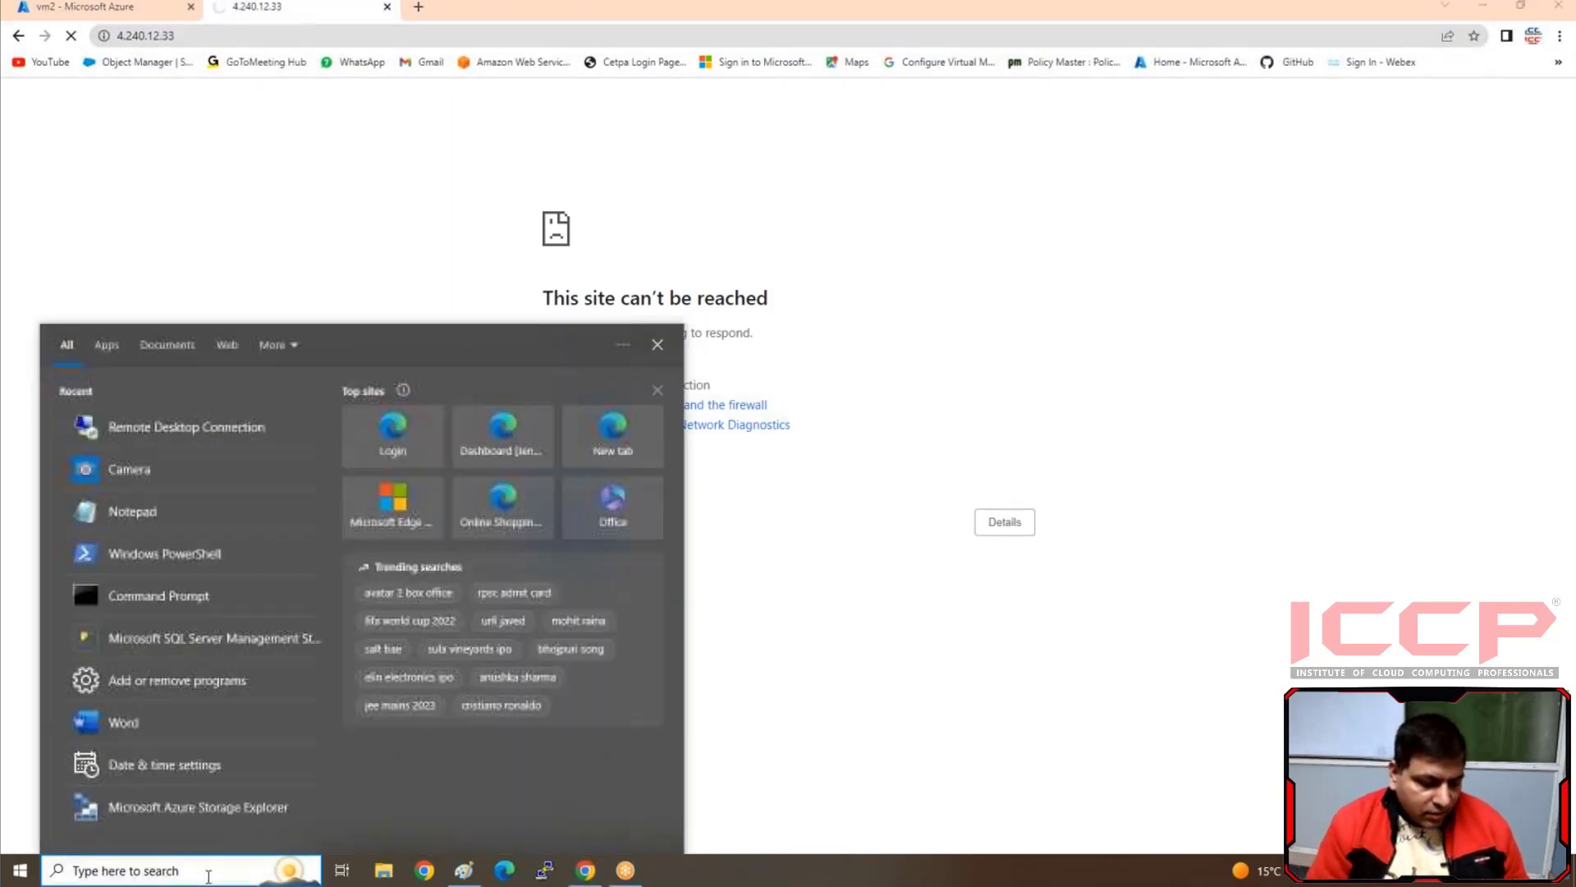
pyautogui.write('rem')
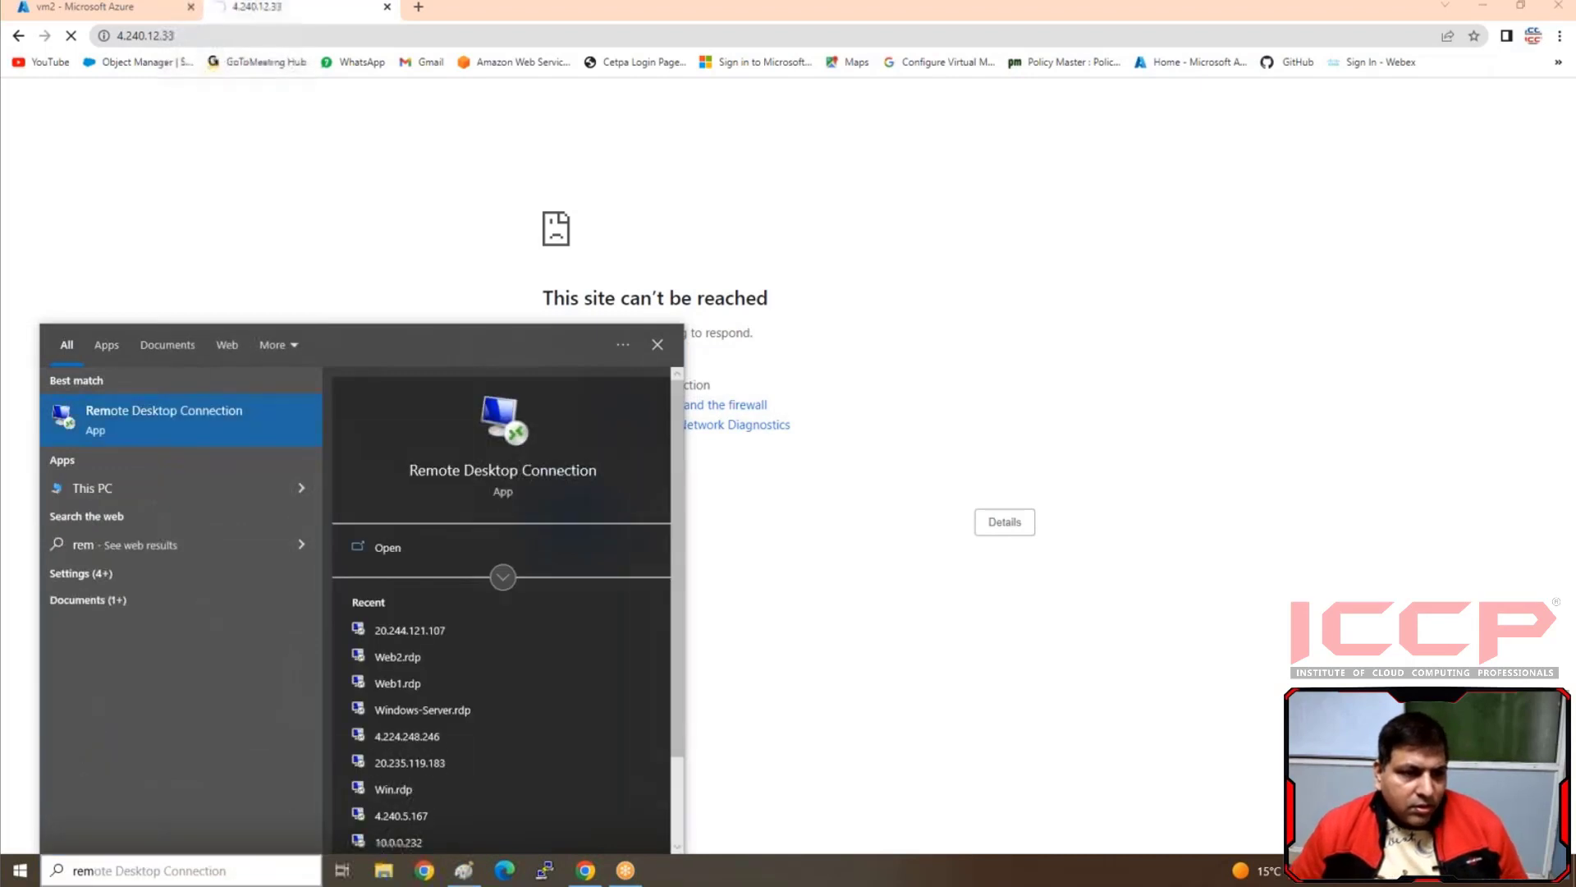
pyautogui.press('Return')
pyautogui.hotkey('ctrl', 'v')
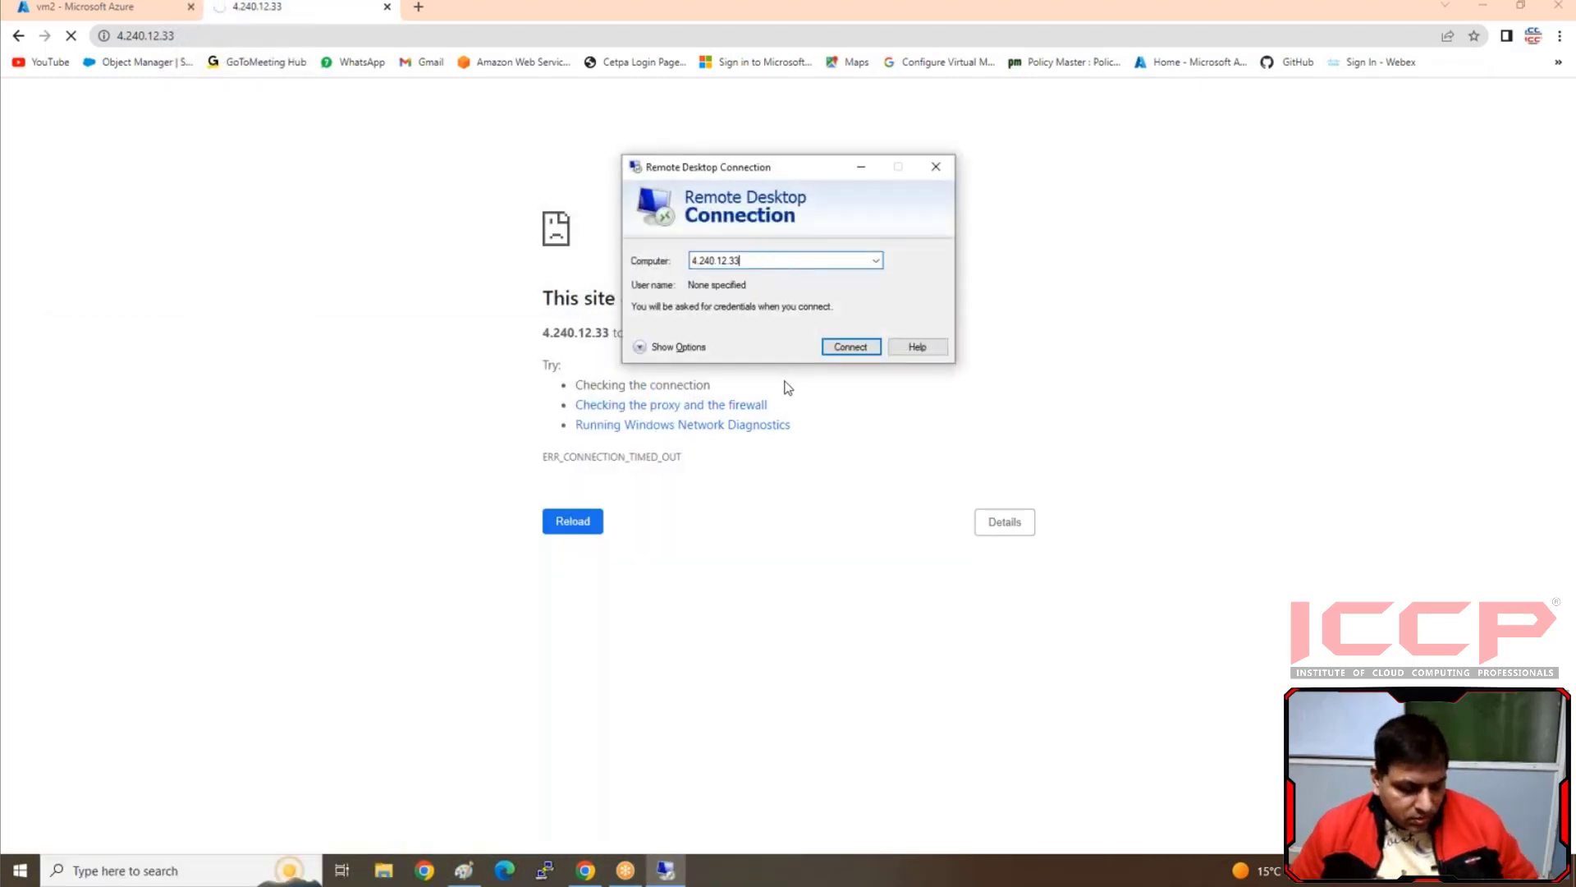
pyautogui.click(841, 349)
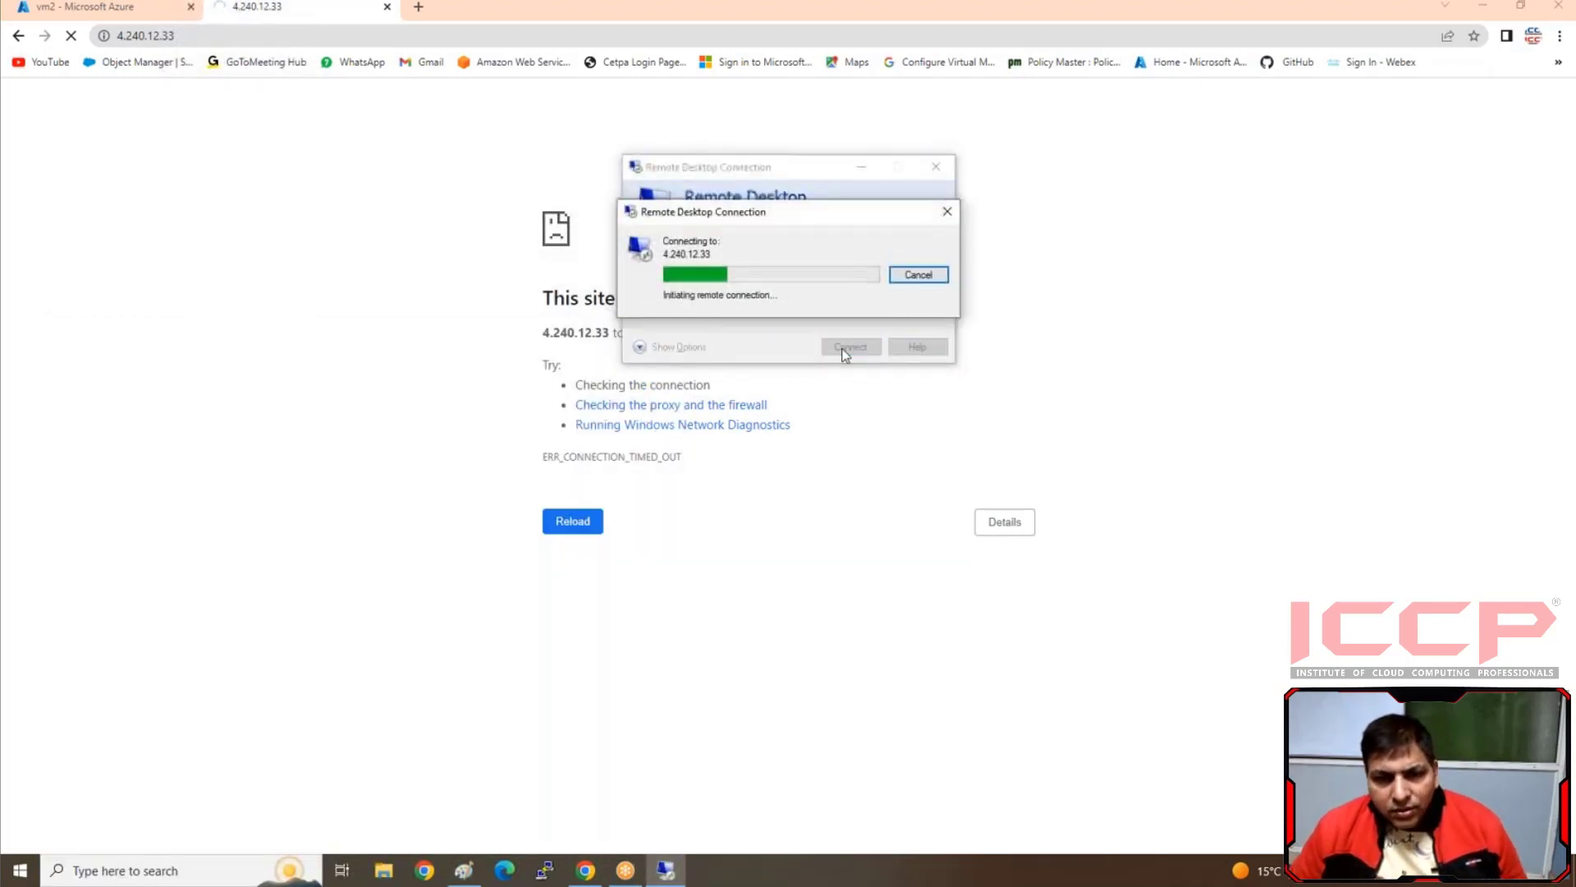
pyautogui.click(947, 215)
pyautogui.click(936, 169)
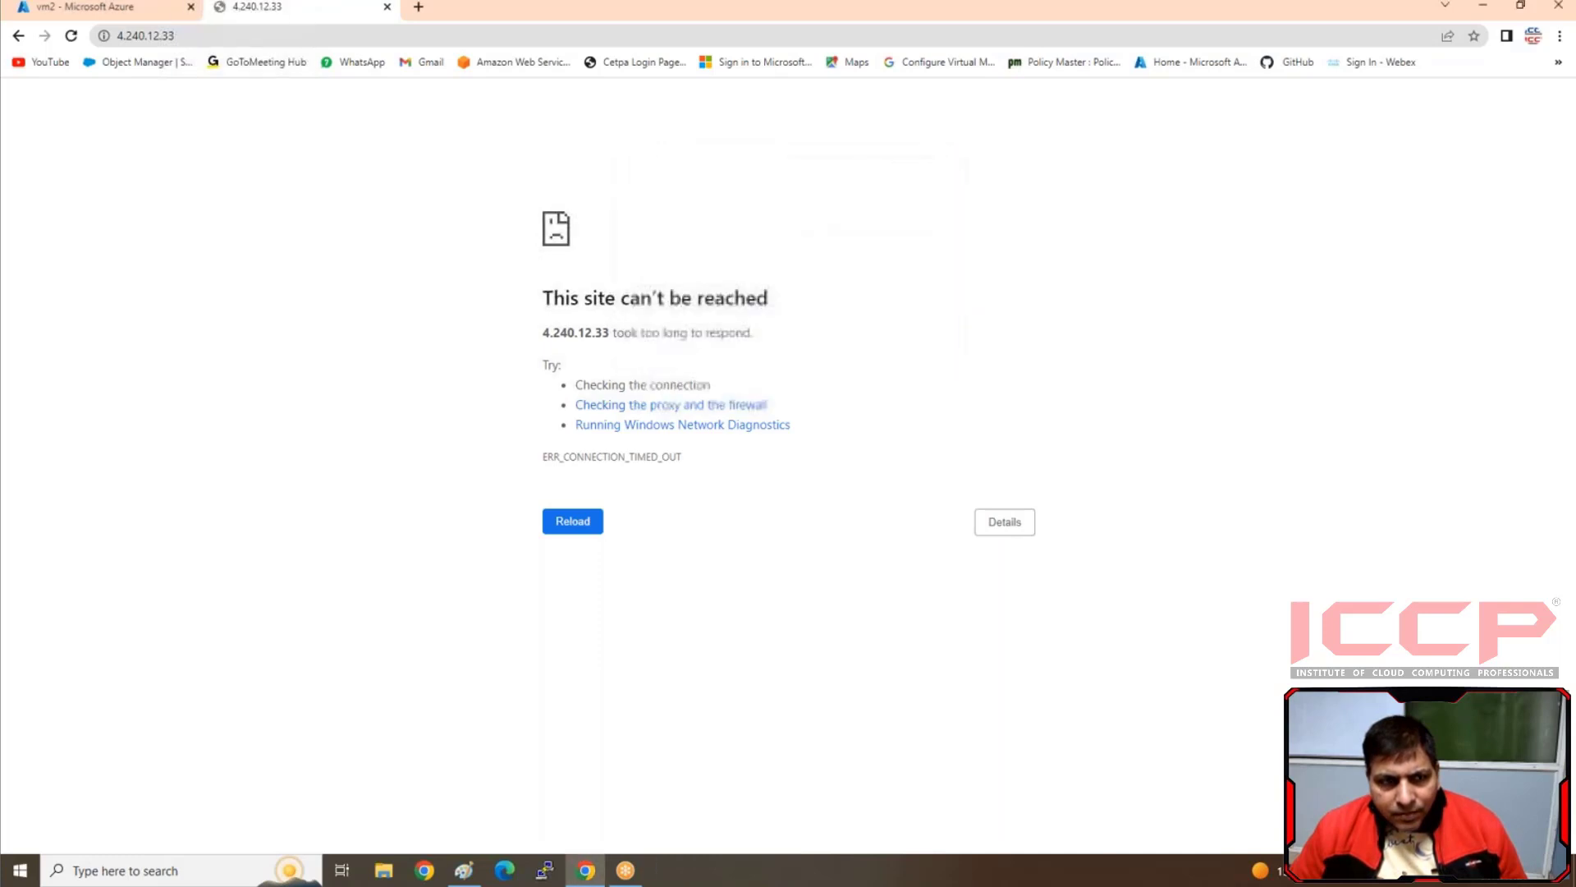
# Return to vm2's overview in the Azure portal and stop the virtual machine, confirming the stop
pyautogui.click(144, 8)
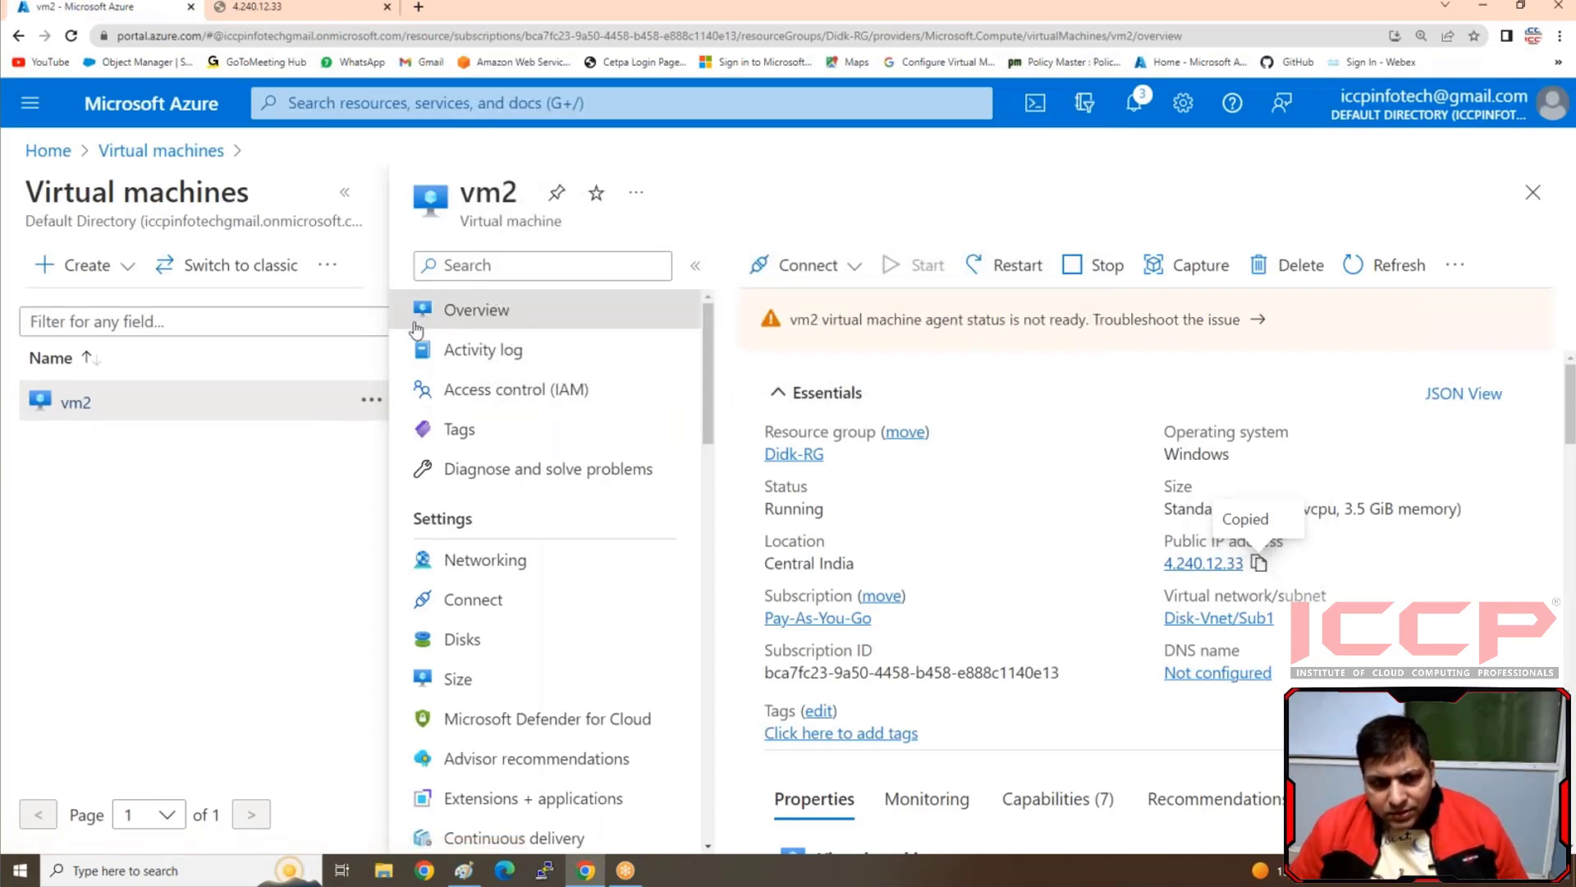
pyautogui.click(1108, 264)
pyautogui.click(791, 397)
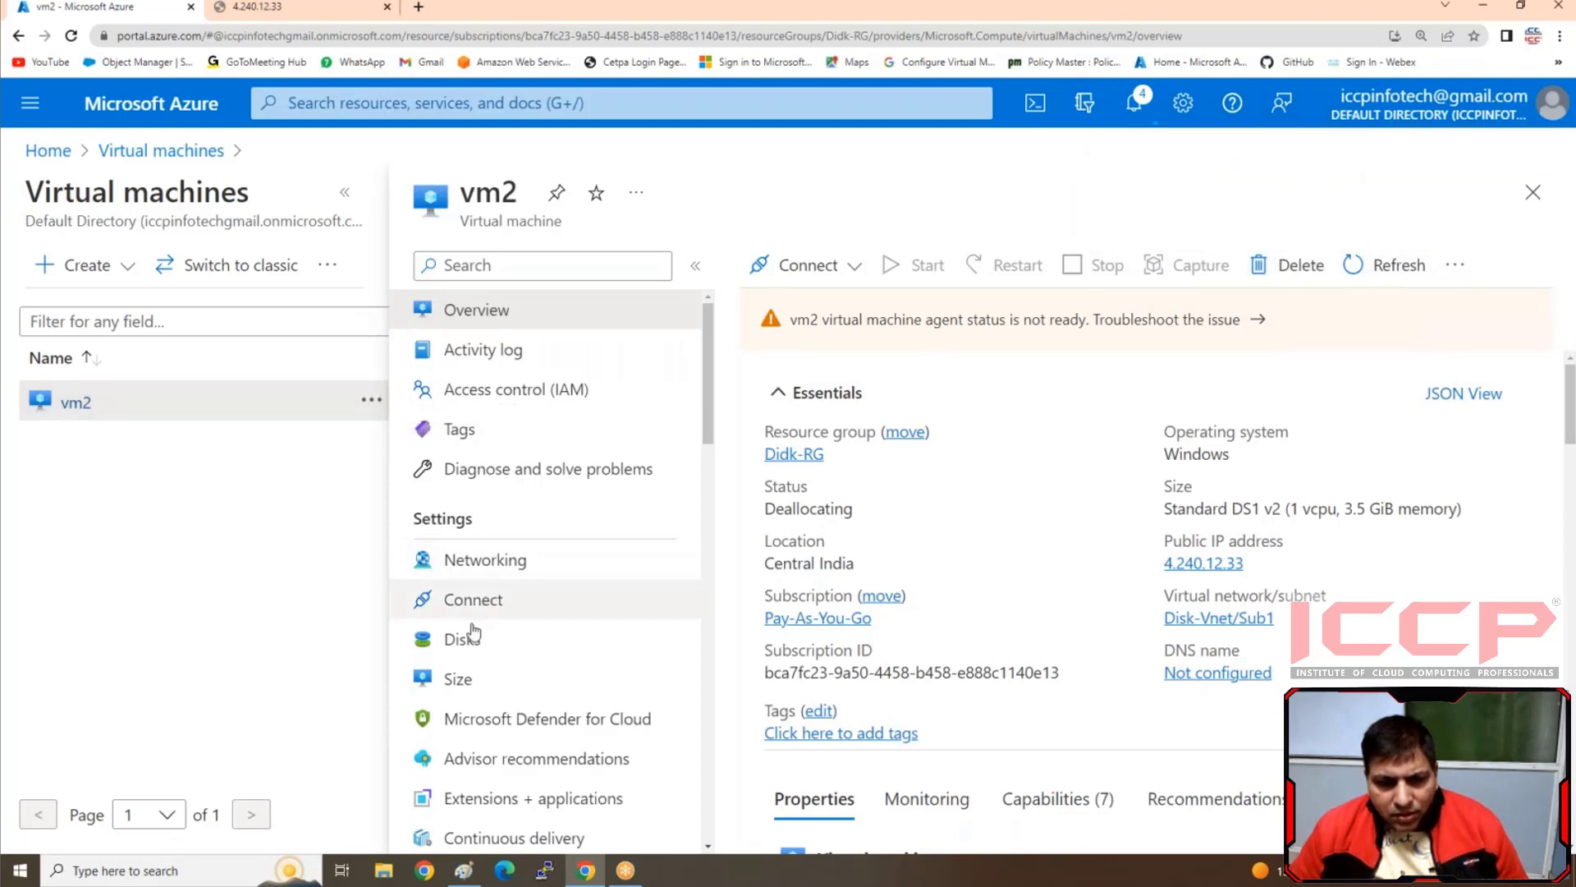
# Examine vm2's OS disk and data disk details, including host caching, and refresh the disk information
pyautogui.click(467, 641)
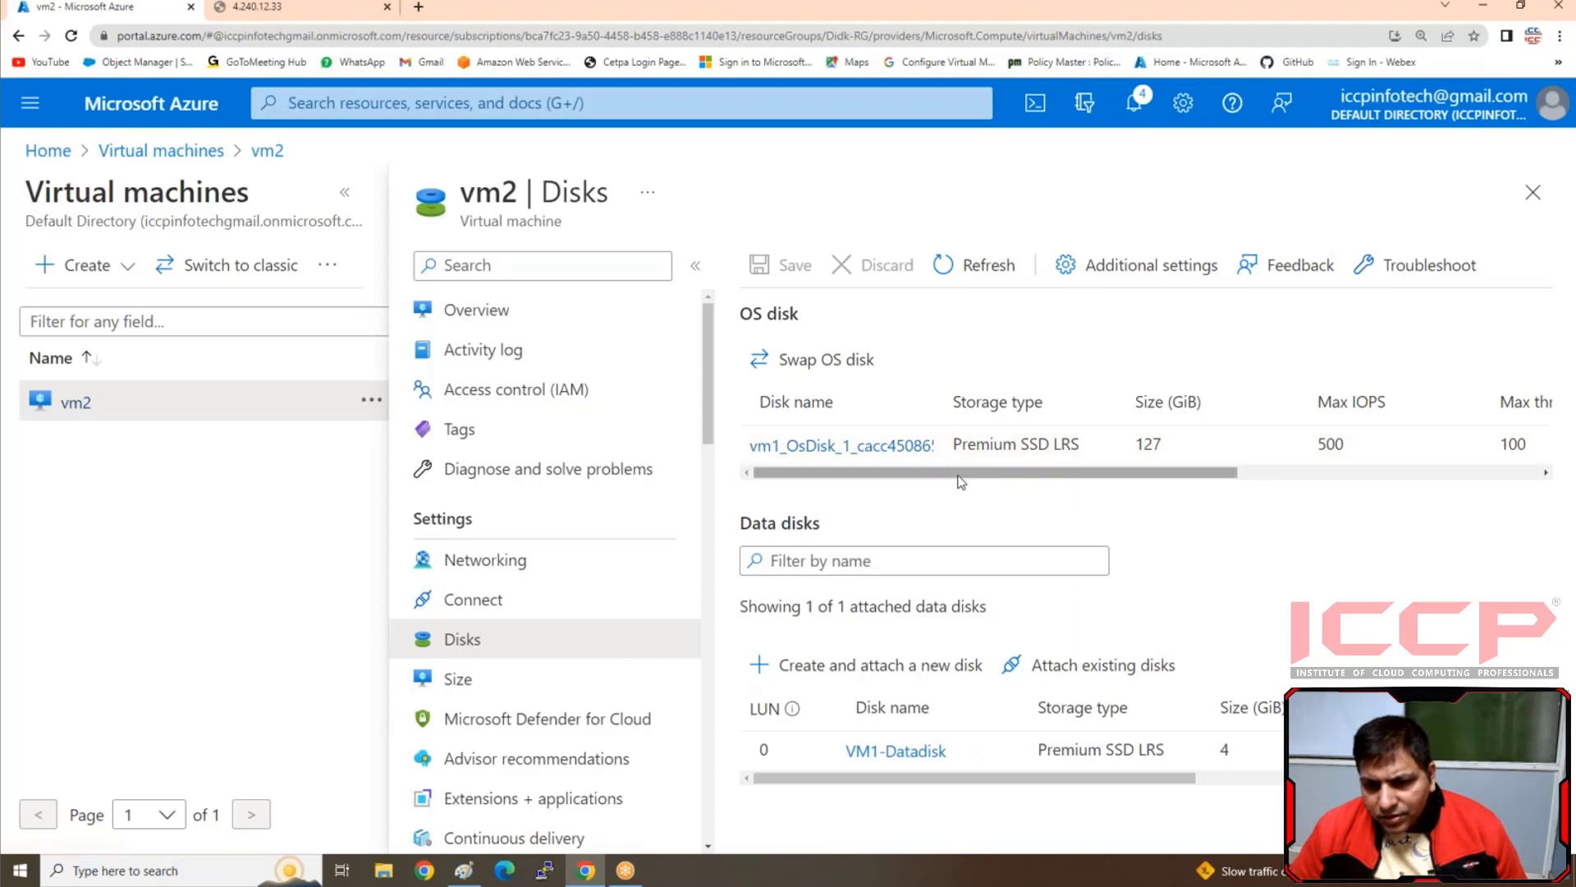
pyautogui.moveTo(1026, 472); pyautogui.dragTo(1481, 506)
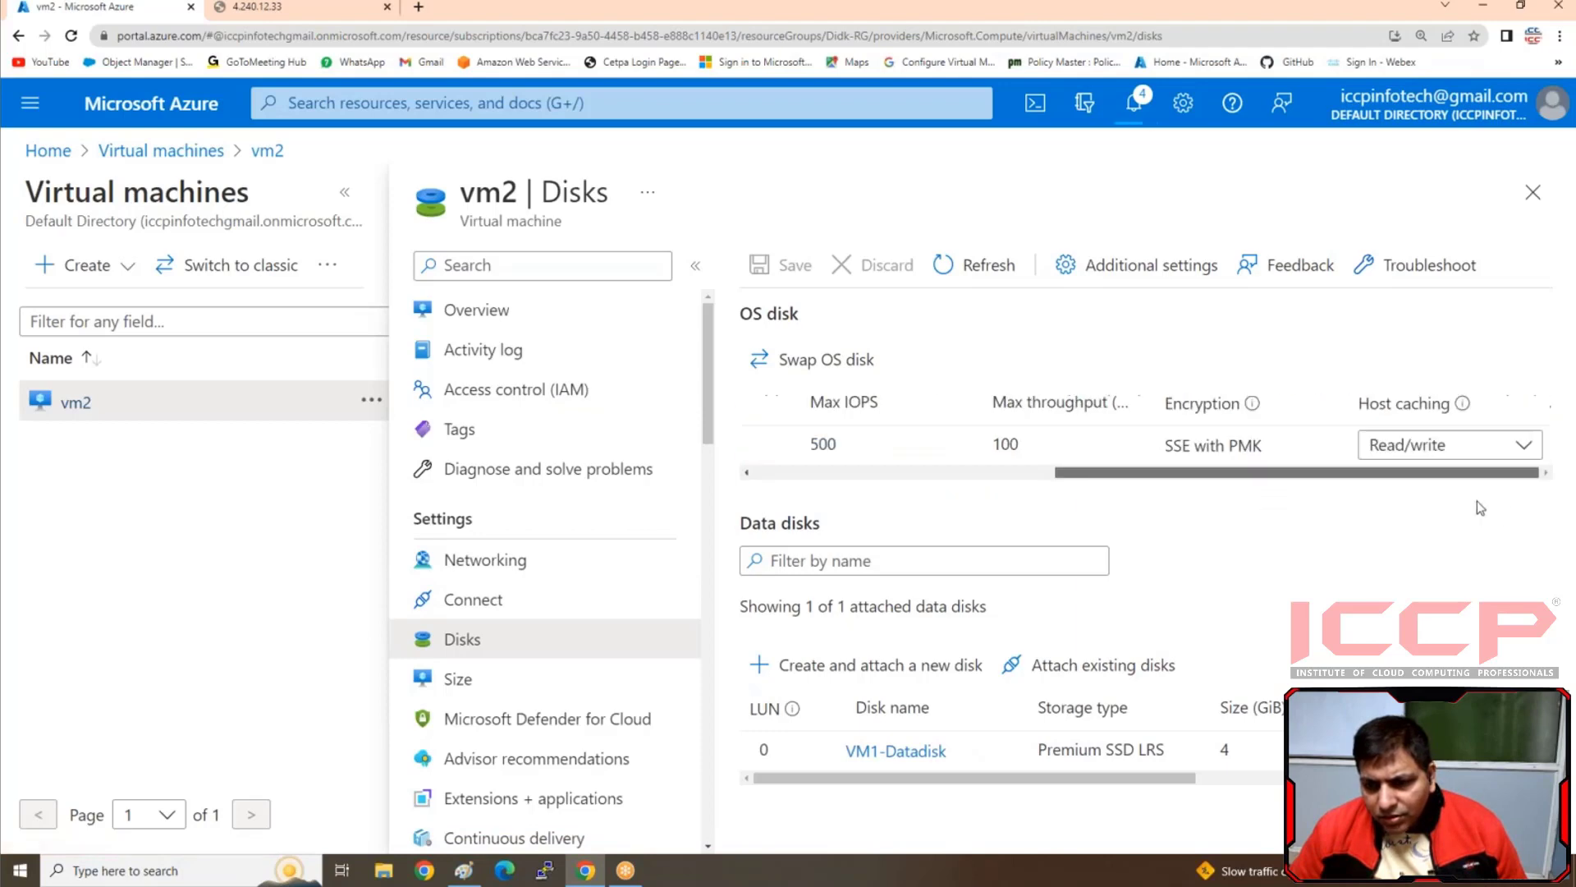
pyautogui.click(1485, 448)
pyautogui.click(1252, 540)
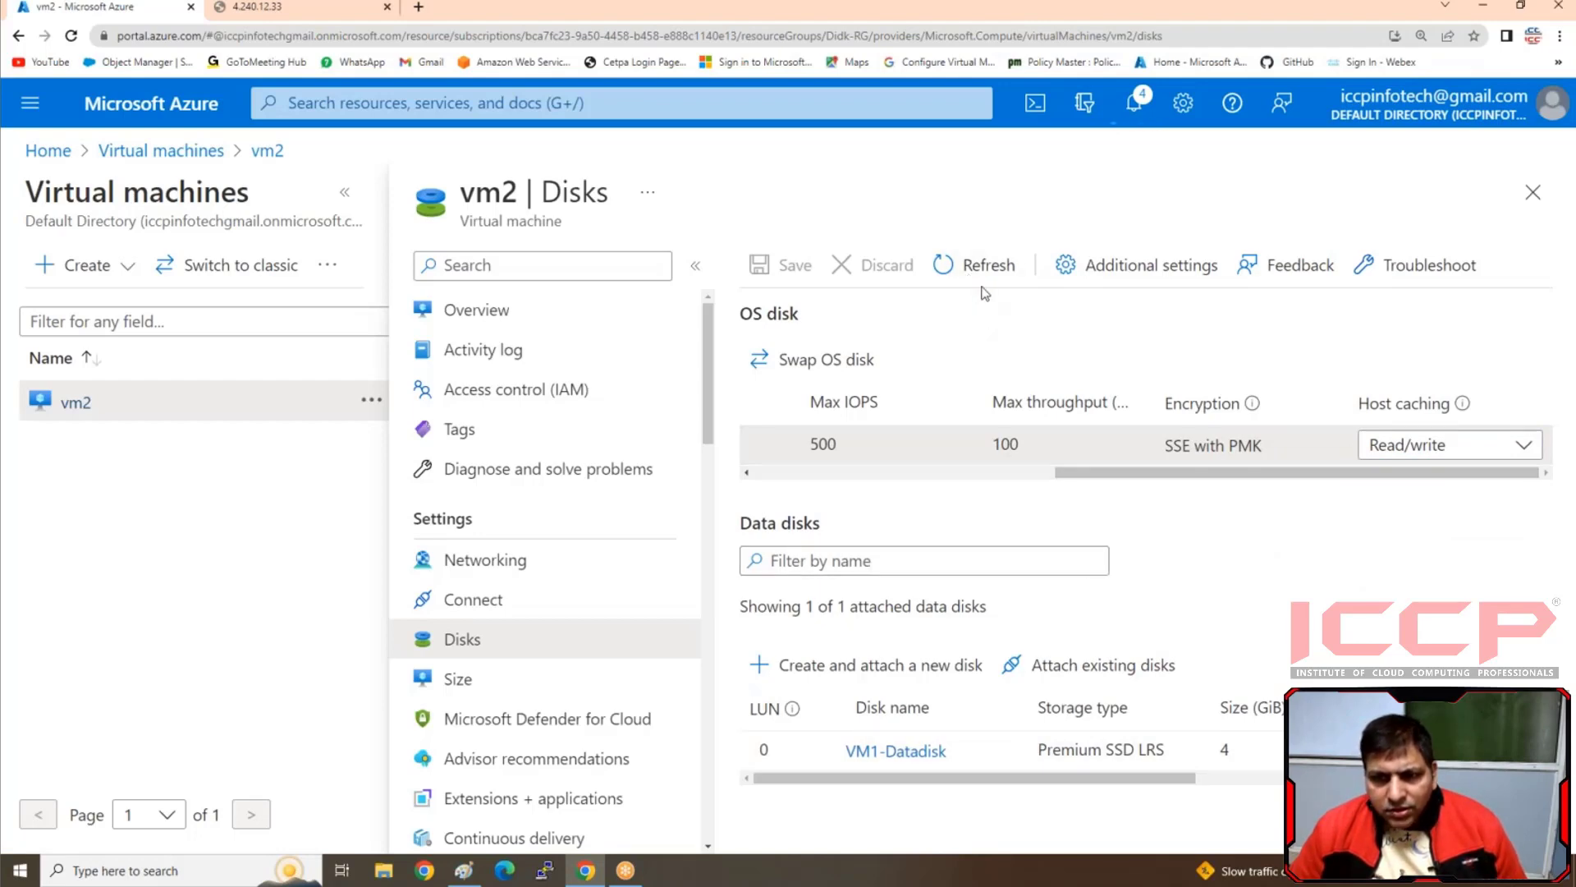
pyautogui.click(979, 266)
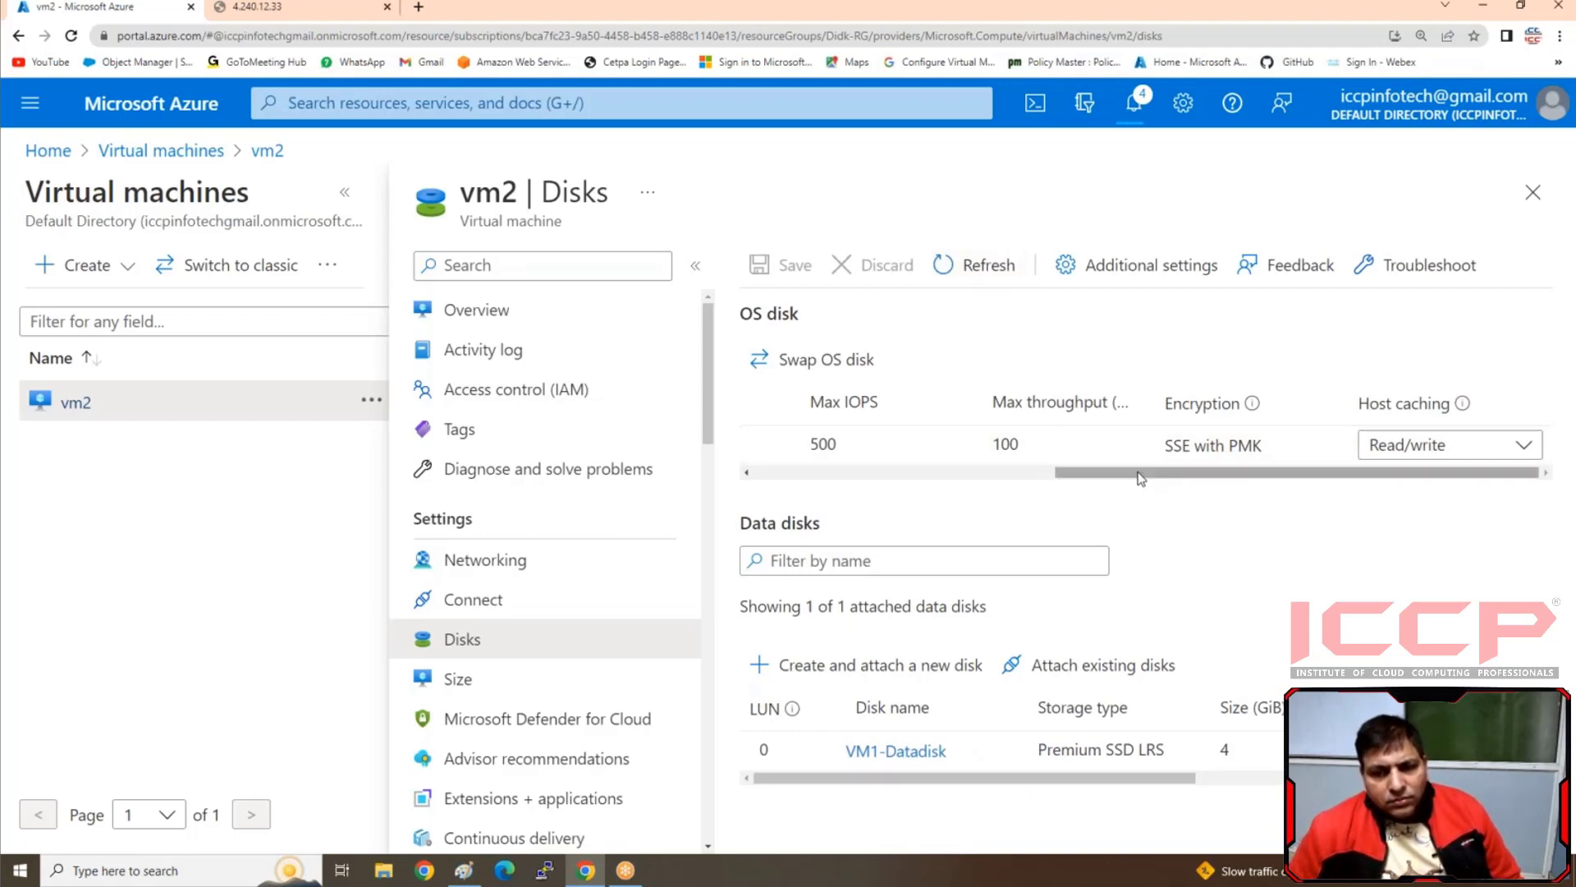
pyautogui.moveTo(1142, 474); pyautogui.dragTo(788, 475)
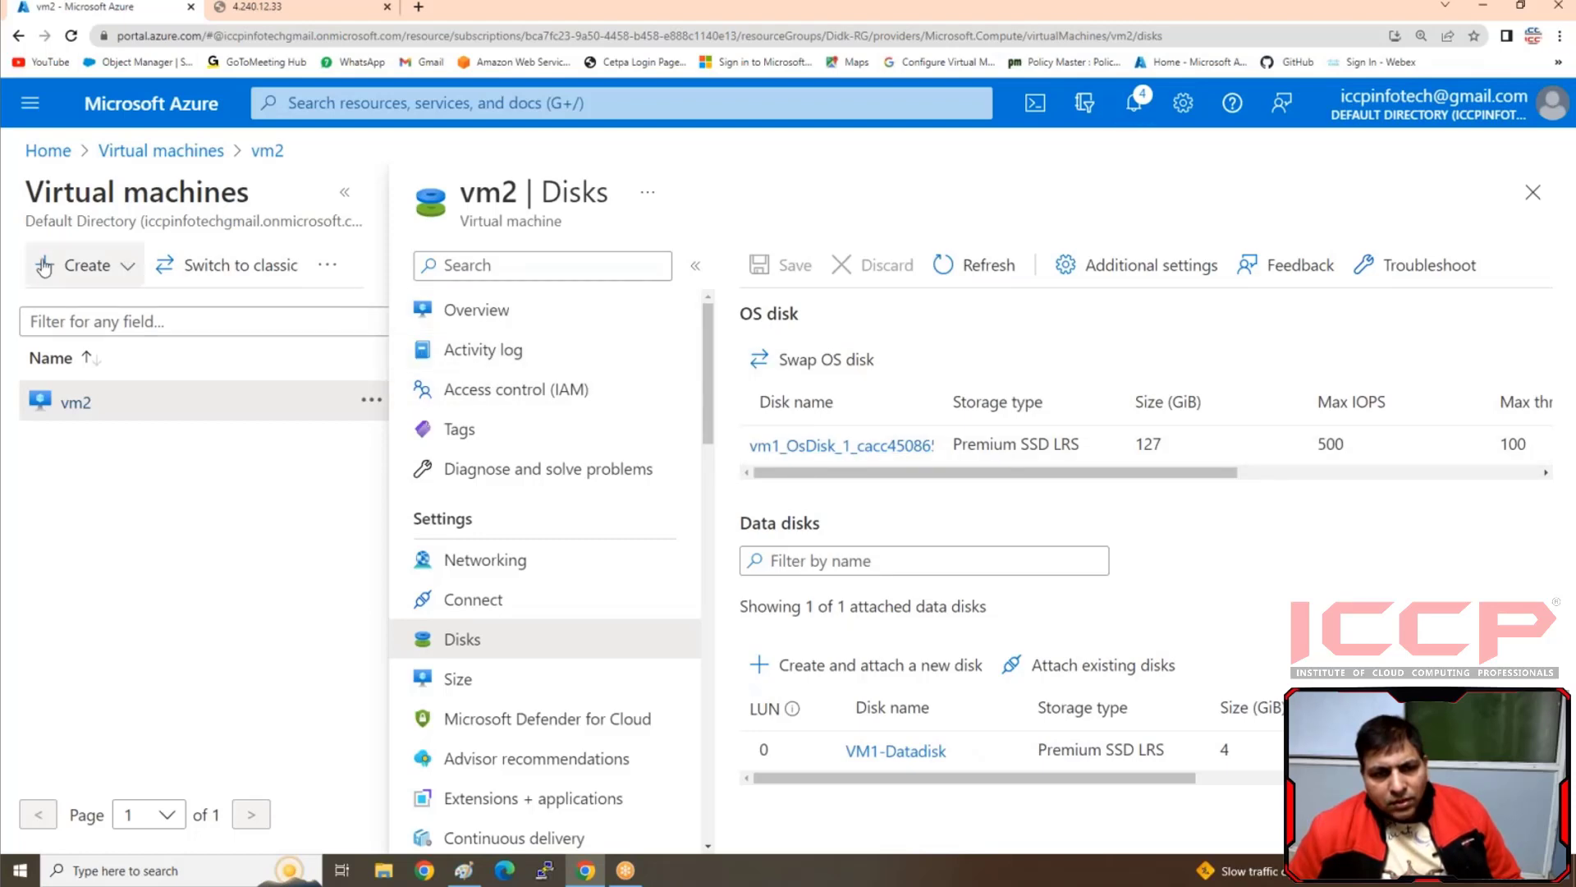
pyautogui.click(982, 279)
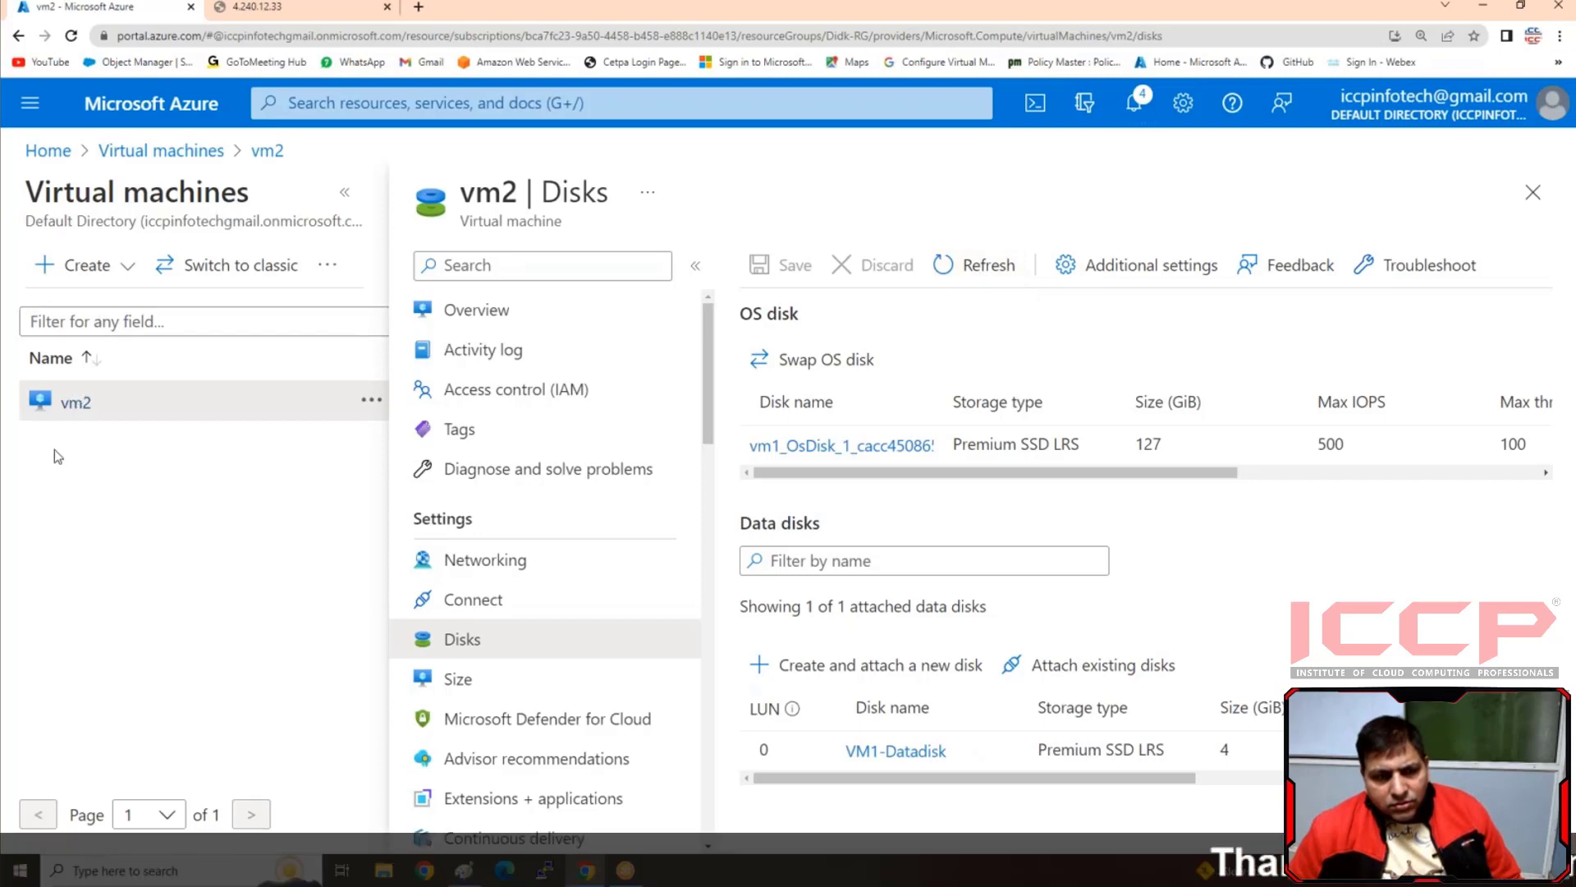
# Go to the full list of virtual machines and start vm2, confirming the start
pyautogui.click(460, 316)
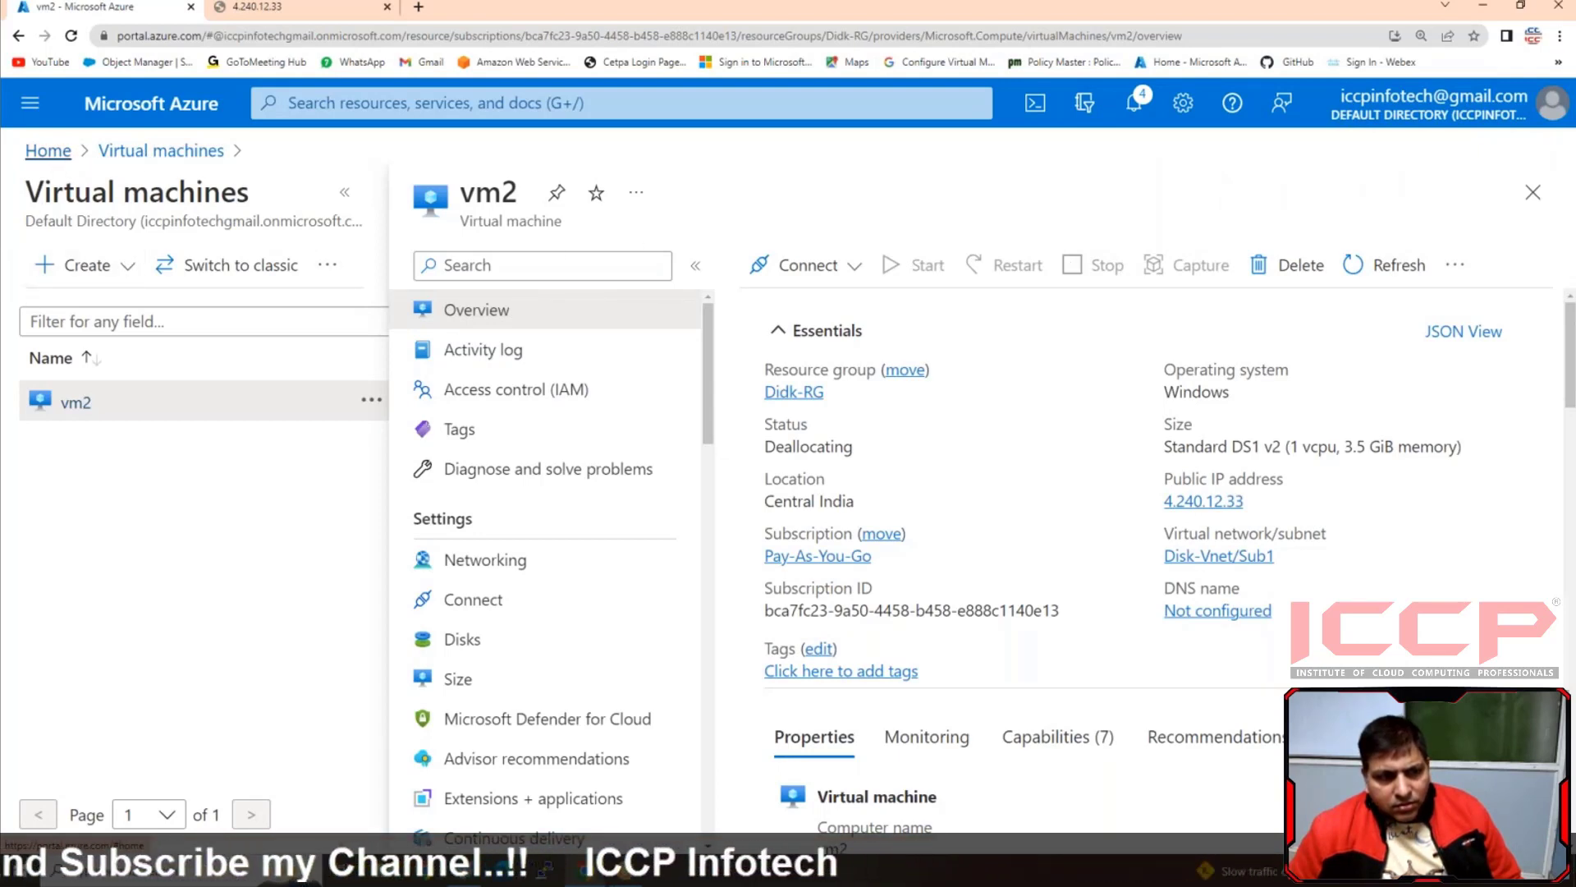
pyautogui.click(49, 152)
pyautogui.click(329, 279)
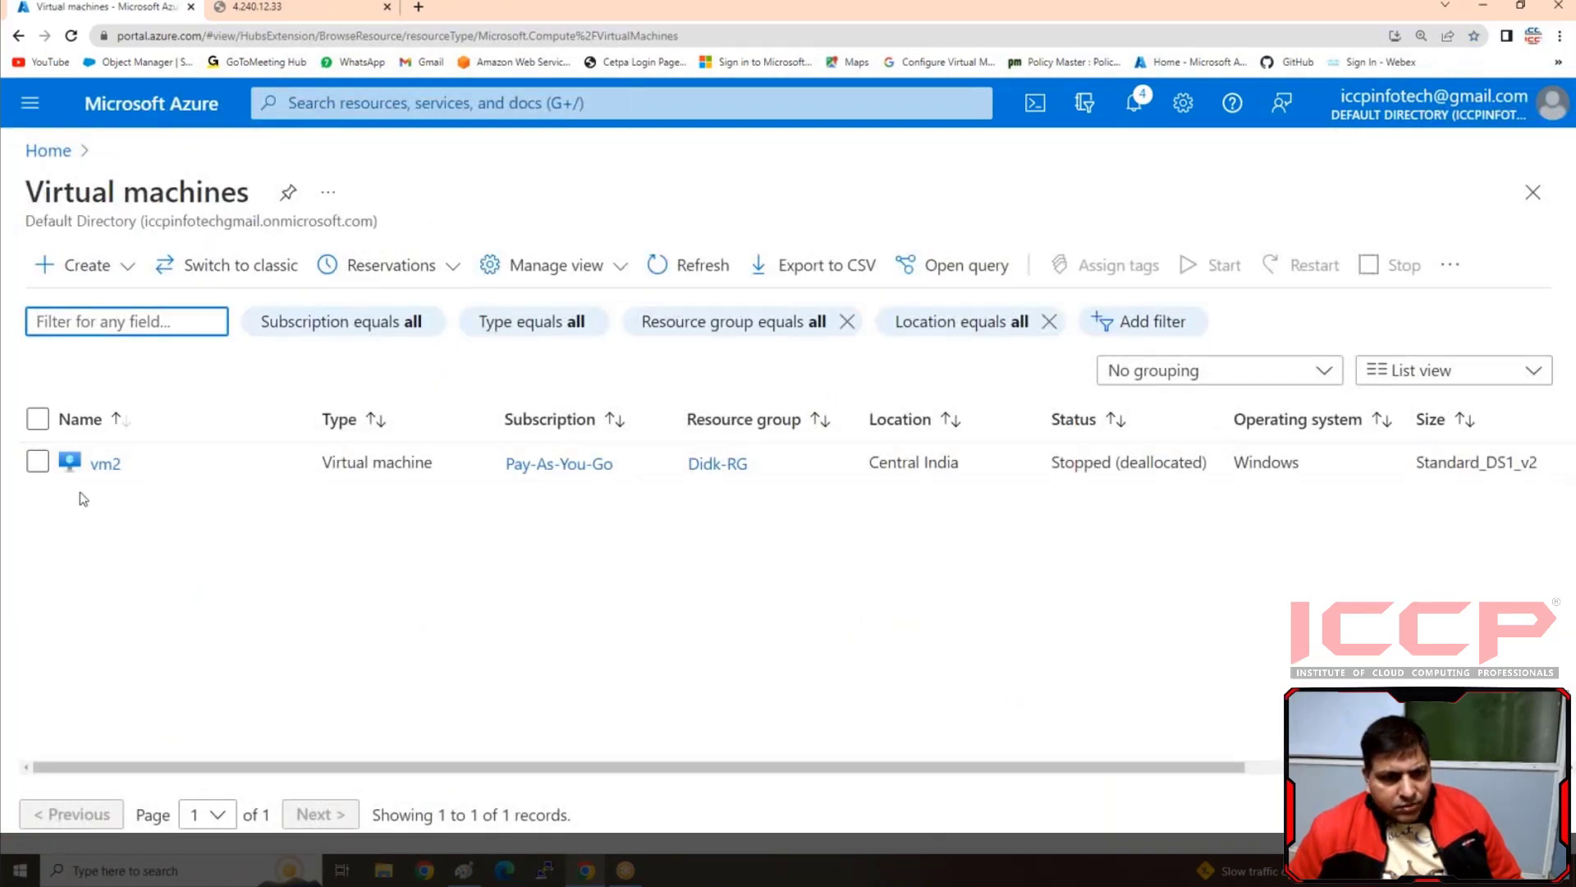
pyautogui.click(38, 462)
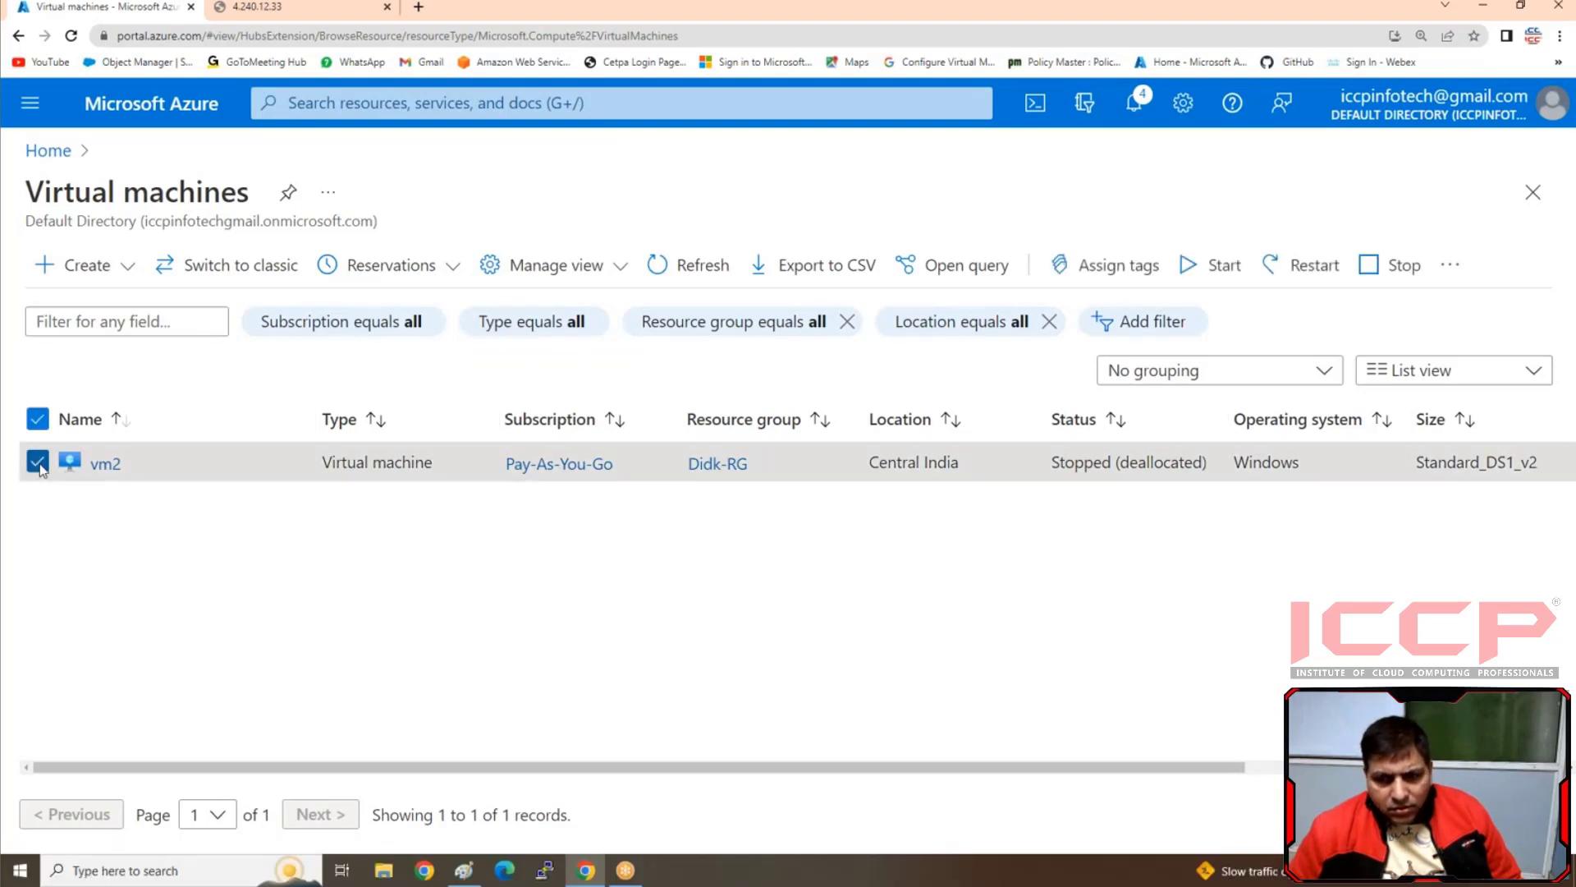
pyautogui.moveTo(697, 766); pyautogui.dragTo(1018, 767)
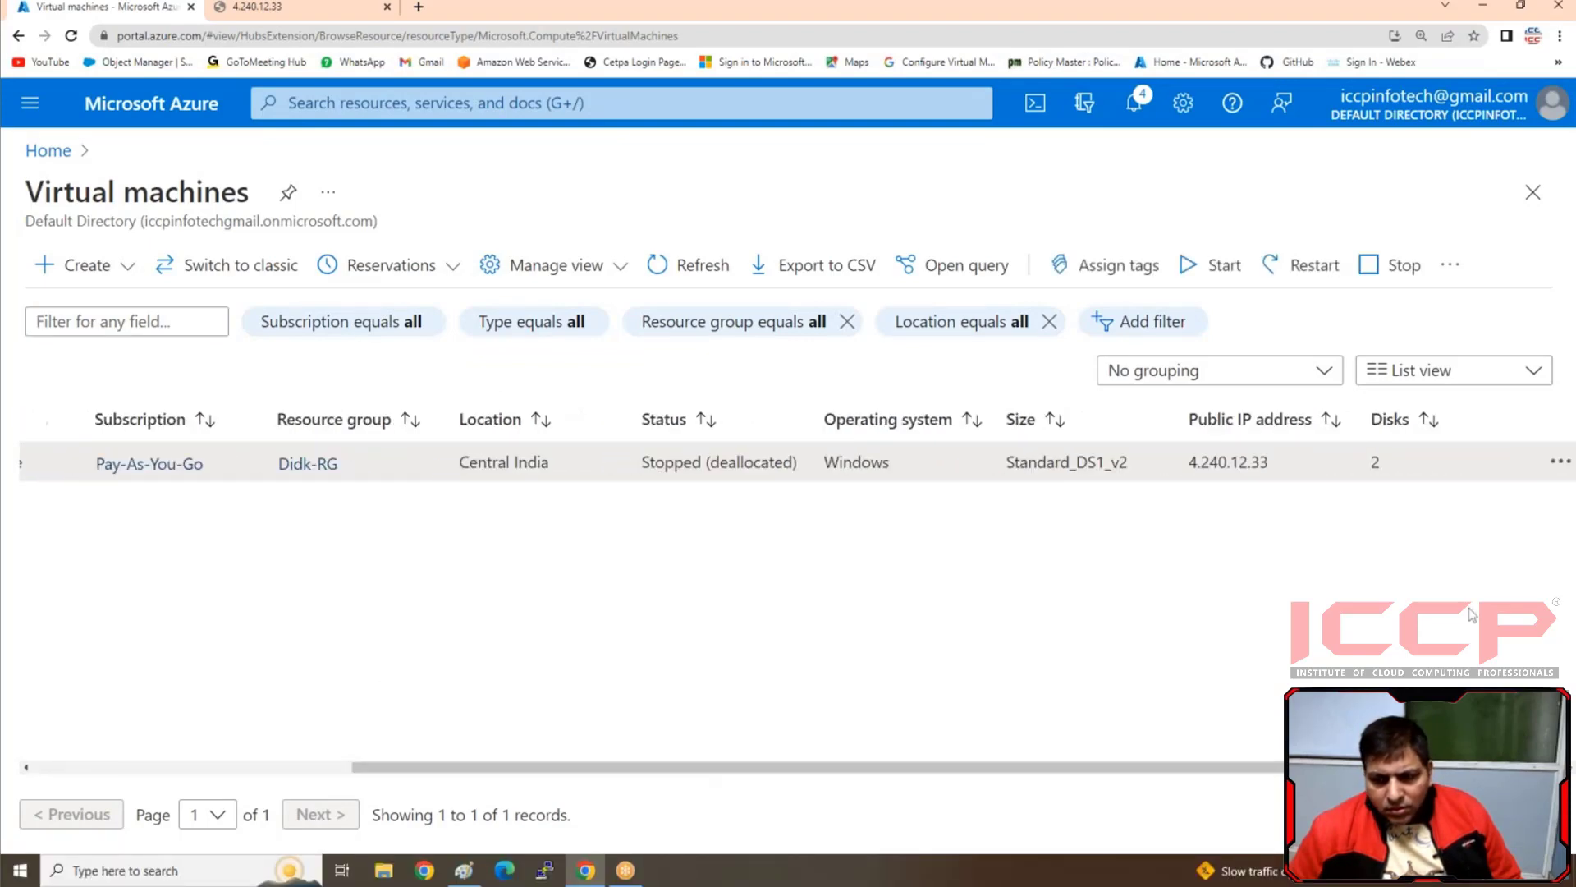
pyautogui.click(1560, 461)
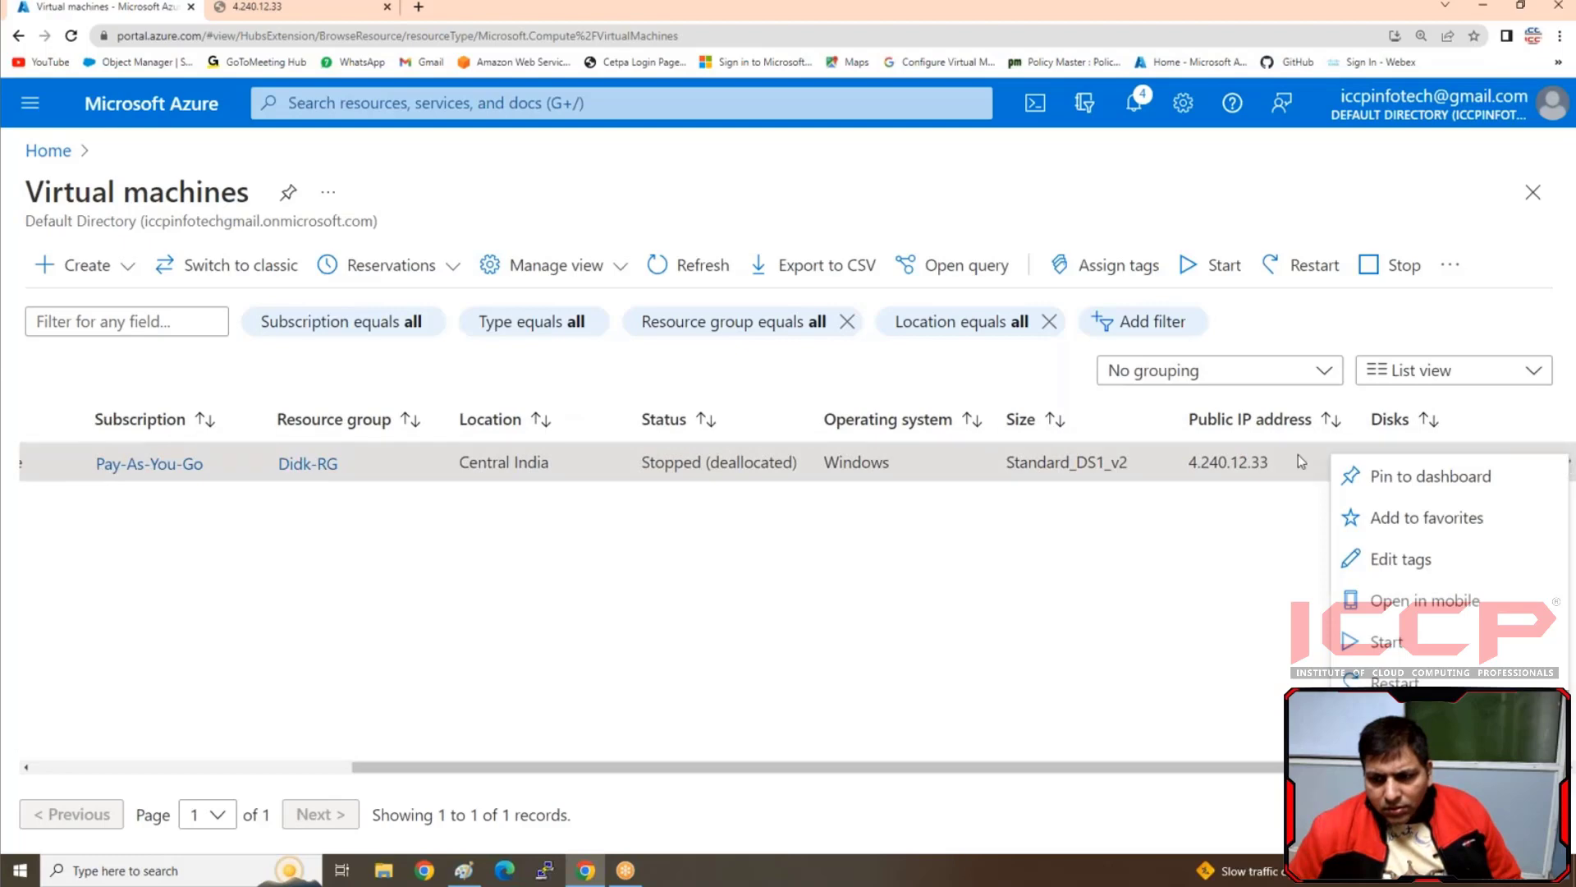
pyautogui.click(1386, 643)
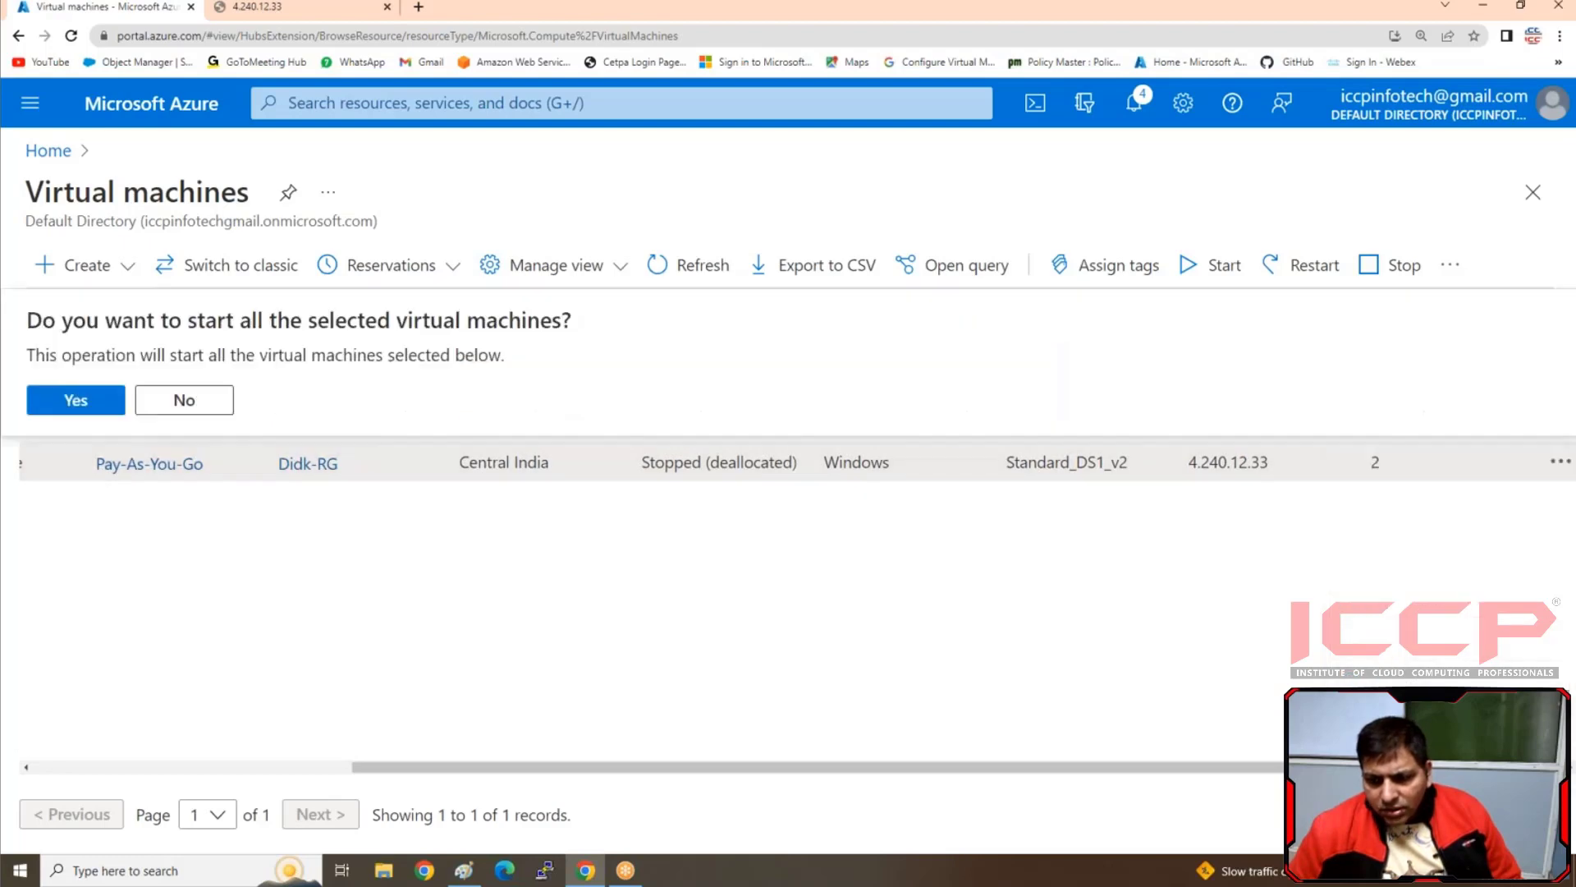
pyautogui.click(62, 402)
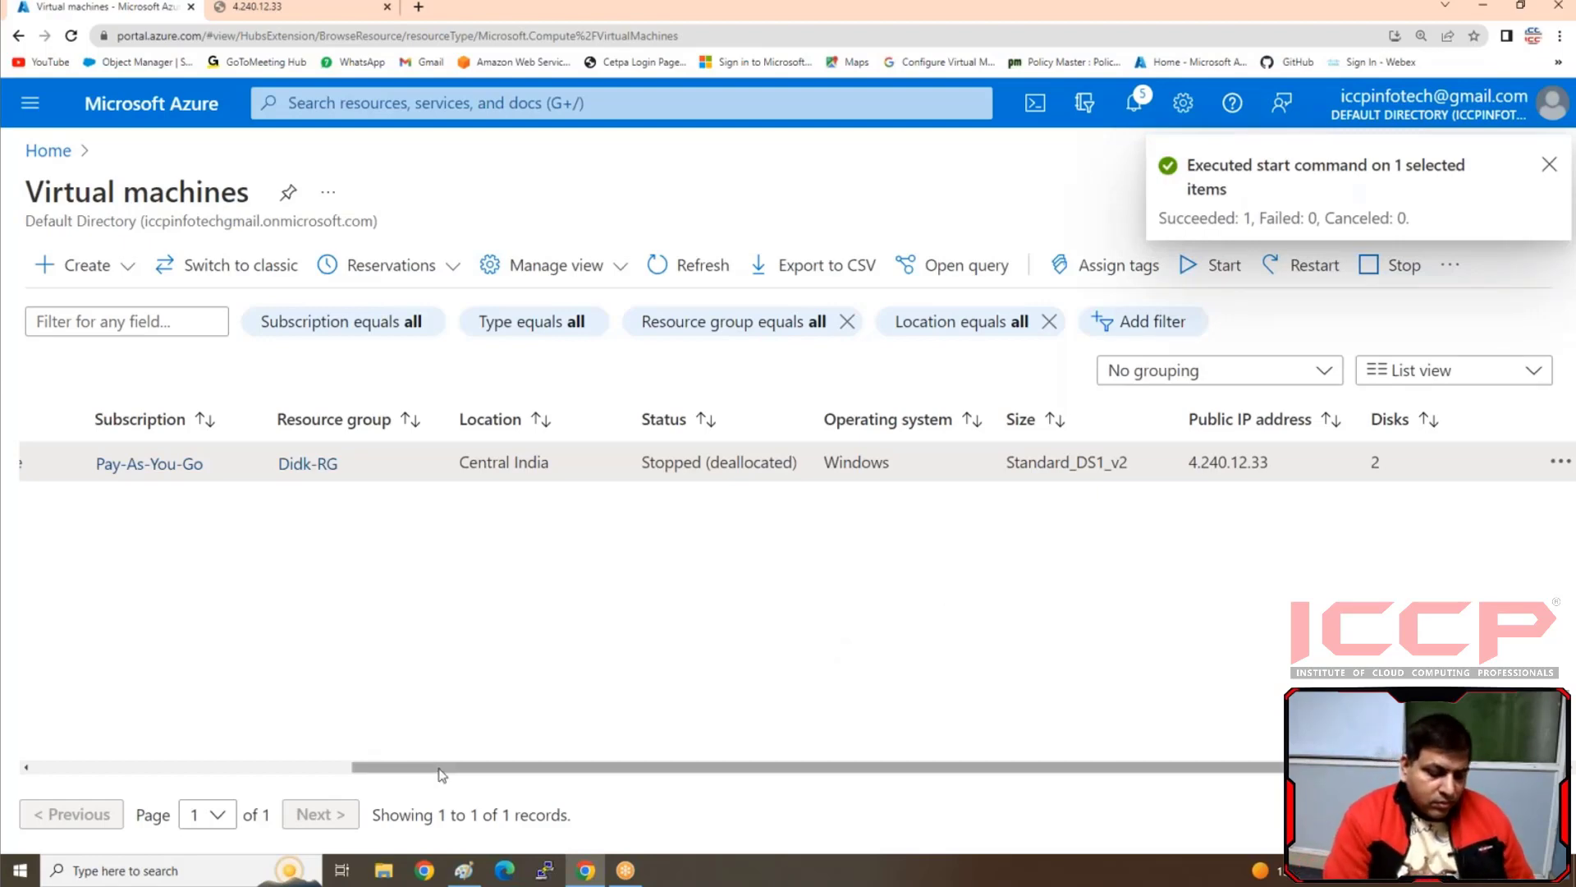
pyautogui.press('super+r')
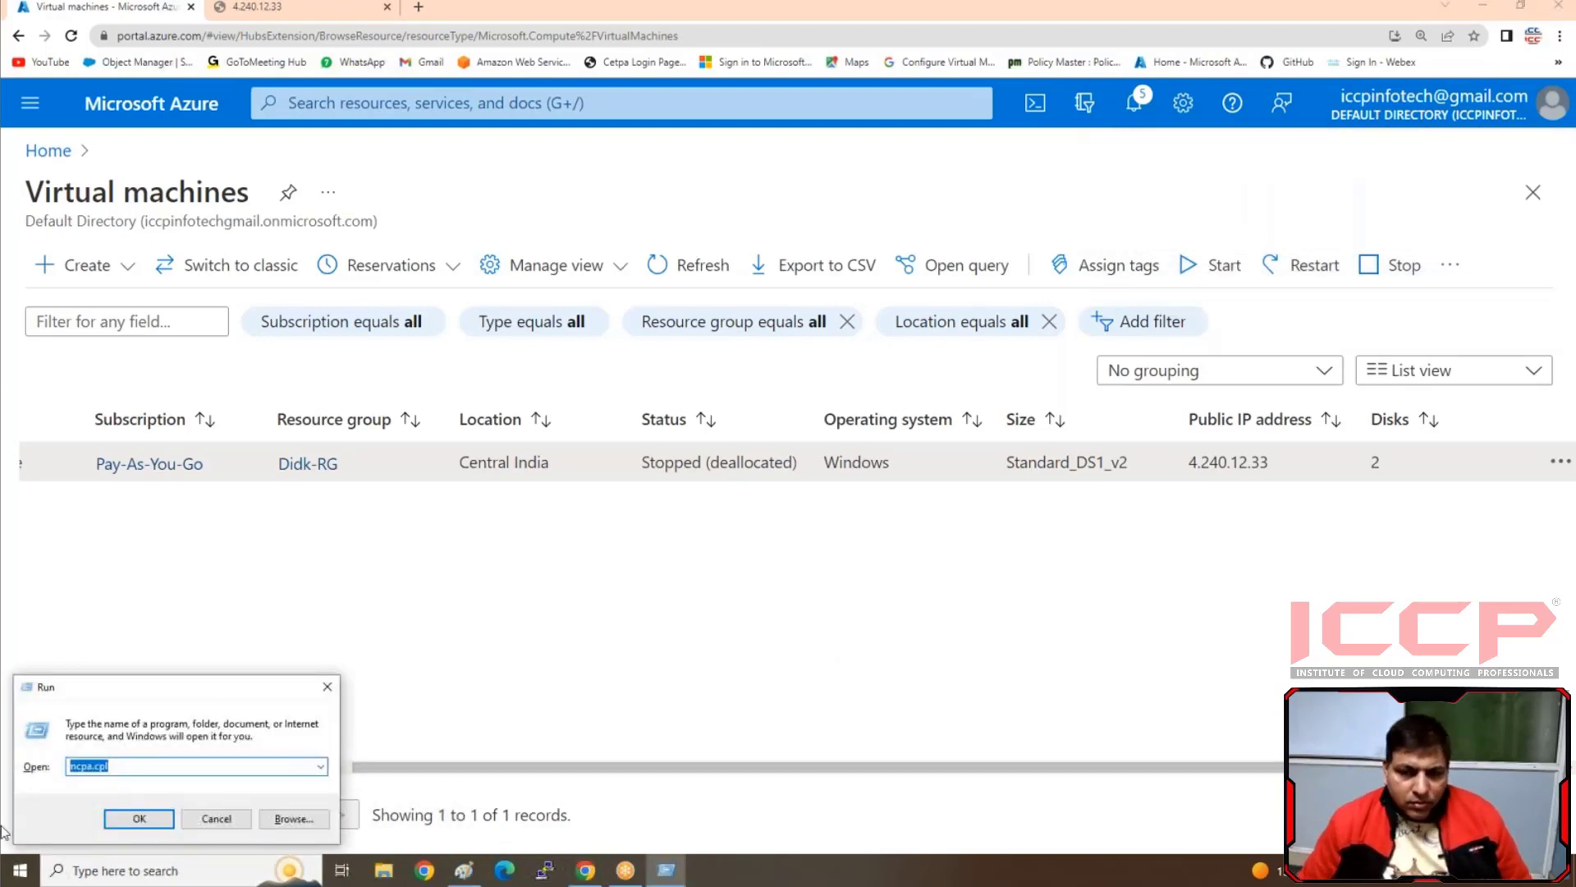
pyautogui.write('re')
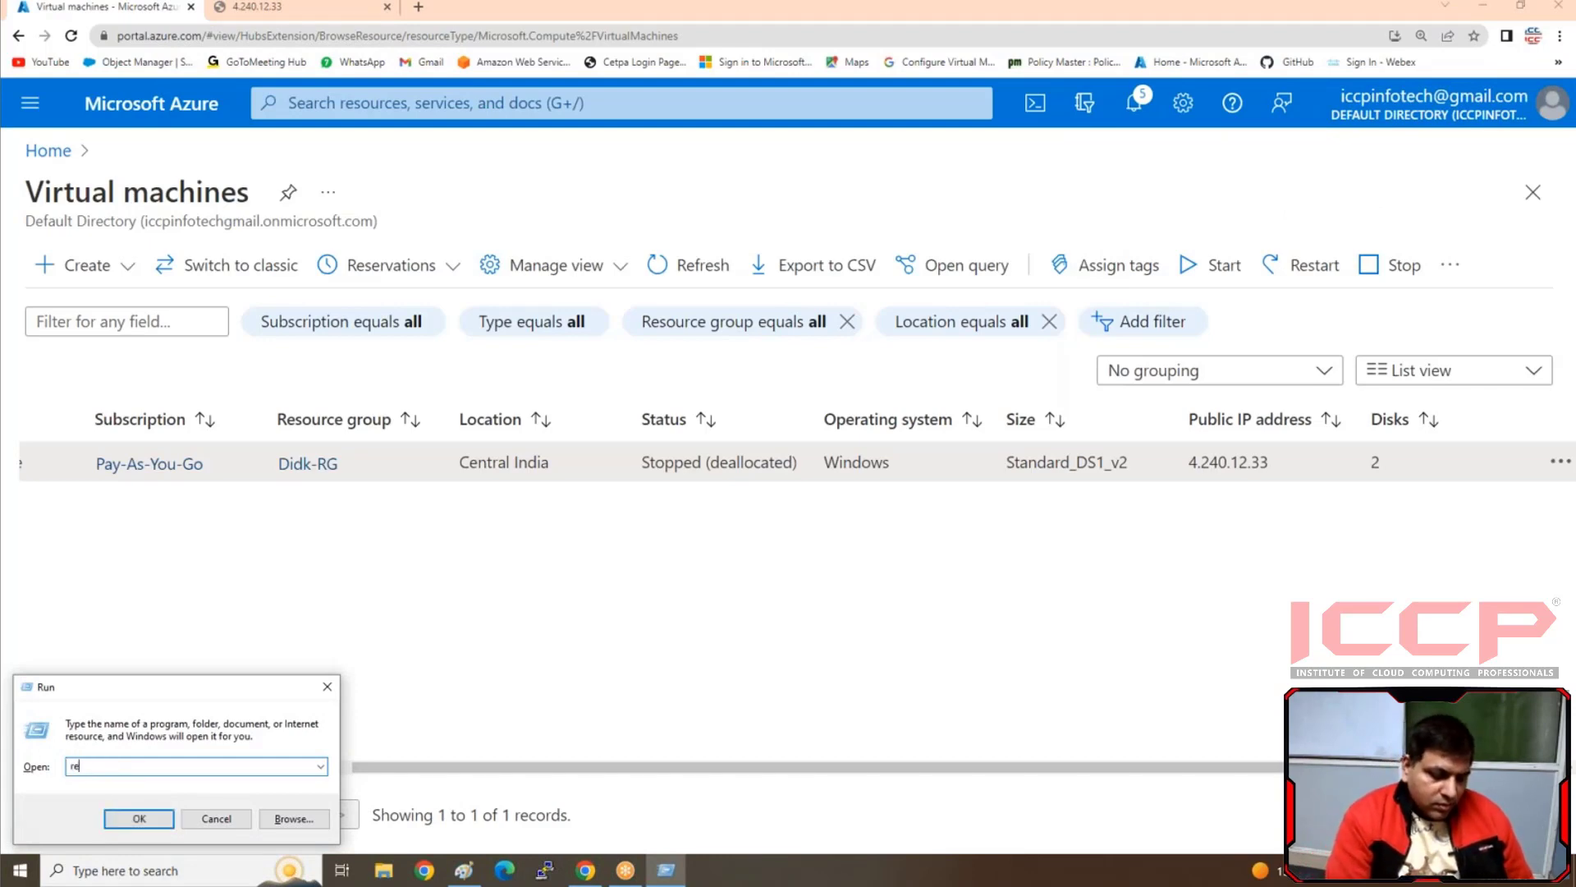
pyautogui.press('BackSpace')
pyautogui.press('BackSpace')
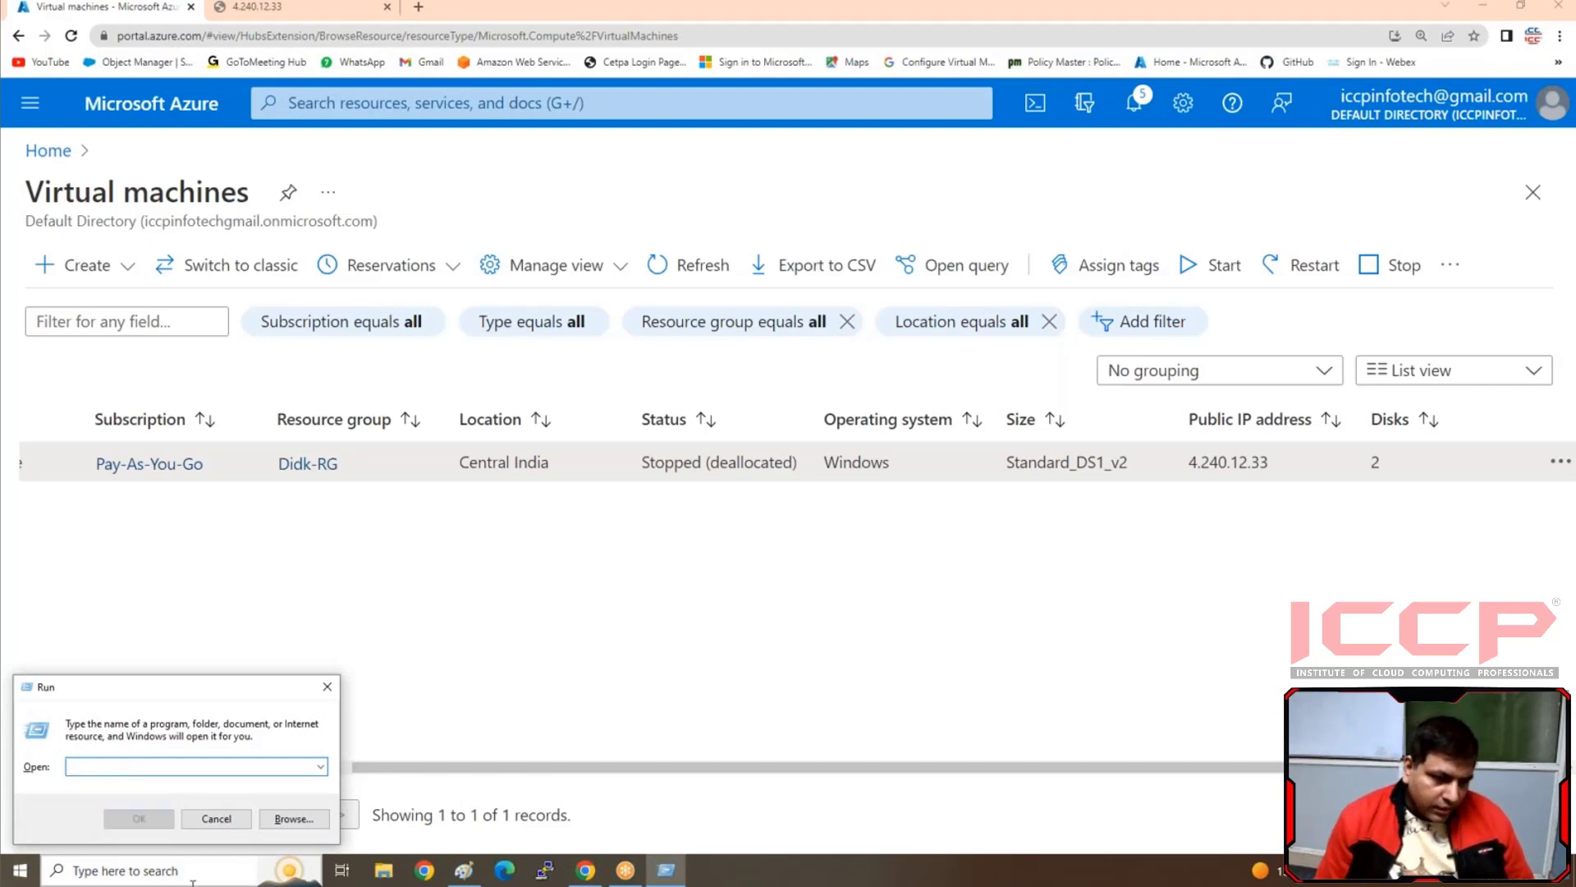
# Open Remote Desktop Connection, try connecting to 4.240.12.33 again, then cancel the attempt and close it
pyautogui.click(208, 867)
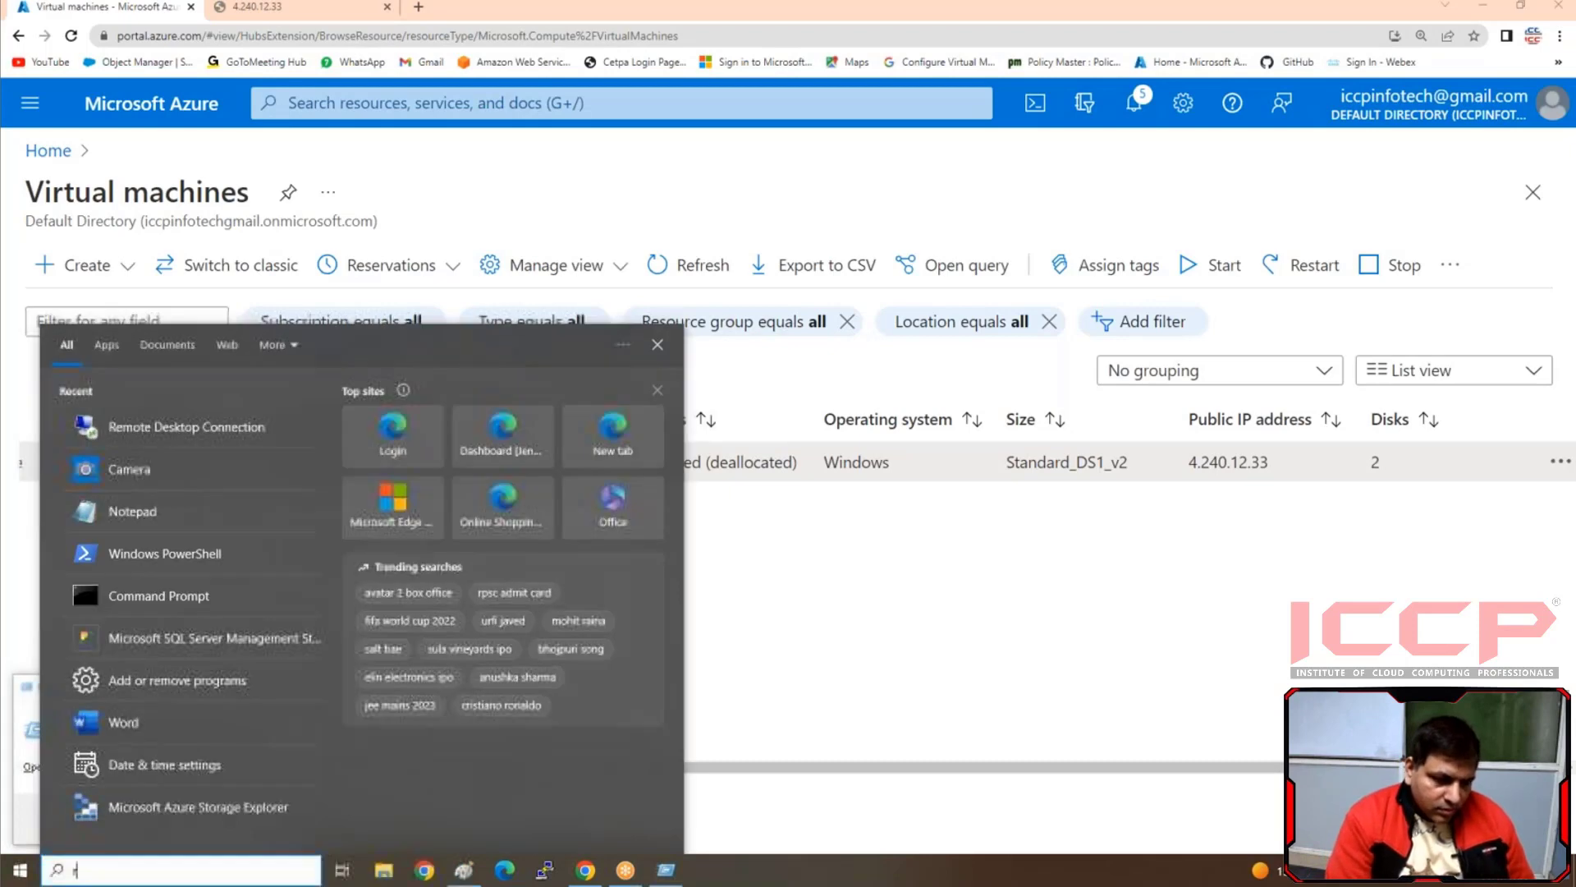
pyautogui.write('re')
pyautogui.click(145, 422)
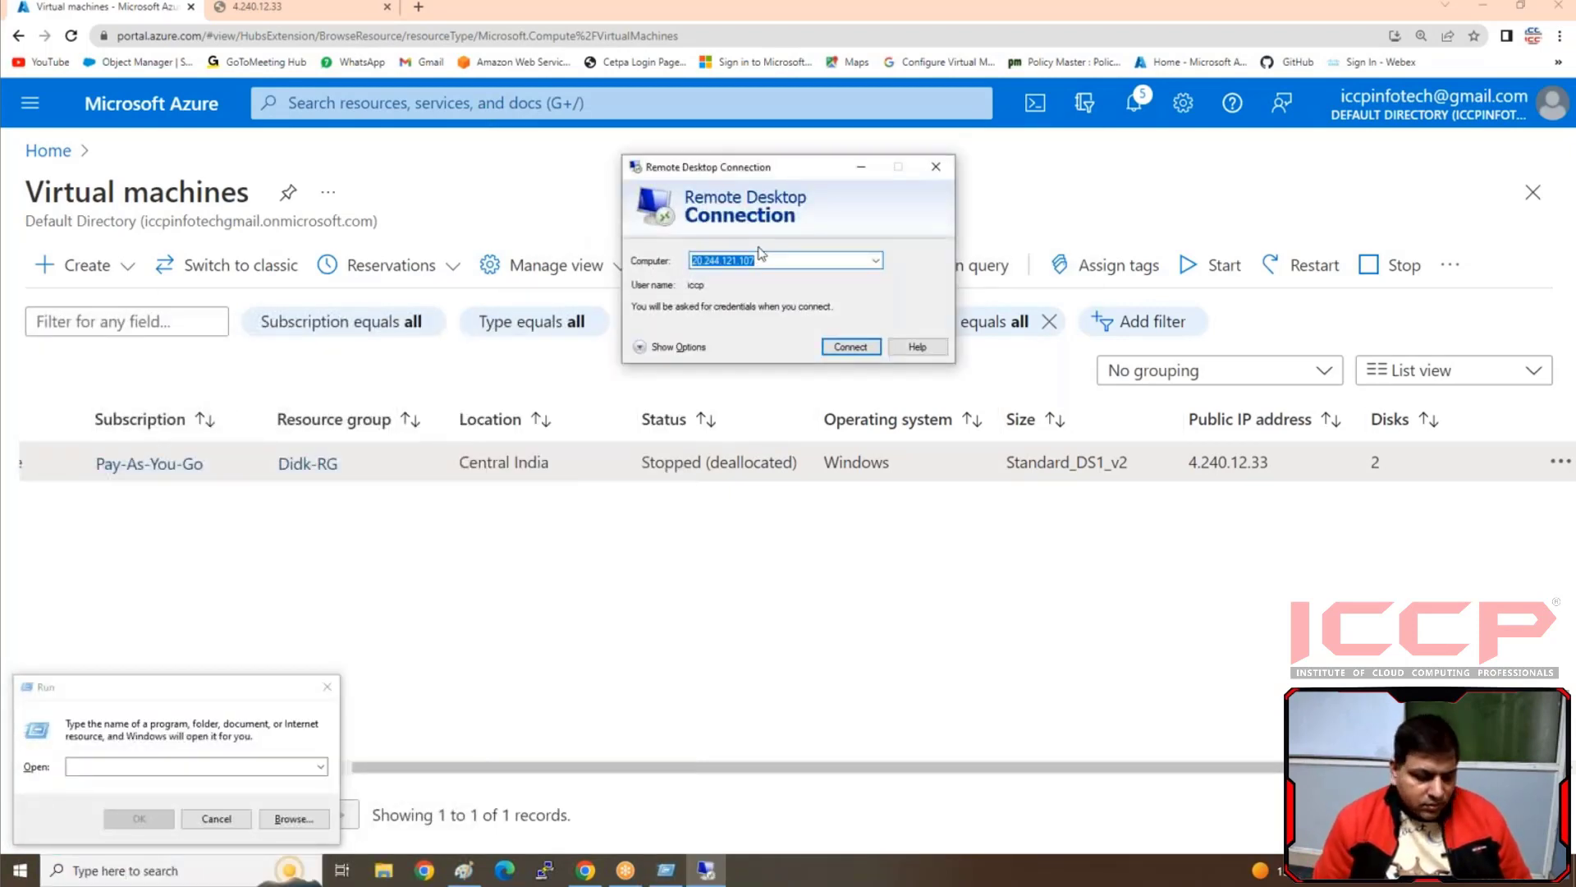
pyautogui.write('4.240.12.33')
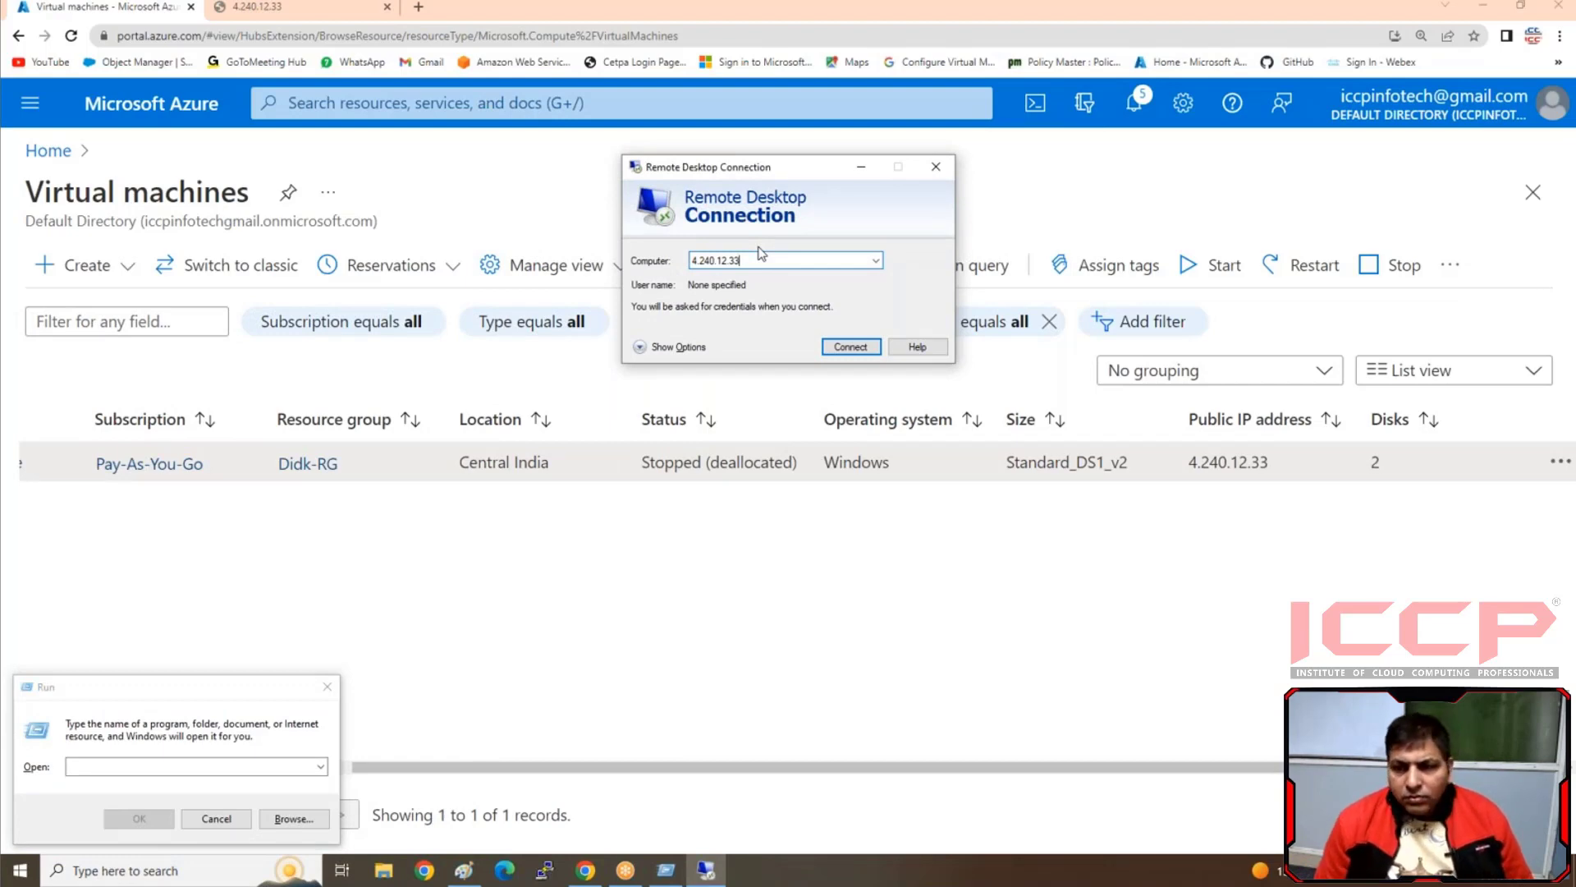
pyautogui.click(851, 348)
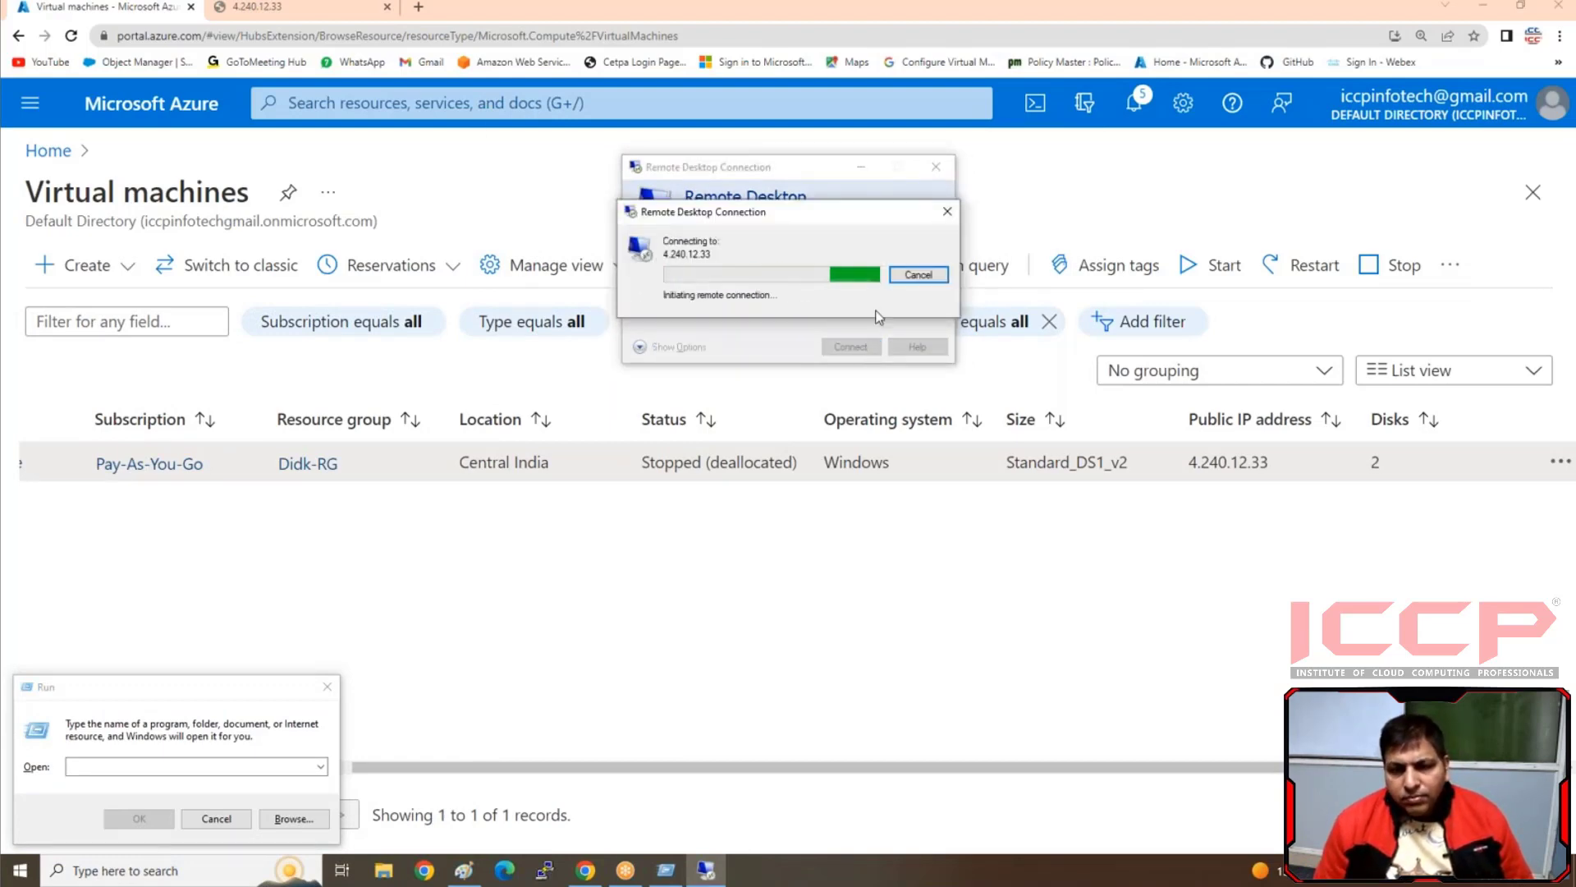
pyautogui.click(946, 212)
pyautogui.click(935, 169)
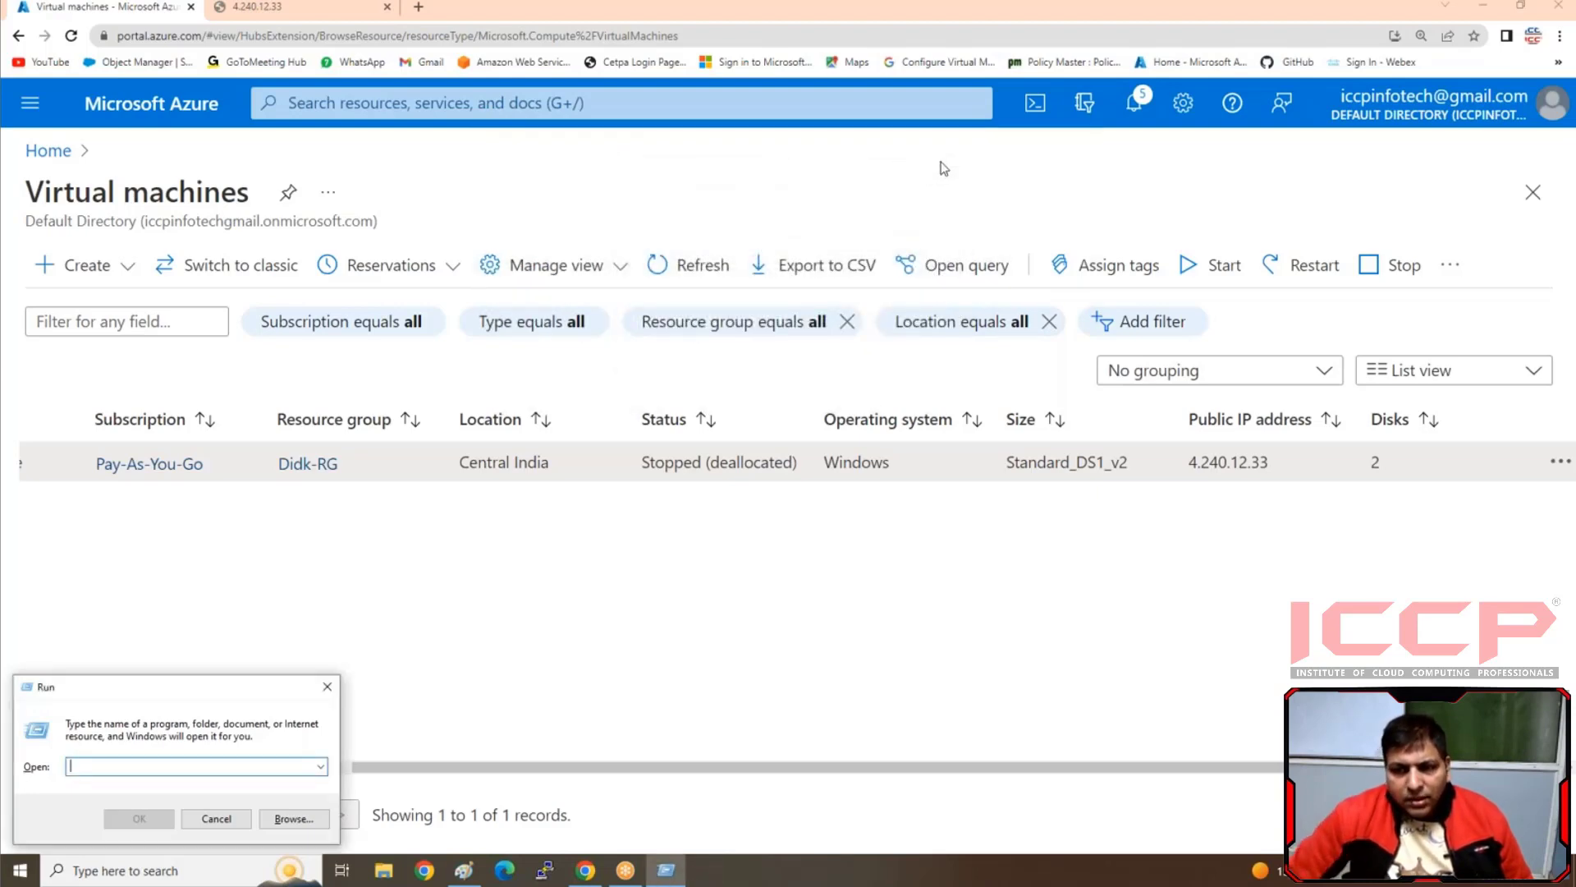
# Reload the virtual machines list to check vm2's status and open vm2's overview
pyautogui.moveTo(1269, 461); pyautogui.dragTo(1203, 461)
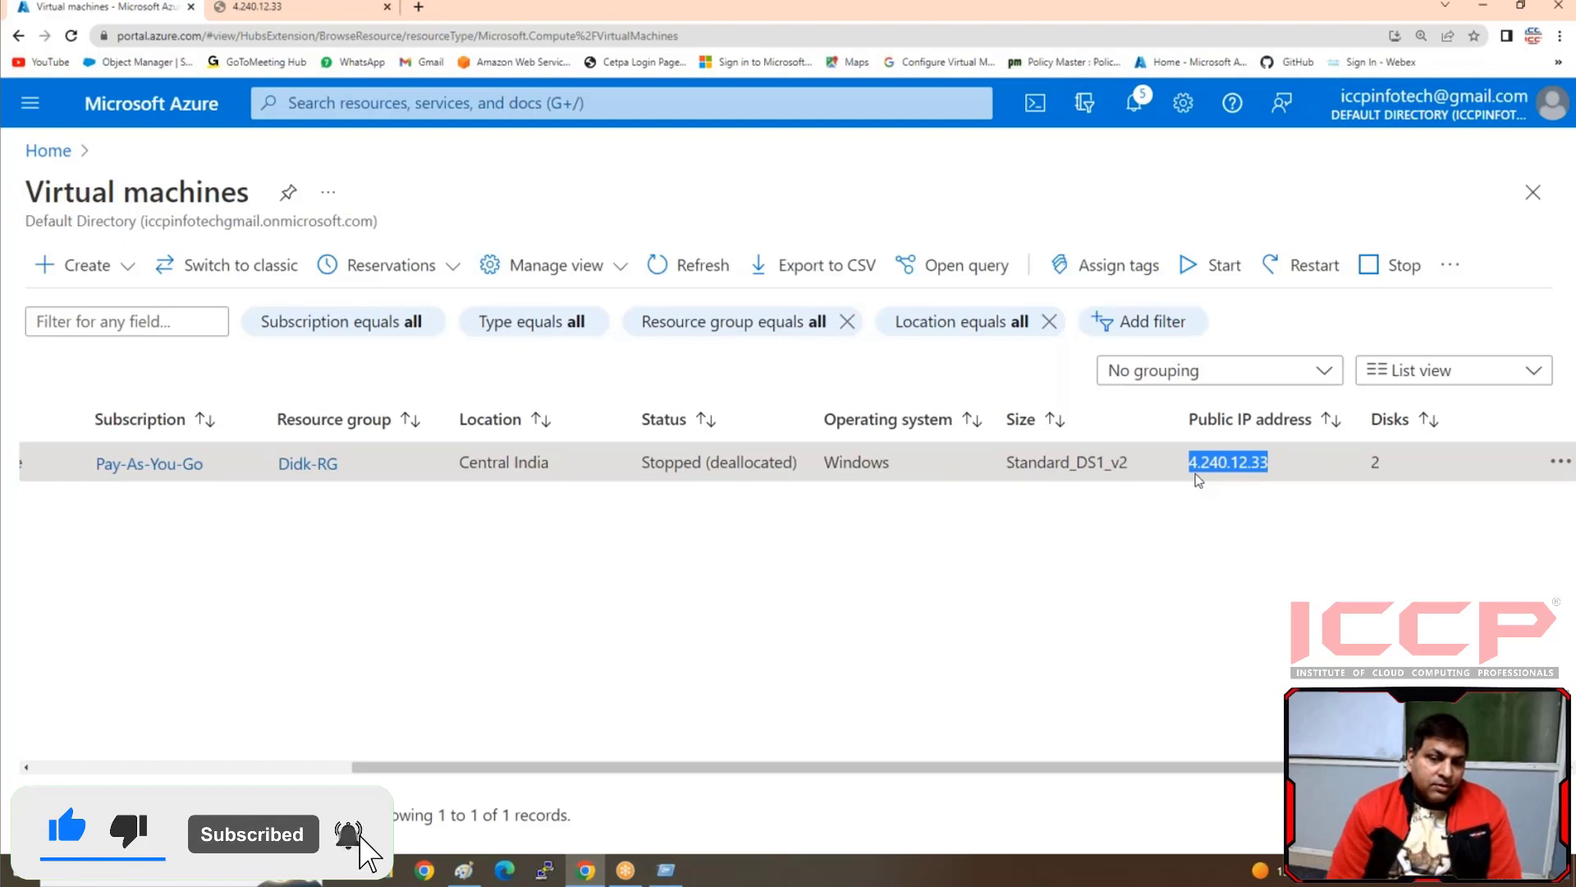
pyautogui.click(130, 494)
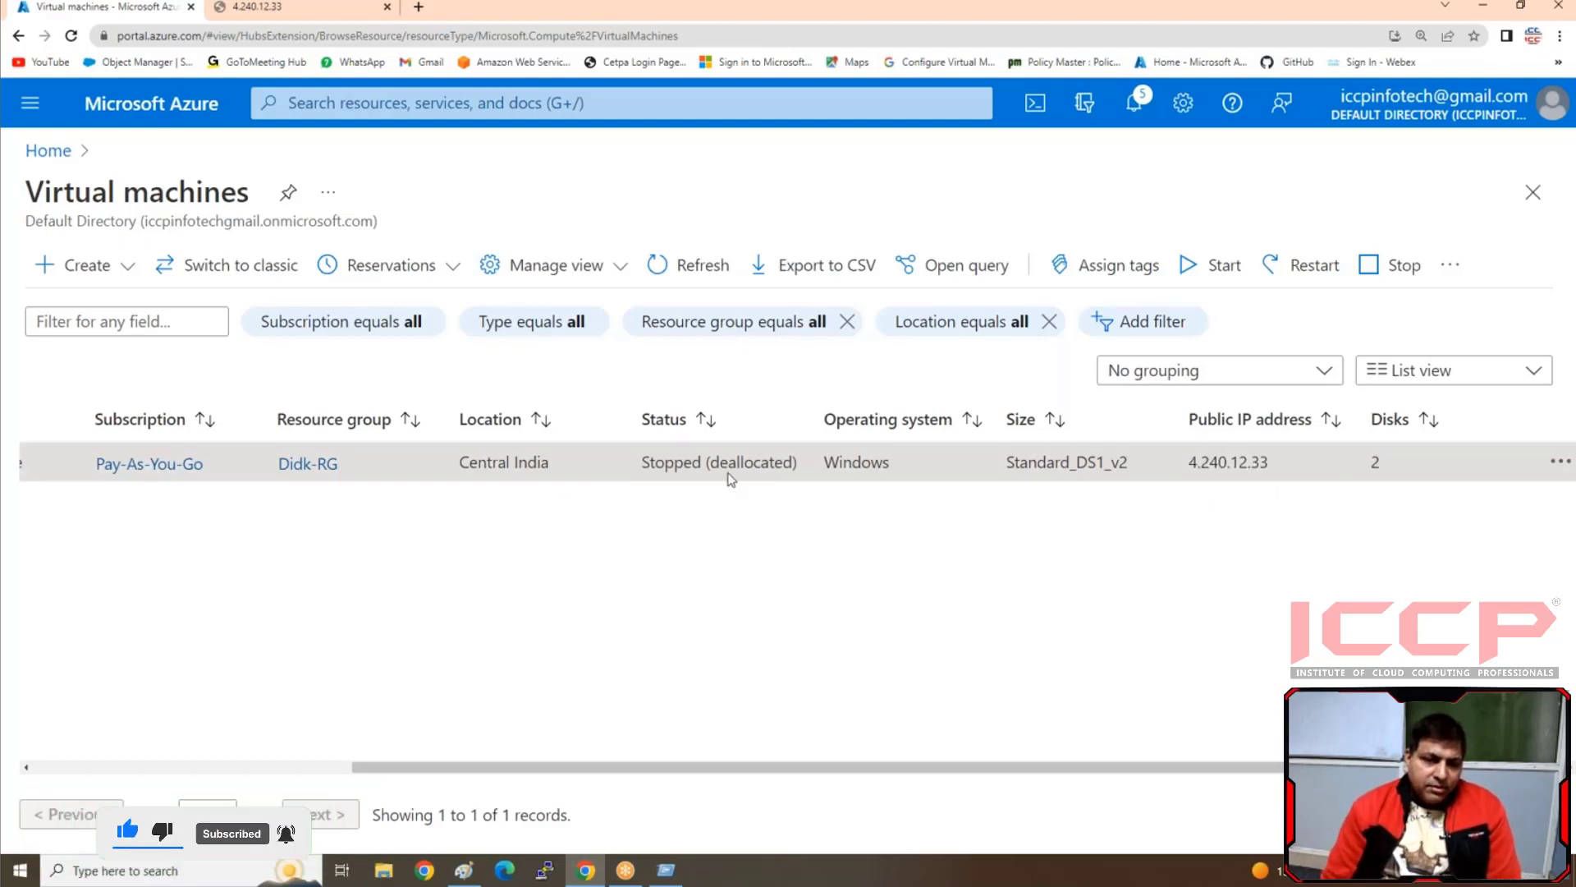
pyautogui.hscroll(-5, 574, 768)
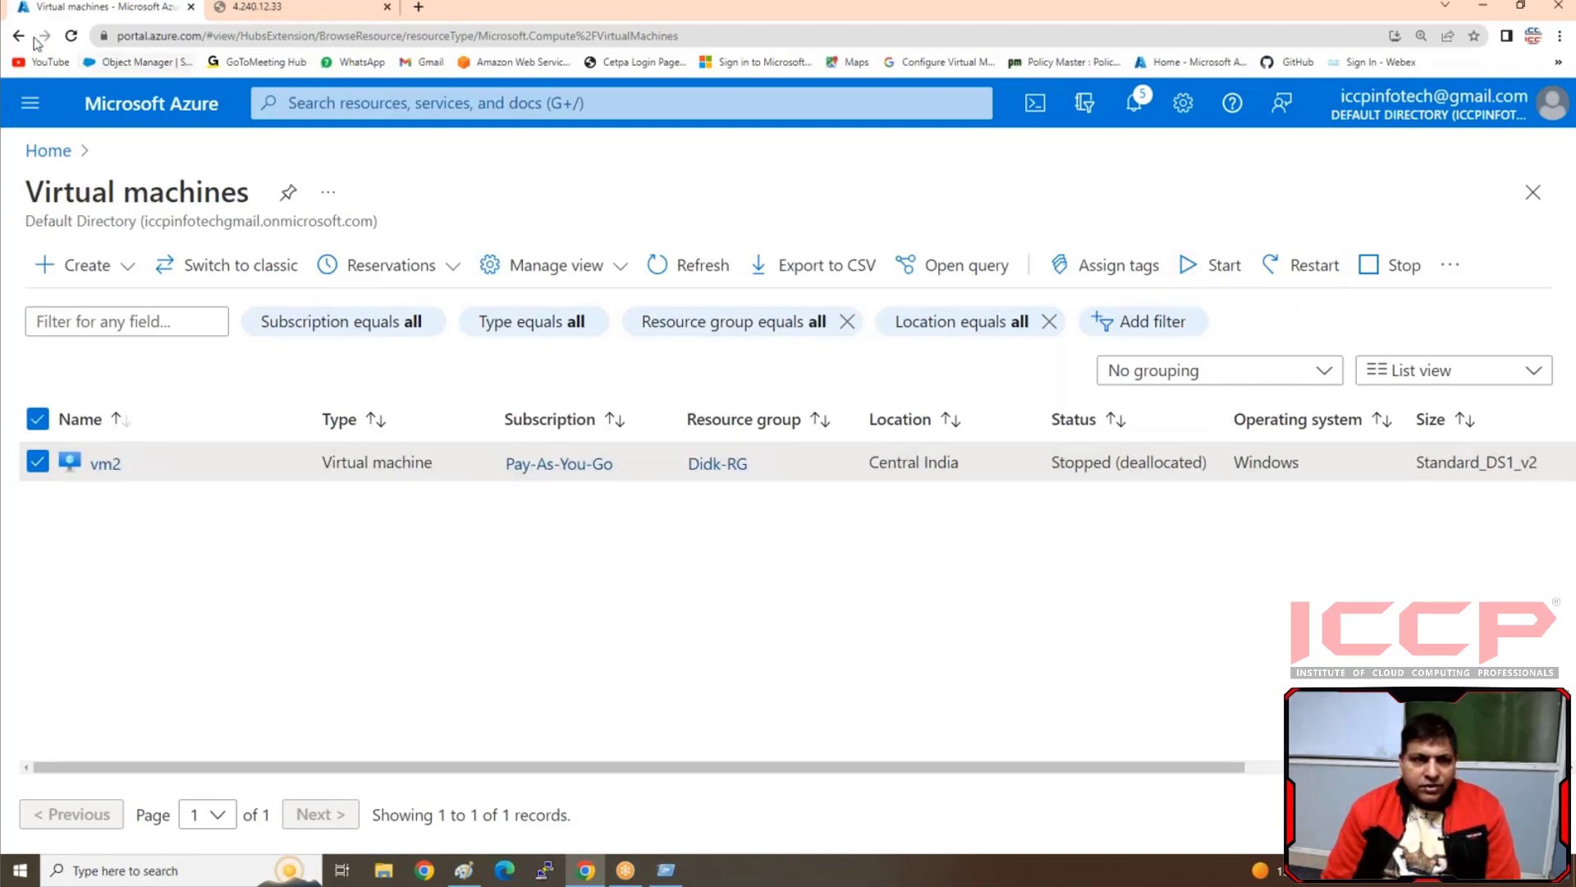
pyautogui.click(72, 36)
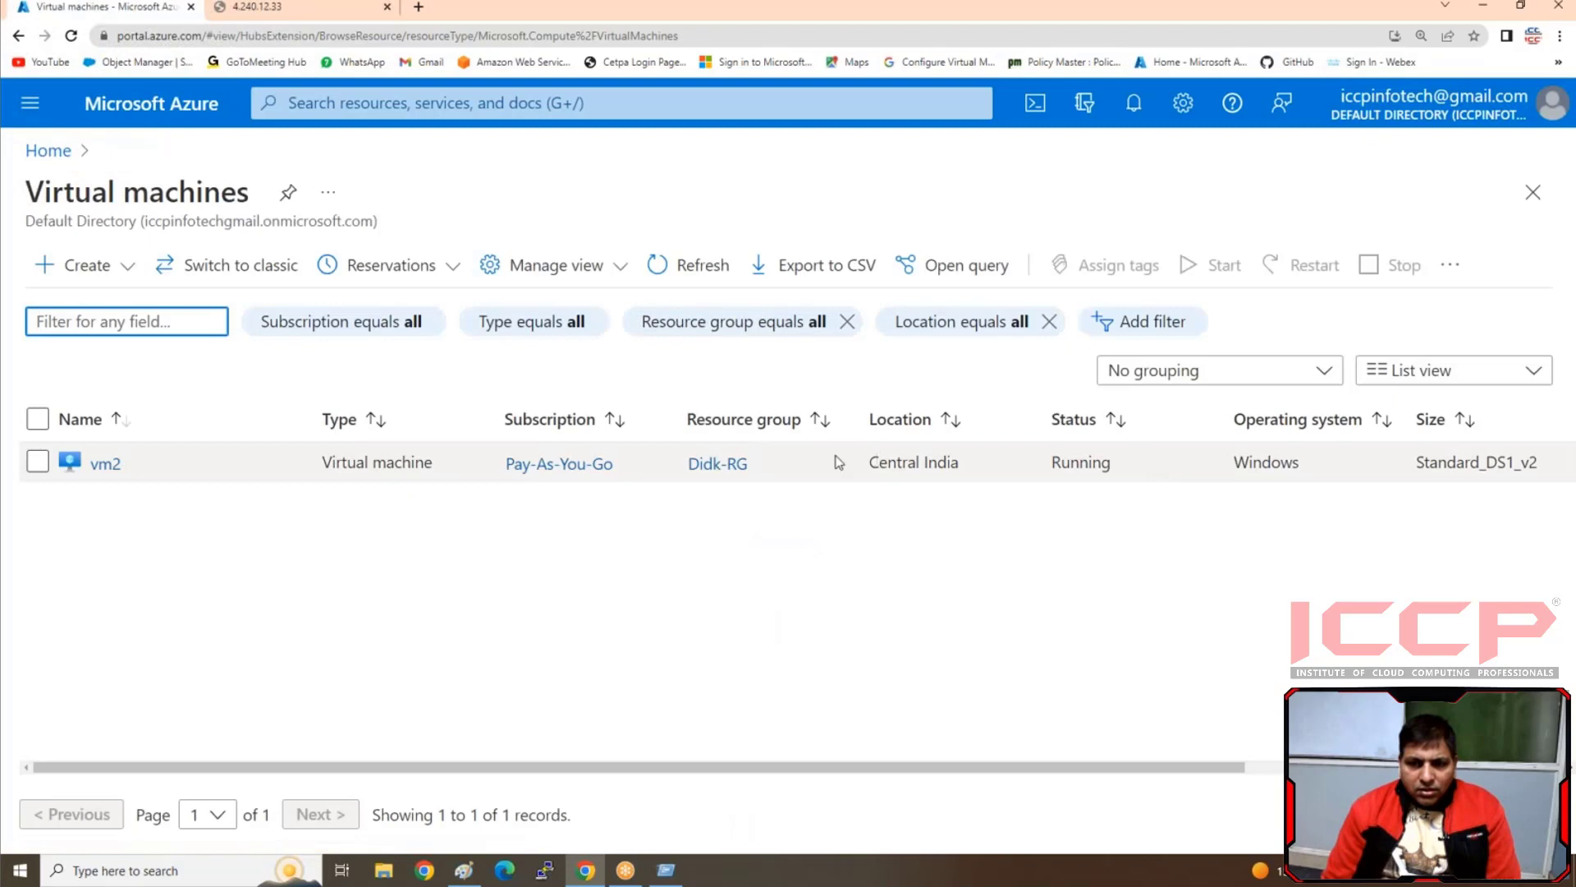
pyautogui.click(105, 463)
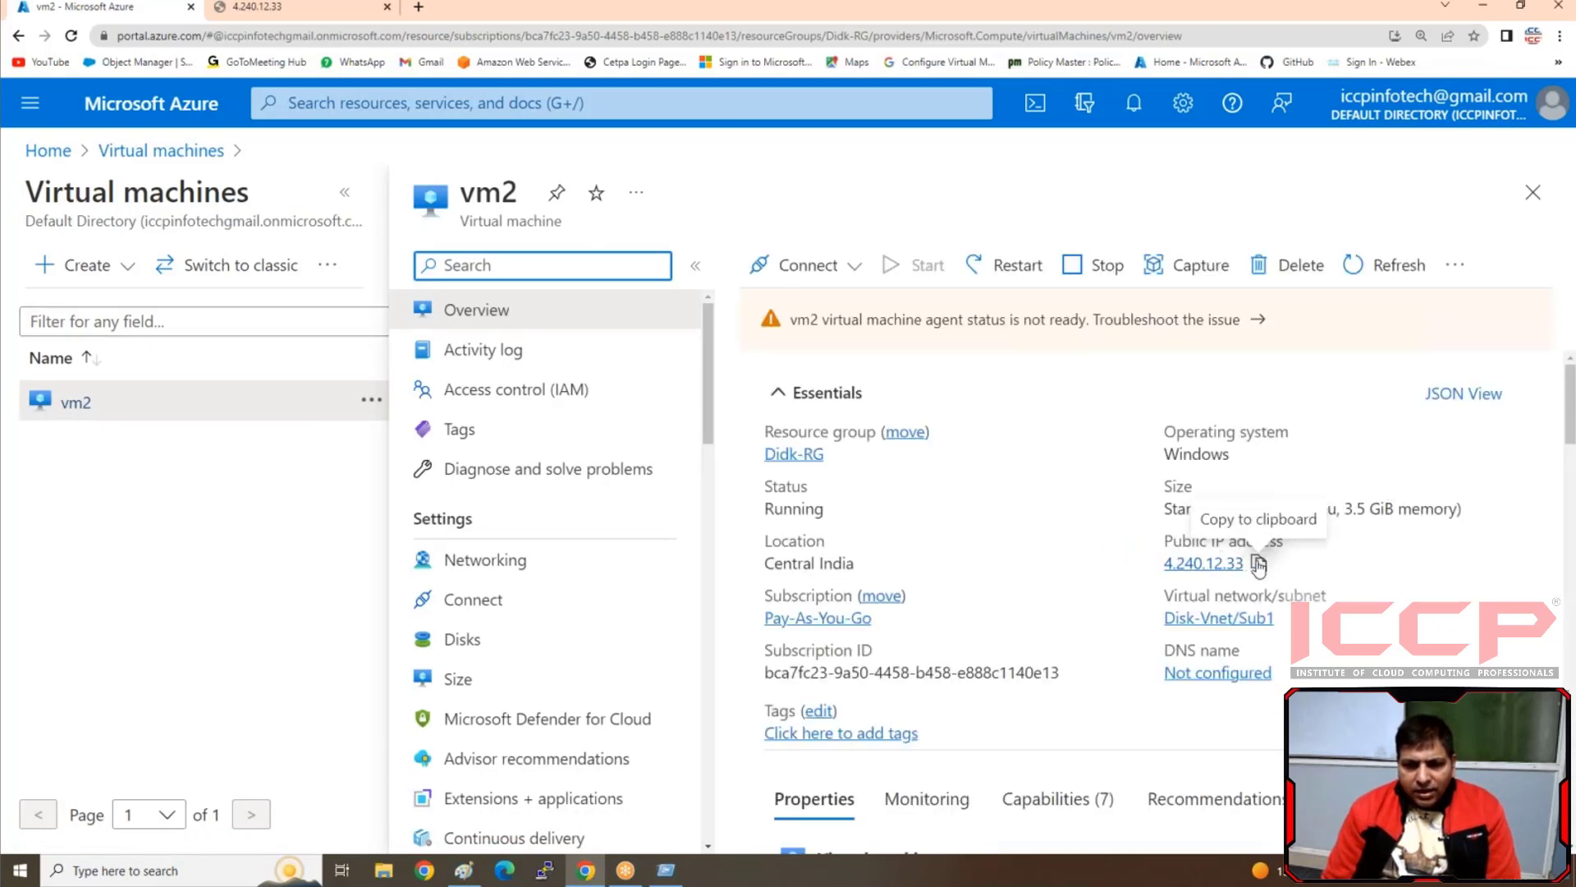
# Copy vm2's public IP address, open 4.240.12.33 in a new browser tab, and reload the page
pyautogui.click(1259, 563)
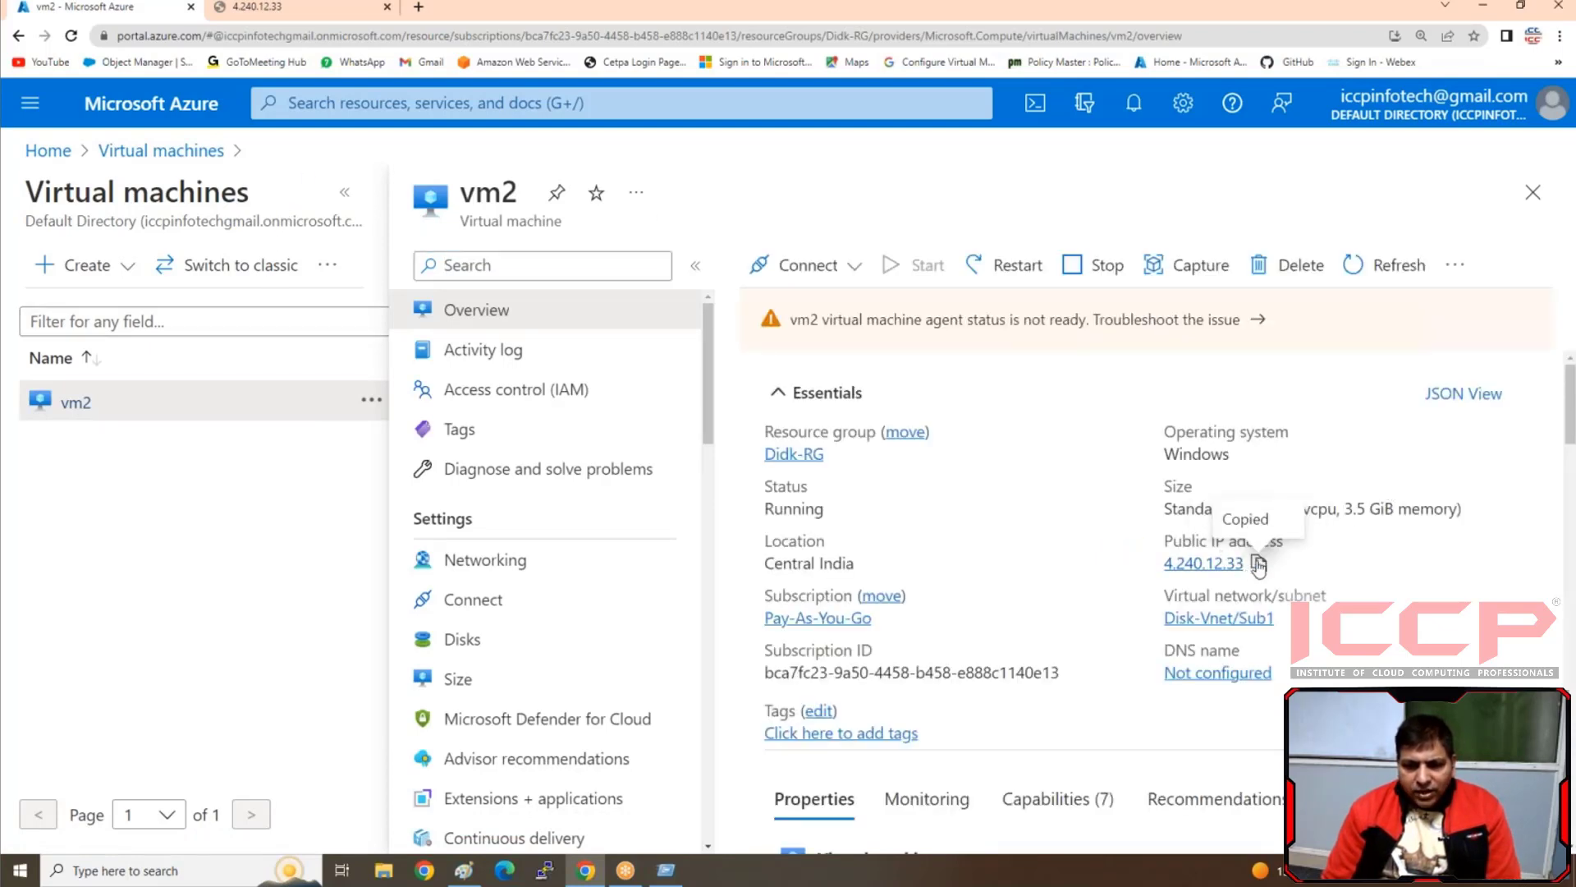
pyautogui.click(418, 8)
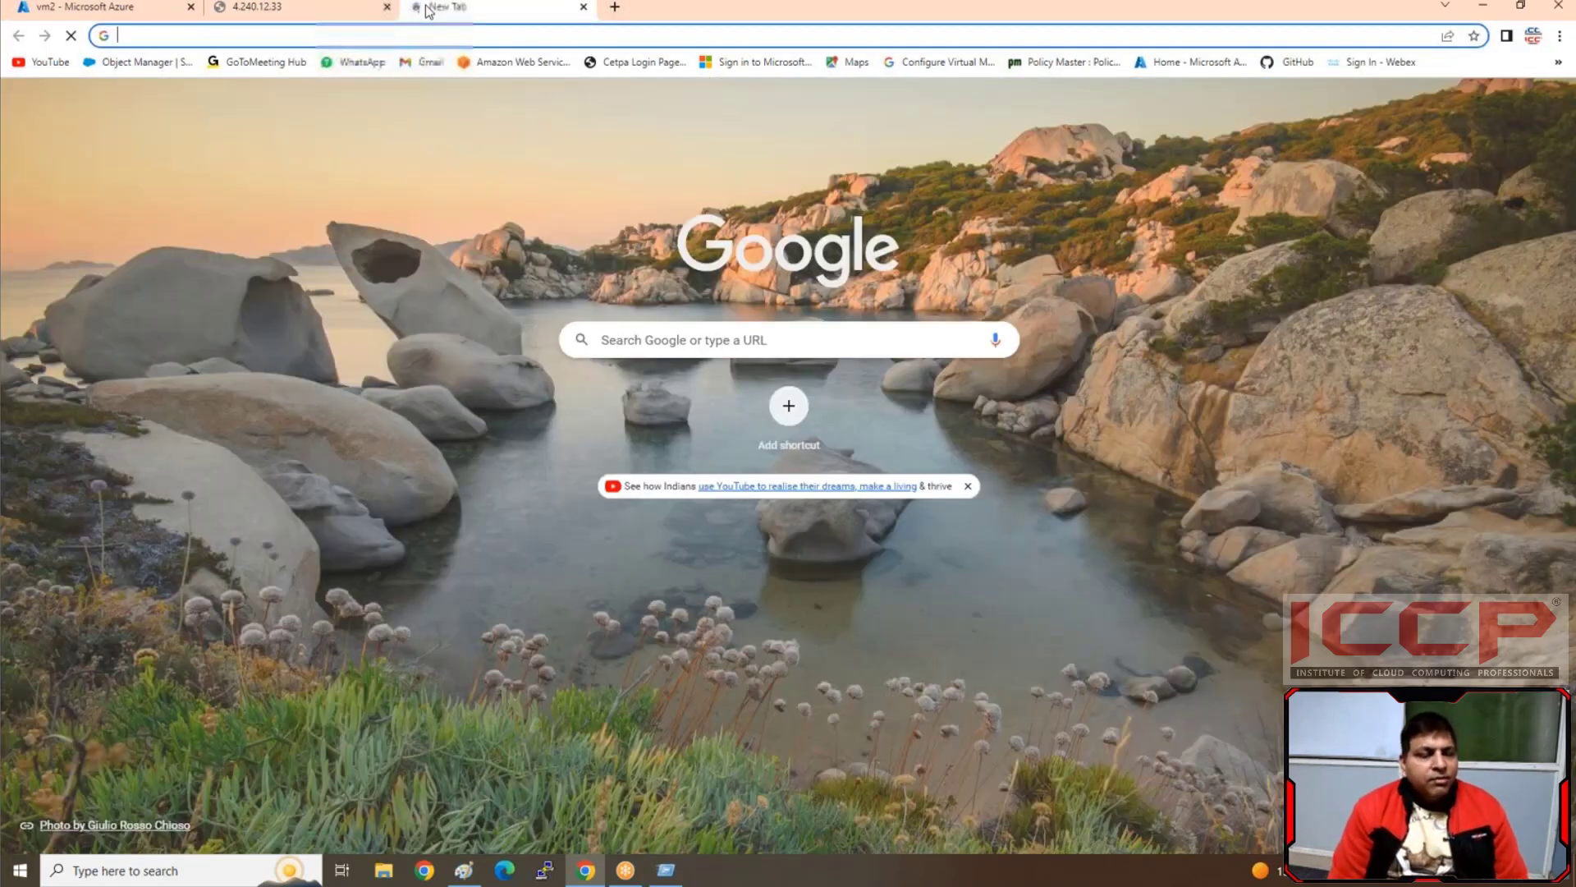
pyautogui.hotkey('ctrl', 'v')
pyautogui.press('Return')
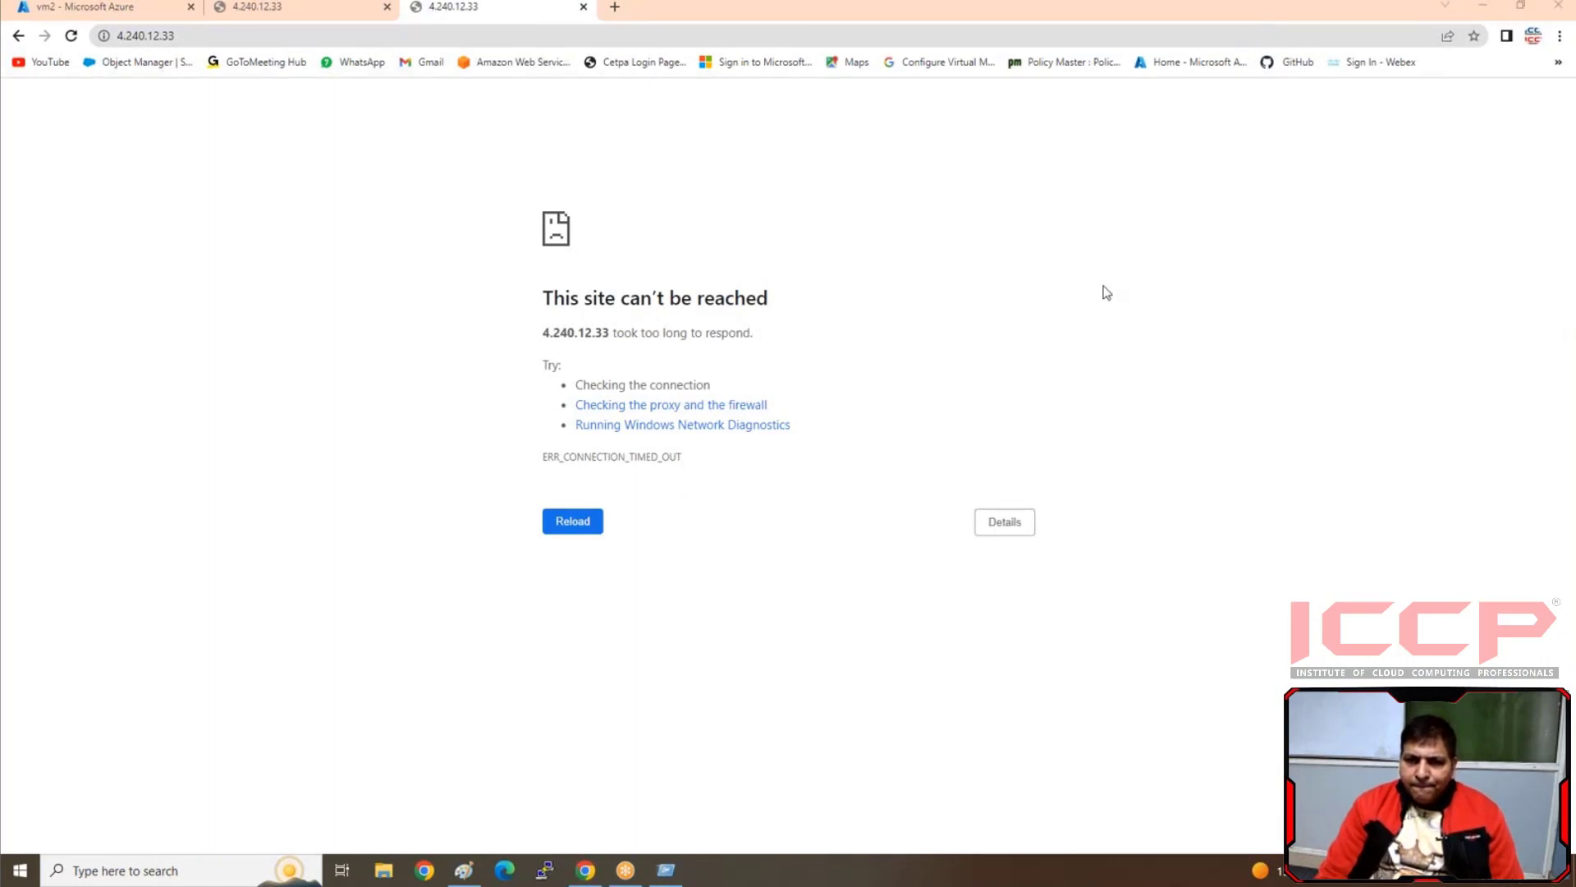
pyautogui.press('F5')
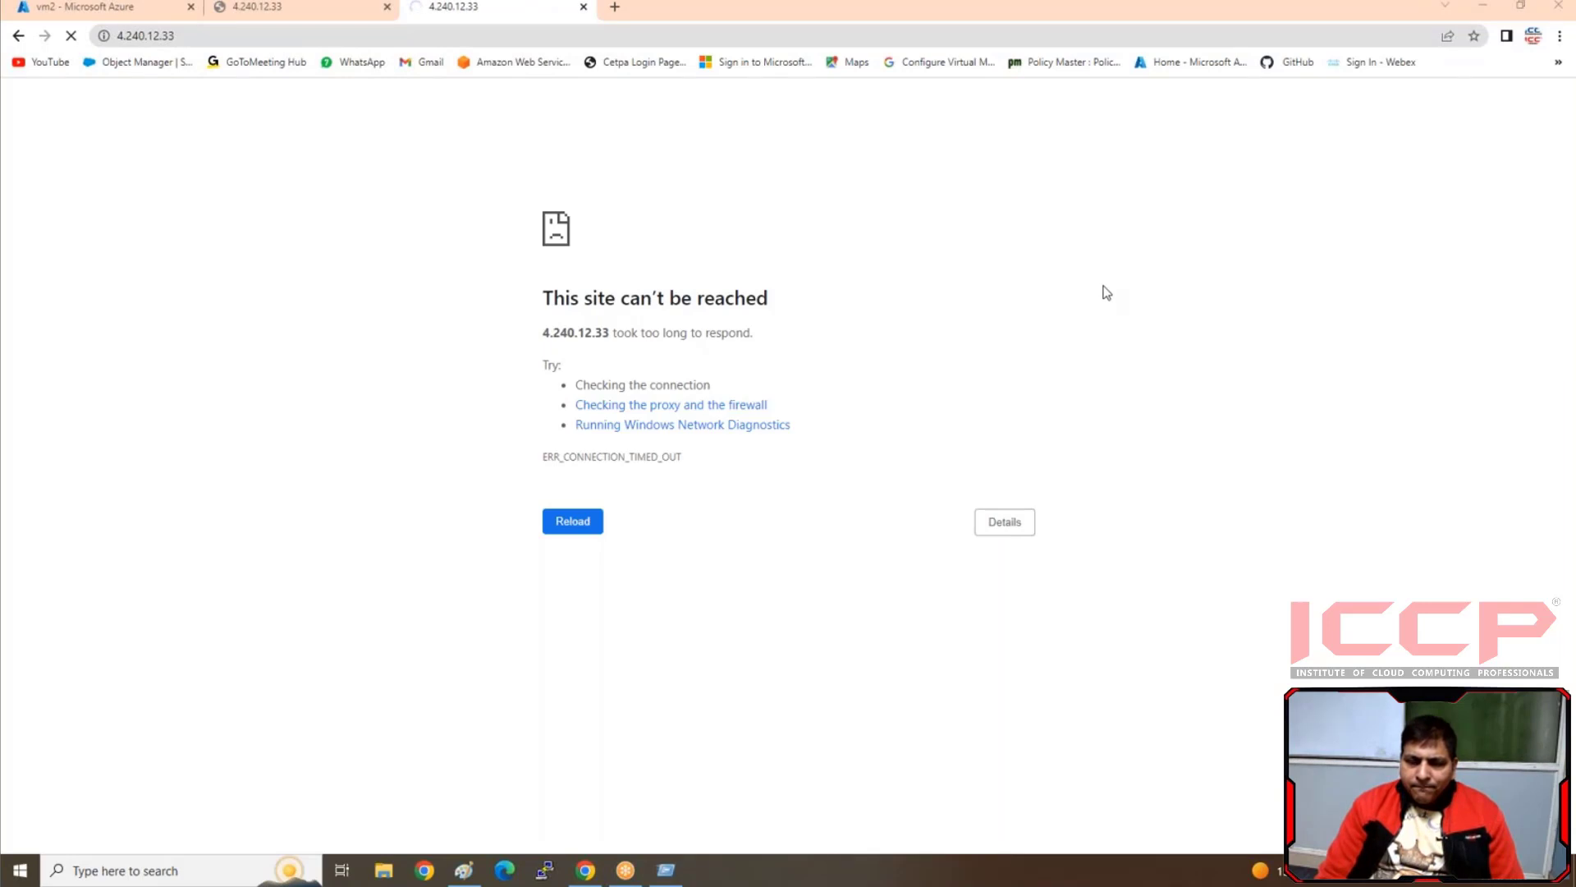